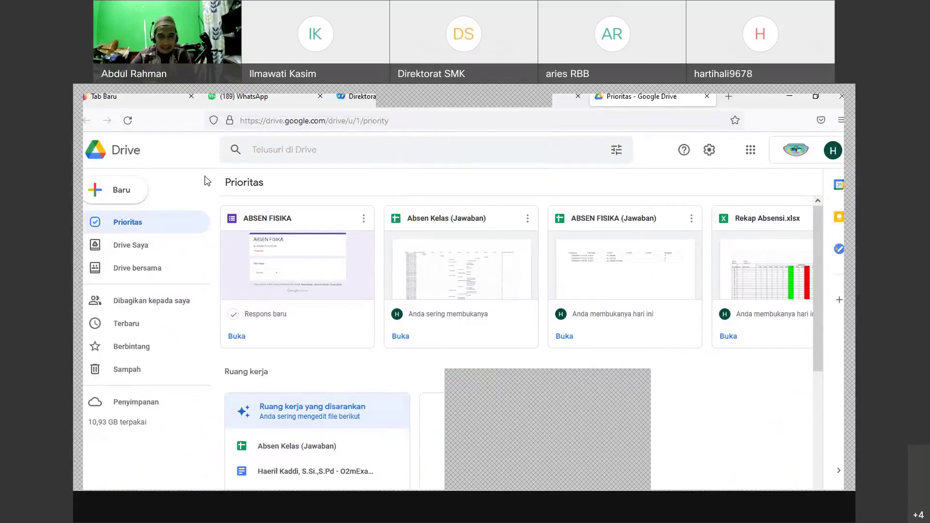
Step: Open the ABSENSI SEMESTER GANJIL folder in Drive Saya
{"action": "left_click", "coordinate": [123, 250]}
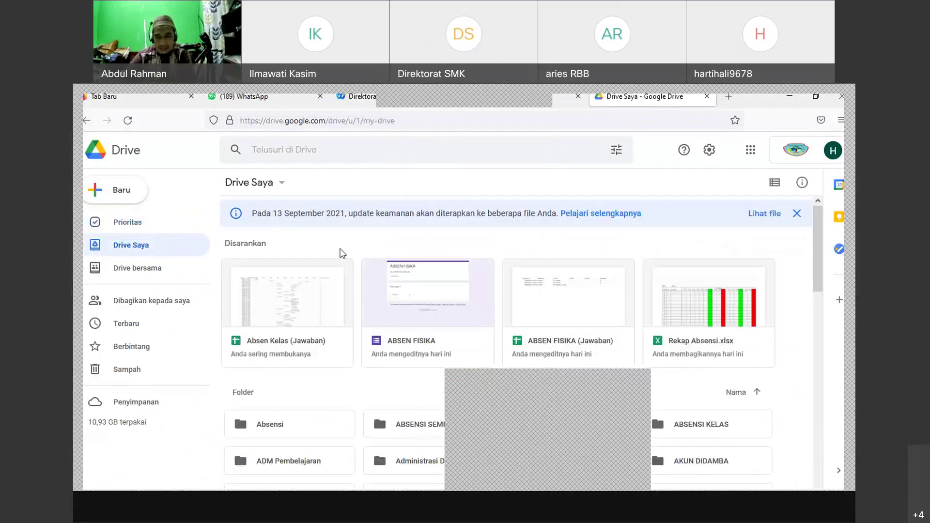
{"action": "scroll", "coordinate": [416, 269], "scroll_direction": "down", "scroll_amount": 3}
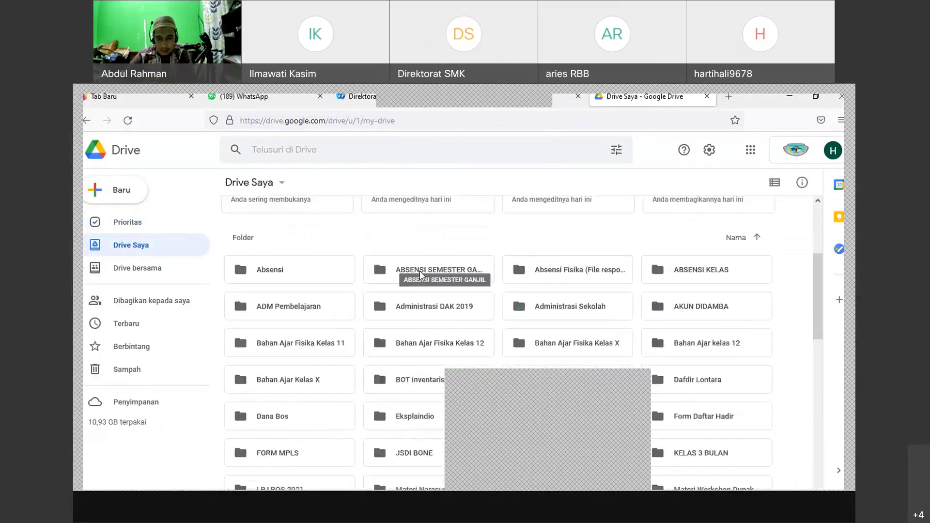
{"action": "scroll", "coordinate": [422, 276], "scroll_direction": "down", "scroll_amount": 1}
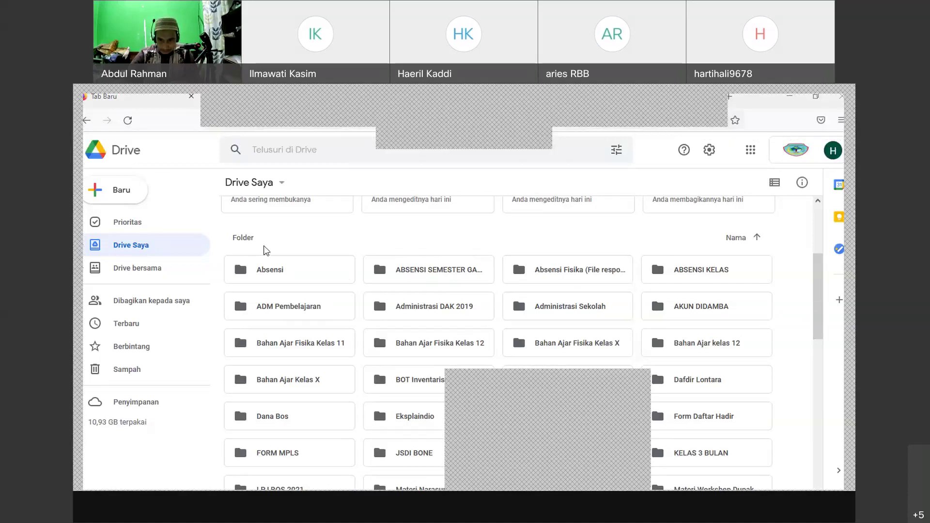
{"action": "left_click", "coordinate": [442, 274]}
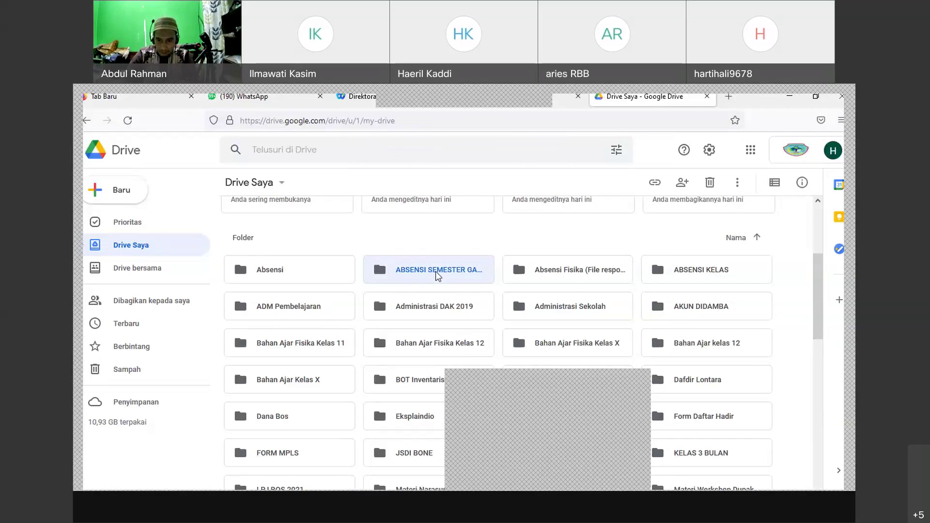
{"action": "double_click", "coordinate": [435, 271]}
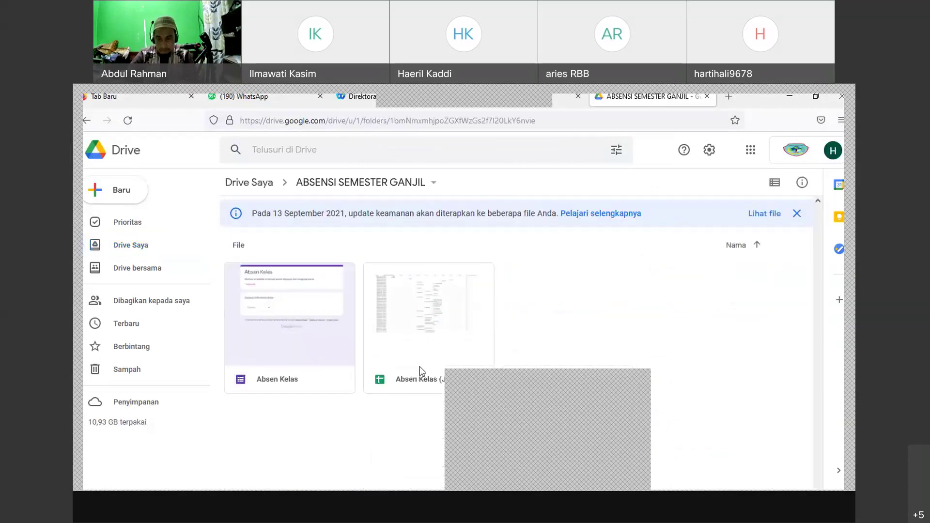
Step: Open the Absen Kelas (Jawaban) spreadsheet from the folder and look through the recorded form responses
{"action": "double_click", "coordinate": [421, 330]}
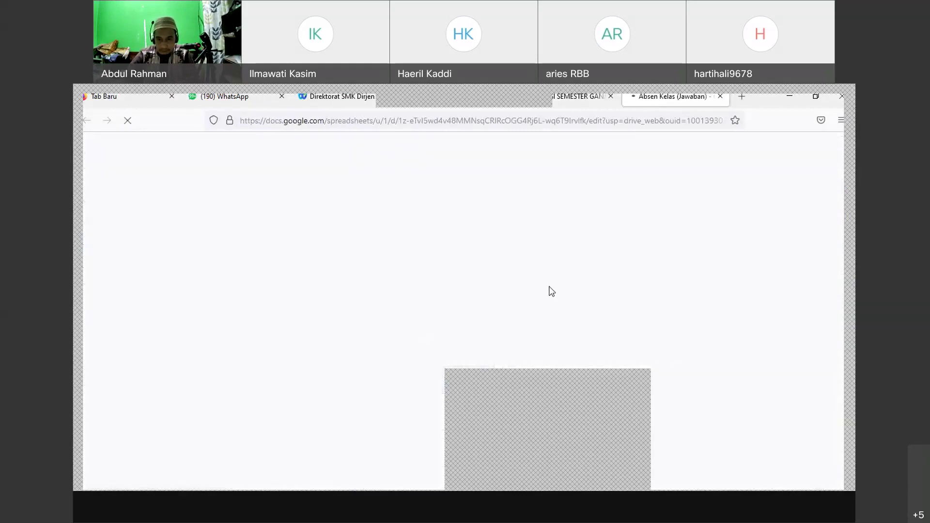
{"action": "scroll", "coordinate": [536, 317], "scroll_direction": "down", "scroll_amount": 3}
{"action": "scroll", "coordinate": [536, 321], "scroll_direction": "down", "scroll_amount": 10}
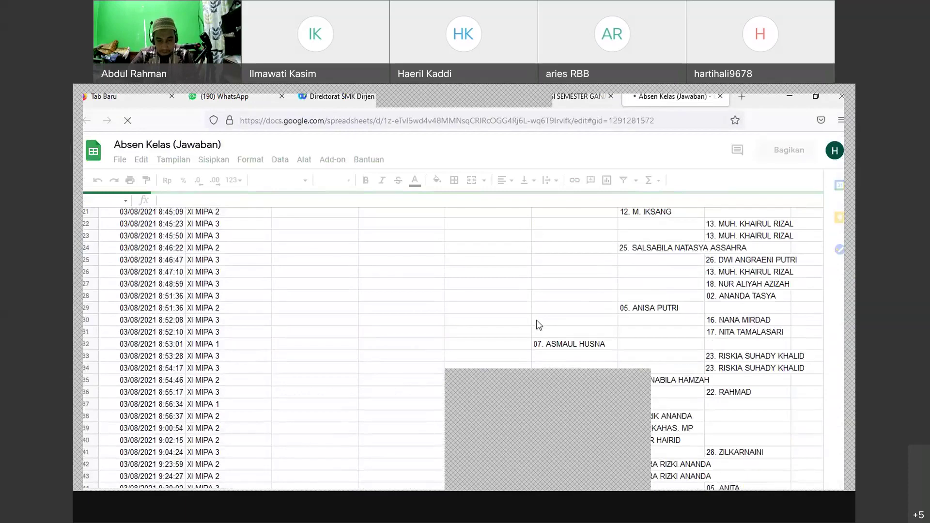
{"action": "scroll", "coordinate": [529, 344], "scroll_direction": "down", "scroll_amount": 2}
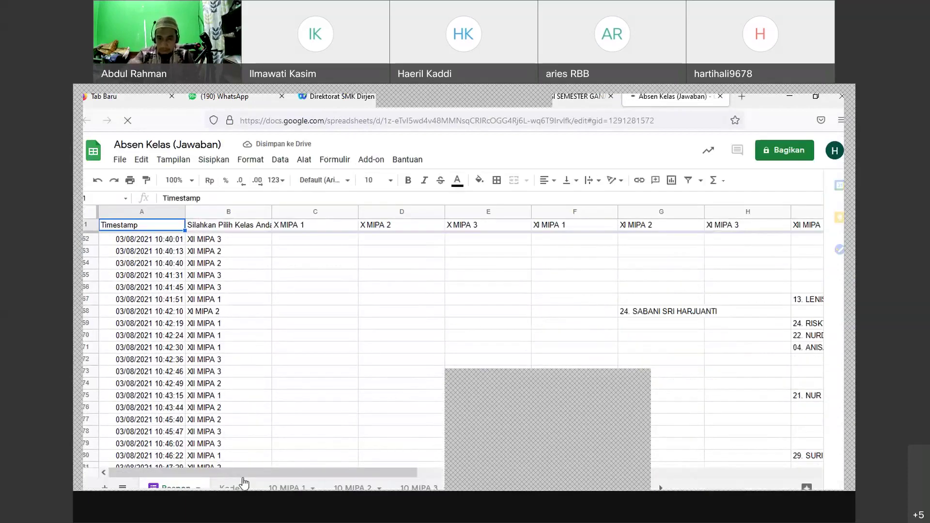
Step: Examine the online attendance recap for class X MIPA 1 on the 10 MIPA 1 sheet
{"action": "left_click", "coordinate": [287, 487]}
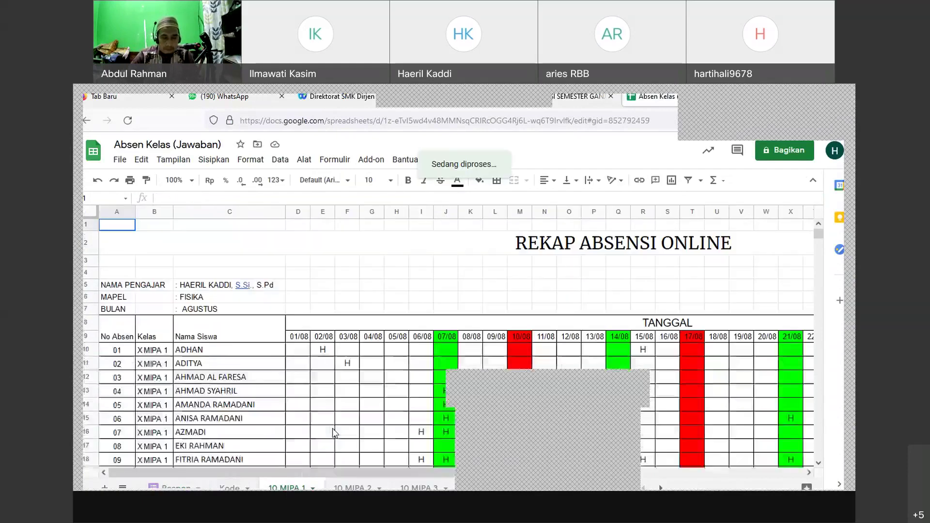
{"action": "scroll", "coordinate": [333, 431], "scroll_direction": "down", "scroll_amount": 5}
{"action": "scroll", "coordinate": [332, 429], "scroll_direction": "up", "scroll_amount": 4}
{"action": "scroll", "coordinate": [334, 432], "scroll_direction": "down", "scroll_amount": 4}
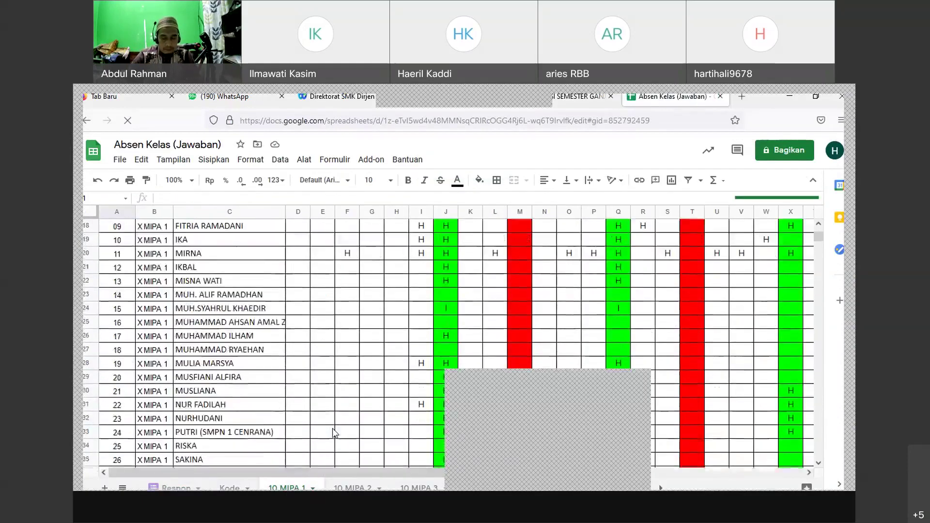
{"action": "scroll", "coordinate": [334, 432], "scroll_direction": "up", "scroll_amount": 2}
{"action": "scroll", "coordinate": [333, 433], "scroll_direction": "up", "scroll_amount": 2}
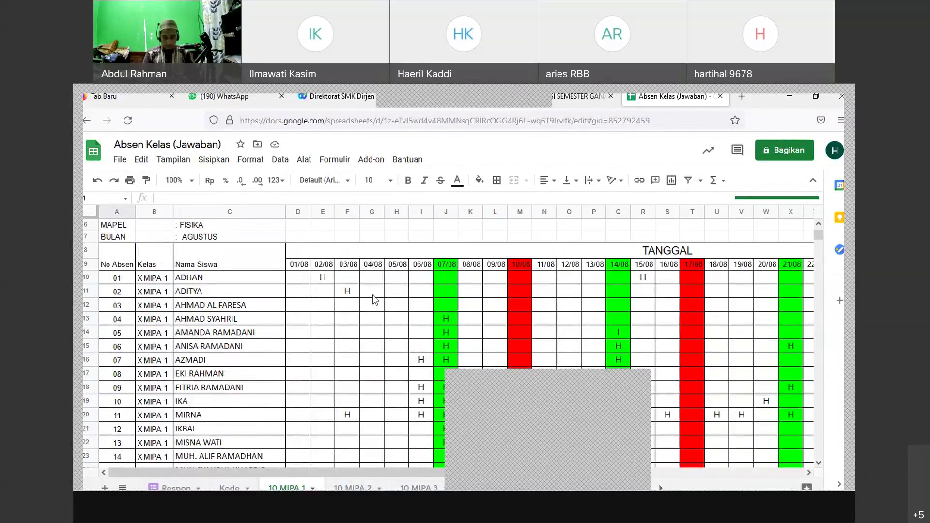
{"action": "scroll", "coordinate": [376, 299], "scroll_direction": "down", "scroll_amount": 4}
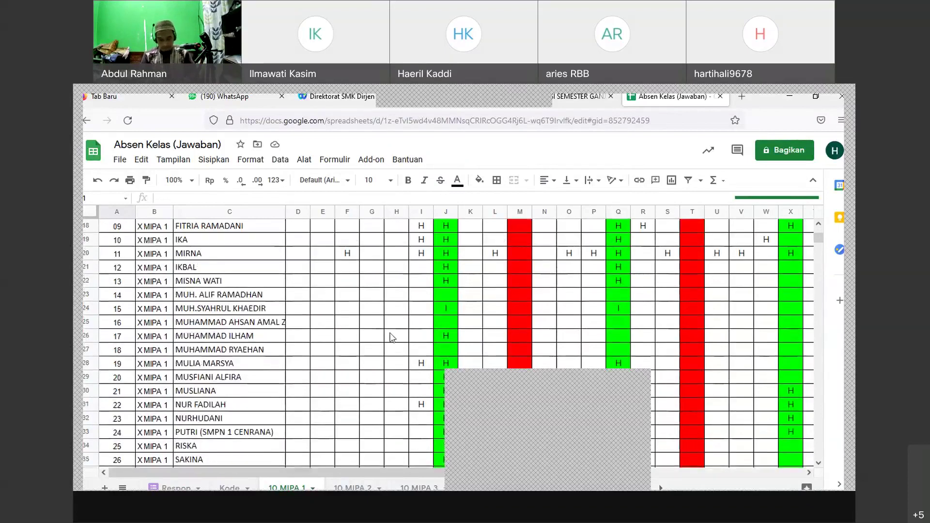
Step: Examine the attendance recaps on the 10 MIPA 2 and 10 MIPA 3 sheets, including the 10 MIPA 3 student list
{"action": "left_click", "coordinate": [354, 490]}
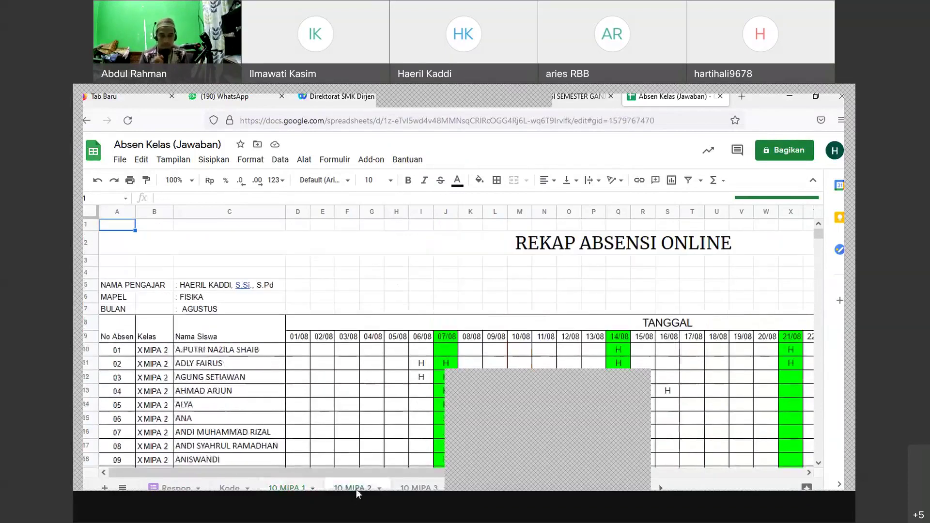
{"action": "left_click", "coordinate": [407, 497]}
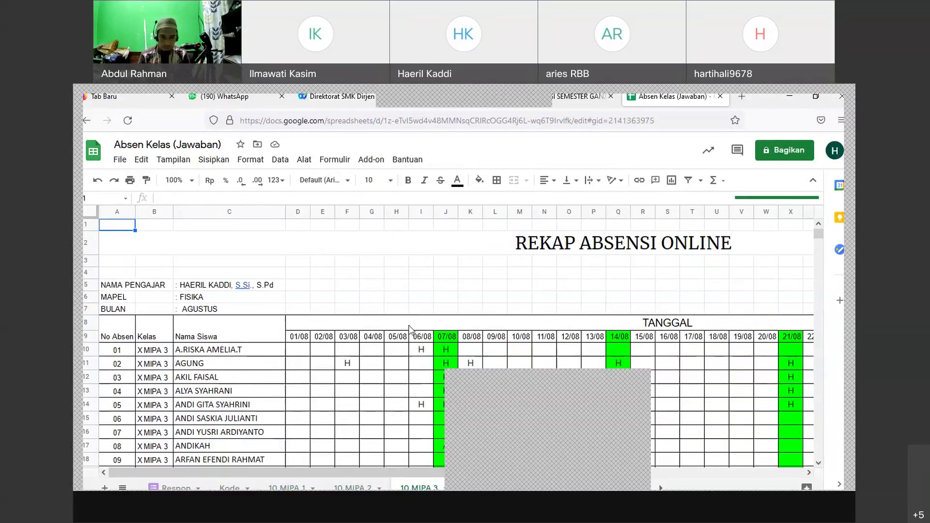
{"action": "scroll", "coordinate": [411, 331], "scroll_direction": "down", "scroll_amount": 4}
{"action": "scroll", "coordinate": [411, 331], "scroll_direction": "up", "scroll_amount": 4}
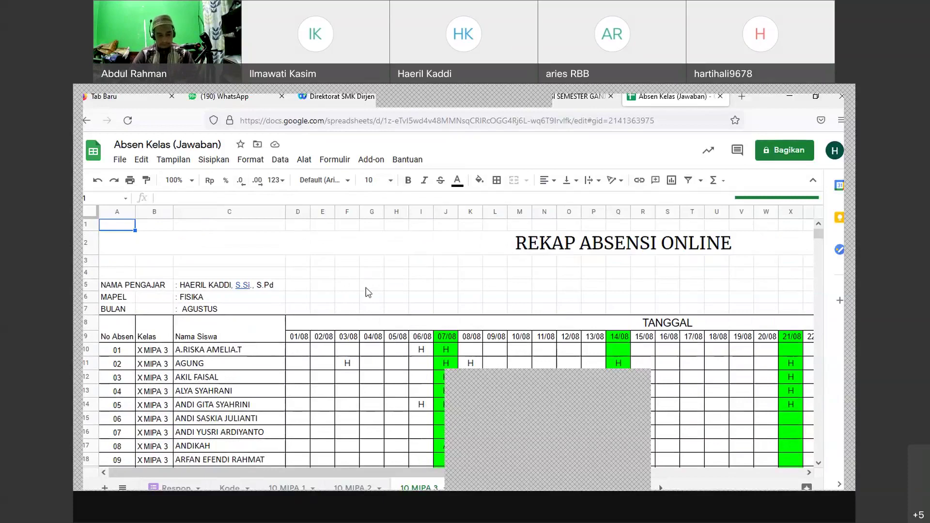
{"action": "scroll", "coordinate": [368, 292], "scroll_direction": "down", "scroll_amount": 2}
{"action": "scroll", "coordinate": [365, 315], "scroll_direction": "down", "scroll_amount": 3}
{"action": "scroll", "coordinate": [362, 318], "scroll_direction": "up", "scroll_amount": 3}
{"action": "scroll", "coordinate": [363, 319], "scroll_direction": "up", "scroll_amount": 1}
{"action": "scroll", "coordinate": [368, 318], "scroll_direction": "down", "scroll_amount": 3}
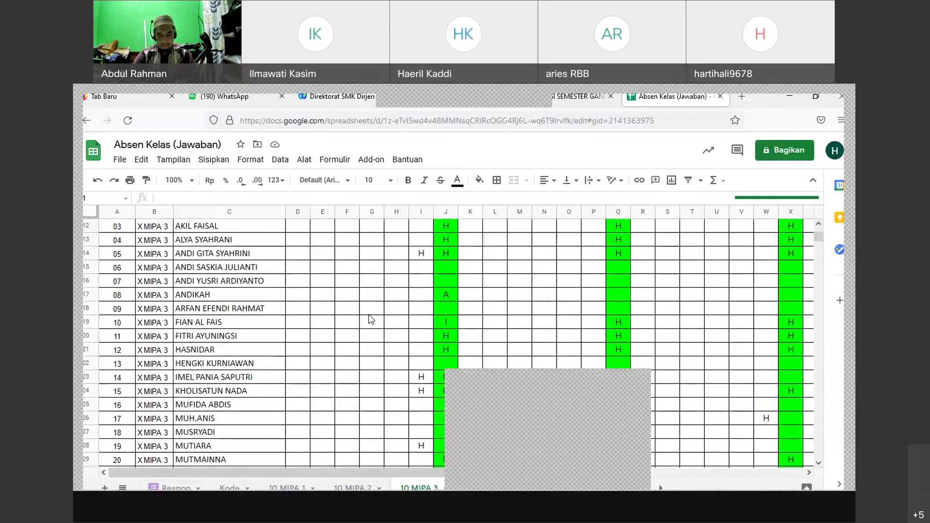
{"action": "scroll", "coordinate": [371, 320], "scroll_direction": "down", "scroll_amount": 3}
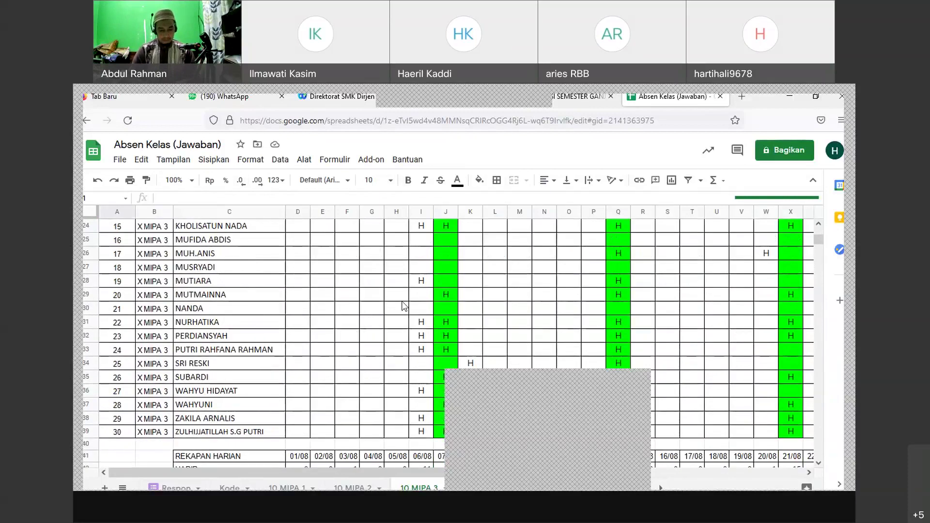
Step: Examine the REKAPAN HARIAN table with its HADIR, SAKIT and IZIN rows below the student list on the 10 MIPA 3 sheet
{"action": "scroll", "coordinate": [378, 312], "scroll_direction": "down", "scroll_amount": 2}
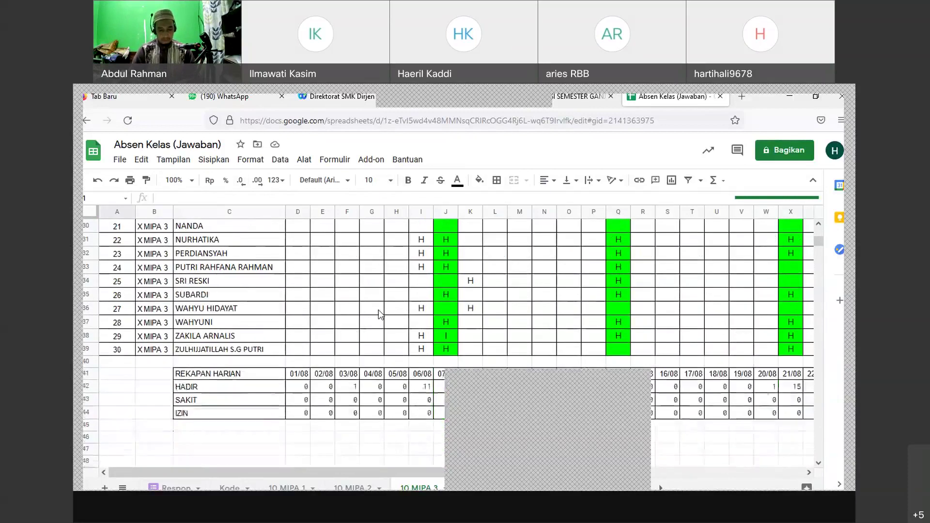
{"action": "scroll", "coordinate": [378, 314], "scroll_direction": "down", "scroll_amount": 2}
{"action": "scroll", "coordinate": [353, 359], "scroll_direction": "up", "scroll_amount": 4}
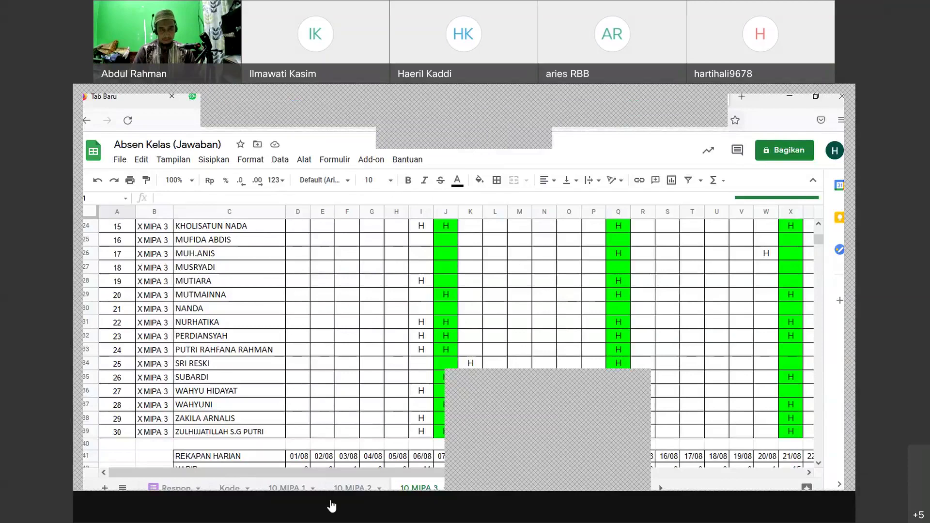
{"action": "scroll", "coordinate": [438, 359], "scroll_direction": "down", "scroll_amount": 10}
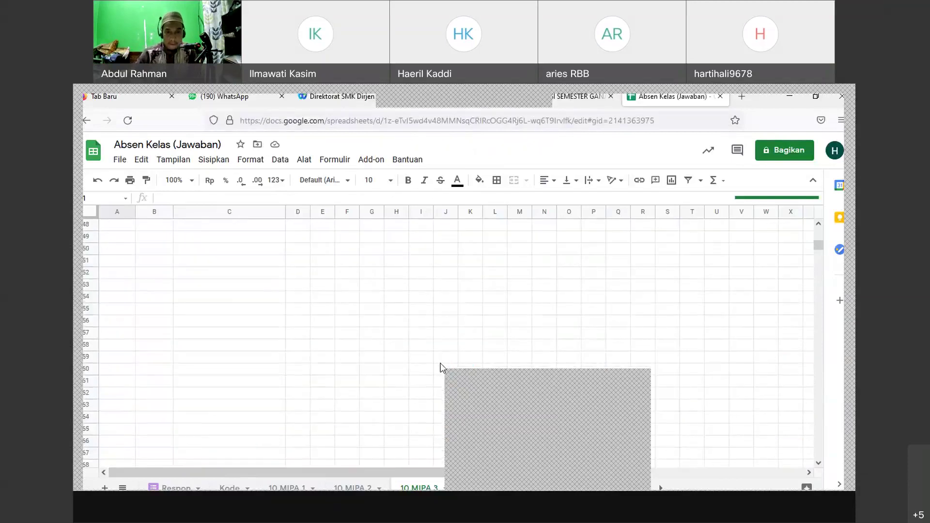
{"action": "scroll", "coordinate": [441, 363], "scroll_direction": "up", "scroll_amount": 6}
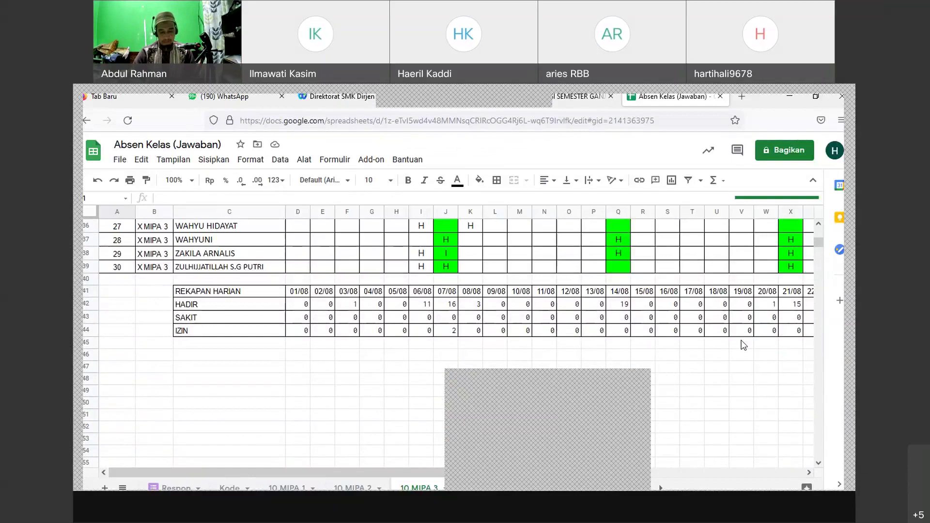
{"action": "scroll", "coordinate": [736, 341], "scroll_direction": "up", "scroll_amount": 2}
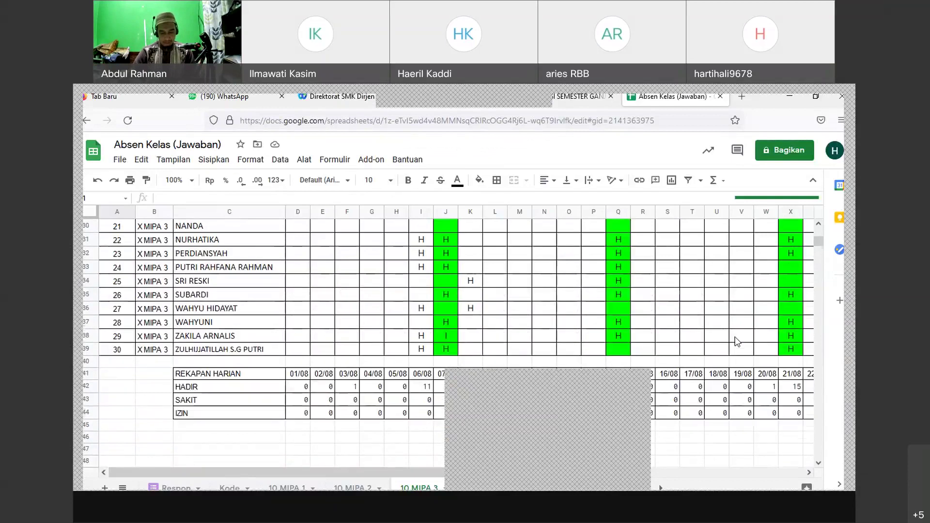
{"action": "scroll", "coordinate": [733, 341], "scroll_direction": "down", "scroll_amount": 4}
{"action": "left_click", "coordinate": [300, 314]}
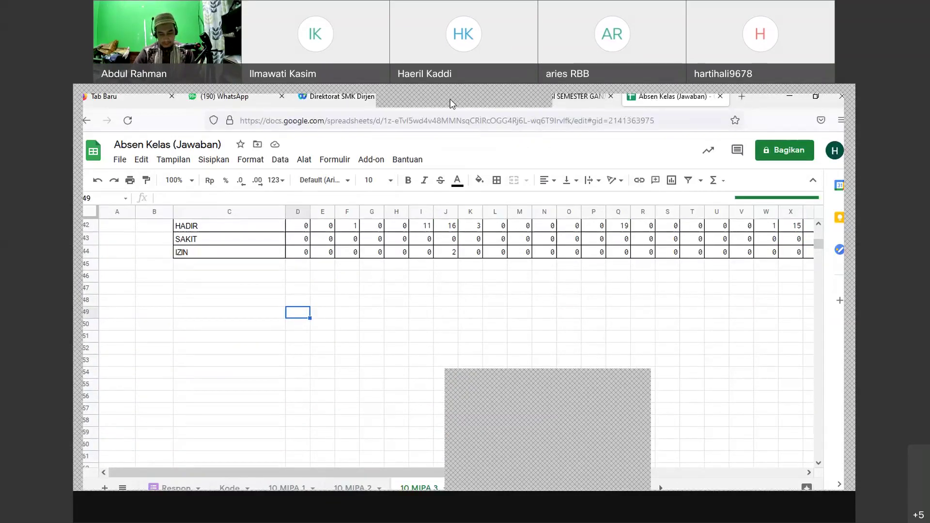
Step: Return to the ABSENSI SEMESTER GANJIL folder in Drive and create a subfolder named "Absen Lontara"
{"action": "left_click", "coordinate": [568, 96]}
{"action": "left_click", "coordinate": [112, 190]}
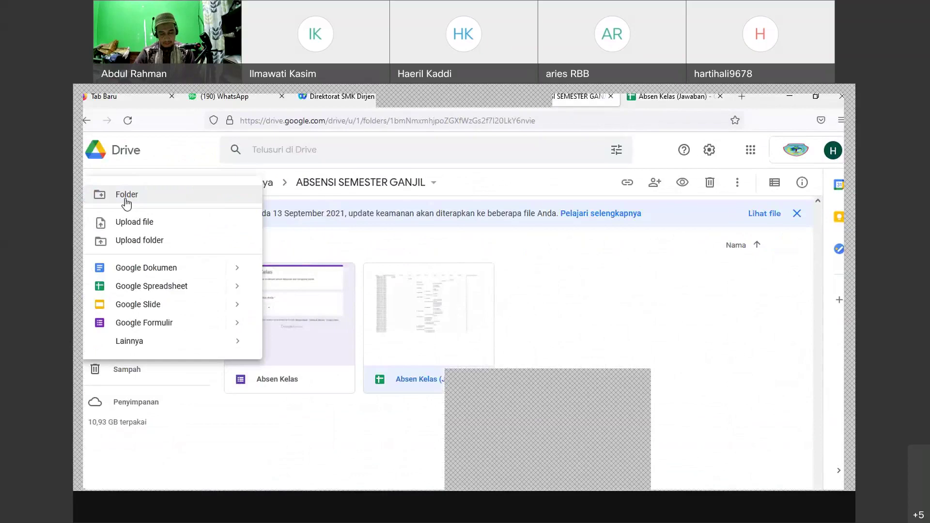
{"action": "left_click", "coordinate": [126, 200]}
{"action": "left_click", "coordinate": [444, 315]}
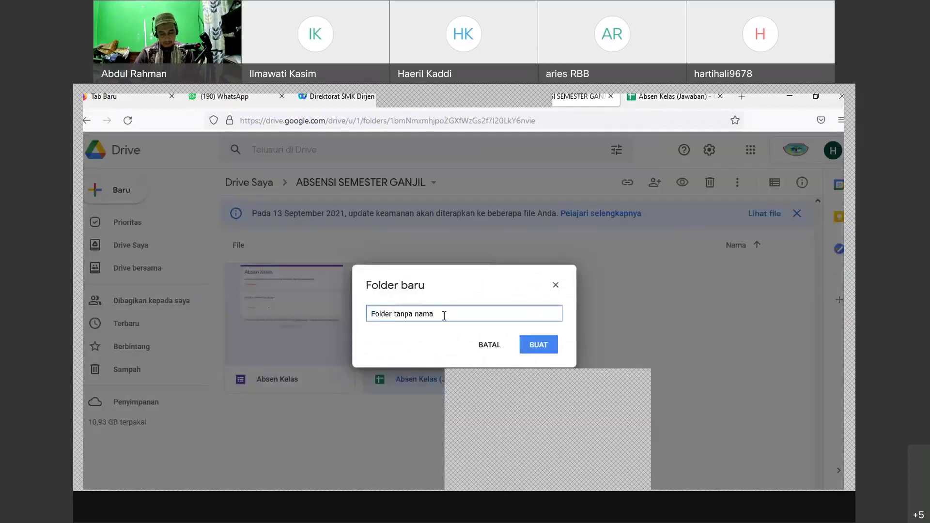
{"action": "key", "text": "BackSpace"}
{"action": "key", "text": "BackSpace"}
{"action": "key", "text": "BackSpace"}
{"action": "key", "text": "BackSpace"}
{"action": "key", "text": "BackSpace"}
{"action": "key", "text": "BackSpace"}
{"action": "key", "text": "BackSpace"}
{"action": "key", "text": "BackSpace"}
{"action": "key", "text": "BackSpace"}
{"action": "key", "text": "BackSpace"}
{"action": "key", "text": "BackSpace"}
{"action": "key", "text": "BackSpace"}
{"action": "key", "text": "BackSpace"}
{"action": "key", "text": "BackSpace"}
{"action": "key", "text": "BackSpace"}
{"action": "key", "text": "BackSpace"}
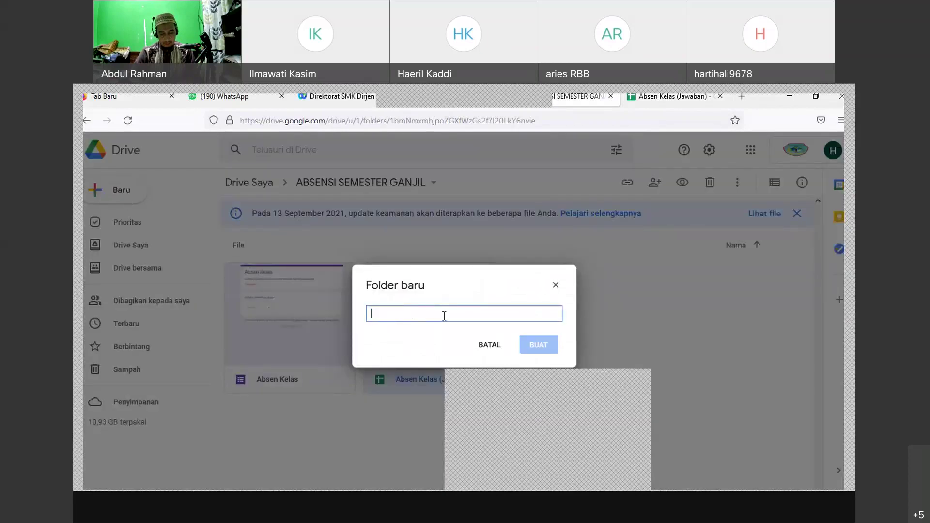
{"action": "type", "text": "Absen Lo"}
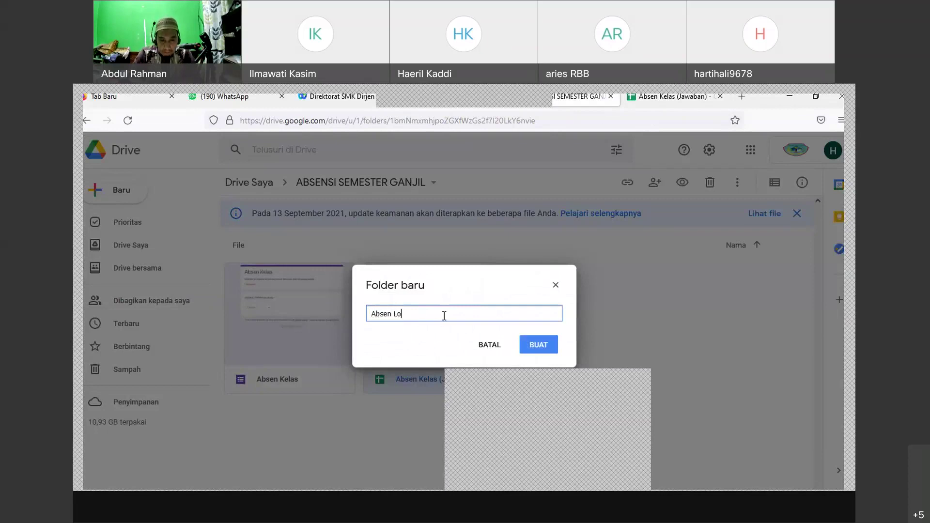
{"action": "type", "text": "ntara"}
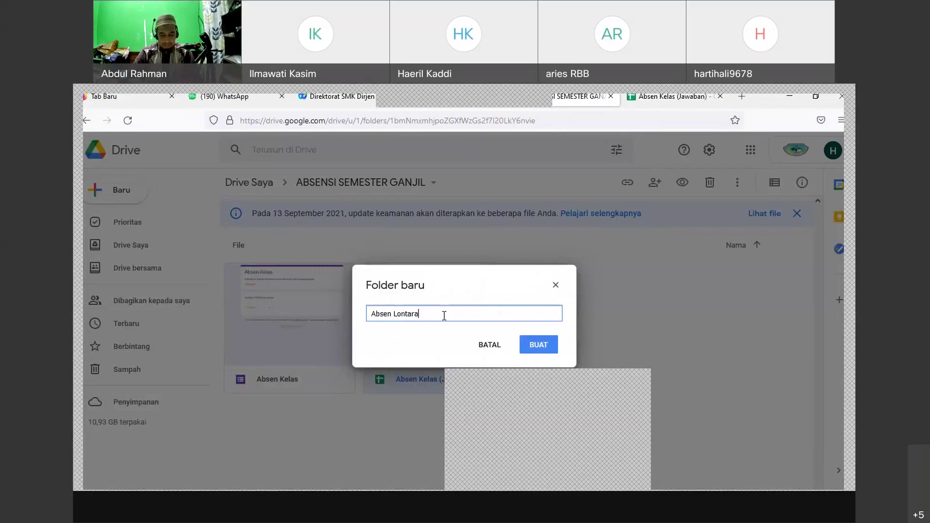
{"action": "left_click", "coordinate": [530, 350]}
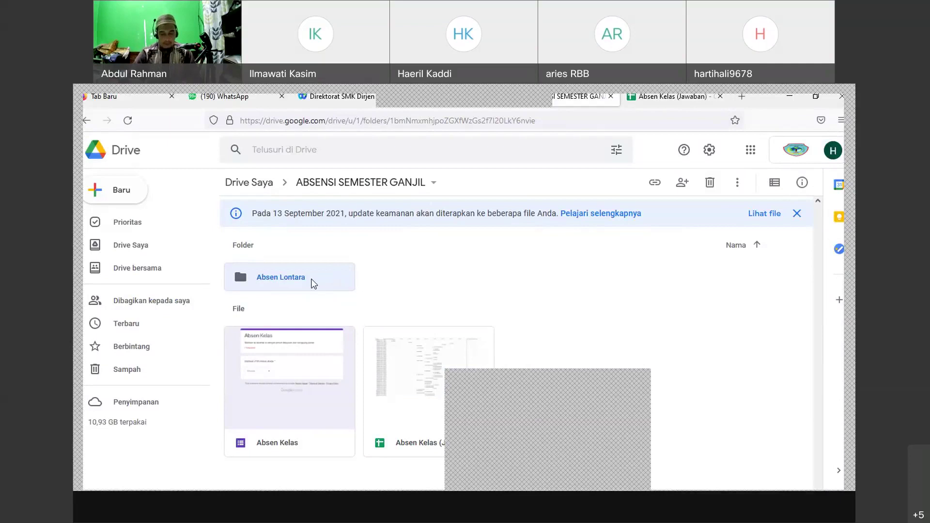
Step: Open the Absen Lontara folder and create a blank Google Form inside it
{"action": "double_click", "coordinate": [284, 281]}
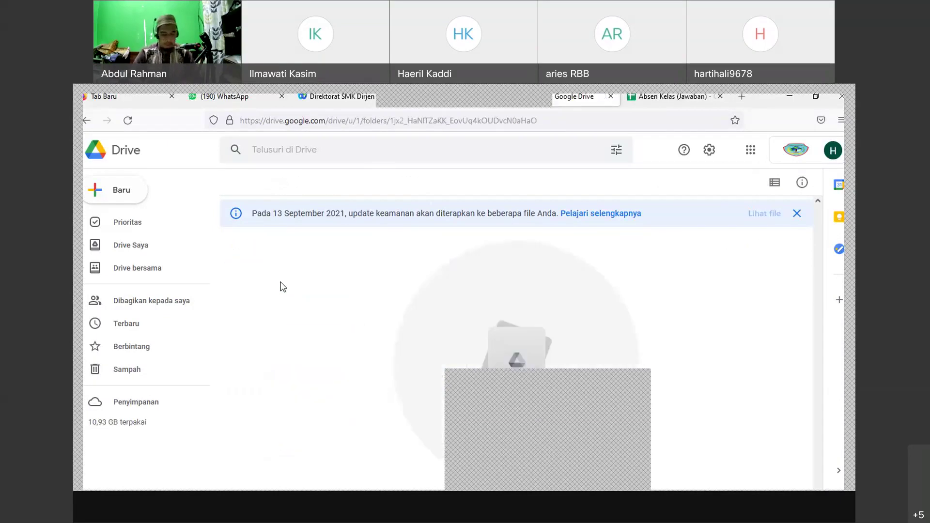
{"action": "left_click", "coordinate": [120, 192]}
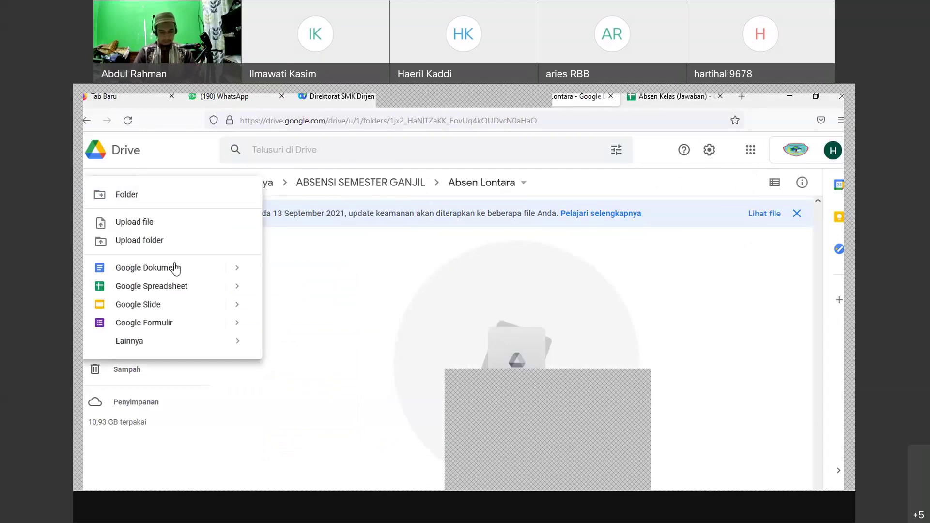
{"action": "left_click", "coordinate": [238, 323]}
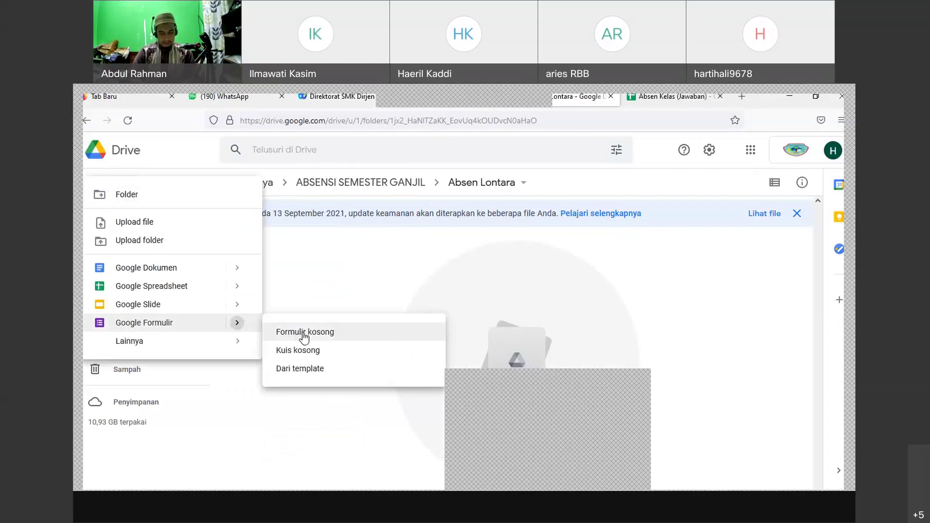
{"action": "left_click", "coordinate": [303, 337]}
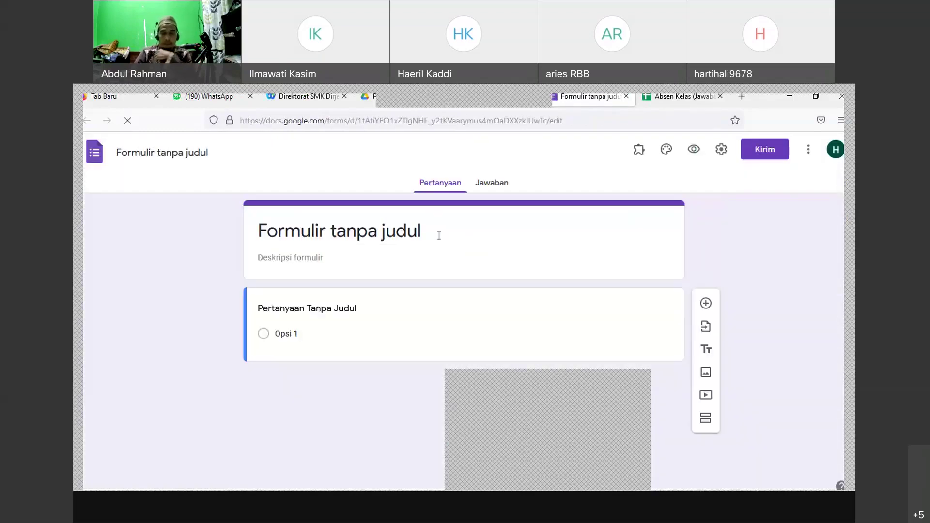
Step: Title the form "Absen Online" and apply the same name to the form file
{"action": "left_click", "coordinate": [436, 235]}
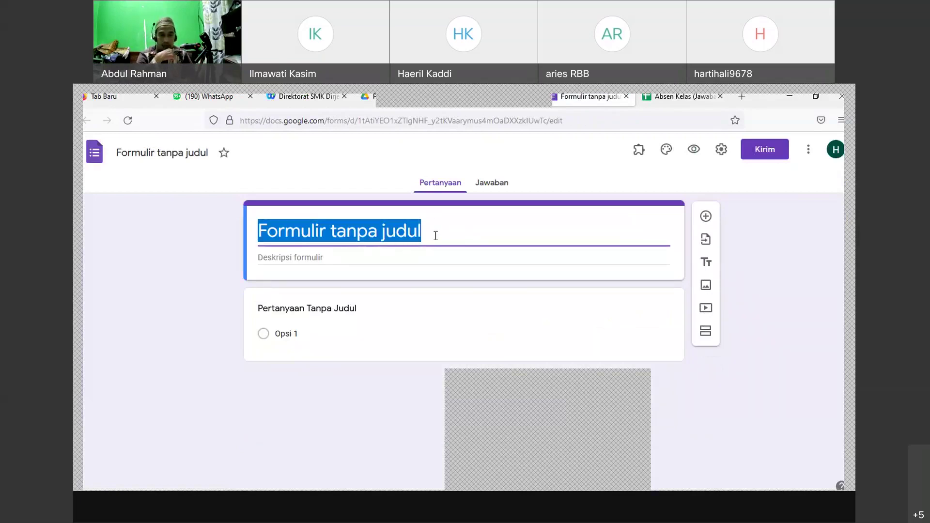
{"action": "type", "text": "Absen "}
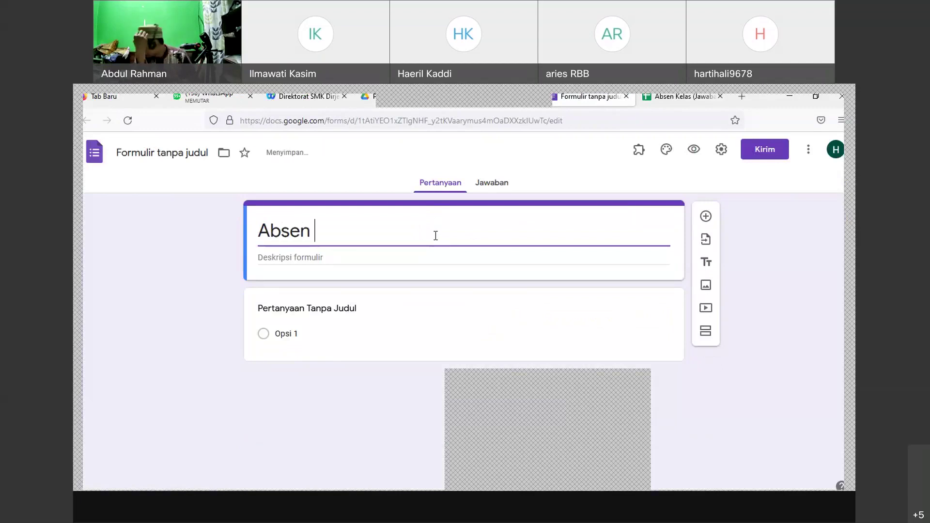
{"action": "type", "text": "o"}
{"action": "key", "text": "BackSpace"}
{"action": "type", "text": "o"}
{"action": "key", "text": "BackSpace"}
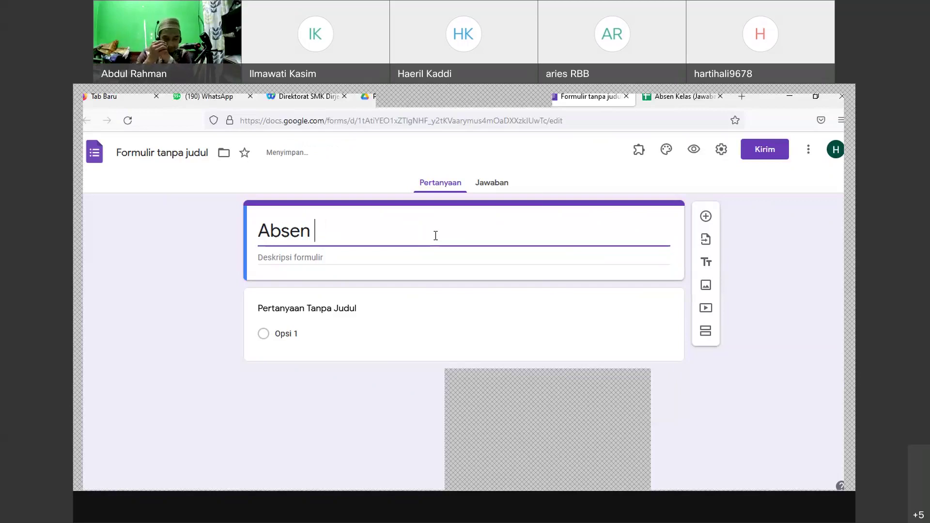
{"action": "type", "text": "O"}
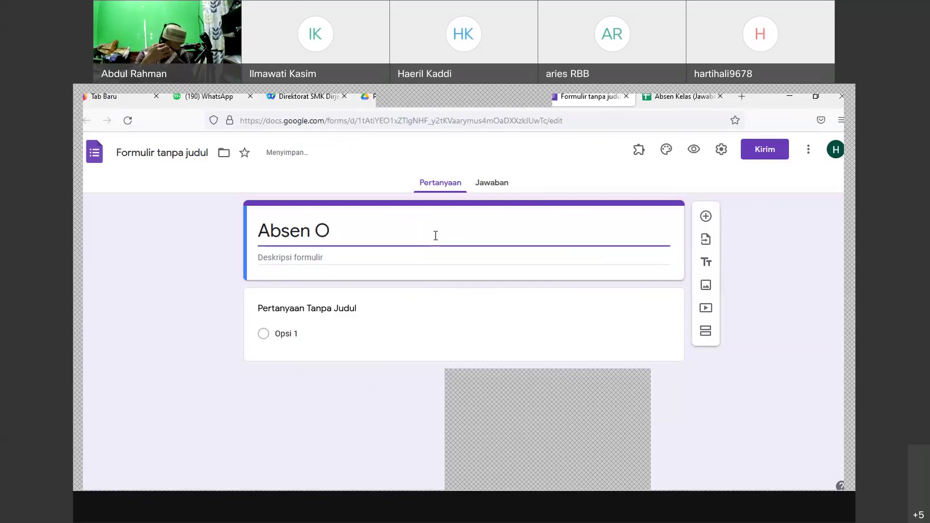
{"action": "type", "text": "nline"}
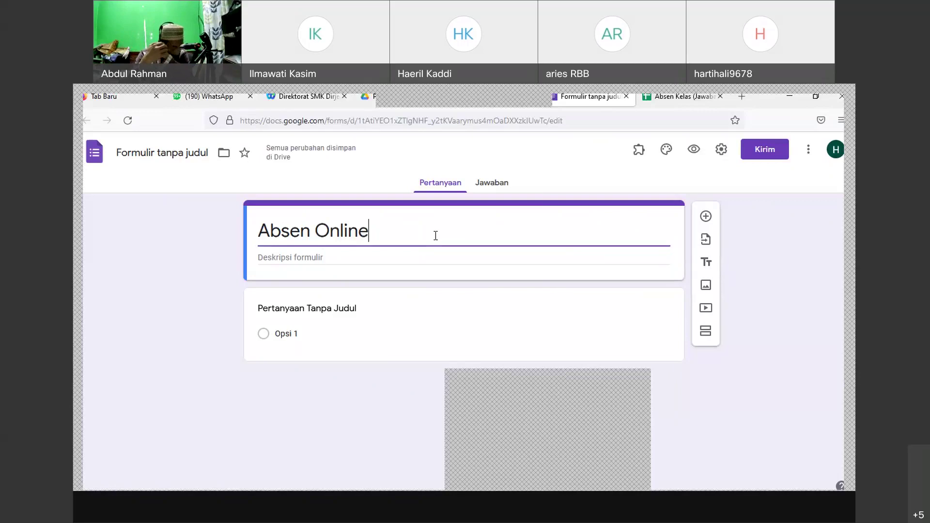
{"action": "left_click", "coordinate": [179, 156]}
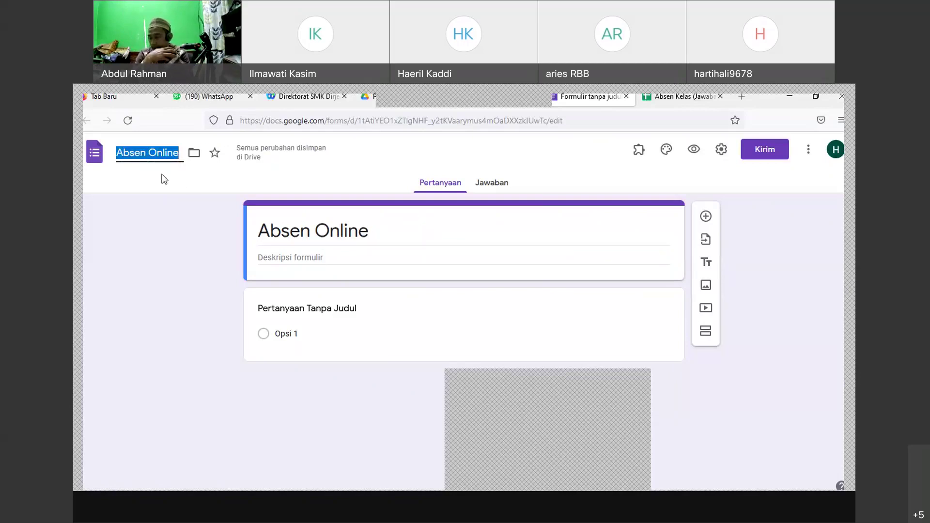
Step: Enter the form description "Silahkan Pilih Kelas Anda"
{"action": "left_click", "coordinate": [324, 258]}
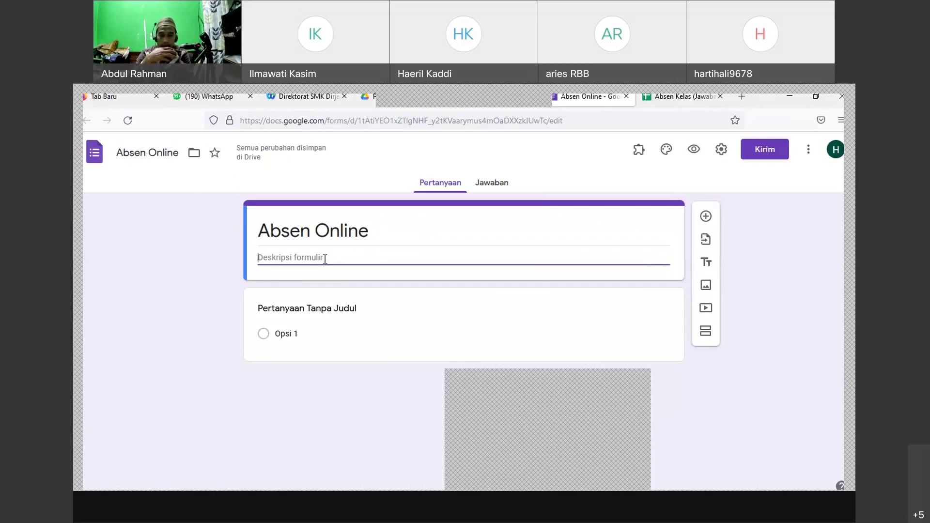
{"action": "type", "text": "S"}
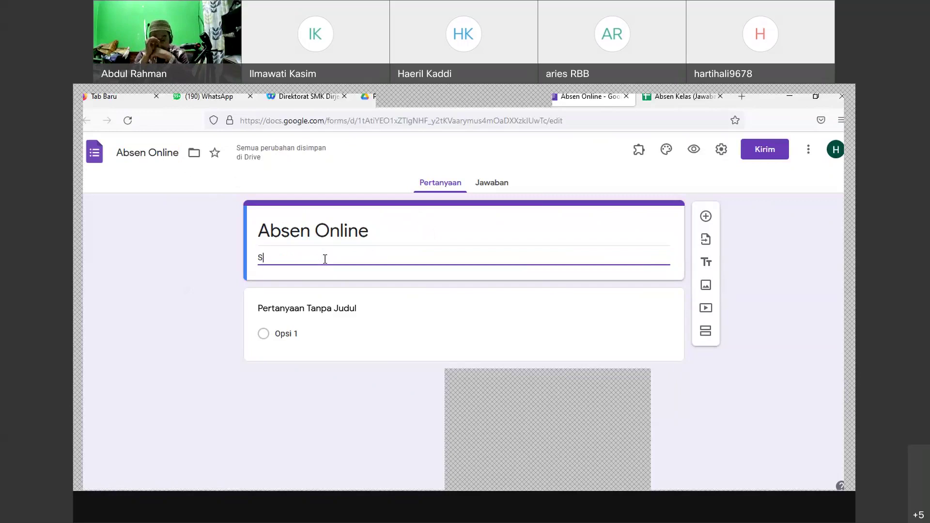
{"action": "type", "text": "ilahka"}
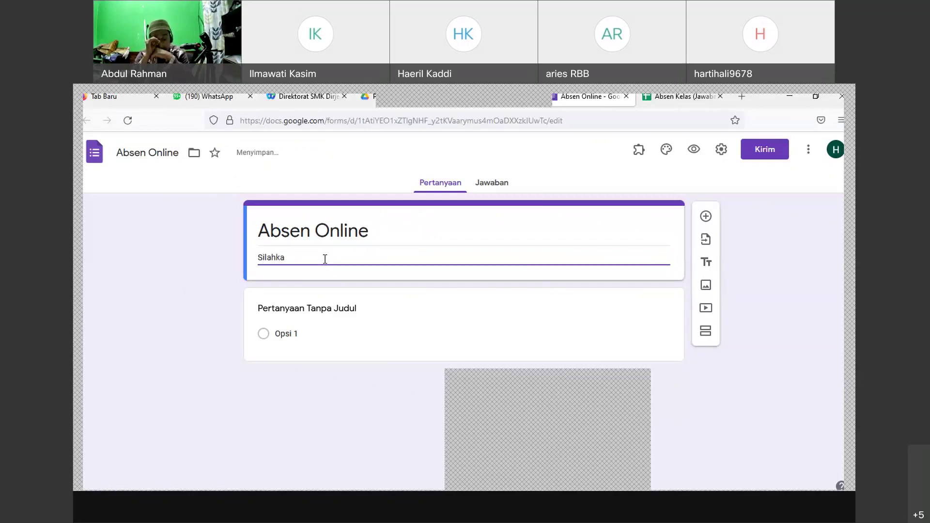
{"action": "type", "text": "n Pili"}
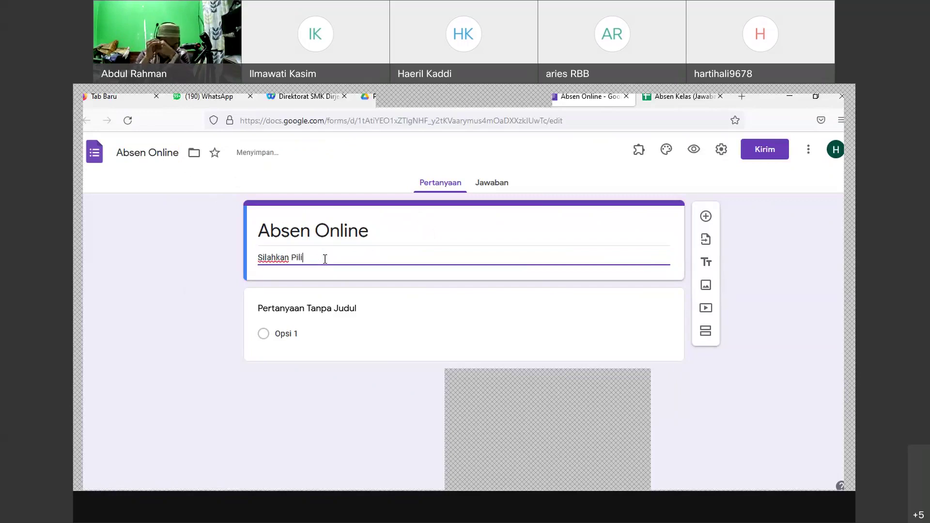
{"action": "type", "text": "h Kel"}
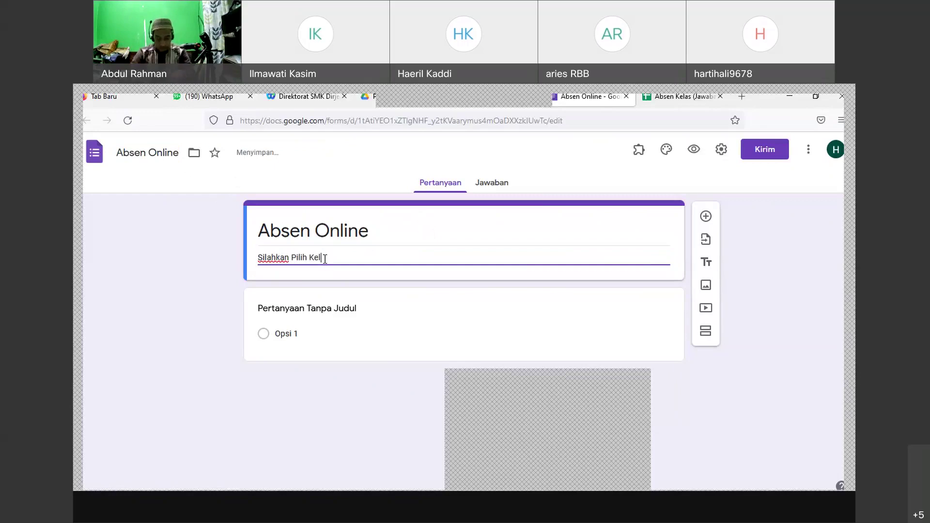
{"action": "type", "text": "as Anda"}
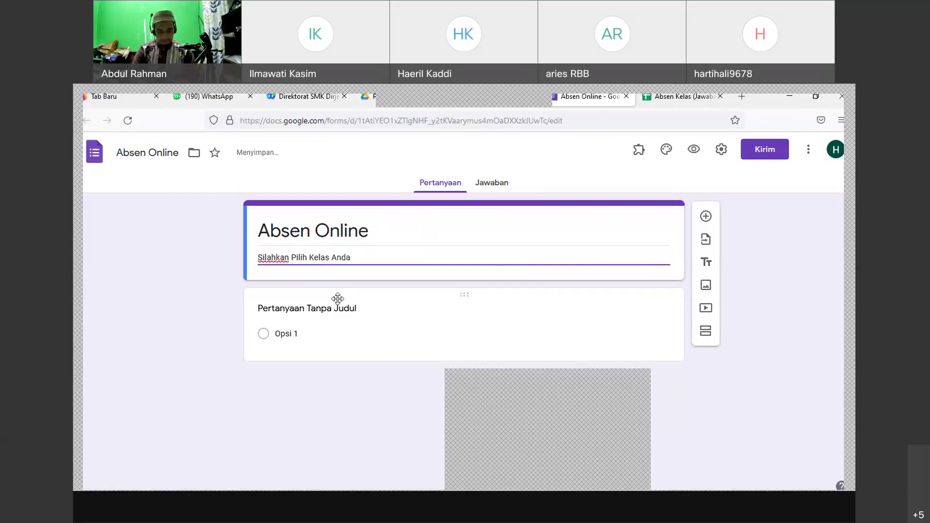
Step: Replace the first question's placeholder title with "Pilih Kelas"
{"action": "left_click", "coordinate": [363, 313]}
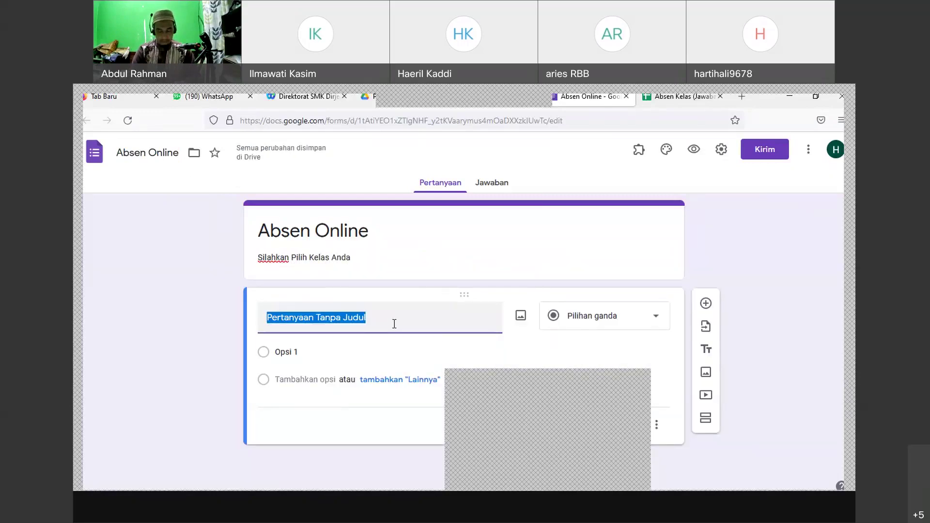
{"action": "type", "text": "X"}
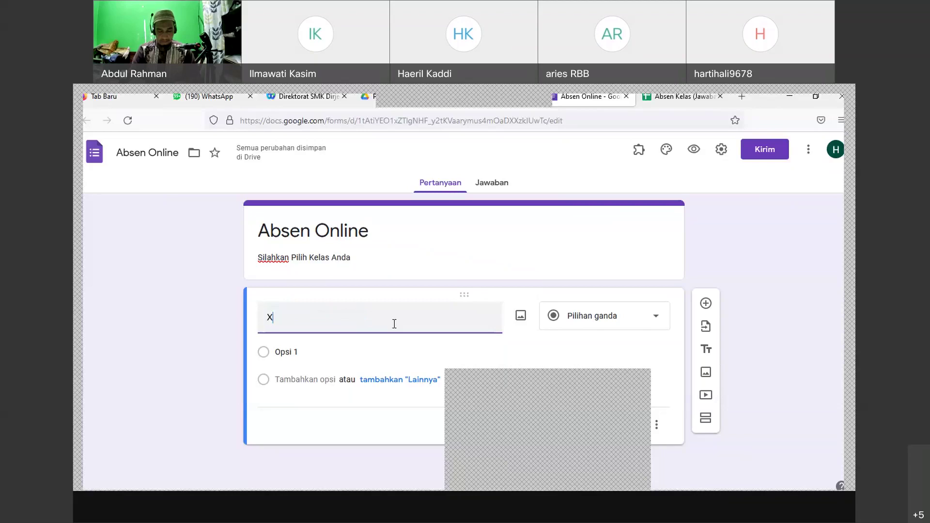
{"action": "key", "text": "BackSpace"}
{"action": "type", "text": "10"}
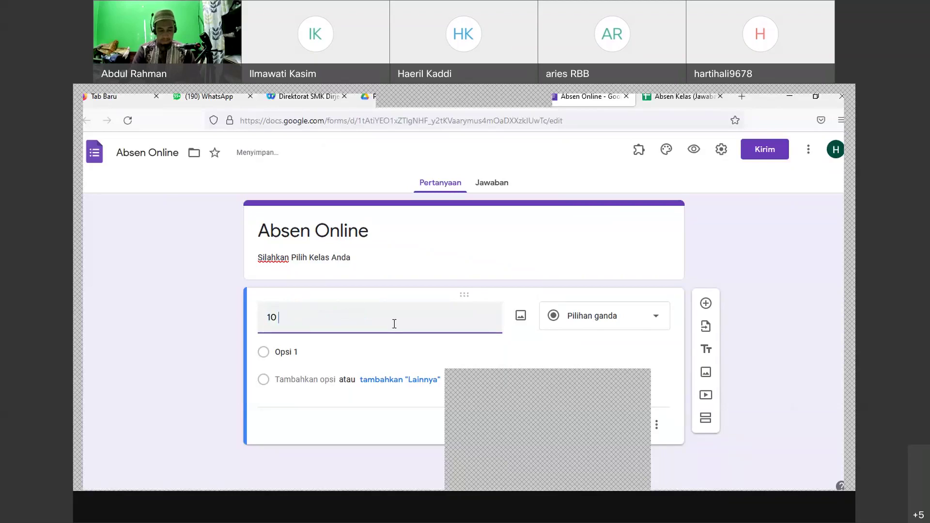
{"action": "key", "text": "BackSpace"}
{"action": "key", "text": "BackSpace"}
{"action": "type", "text": "Pi"}
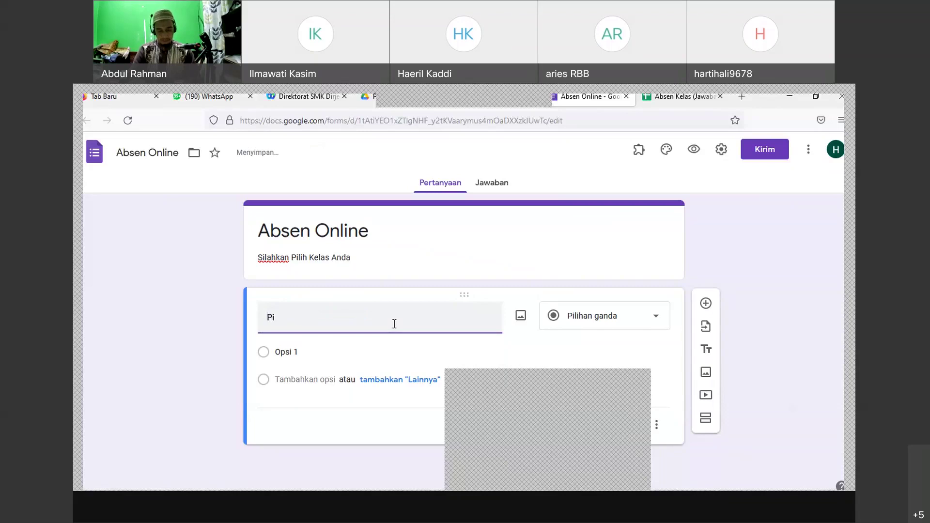
{"action": "type", "text": "lih Kelas"}
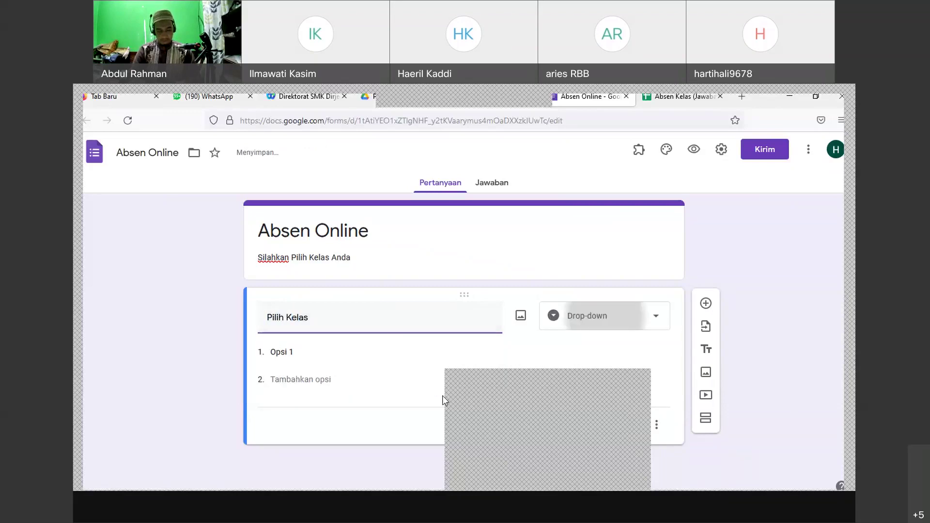
Step: Set the first drop-down option of the Pilih Kelas question to "10 IPA1"
{"action": "left_click", "coordinate": [287, 351]}
{"action": "type", "text": "x"}
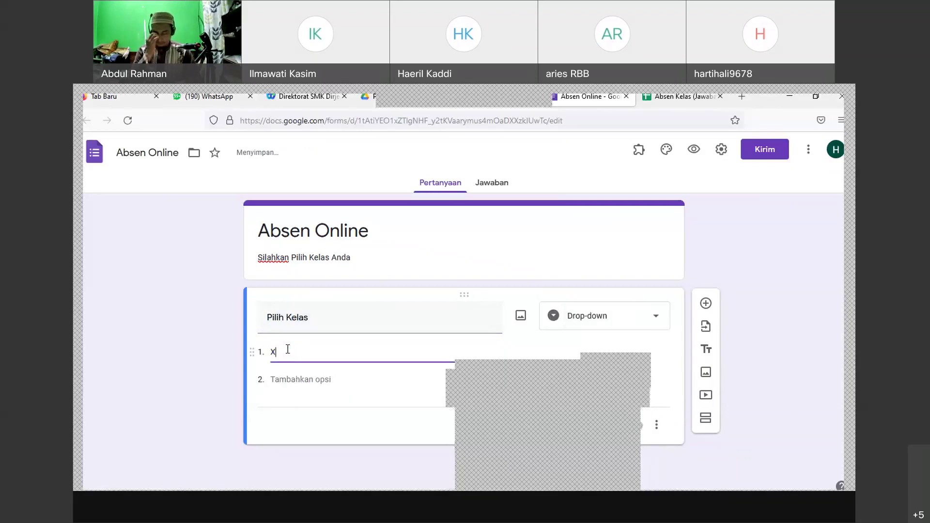
{"action": "type", "text": "10 IPA"}
{"action": "key", "text": "BackSpace"}
{"action": "type", "text": "1"}
{"action": "key", "text": "Return"}
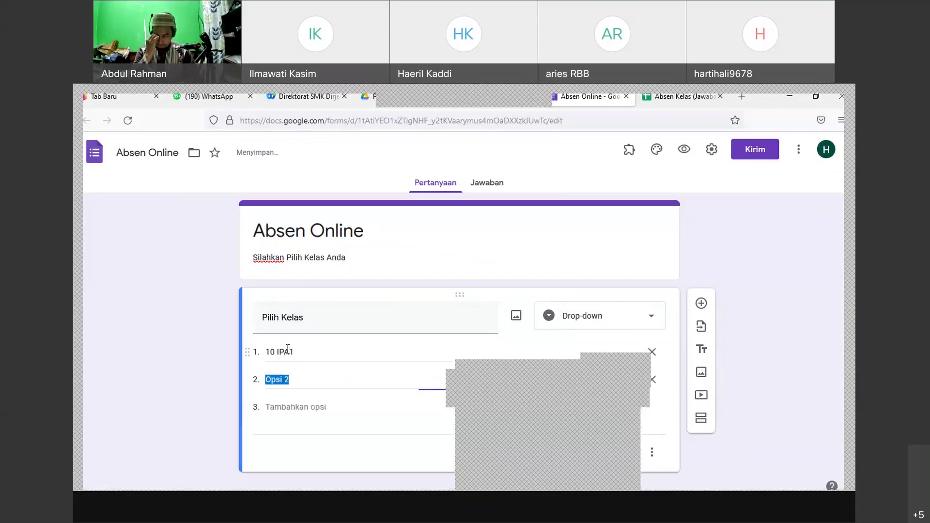
Step: Enter "!0 IPA 2" as the second and "10 IPA3" as the third option of the Pilih Kelas question
{"action": "type", "text": "!0"}
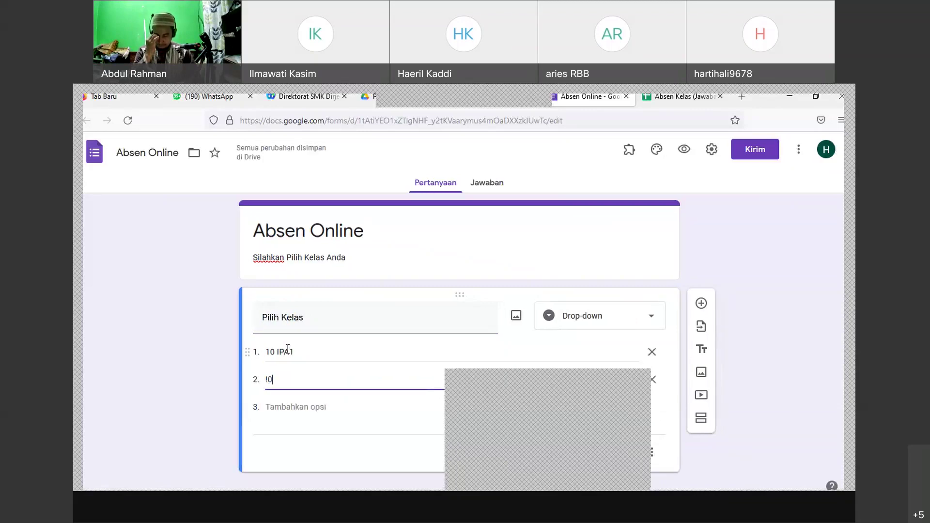
{"action": "type", "text": " IP"}
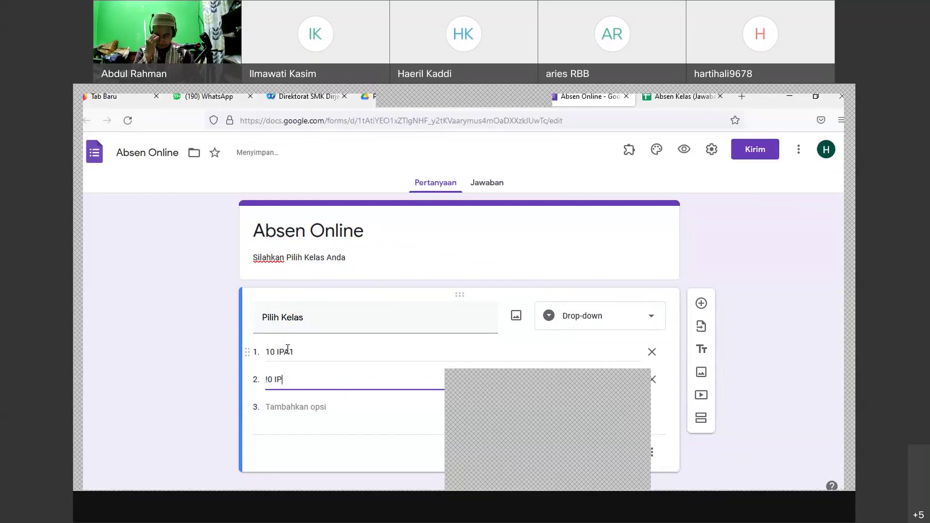
{"action": "type", "text": "A 2"}
{"action": "key", "text": "Return"}
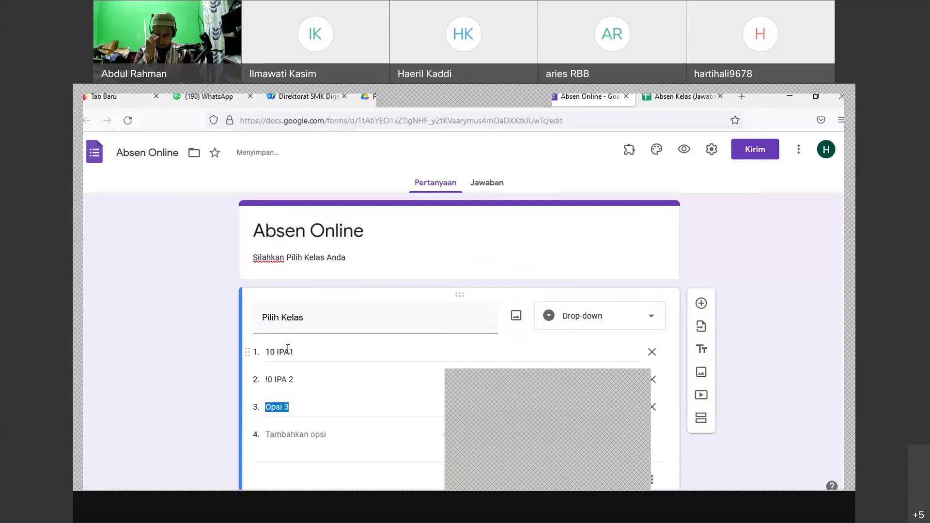
{"action": "type", "text": "10"}
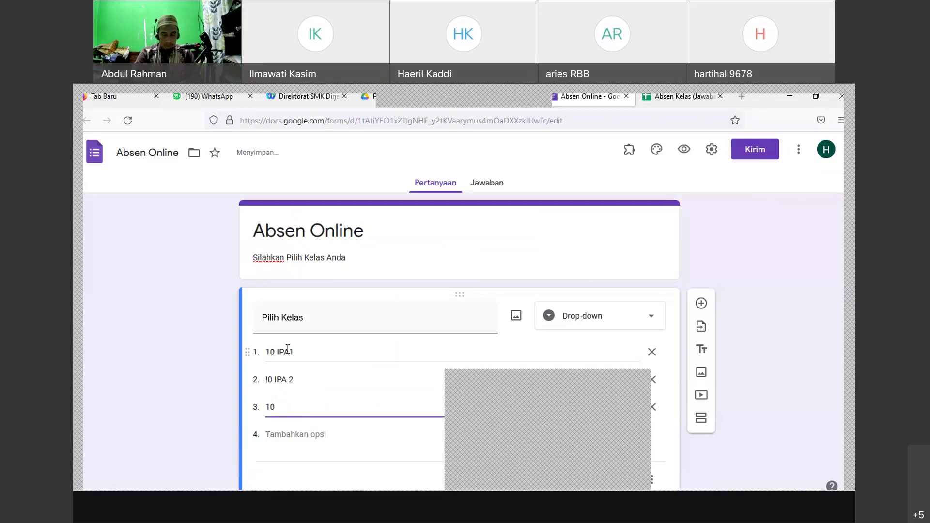
{"action": "type", "text": " IPA"}
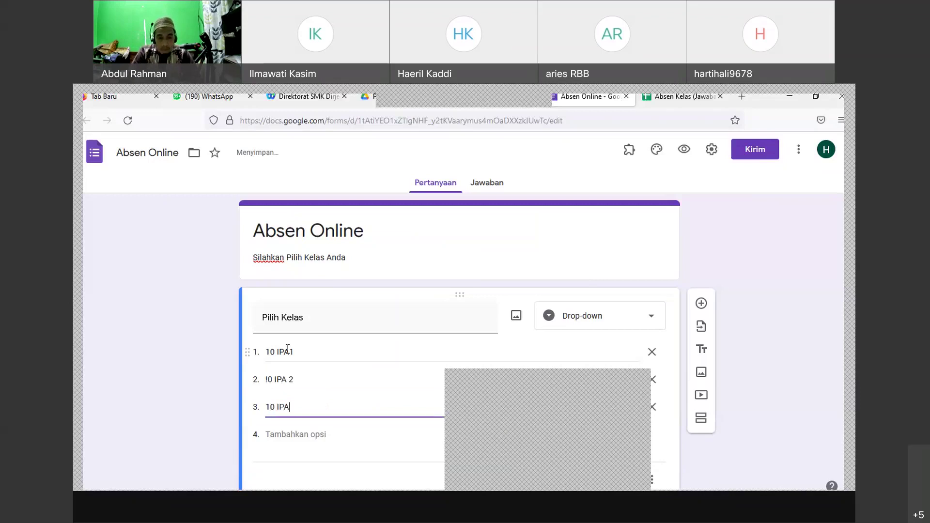
{"action": "type", "text": "3"}
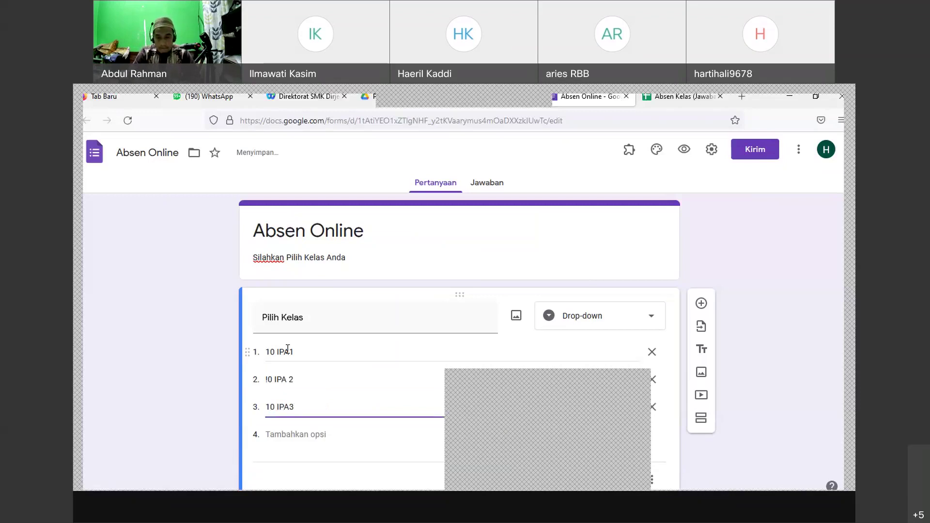
Step: Remove the space before the final 2 in the second option so that it reads "!0 IPA2"
{"action": "left_click", "coordinate": [291, 380]}
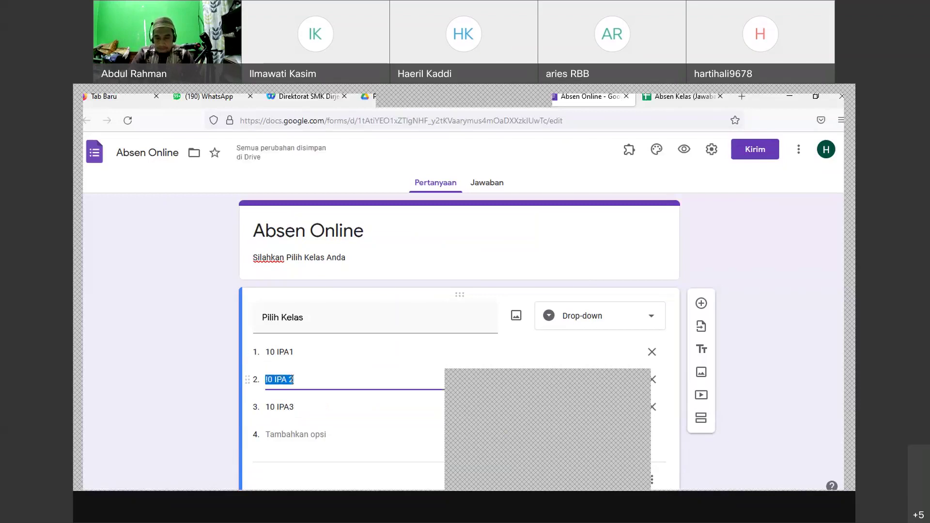
{"action": "left_click", "coordinate": [296, 381]}
{"action": "key", "text": "Left"}
{"action": "key", "text": "BackSpace"}
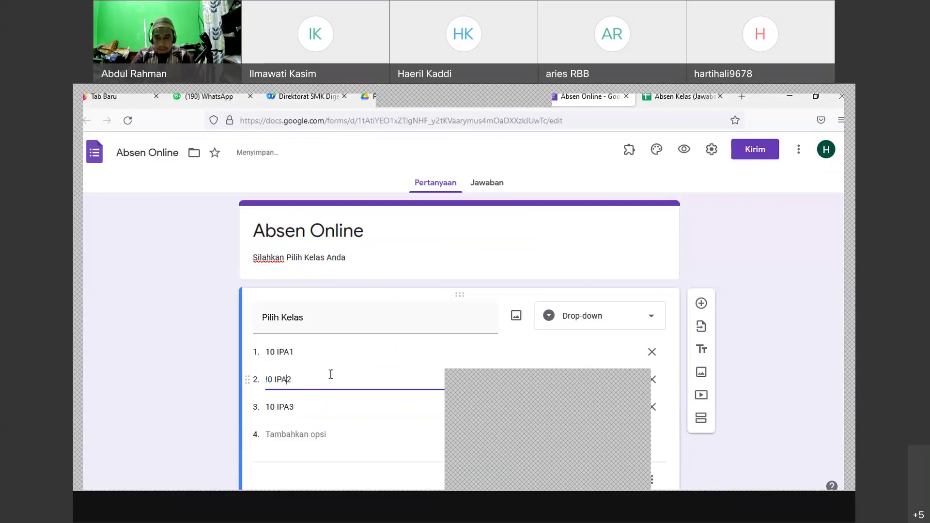
Step: Add a fourth placeholder option to the Pilih Kelas question and insert a new section below the question
{"action": "scroll", "coordinate": [332, 374], "scroll_direction": "down", "scroll_amount": 1}
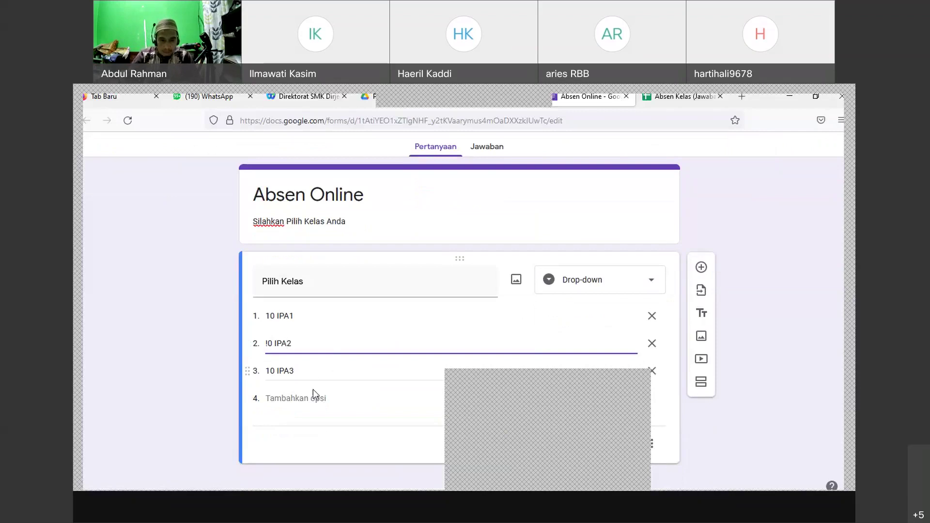
{"action": "left_click", "coordinate": [274, 396]}
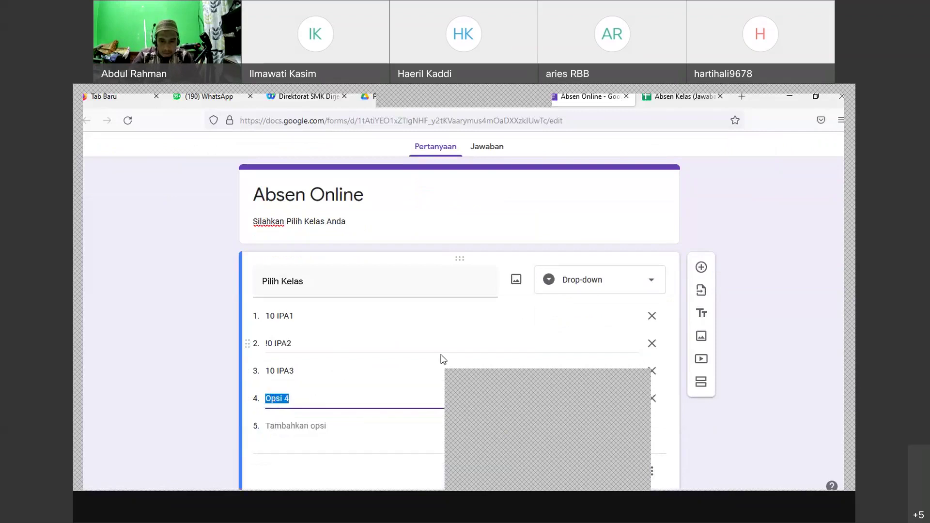
{"action": "scroll", "coordinate": [470, 356], "scroll_direction": "down", "scroll_amount": 1}
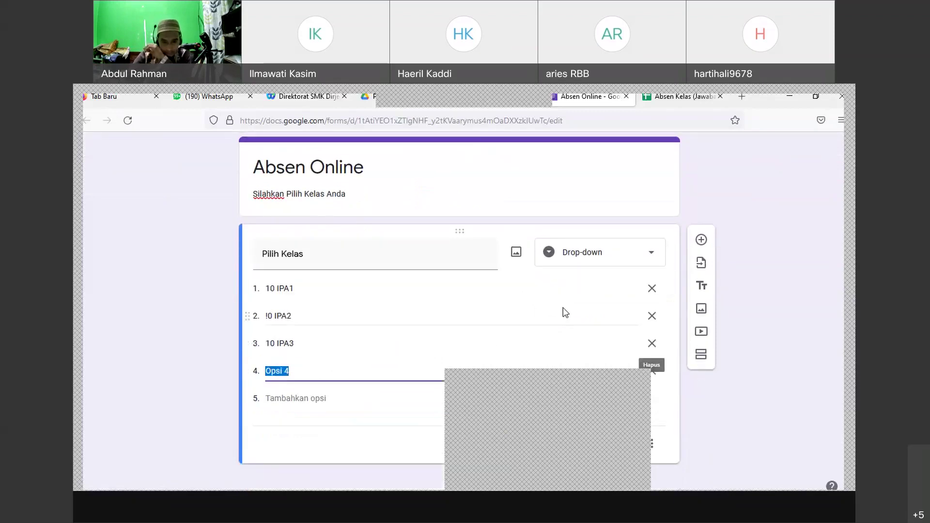
{"action": "left_click", "coordinate": [703, 357]}
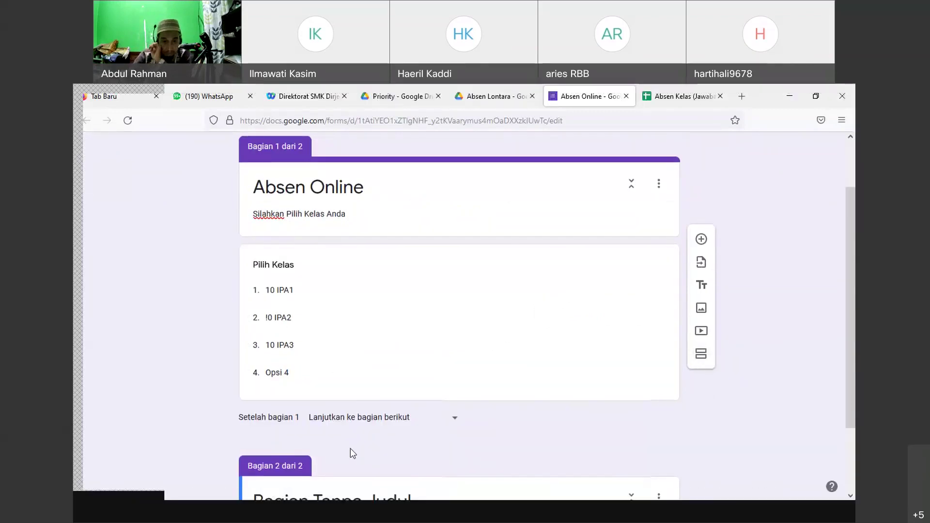
Step: Delete the unused fourth option "Opsi 4" from the Pilih Kelas question
{"action": "scroll", "coordinate": [352, 450], "scroll_direction": "down", "scroll_amount": 1}
{"action": "scroll", "coordinate": [353, 448], "scroll_direction": "up", "scroll_amount": 3}
{"action": "scroll", "coordinate": [299, 317], "scroll_direction": "down", "scroll_amount": 2}
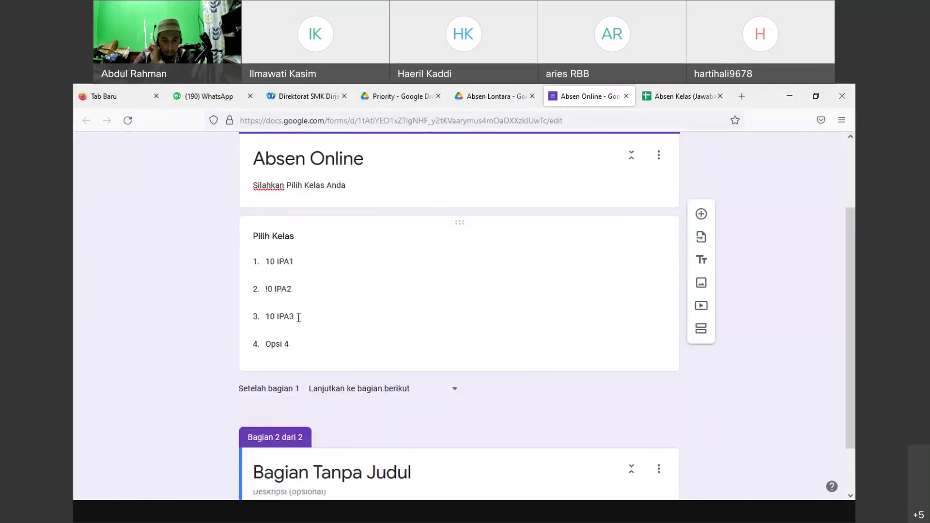
{"action": "left_click", "coordinate": [276, 344]}
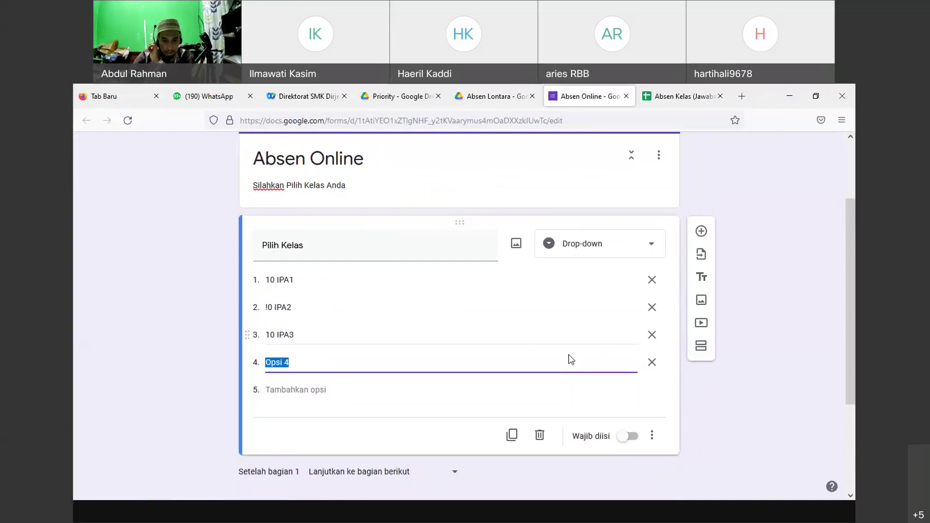
{"action": "left_click", "coordinate": [652, 363]}
Step: Correct the second option of the Pilih Kelas question to read "10 IPA2"
{"action": "scroll", "coordinate": [303, 431], "scroll_direction": "down", "scroll_amount": 2}
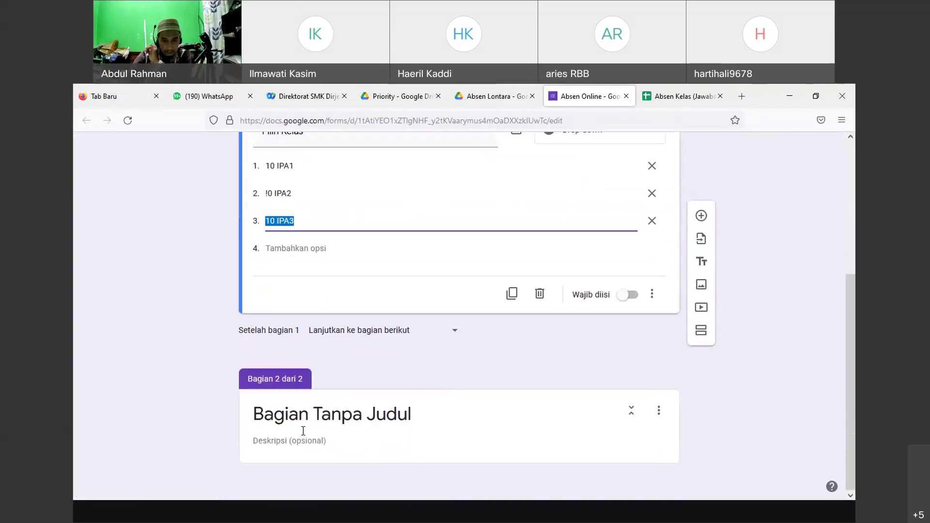
{"action": "left_click", "coordinate": [303, 431]}
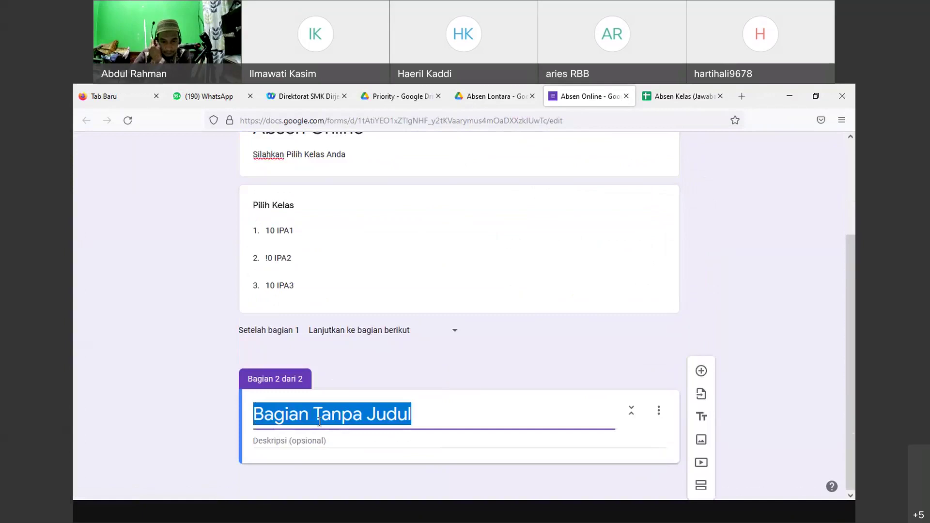
{"action": "left_click", "coordinate": [273, 265]}
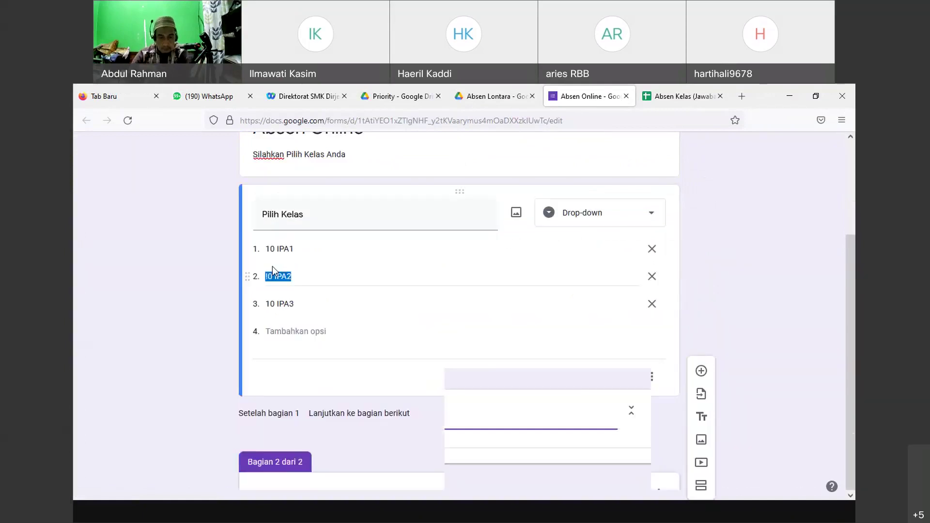
{"action": "left_click", "coordinate": [269, 275]}
{"action": "key", "text": "BackSpace"}
{"action": "type", "text": "1"}
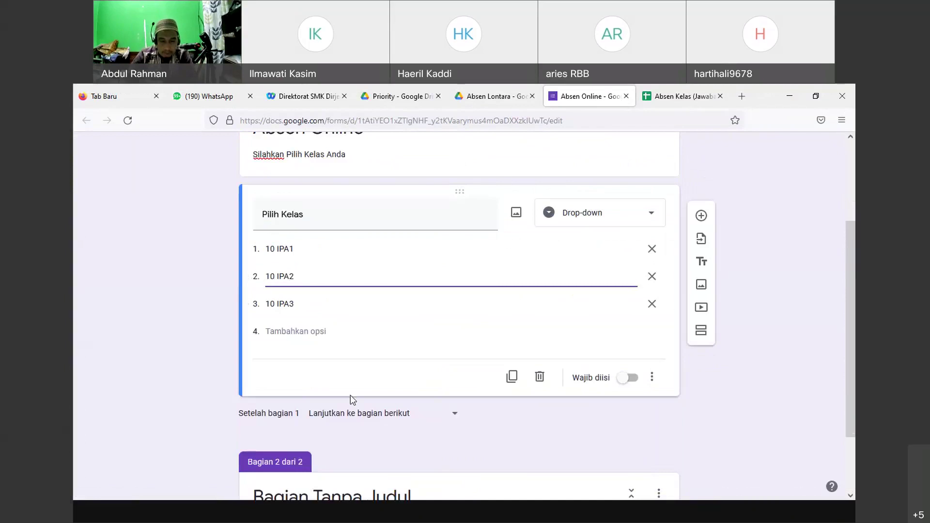
Step: Title the second section of the form "Kelas 10 IPA1"
{"action": "scroll", "coordinate": [352, 400], "scroll_direction": "down", "scroll_amount": 2}
{"action": "left_click", "coordinate": [315, 440]}
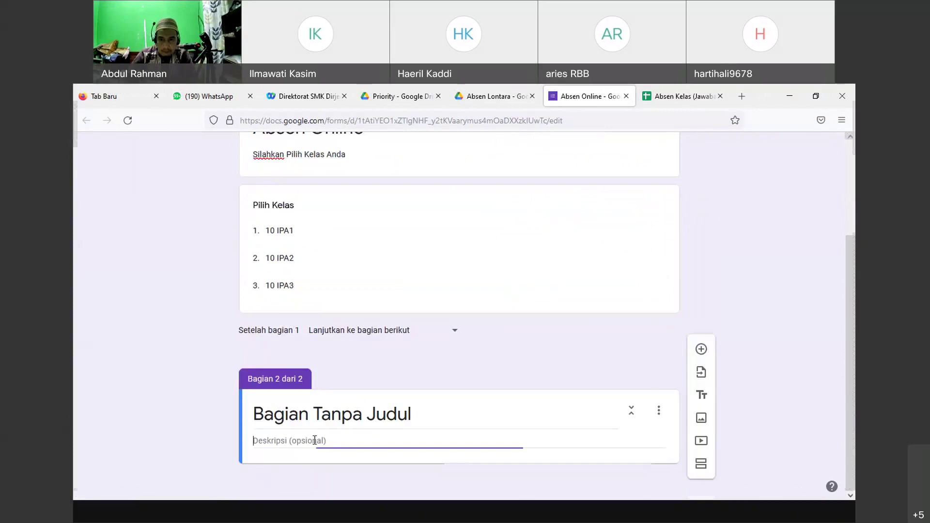
{"action": "left_click", "coordinate": [353, 409]}
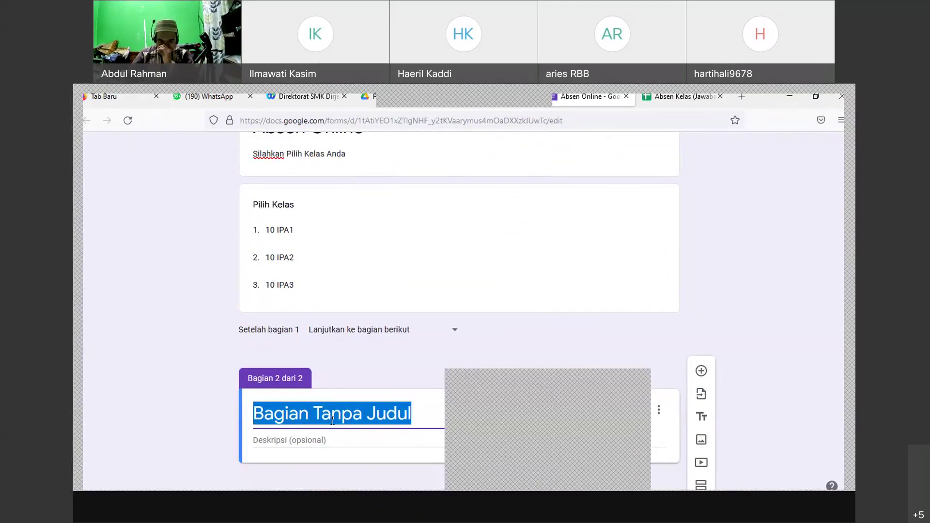
{"action": "type", "text": "K"}
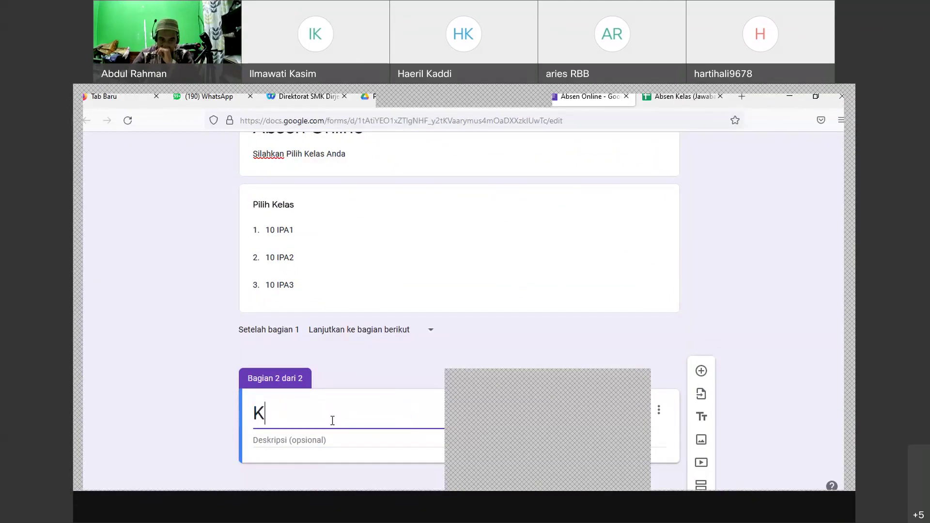
{"action": "type", "text": "elas"}
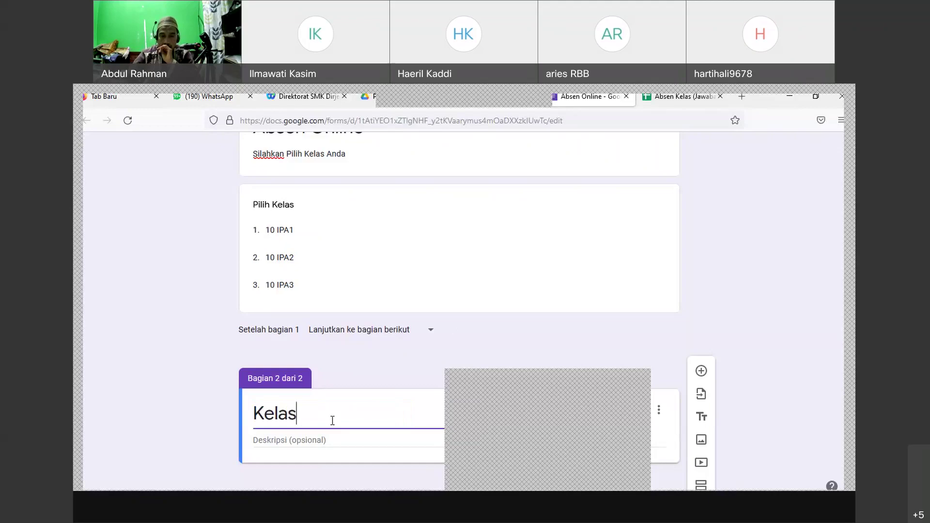
{"action": "type", "text": " 10 "}
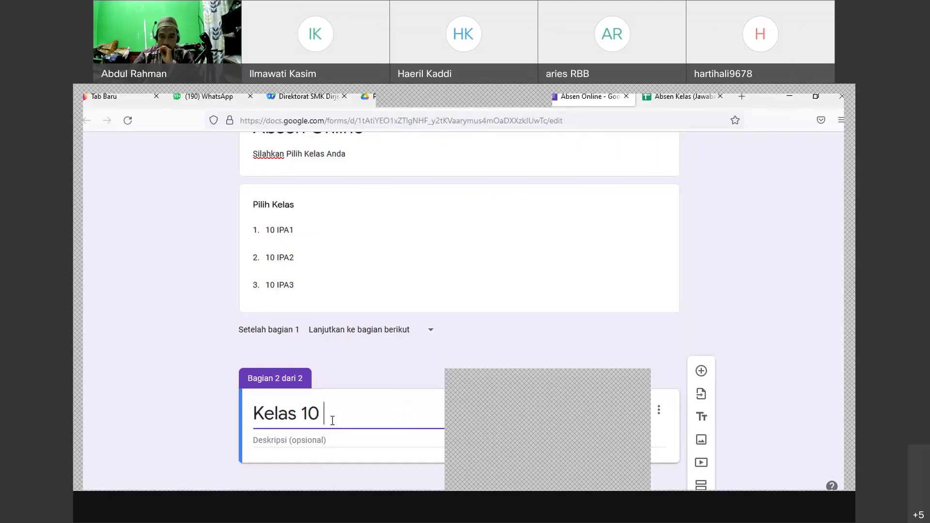
{"action": "type", "text": "IPA"}
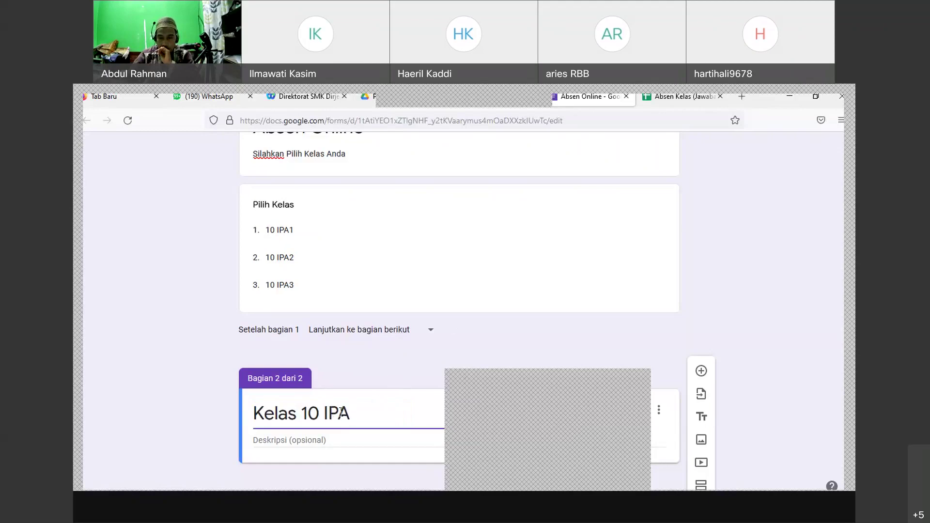
{"action": "type", "text": "1"}
{"action": "left_click", "coordinate": [318, 441]}
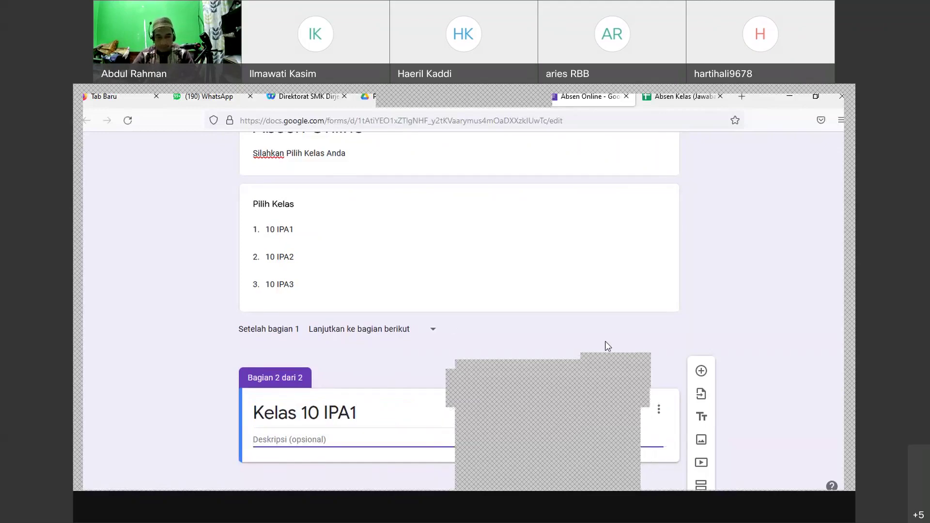
Step: Add a question titled "10 IPA1" to the Kelas 10 IPA1 section and open its first option for editing
{"action": "left_click", "coordinate": [701, 370]}
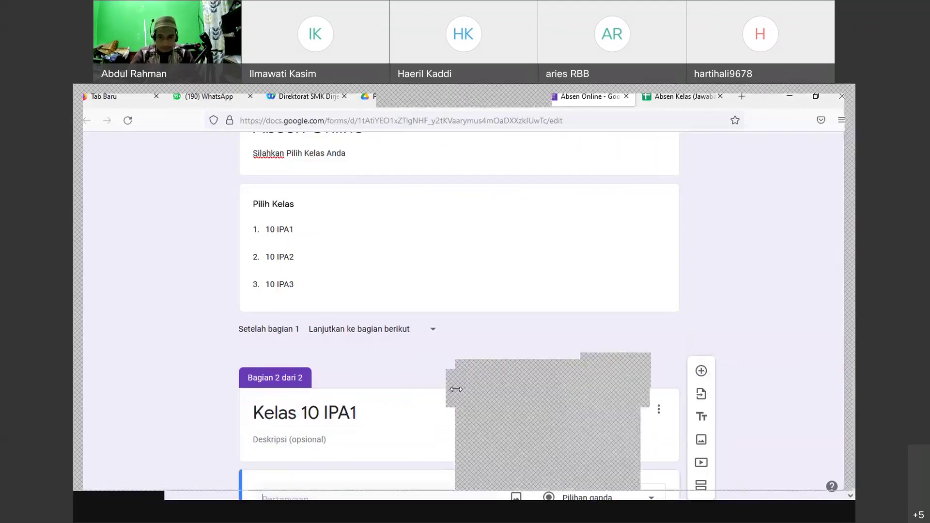
{"action": "scroll", "coordinate": [398, 384], "scroll_direction": "down", "scroll_amount": 3}
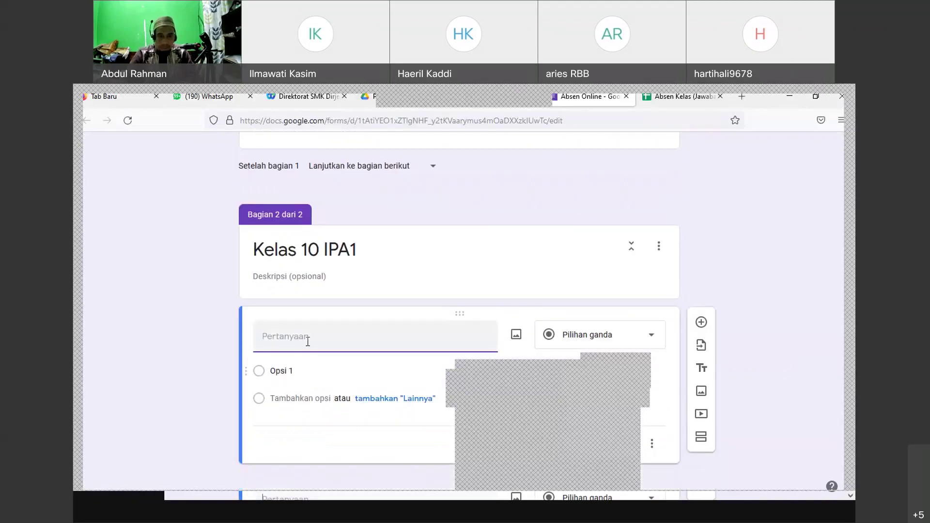
{"action": "type", "text": "10"}
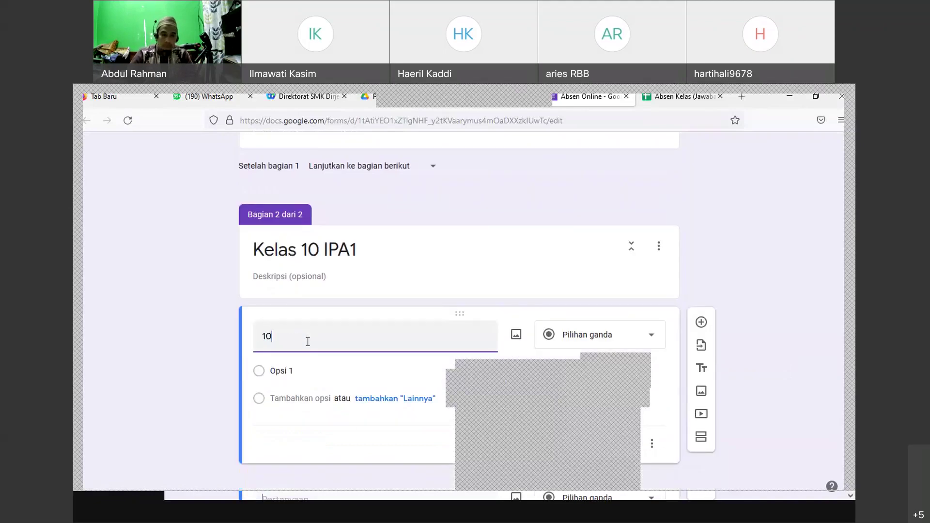
{"action": "type", "text": " IPA1"}
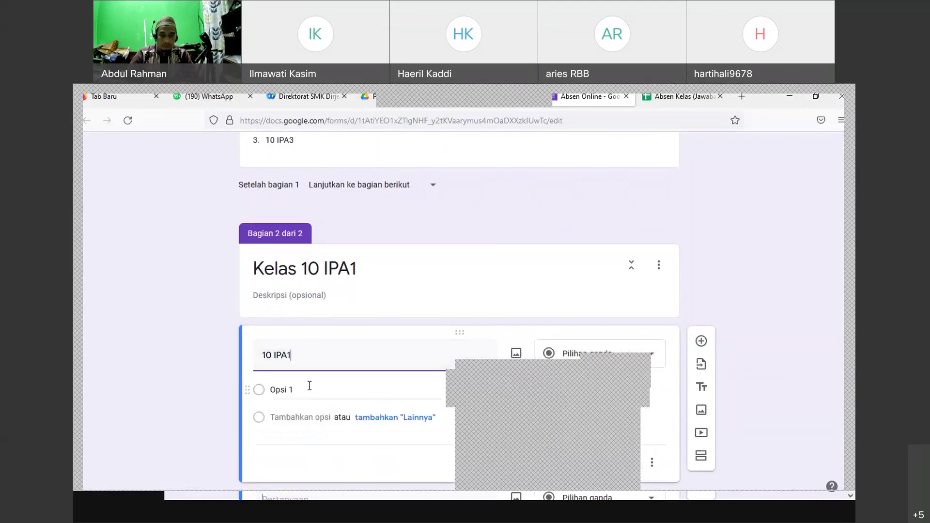
{"action": "scroll", "coordinate": [313, 402], "scroll_direction": "up", "scroll_amount": 2}
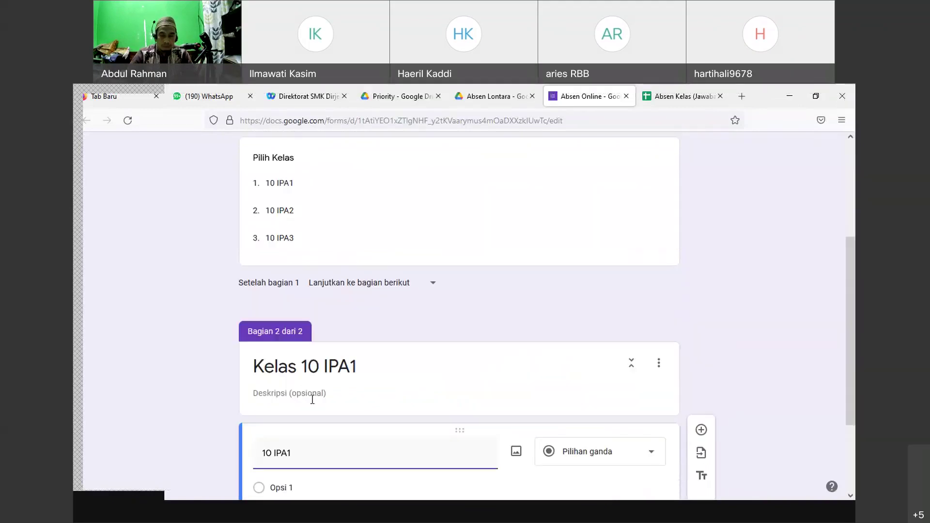
{"action": "scroll", "coordinate": [313, 400], "scroll_direction": "down", "scroll_amount": 2}
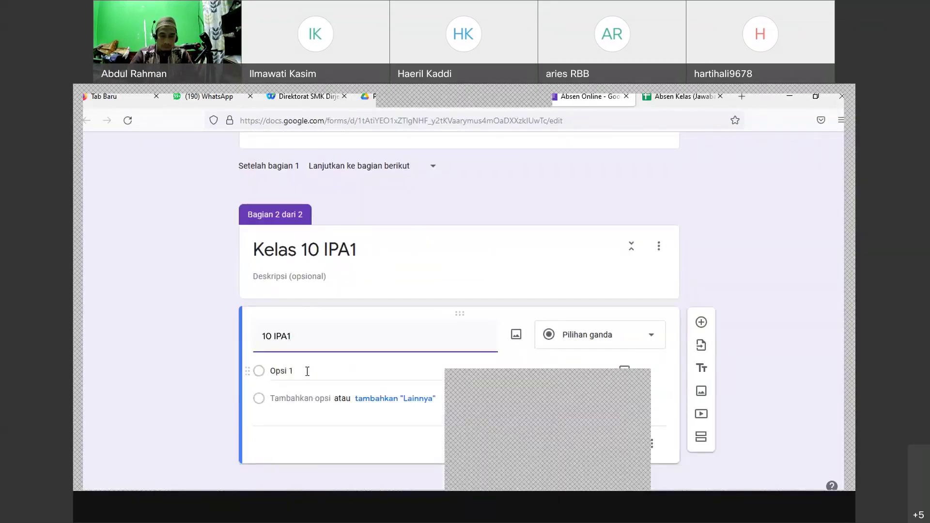
{"action": "left_click", "coordinate": [307, 371]}
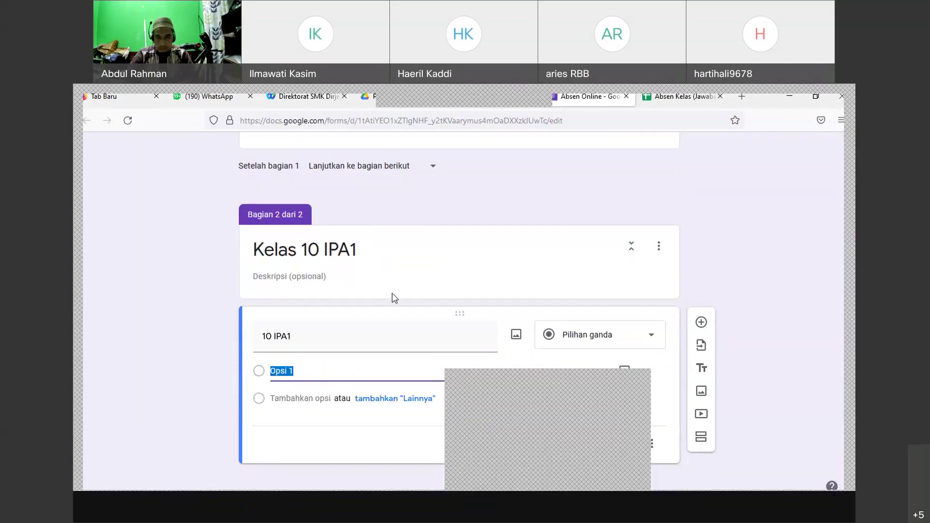
Step: Switch to the Excel attendance list and enter 01 as text in cell T7 of the KLS X sheet
{"action": "left_click", "coordinate": [395, 518]}
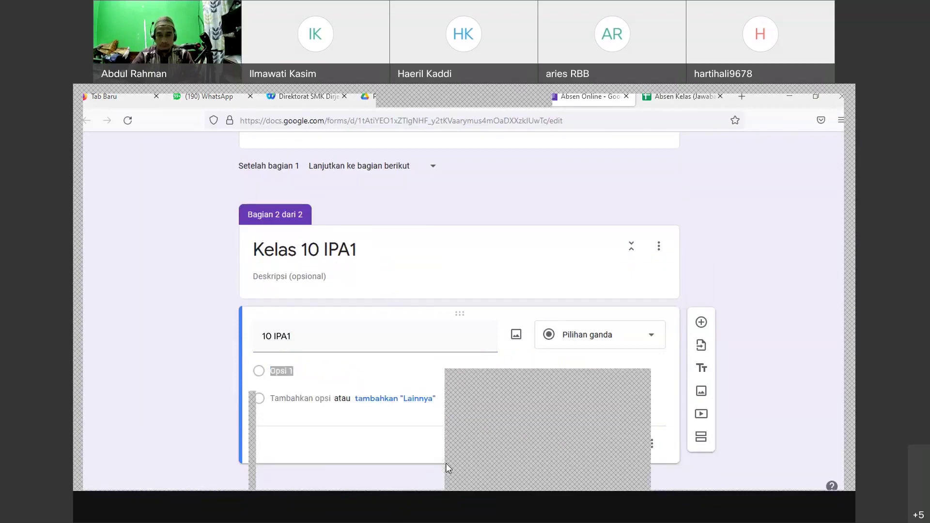
{"action": "left_click", "coordinate": [415, 479]}
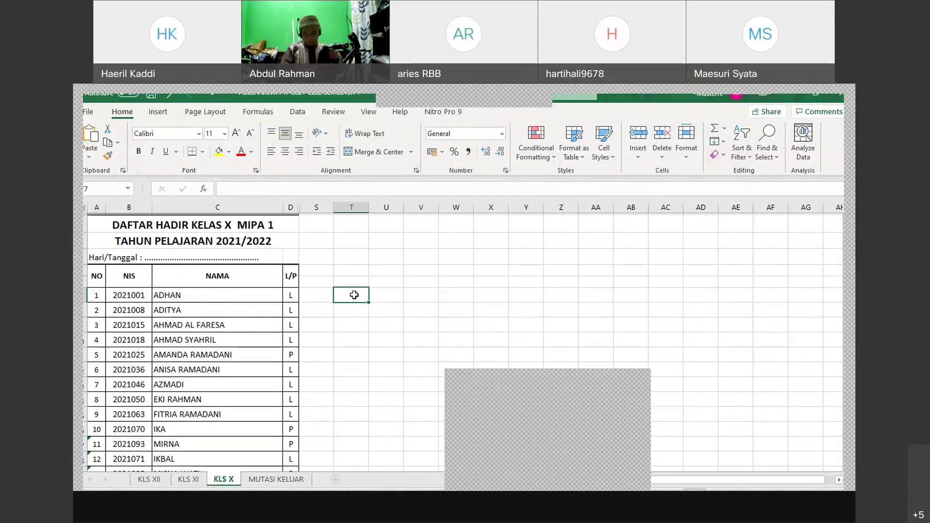
{"action": "type", "text": "01"}
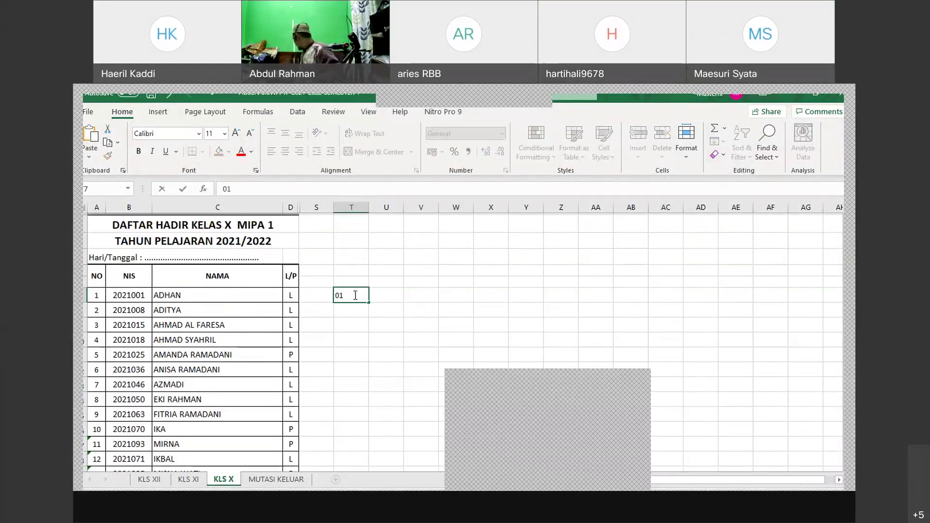
{"action": "key", "text": "BackSpace"}
{"action": "type", "text": "'"}
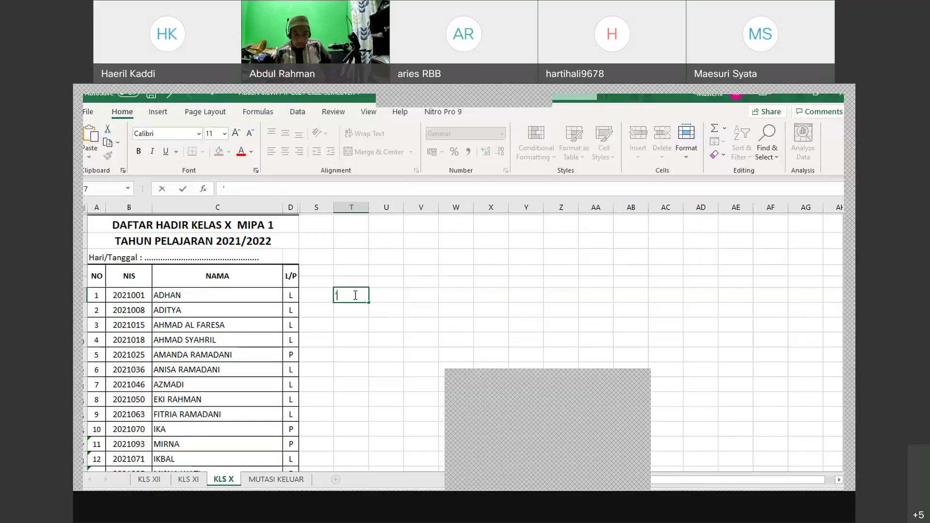
{"action": "type", "text": "01"}
{"action": "key", "text": "Return"}
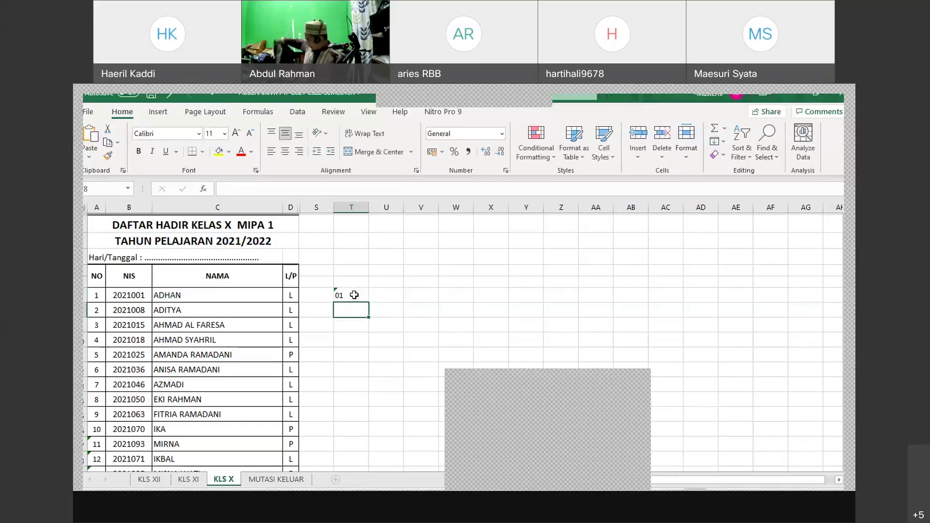
Step: Enter 02 as text in cell T8, directly below the 01
{"action": "left_click", "coordinate": [350, 296]}
{"action": "left_click", "coordinate": [342, 313]}
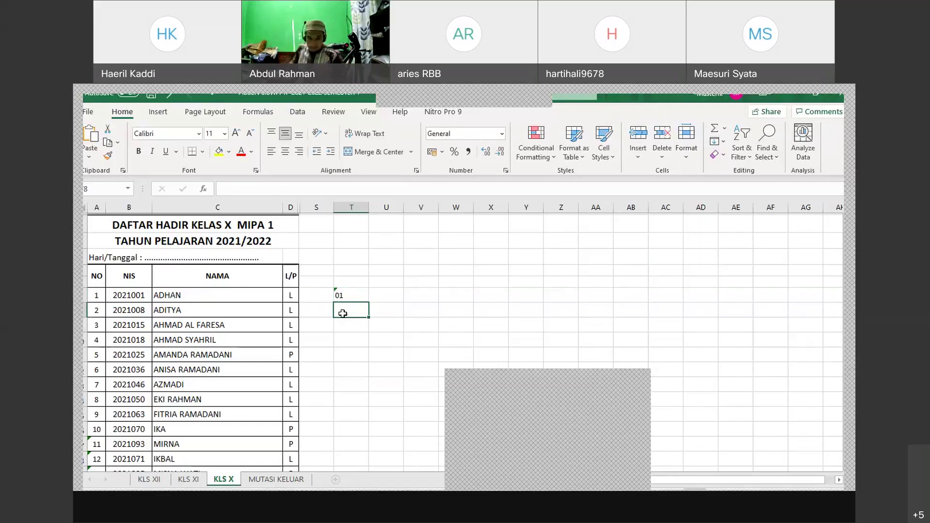
{"action": "type", "text": "'"}
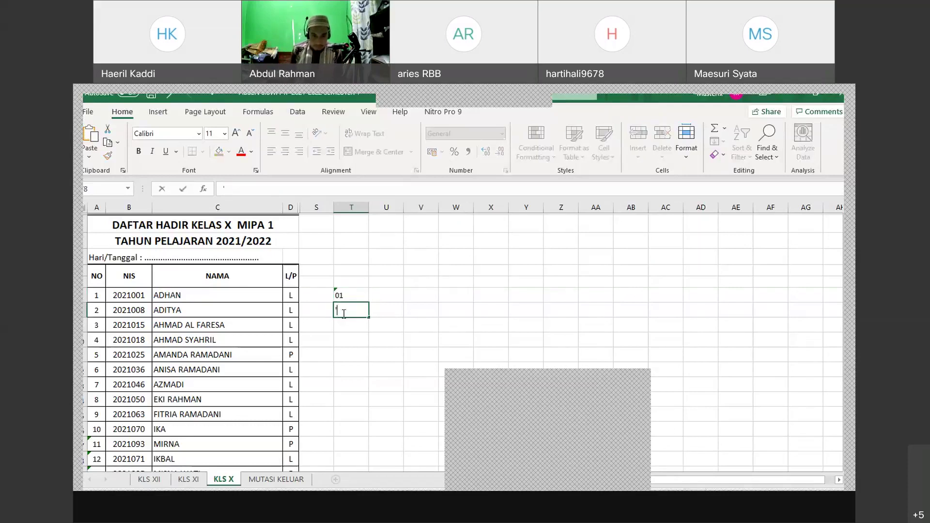
{"action": "type", "text": "02"}
{"action": "left_click", "coordinate": [342, 355]}
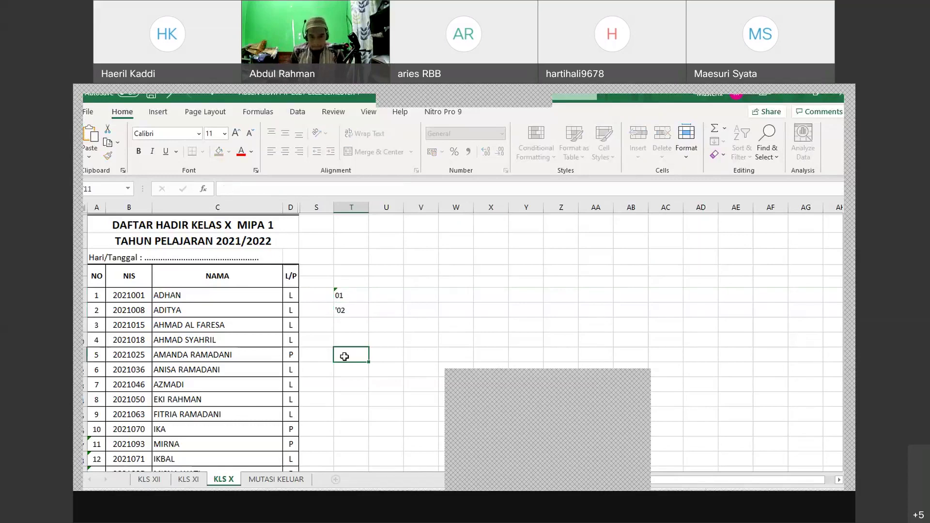
Step: Fill the two-digit number series down column T to 32, beside the last student of class X MIPA 1
{"action": "left_click_drag", "start_coordinate": [345, 296], "coordinate": [385, 372]}
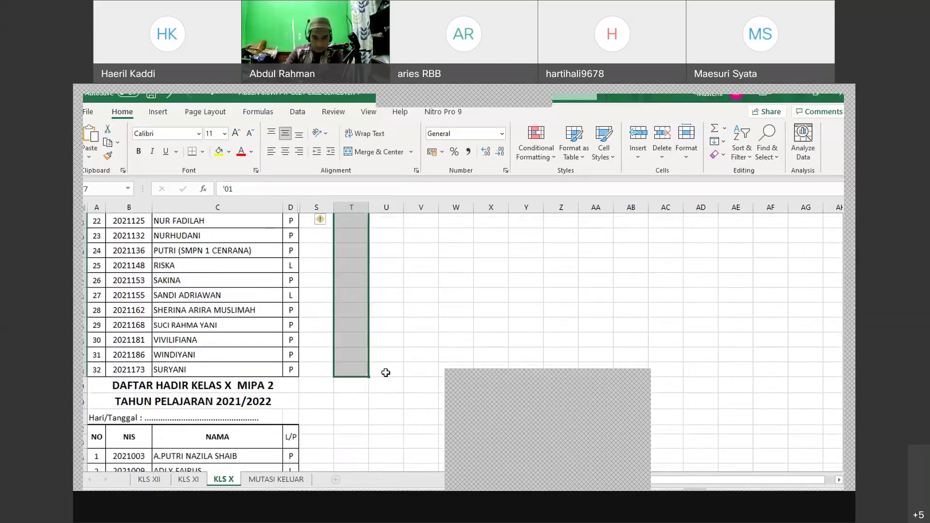
{"action": "scroll", "coordinate": [437, 338], "scroll_direction": "up", "scroll_amount": 1}
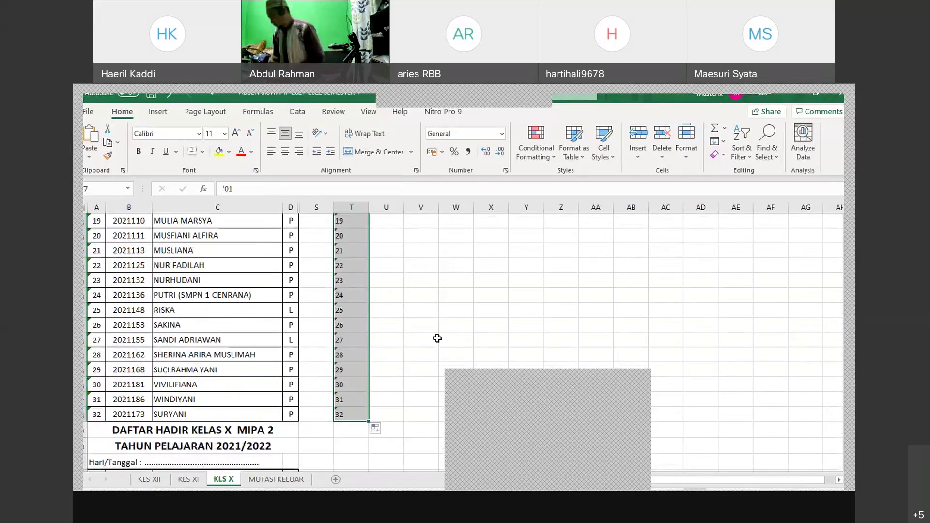
{"action": "scroll", "coordinate": [437, 338], "scroll_direction": "up", "scroll_amount": 8}
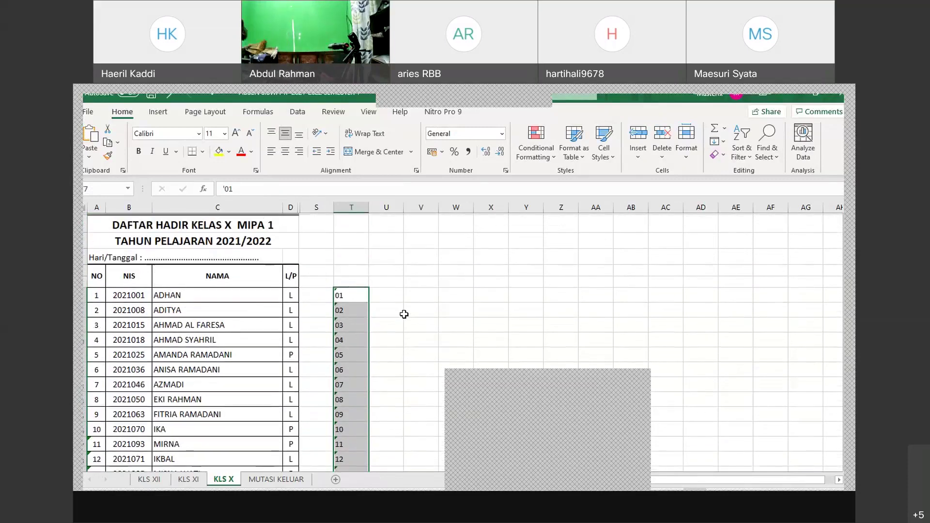
Step: Enter the formula =T7&". "&C7 in cell U7 and fill it down to the last student of class X MIPA 1
{"action": "left_click", "coordinate": [391, 297]}
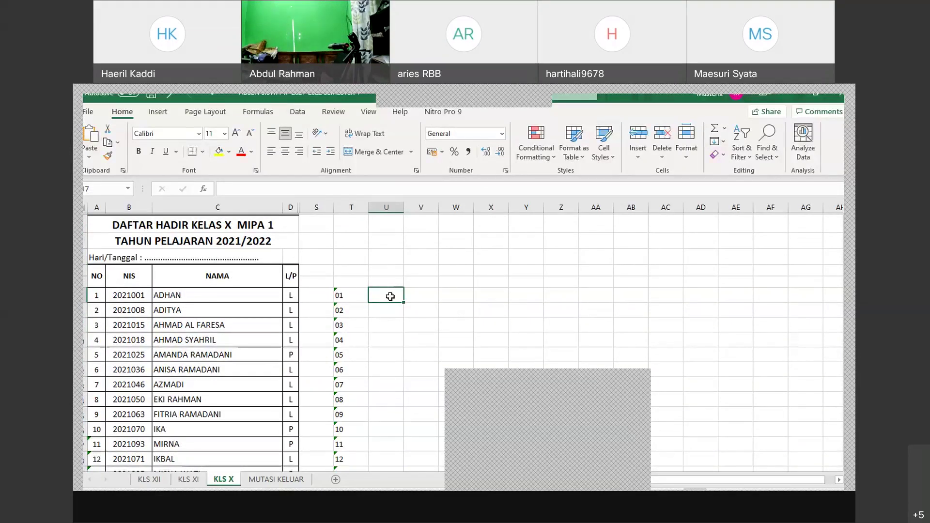
{"action": "type", "text": "="}
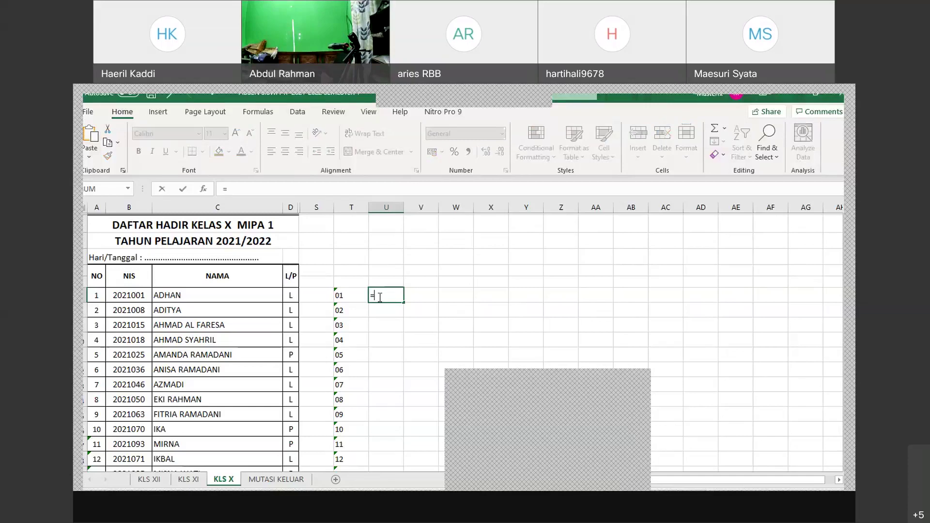
{"action": "left_click", "coordinate": [341, 297]}
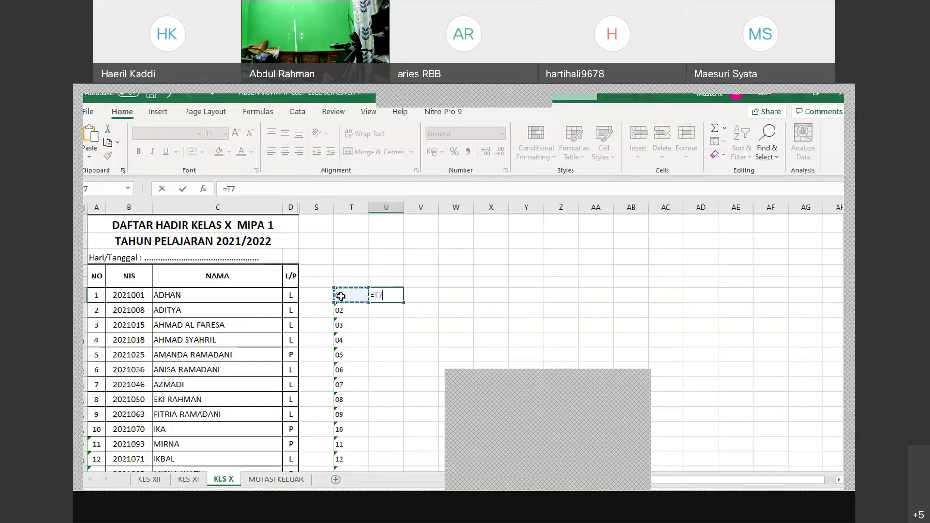
{"action": "type", "text": "&"}
{"action": "type", "text": "\"&"}
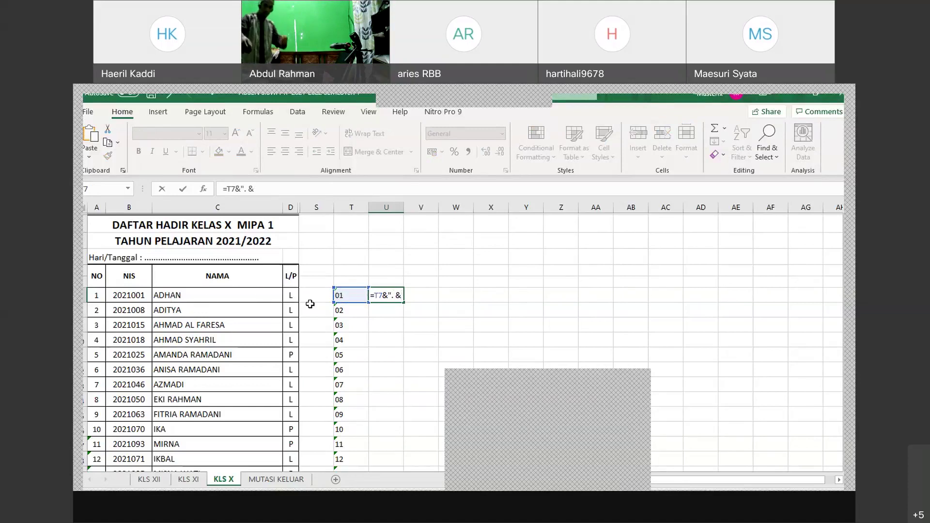
{"action": "left_click", "coordinate": [169, 296]}
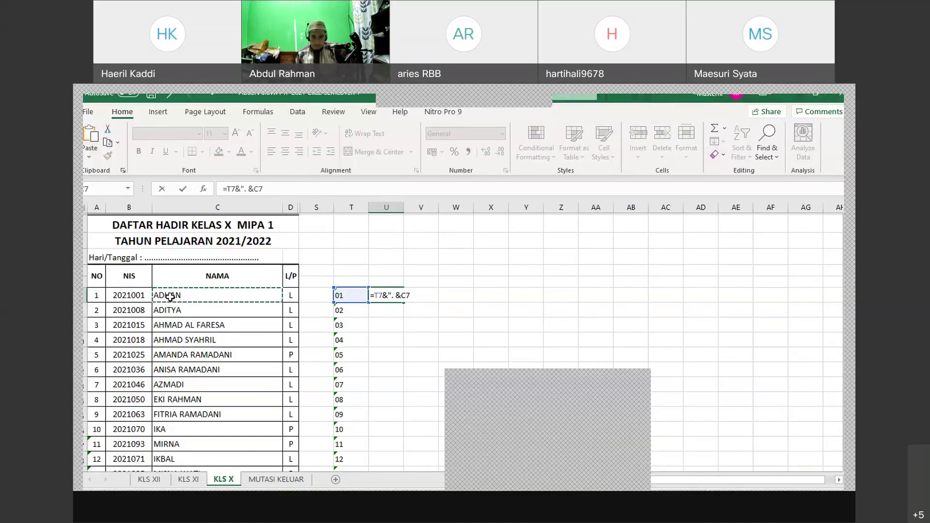
{"action": "key", "text": "Return"}
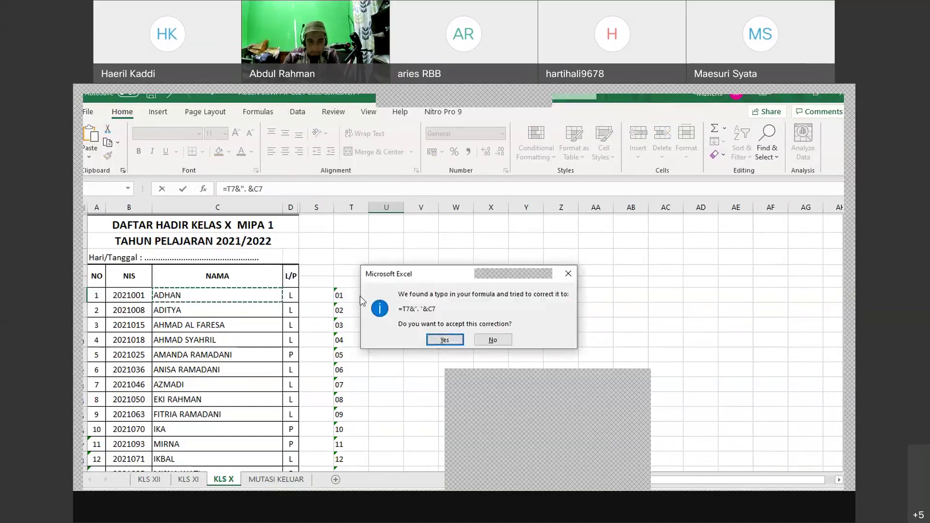
{"action": "left_click", "coordinate": [453, 342]}
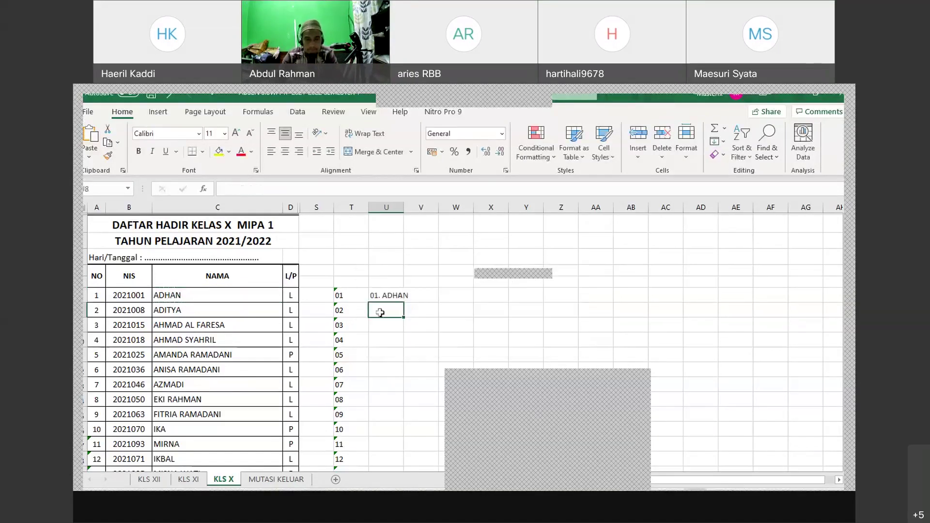
{"action": "left_click", "coordinate": [384, 296]}
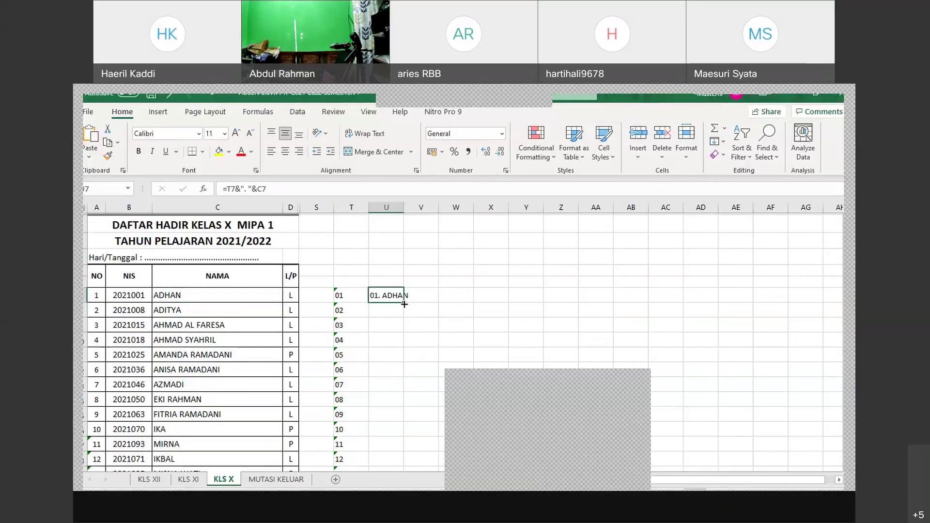
{"action": "left_click_drag", "start_coordinate": [404, 304], "coordinate": [393, 446]}
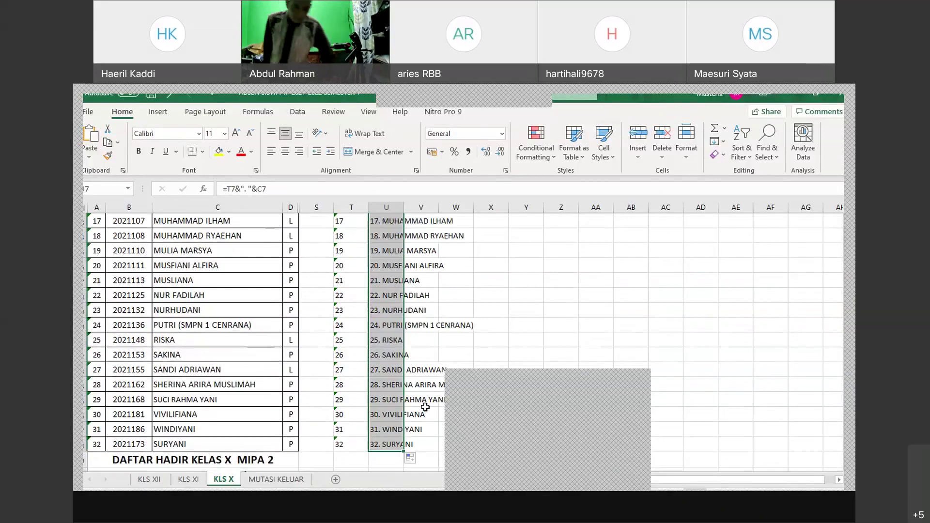
Step: Enter 01 and 02 as text in cells T43 and T44 beside the start of the X MIPA 2 list
{"action": "scroll", "coordinate": [521, 324], "scroll_direction": "down", "scroll_amount": 5}
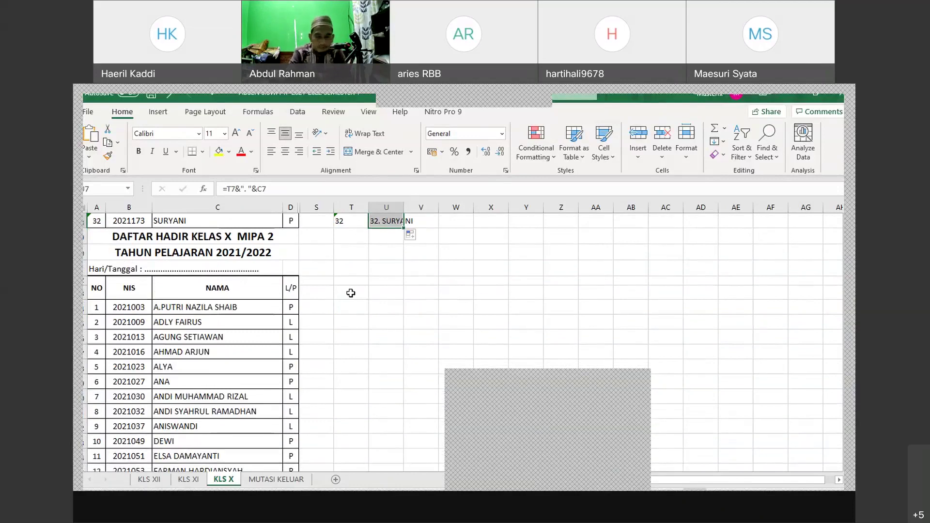
{"action": "left_click", "coordinate": [351, 293]}
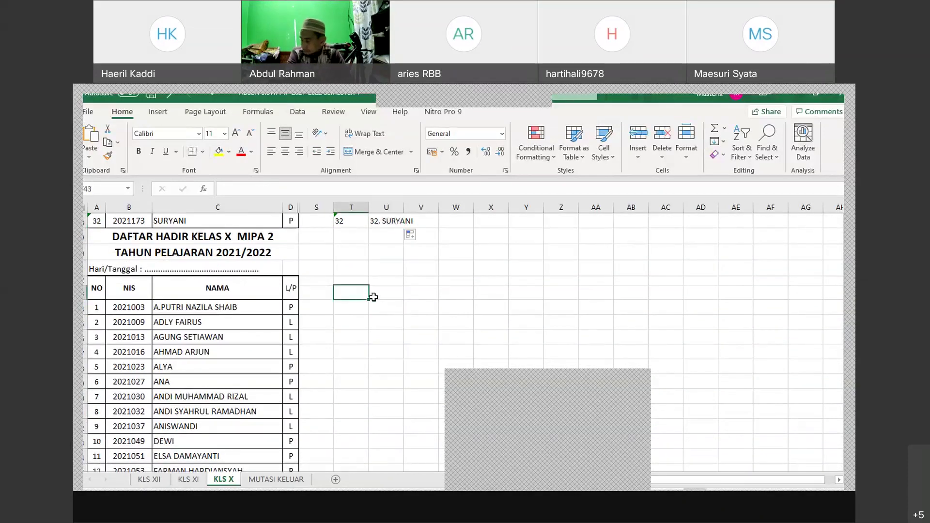
{"action": "type", "text": "'01"}
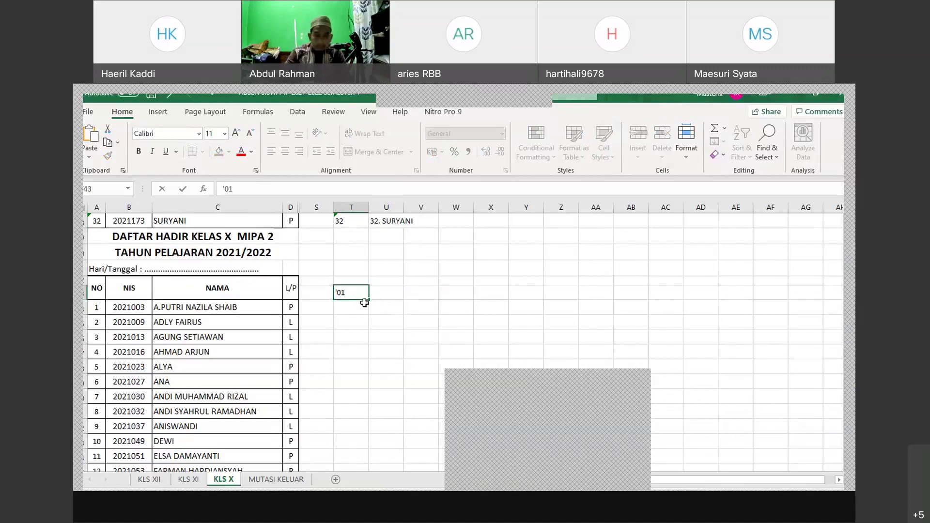
{"action": "key", "text": "Return"}
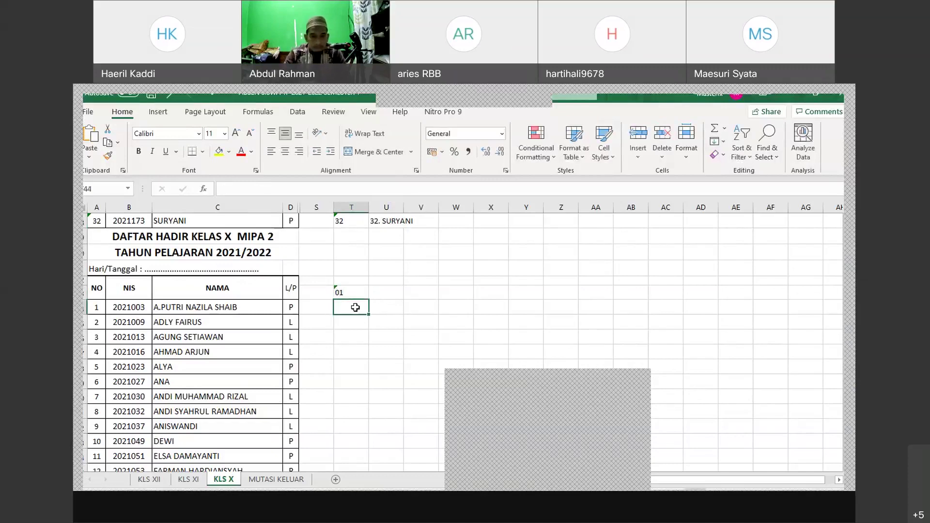
{"action": "type", "text": "'03"}
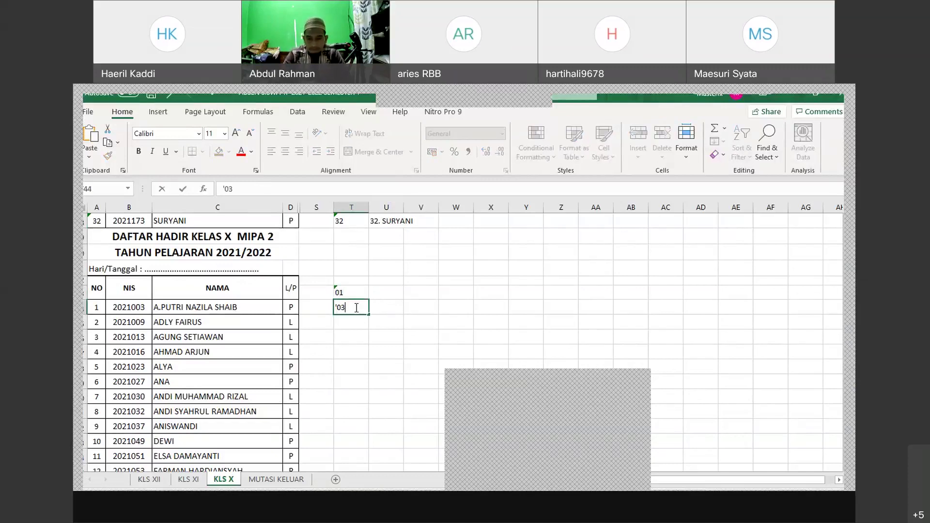
{"action": "type", "text": "2"}
{"action": "key", "text": "Return"}
Step: Fill the two-digit number series down column T from T43 to 33, at the last student row of class X MIPA 2
{"action": "left_click", "coordinate": [346, 297]}
{"action": "left_click_drag", "start_coordinate": [345, 302], "coordinate": [413, 293]}
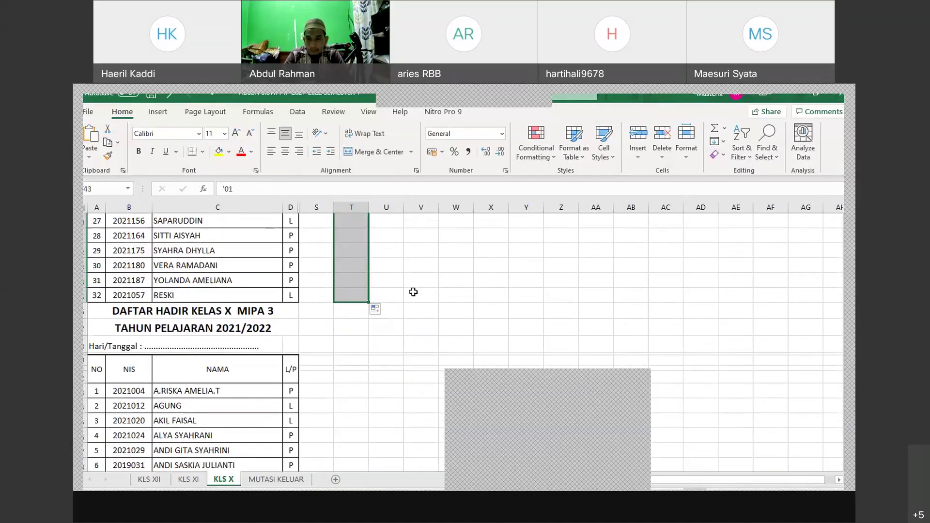
{"action": "scroll", "coordinate": [422, 297], "scroll_direction": "up", "scroll_amount": 1}
{"action": "scroll", "coordinate": [423, 296], "scroll_direction": "up", "scroll_amount": 5}
{"action": "scroll", "coordinate": [422, 296], "scroll_direction": "up", "scroll_amount": 8}
{"action": "scroll", "coordinate": [423, 298], "scroll_direction": "down", "scroll_amount": 3}
{"action": "scroll", "coordinate": [422, 301], "scroll_direction": "up", "scroll_amount": 1}
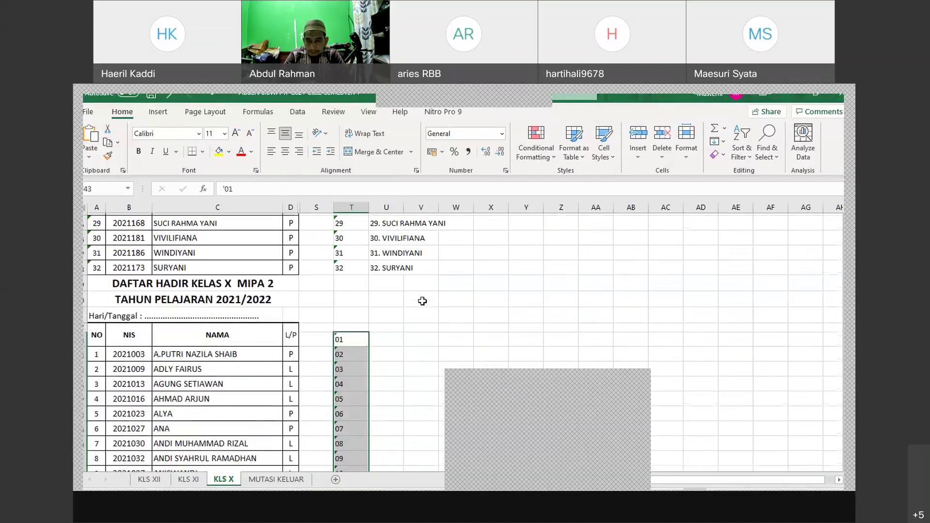
Step: Enter the formula =T43&". "&C44 in cell U43 to join the first number with the first X MIPA 2 student's name
{"action": "scroll", "coordinate": [422, 301], "scroll_direction": "up", "scroll_amount": 1}
{"action": "left_click", "coordinate": [390, 356]}
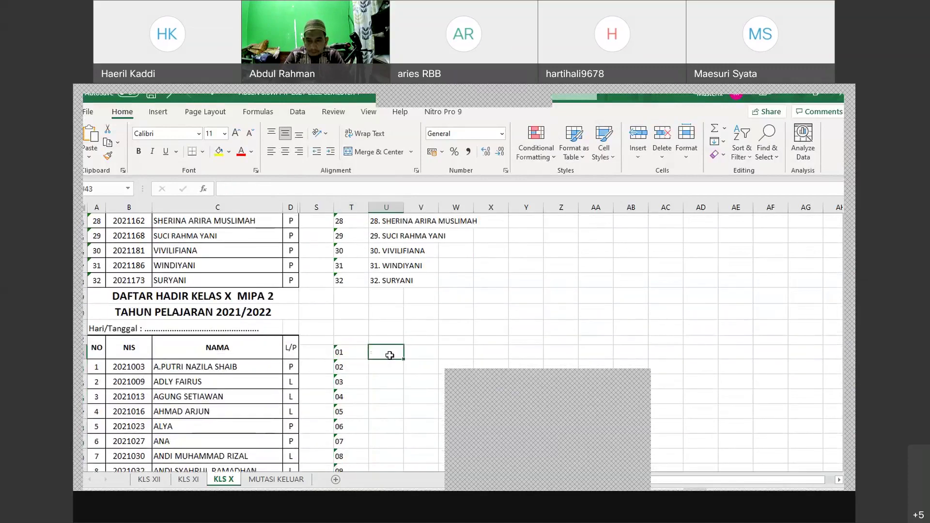
{"action": "type", "text": "="}
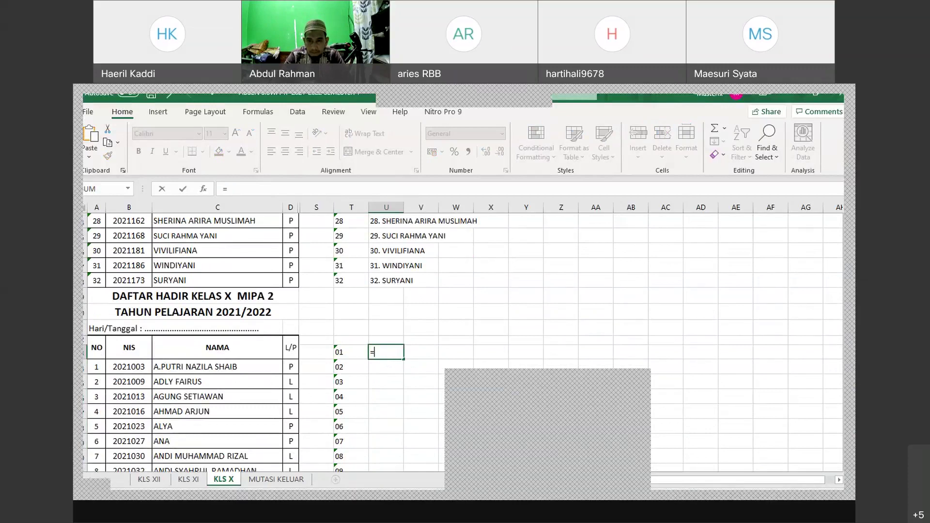
{"action": "left_click", "coordinate": [341, 353]}
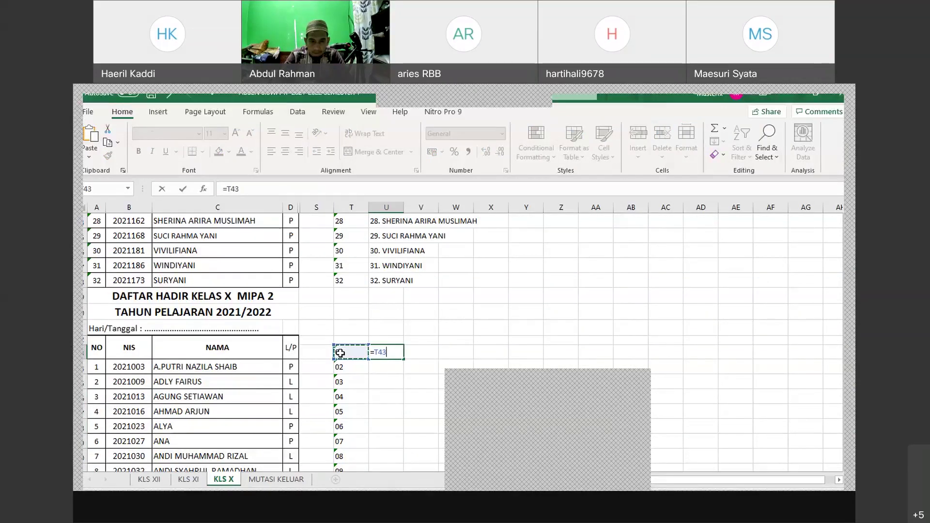
{"action": "type", "text": "&"}
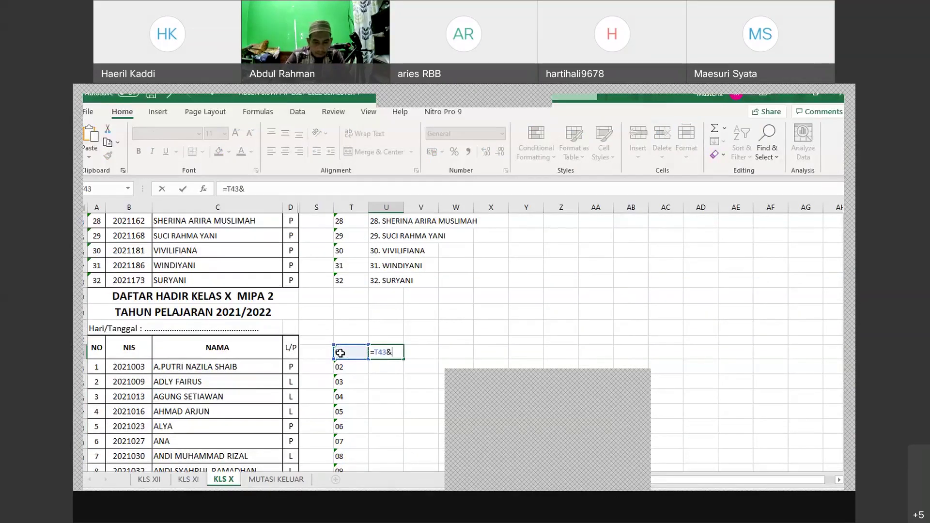
{"action": "type", "text": "\"."}
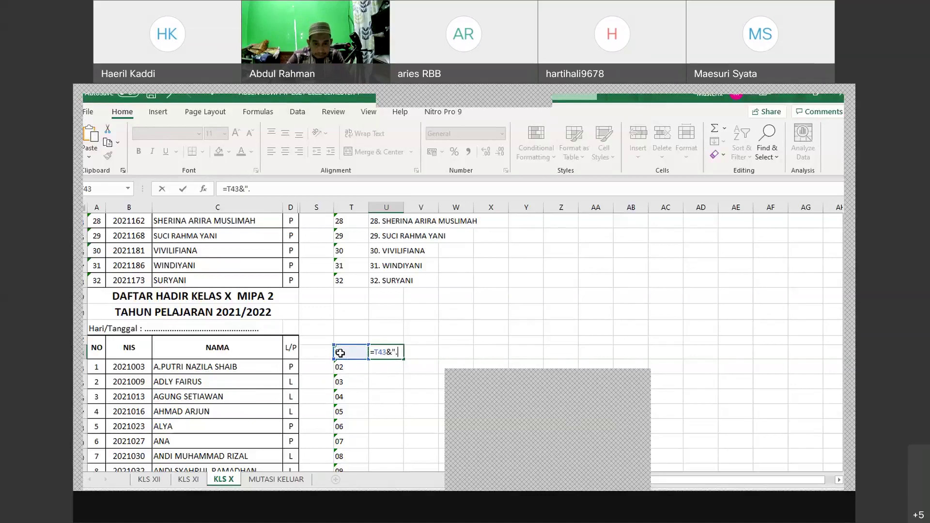
{"action": "type", "text": " &"}
{"action": "left_click", "coordinate": [184, 370]}
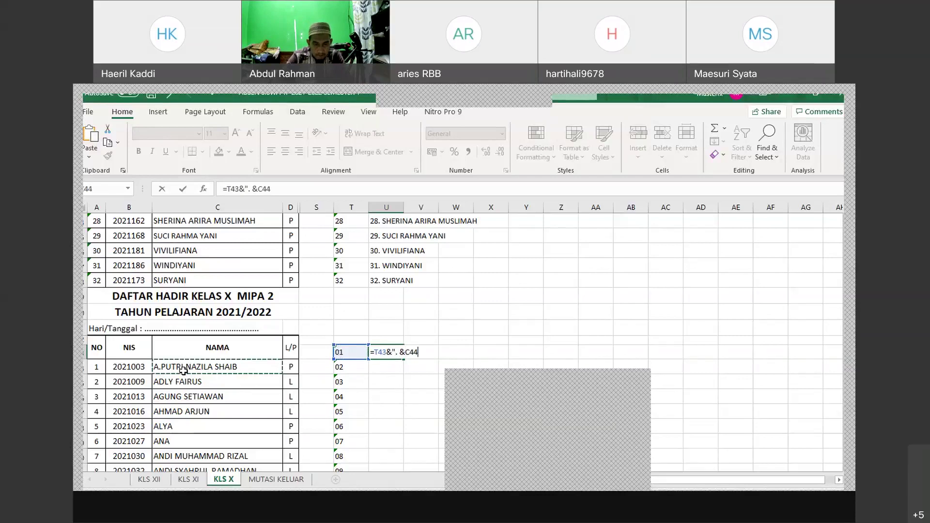
{"action": "key", "text": "Return"}
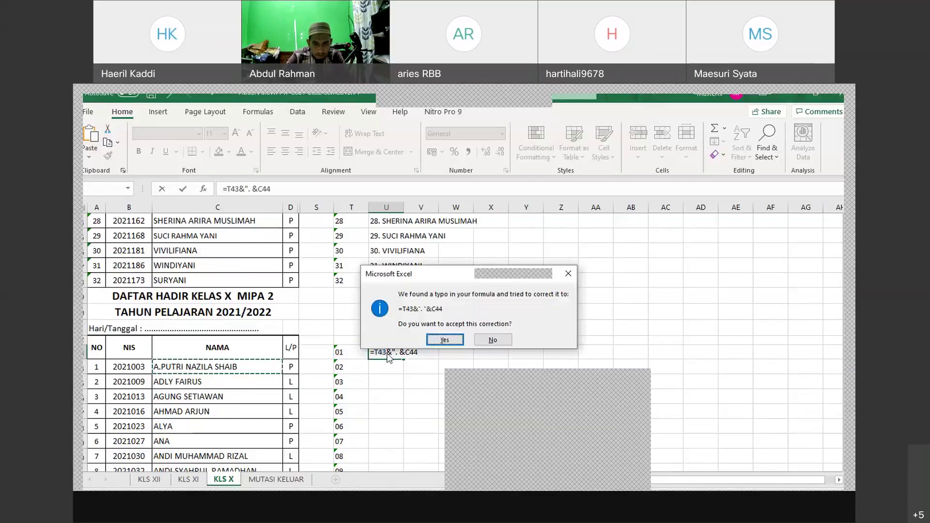
{"action": "left_click", "coordinate": [452, 341]}
Step: Fill the U43 formula down column U to the row numbered 33 in class X MIPA 2
{"action": "left_click", "coordinate": [383, 354]}
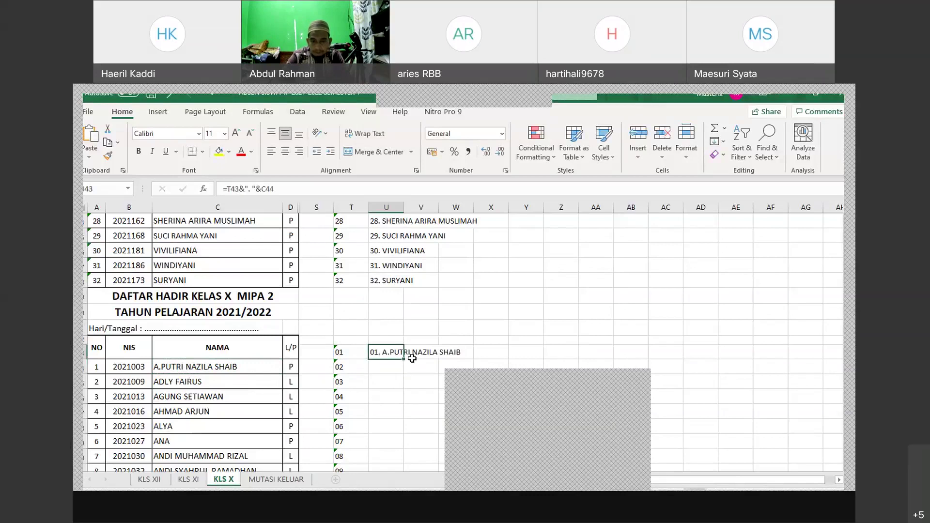
{"action": "left_click_drag", "start_coordinate": [403, 359], "coordinate": [398, 452]}
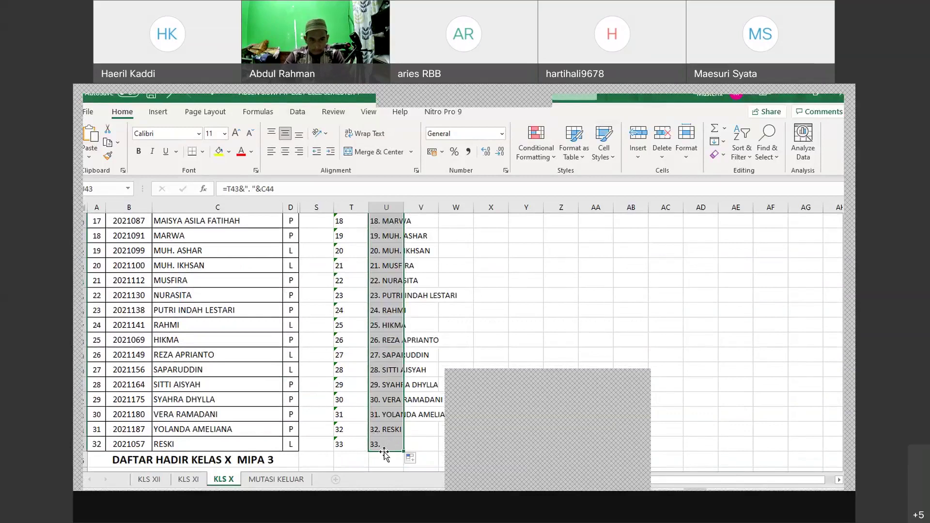
{"action": "scroll", "coordinate": [384, 451], "scroll_direction": "up", "scroll_amount": 4}
Step: Enter 01 and 02 as text in cells T83 and T84 and fill the series down beside the X MIPA 3 students
{"action": "scroll", "coordinate": [382, 450], "scroll_direction": "down", "scroll_amount": 8}
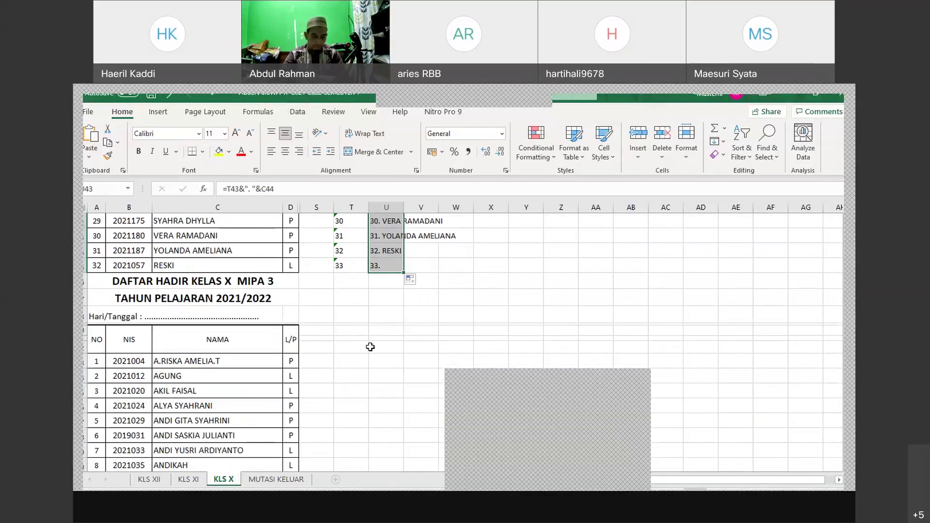
{"action": "left_click", "coordinate": [354, 364]}
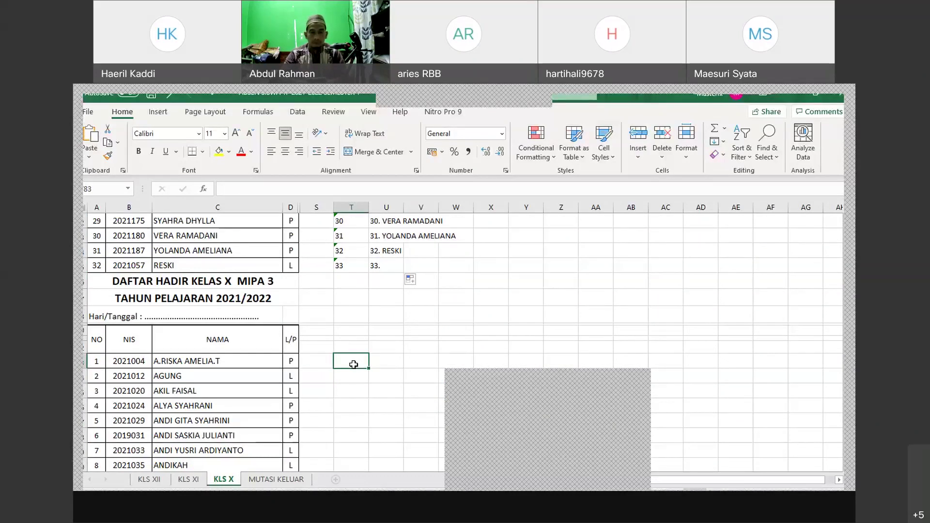
{"action": "type", "text": "'0"}
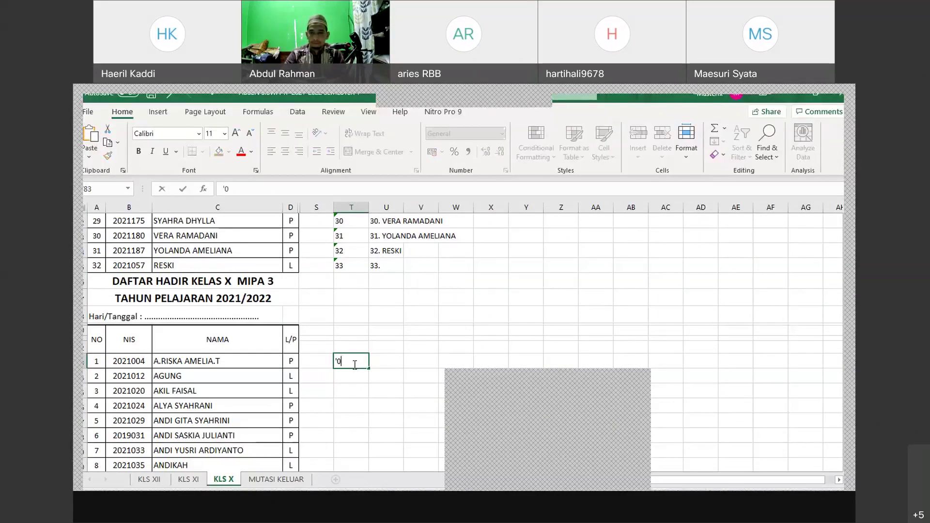
{"action": "type", "text": "1"}
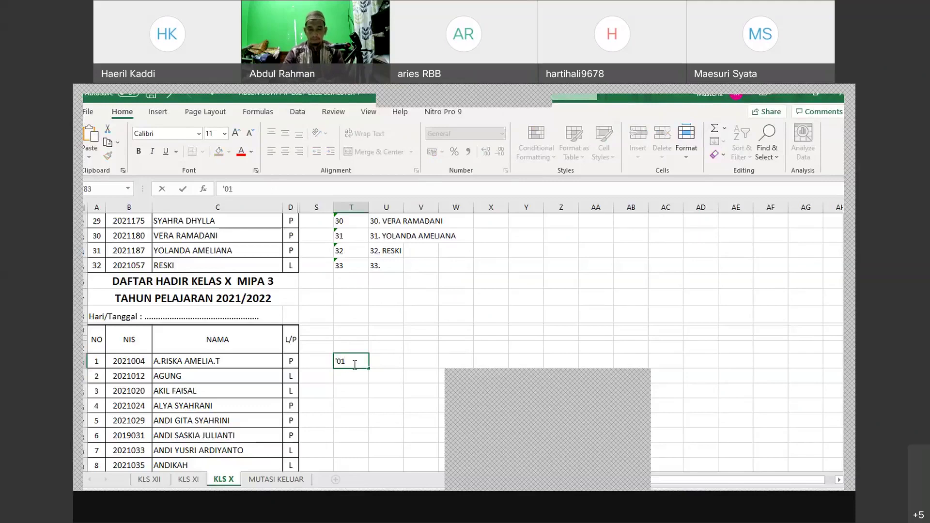
{"action": "key", "text": "Return"}
{"action": "type", "text": "'02"}
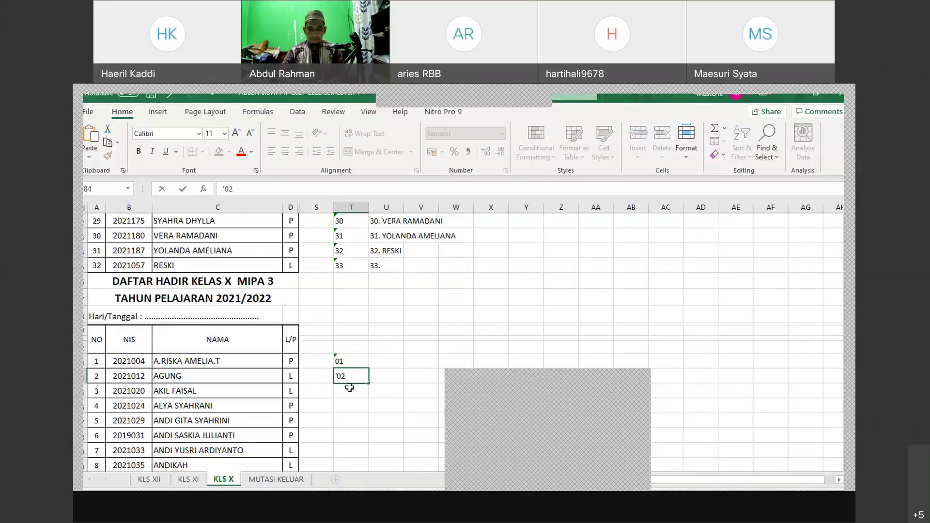
{"action": "key", "text": "Return"}
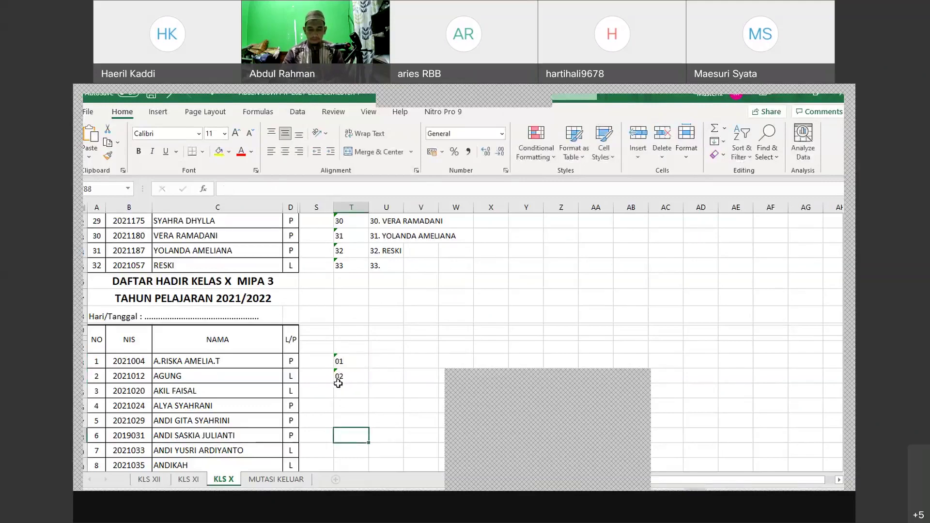
{"action": "left_click_drag", "start_coordinate": [339, 359], "coordinate": [367, 298]}
{"action": "scroll", "coordinate": [395, 358], "scroll_direction": "up", "scroll_amount": 10}
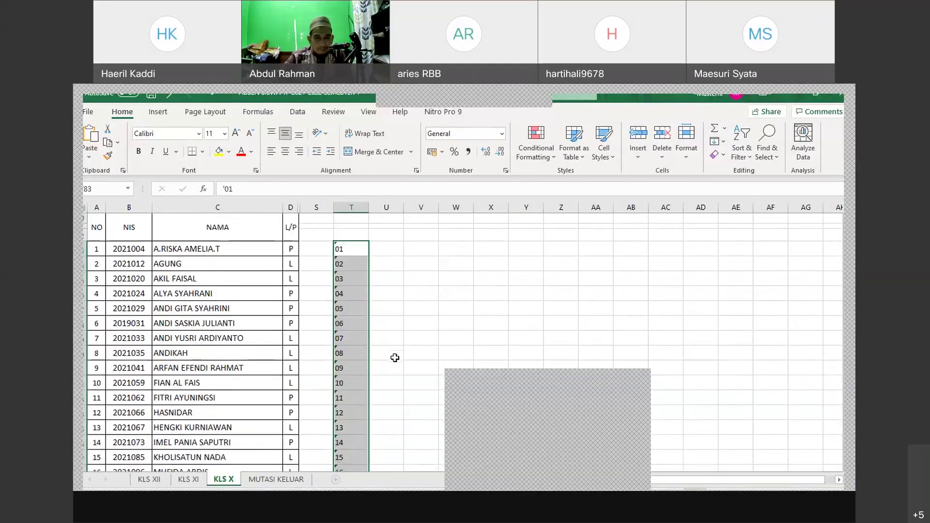
Step: Try to enter =T83&", &C83 in cell U83 to join the first X MIPA 3 number with the student's name
{"action": "left_click", "coordinate": [392, 287]}
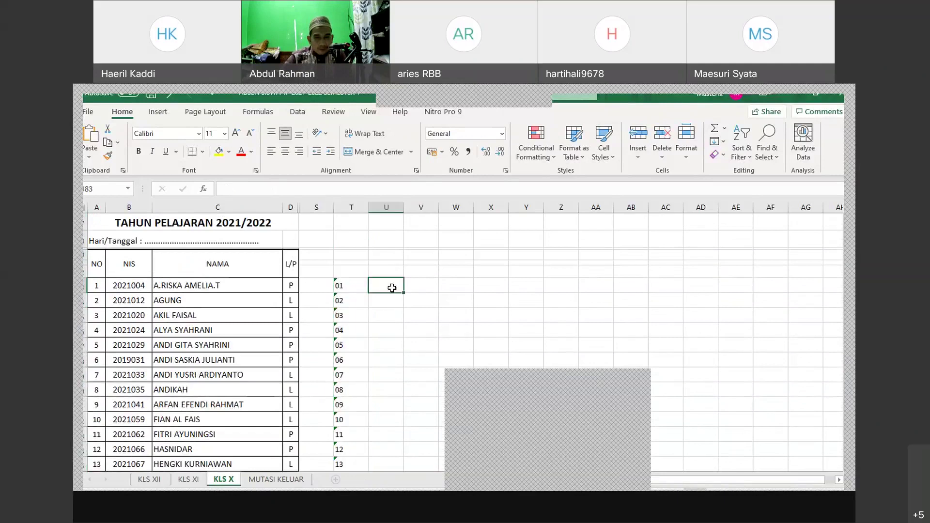
{"action": "type", "text": "="}
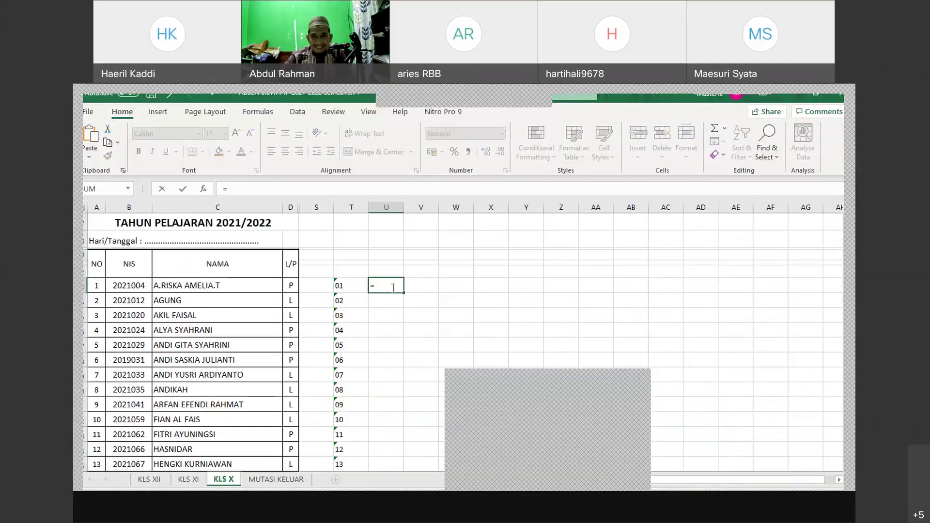
{"action": "left_click", "coordinate": [340, 286]}
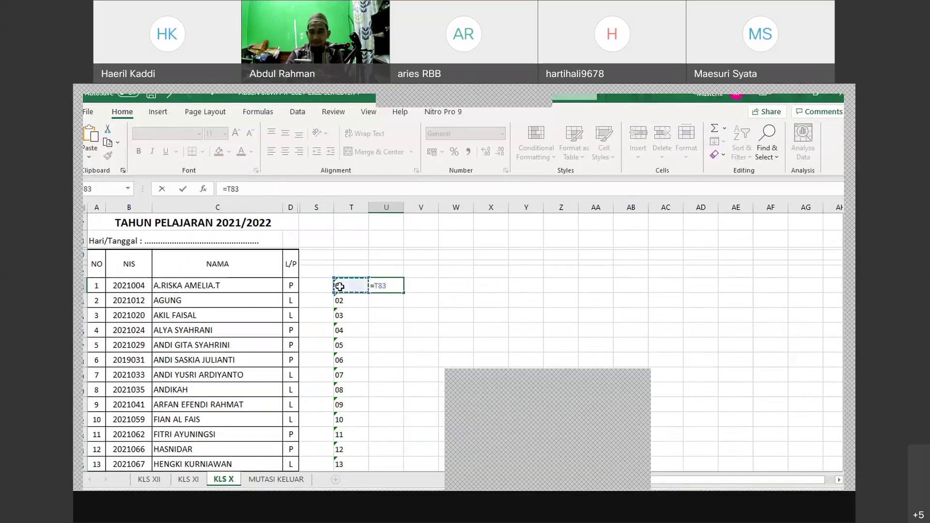
{"action": "type", "text": "&"}
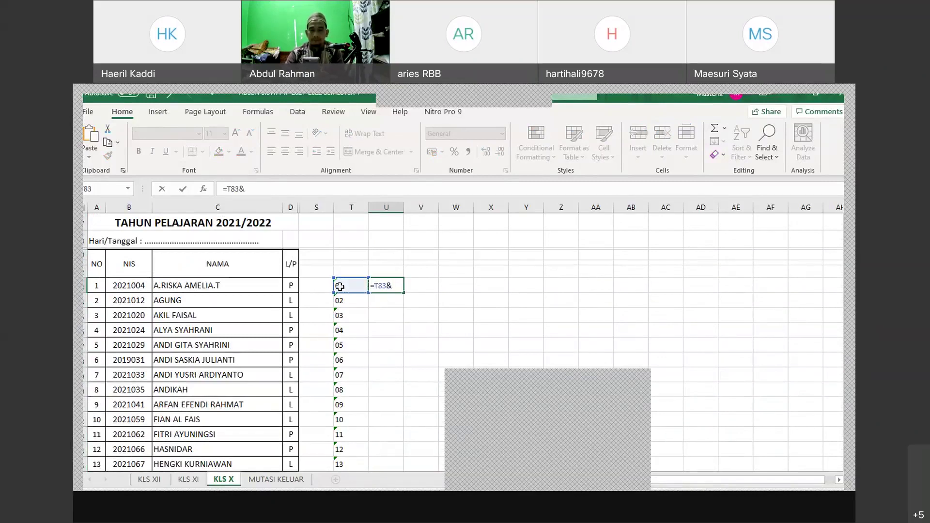
{"action": "type", "text": "\","}
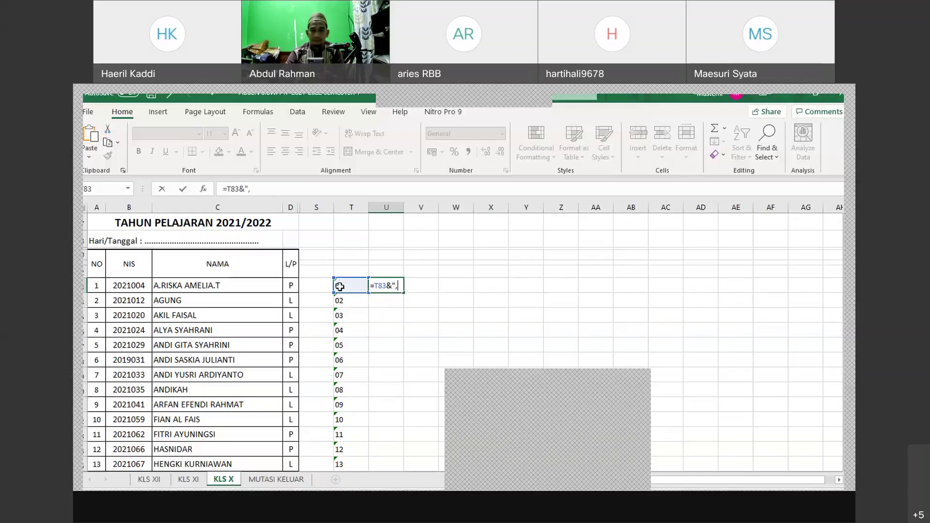
{"action": "type", "text": " &"}
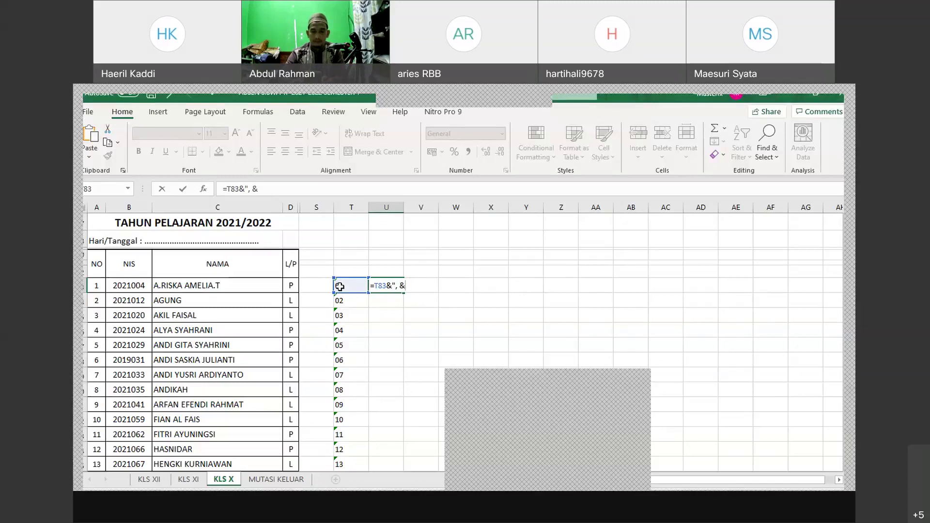
{"action": "left_click", "coordinate": [199, 289]}
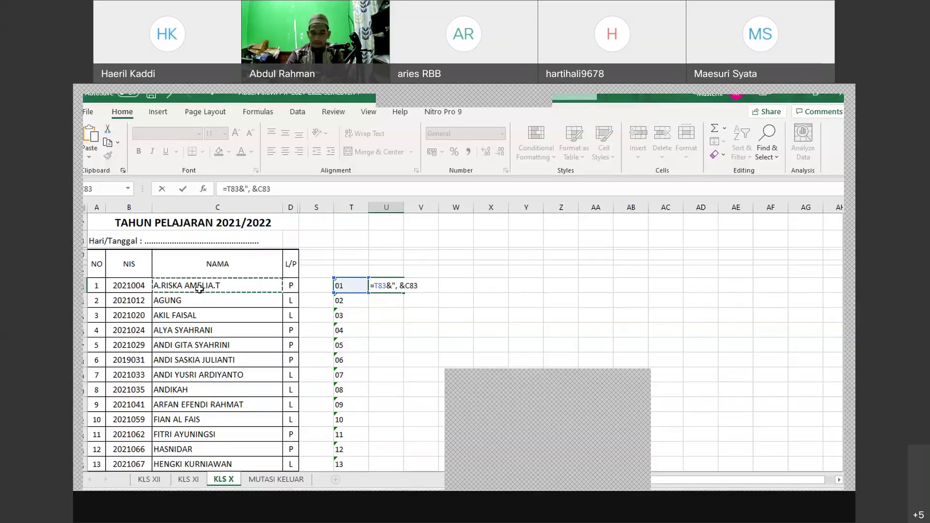
{"action": "key", "text": "Return"}
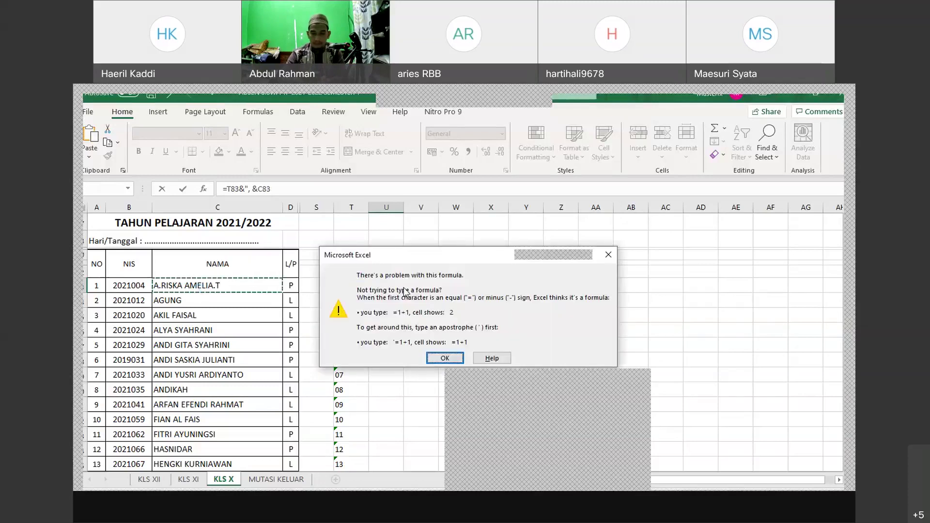
{"action": "left_click", "coordinate": [445, 358]}
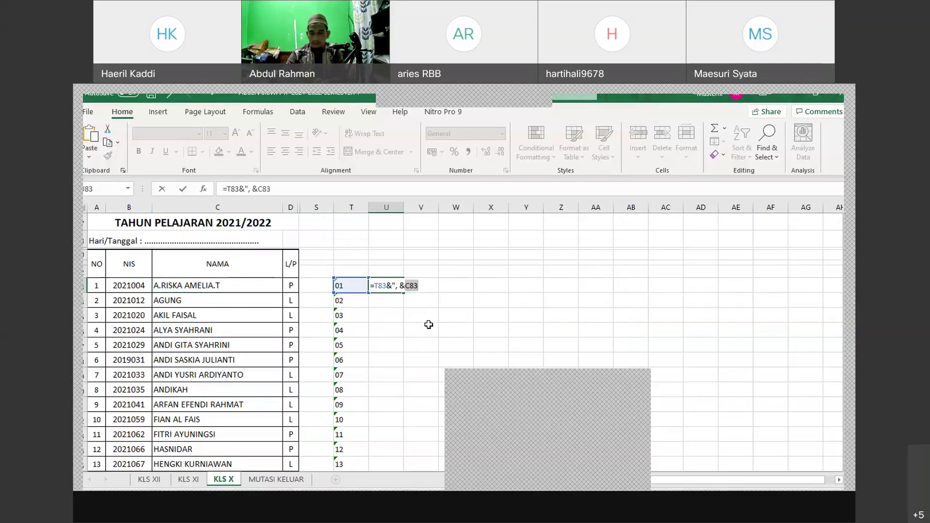
{"action": "key", "text": "Return"}
{"action": "left_click", "coordinate": [458, 358]}
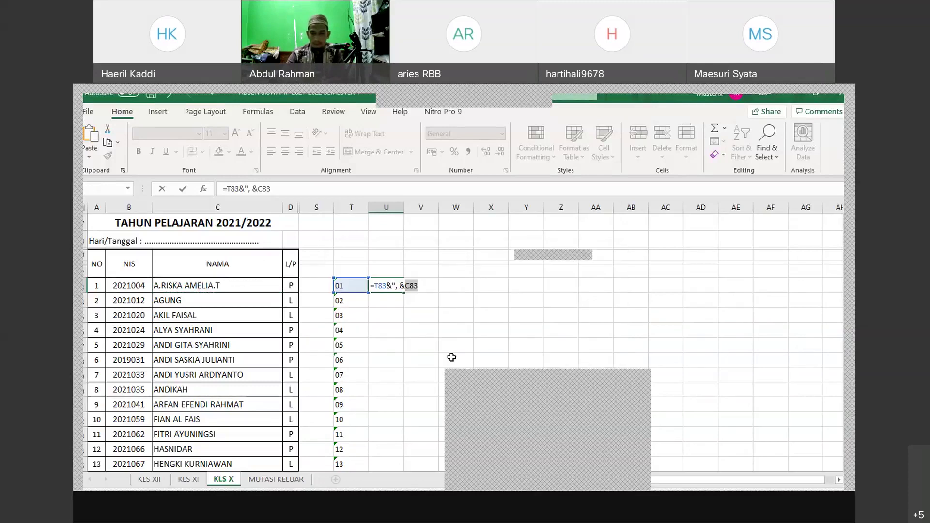
Step: Erase the faulty formula text in U83 back to the equals sign
{"action": "left_click", "coordinate": [411, 328]}
{"action": "left_click", "coordinate": [400, 285]}
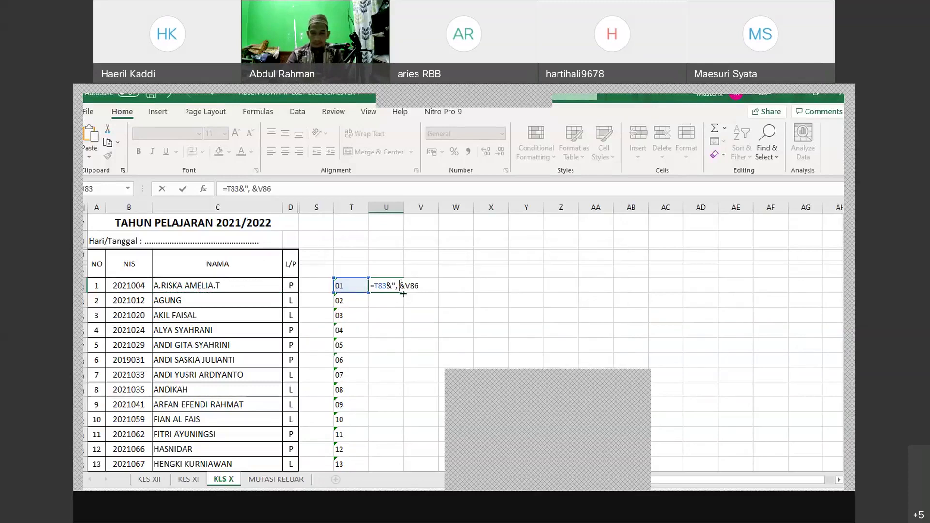
{"action": "left_click_drag", "start_coordinate": [420, 286], "coordinate": [406, 286]}
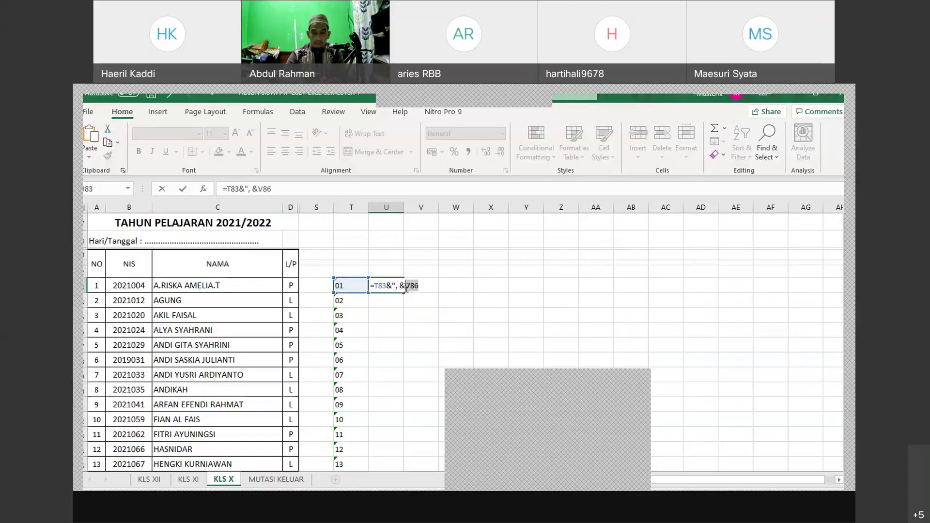
{"action": "key", "text": "BackSpace"}
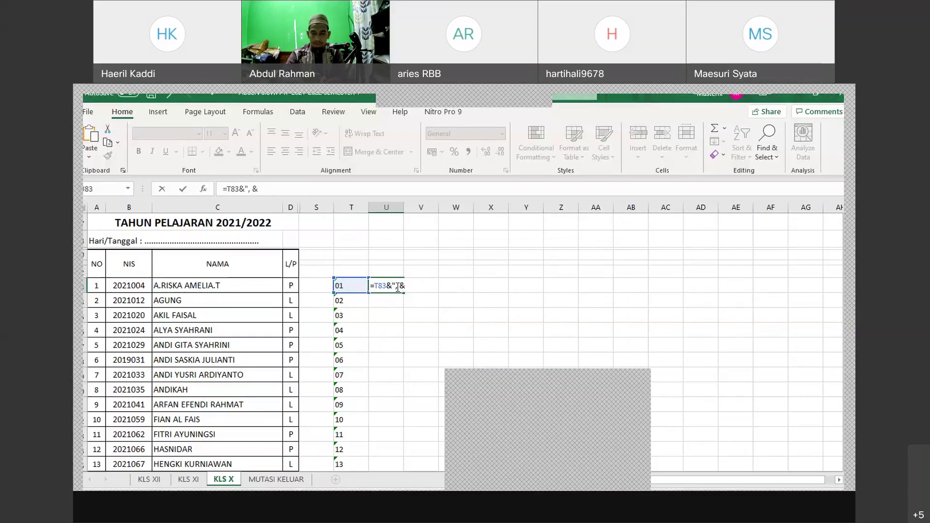
{"action": "key", "text": "BackSpace"}
{"action": "key", "text": "BackSpace"}
{"action": "key", "text": "BackSpace"}
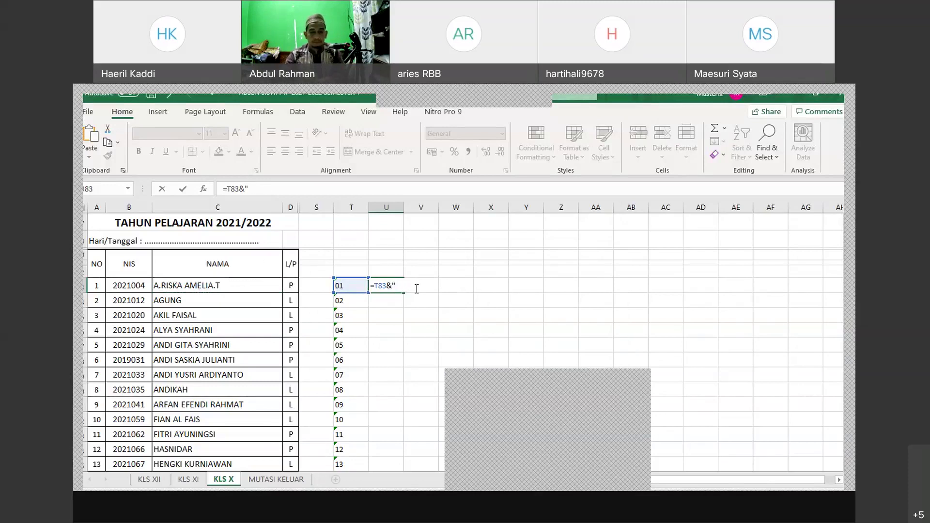
{"action": "key", "text": "BackSpace"}
{"action": "key", "text": "BackSpace"}
{"action": "key", "text": "BackSpace"}
{"action": "key", "text": "BackSpace"}
{"action": "key", "text": "BackSpace"}
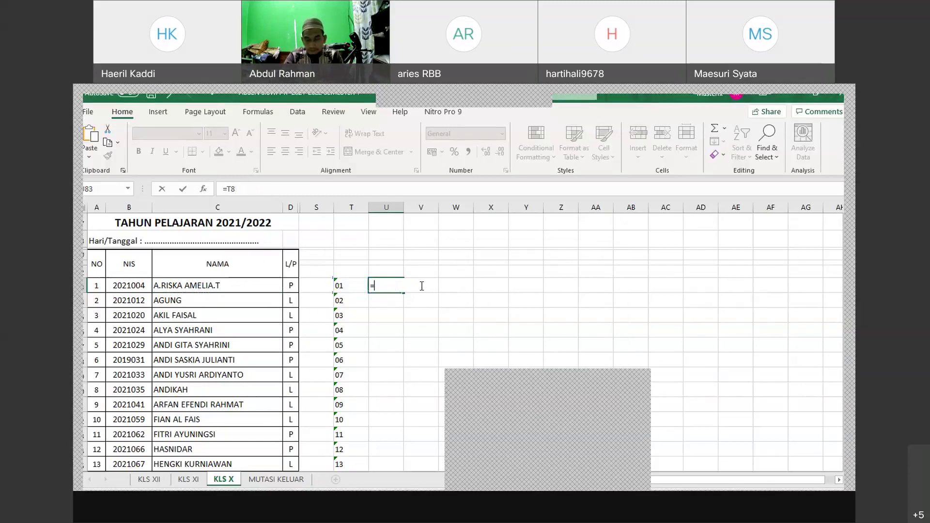
Step: Try to enter =T83&". "C83 in cell U83, and cancel the entry
{"action": "left_click", "coordinate": [341, 287]}
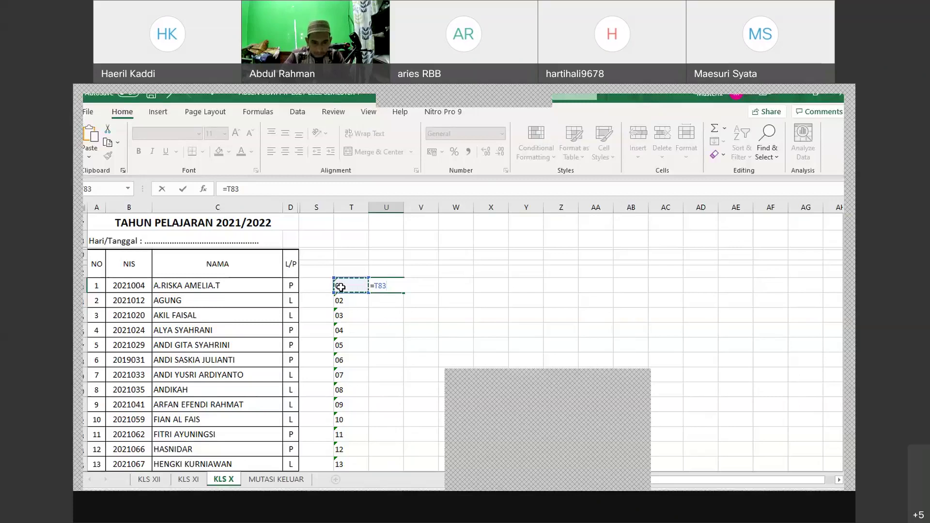
{"action": "type", "text": "&\"."}
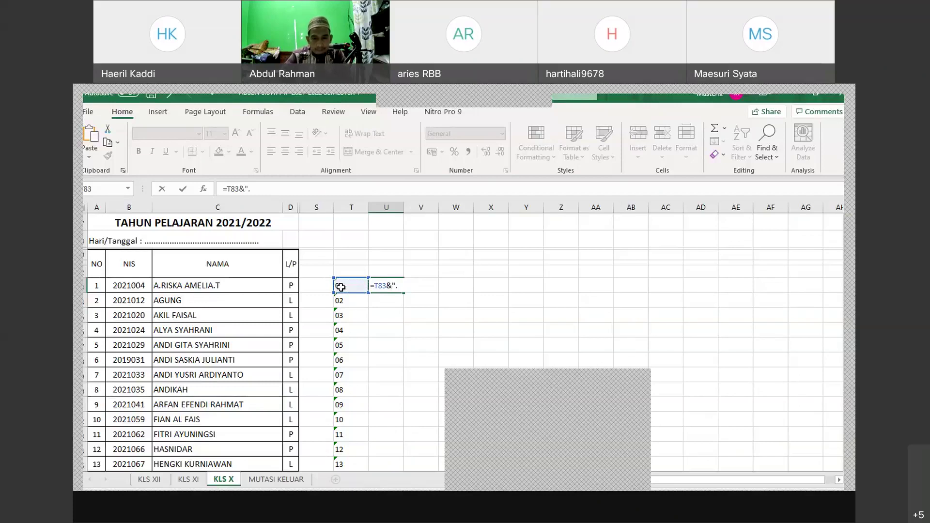
{"action": "left_click", "coordinate": [195, 285]}
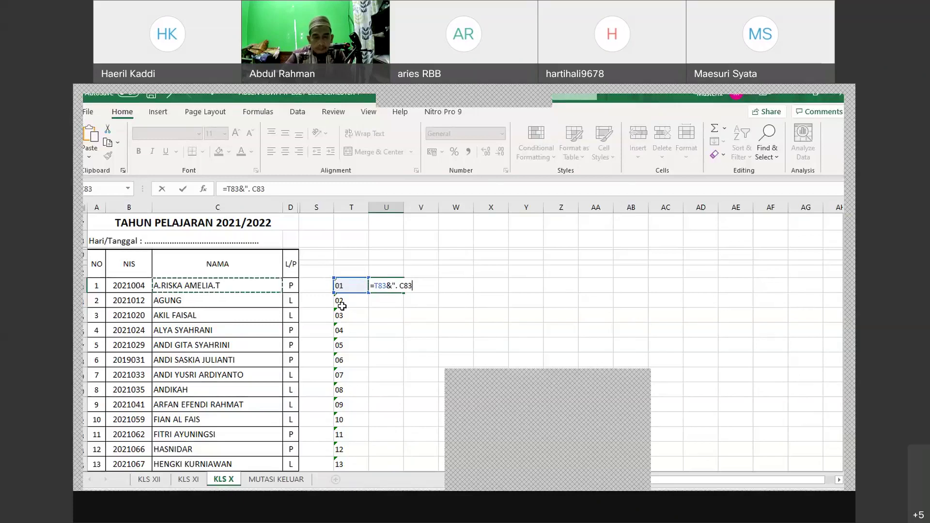
{"action": "left_click", "coordinate": [401, 285]}
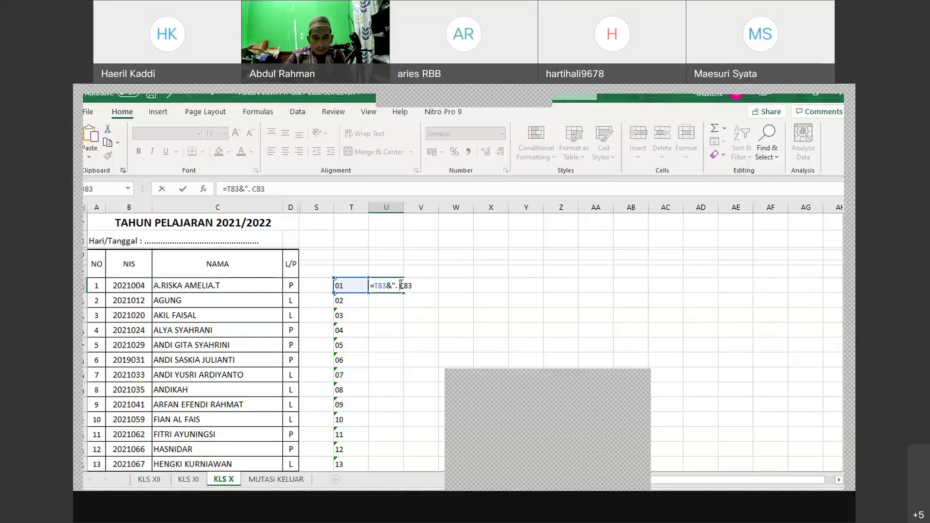
{"action": "type", "text": "\""}
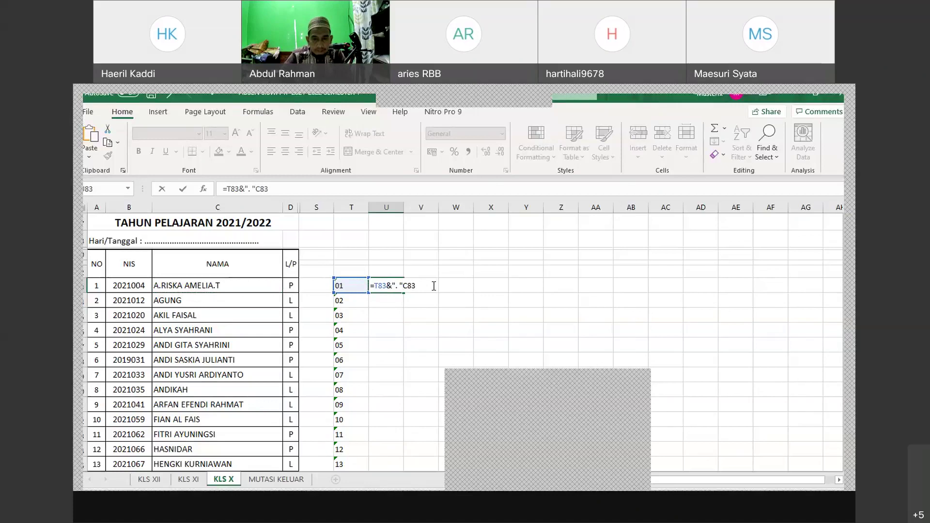
{"action": "key", "text": "Return"}
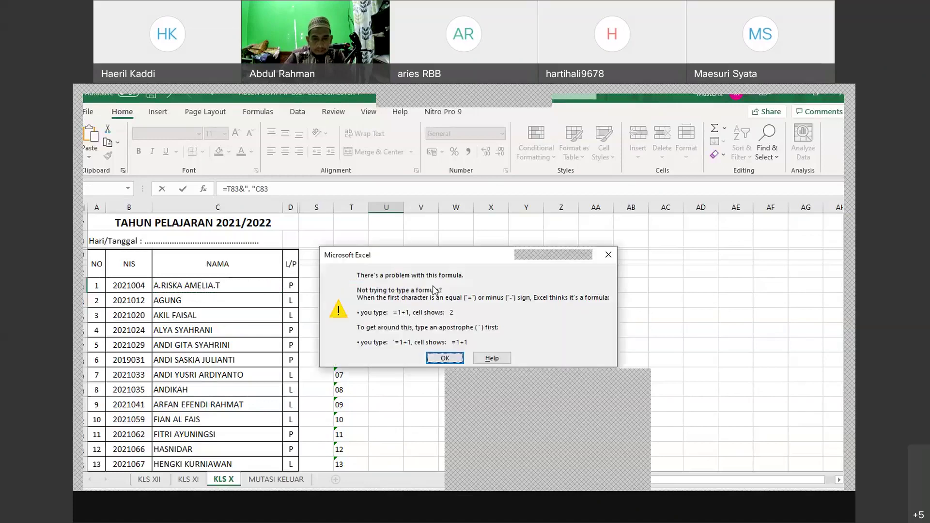
{"action": "left_click", "coordinate": [434, 359]}
{"action": "left_click", "coordinate": [407, 302]}
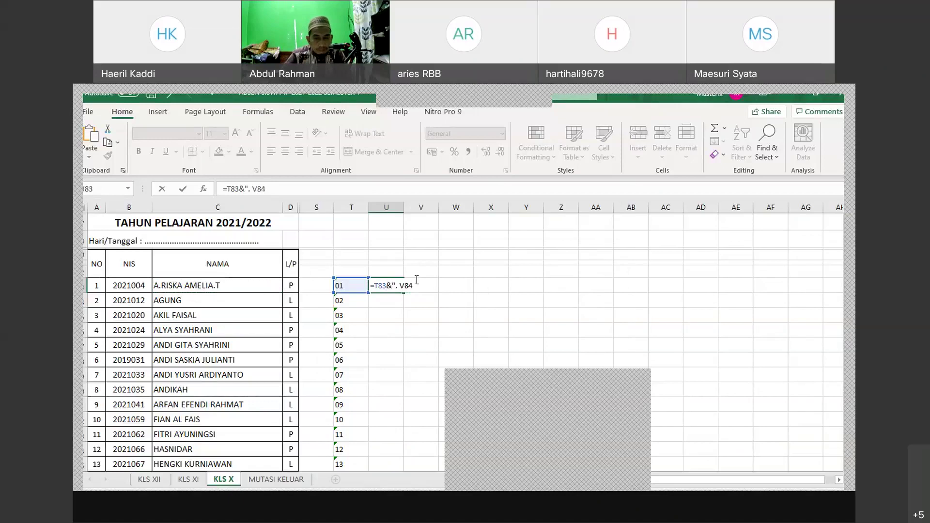
{"action": "left_click_drag", "start_coordinate": [413, 285], "coordinate": [373, 287]}
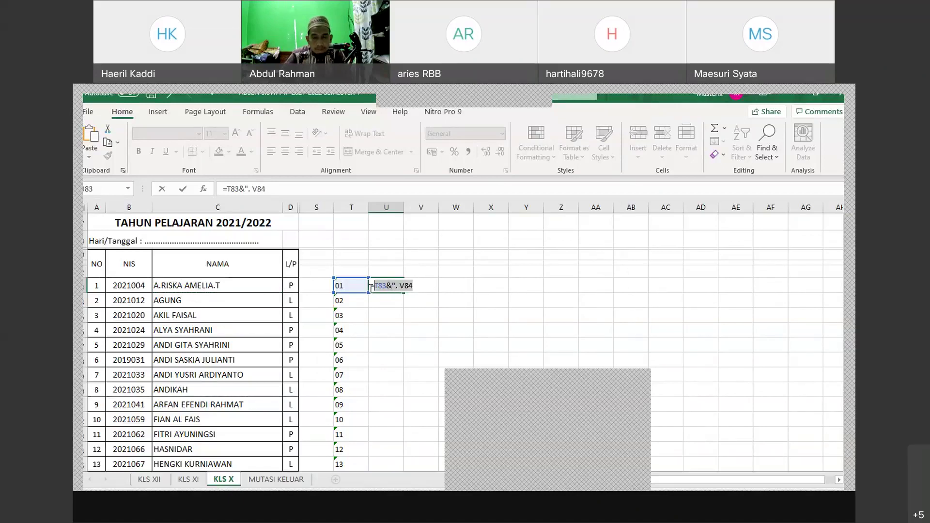
{"action": "key", "text": "Escape"}
Step: Copy the joining formula from U74 in the X MIPA 2 list into U83 beside the first X MIPA 3 student
{"action": "scroll", "coordinate": [433, 280], "scroll_direction": "down", "scroll_amount": 1}
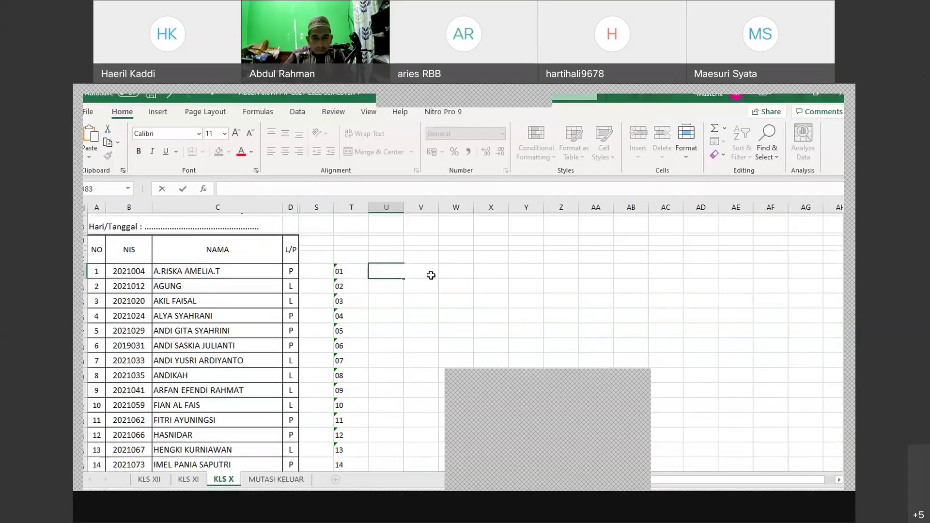
{"action": "scroll", "coordinate": [430, 275], "scroll_direction": "up", "scroll_amount": 2}
{"action": "left_click", "coordinate": [384, 264]}
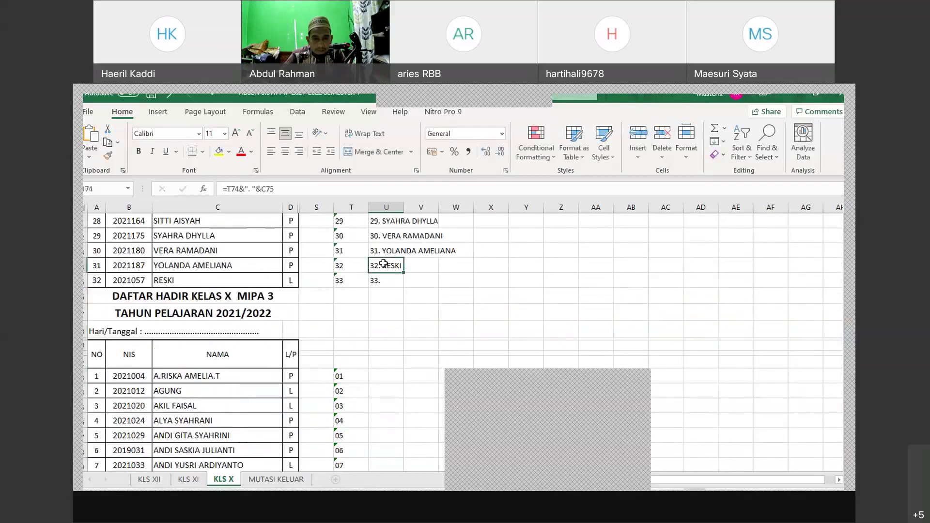
{"action": "key", "text": "ctrl+c"}
{"action": "left_click", "coordinate": [382, 377]}
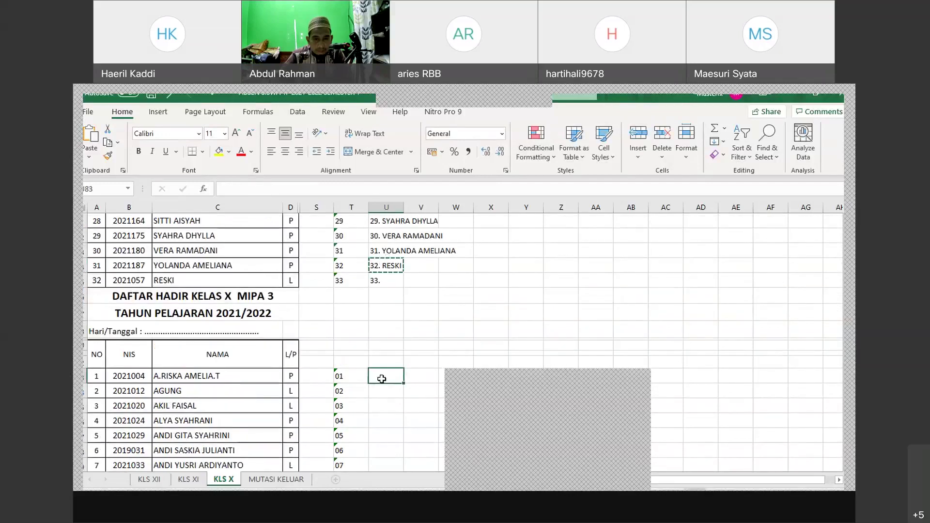
{"action": "key", "text": "ctrl+v"}
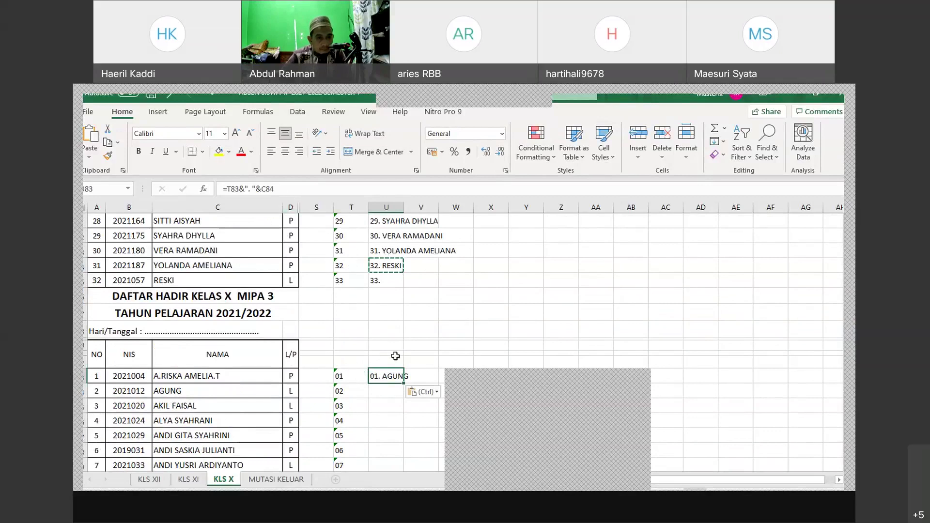
Step: Try to correct the cell references in the formula pasted into U83
{"action": "left_click", "coordinate": [301, 189]}
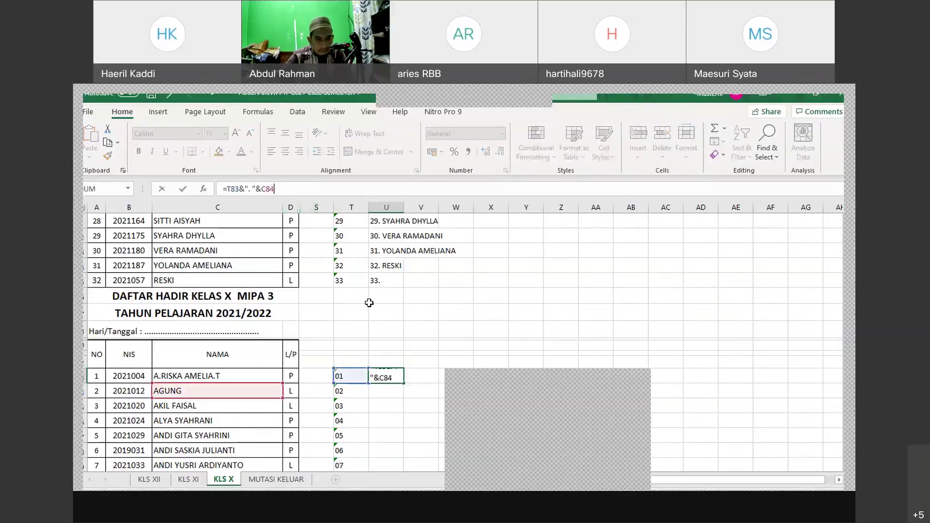
{"action": "left_click_drag", "start_coordinate": [387, 394], "coordinate": [396, 407]}
{"action": "left_click", "coordinate": [388, 376]}
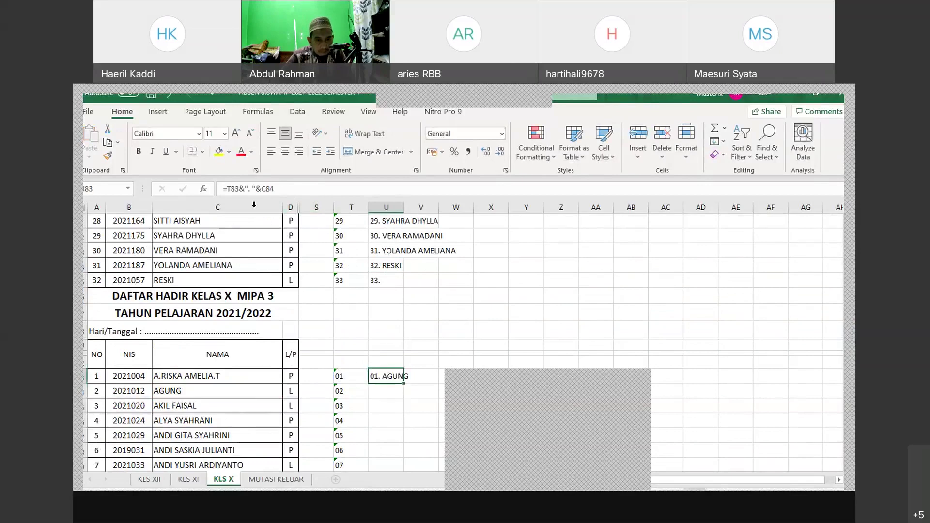
{"action": "left_click", "coordinate": [238, 188]}
{"action": "left_click_drag", "start_coordinate": [238, 189], "coordinate": [231, 189]}
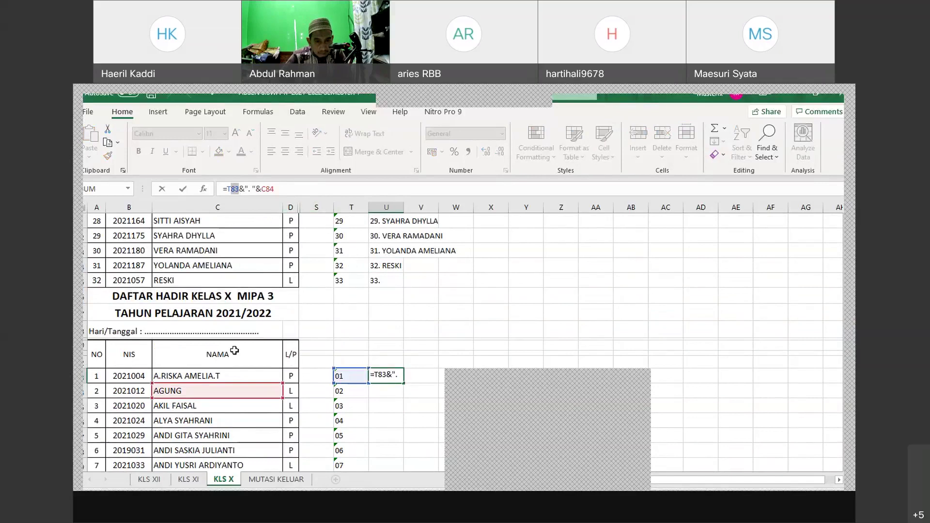
{"action": "left_click", "coordinate": [175, 375]}
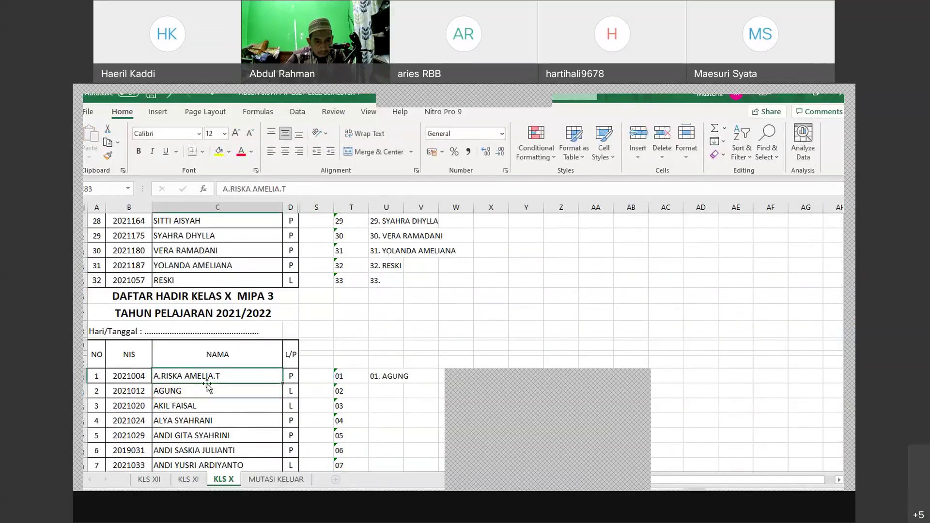
Step: Replace the formula in U83 beside the first X MIPA 3 student with =T83&"."&C83
{"action": "left_click", "coordinate": [390, 377]}
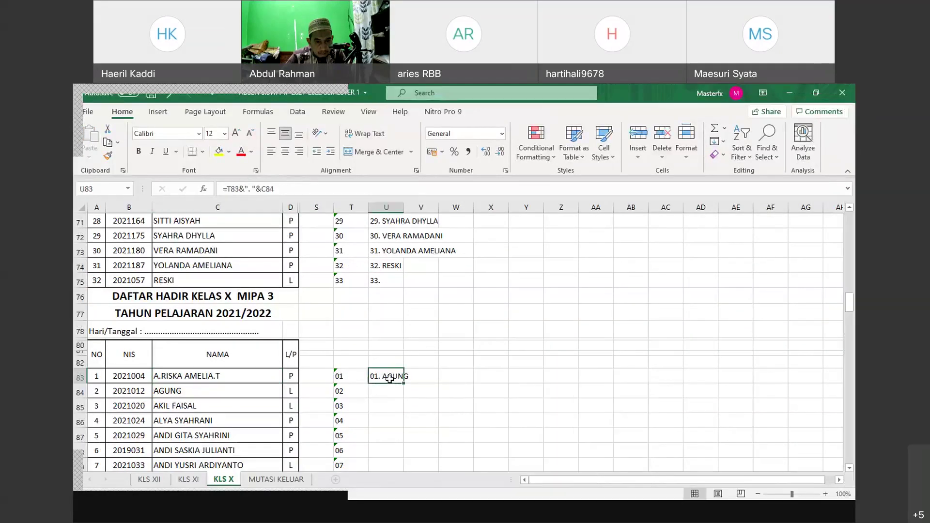
{"action": "key", "text": "BackSpace"}
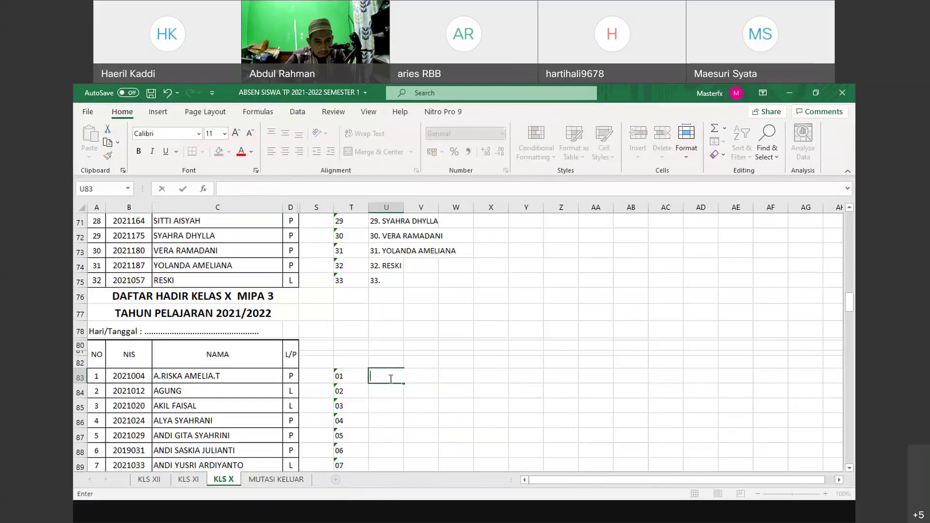
{"action": "type", "text": "="}
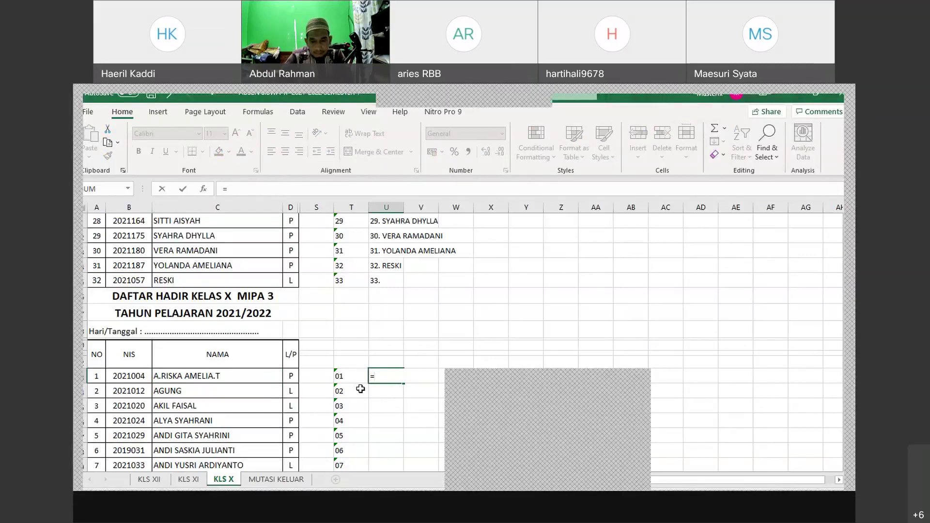
{"action": "left_click", "coordinate": [341, 382]}
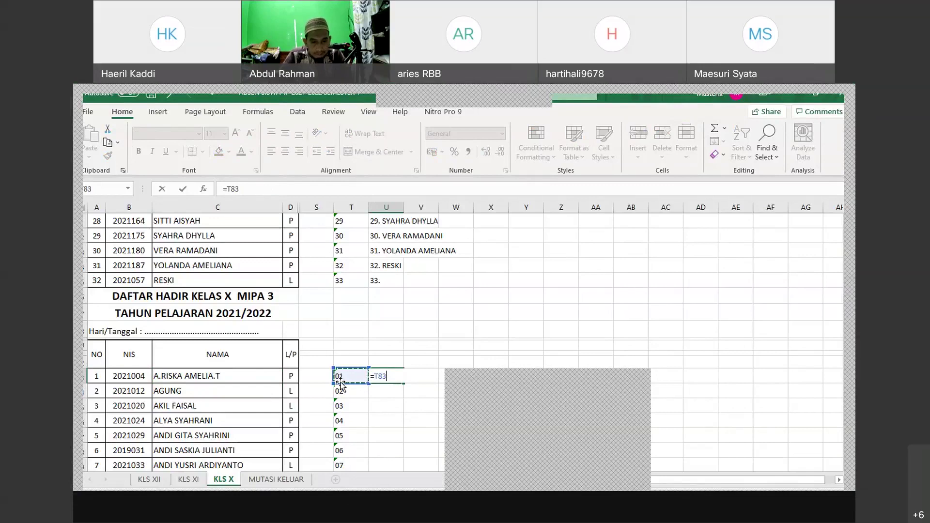
{"action": "type", "text": "&'"}
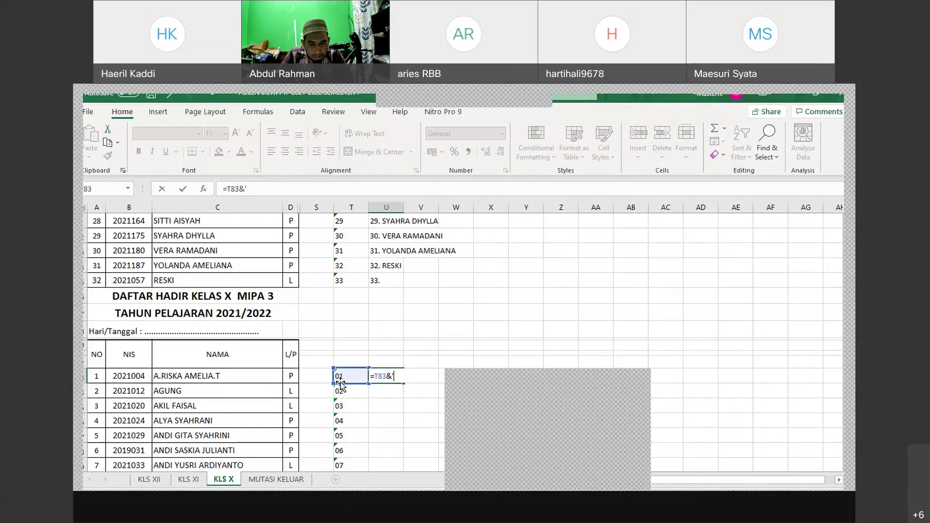
{"action": "key", "text": "BackSpace"}
{"action": "type", "text": "\". "}
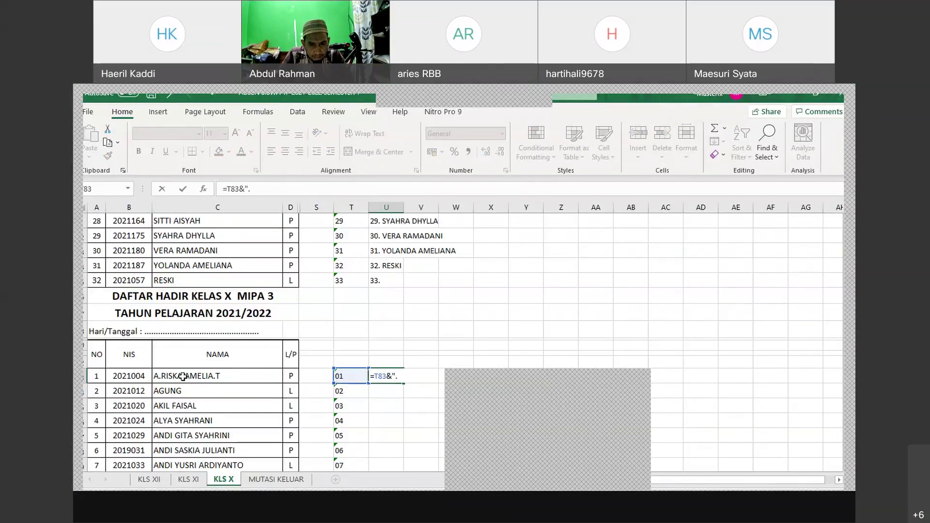
{"action": "type", "text": "&"}
{"action": "left_click", "coordinate": [174, 377]}
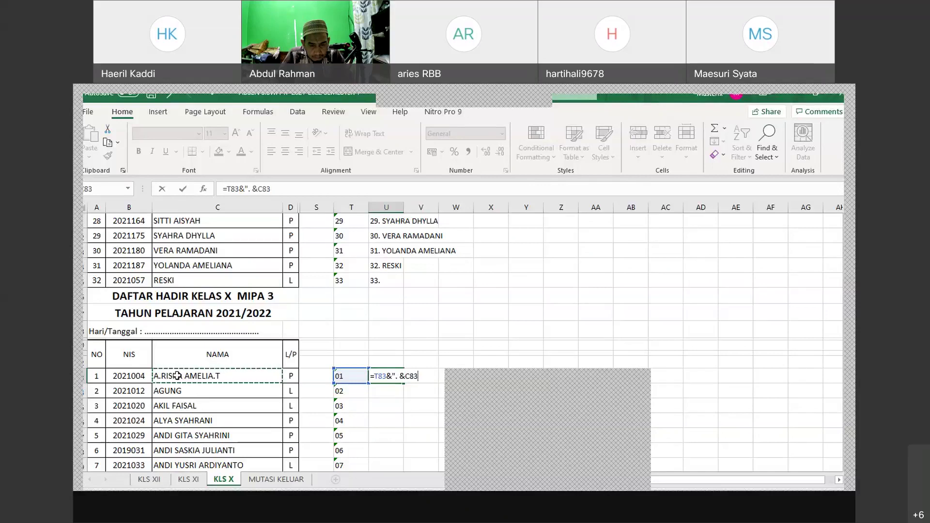
{"action": "left_click", "coordinate": [400, 376]}
{"action": "type", "text": "\""}
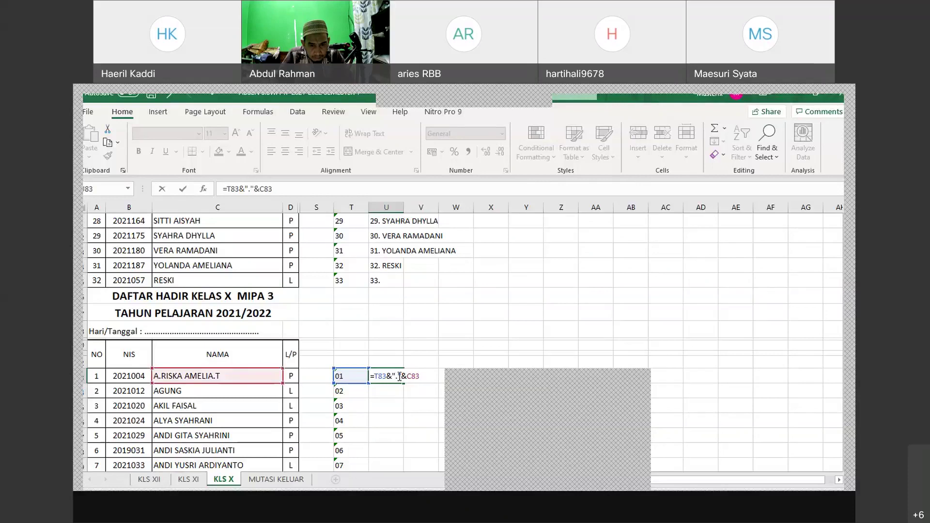
{"action": "key", "text": "Return"}
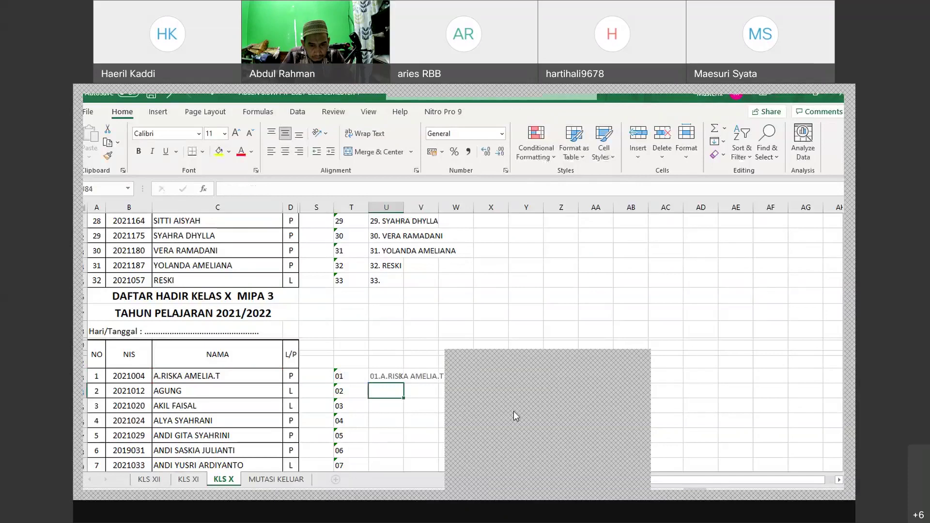
Step: Fill the joining formula from U83 down to U112, the last student row of the X MIPA 3 list
{"action": "left_click", "coordinate": [383, 376]}
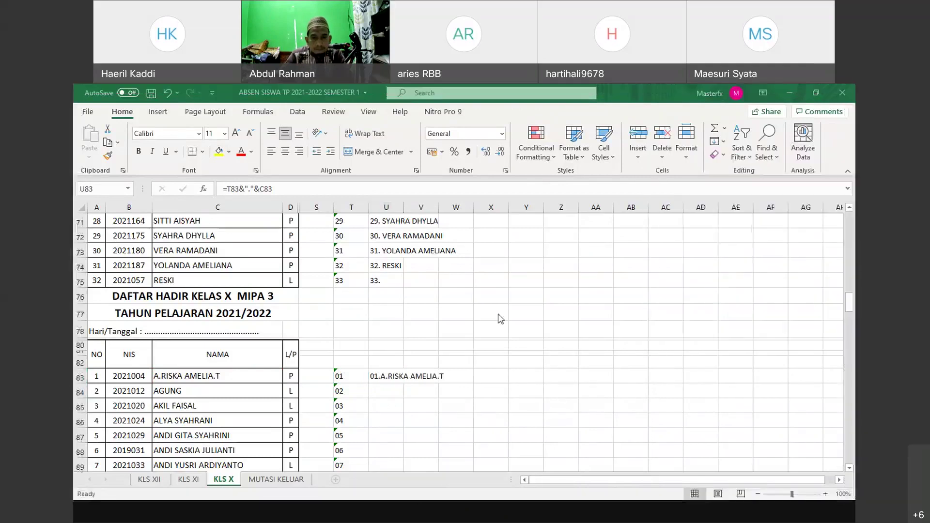
{"action": "left_click", "coordinate": [374, 379]}
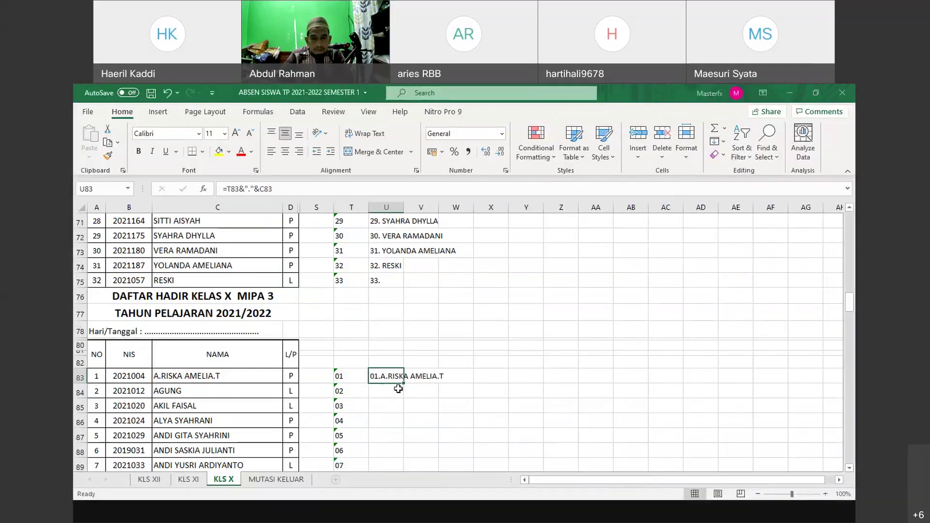
{"action": "left_click_drag", "start_coordinate": [403, 383], "coordinate": [397, 409]}
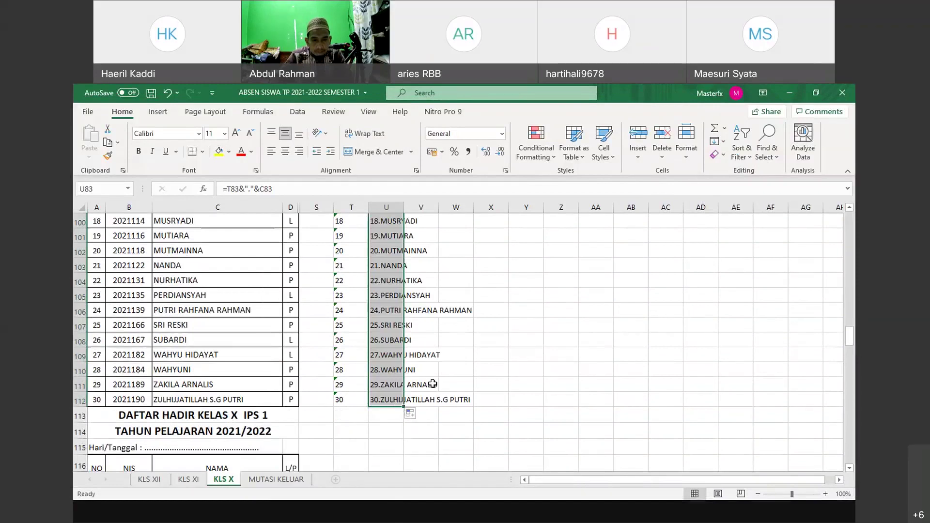
Step: Copy the numbered names of the first class X list, cells U7 to U38
{"action": "scroll", "coordinate": [427, 401], "scroll_direction": "down", "scroll_amount": 1}
{"action": "scroll", "coordinate": [433, 383], "scroll_direction": "up", "scroll_amount": 2}
{"action": "scroll", "coordinate": [434, 384], "scroll_direction": "up", "scroll_amount": 7}
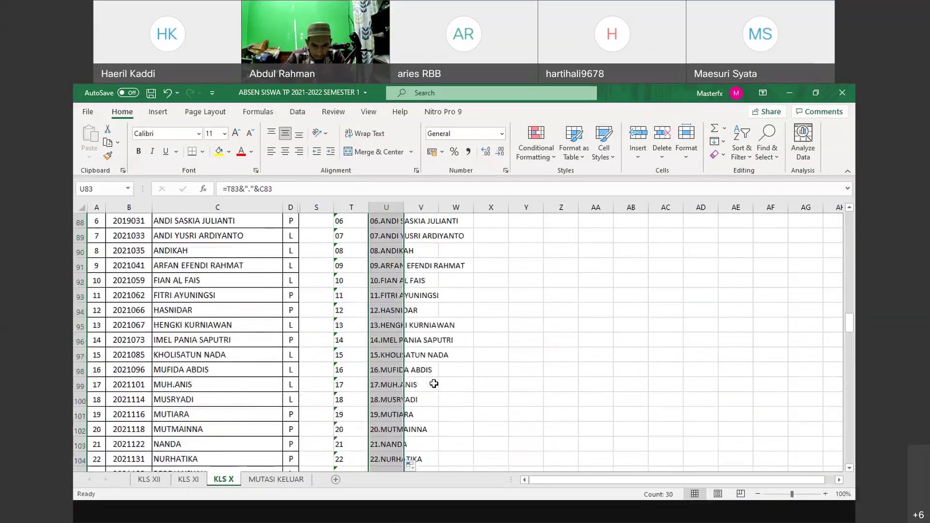
{"action": "scroll", "coordinate": [434, 383], "scroll_direction": "up", "scroll_amount": 6}
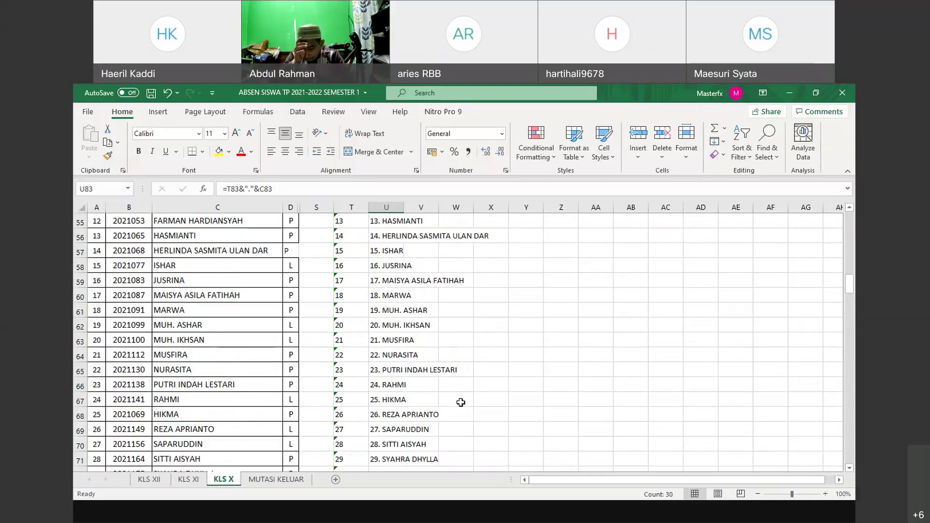
{"action": "scroll", "coordinate": [459, 387], "scroll_direction": "up", "scroll_amount": 1}
{"action": "scroll", "coordinate": [459, 374], "scroll_direction": "up", "scroll_amount": 5}
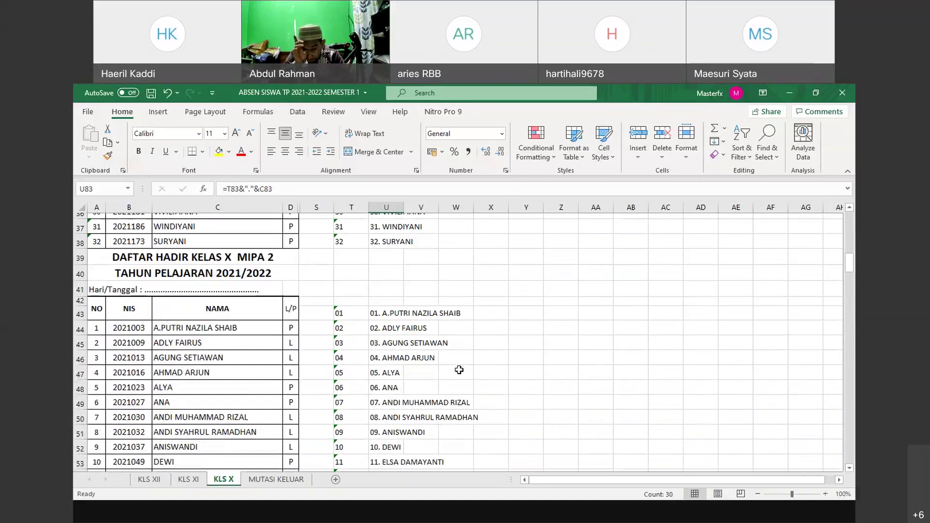
{"action": "scroll", "coordinate": [459, 372], "scroll_direction": "up", "scroll_amount": 9}
{"action": "scroll", "coordinate": [459, 369], "scroll_direction": "up", "scroll_amount": 4}
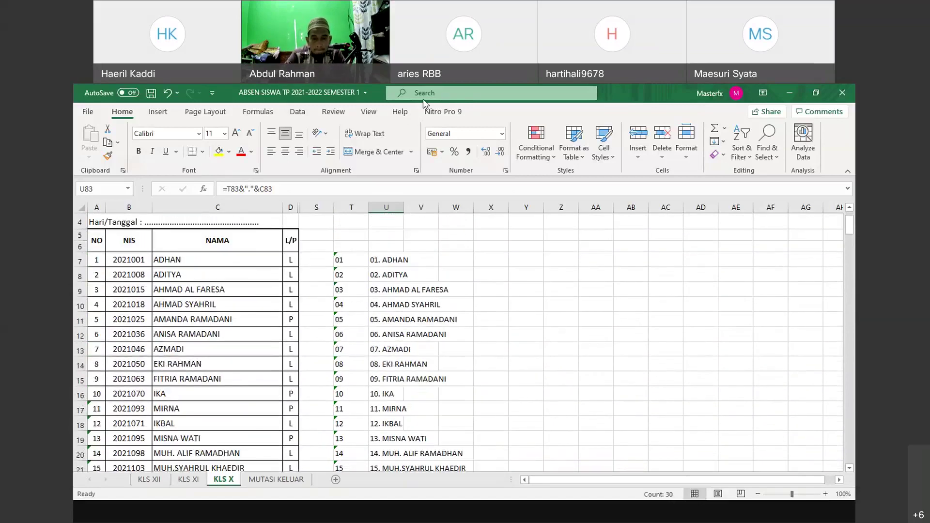
{"action": "left_click_drag", "start_coordinate": [385, 257], "coordinate": [386, 443]}
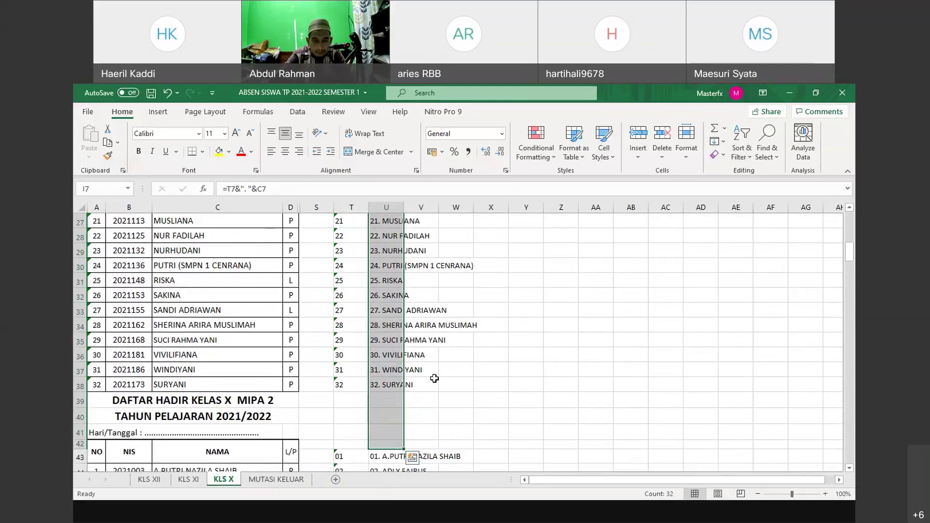
{"action": "key", "text": "shift+Up"}
{"action": "key", "text": "shift+Up"}
{"action": "key", "text": "shift+Up"}
{"action": "key", "text": "shift+Up"}
{"action": "left_click_drag", "start_coordinate": [434, 378], "coordinate": [434, 378]}
{"action": "key", "text": "ctrl+c"}
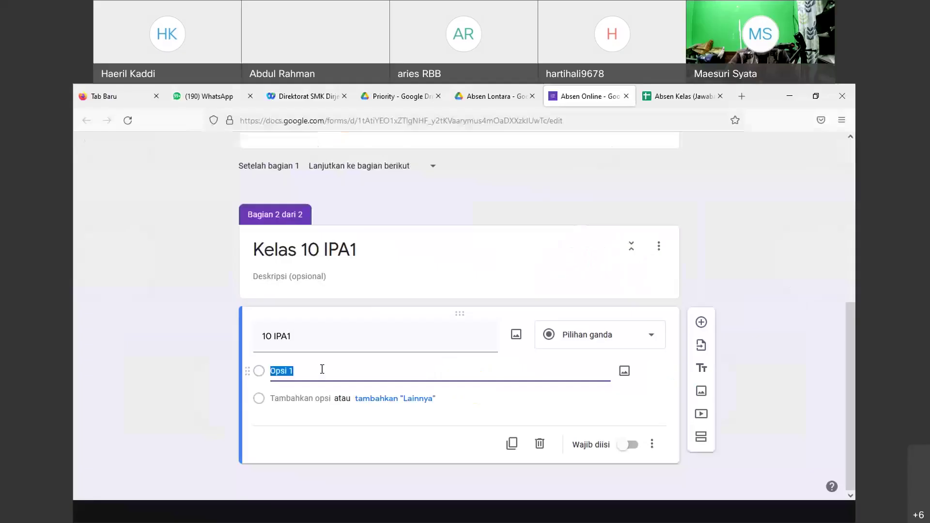
Step: In Google Forms, replace Opsi 1 of the 10 IPA1 question with the copied numbered student names as answer options
{"action": "left_click", "coordinate": [316, 366]}
{"action": "key", "text": "BackSpace"}
{"action": "key", "text": "BackSpace"}
{"action": "key", "text": "BackSpace"}
{"action": "key", "text": "BackSpace"}
{"action": "key", "text": "BackSpace"}
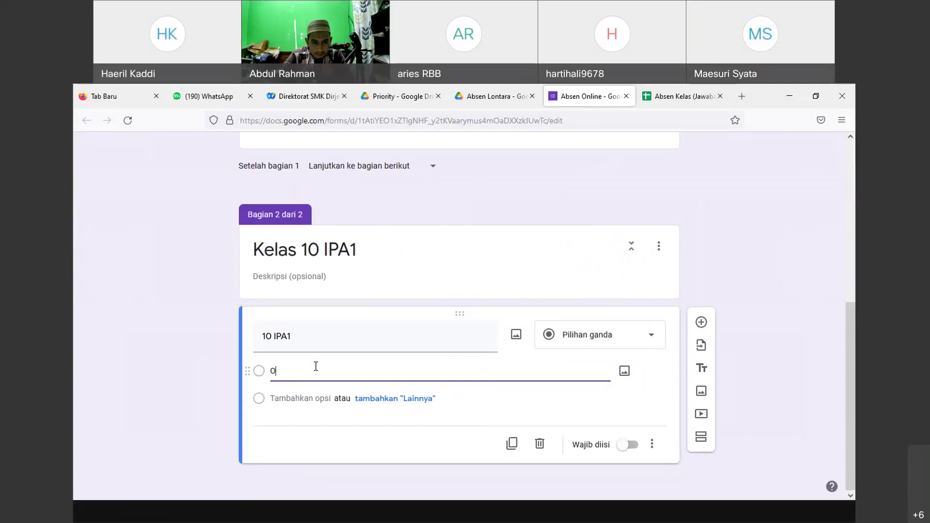
{"action": "key", "text": "BackSpace"}
{"action": "key", "text": "ctrl+v"}
Step: Change the 10 IPA1 question's type to Drop-down and make it required
{"action": "scroll", "coordinate": [350, 349], "scroll_direction": "up", "scroll_amount": 10}
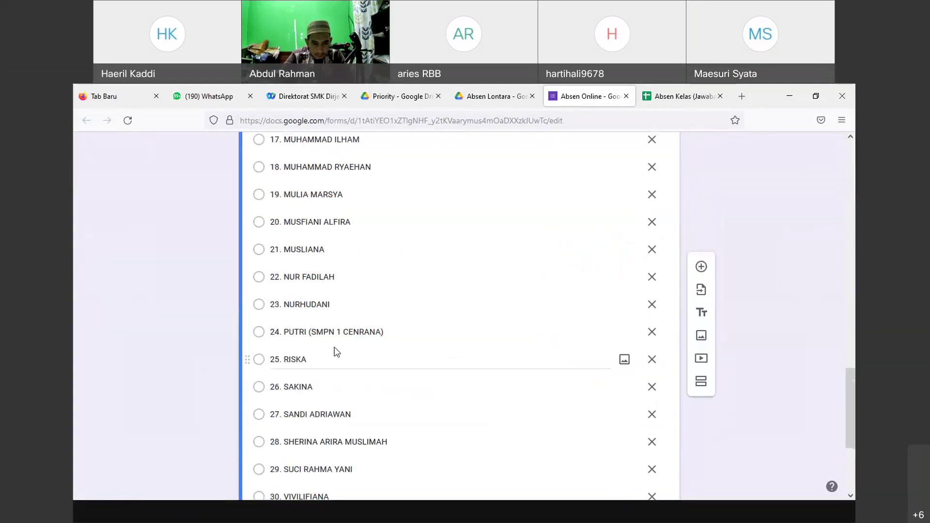
{"action": "scroll", "coordinate": [342, 343], "scroll_direction": "up", "scroll_amount": 5}
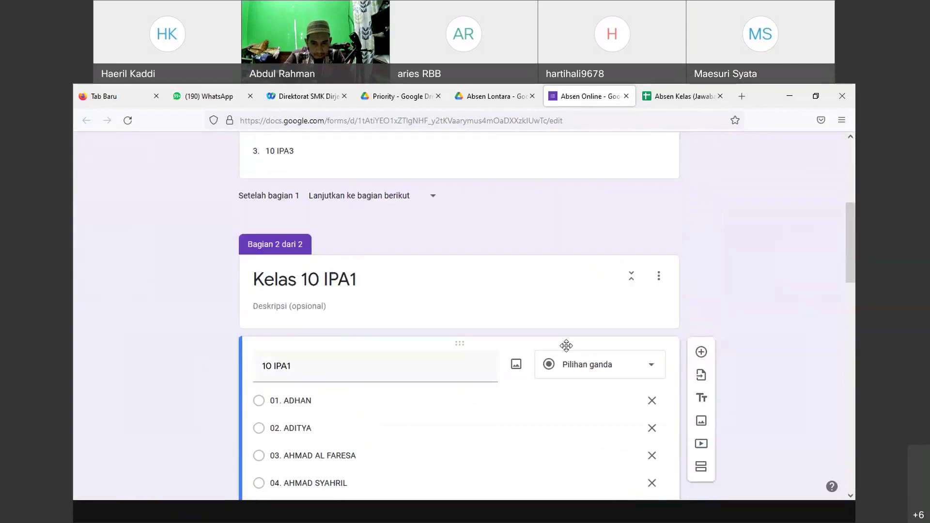
{"action": "left_click", "coordinate": [652, 373]}
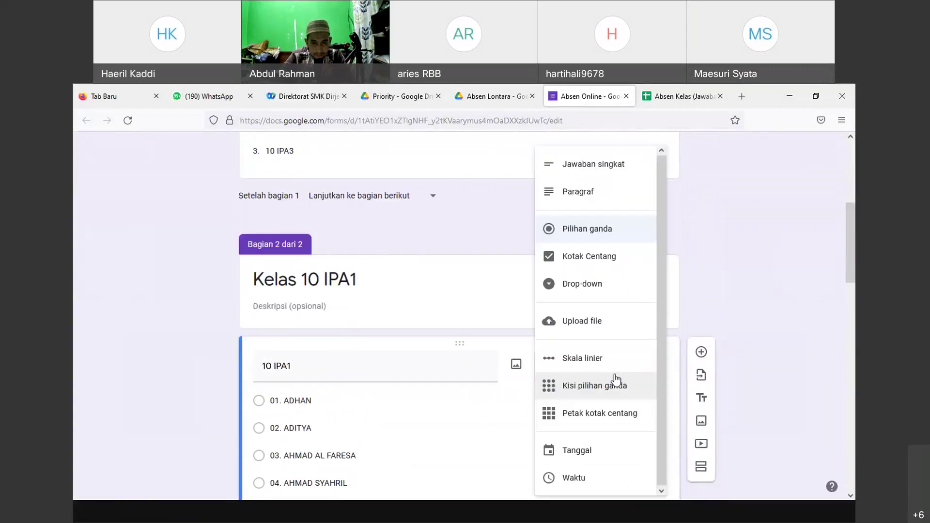
{"action": "left_click", "coordinate": [585, 285]}
{"action": "scroll", "coordinate": [379, 363], "scroll_direction": "down", "scroll_amount": 4}
{"action": "scroll", "coordinate": [395, 378], "scroll_direction": "down", "scroll_amount": 10}
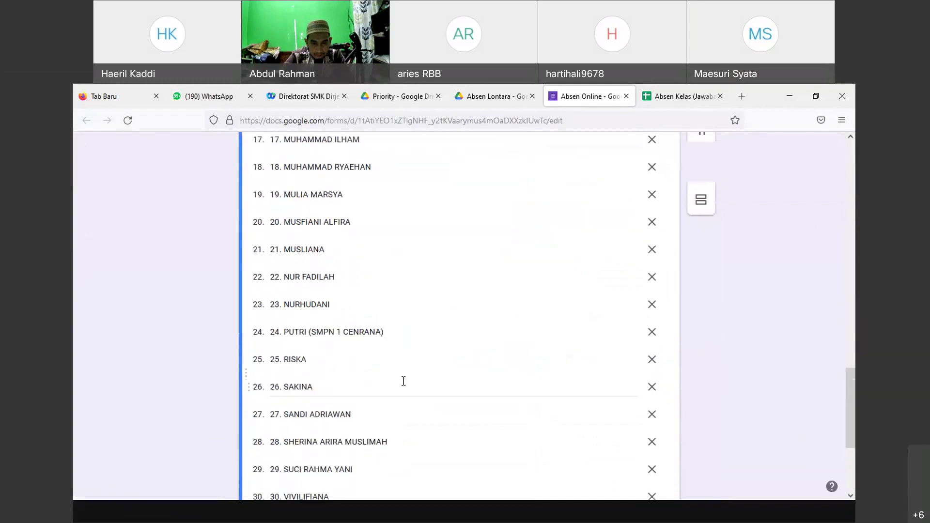
{"action": "left_click", "coordinate": [632, 445]}
Step: Add a third section after the 10 IPA1 question and title it "Kelas 10 IPA2"
{"action": "left_click", "coordinate": [708, 334]}
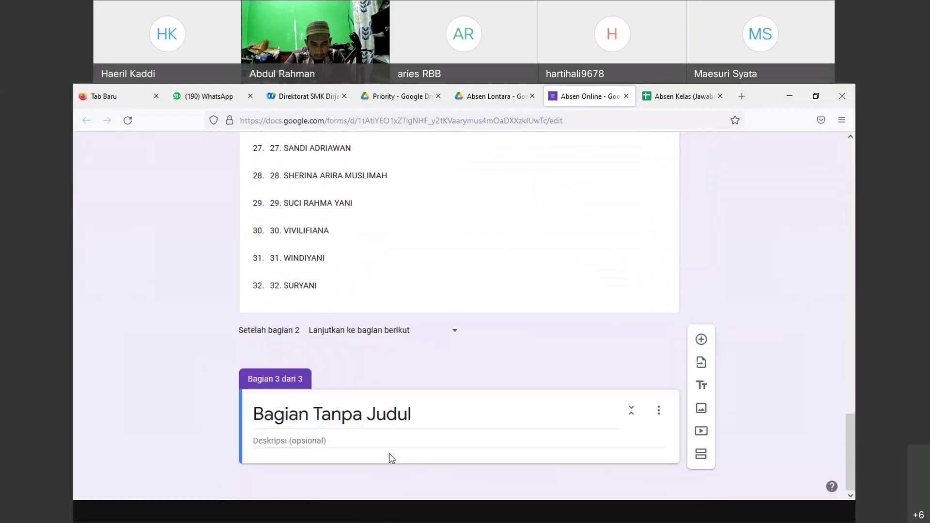
{"action": "left_click", "coordinate": [345, 417]}
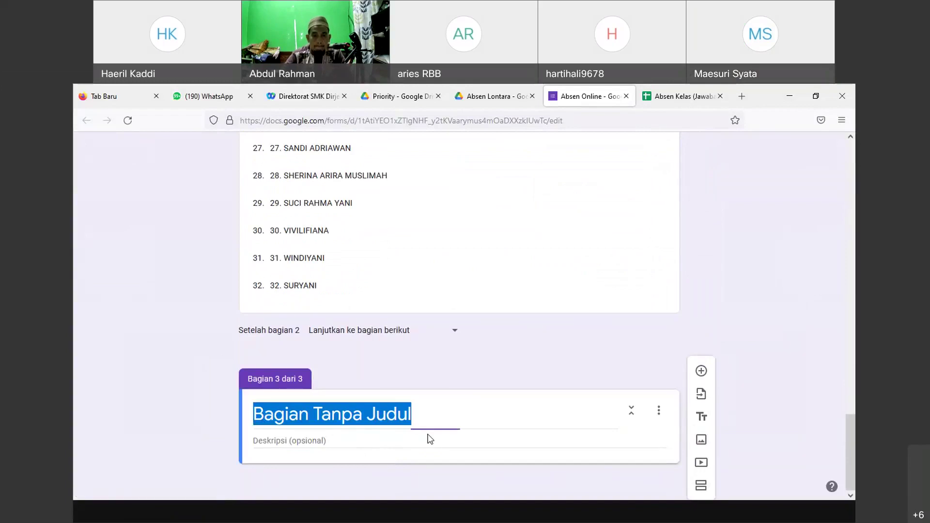
{"action": "type", "text": "Ke"}
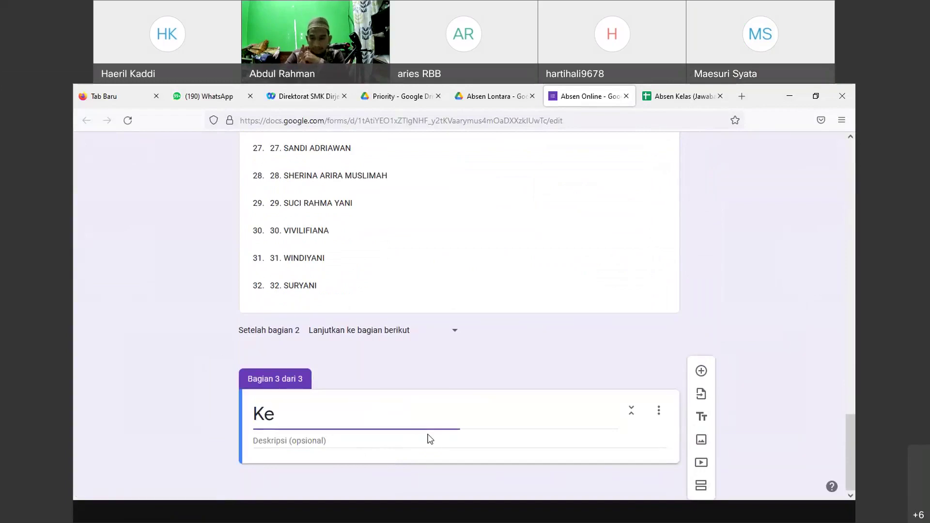
{"action": "type", "text": "las 10"}
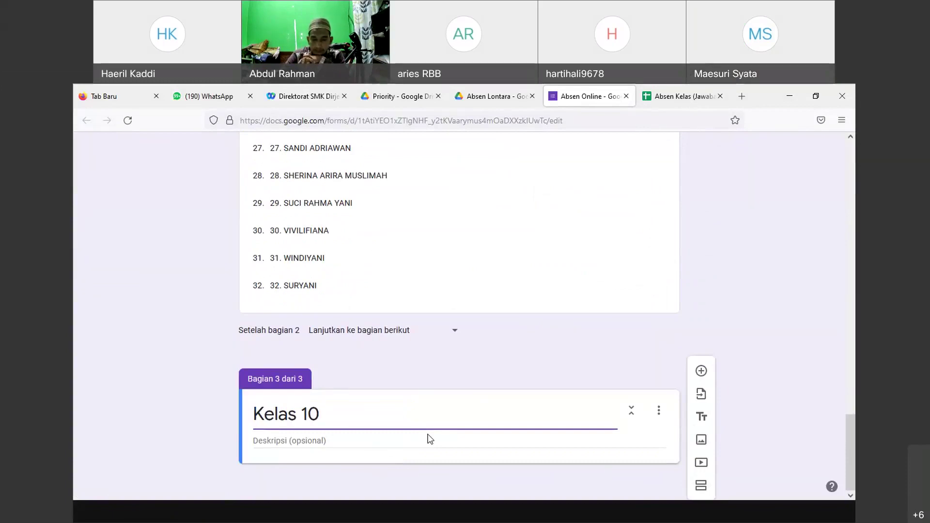
{"action": "type", "text": " IPA2"}
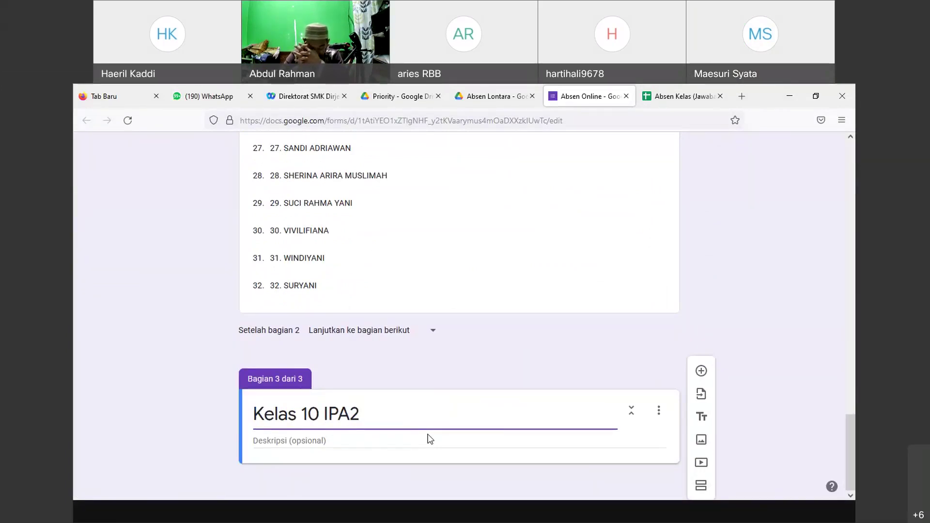
Step: Add a question titled "10 IPA2" to the Kelas 10 IPA2 section
{"action": "left_click", "coordinate": [701, 371]}
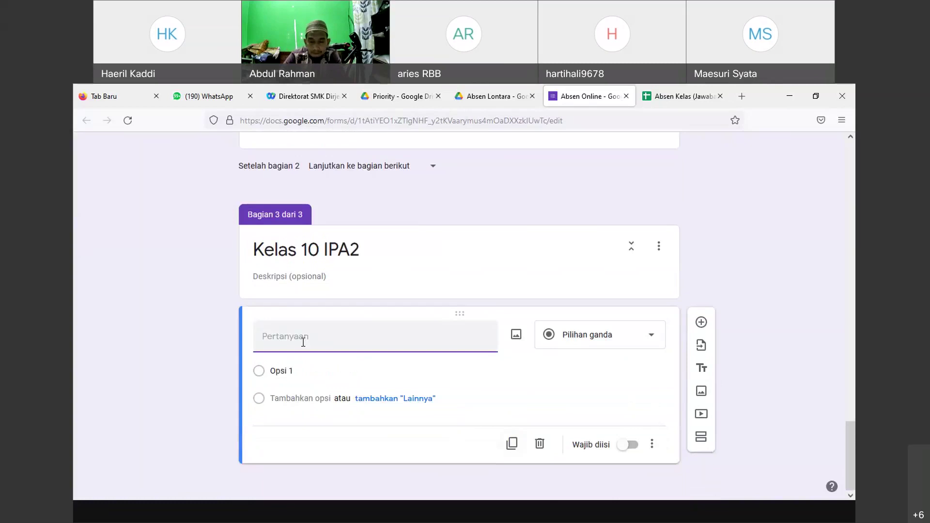
{"action": "type", "text": "10 IPA 2"}
{"action": "key", "text": "BackSpace"}
{"action": "key", "text": "BackSpace"}
{"action": "type", "text": "2"}
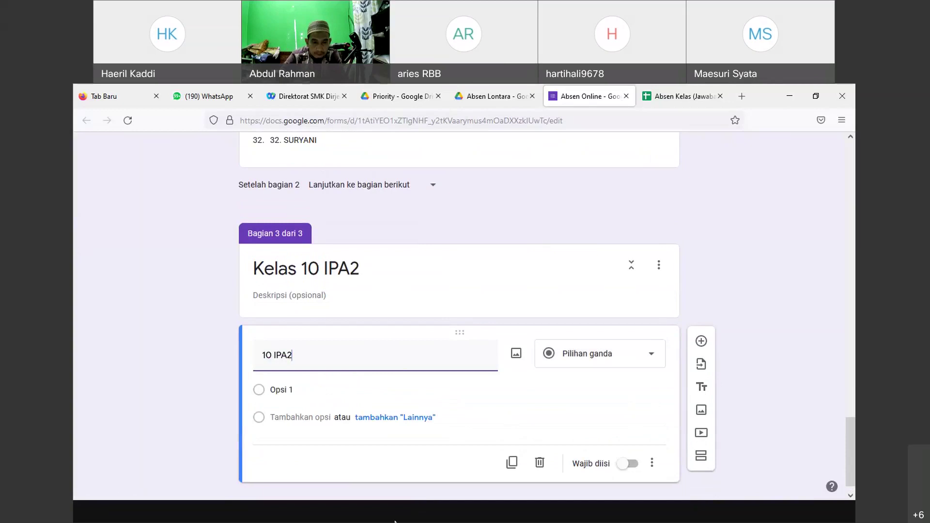
Step: Replace Opsi 1 of the 10 IPA2 question with the numbered X MIPA 2 student names from the Excel list
{"action": "left_click", "coordinate": [451, 461]}
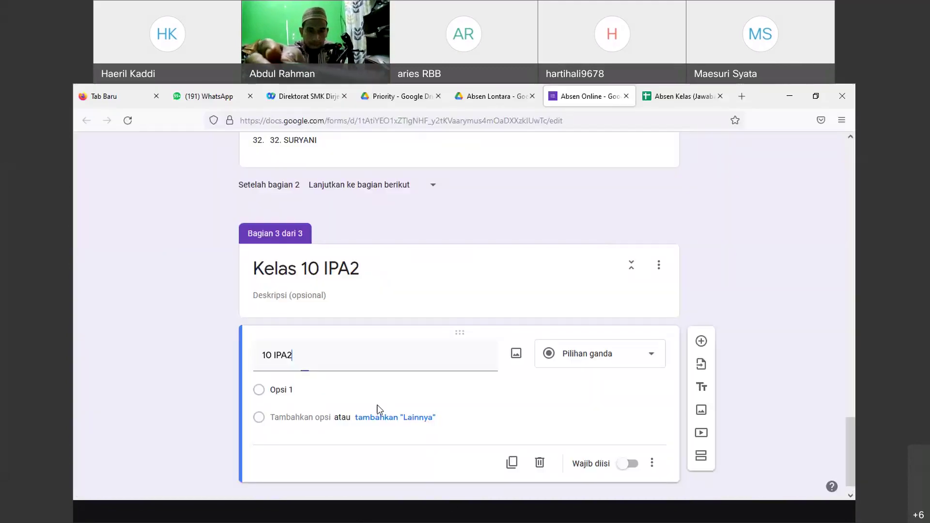
{"action": "left_click", "coordinate": [276, 389]}
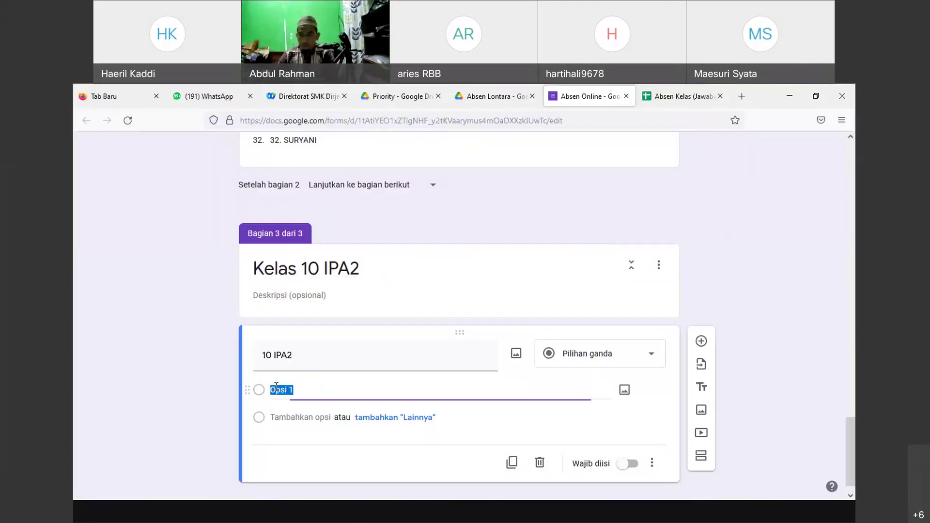
{"action": "key", "text": "ctrl+v"}
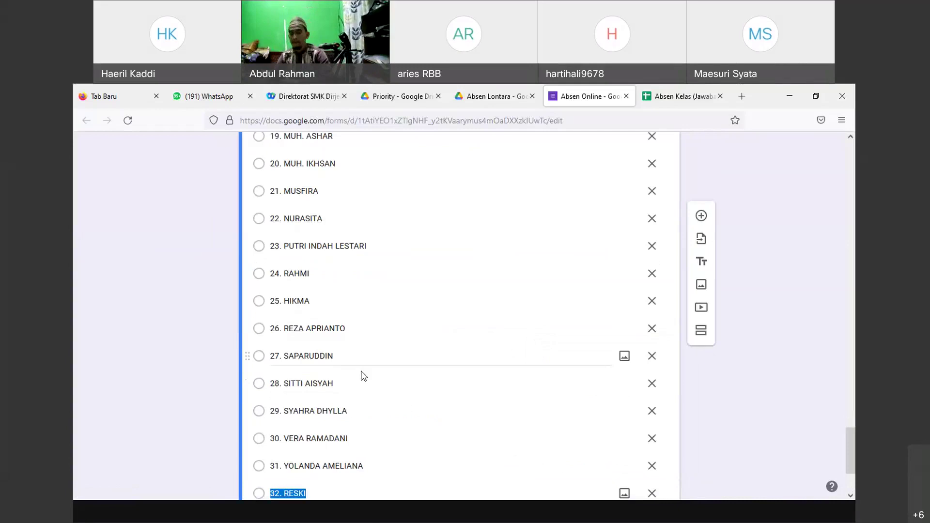
{"action": "scroll", "coordinate": [473, 368], "scroll_direction": "up", "scroll_amount": 9}
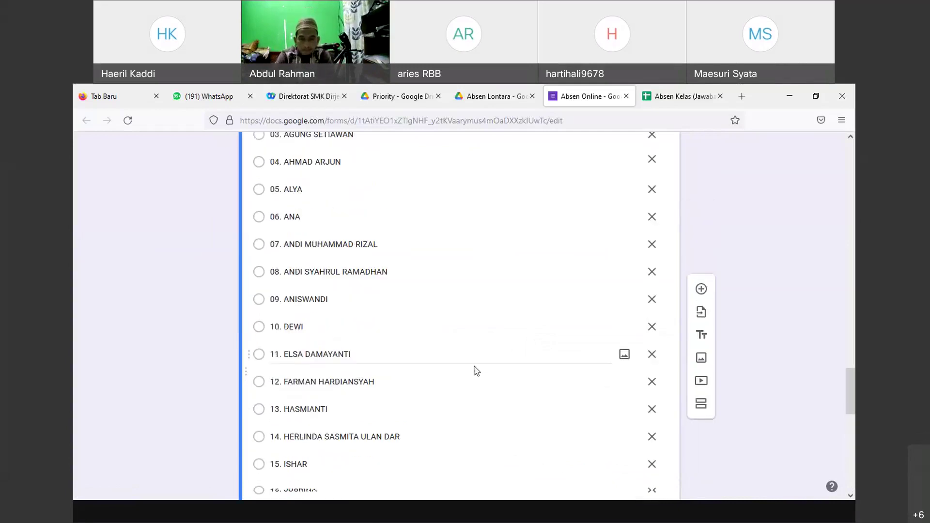
{"action": "scroll", "coordinate": [474, 369], "scroll_direction": "up", "scroll_amount": 2}
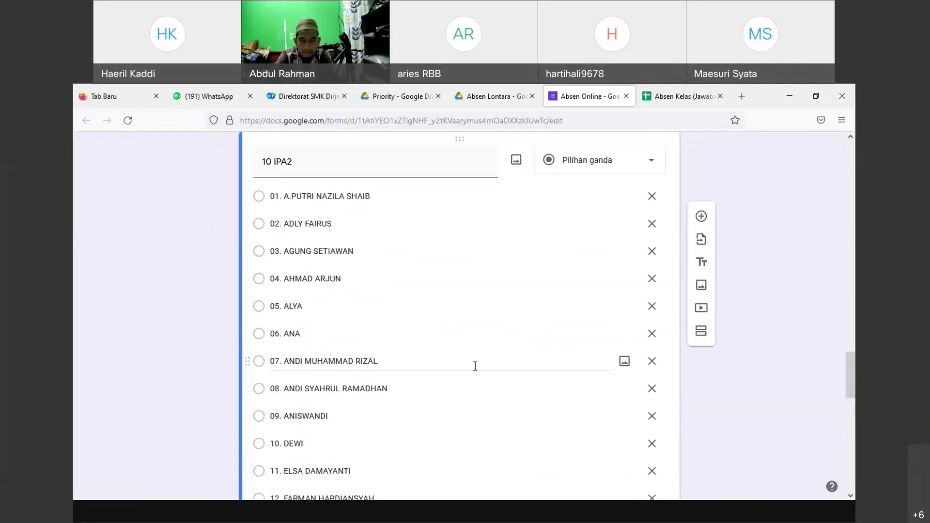
Step: Change the 10 IPA2 question's type to Drop-down and make it required
{"action": "left_click", "coordinate": [652, 163]}
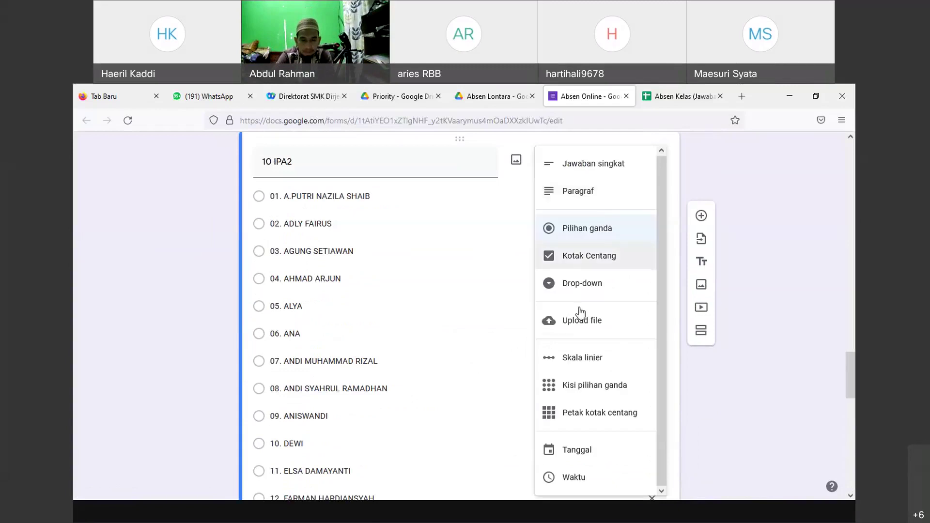
{"action": "left_click", "coordinate": [580, 287]}
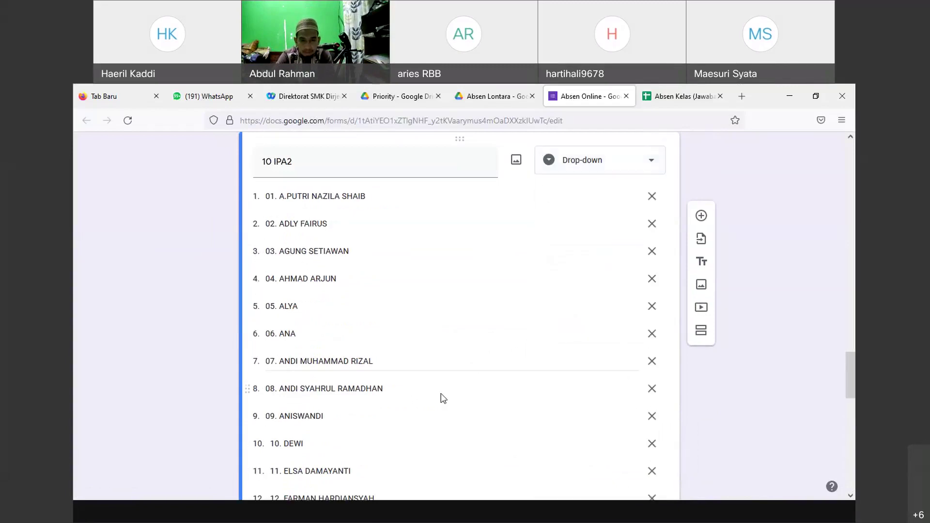
{"action": "scroll", "coordinate": [465, 414], "scroll_direction": "down", "scroll_amount": 6}
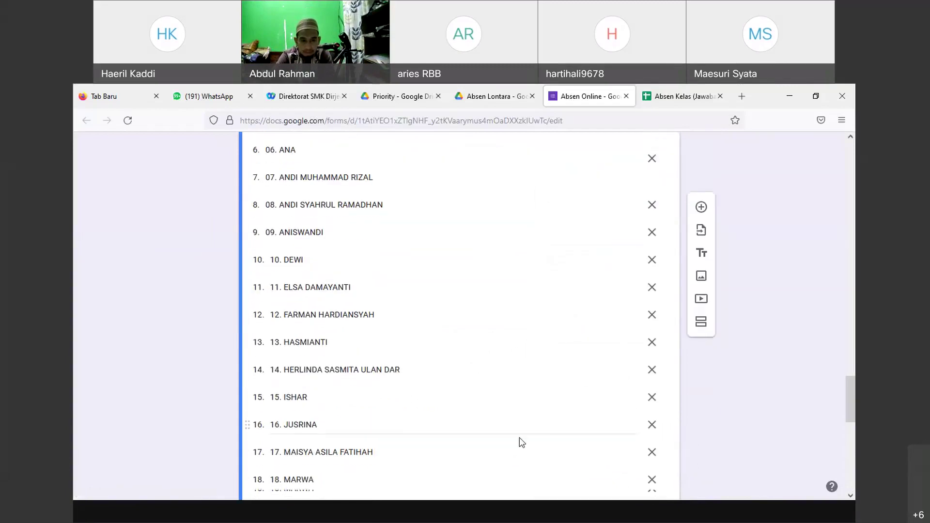
{"action": "scroll", "coordinate": [560, 436], "scroll_direction": "down", "scroll_amount": 8}
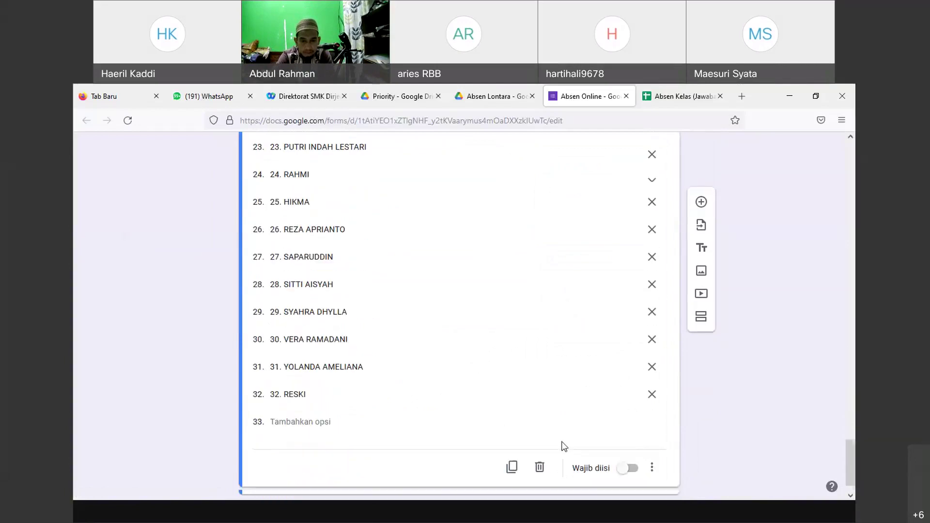
{"action": "left_click", "coordinate": [652, 444]}
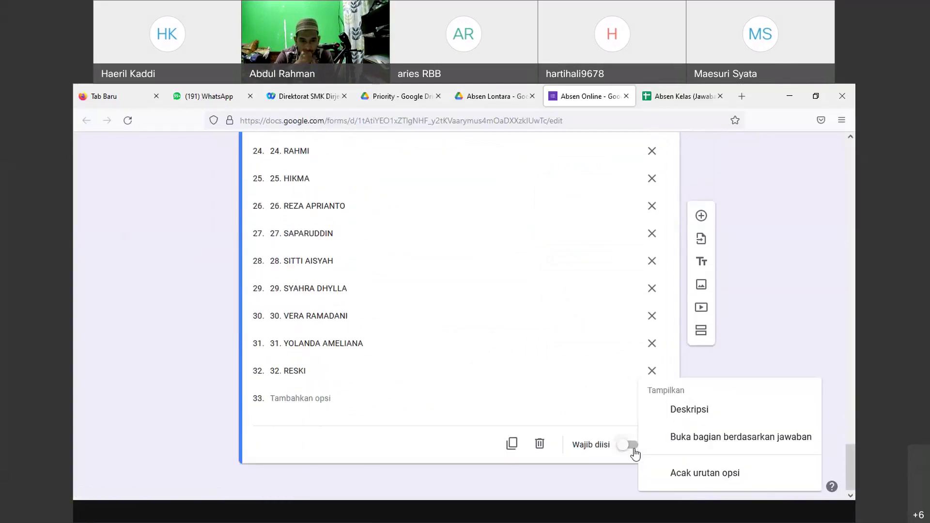
{"action": "left_click", "coordinate": [635, 455]}
{"action": "left_click", "coordinate": [632, 449]}
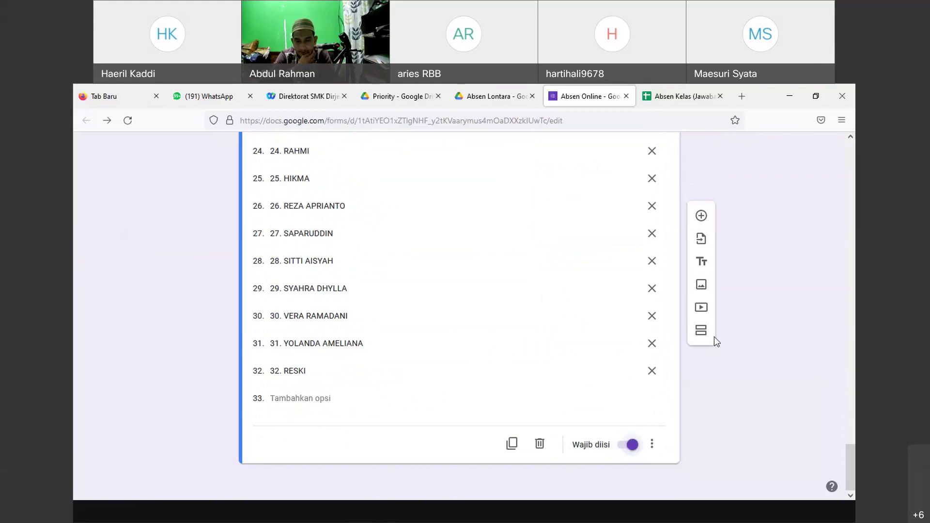
Step: Add a fourth section after the 10 IPA2 question and title it "Kelas 10 IPA3"
{"action": "left_click", "coordinate": [702, 331]}
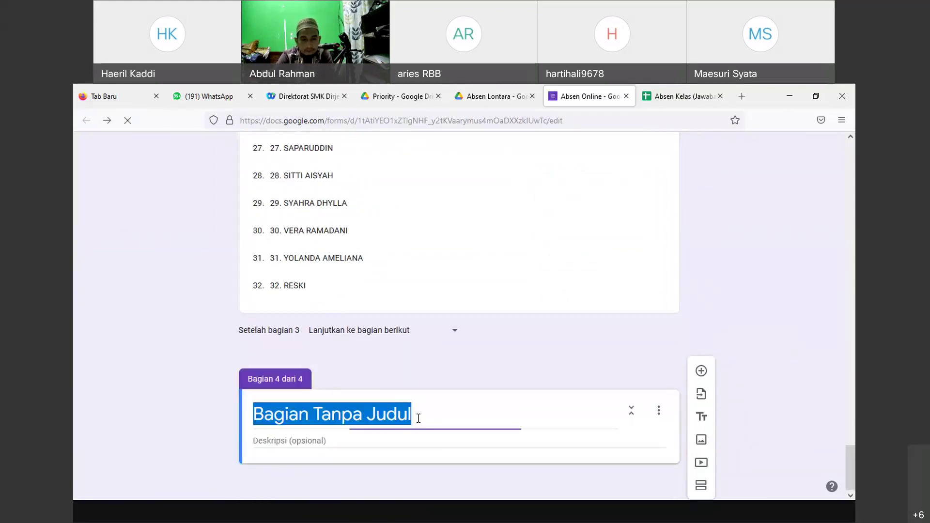
{"action": "type", "text": "10 IPA"}
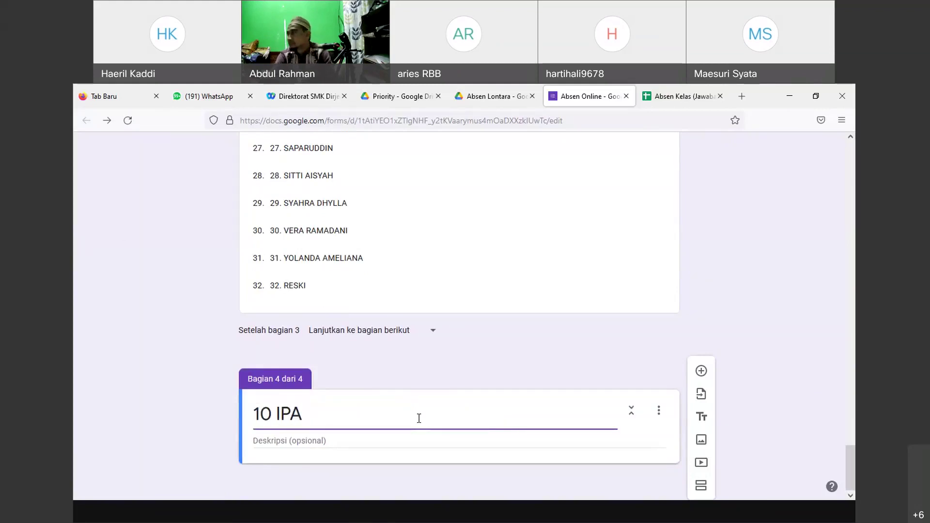
{"action": "type", "text": "3"}
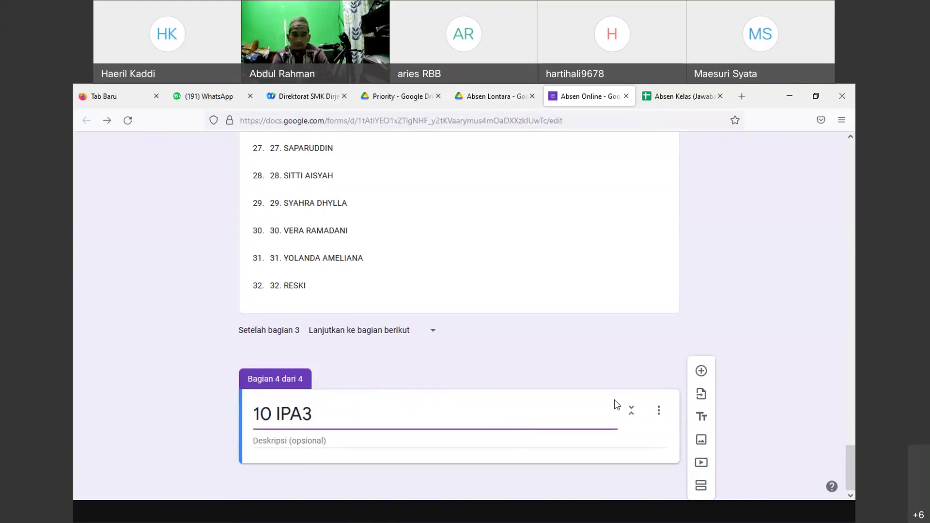
{"action": "key", "text": "BackSpace"}
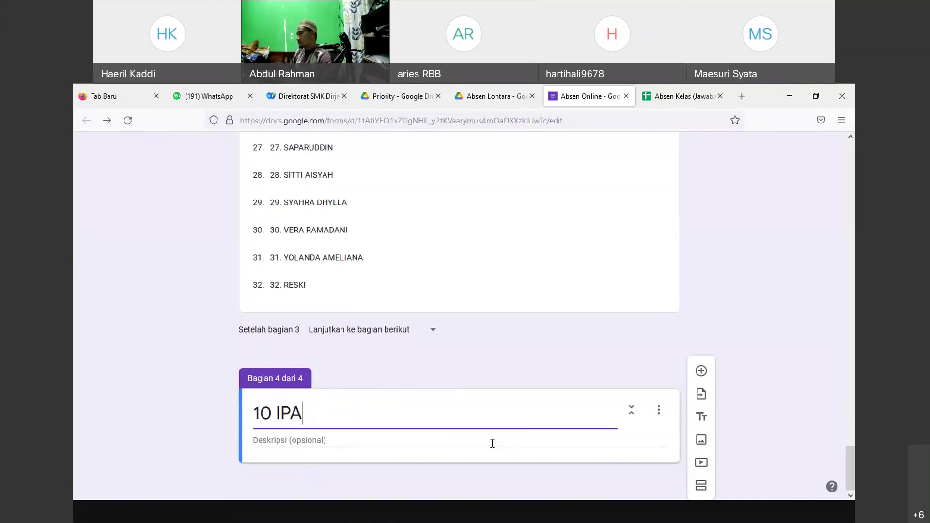
{"action": "key", "text": "BackSpace"}
{"action": "key", "text": "BackSpace"}
{"action": "key", "text": "BackSpace"}
{"action": "key", "text": "BackSpace"}
{"action": "key", "text": "BackSpace"}
{"action": "key", "text": "BackSpace"}
{"action": "type", "text": "Kelas"}
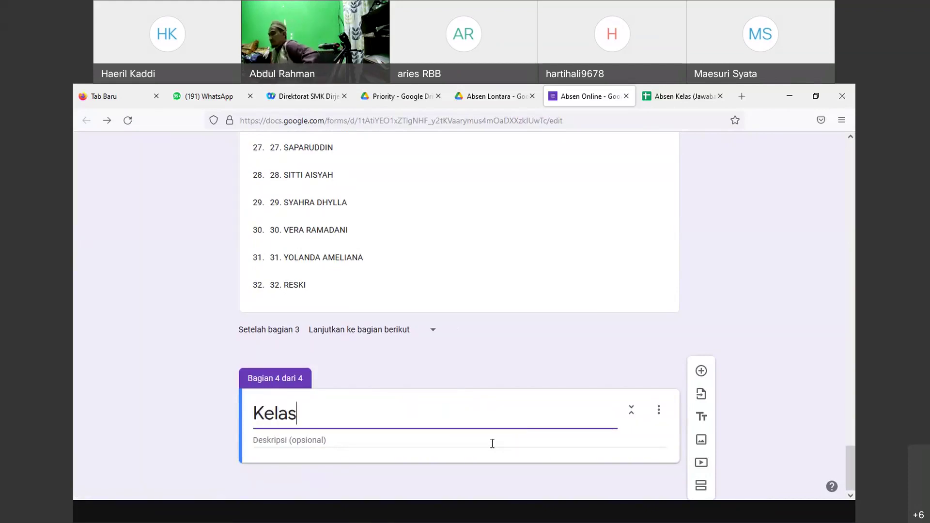
{"action": "type", "text": " 10 "}
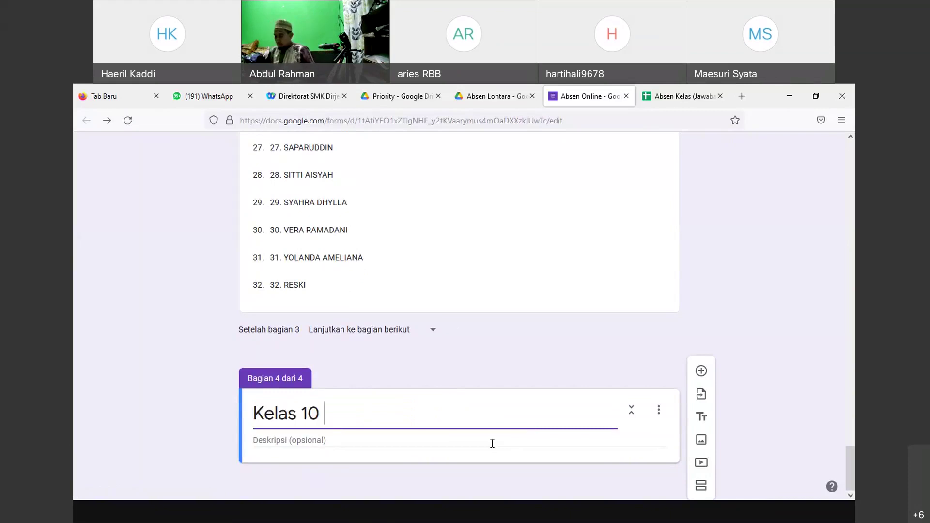
{"action": "type", "text": "IPA3"}
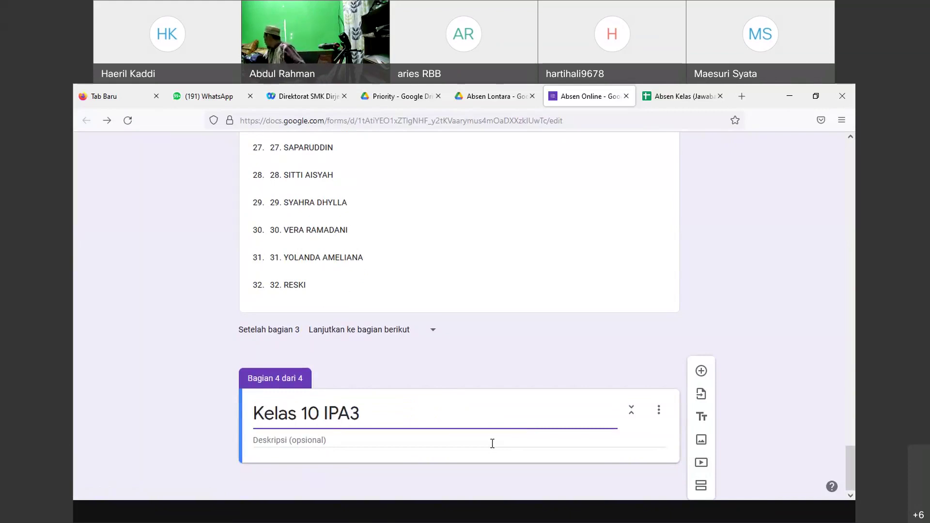
Step: Add a question titled "10 IPA3" to the Kelas 10 IPA3 section
{"action": "scroll", "coordinate": [410, 418], "scroll_direction": "up", "scroll_amount": 1}
{"action": "scroll", "coordinate": [450, 422], "scroll_direction": "down", "scroll_amount": 1}
{"action": "scroll", "coordinate": [557, 426], "scroll_direction": "up", "scroll_amount": 1}
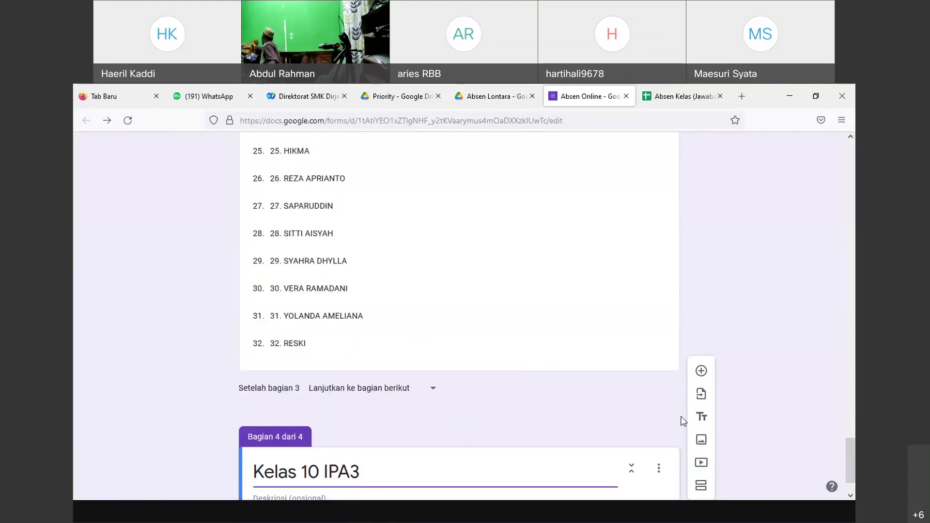
{"action": "left_click", "coordinate": [702, 371]}
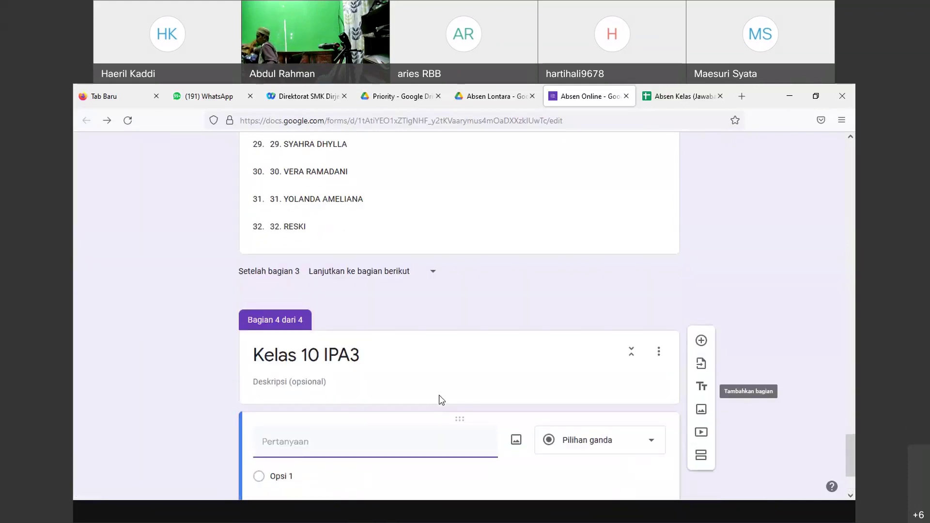
{"action": "type", "text": "1"}
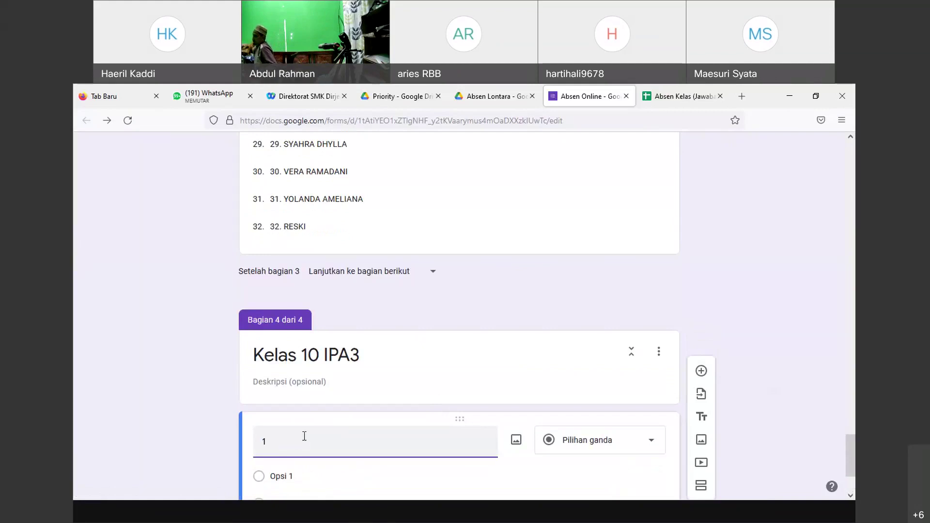
{"action": "type", "text": "0 IPA3"}
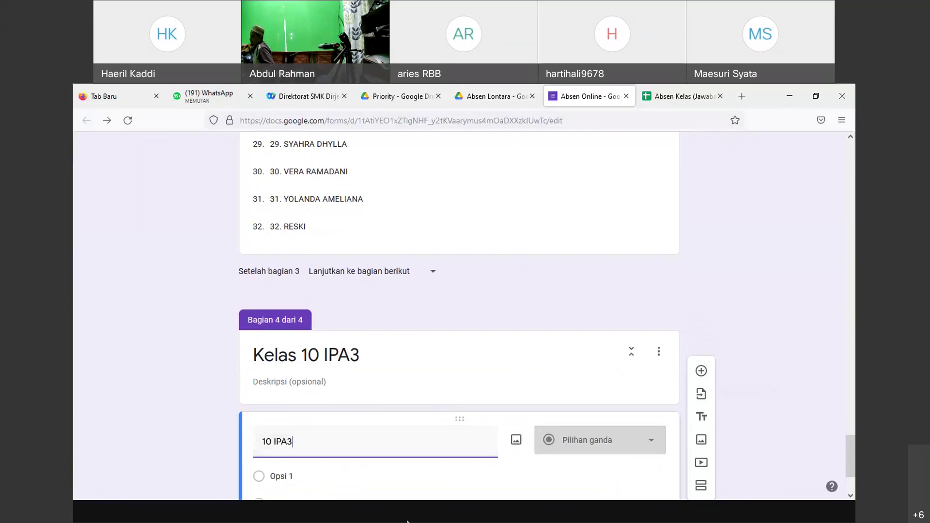
Step: Replace Opsi 1 of the 10 IPA3 question with that class's numbered student names from the Excel list and make the question required
{"action": "left_click", "coordinate": [408, 522]}
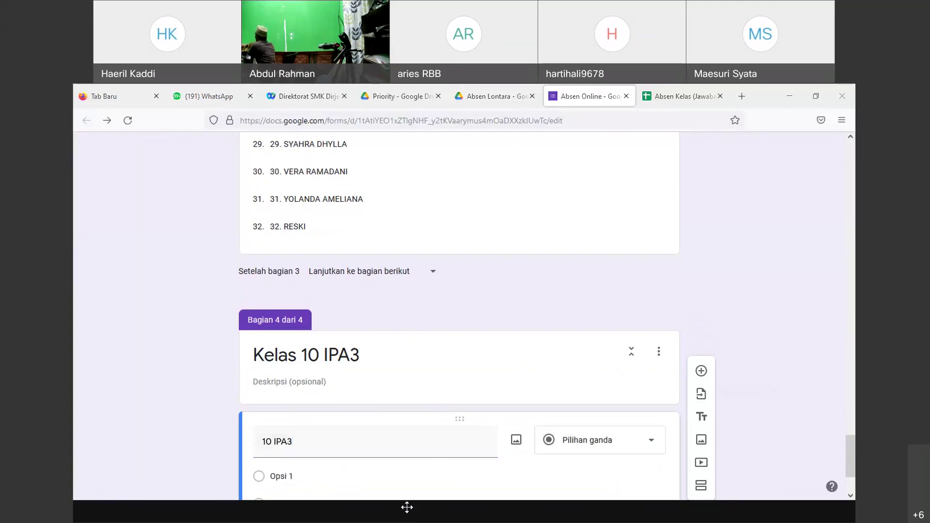
{"action": "left_click", "coordinate": [441, 453]}
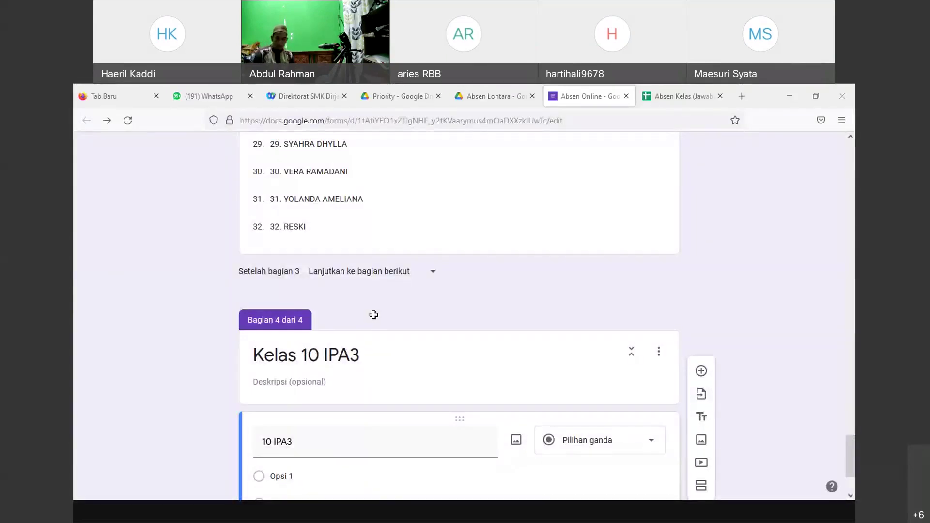
{"action": "left_click", "coordinate": [392, 505]}
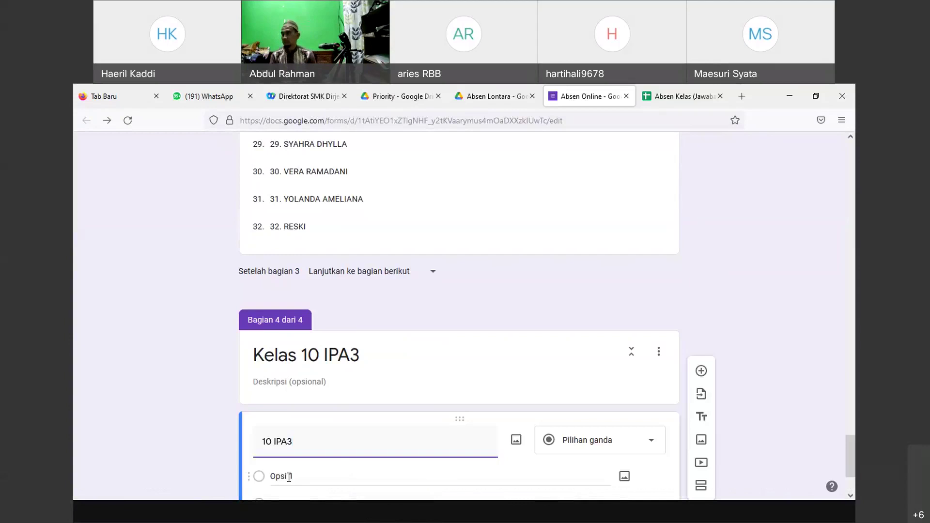
{"action": "left_click", "coordinate": [289, 476]}
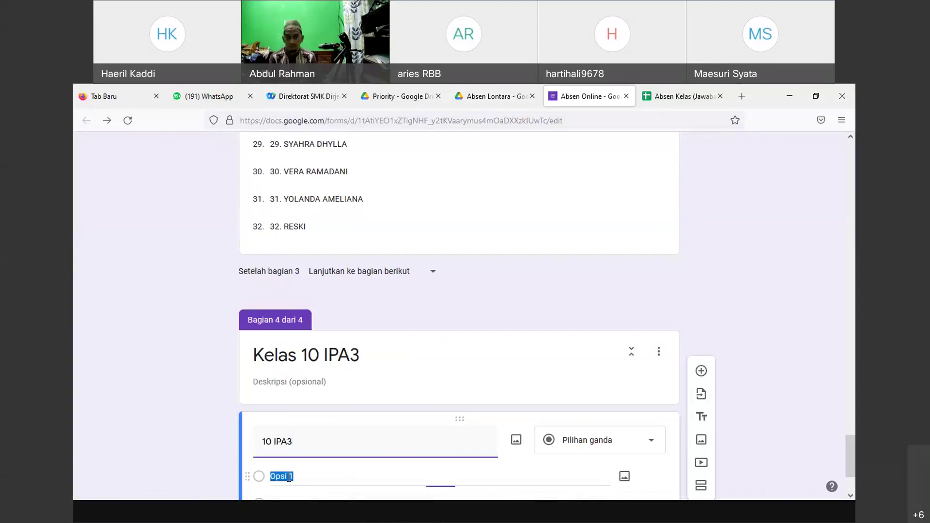
{"action": "key", "text": "ctrl+v"}
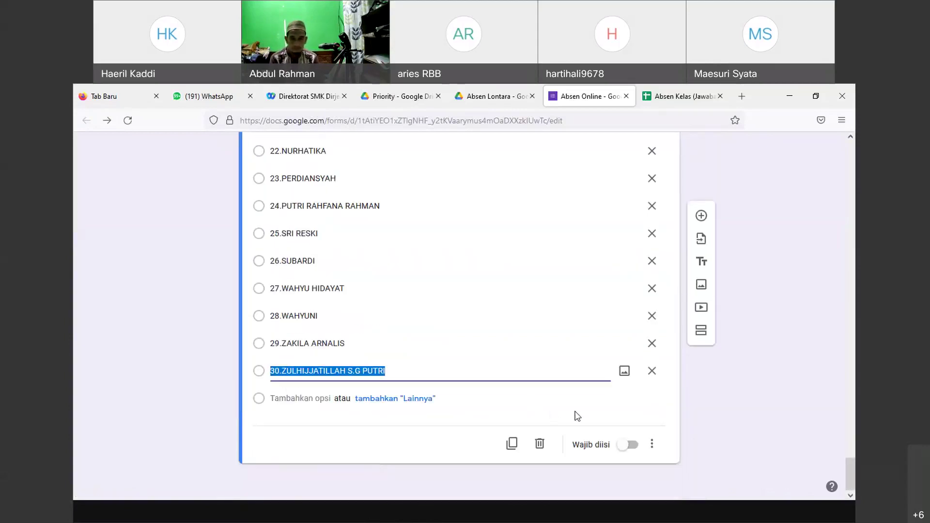
{"action": "left_click", "coordinate": [629, 445]}
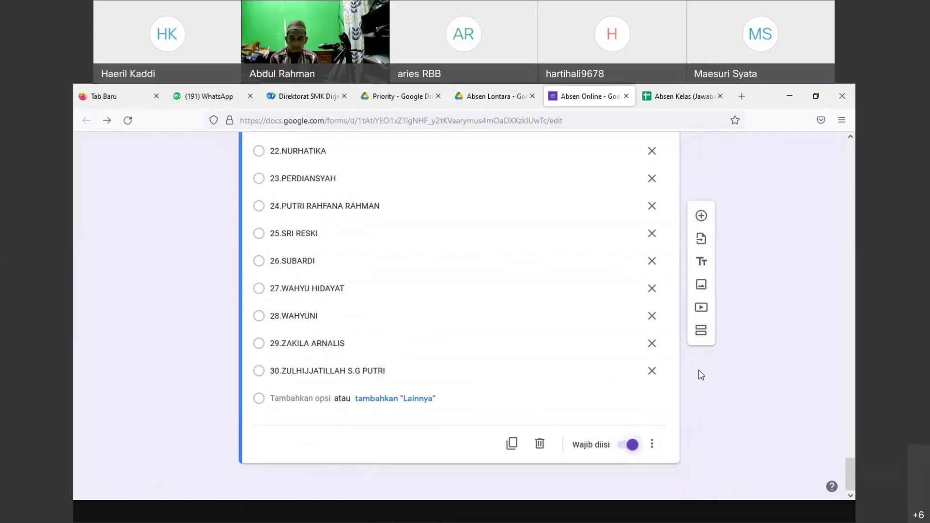
Step: Add a fifth section after the 10 IPA3 question and title it "Keterangan"
{"action": "left_click", "coordinate": [703, 334]}
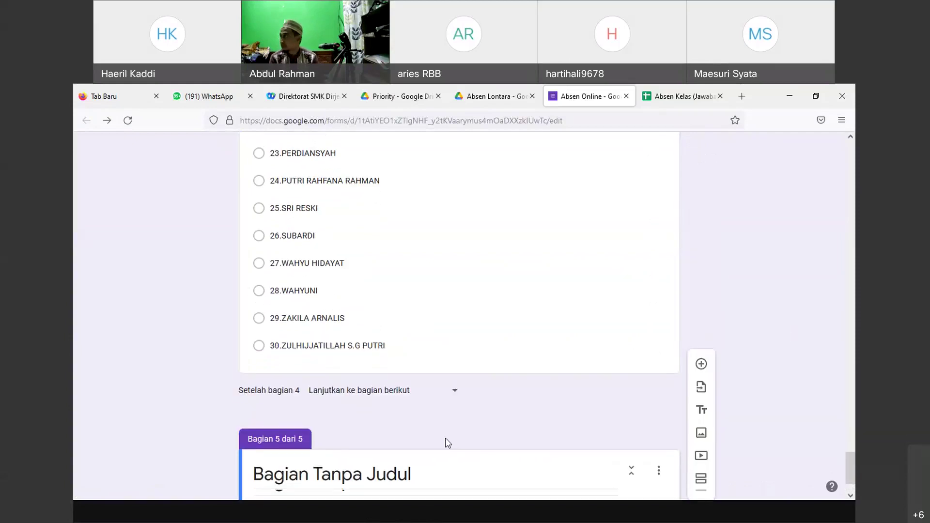
{"action": "left_click", "coordinate": [421, 415]}
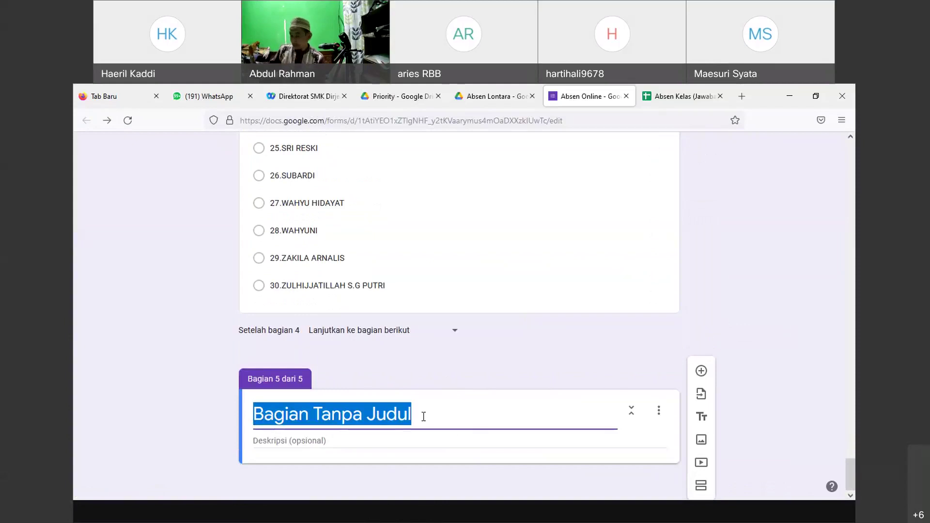
{"action": "key", "text": "BackSpace"}
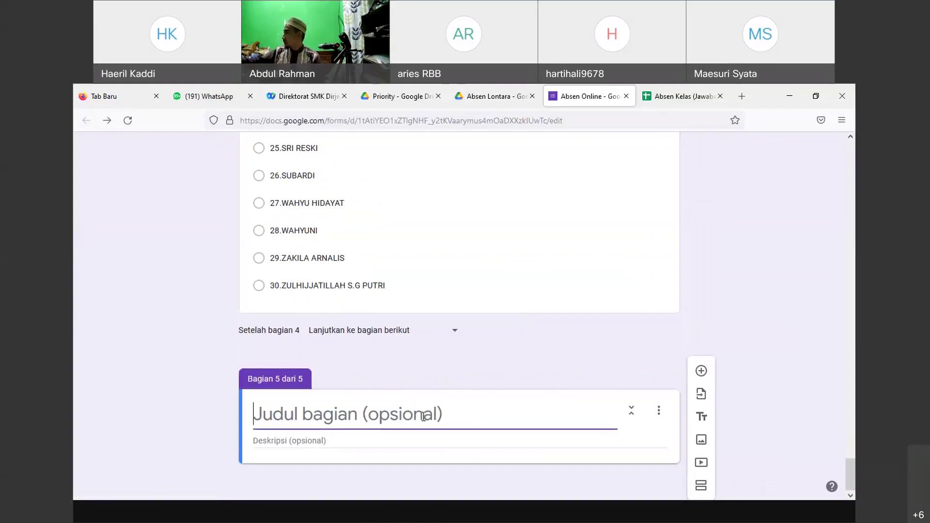
{"action": "type", "text": "Ket"}
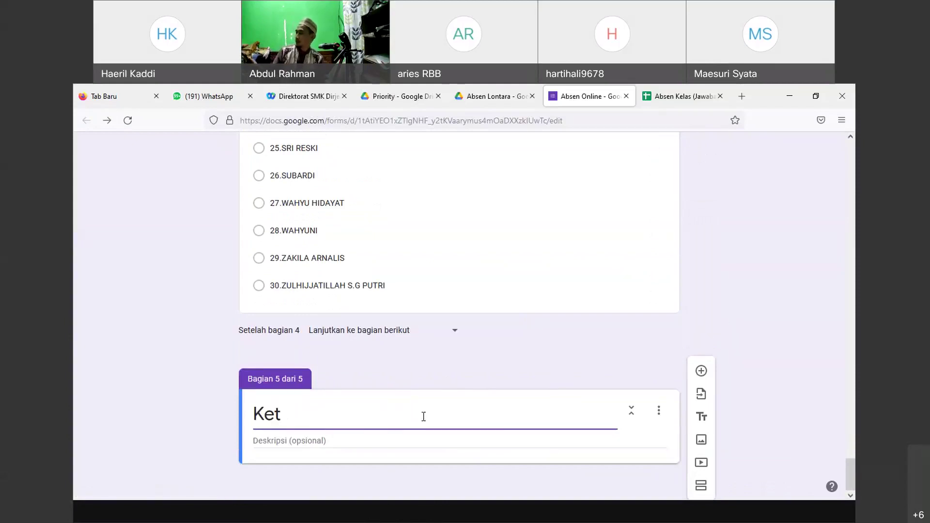
{"action": "type", "text": "erangan"}
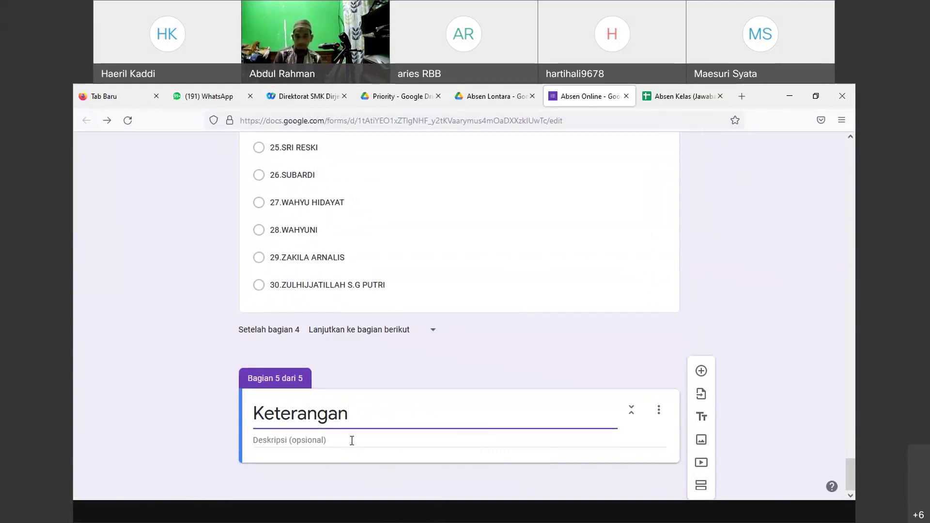
Step: Enter "H = Hadir I = Ijin S = Sakit" as the description of the Keterangan section
{"action": "left_click", "coordinate": [308, 438]}
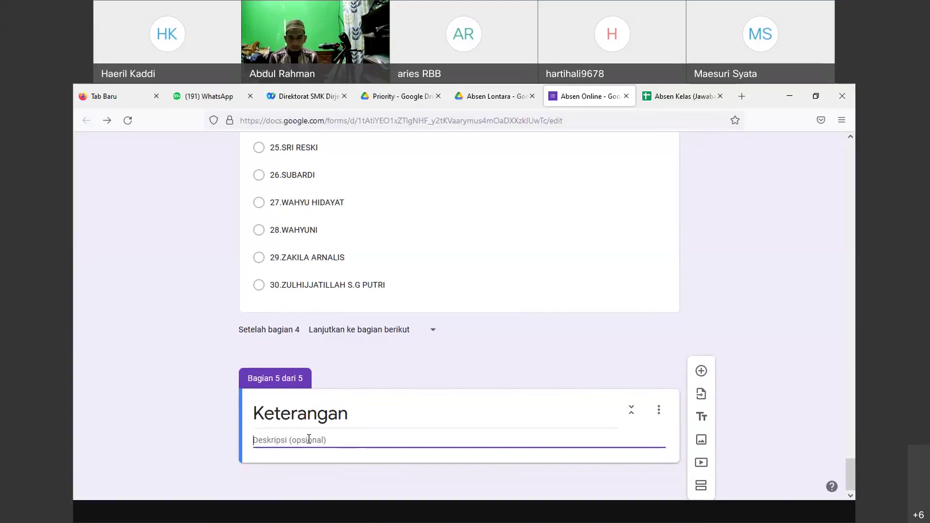
{"action": "type", "text": "H"}
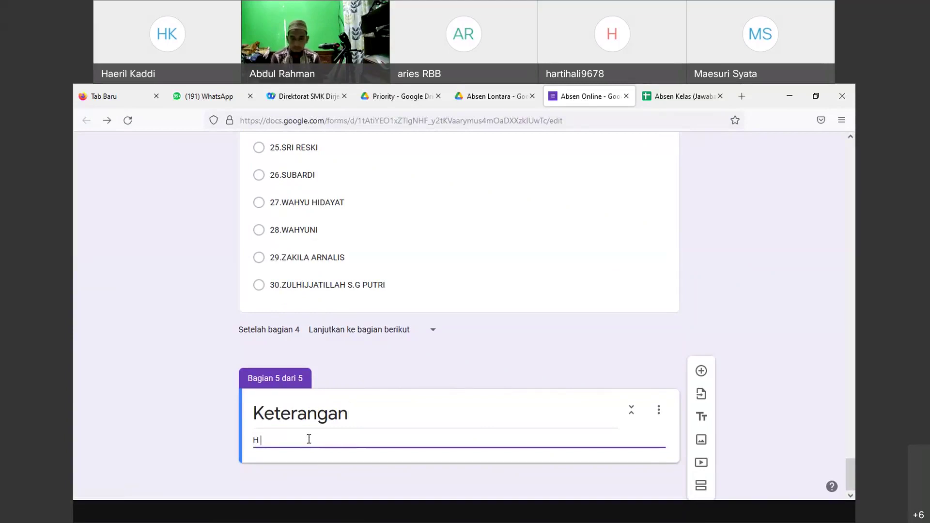
{"action": "type", "text": " = Hadir"}
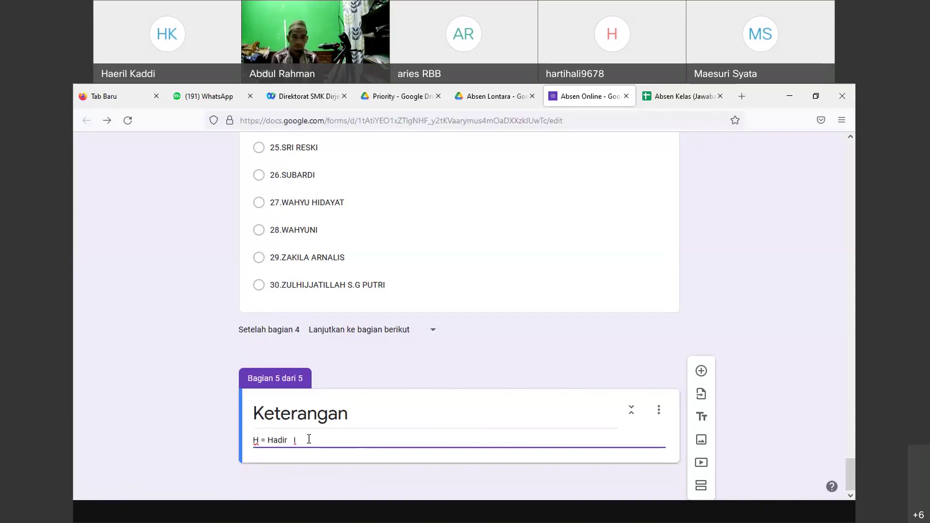
{"action": "type", "text": "I = Ij"}
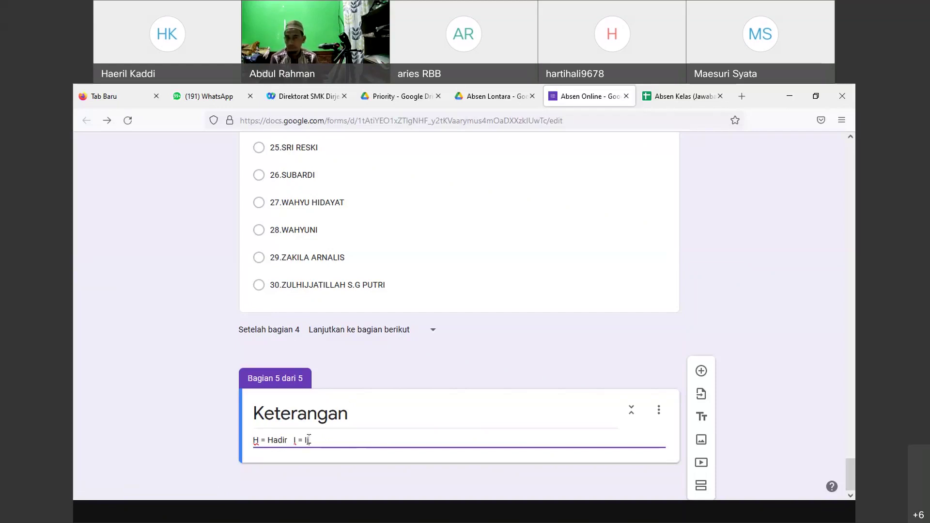
{"action": "type", "text": "in "}
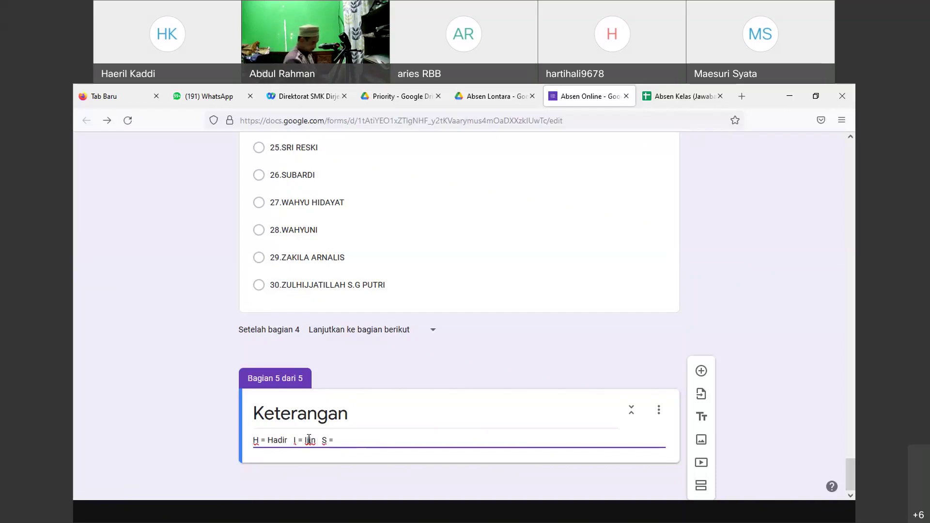
{"action": "type", "text": " S = Sakit"}
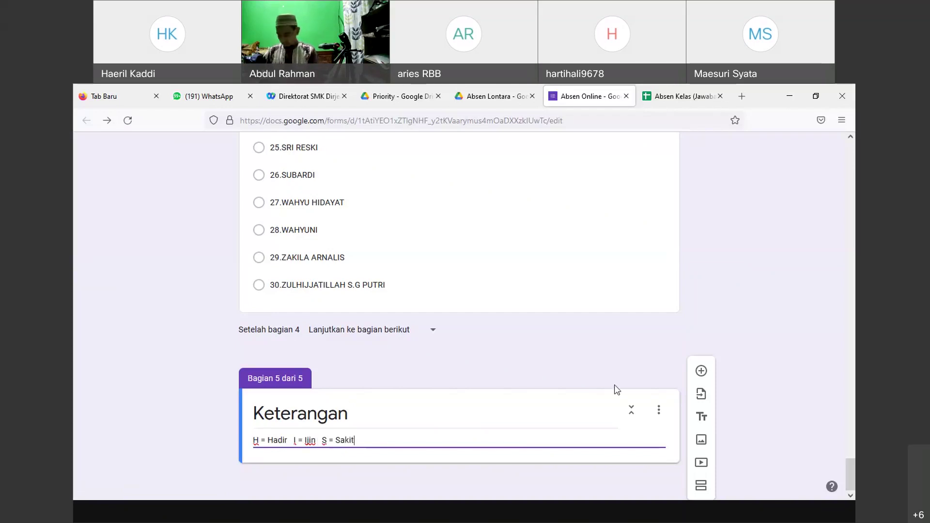
Step: Add a multiple-choice question titled "Kehadiran" to the Keterangan section with the options Hadir and Ijin
{"action": "left_click", "coordinate": [700, 370]}
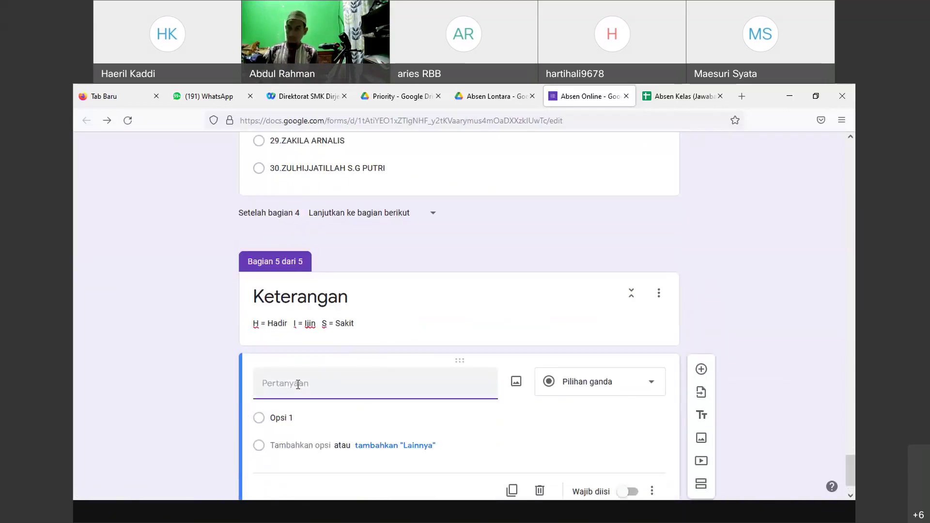
{"action": "type", "text": "Kehadiran"}
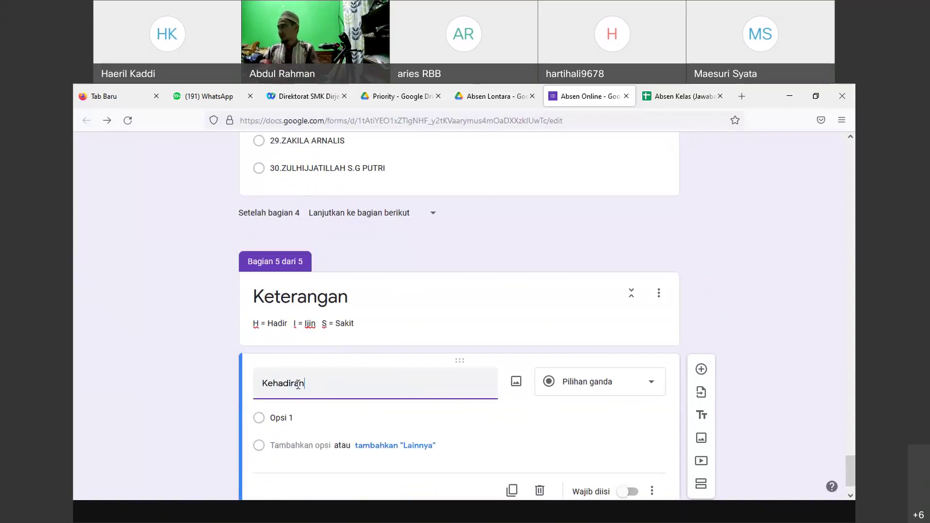
{"action": "left_click", "coordinate": [296, 417]}
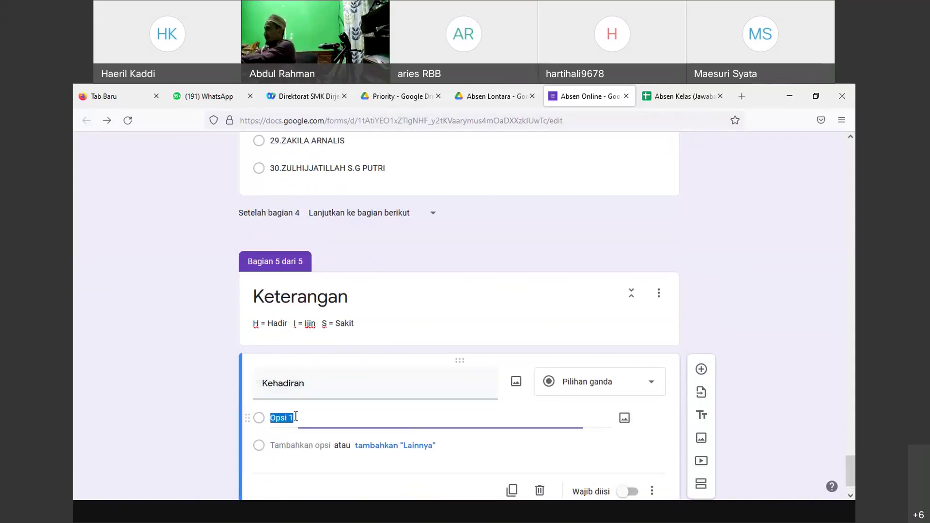
{"action": "type", "text": "Had"}
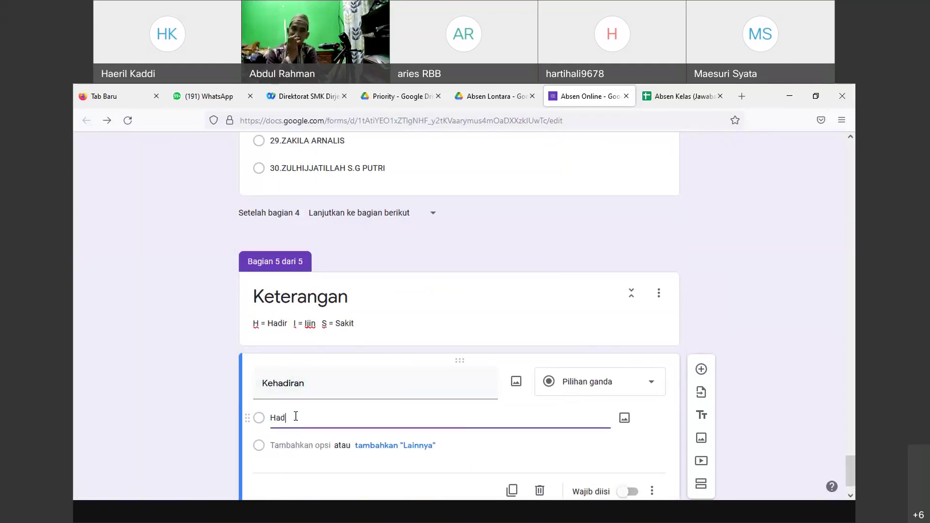
{"action": "type", "text": "ir"}
{"action": "key", "text": "Return"}
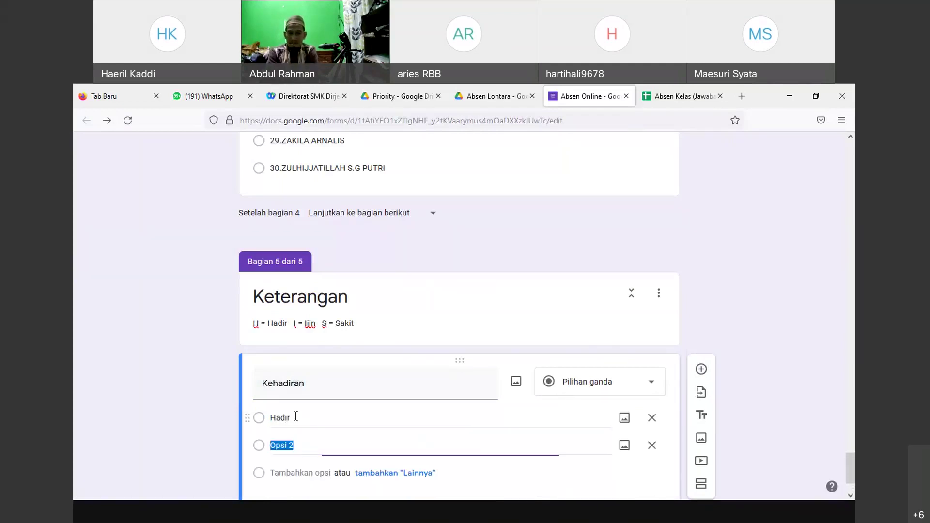
{"action": "type", "text": "Ijin"}
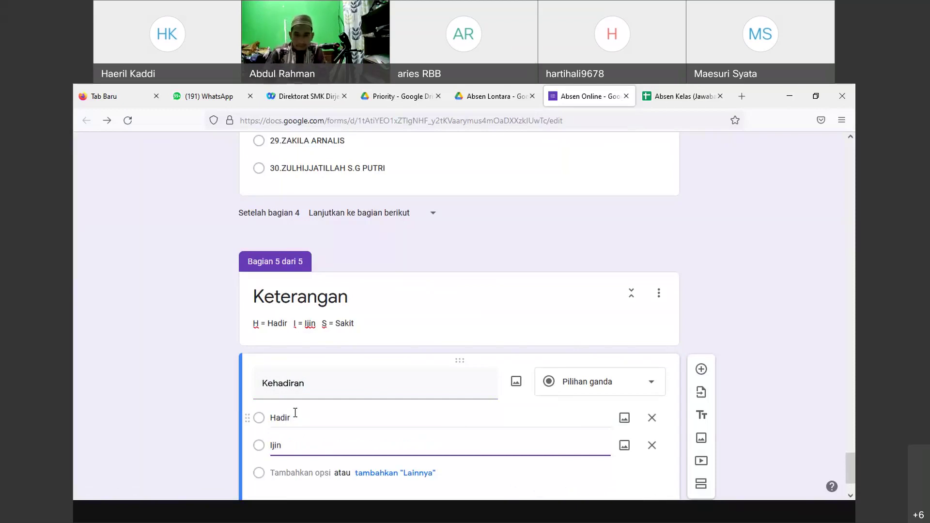
Step: Change the Kehadiran question's options to H, I and S, and make the question required
{"action": "left_click", "coordinate": [295, 414]}
{"action": "type", "text": "H"}
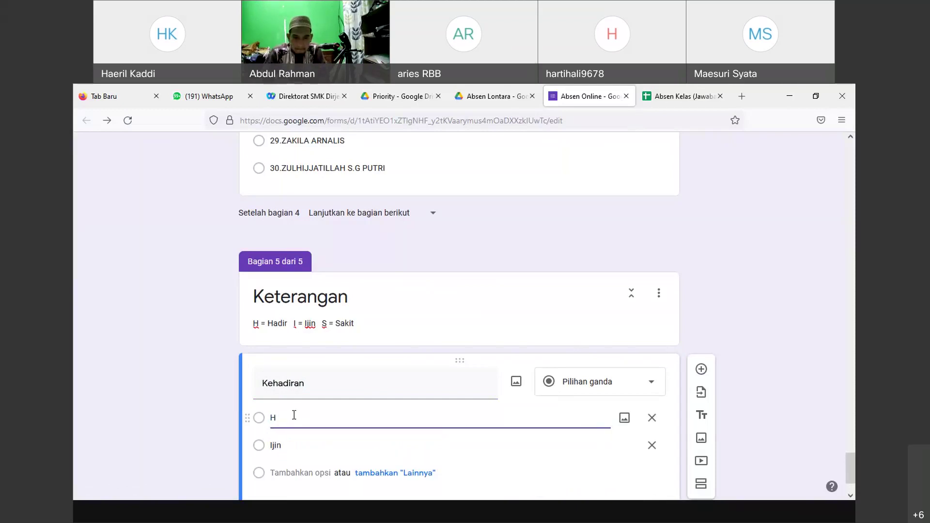
{"action": "left_click", "coordinate": [281, 444]}
{"action": "type", "text": "I"}
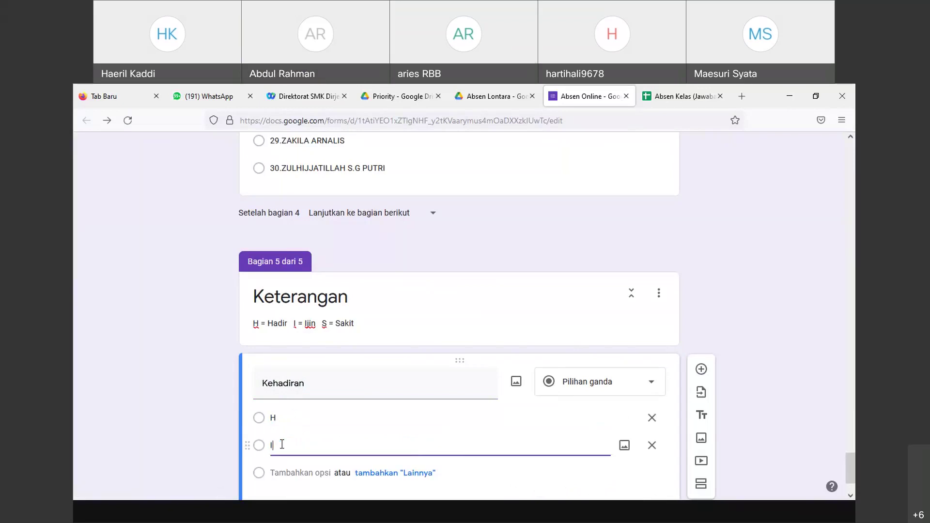
{"action": "left_click", "coordinate": [274, 472]}
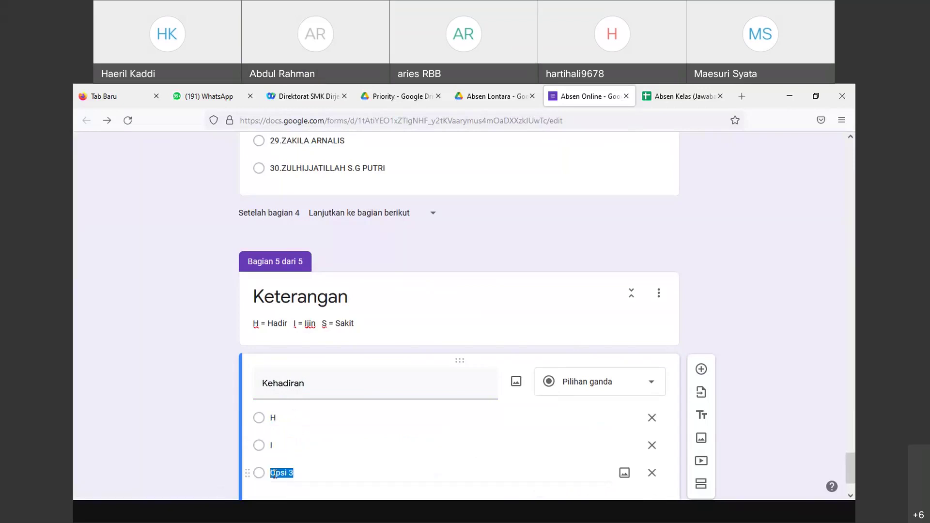
{"action": "type", "text": "S"}
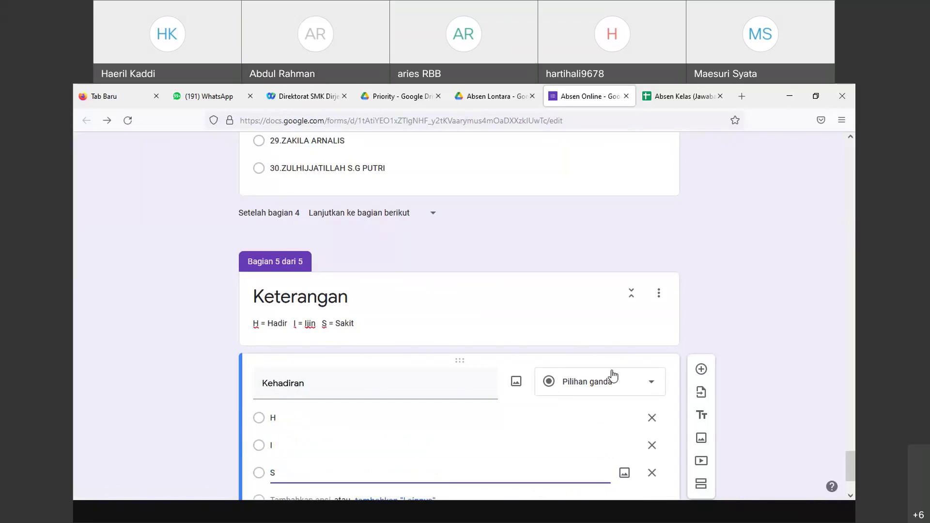
{"action": "scroll", "coordinate": [609, 374], "scroll_direction": "down", "scroll_amount": 2}
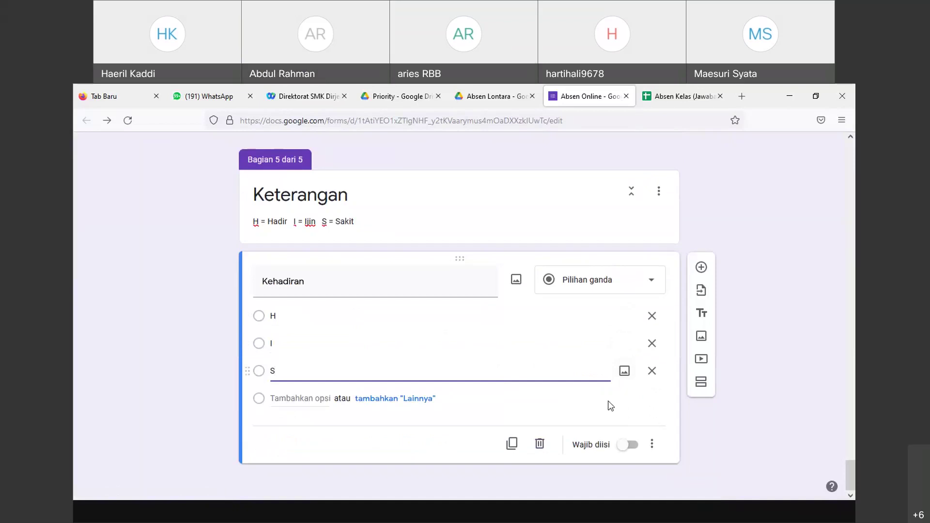
{"action": "left_click", "coordinate": [635, 446]}
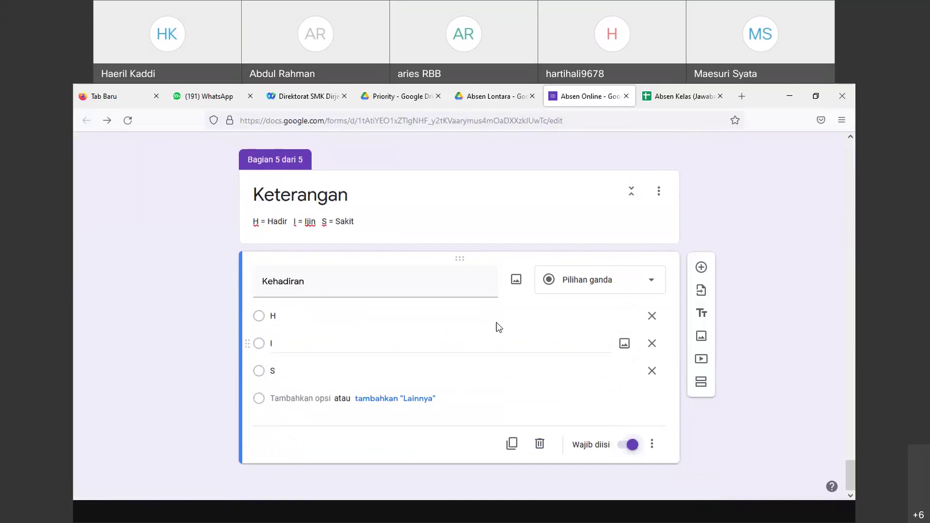
Step: Make the Pilih Kelas question in the first section required and enable opening sections based on its answer
{"action": "scroll", "coordinate": [485, 347], "scroll_direction": "up", "scroll_amount": 5}
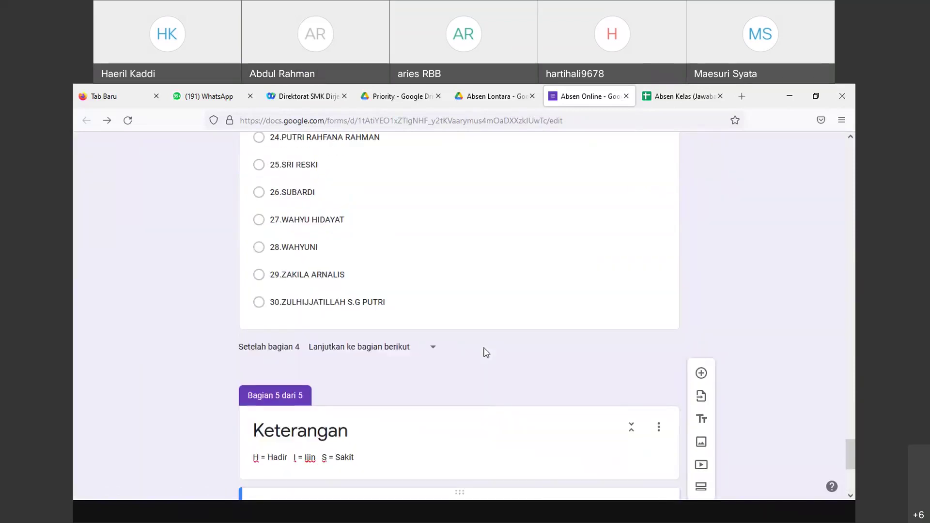
{"action": "scroll", "coordinate": [486, 352], "scroll_direction": "up", "scroll_amount": 15}
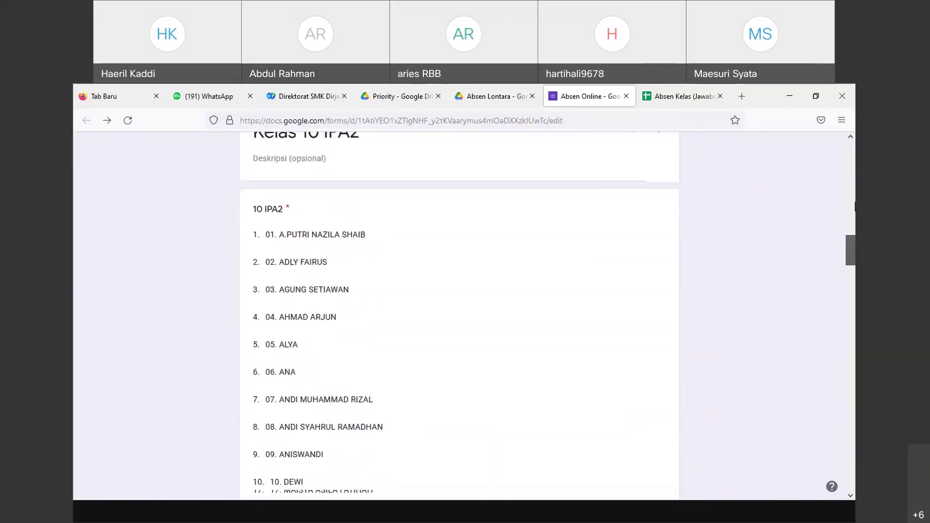
{"action": "scroll", "coordinate": [475, 314], "scroll_direction": "up", "scroll_amount": 10}
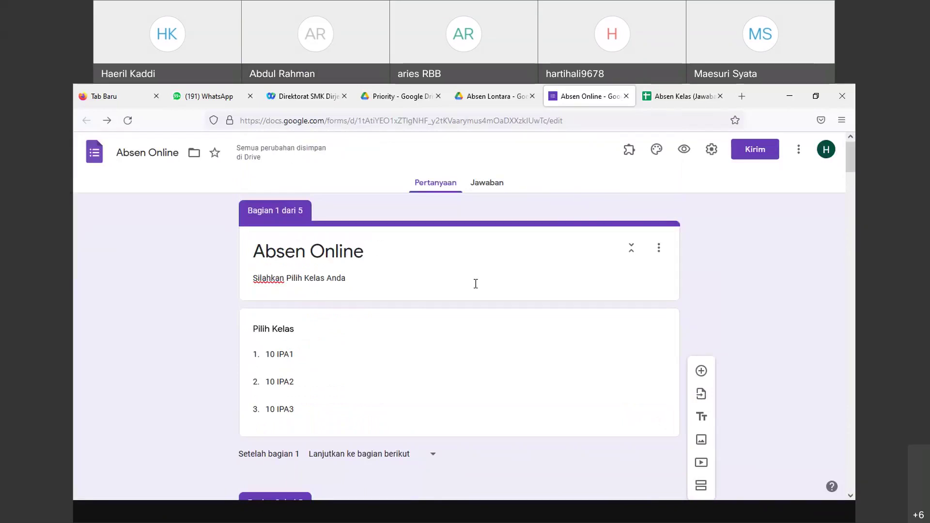
{"action": "scroll", "coordinate": [422, 349], "scroll_direction": "down", "scroll_amount": 1}
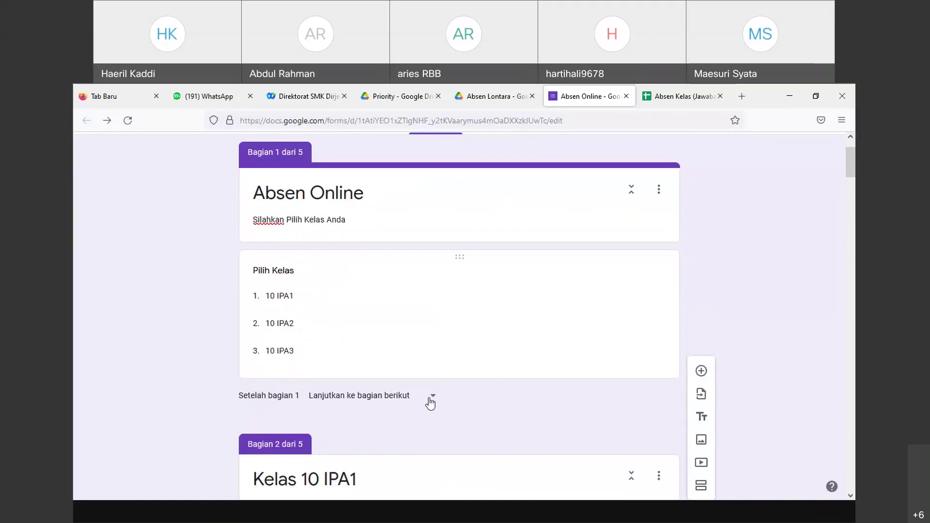
{"action": "left_click", "coordinate": [452, 289]}
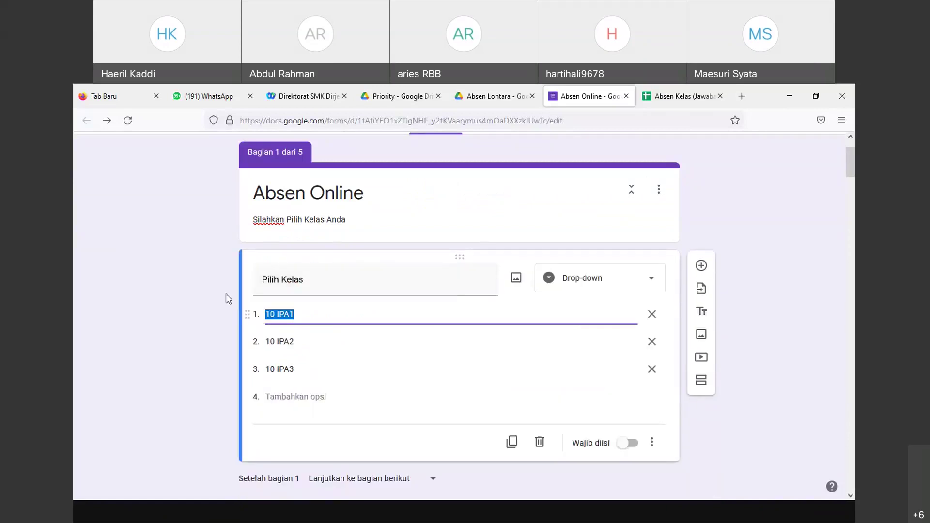
{"action": "left_click", "coordinate": [629, 444]}
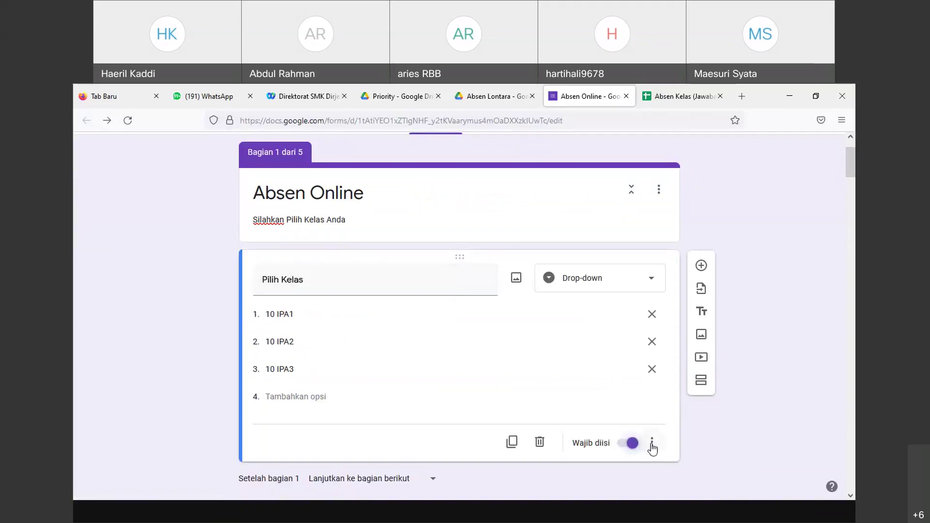
{"action": "left_click", "coordinate": [652, 445]}
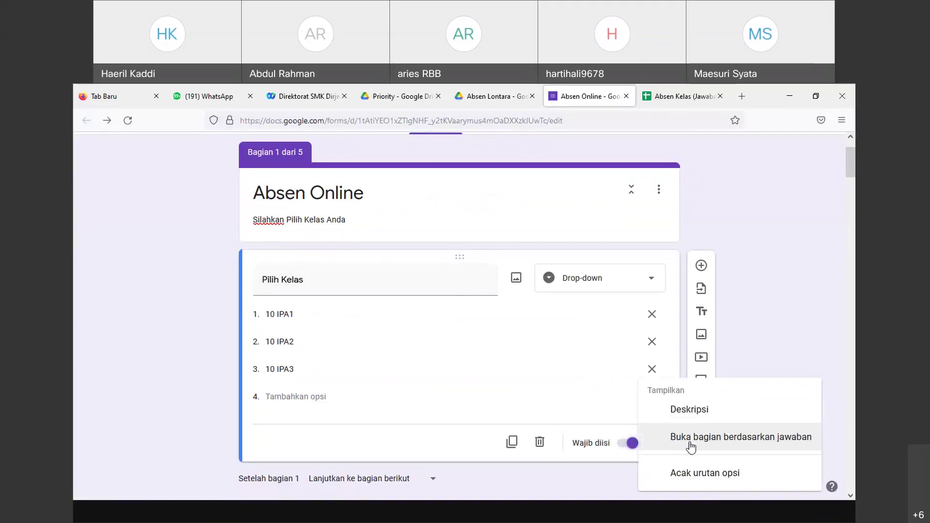
{"action": "left_click", "coordinate": [727, 441]}
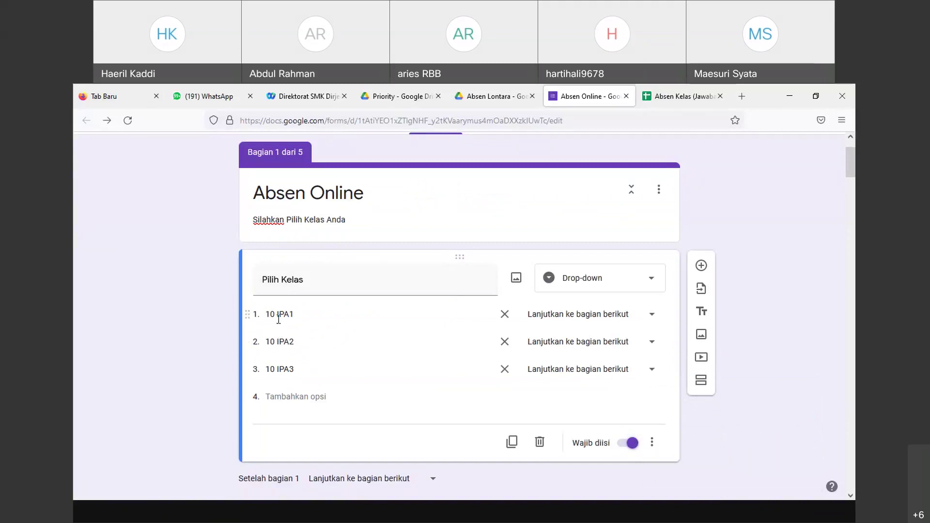
Step: Route 10 IPA1 to section 2 (Kelas 10 IPA1), 10 IPA2 to section 3 (Kelas 10 IPA2) and 10 IPA3 to section 4 (Kelas 10 IPA3)
{"action": "left_click", "coordinate": [651, 318]}
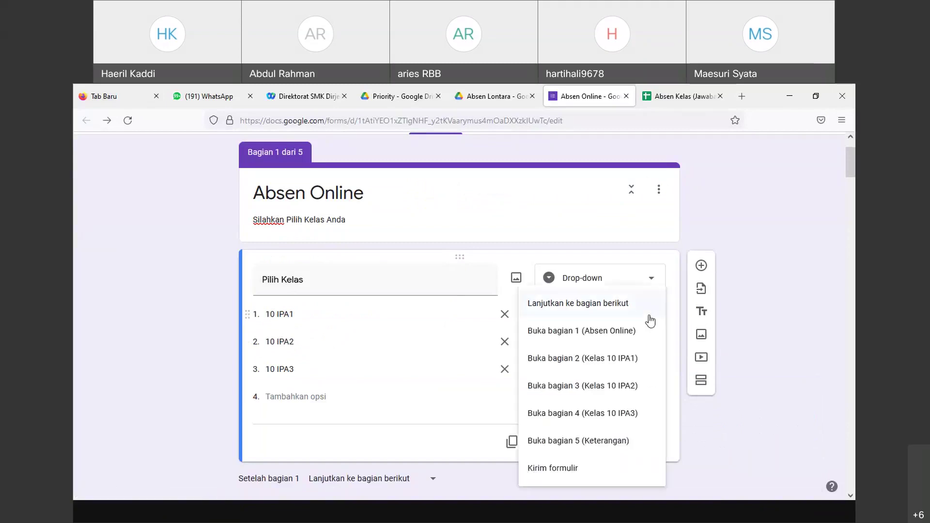
{"action": "left_click", "coordinate": [568, 361]}
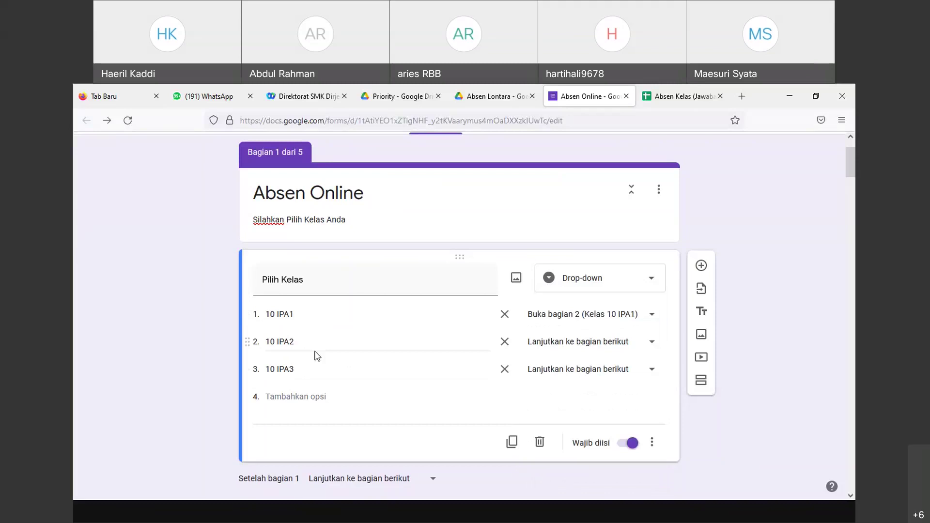
{"action": "left_click", "coordinate": [650, 345]}
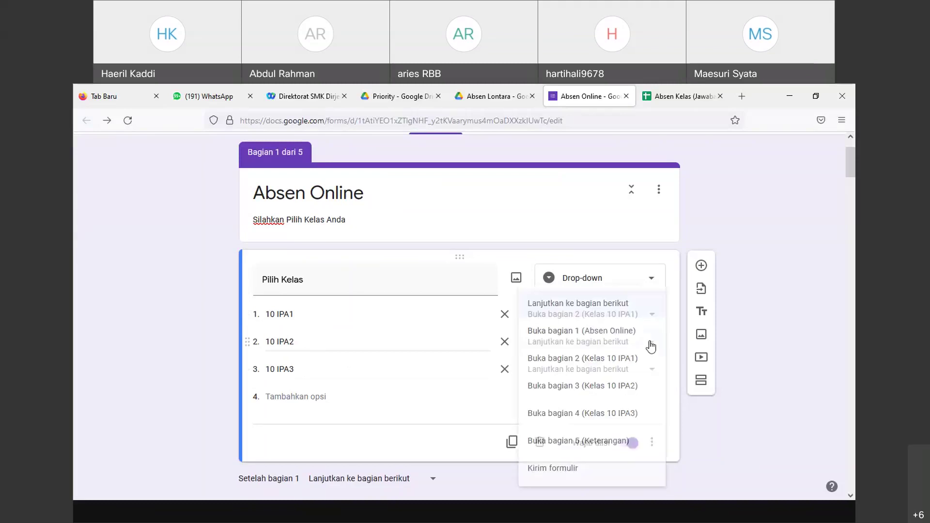
{"action": "left_click", "coordinate": [590, 390]}
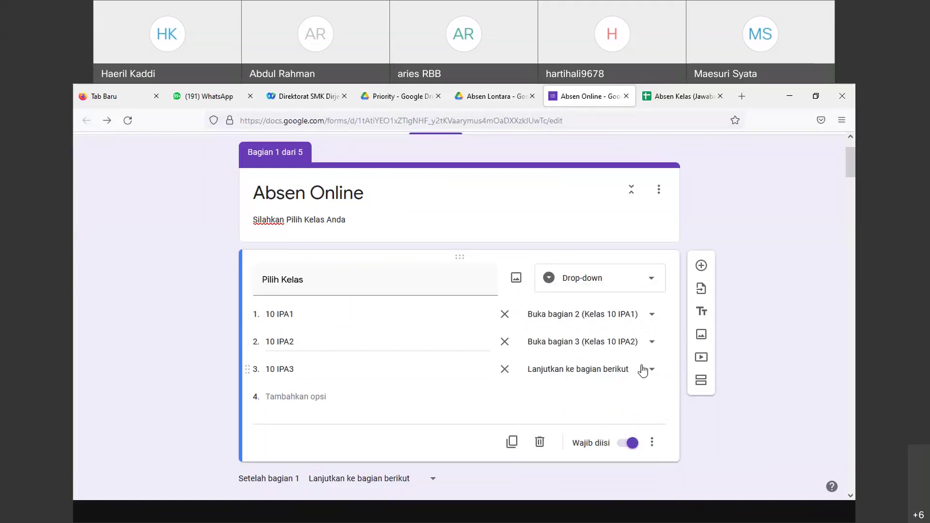
{"action": "left_click", "coordinate": [651, 370]}
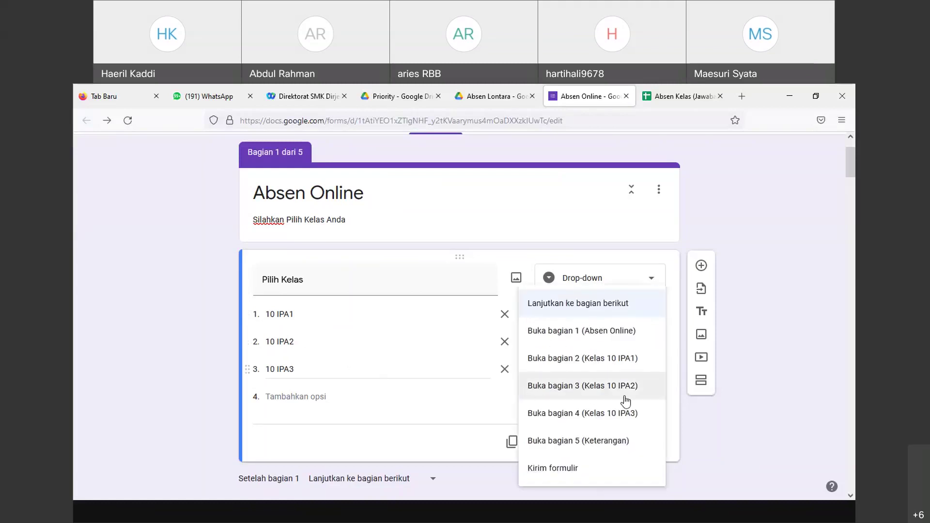
{"action": "left_click", "coordinate": [598, 418]}
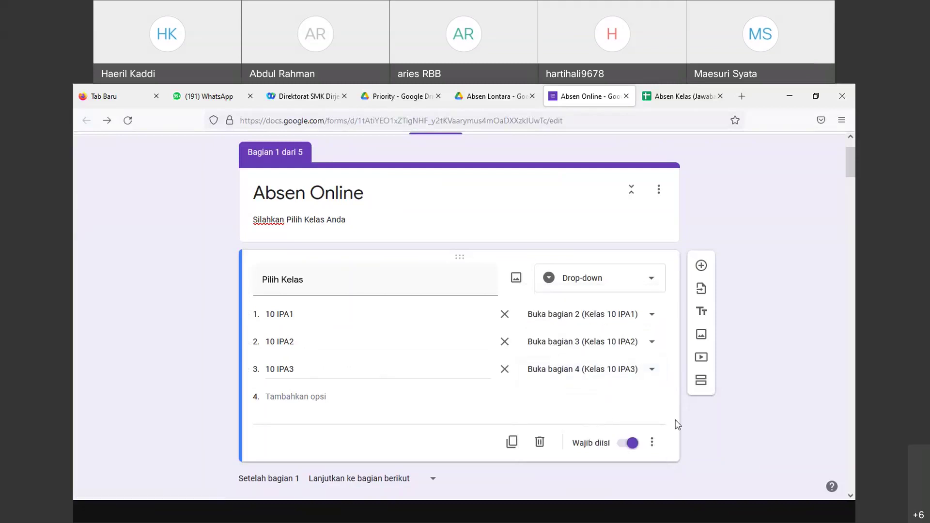
Step: Set the navigation after section 2 (Kelas 10 IPA1) to open section 5 (Keterangan)
{"action": "scroll", "coordinate": [584, 400], "scroll_direction": "down", "scroll_amount": 5}
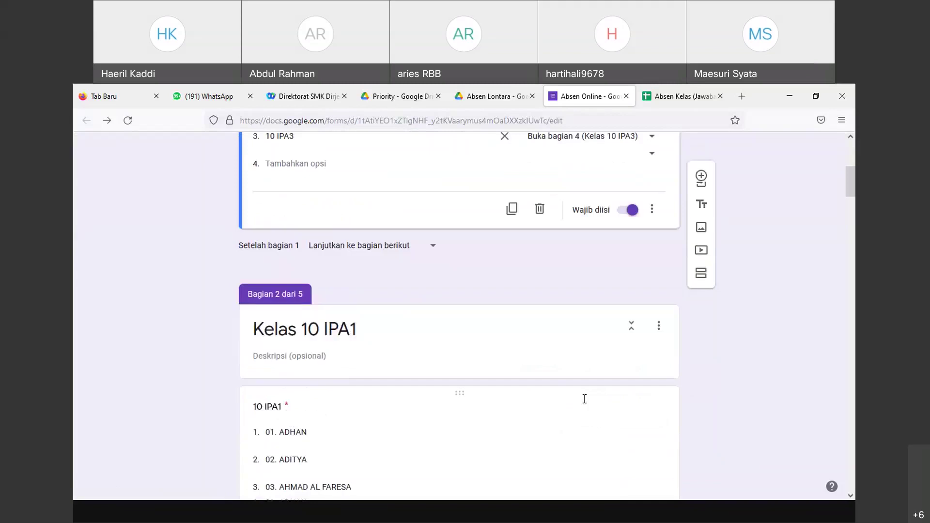
{"action": "scroll", "coordinate": [584, 398], "scroll_direction": "down", "scroll_amount": 3}
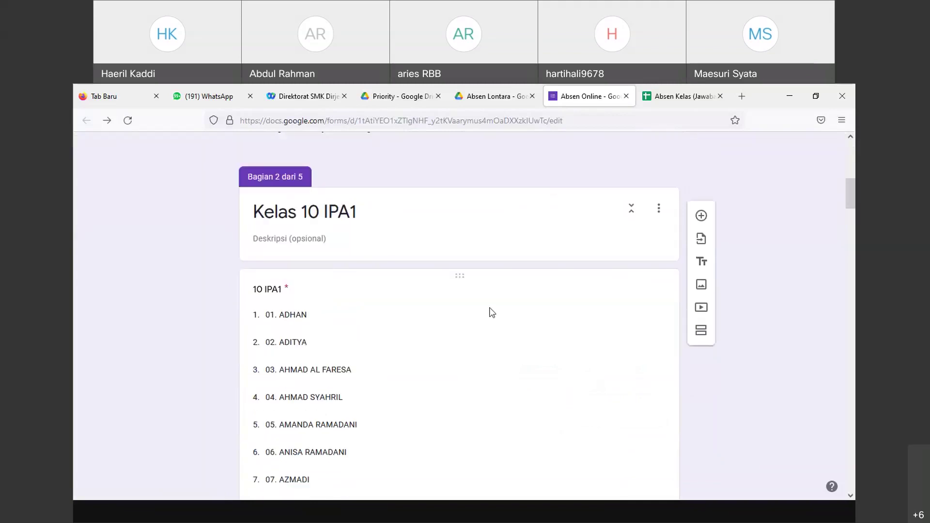
{"action": "scroll", "coordinate": [484, 312], "scroll_direction": "down", "scroll_amount": 10}
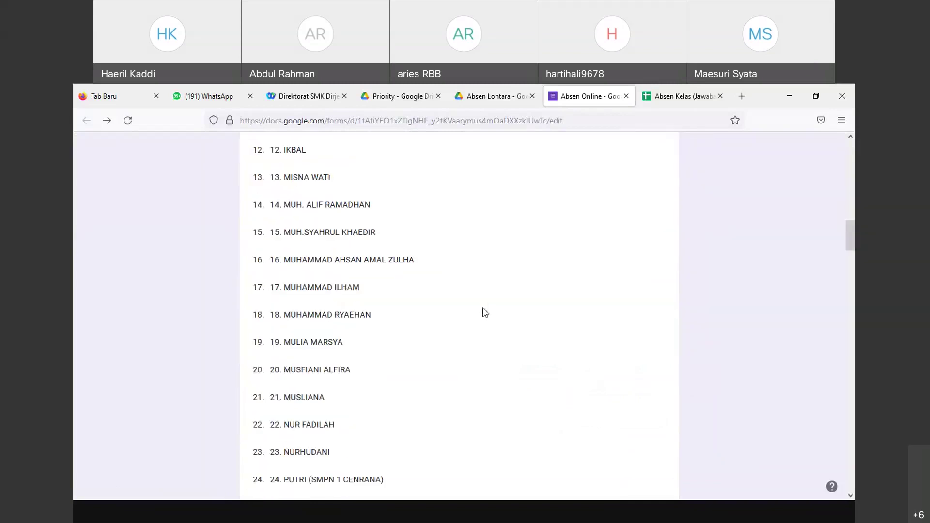
{"action": "scroll", "coordinate": [482, 309], "scroll_direction": "down", "scroll_amount": 9}
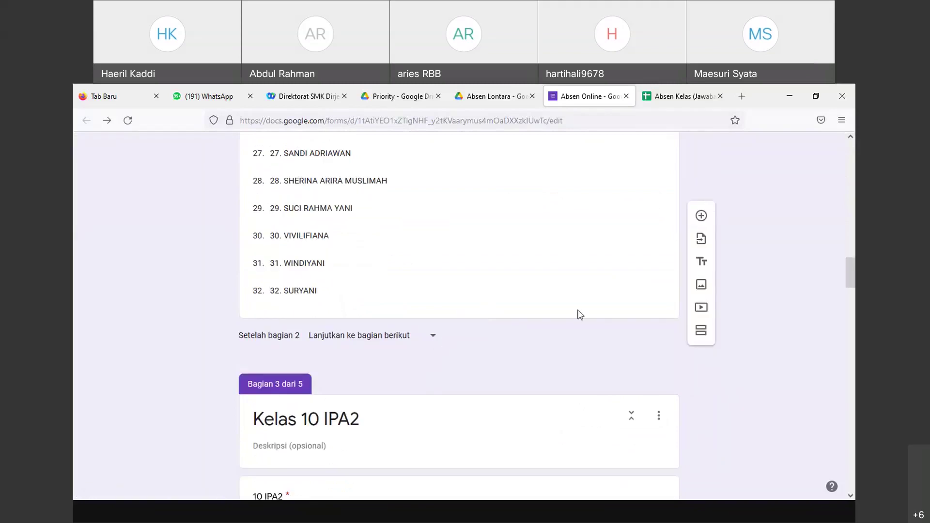
{"action": "left_click", "coordinate": [433, 340]}
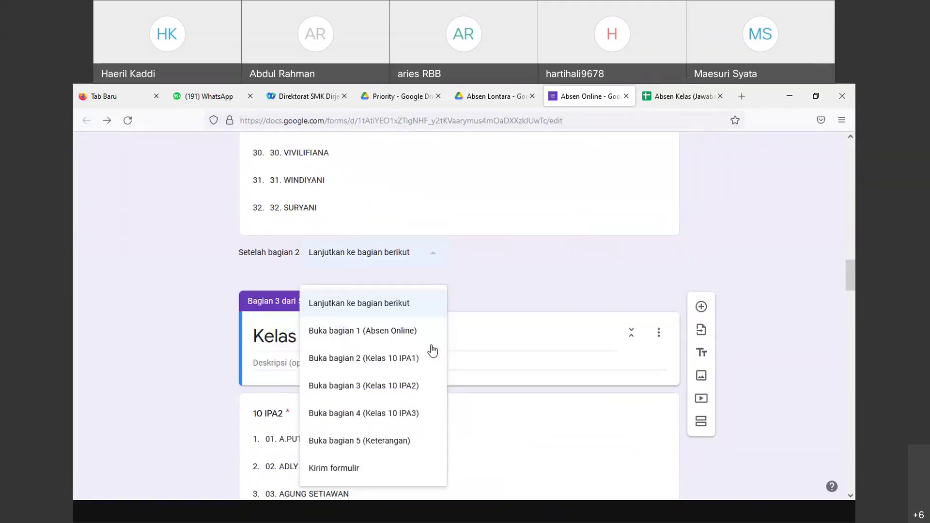
{"action": "left_click", "coordinate": [370, 442]}
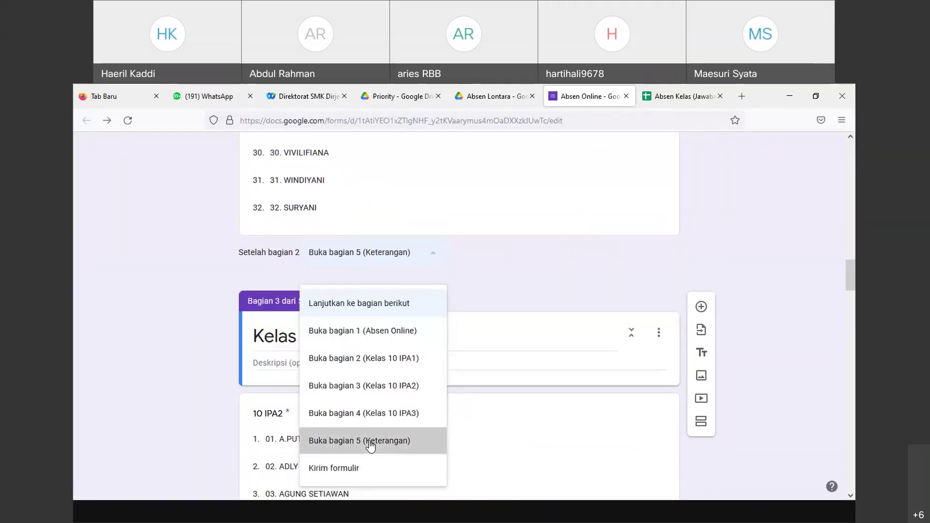
Step: Set the navigation after section 3 (Kelas 10 IPA2) to open section 5 (Keterangan)
{"action": "scroll", "coordinate": [450, 407], "scroll_direction": "down", "scroll_amount": 3}
{"action": "scroll", "coordinate": [461, 402], "scroll_direction": "down", "scroll_amount": 15}
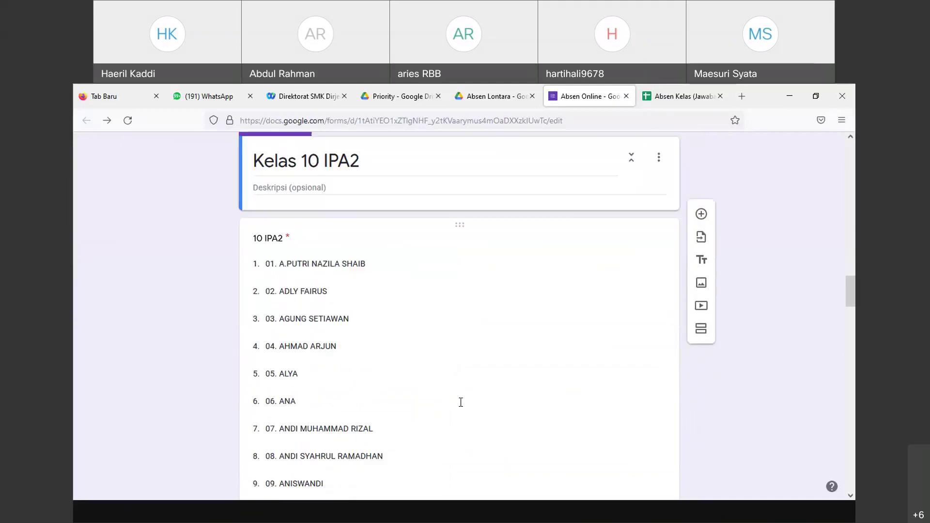
{"action": "scroll", "coordinate": [463, 406], "scroll_direction": "down", "scroll_amount": 5}
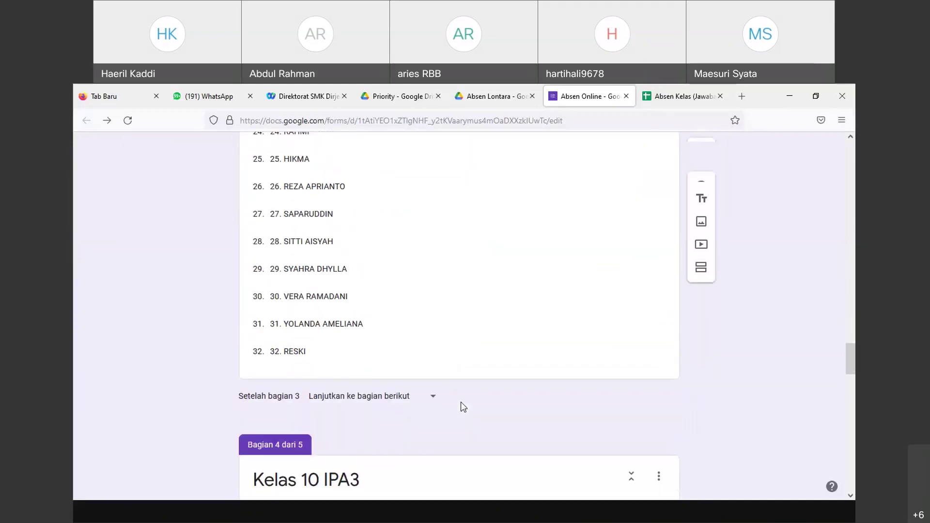
{"action": "left_click", "coordinate": [435, 346]}
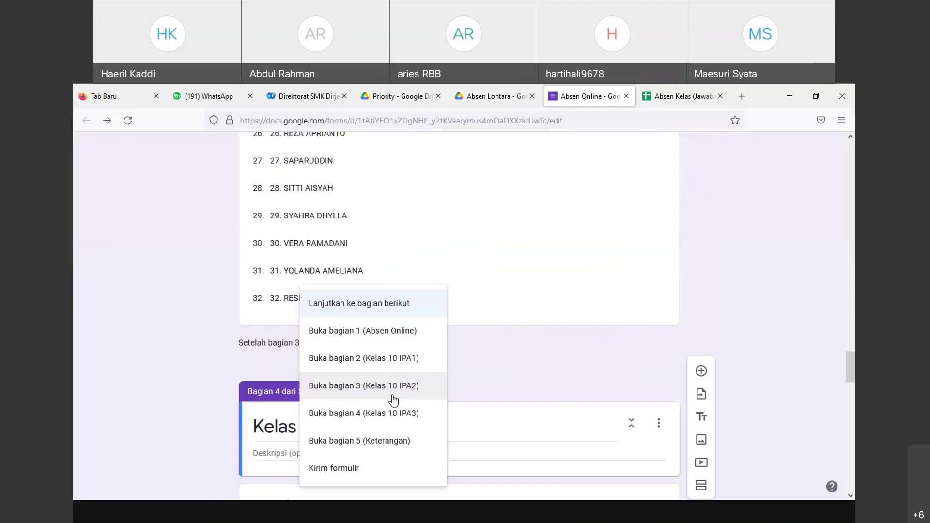
{"action": "left_click", "coordinate": [430, 442]}
Step: Set the navigation after section 4 (Kelas 10 IPA3) to open section 5 (Keterangan)
{"action": "scroll", "coordinate": [475, 383], "scroll_direction": "down", "scroll_amount": 10}
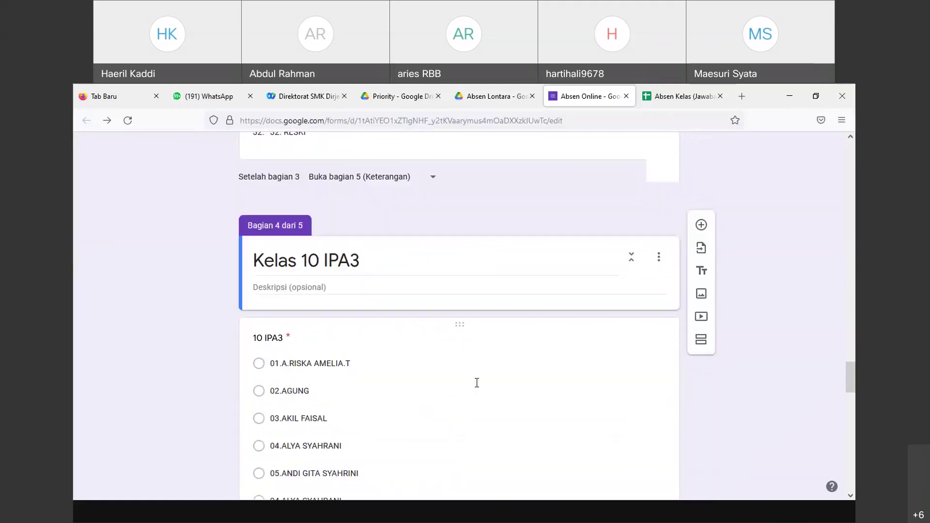
{"action": "scroll", "coordinate": [489, 387], "scroll_direction": "down", "scroll_amount": 5}
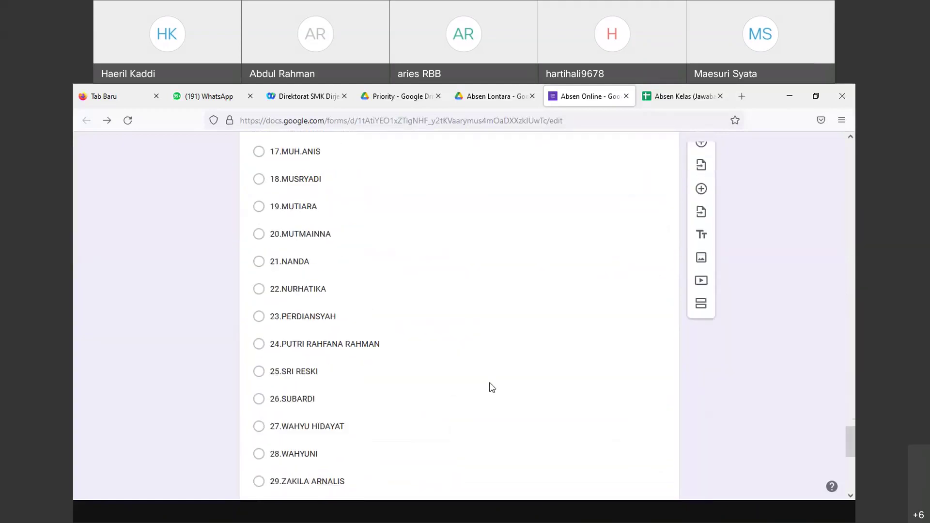
{"action": "scroll", "coordinate": [491, 386], "scroll_direction": "down", "scroll_amount": 3}
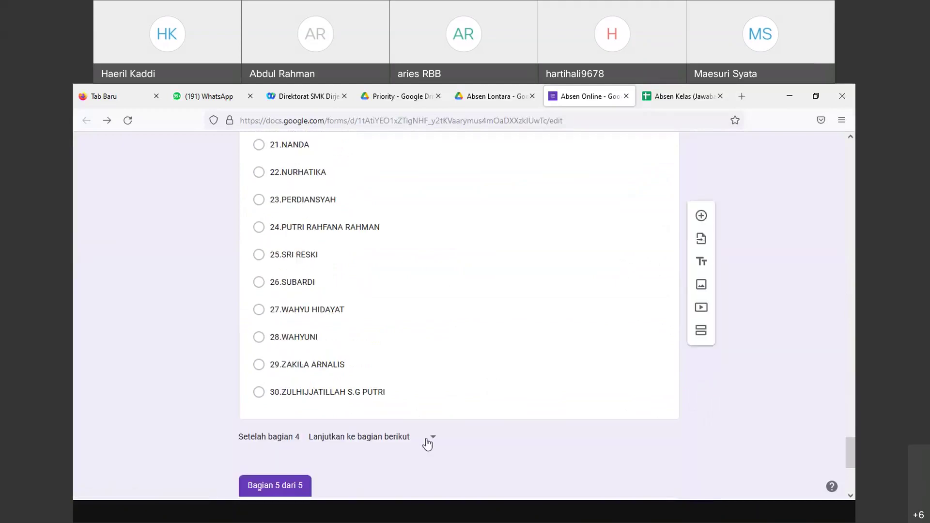
{"action": "left_click", "coordinate": [434, 439]}
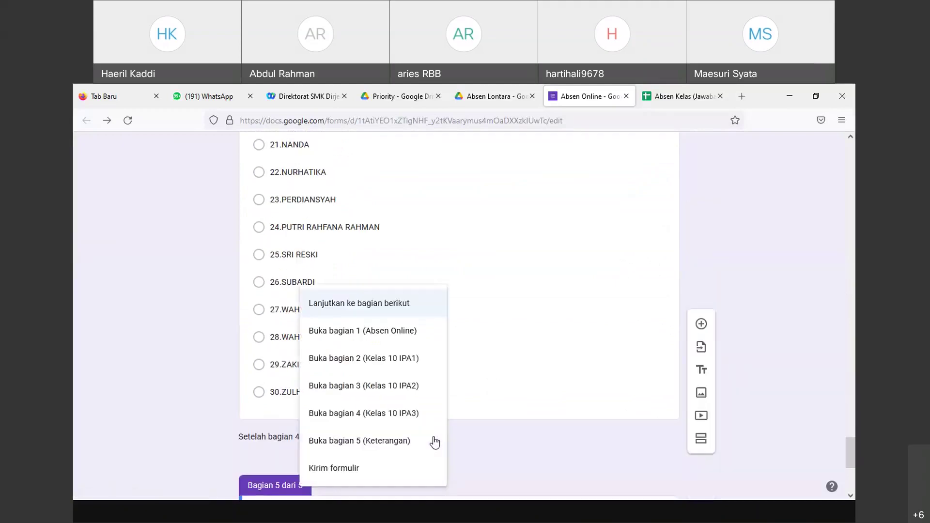
{"action": "left_click", "coordinate": [394, 441]}
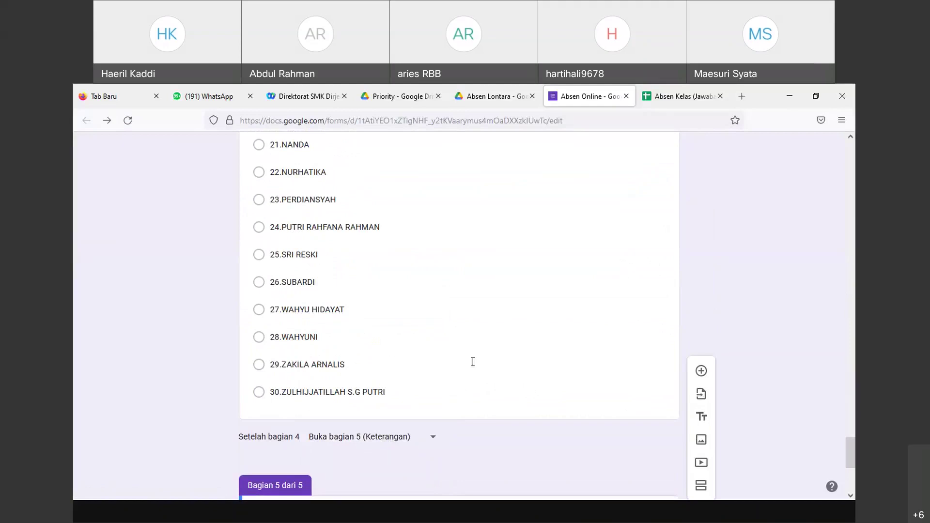
Step: Review the form's flow from the Pilih Kelas question in section 1 to the student list in section 2 (Kelas 10 IPA1)
{"action": "scroll", "coordinate": [474, 368], "scroll_direction": "down", "scroll_amount": 3}
{"action": "scroll", "coordinate": [436, 310], "scroll_direction": "up", "scroll_amount": 3}
{"action": "scroll", "coordinate": [442, 305], "scroll_direction": "up", "scroll_amount": 6}
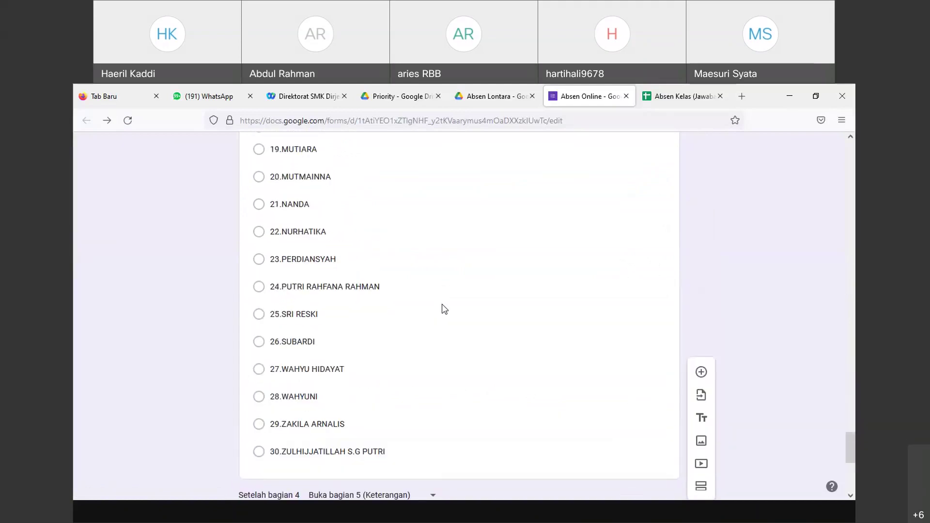
{"action": "left_click_drag", "start_coordinate": [849, 424], "coordinate": [853, 151]}
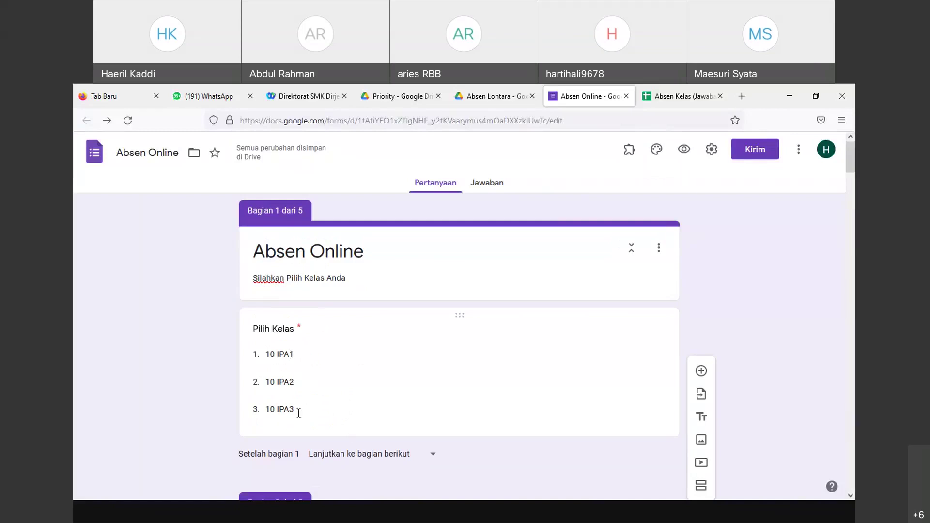
{"action": "scroll", "coordinate": [364, 415], "scroll_direction": "down", "scroll_amount": 1}
{"action": "scroll", "coordinate": [365, 420], "scroll_direction": "down", "scroll_amount": 3}
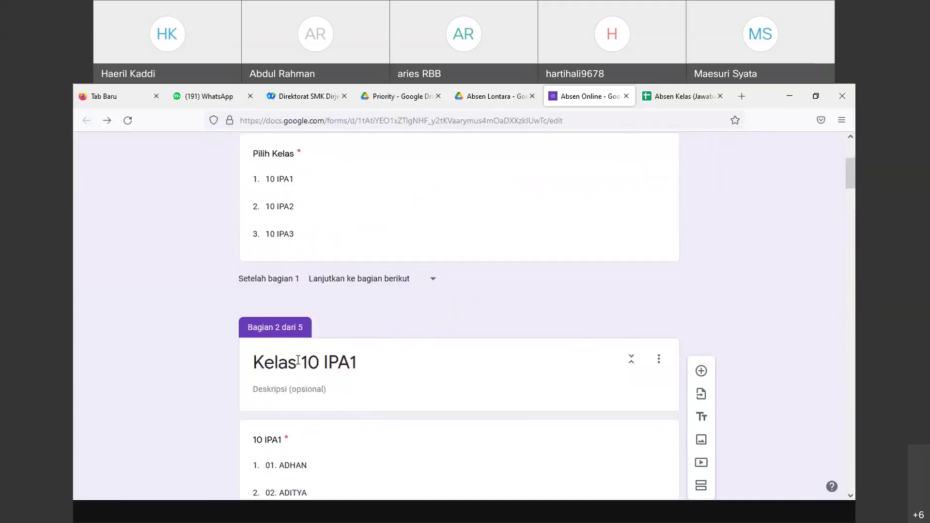
{"action": "scroll", "coordinate": [353, 366], "scroll_direction": "down", "scroll_amount": 2}
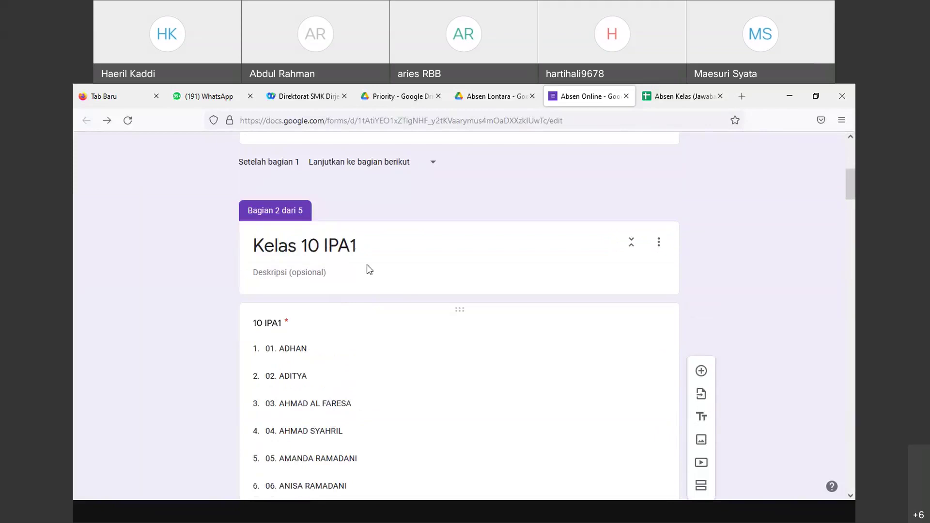
{"action": "scroll", "coordinate": [369, 269], "scroll_direction": "down", "scroll_amount": 4}
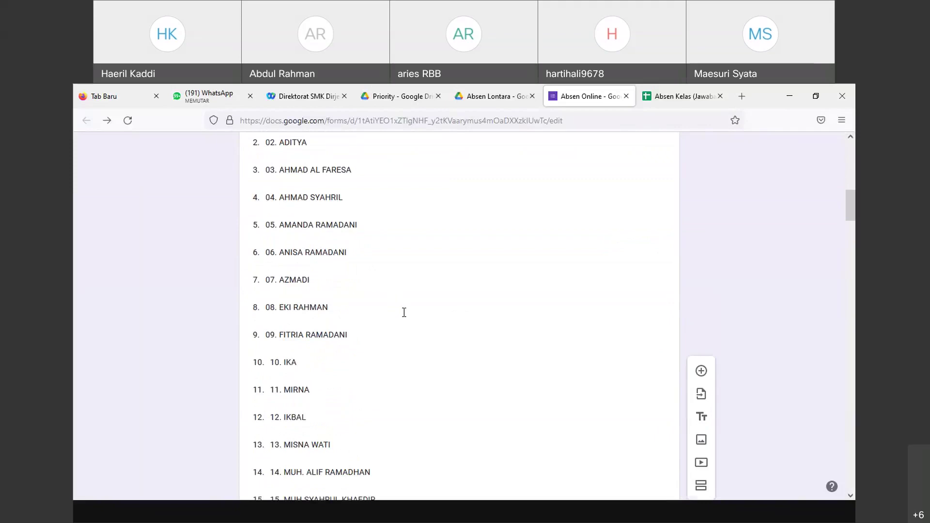
{"action": "scroll", "coordinate": [404, 313], "scroll_direction": "up", "scroll_amount": 3}
{"action": "scroll", "coordinate": [405, 313], "scroll_direction": "up", "scroll_amount": 1}
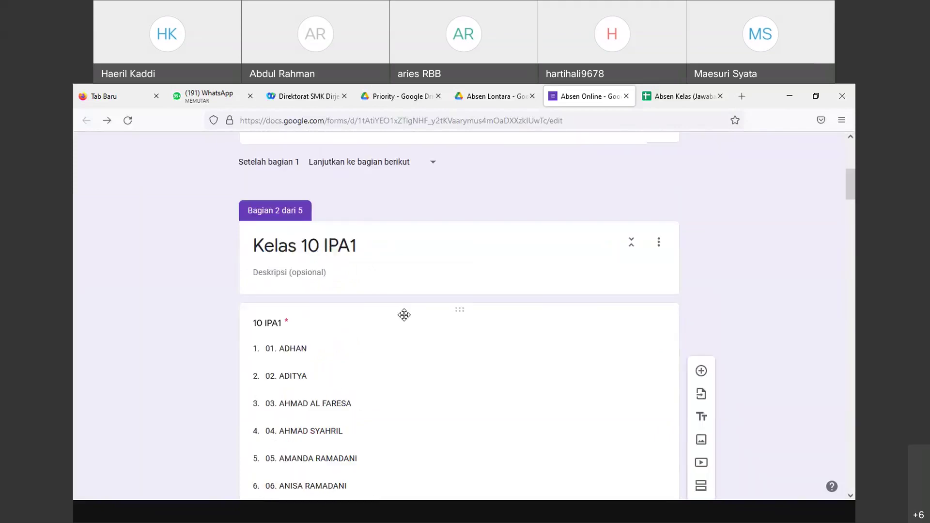
{"action": "scroll", "coordinate": [408, 321], "scroll_direction": "down", "scroll_amount": 1}
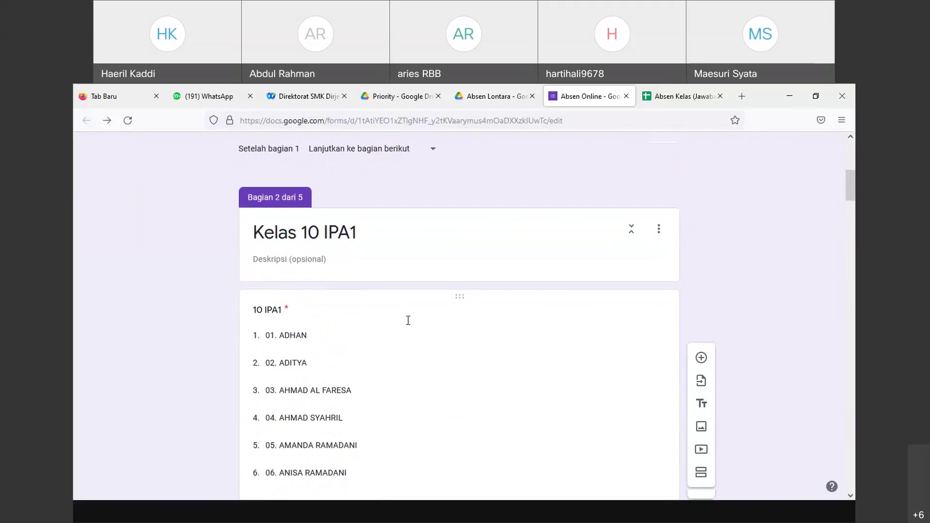
Step: Preview the Absen Online form, choose class 10 IPA1 for Pilih Kelas and continue to that class's section
{"action": "scroll", "coordinate": [408, 320], "scroll_direction": "down", "scroll_amount": 13}
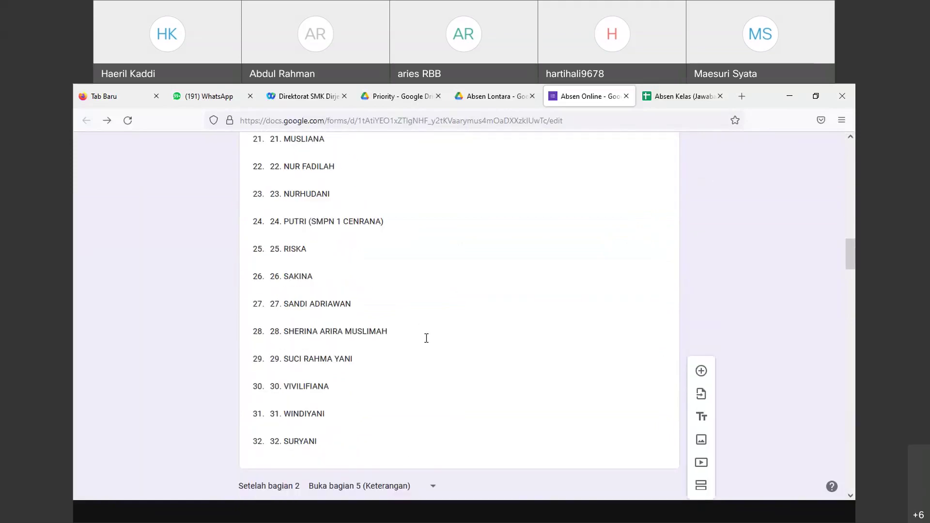
{"action": "scroll", "coordinate": [426, 337], "scroll_direction": "down", "scroll_amount": 9}
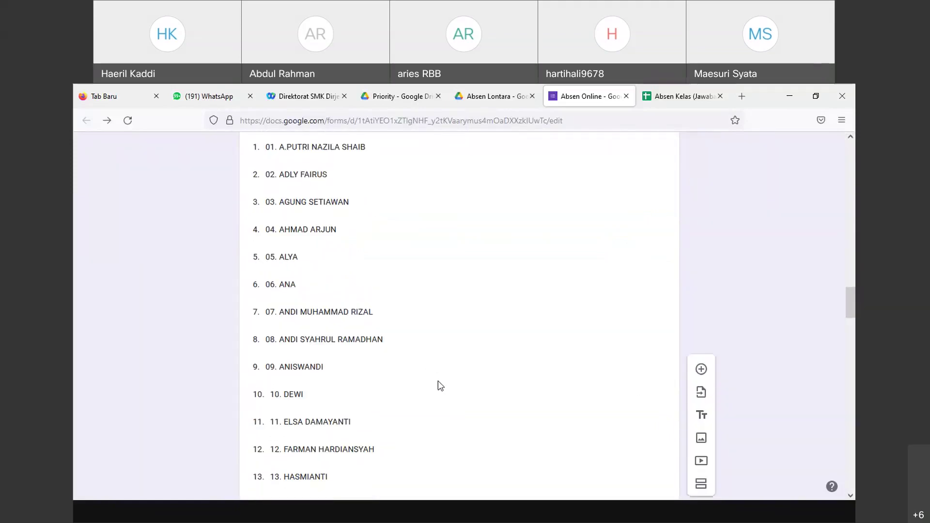
{"action": "left_click_drag", "start_coordinate": [849, 307], "coordinate": [852, 145]}
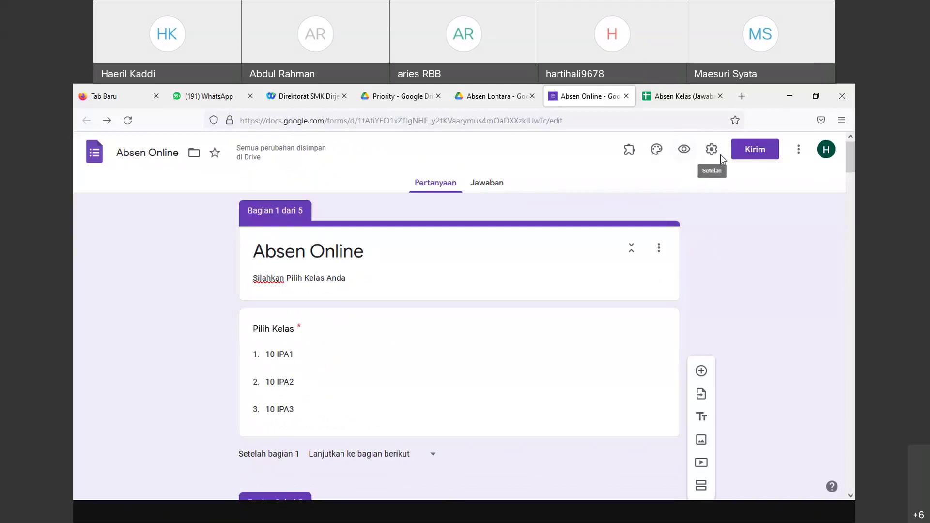
{"action": "left_click", "coordinate": [687, 151]}
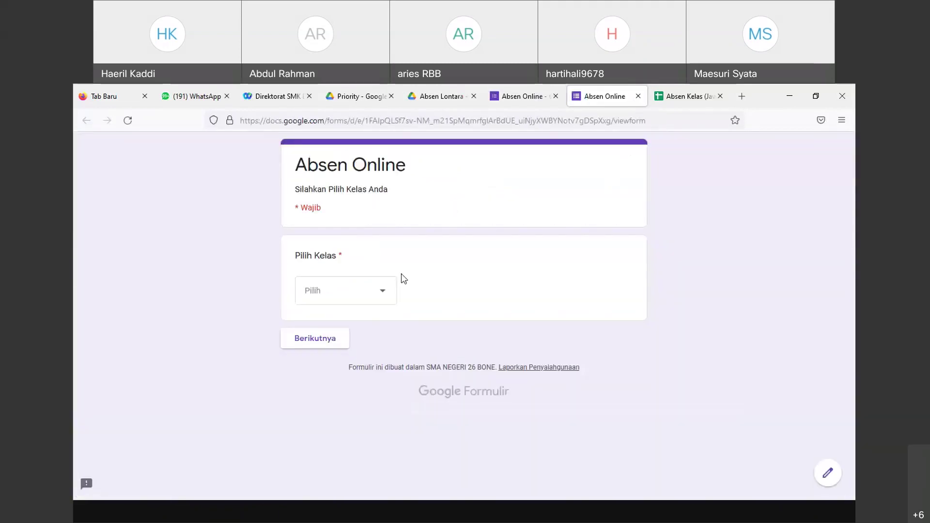
{"action": "left_click", "coordinate": [385, 297]}
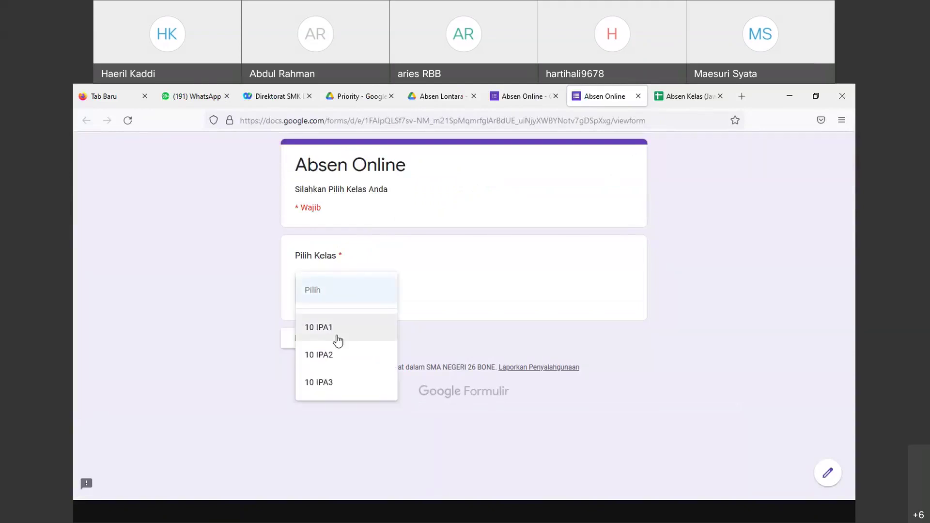
{"action": "left_click", "coordinate": [328, 334]}
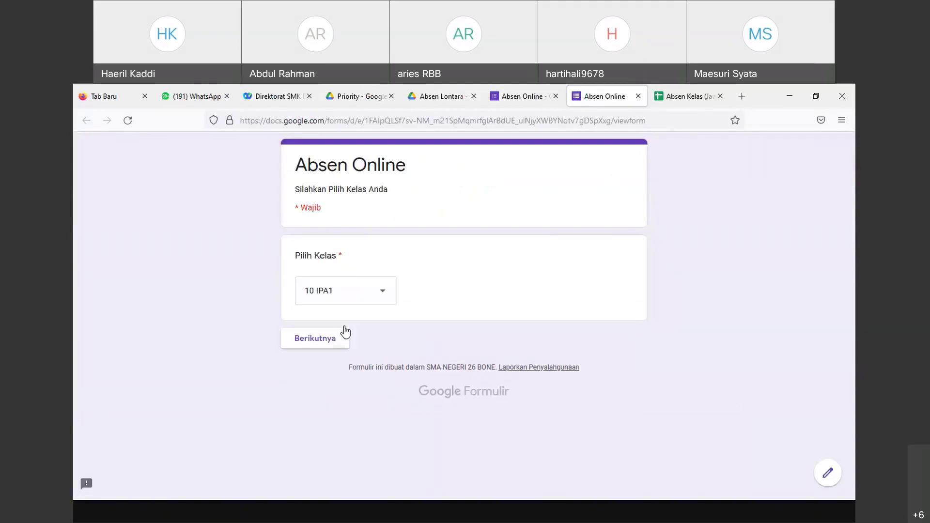
{"action": "left_click", "coordinate": [326, 339]}
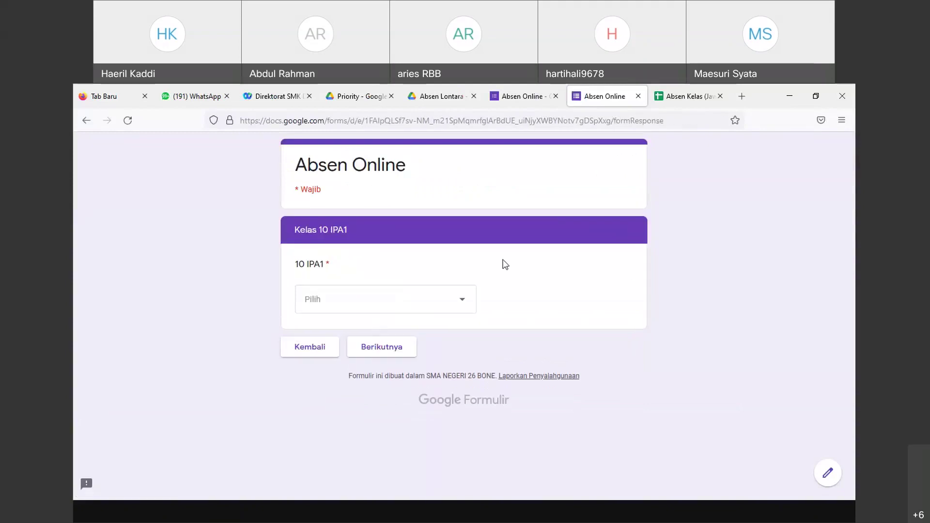
Step: Select the first student in the 10 IPA1 list, mark Kehadiran as H and submit the response
{"action": "left_click", "coordinate": [459, 302]}
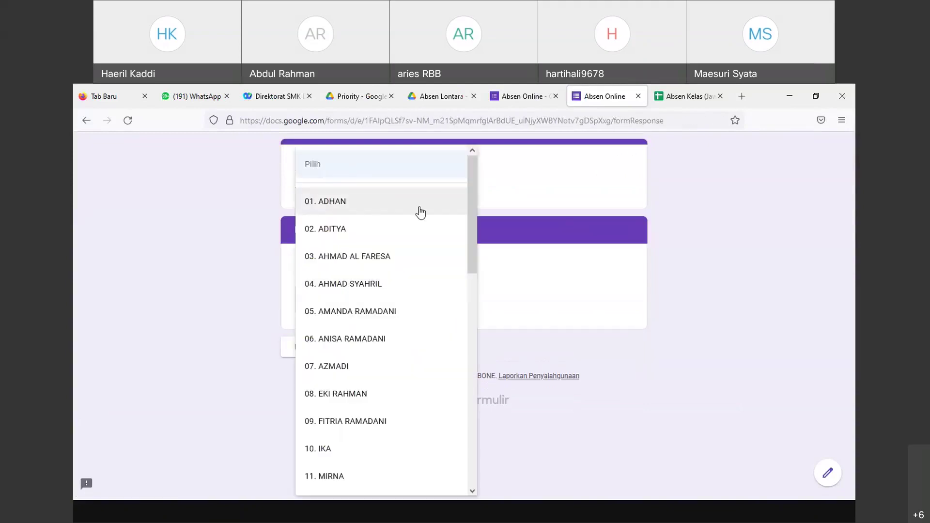
{"action": "left_click", "coordinate": [338, 204]}
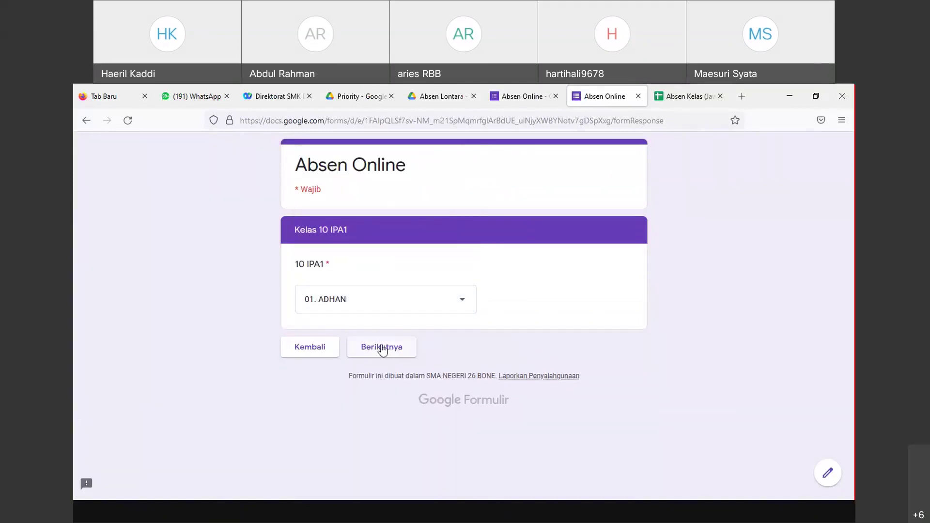
{"action": "left_click", "coordinate": [382, 348]}
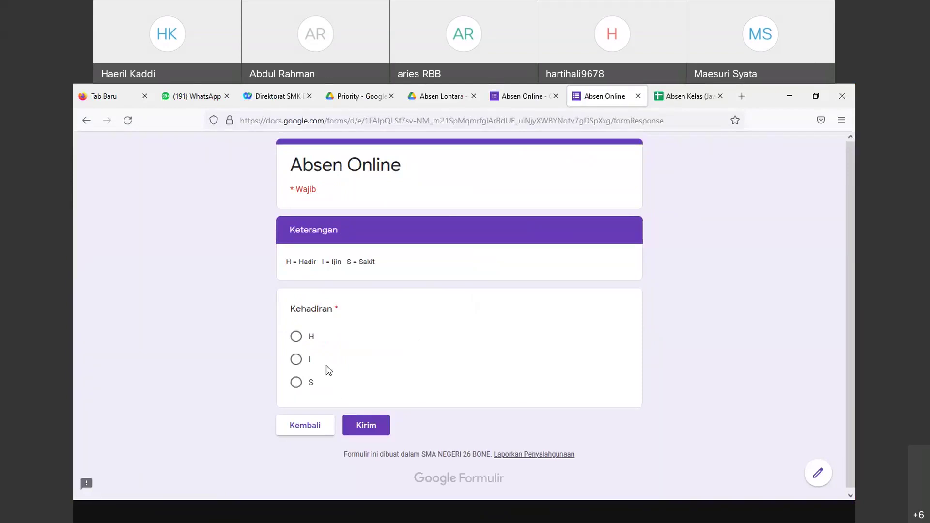
{"action": "left_click", "coordinate": [299, 339]}
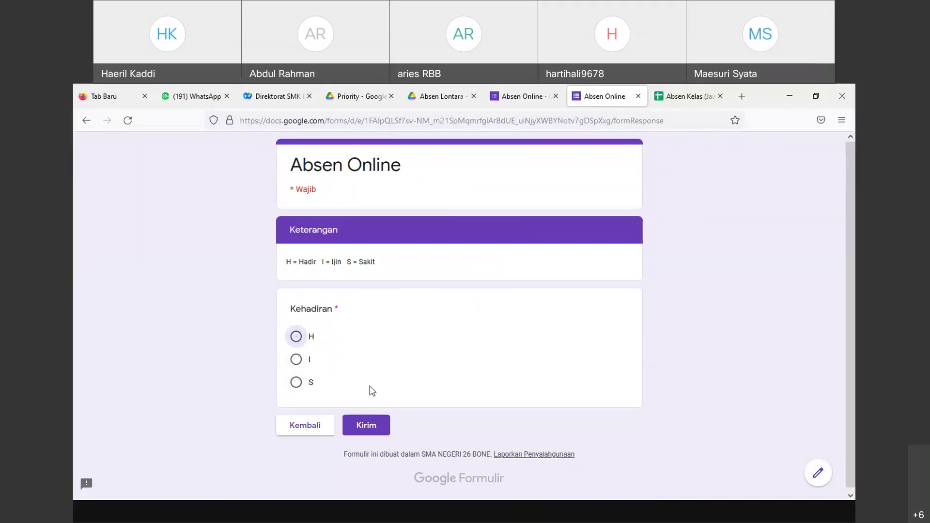
{"action": "left_click", "coordinate": [366, 426]}
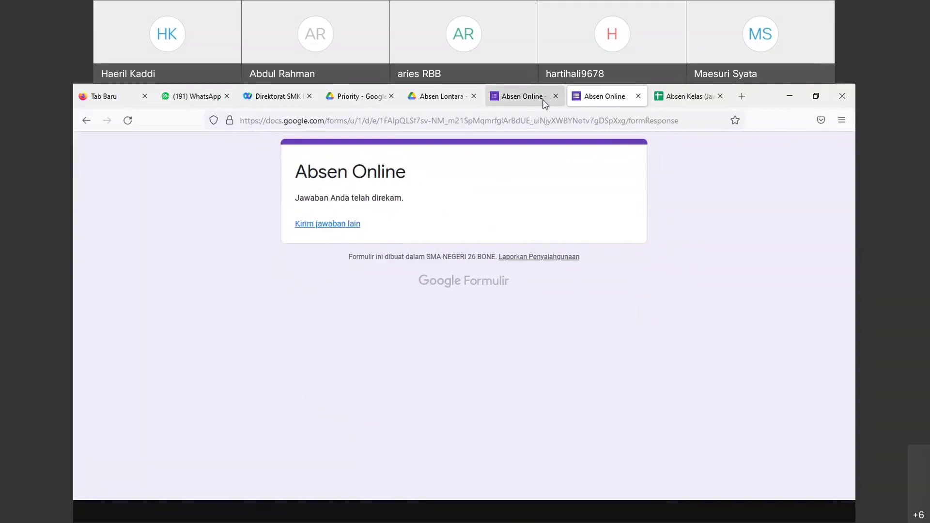
Step: Return to the form editor and turn off the setting restricting responses to SMA NEGERI 26 BONE users
{"action": "left_click", "coordinate": [523, 101]}
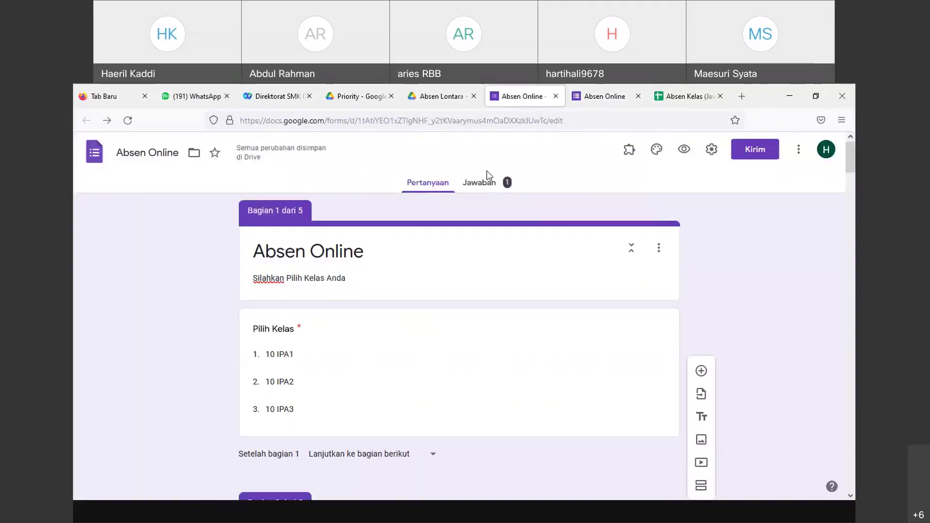
{"action": "left_click", "coordinate": [711, 152]}
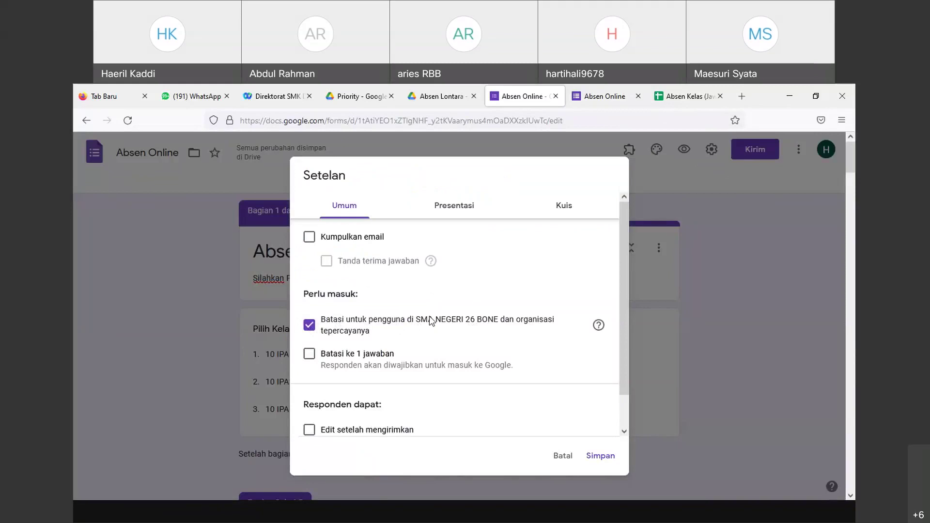
{"action": "left_click", "coordinate": [309, 326]}
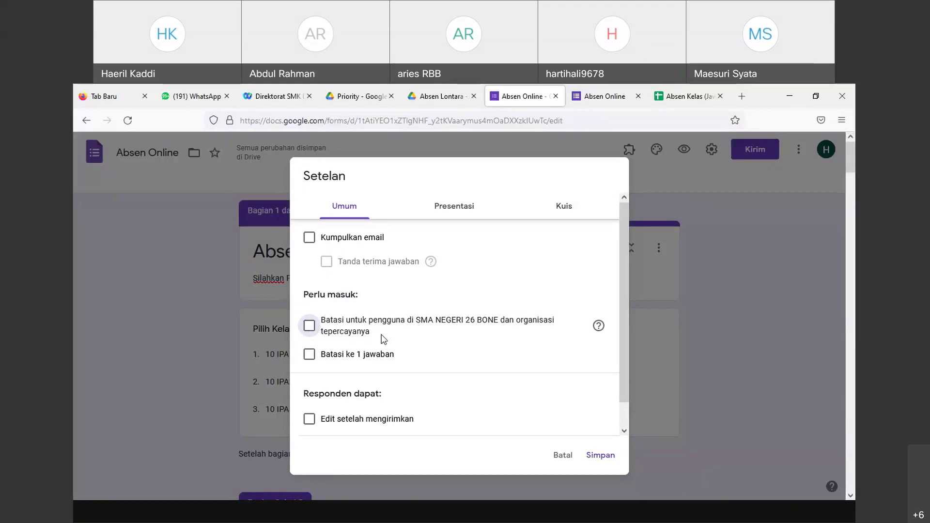
{"action": "left_click", "coordinate": [310, 325]}
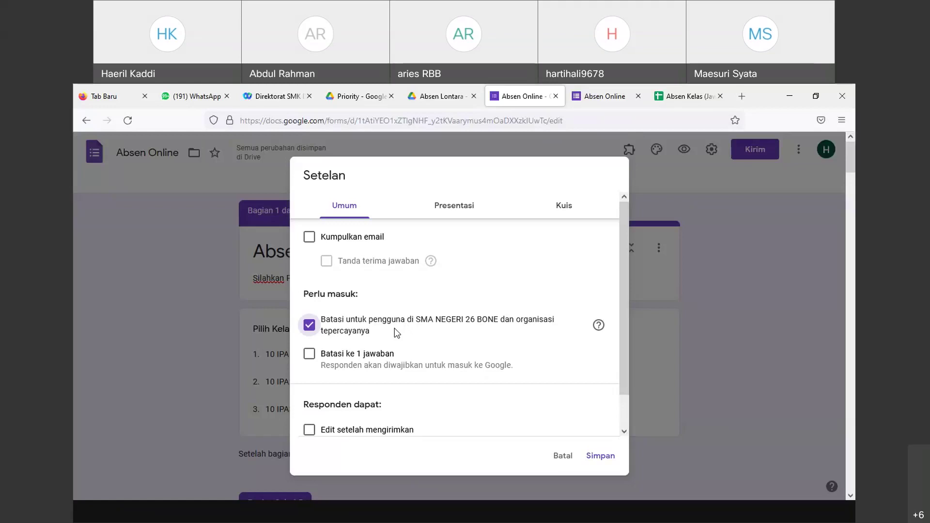
{"action": "left_click", "coordinate": [310, 326]}
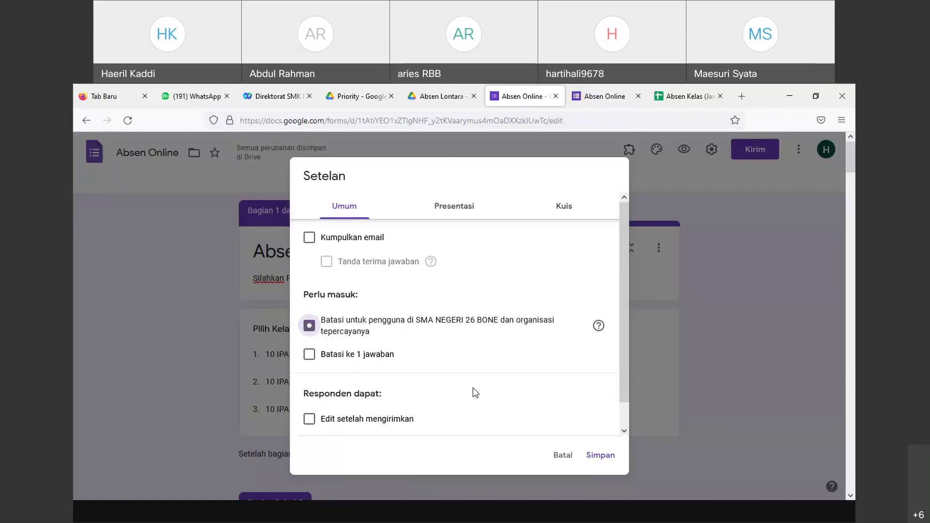
{"action": "left_click", "coordinate": [309, 359]}
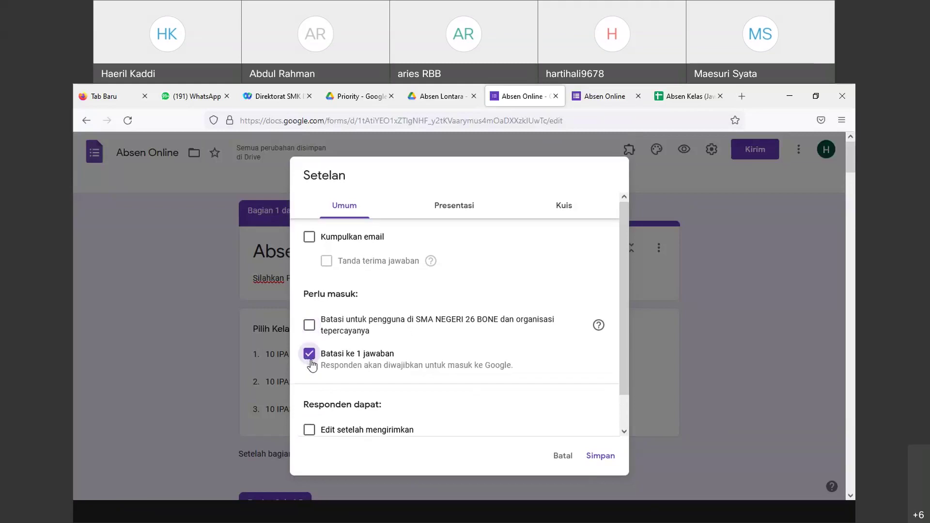
{"action": "left_click", "coordinate": [310, 359]}
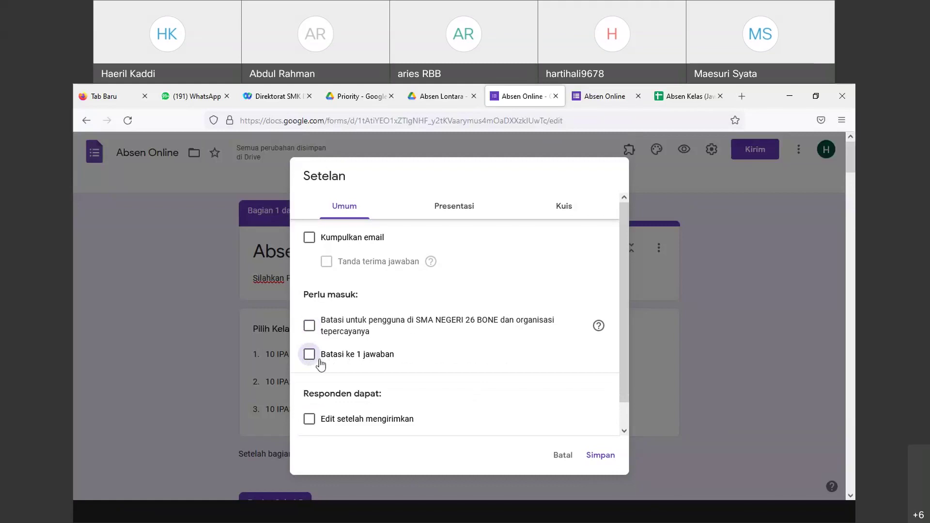
{"action": "left_click", "coordinate": [309, 354]}
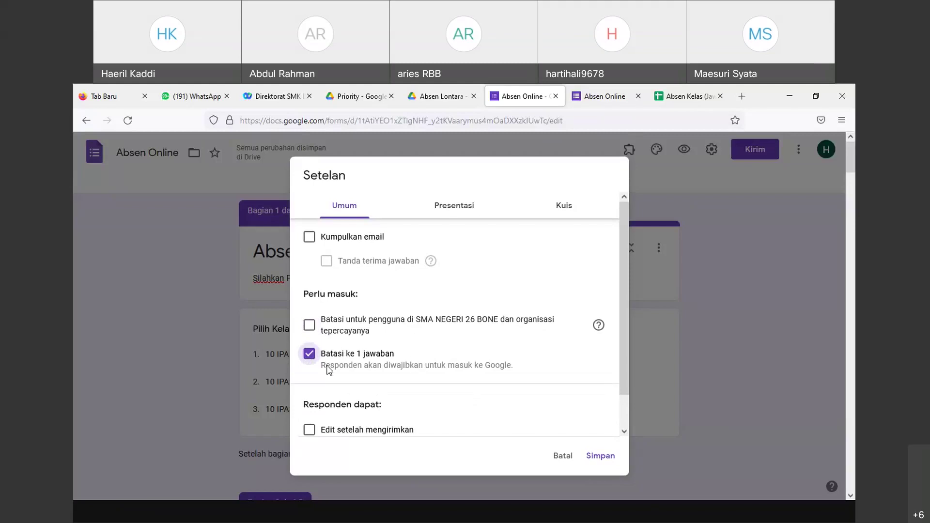
{"action": "left_click", "coordinate": [311, 356]}
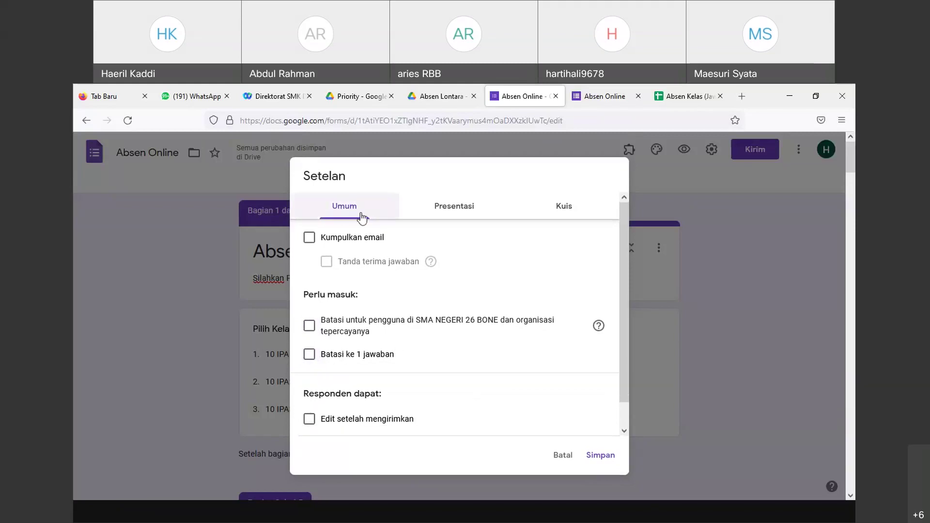
Step: Set the form's confirmation message to "Terima Kasih Telah Mengisi Absensi hari ini" and save the settings
{"action": "left_click", "coordinate": [455, 218]}
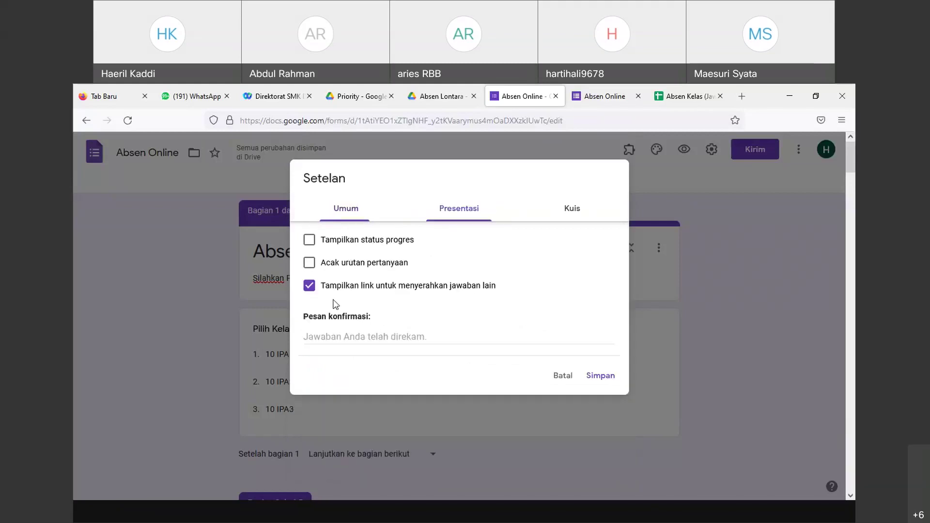
{"action": "left_click", "coordinate": [310, 286]}
{"action": "left_click", "coordinate": [310, 286]}
{"action": "left_click", "coordinate": [329, 340]}
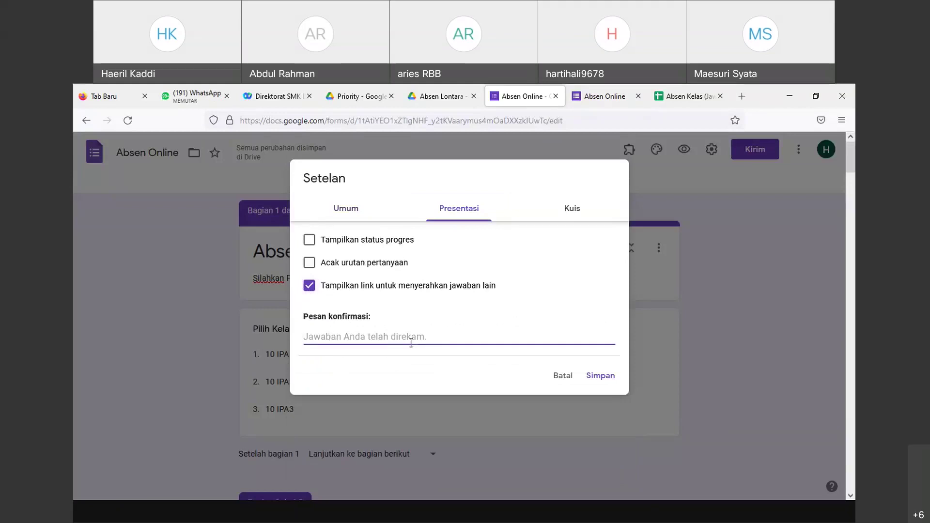
{"action": "type", "text": "Terimah"}
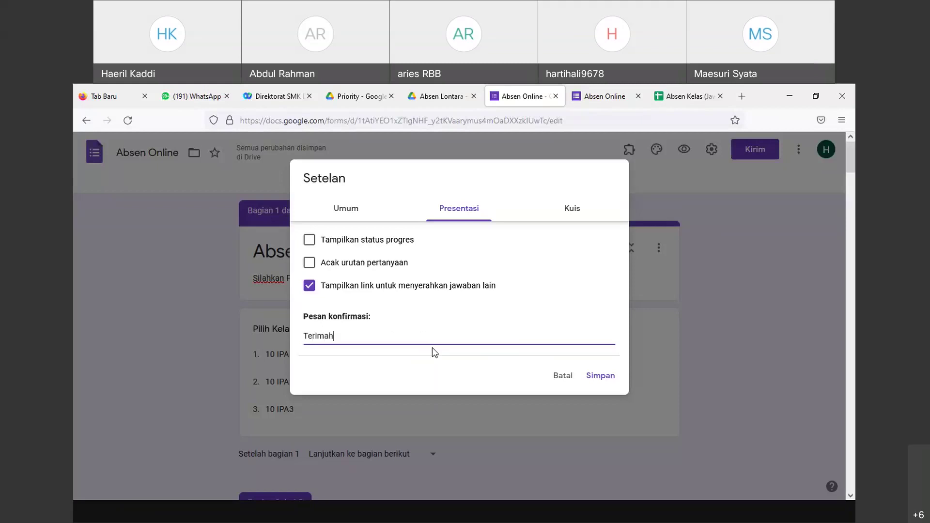
{"action": "key", "text": "BackSpace"}
{"action": "type", "text": "Kasih Telah Mengisi Absensi hari"}
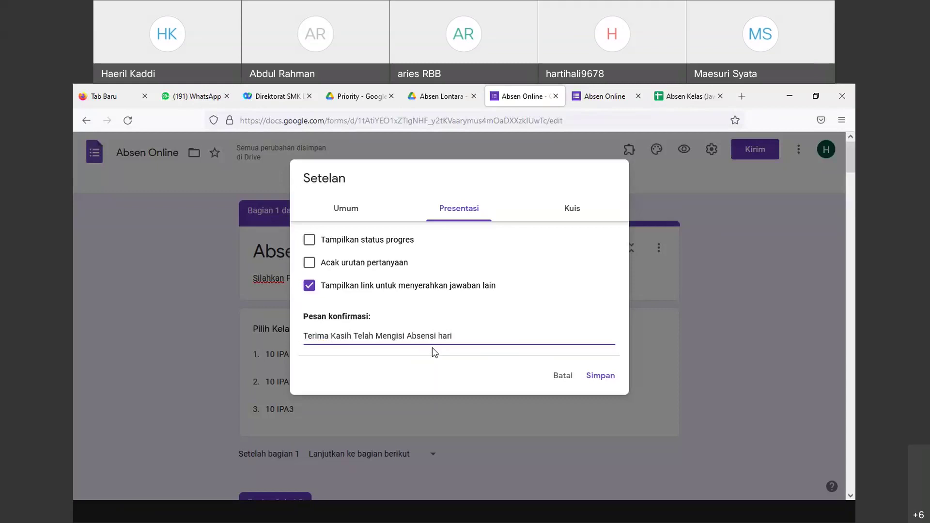
{"action": "type", "text": "ini"}
{"action": "left_click", "coordinate": [600, 376]}
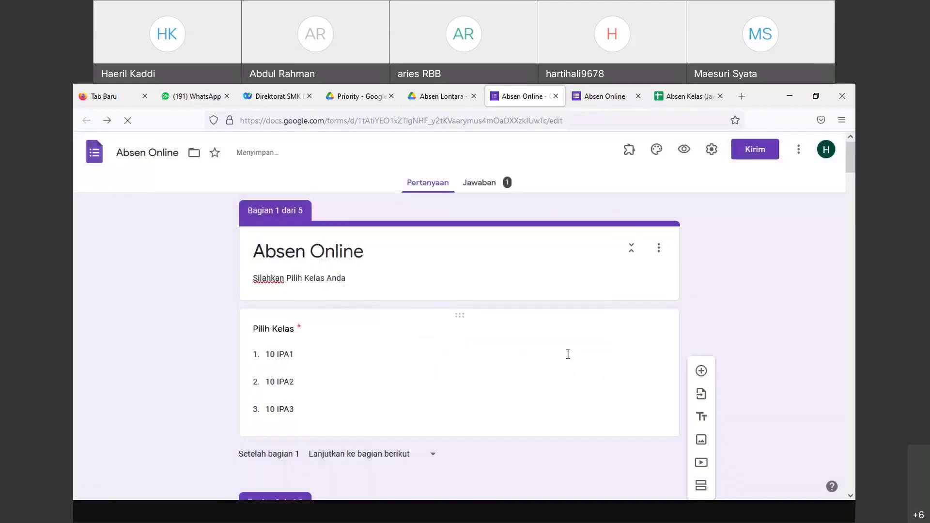
Step: Get the form's sharing link, shorten its URL and copy it to the clipboard
{"action": "left_click", "coordinate": [743, 150]}
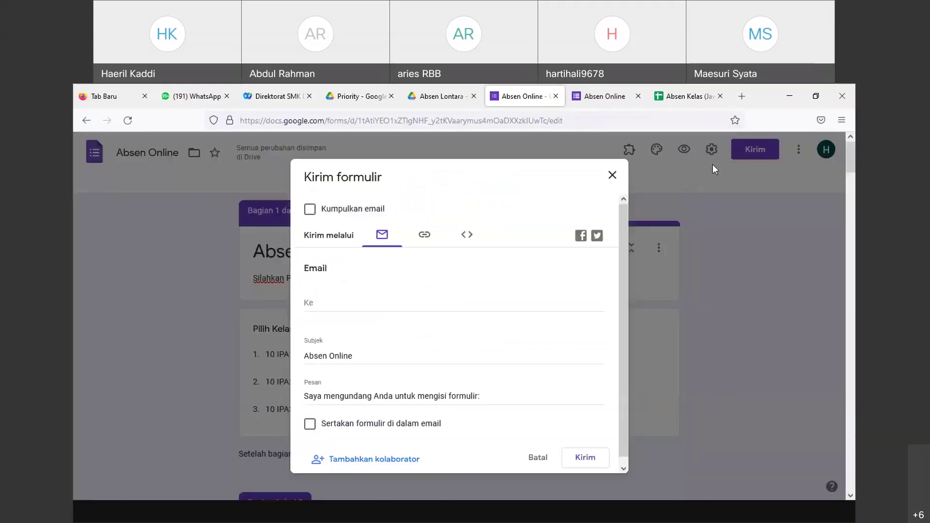
{"action": "left_click", "coordinate": [424, 238]}
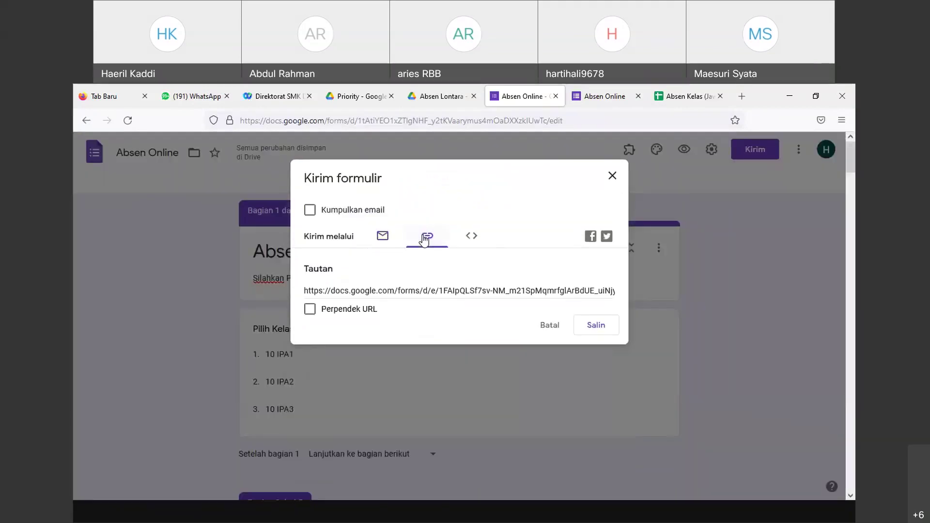
{"action": "left_click", "coordinate": [309, 308]}
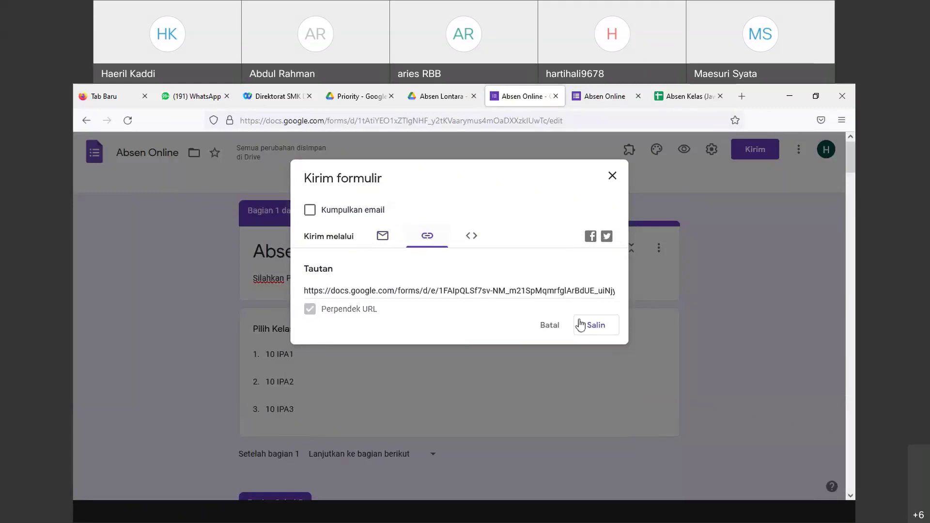
{"action": "left_click", "coordinate": [599, 329]}
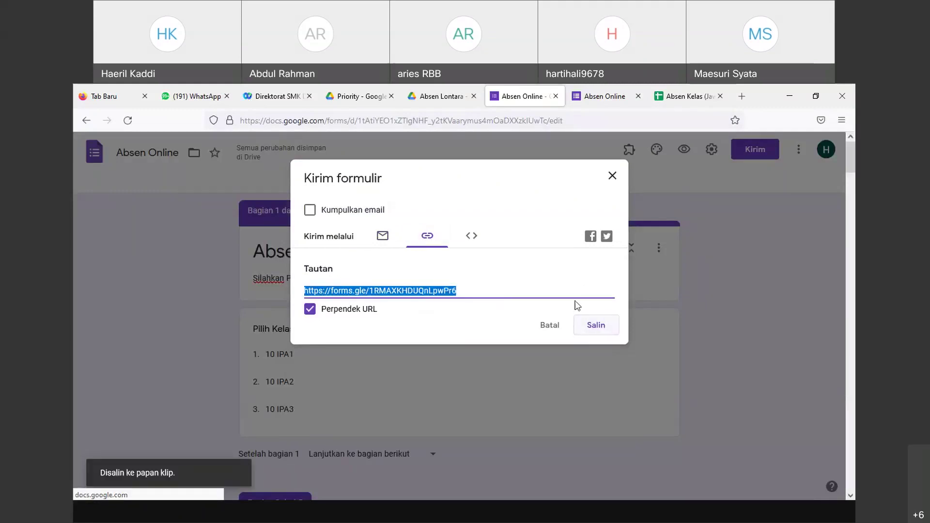
{"action": "left_click", "coordinate": [587, 326]}
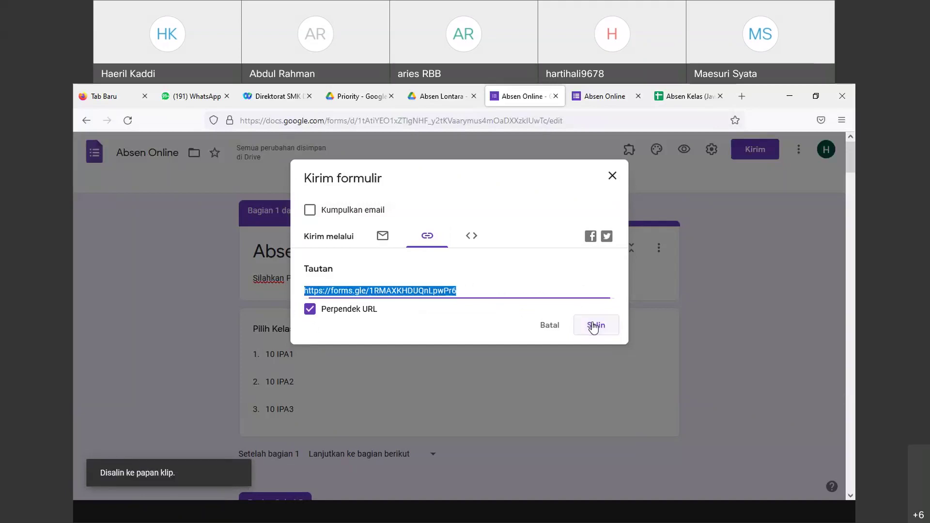
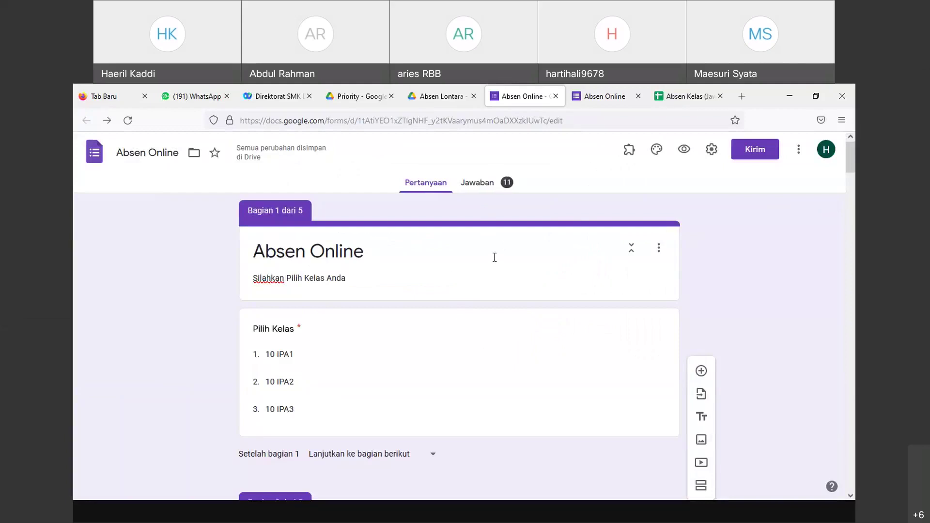
Step: Open the summary of responses submitted to the Absen Online form
{"action": "scroll", "coordinate": [445, 334], "scroll_direction": "down", "scroll_amount": 1}
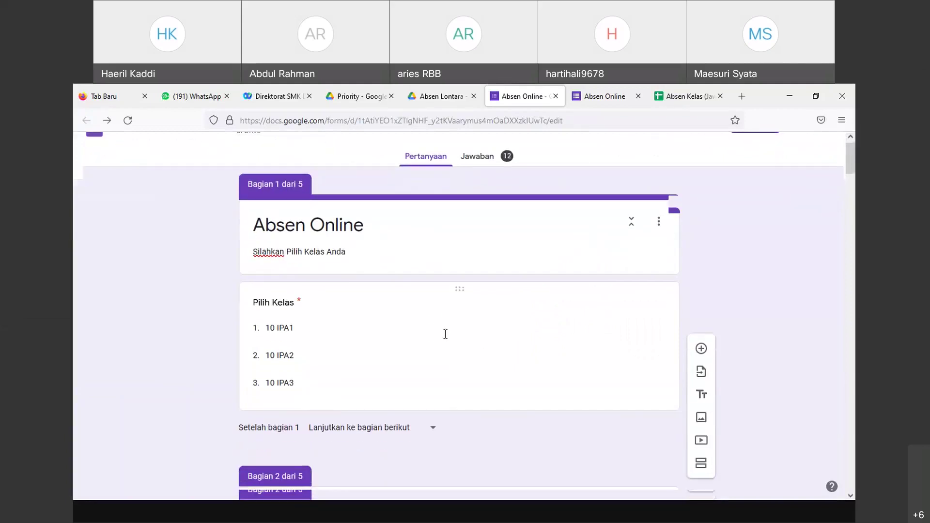
{"action": "scroll", "coordinate": [445, 334], "scroll_direction": "down", "scroll_amount": 3}
{"action": "scroll", "coordinate": [437, 344], "scroll_direction": "up", "scroll_amount": 5}
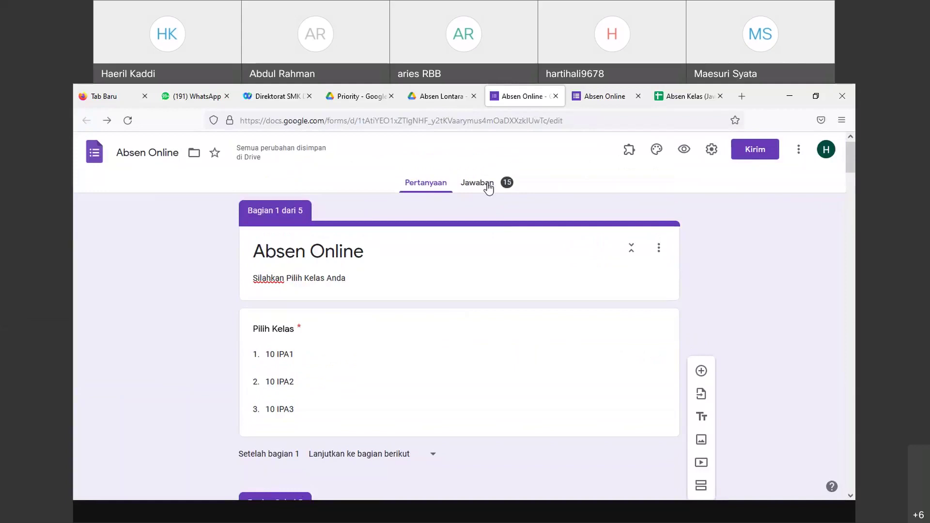
{"action": "left_click", "coordinate": [488, 187]}
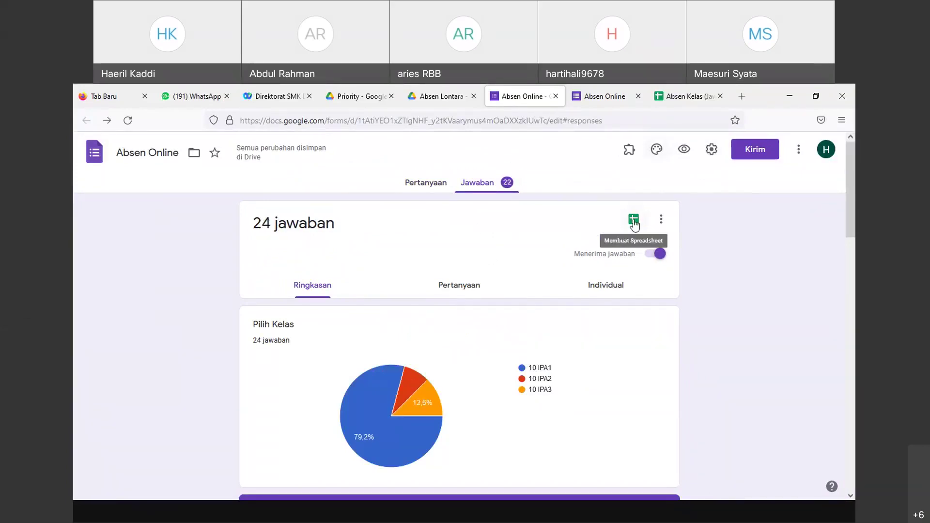
Step: Create a new linked response spreadsheet named "Absen Online (Jawaban)", open it and look through the recorded attendance rows
{"action": "left_click", "coordinate": [634, 220]}
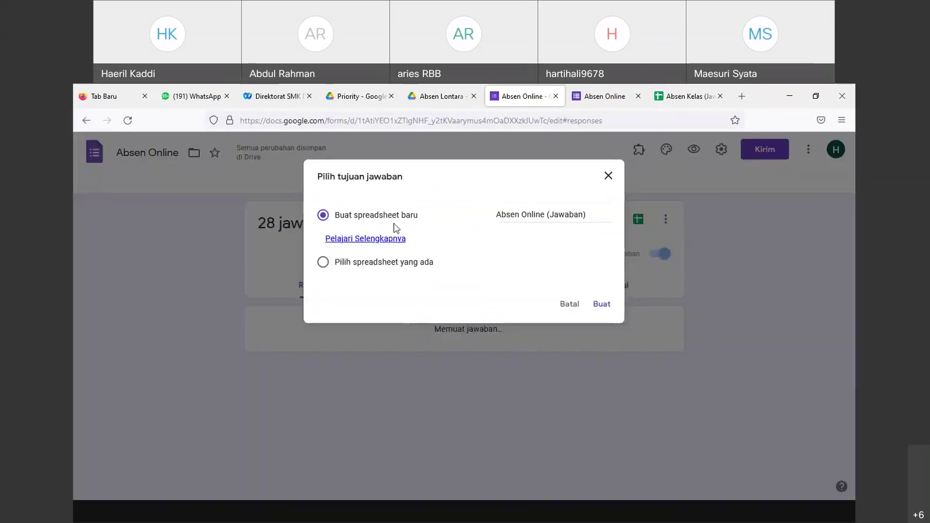
{"action": "left_click", "coordinate": [602, 305]}
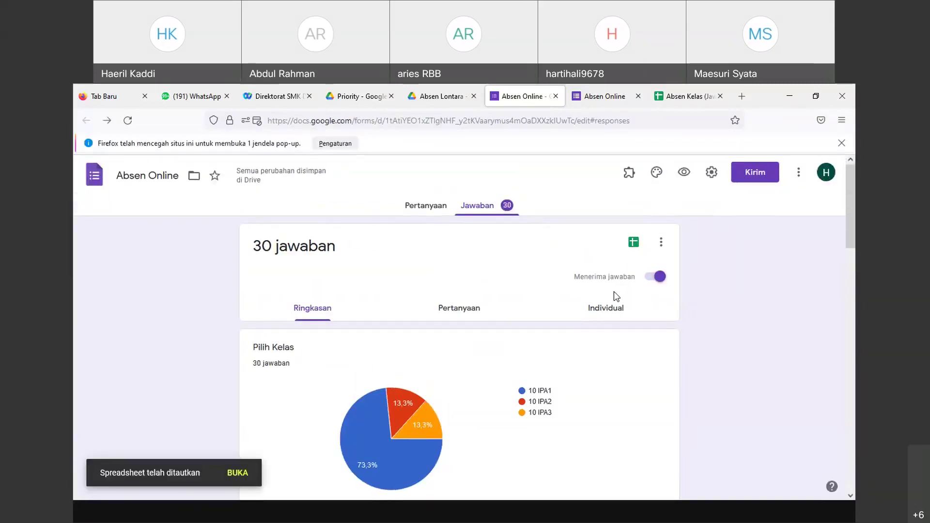
{"action": "left_click", "coordinate": [636, 246]}
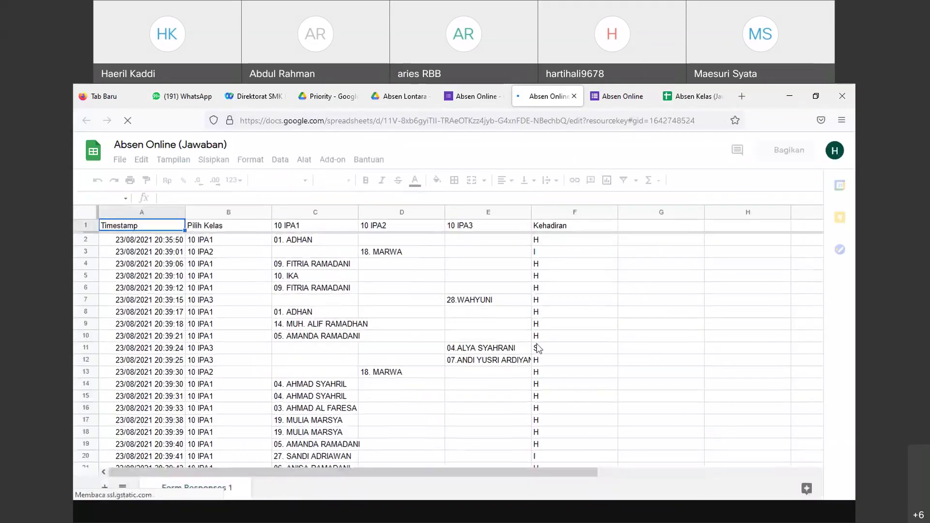
{"action": "scroll", "coordinate": [467, 380], "scroll_direction": "down", "scroll_amount": 6}
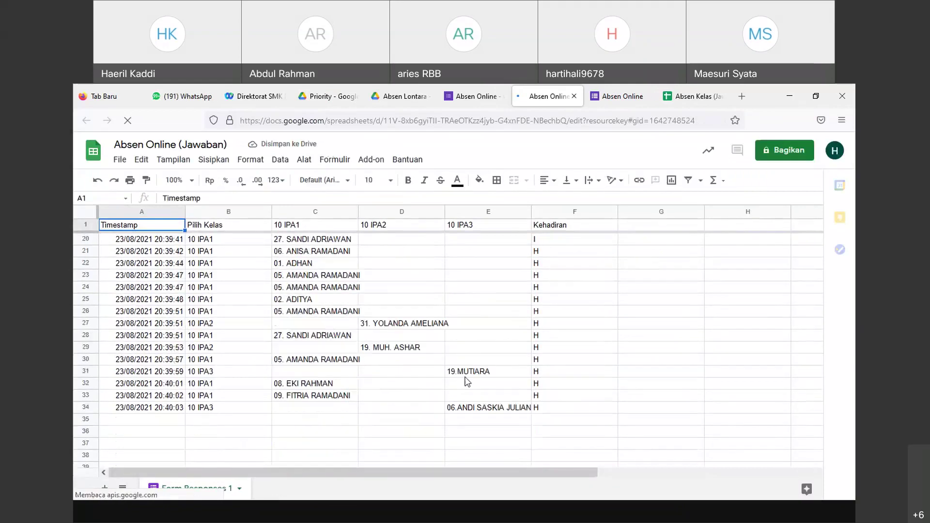
{"action": "scroll", "coordinate": [316, 384], "scroll_direction": "down", "scroll_amount": 8}
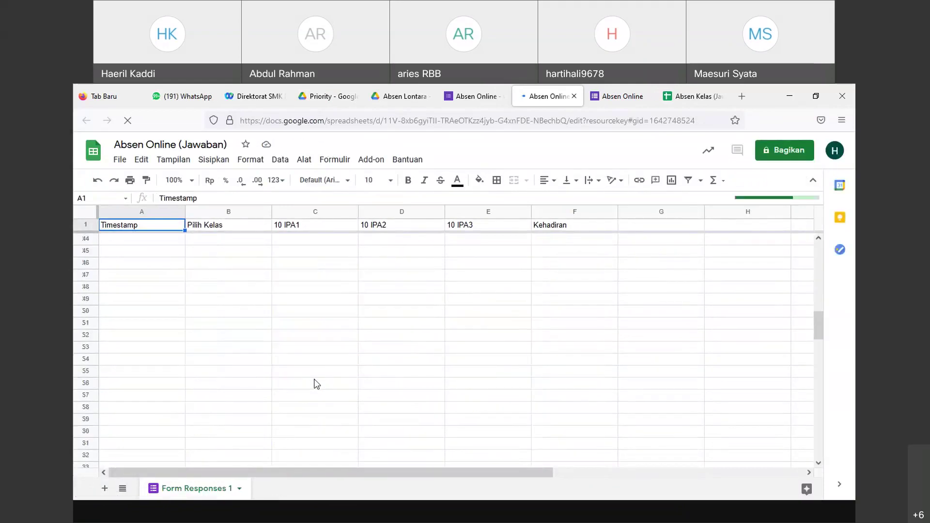
{"action": "scroll", "coordinate": [317, 384], "scroll_direction": "up", "scroll_amount": 14}
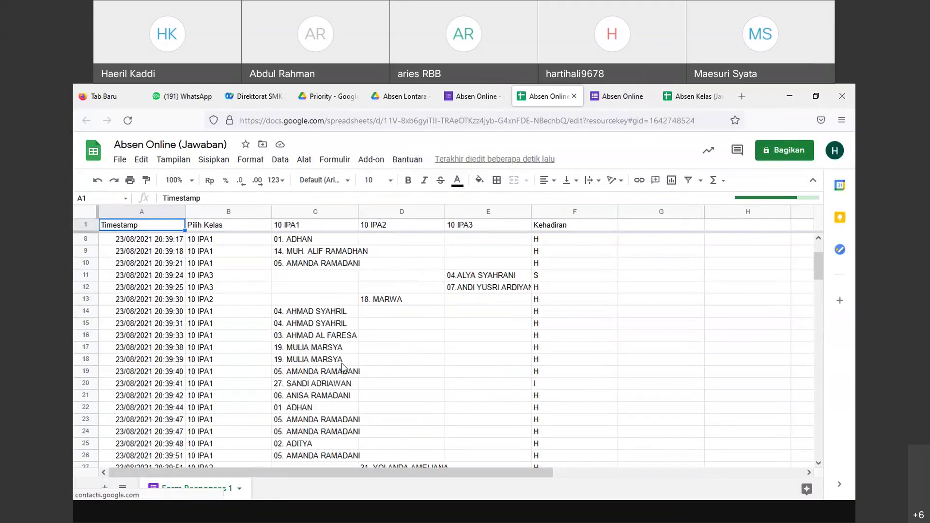
{"action": "scroll", "coordinate": [344, 359], "scroll_direction": "down", "scroll_amount": 2}
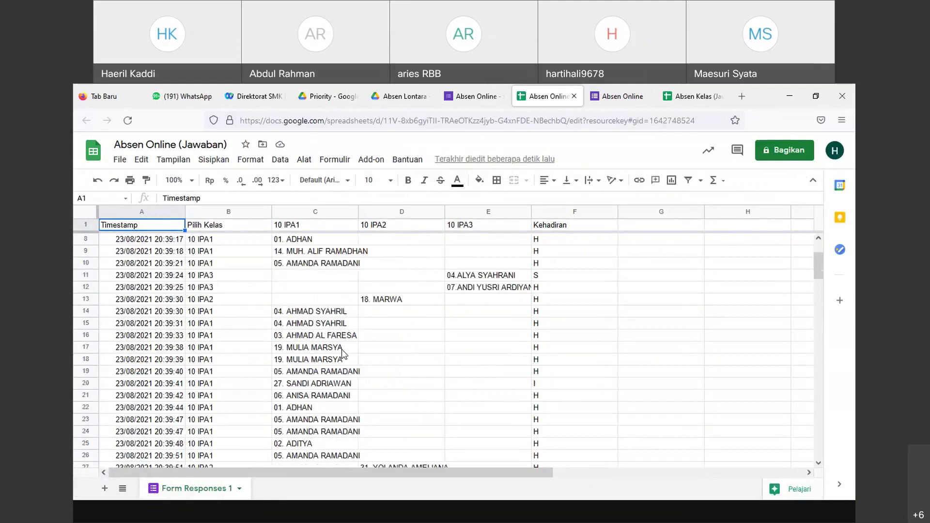
{"action": "scroll", "coordinate": [344, 355], "scroll_direction": "down", "scroll_amount": 8}
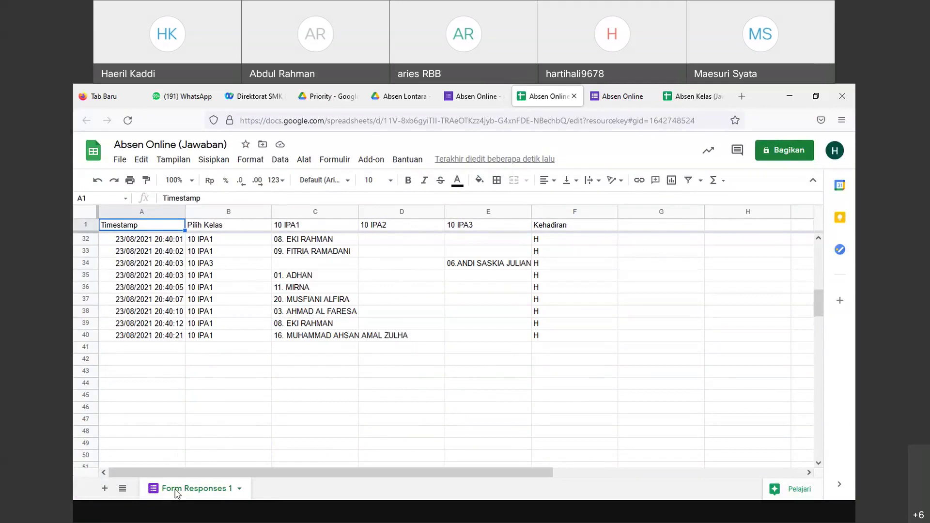
Step: Rename the form responses sheet as "Respon"
{"action": "right_click", "coordinate": [175, 489]}
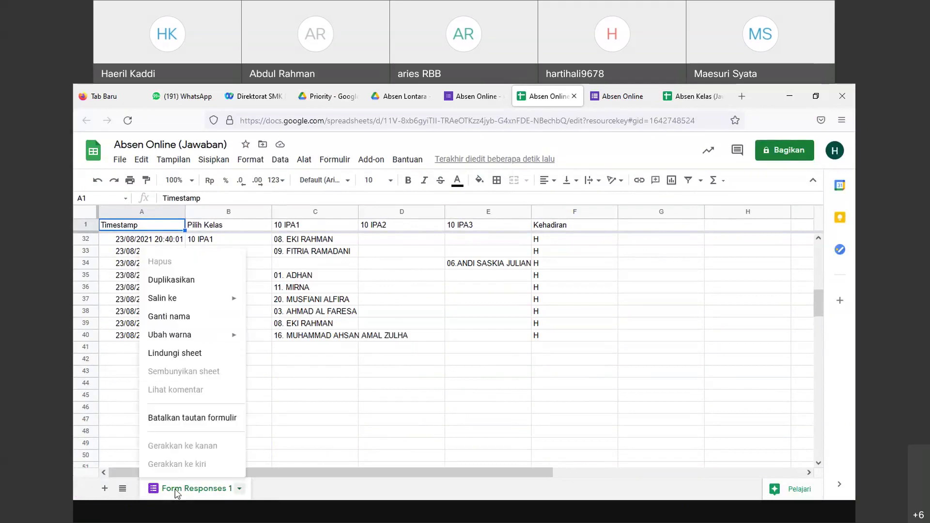
{"action": "left_click", "coordinate": [182, 319]}
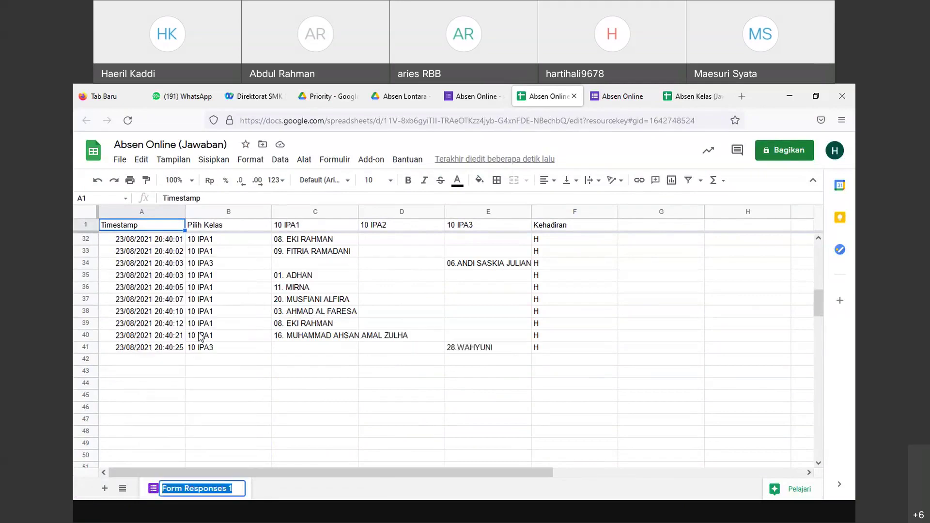
{"action": "type", "text": "Re"}
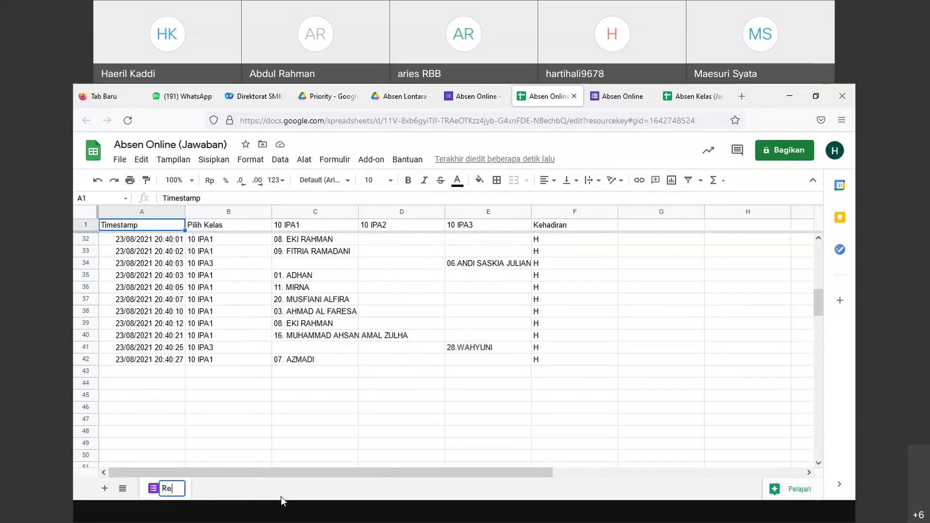
{"action": "type", "text": "spon"}
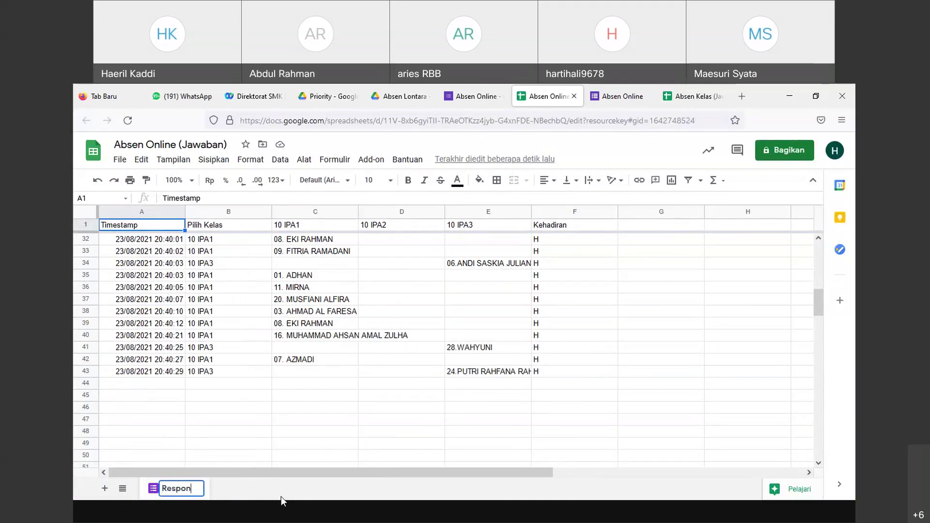
{"action": "key", "text": "Return"}
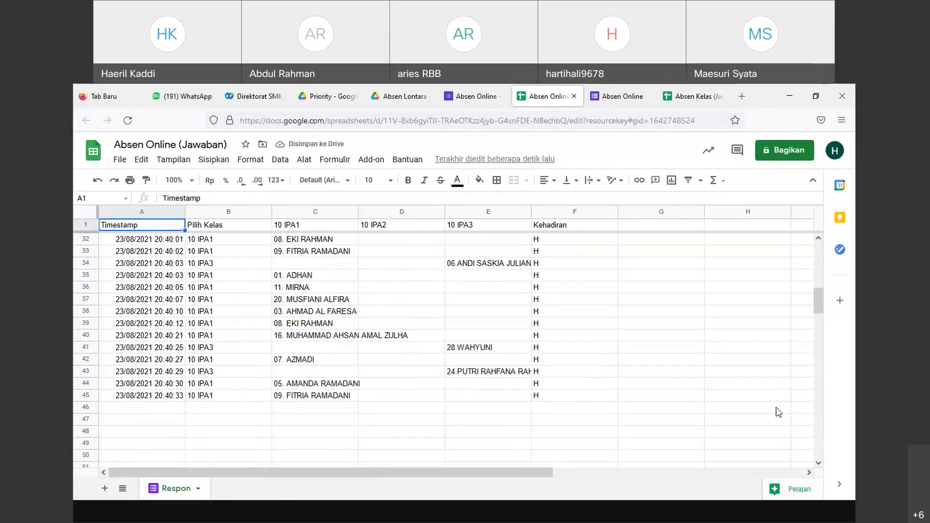
Step: Add a new sheet to the response spreadsheet and name it "Kode"
{"action": "mouse_move", "coordinate": [818, 302]}
{"action": "left_mouse_down"}
{"action": "mouse_move", "coordinate": [819, 256]}
{"action": "mouse_move", "coordinate": [824, 345]}
{"action": "mouse_move", "coordinate": [821, 242]}
{"action": "mouse_move", "coordinate": [826, 321]}
{"action": "mouse_move", "coordinate": [833, 303]}
{"action": "mouse_move", "coordinate": [833, 311]}
{"action": "left_mouse_up"}
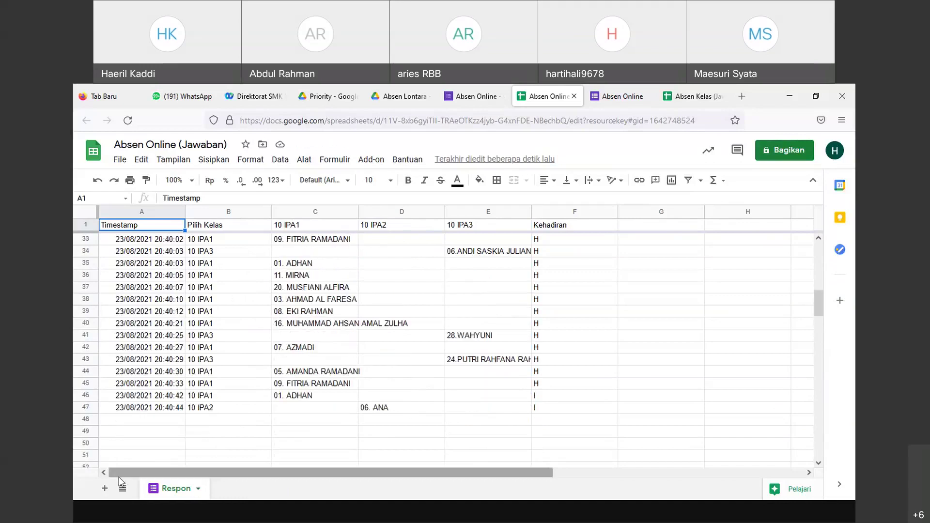
{"action": "left_click", "coordinate": [105, 489]}
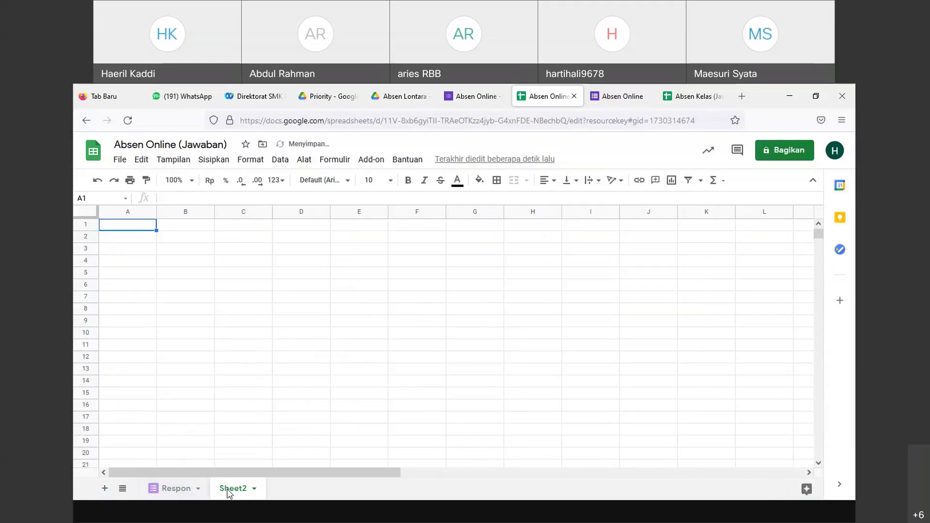
{"action": "right_click", "coordinate": [228, 490]}
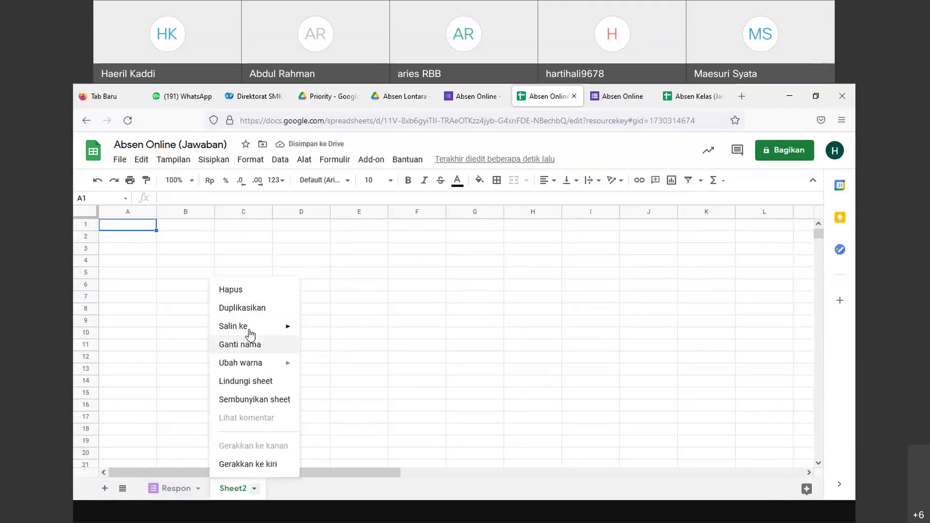
{"action": "left_click", "coordinate": [246, 344]}
{"action": "type", "text": "Kode"}
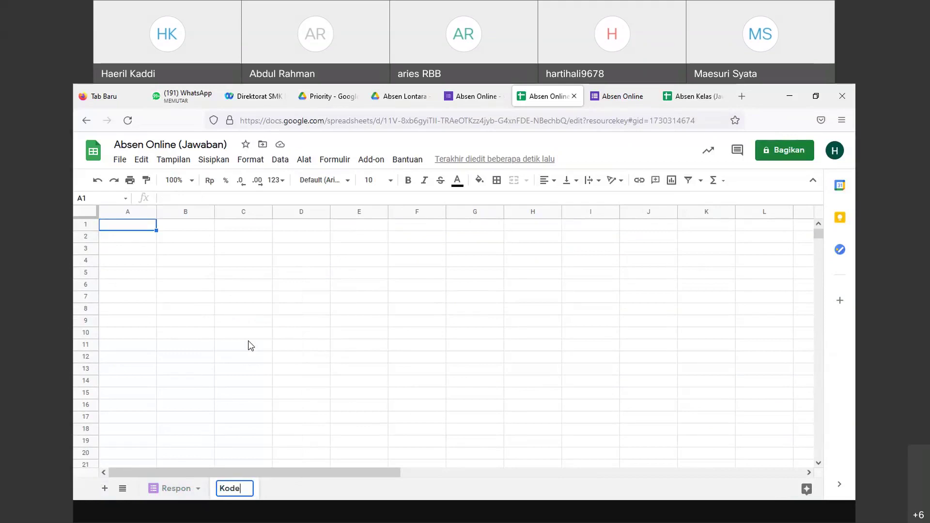
{"action": "left_click", "coordinate": [323, 368]}
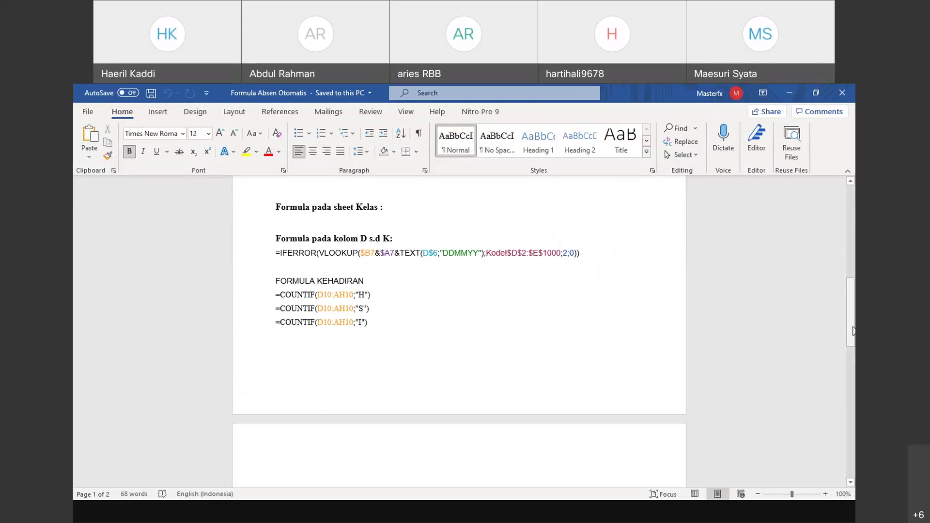
Step: Examine the formulas for the Kode and Kelas sheets in the Word document "Formula Absen Otomatis"
{"action": "left_click_drag", "start_coordinate": [853, 331], "coordinate": [844, 218]}
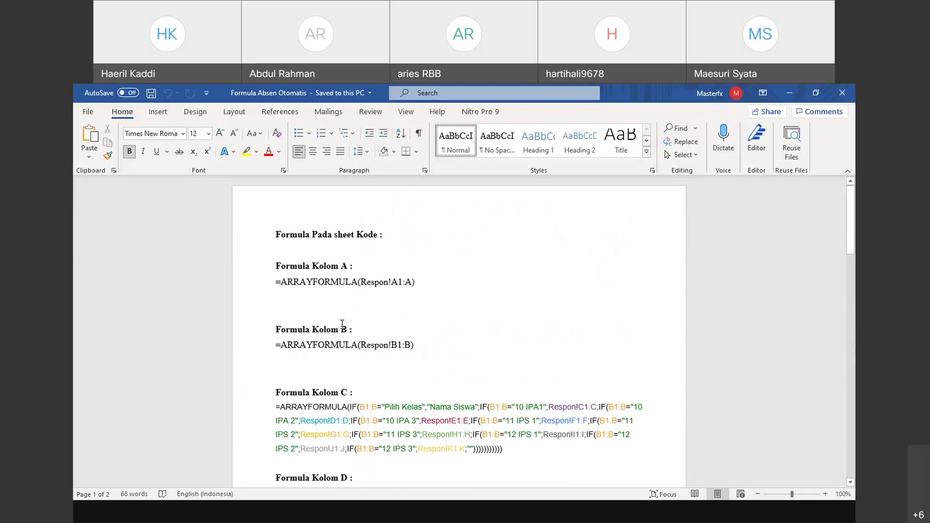
{"action": "scroll", "coordinate": [328, 349], "scroll_direction": "down", "scroll_amount": 1}
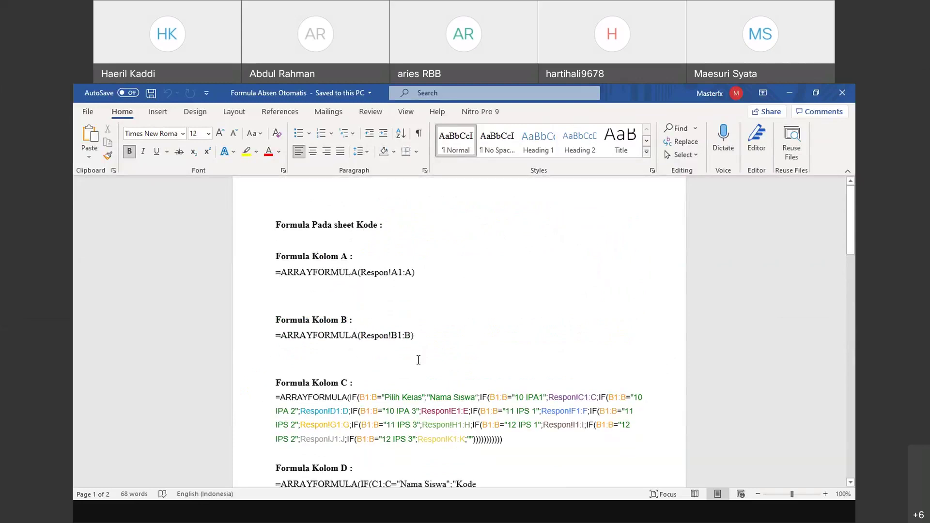
{"action": "scroll", "coordinate": [343, 388], "scroll_direction": "down", "scroll_amount": 4}
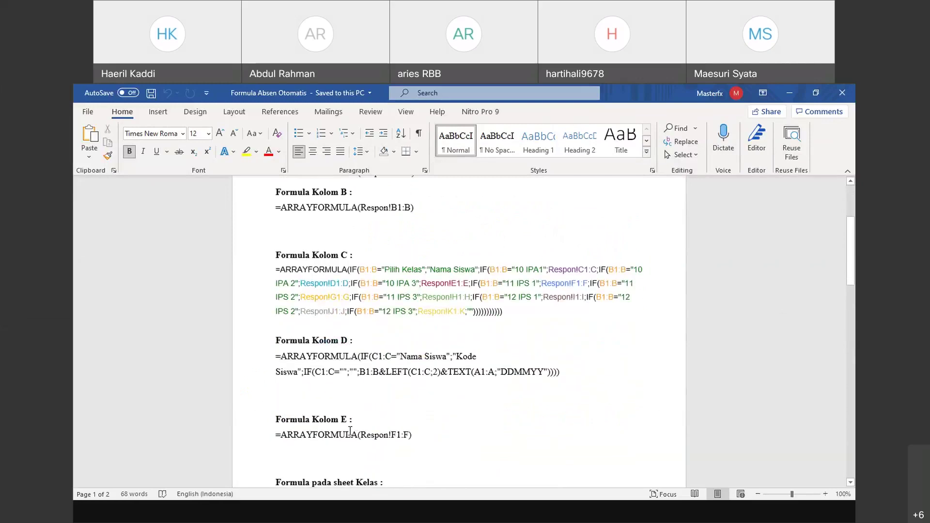
{"action": "scroll", "coordinate": [351, 430], "scroll_direction": "down", "scroll_amount": 1}
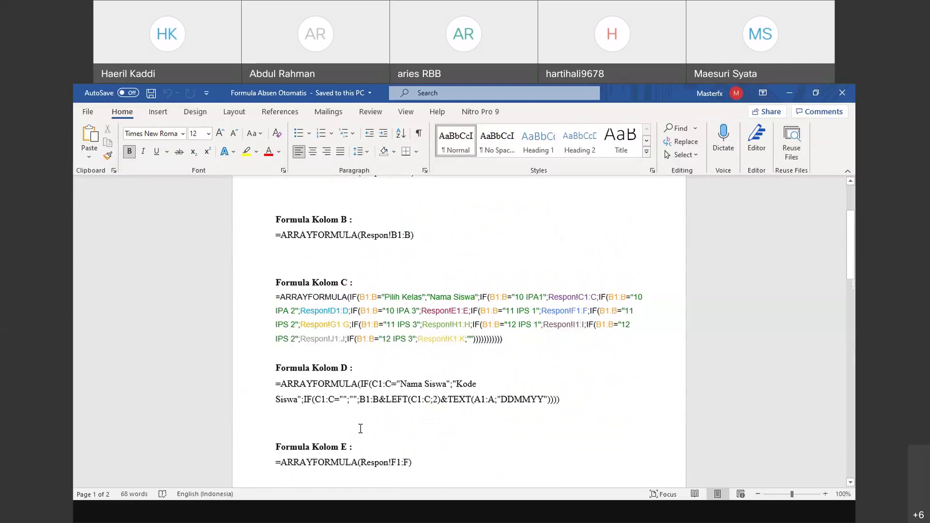
{"action": "scroll", "coordinate": [379, 425], "scroll_direction": "down", "scroll_amount": 3}
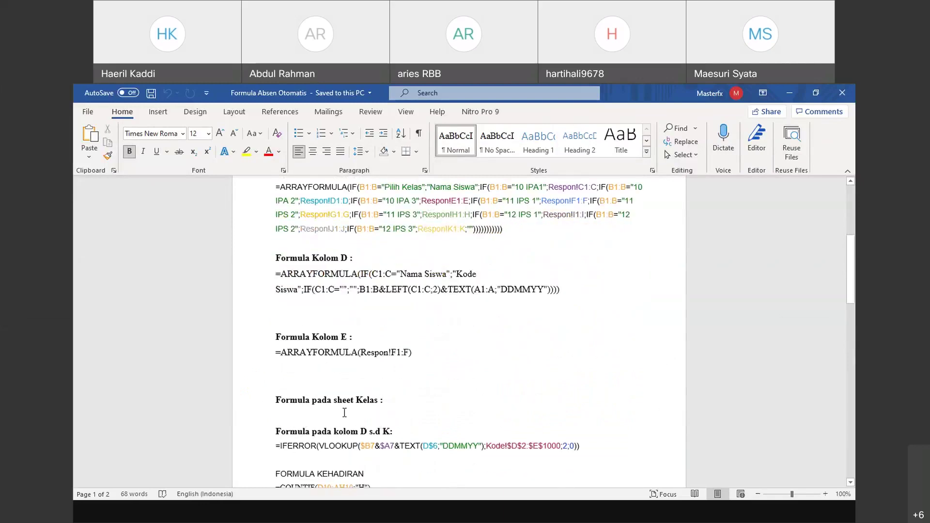
{"action": "scroll", "coordinate": [345, 415], "scroll_direction": "down", "scroll_amount": 1}
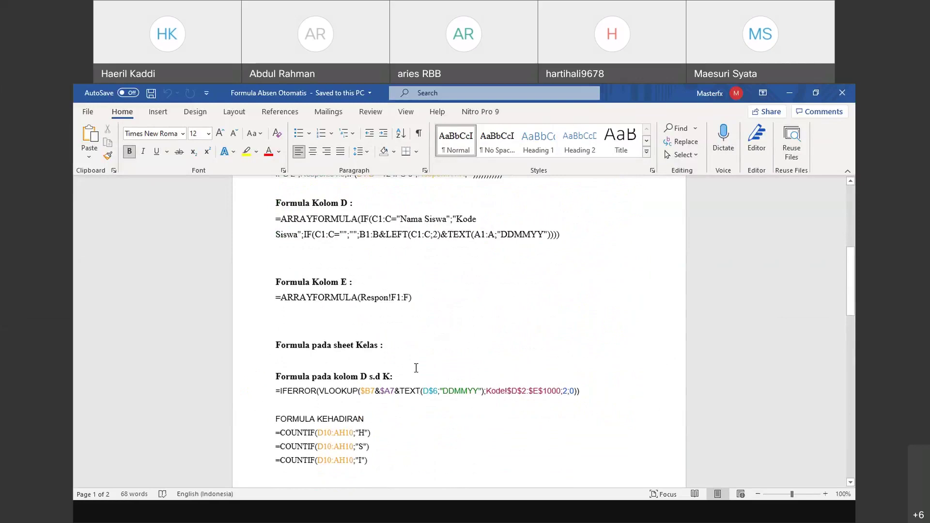
{"action": "scroll", "coordinate": [415, 368], "scroll_direction": "up", "scroll_amount": 10}
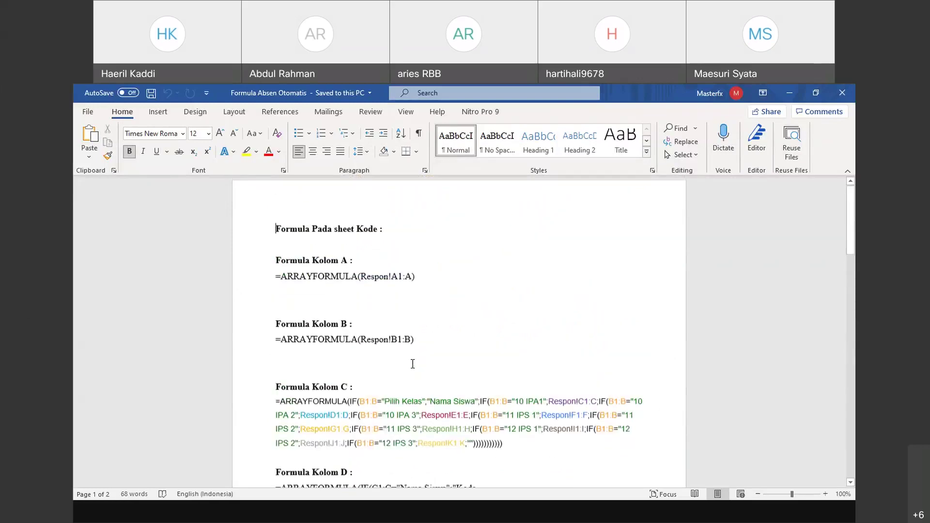
{"action": "scroll", "coordinate": [413, 364], "scroll_direction": "down", "scroll_amount": 1}
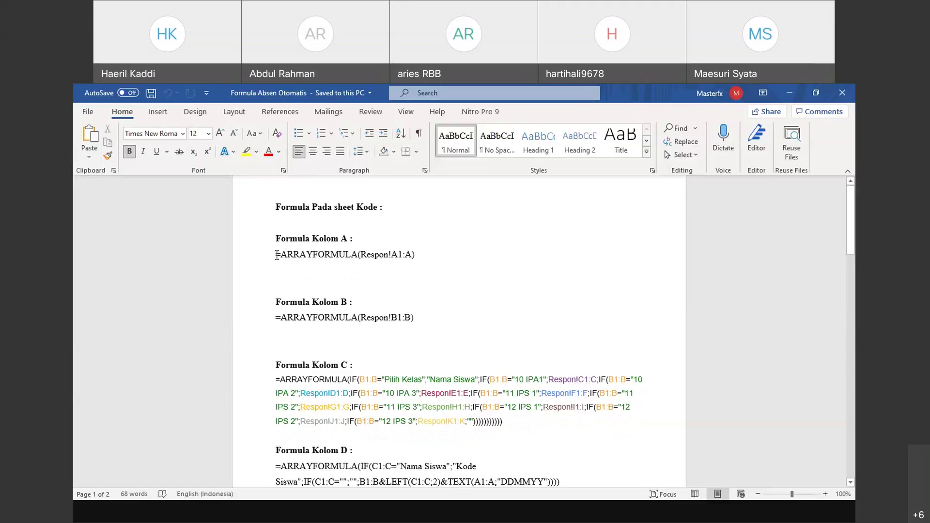
Step: Copy =ARRAYFORMULA(Respon!A1:A) from the Word document into cell A1 of the Kode sheet and widen column A to fit the timestamps
{"action": "left_click_drag", "start_coordinate": [274, 254], "coordinate": [429, 279]}
{"action": "left_click", "coordinate": [429, 279]}
{"action": "left_click_drag", "start_coordinate": [276, 254], "coordinate": [388, 274]}
{"action": "left_click", "coordinate": [433, 275]}
{"action": "left_click", "coordinate": [275, 255]}
{"action": "left_click_drag", "start_coordinate": [277, 254], "coordinate": [321, 253]}
{"action": "left_click", "coordinate": [526, 303]}
{"action": "left_click_drag", "start_coordinate": [414, 254], "coordinate": [277, 259]}
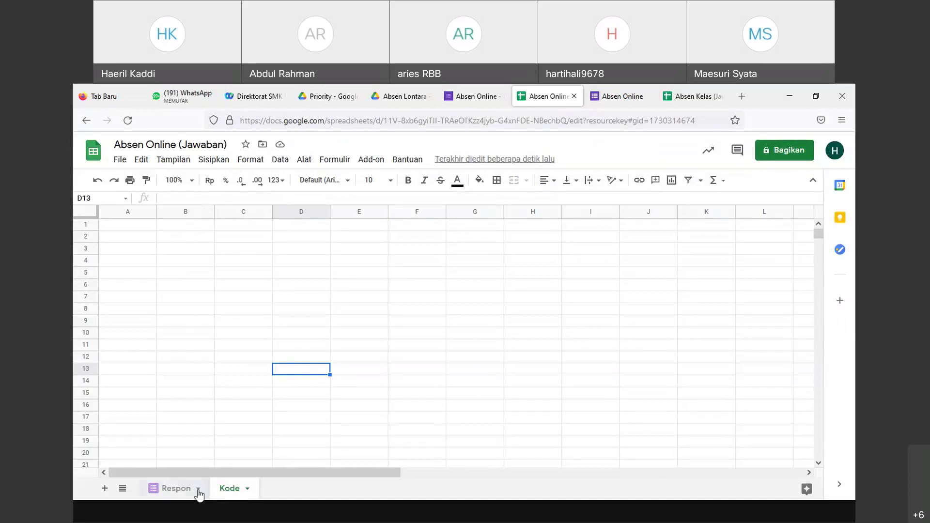
{"action": "left_click", "coordinate": [138, 229]}
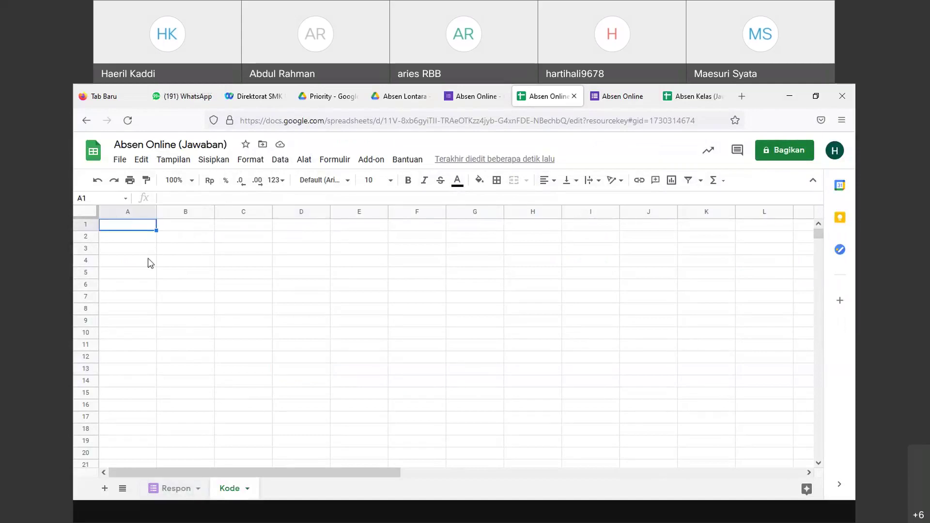
{"action": "key", "text": "ctrl+v"}
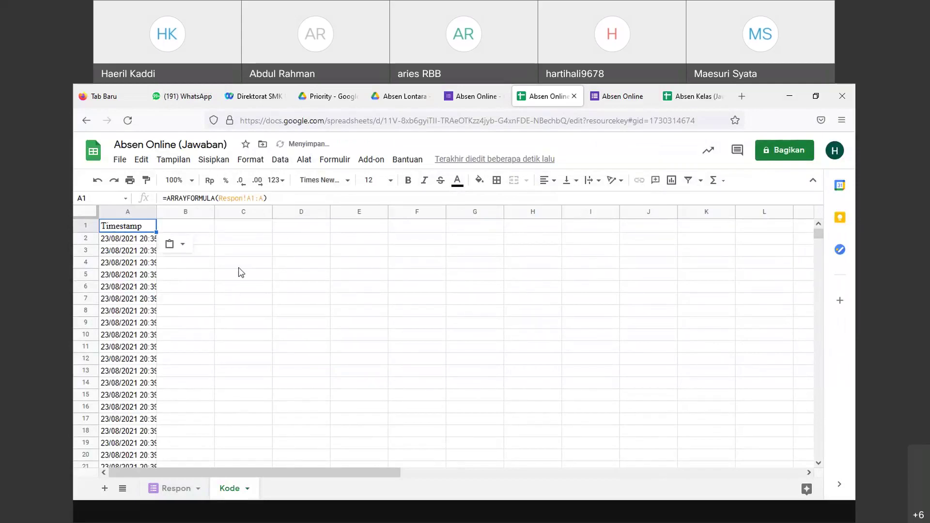
{"action": "left_click_drag", "start_coordinate": [168, 216], "coordinate": [198, 218]}
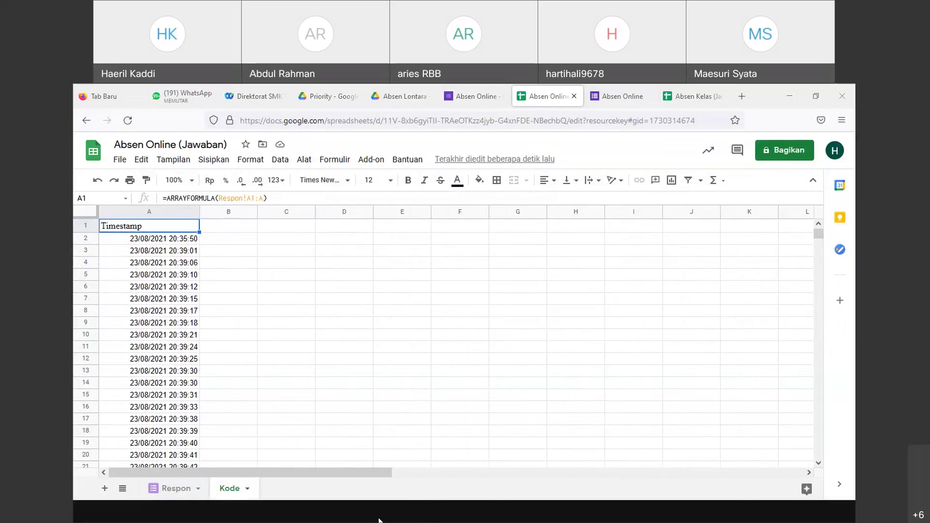
Step: Enter =ARRAYFORMULA(Respon!B1:B) in cell B1 of the Kode sheet and check the filled class rows
{"action": "left_click", "coordinate": [232, 229]}
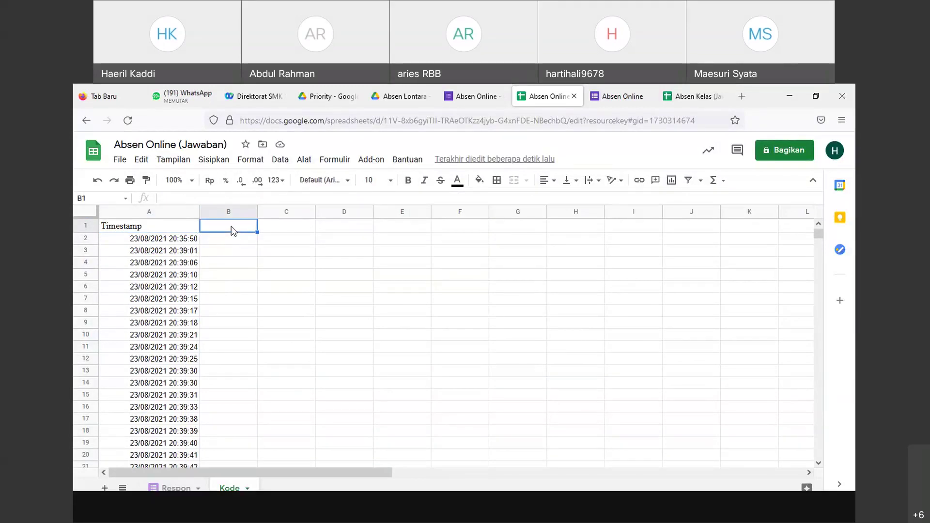
{"action": "type", "text": "=ARRAYFORMULA(Respon!B1:B)"}
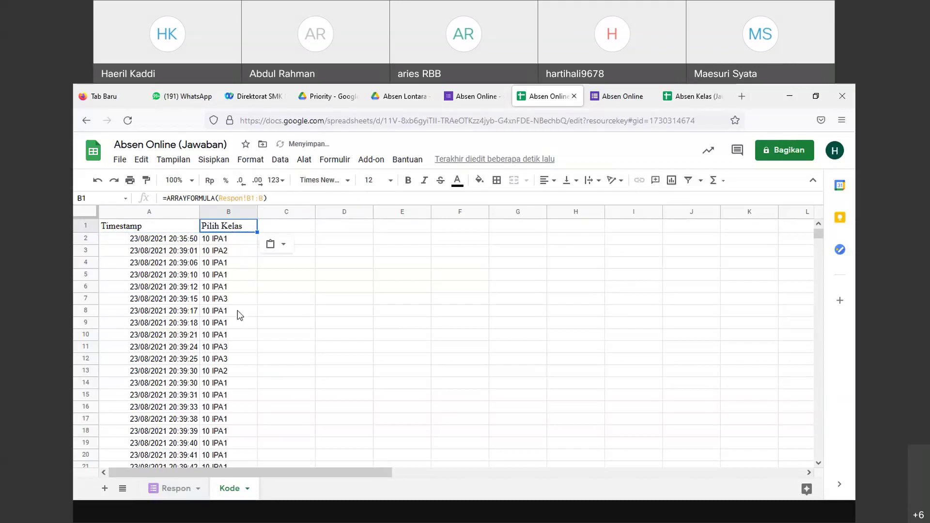
{"action": "scroll", "coordinate": [241, 362], "scroll_direction": "down", "scroll_amount": 3}
{"action": "scroll", "coordinate": [244, 373], "scroll_direction": "down", "scroll_amount": 3}
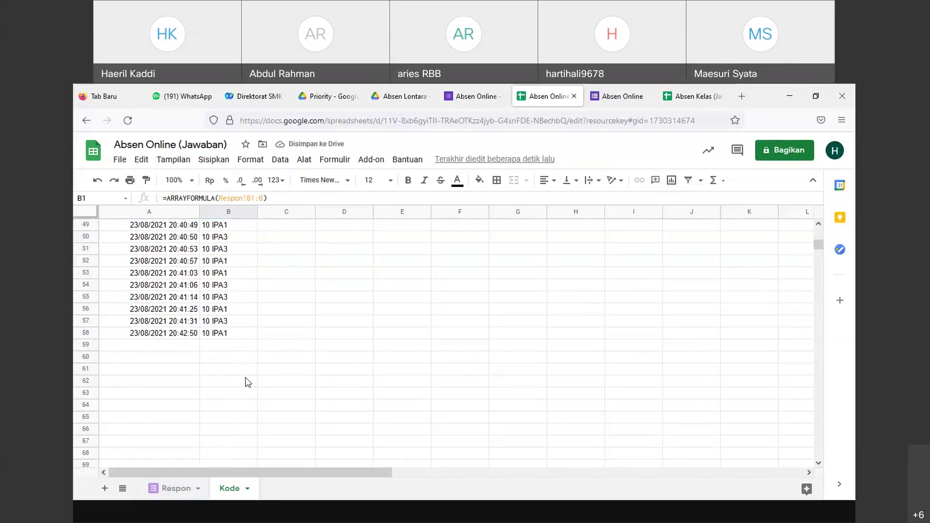
{"action": "scroll", "coordinate": [247, 383], "scroll_direction": "up", "scroll_amount": 5}
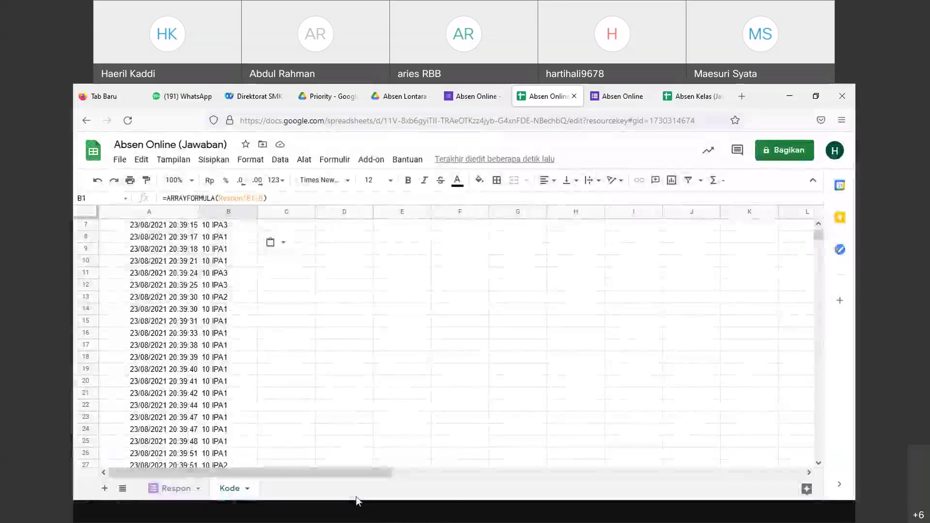
{"action": "left_click", "coordinate": [287, 224]}
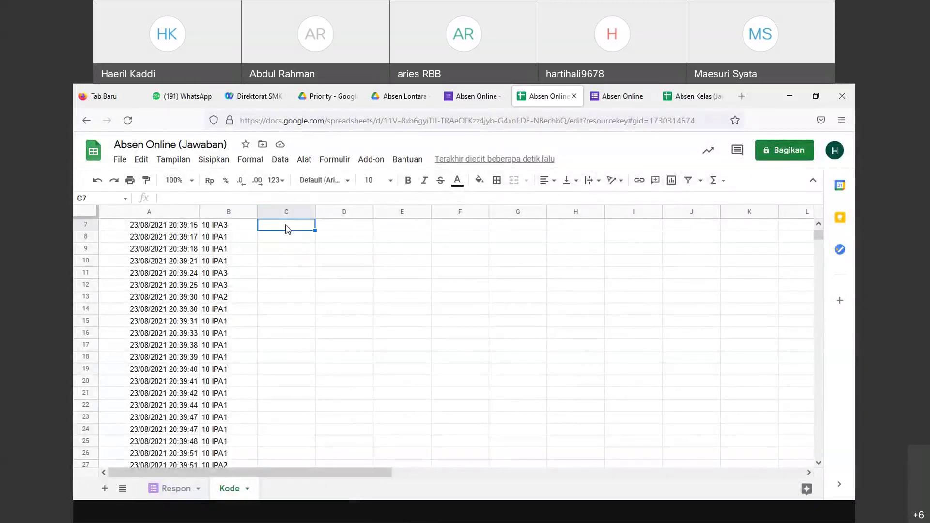
{"action": "key", "text": "ctrl+v"}
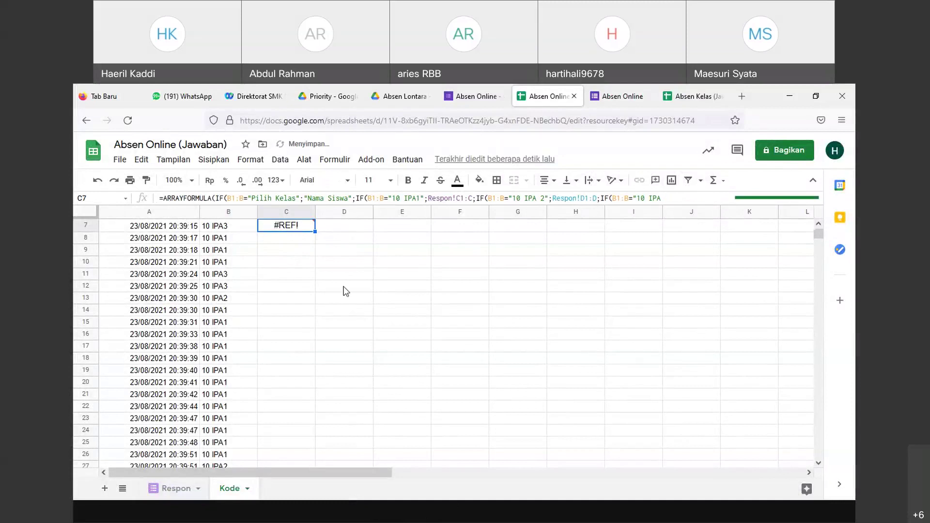
{"action": "scroll", "coordinate": [330, 295], "scroll_direction": "up", "scroll_amount": 2}
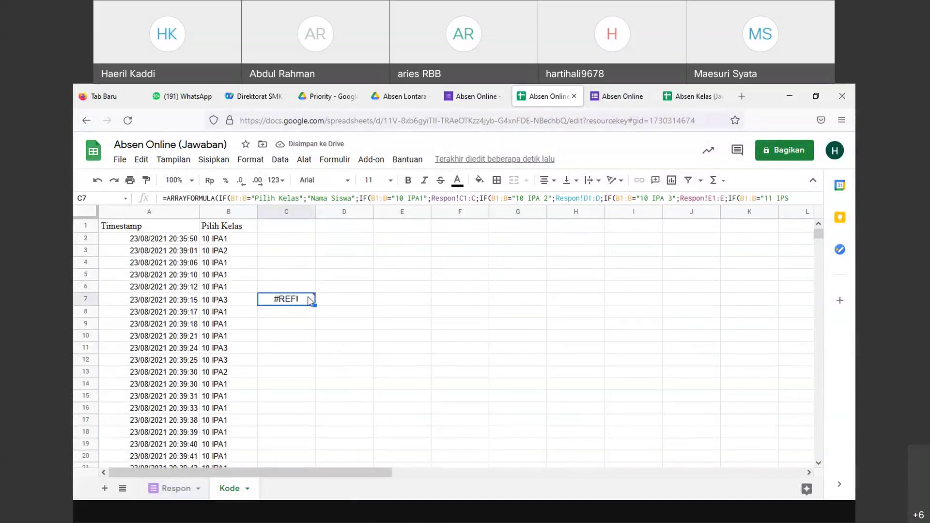
{"action": "mouse_move", "coordinate": [305, 303]}
{"action": "key", "text": "Delete"}
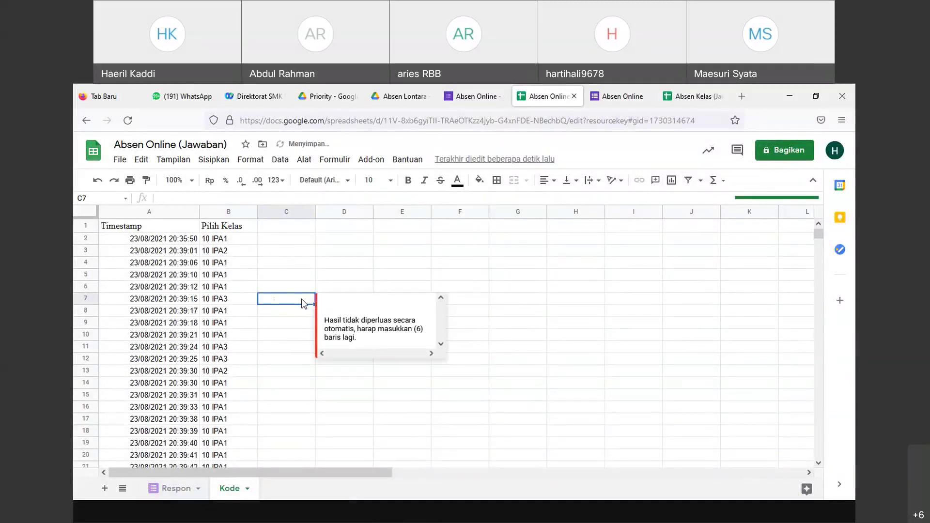
Step: Paste the copied class-based ARRAYFORMULA starting with IF(B1:B="Pilih Kelas";"Nama Siswa" into cell C1 of the Kode sheet and check the filled rows
{"action": "left_click", "coordinate": [284, 231]}
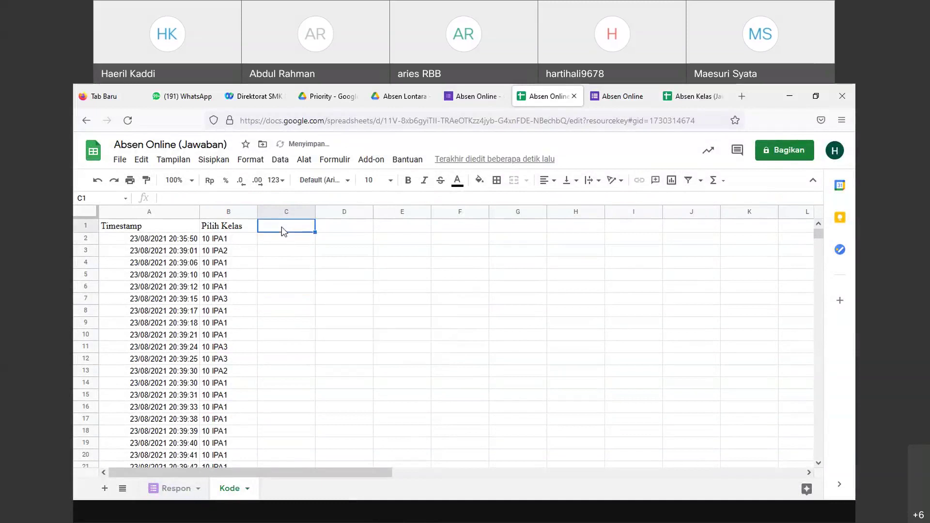
{"action": "key", "text": "ctrl+v"}
{"action": "left_click", "coordinate": [315, 275]}
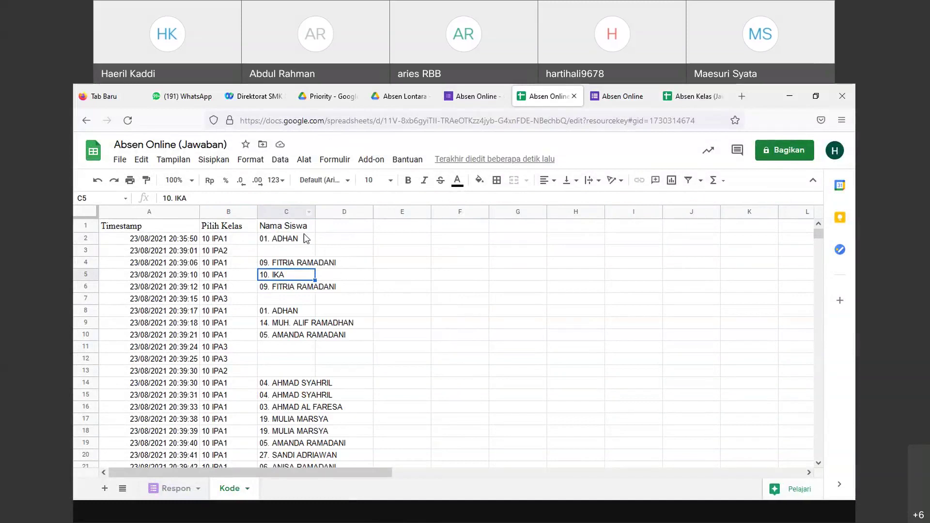
{"action": "scroll", "coordinate": [361, 288], "scroll_direction": "down", "scroll_amount": 6}
{"action": "scroll", "coordinate": [359, 285], "scroll_direction": "up", "scroll_amount": 6}
Step: Copy =ARRAYFORMULA(IF(C1:C="Nama Siswa";"Kode Siswa";IF(C1:C="";"";B1:B&LEFT(C1:C;2)&TEXT(A1:A;"DDMMYY")))) from the Word document into cell D1 of the Kode sheet
{"action": "left_click", "coordinate": [422, 518]}
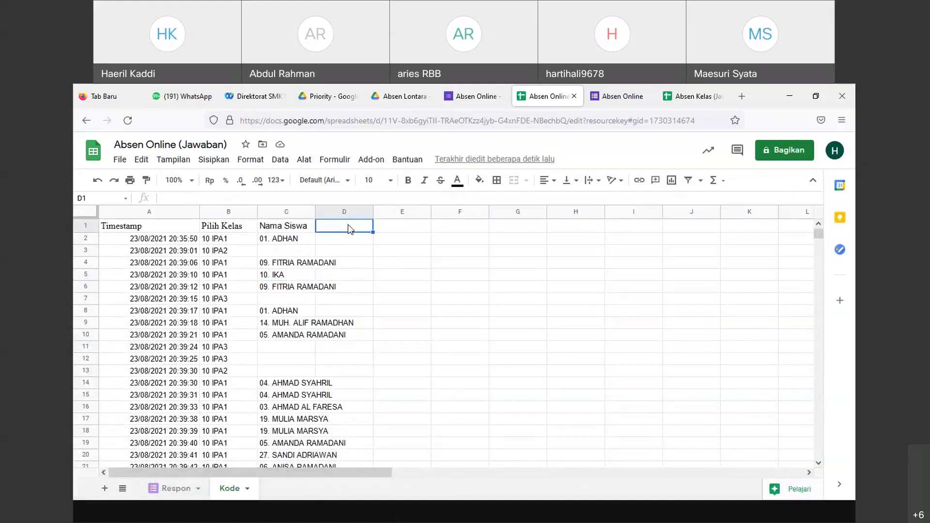
{"action": "type", "text": "=ARRAYFORMULA(IF(C1:C=\"Nama Siswa\";\"Kode Siswa\";IF(C1:C=\"\";\"\";B1:B&LEFT(C1:C;2)&TEXT(A1:A;\"DDMMYY\"))))"}
{"action": "left_click", "coordinate": [396, 287]}
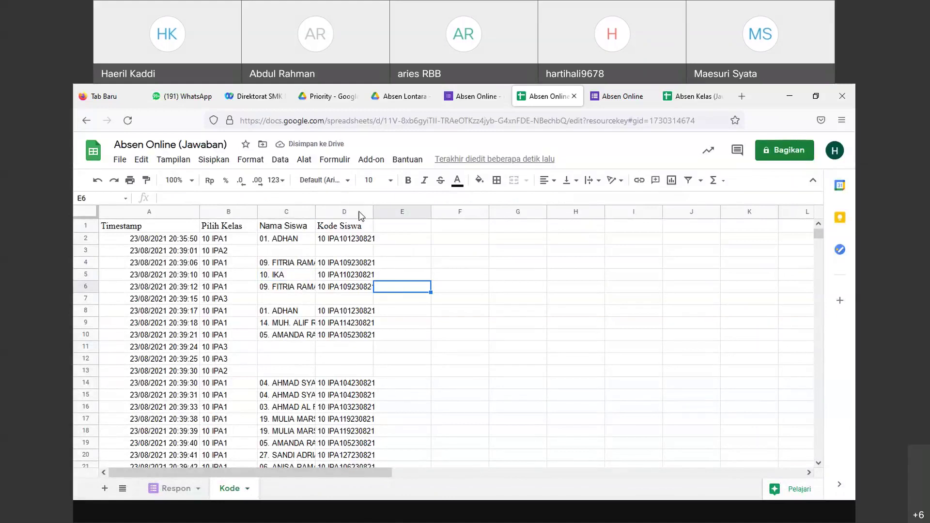
Step: Widen the Nama Siswa and Kode Siswa columns so the codes fit, and check the generated code rows
{"action": "left_click_drag", "start_coordinate": [315, 212], "coordinate": [327, 211]}
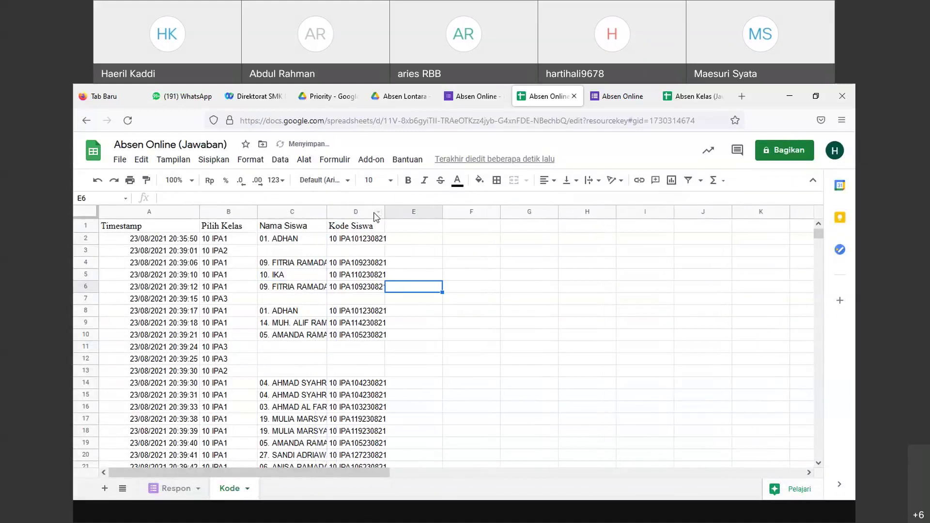
{"action": "left_click_drag", "start_coordinate": [386, 212], "coordinate": [411, 210]}
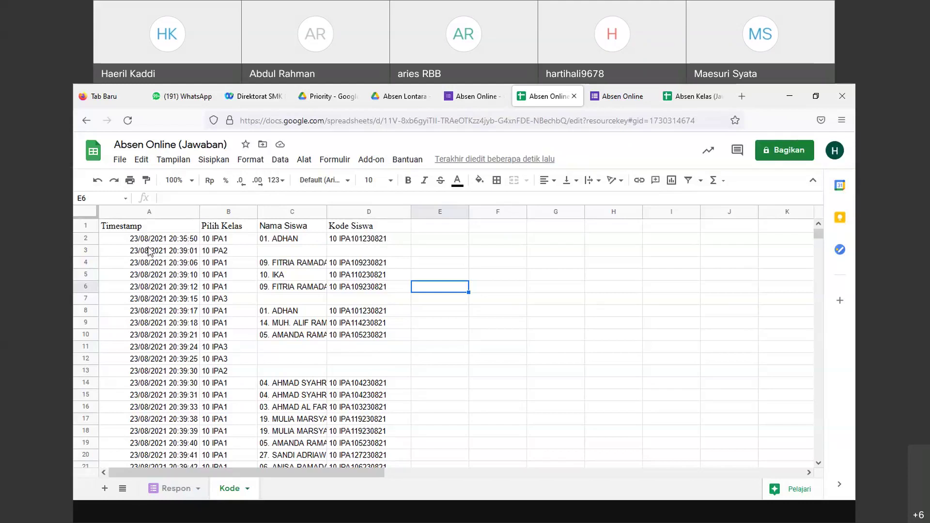
{"action": "scroll", "coordinate": [152, 271], "scroll_direction": "down", "scroll_amount": 4}
{"action": "scroll", "coordinate": [160, 296], "scroll_direction": "up", "scroll_amount": 4}
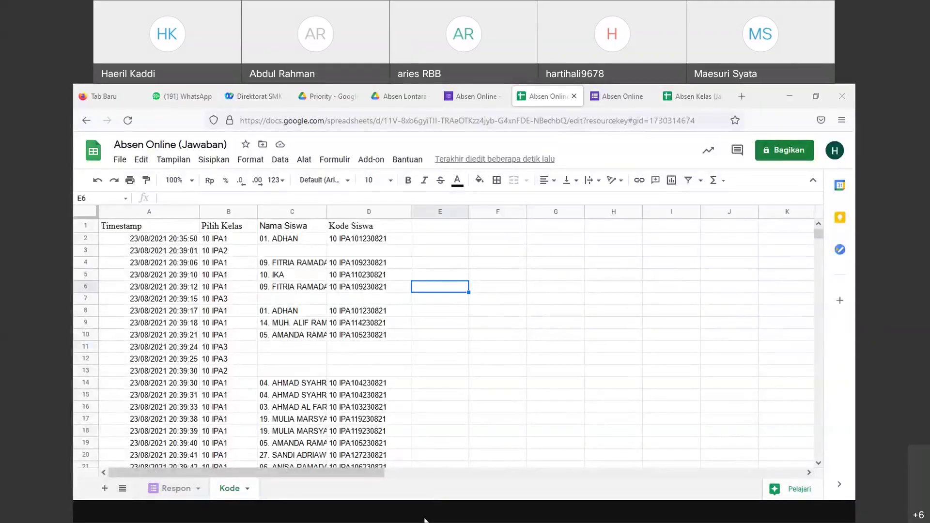
Step: Enter =ARRAYFORMULA(Respon!F1:F) in cell E1 of the Kode sheet
{"action": "left_click", "coordinate": [442, 227]}
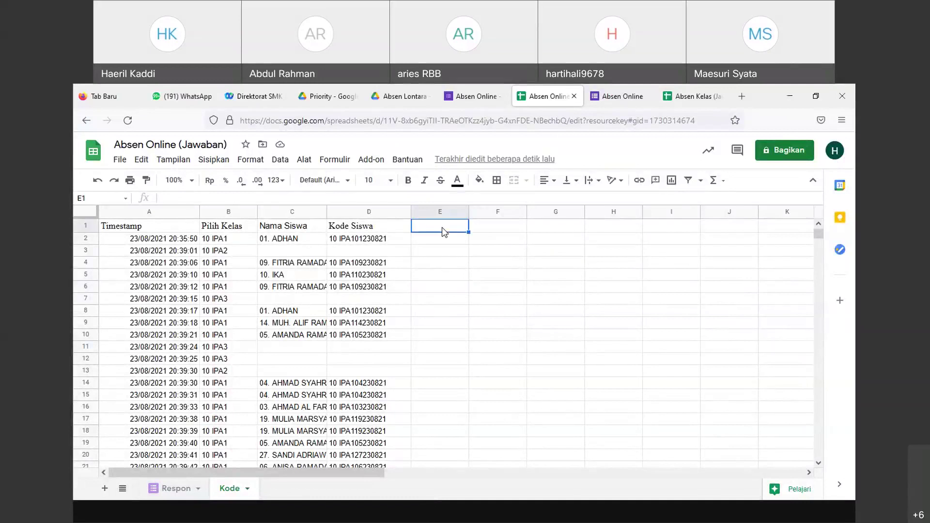
{"action": "type", "text": "=ARRAYFORMULA(Respon!F1:F)"}
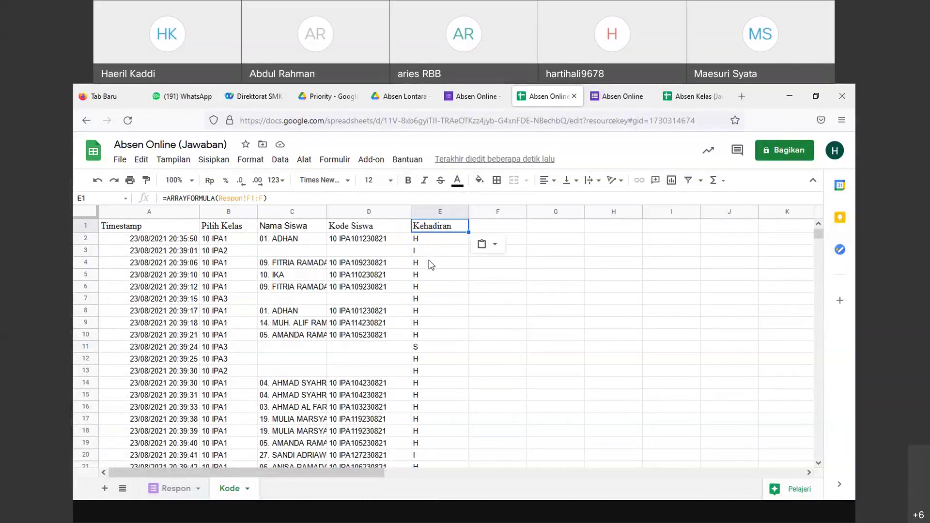
Step: Examine the Kode sheet rows with blank student names and codes against their class and Kehadiran entries, starting with row 3
{"action": "left_click", "coordinate": [299, 252]}
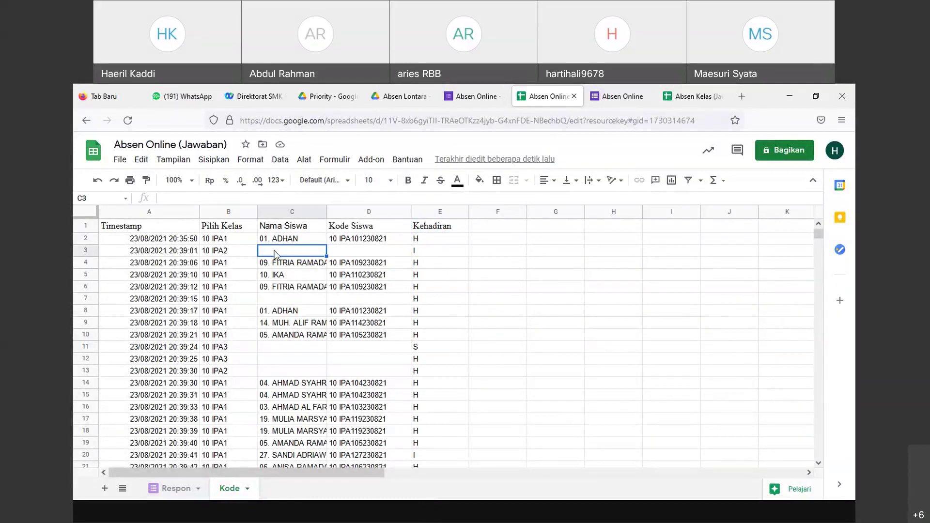
{"action": "left_click", "coordinate": [373, 254]}
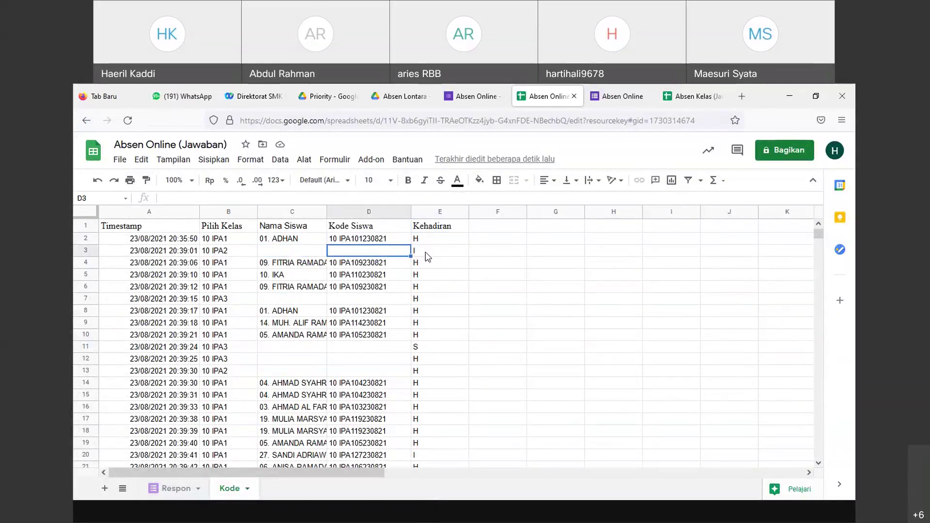
{"action": "left_click", "coordinate": [295, 252]}
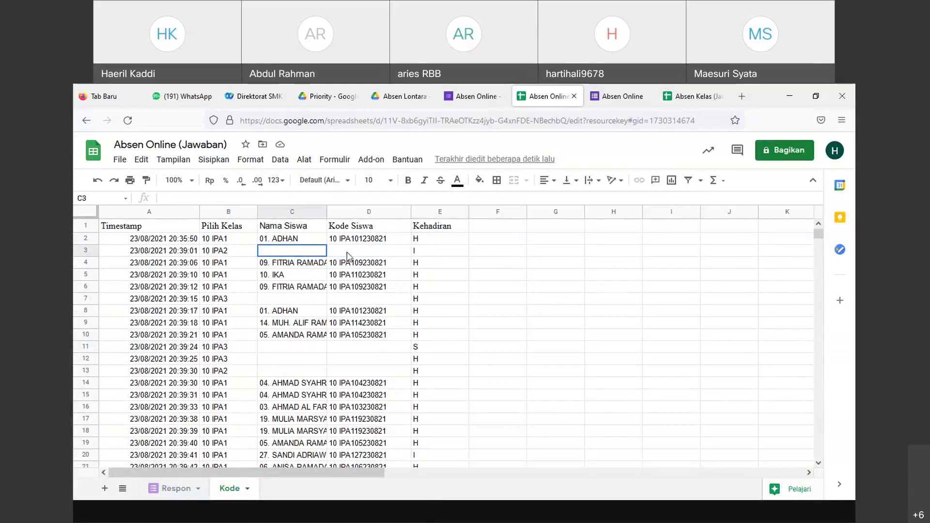
{"action": "left_click", "coordinate": [370, 252]}
{"action": "left_click", "coordinate": [417, 252]}
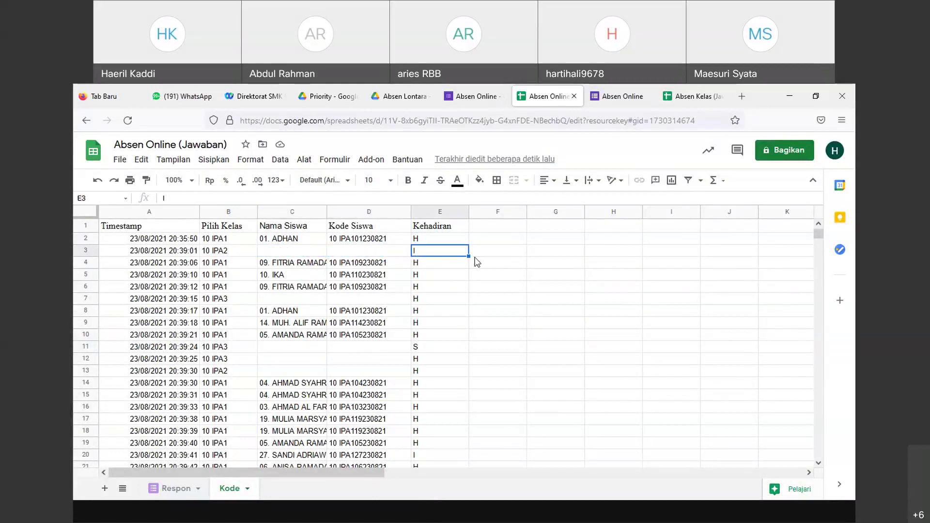
{"action": "scroll", "coordinate": [480, 264], "scroll_direction": "down", "scroll_amount": 5}
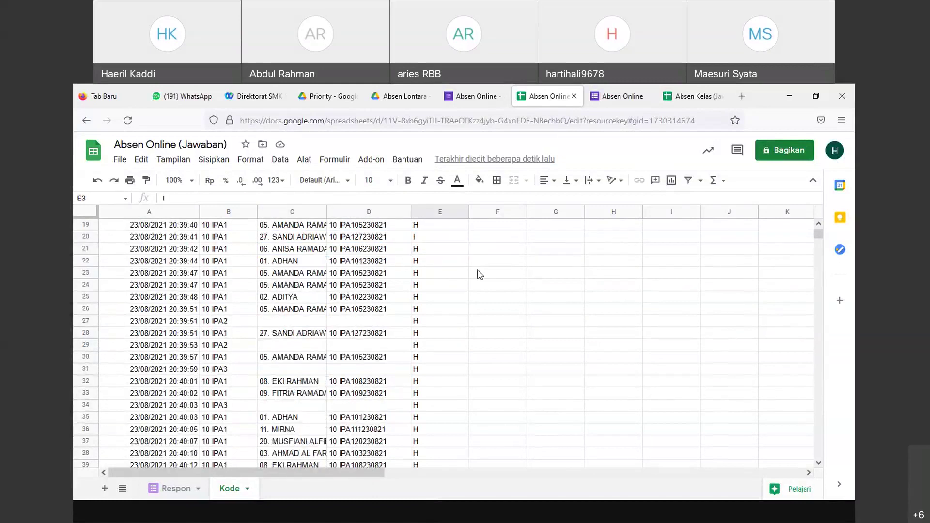
{"action": "scroll", "coordinate": [473, 260], "scroll_direction": "up", "scroll_amount": 4}
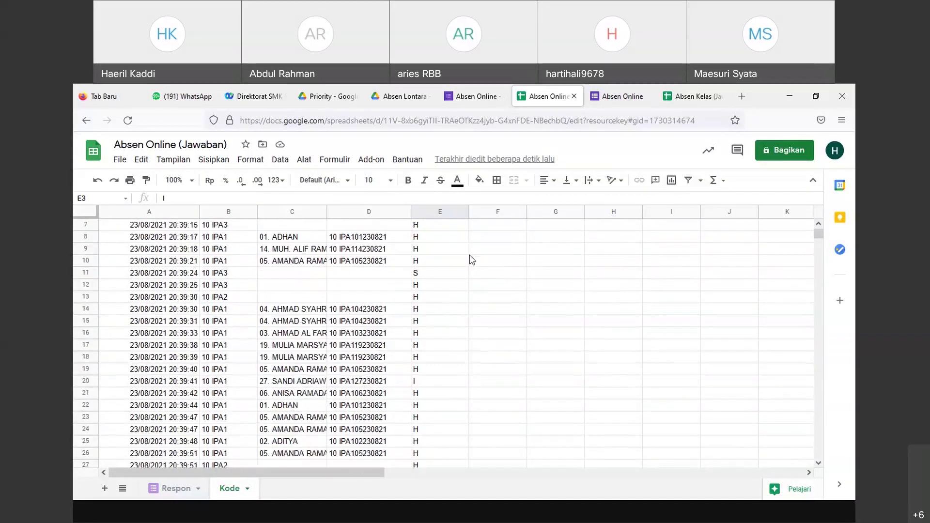
{"action": "scroll", "coordinate": [474, 260], "scroll_direction": "up", "scroll_amount": 2}
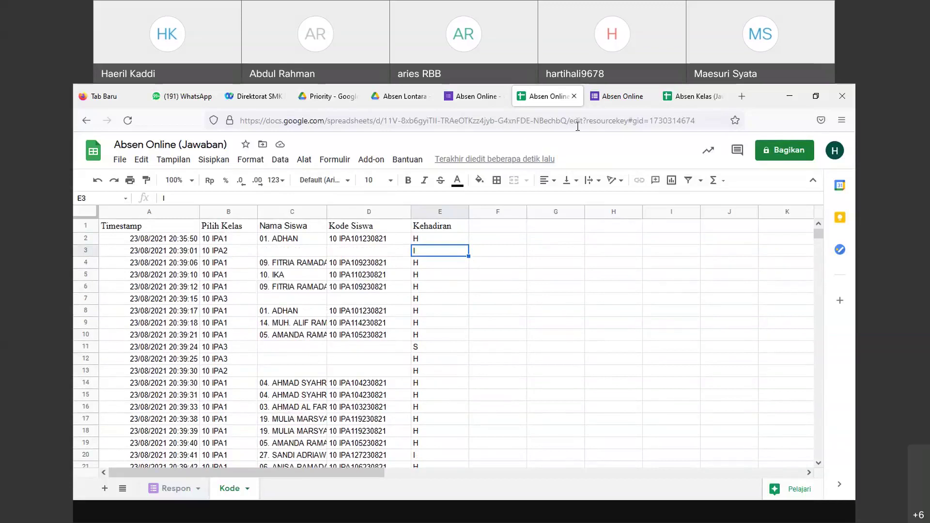
Step: Switch to the Absen Online form's questions and examine the student name lists in the 10 IPA1 and 10 IPA2 sections
{"action": "left_click", "coordinate": [467, 100]}
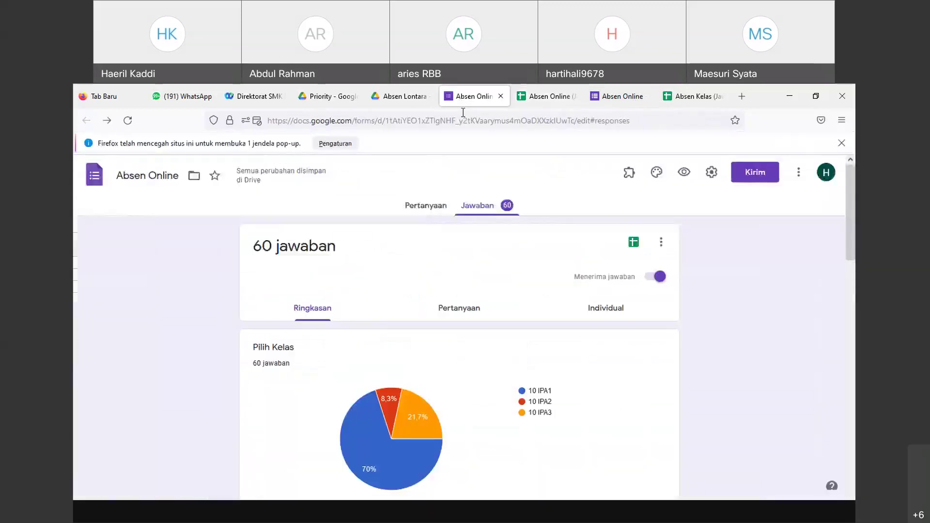
{"action": "left_click", "coordinate": [424, 207]}
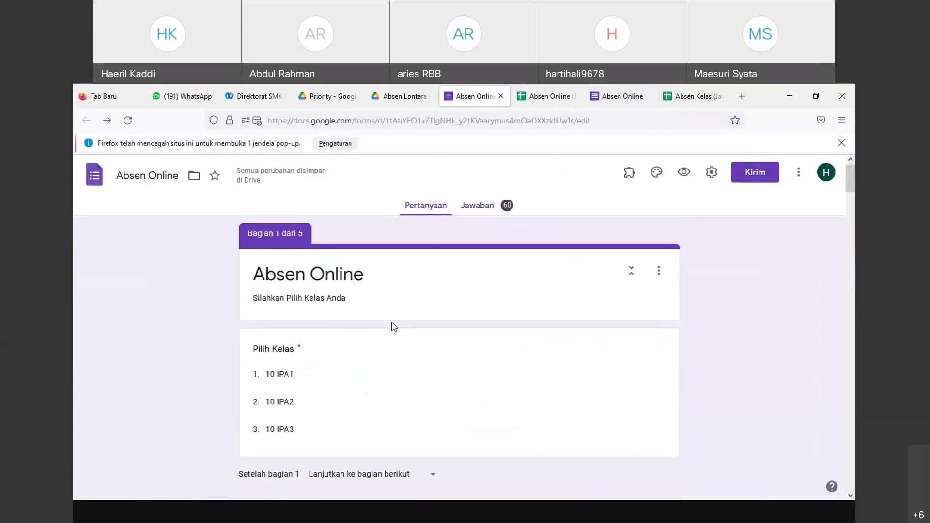
{"action": "scroll", "coordinate": [391, 321], "scroll_direction": "down", "scroll_amount": 7}
{"action": "scroll", "coordinate": [398, 330], "scroll_direction": "down", "scroll_amount": 10}
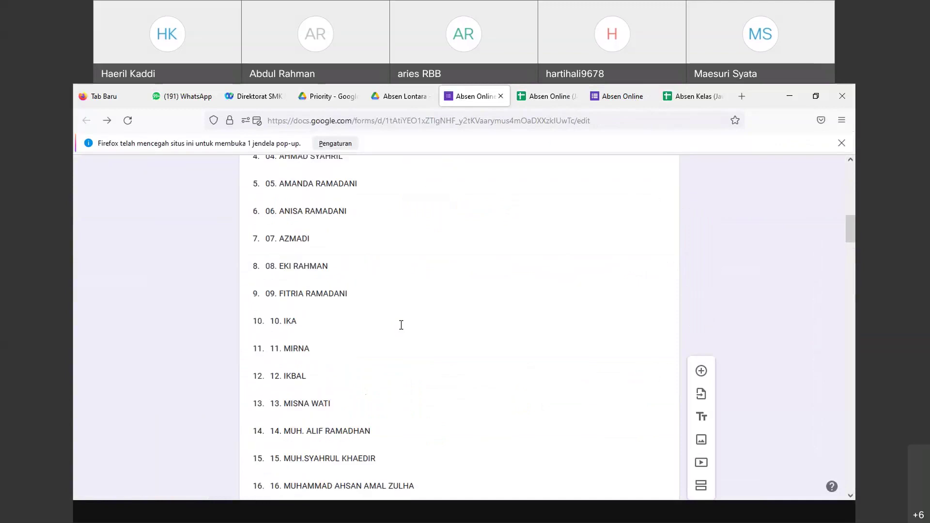
{"action": "scroll", "coordinate": [402, 326], "scroll_direction": "down", "scroll_amount": 5}
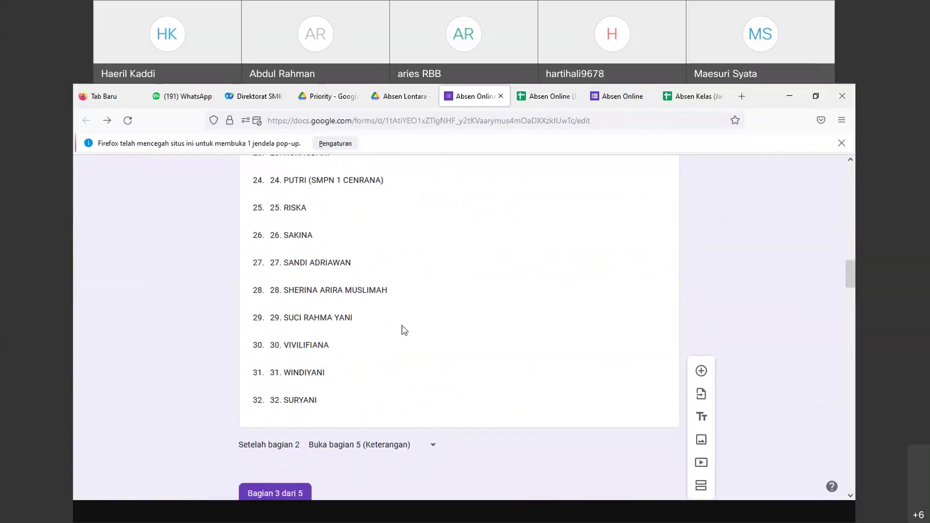
{"action": "scroll", "coordinate": [405, 330], "scroll_direction": "down", "scroll_amount": 1}
{"action": "left_click", "coordinate": [435, 306]}
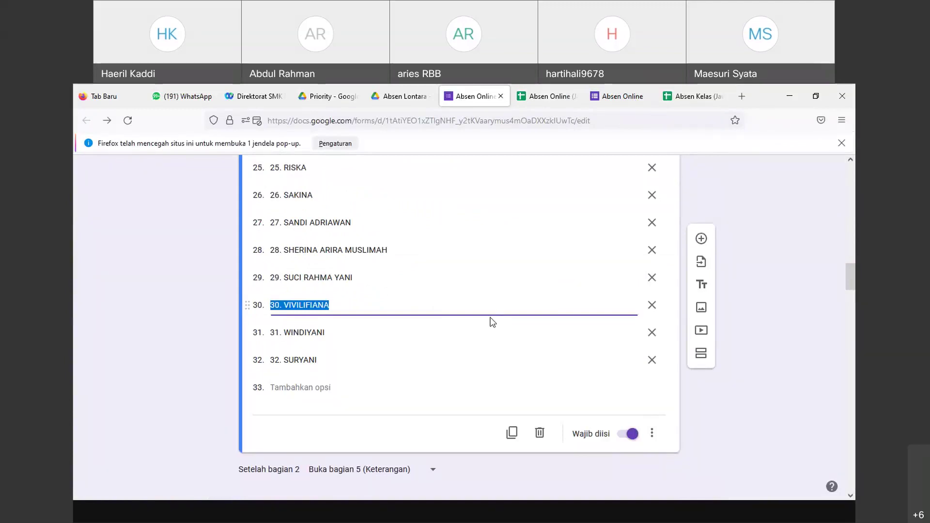
{"action": "scroll", "coordinate": [492, 322], "scroll_direction": "down", "scroll_amount": 3}
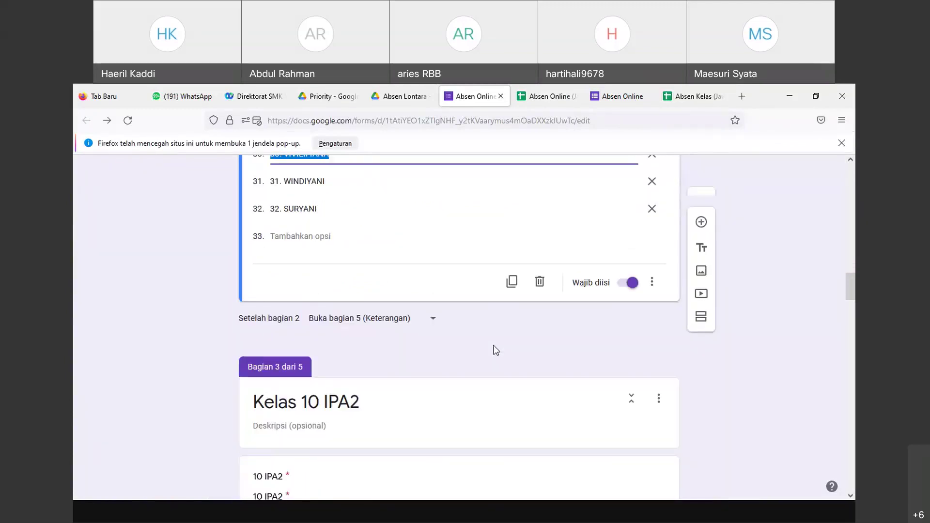
{"action": "scroll", "coordinate": [495, 350], "scroll_direction": "down", "scroll_amount": 15}
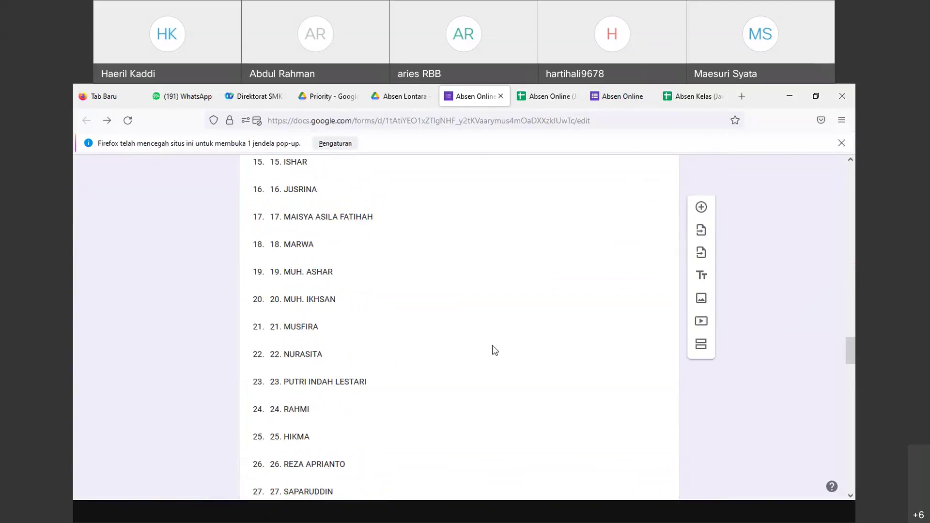
{"action": "scroll", "coordinate": [495, 350], "scroll_direction": "down", "scroll_amount": 6}
{"action": "left_click", "coordinate": [409, 293]}
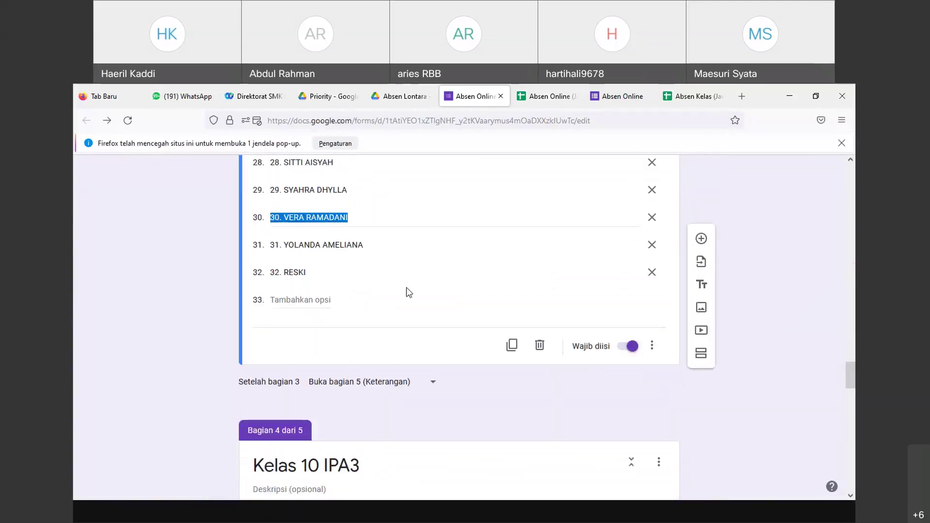
Step: Examine the student name lists in the form's 10 IPA3, 10 IPA2 and 10 IPA1 sections and the Pilih Kelas question
{"action": "scroll", "coordinate": [514, 312], "scroll_direction": "down", "scroll_amount": 5}
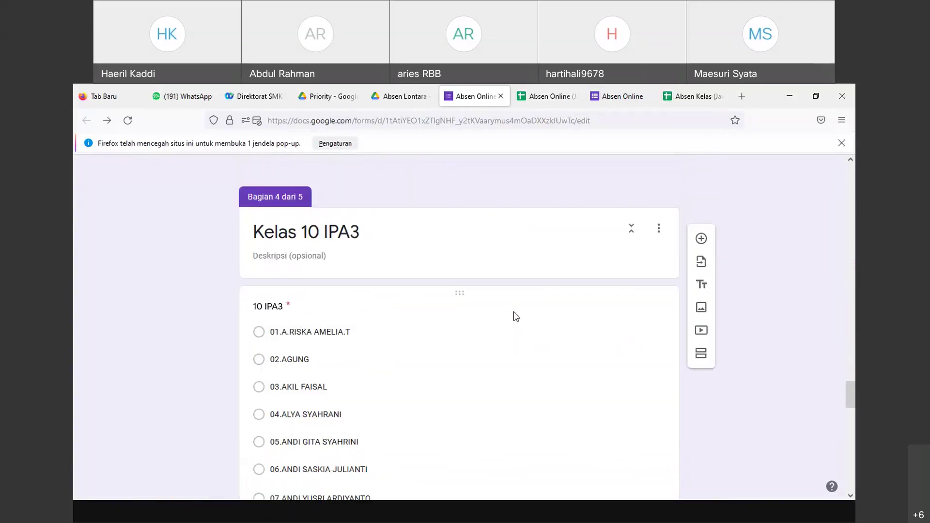
{"action": "scroll", "coordinate": [513, 312], "scroll_direction": "down", "scroll_amount": 4}
{"action": "scroll", "coordinate": [478, 299], "scroll_direction": "up", "scroll_amount": 4}
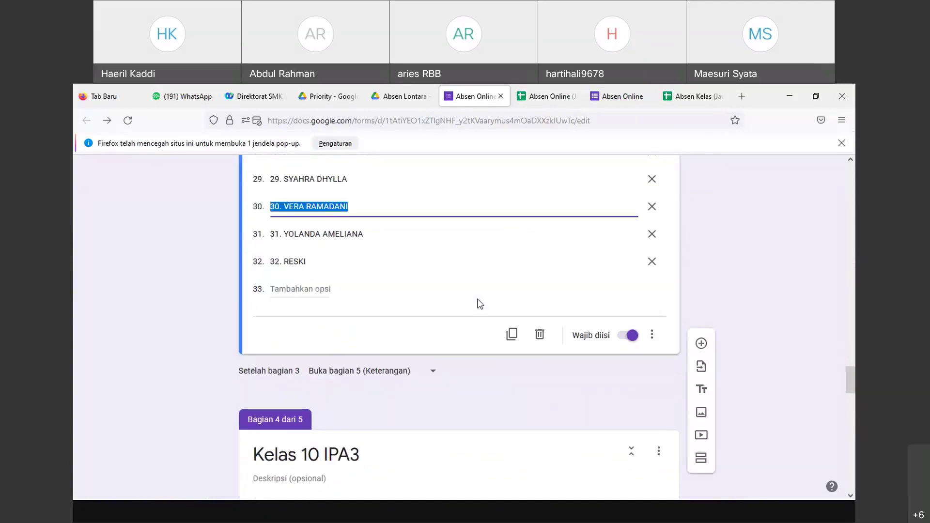
{"action": "scroll", "coordinate": [476, 302], "scroll_direction": "down", "scroll_amount": 4}
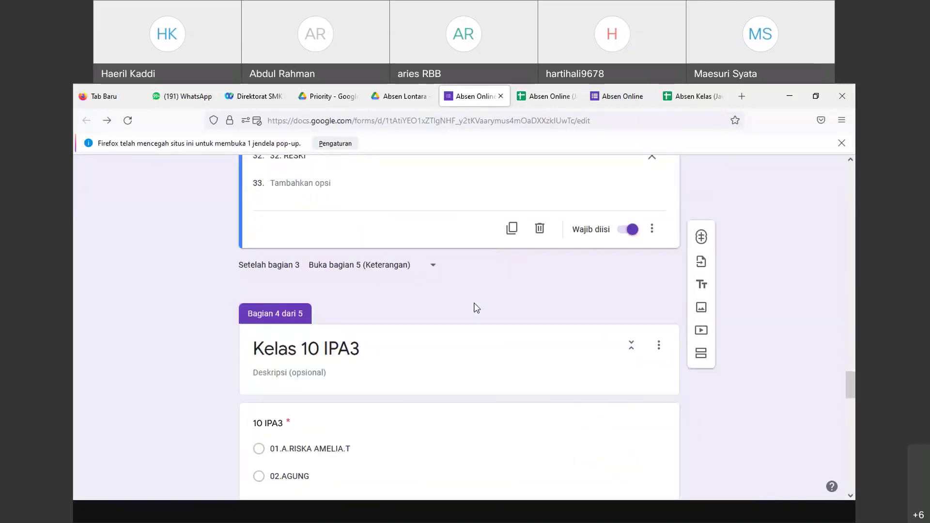
{"action": "scroll", "coordinate": [476, 309], "scroll_direction": "down", "scroll_amount": 2}
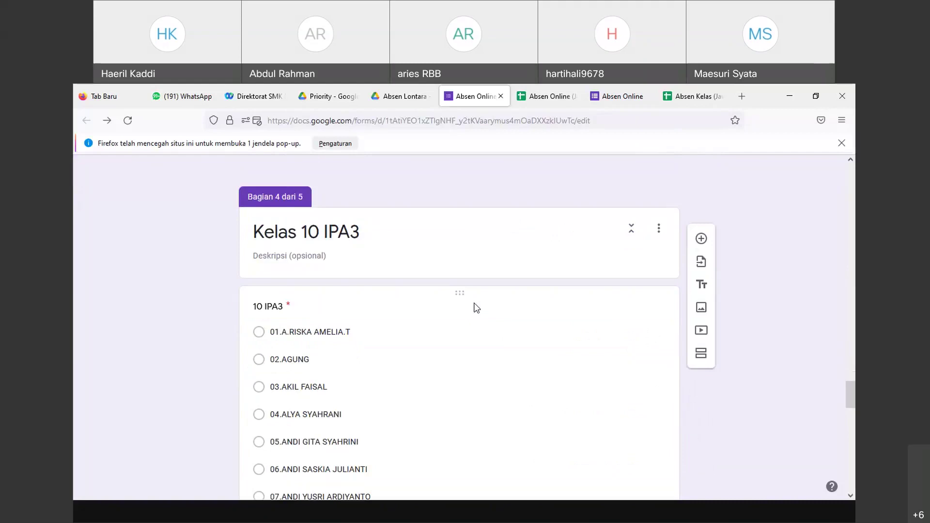
{"action": "scroll", "coordinate": [476, 308], "scroll_direction": "down", "scroll_amount": 2}
{"action": "scroll", "coordinate": [472, 300], "scroll_direction": "up", "scroll_amount": 8}
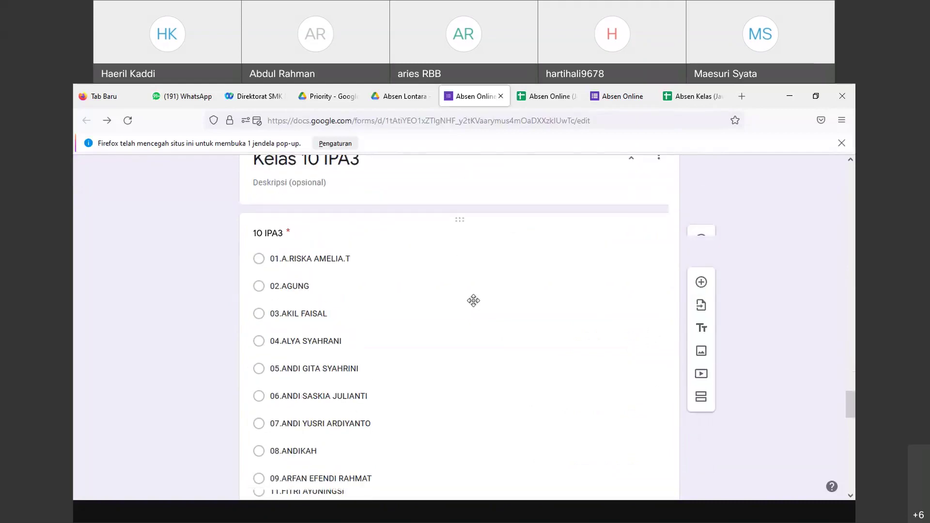
{"action": "scroll", "coordinate": [463, 291], "scroll_direction": "up", "scroll_amount": 15}
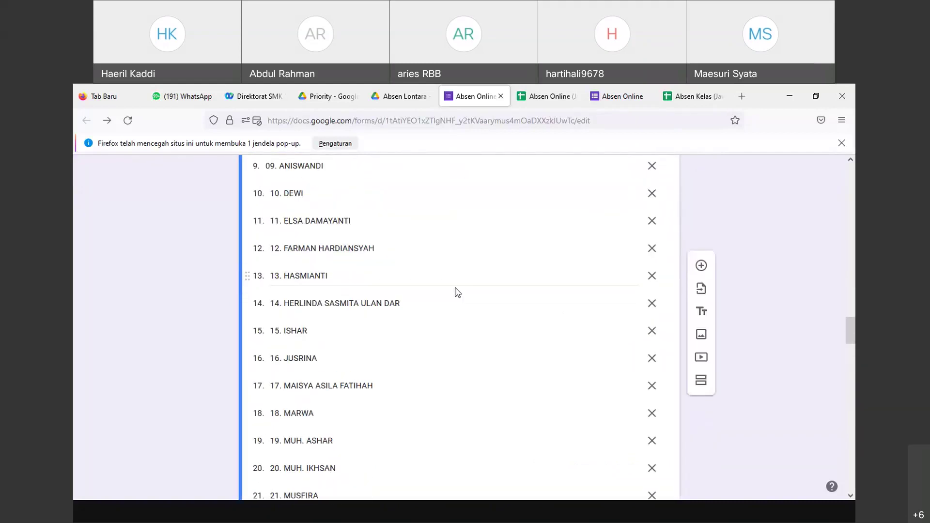
{"action": "scroll", "coordinate": [456, 287], "scroll_direction": "up", "scroll_amount": 15}
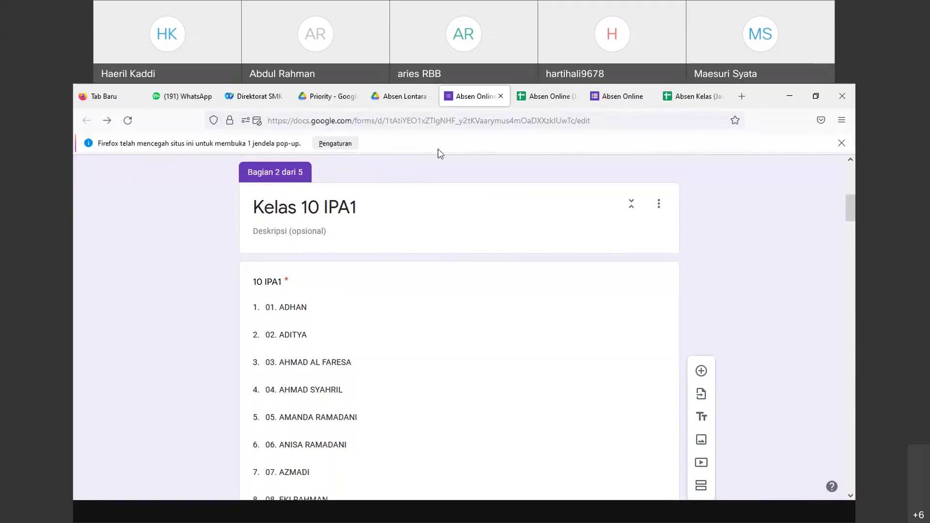
{"action": "scroll", "coordinate": [371, 402], "scroll_direction": "down", "scroll_amount": 3}
{"action": "scroll", "coordinate": [361, 334], "scroll_direction": "up", "scroll_amount": 10}
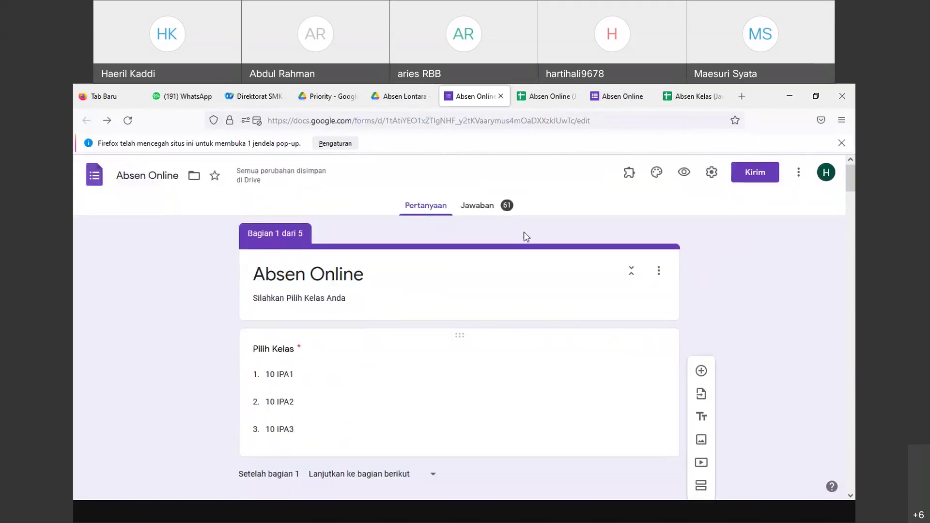
Step: View the form's response summary, then return to the Absen Online (Jawaban) spreadsheet and check the Kode sheet rows
{"action": "left_click", "coordinate": [484, 209]}
{"action": "left_click", "coordinate": [551, 97]}
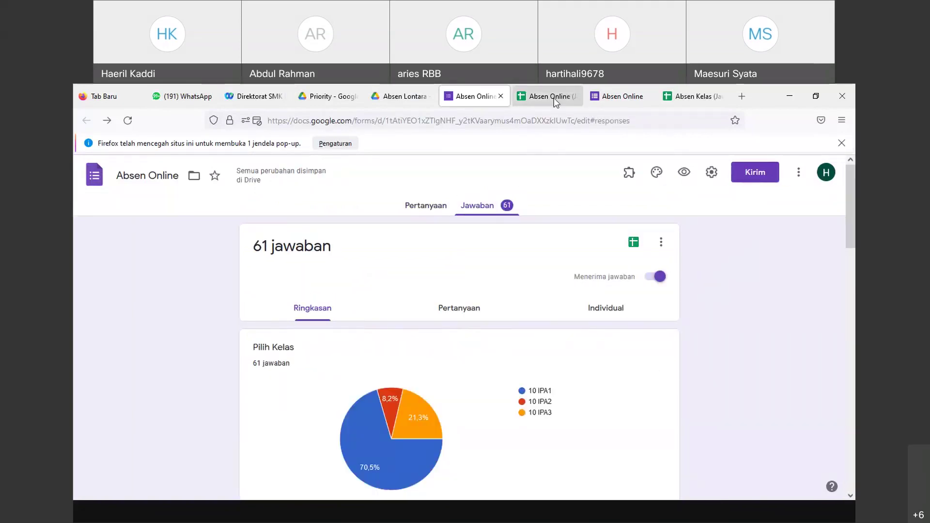
{"action": "scroll", "coordinate": [368, 368], "scroll_direction": "down", "scroll_amount": 3}
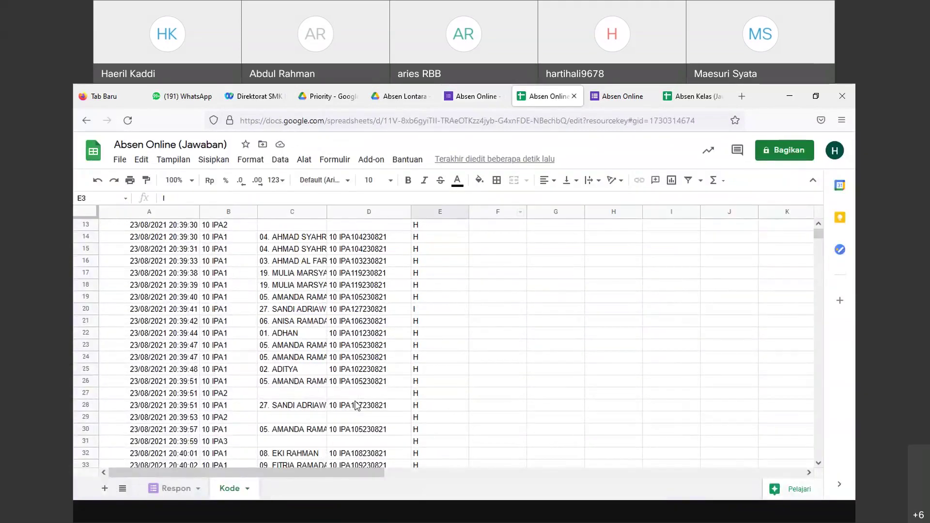
Step: Add a new sheet to the response spreadsheet and rename it 10 IPA1
{"action": "left_click", "coordinate": [105, 490]}
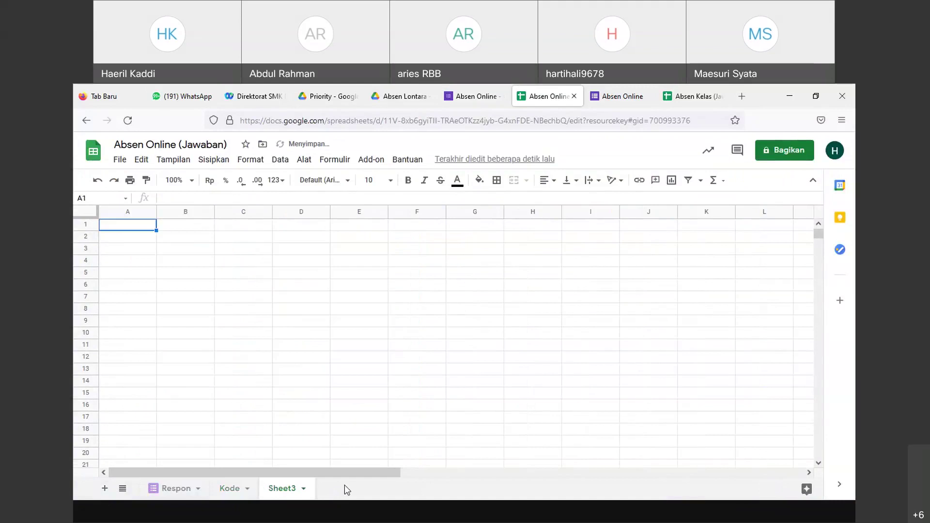
{"action": "right_click", "coordinate": [272, 494]}
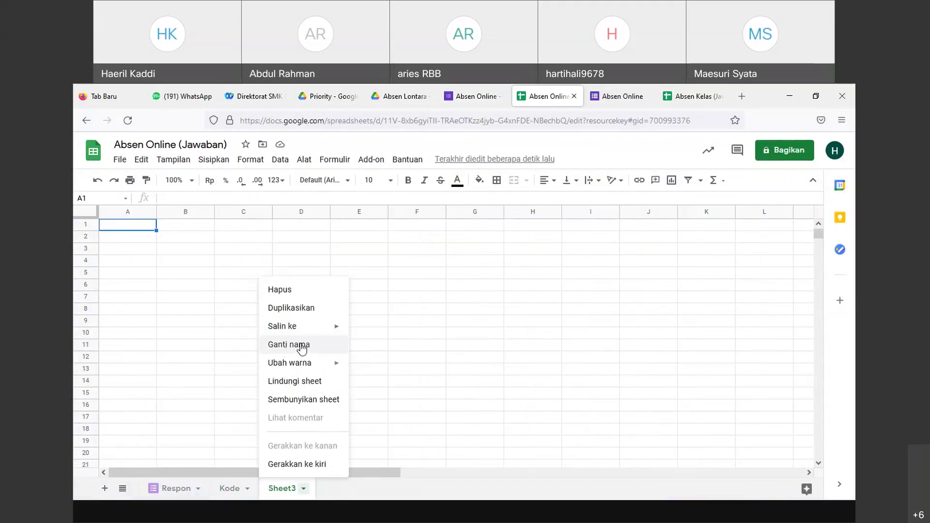
{"action": "left_click", "coordinate": [301, 345]}
{"action": "type", "text": "1"}
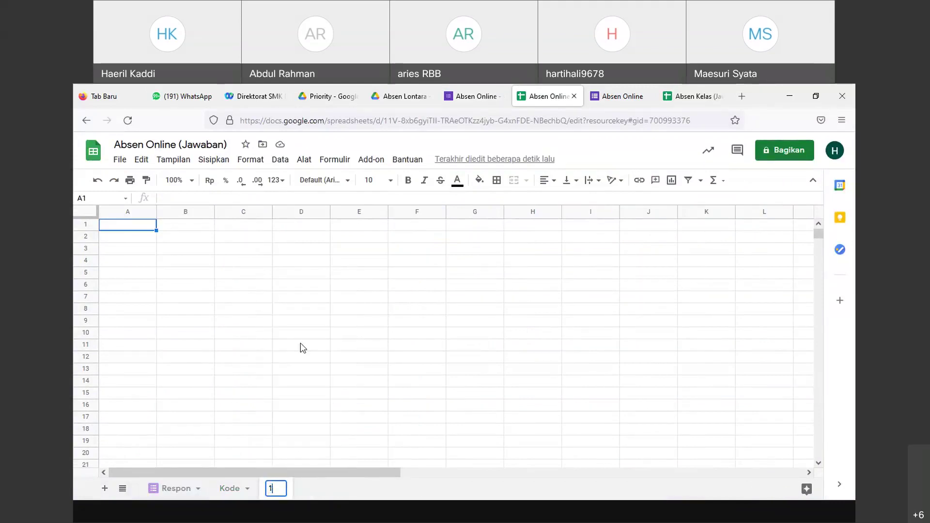
{"action": "type", "text": "0 IPA"}
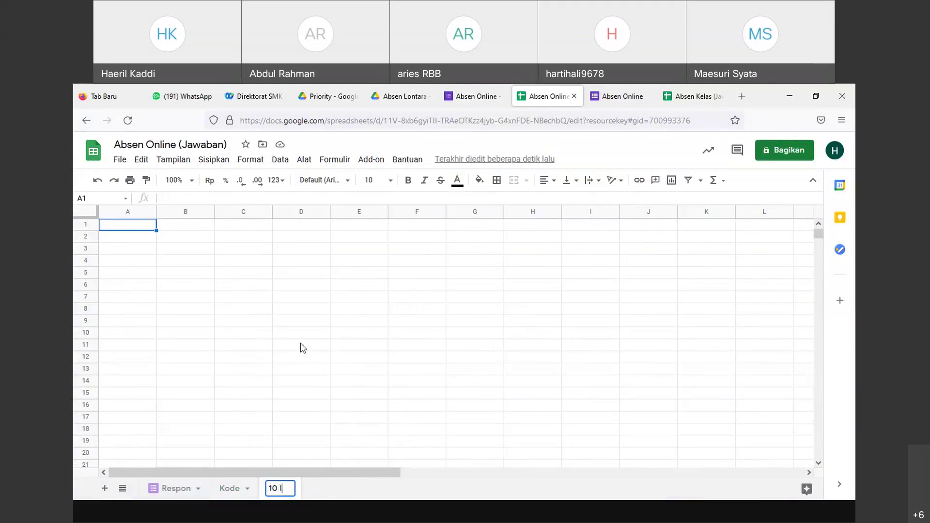
{"action": "type", "text": "1"}
{"action": "key", "text": "Return"}
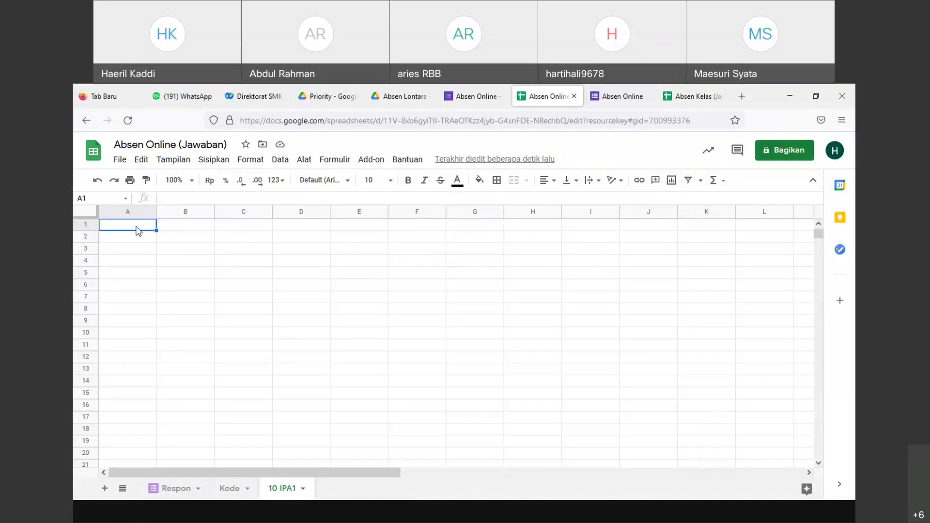
Step: Paste the copied attendance table template at cell A7 of the 10 IPA1 sheet and narrow column A to fit No Absen
{"action": "left_click", "coordinate": [117, 297]}
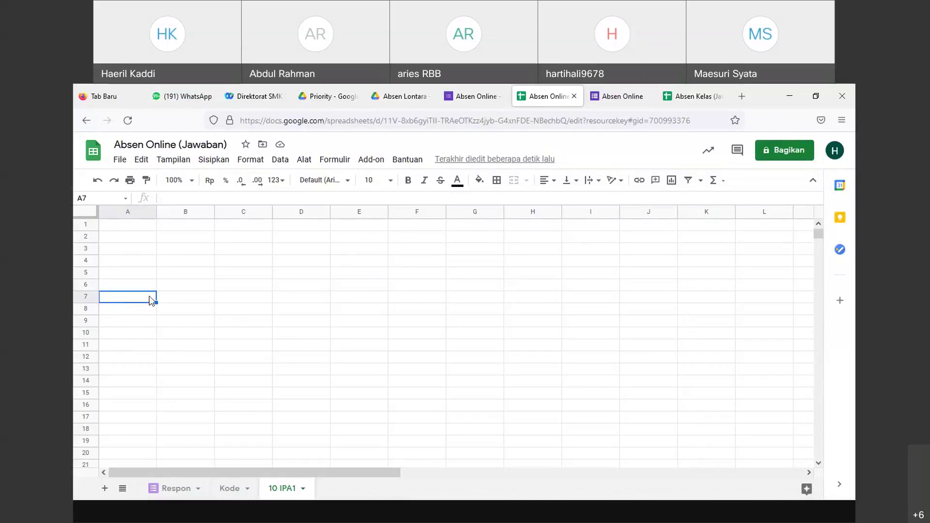
{"action": "key", "text": "ctrl+v"}
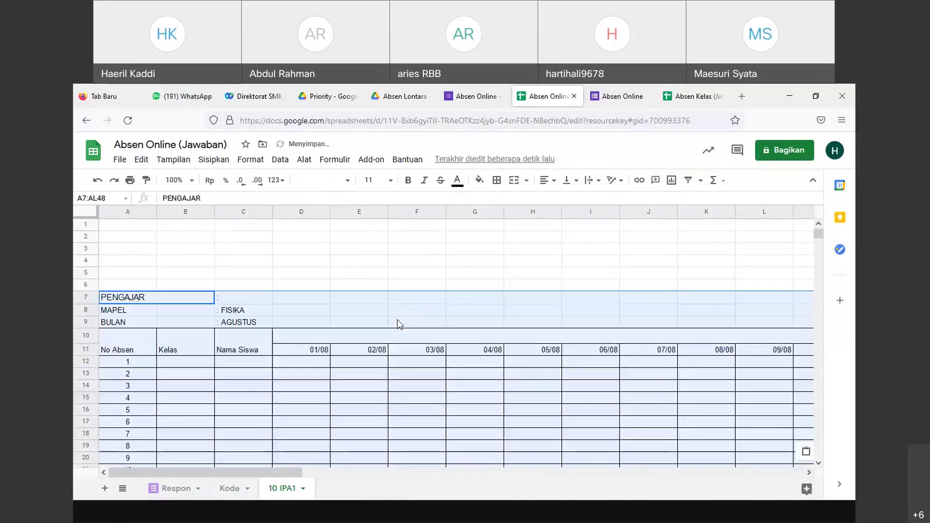
{"action": "scroll", "coordinate": [410, 315], "scroll_direction": "down", "scroll_amount": 4}
{"action": "scroll", "coordinate": [410, 313], "scroll_direction": "up", "scroll_amount": 4}
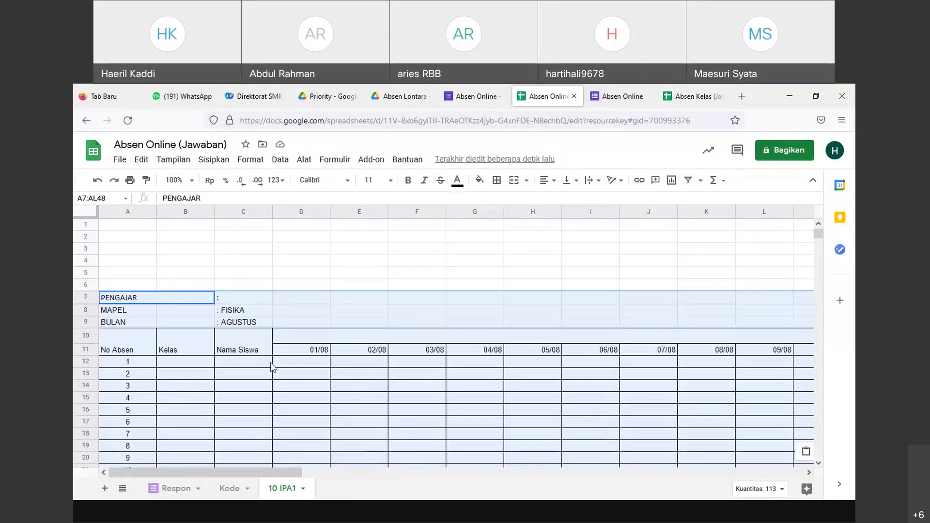
{"action": "left_click_drag", "start_coordinate": [156, 213], "coordinate": [138, 303]}
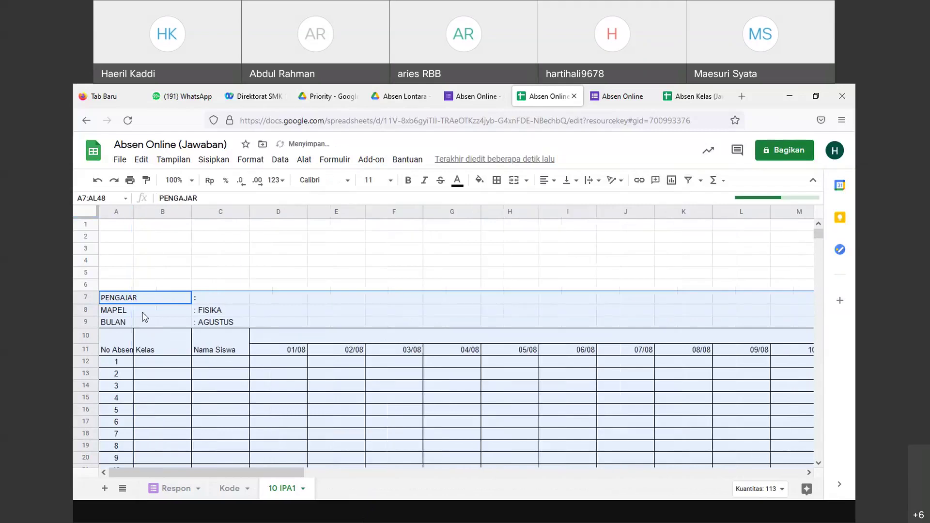
Step: Try to narrow the attendance table's columns by selecting header range A10:AL11 and shrinking column AL
{"action": "left_click", "coordinate": [116, 335]}
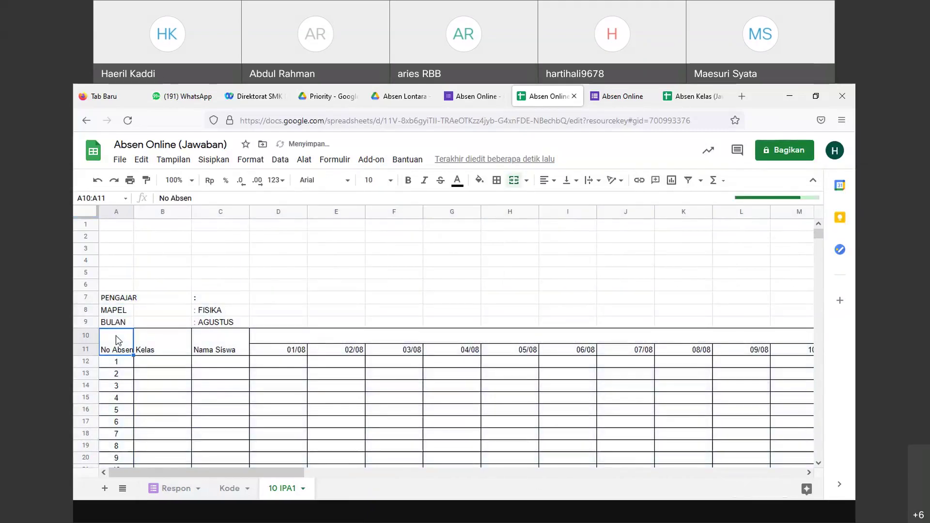
{"action": "key", "text": "shift+Right"}
{"action": "key", "text": "shift+Right"}
{"action": "key", "text": "ctrl+shift+Right"}
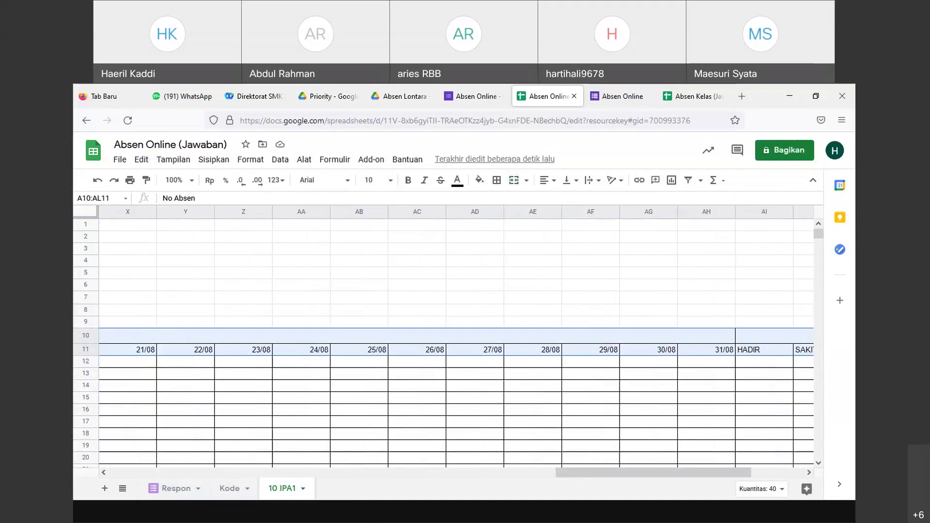
{"action": "left_click_drag", "start_coordinate": [701, 470], "coordinate": [765, 464]}
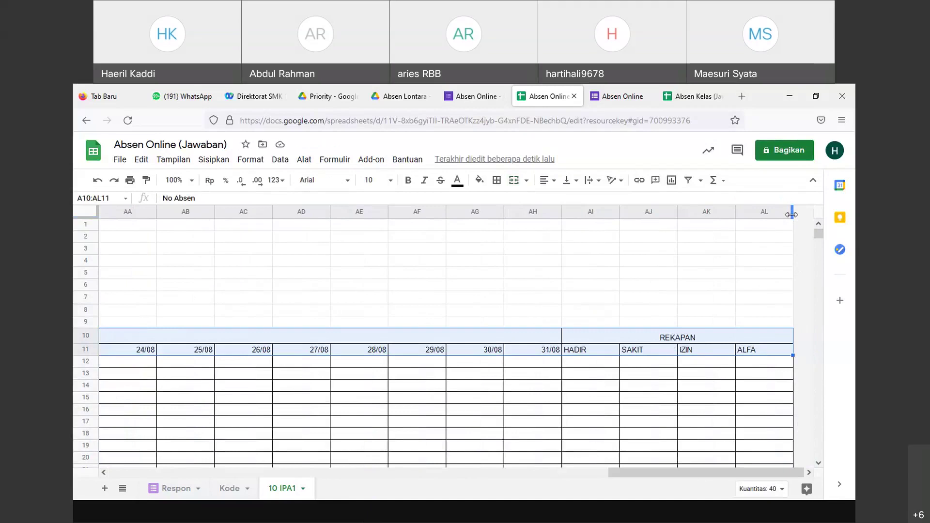
{"action": "left_click_drag", "start_coordinate": [791, 214], "coordinate": [762, 222]}
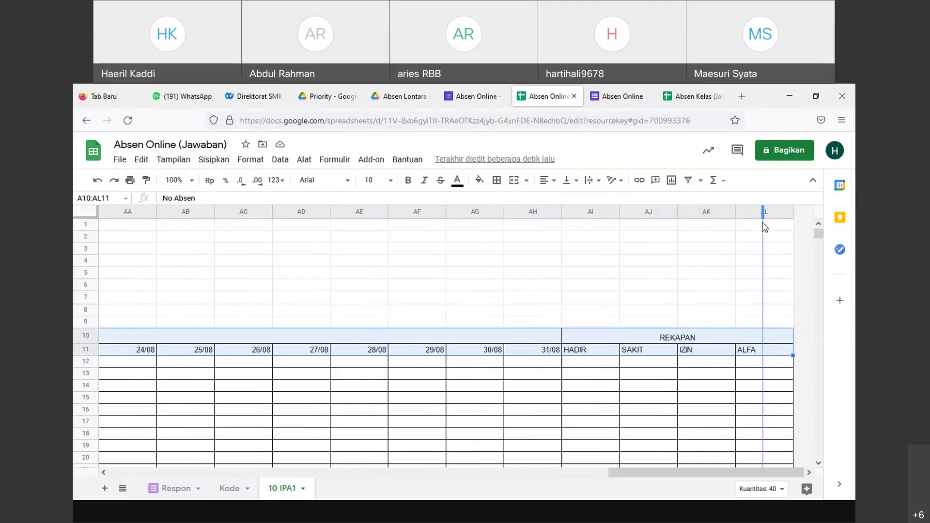
{"action": "left_click_drag", "start_coordinate": [764, 227], "coordinate": [763, 226]}
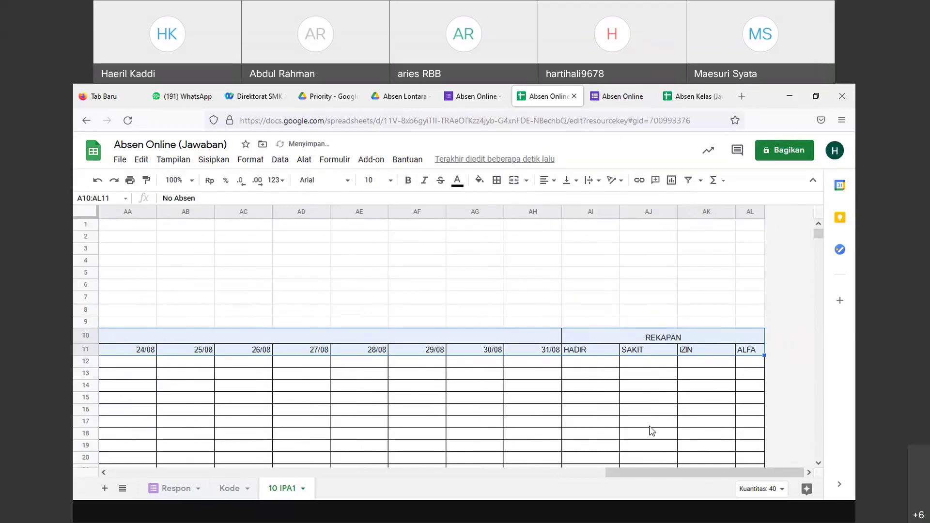
{"action": "left_click_drag", "start_coordinate": [688, 473], "coordinate": [190, 473]}
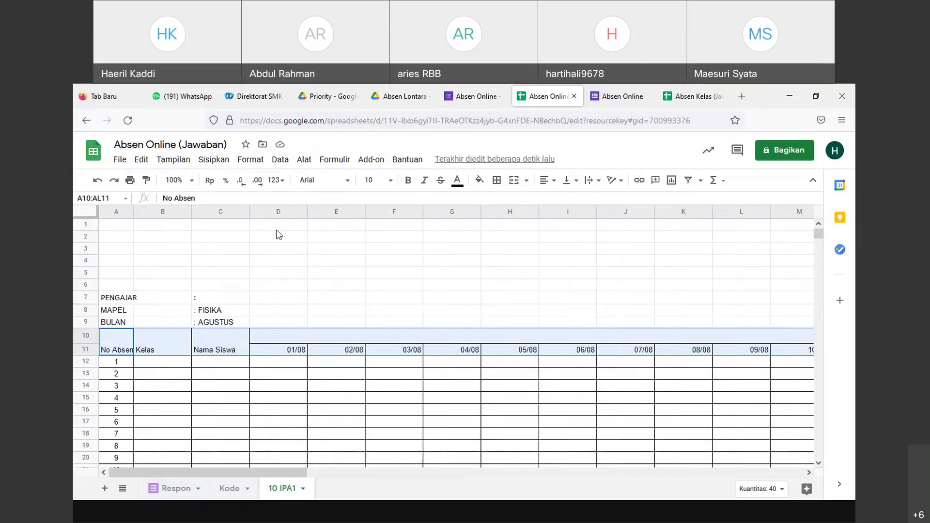
Step: Narrow all date and REKAPAN columns, D through AL, to one uniform width that just fits their headings
{"action": "left_click", "coordinate": [285, 212]}
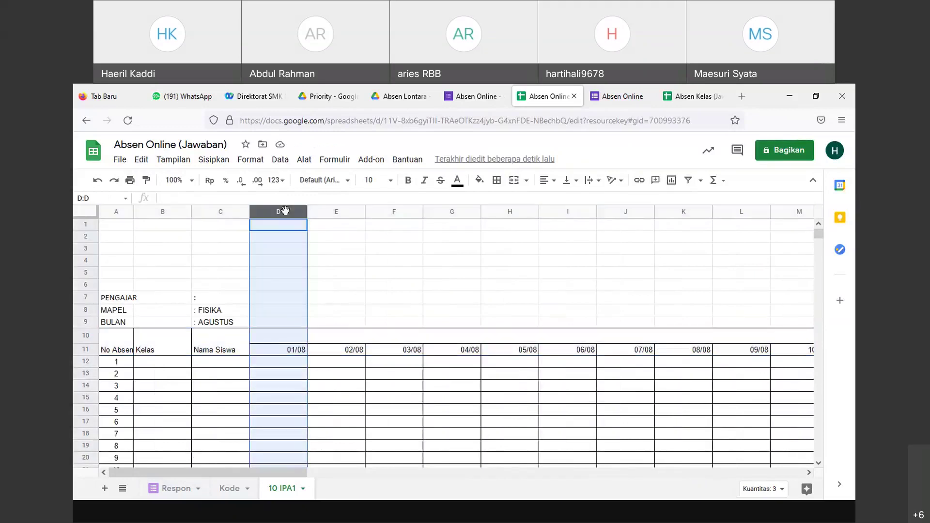
{"action": "key", "text": "shift+Right"}
{"action": "key", "text": "shift+Right"}
{"action": "key", "text": "shift+Right"}
{"action": "key", "text": "shift+Right"}
{"action": "key", "text": "shift+Right"}
{"action": "key", "text": "shift+Right"}
{"action": "key", "text": "shift+Right"}
{"action": "key", "text": "shift+Right"}
{"action": "key", "text": "shift+Right"}
{"action": "key", "text": "shift+Right"}
{"action": "key", "text": "shift+Right"}
{"action": "key", "text": "shift+Right"}
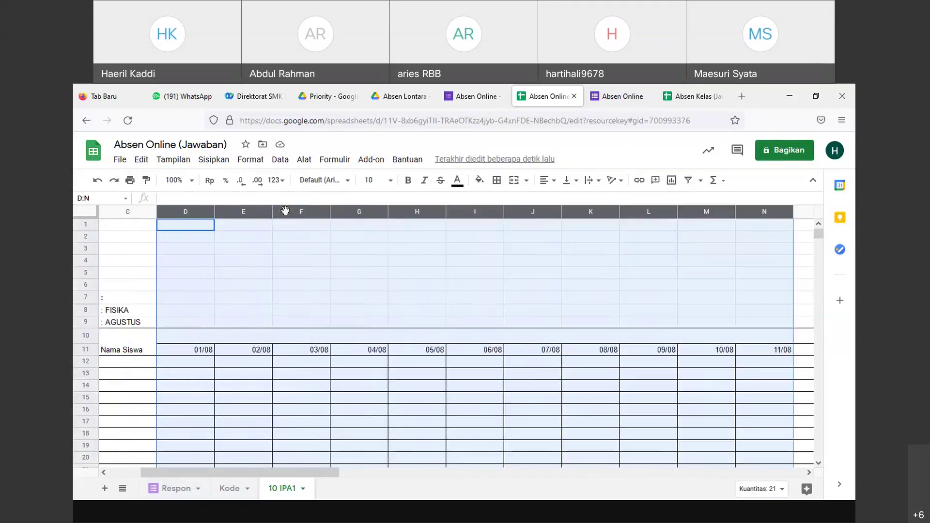
{"action": "key", "text": "shift+Right"}
{"action": "key", "text": "shift+Right"}
{"action": "key", "text": "shift+Right"}
{"action": "key", "text": "shift+Right"}
{"action": "key", "text": "shift+Right"}
{"action": "key", "text": "shift+Right"}
{"action": "key", "text": "shift+Right"}
{"action": "key", "text": "shift+Right"}
{"action": "key", "text": "shift+Right"}
{"action": "key", "text": "shift+Right"}
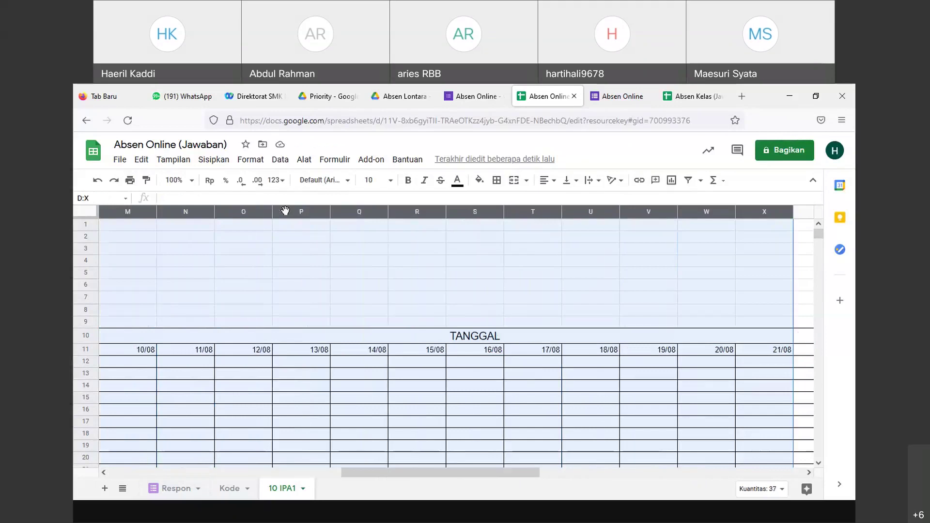
{"action": "key", "text": "shift+Right"}
{"action": "key", "text": "shift+Right"}
{"action": "key", "text": "shift+Right"}
{"action": "key", "text": "shift+Right"}
{"action": "key", "text": "shift+Right"}
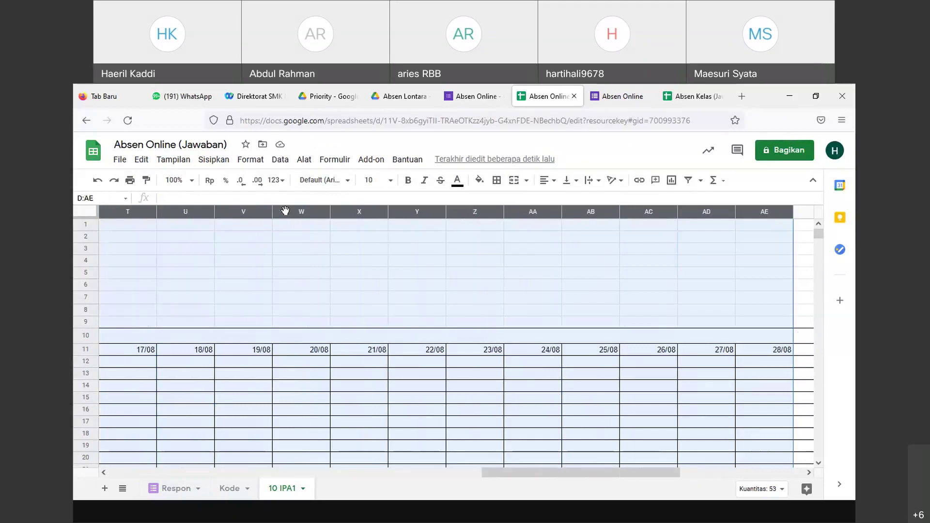
{"action": "key", "text": "shift+Right"}
{"action": "key", "text": "shift+Right"}
{"action": "key", "text": "shift+Right"}
{"action": "key", "text": "shift+Right"}
{"action": "key", "text": "shift+Right"}
{"action": "key", "text": "shift+Right"}
{"action": "key", "text": "shift+Right"}
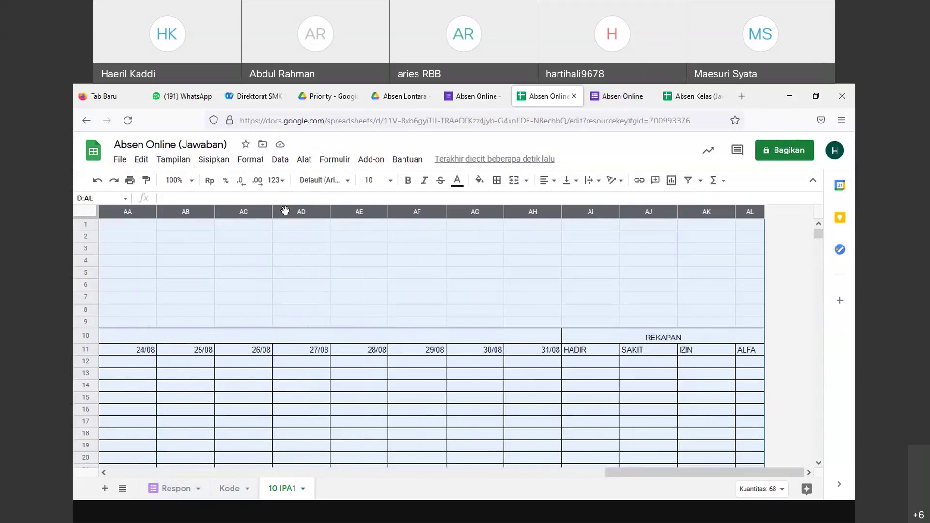
{"action": "left_click_drag", "start_coordinate": [763, 214], "coordinate": [810, 215]}
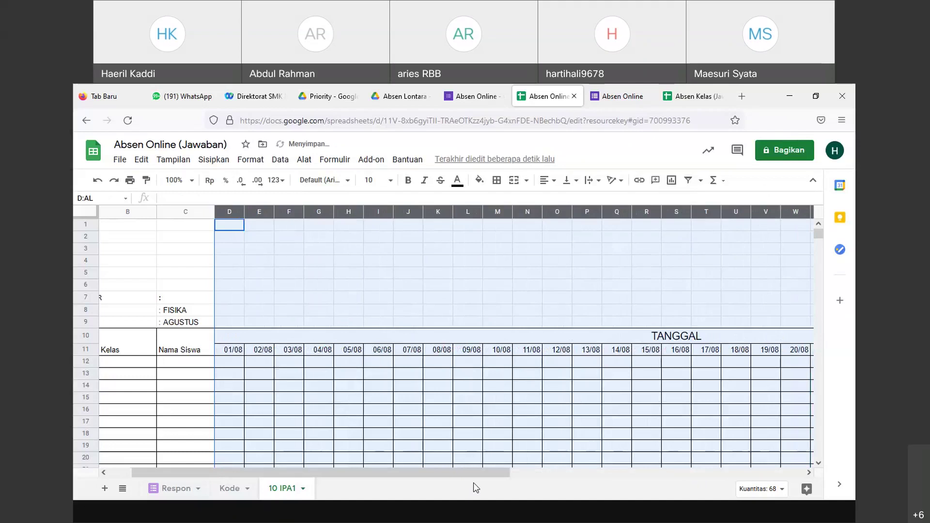
{"action": "left_click_drag", "start_coordinate": [476, 473], "coordinate": [789, 452]}
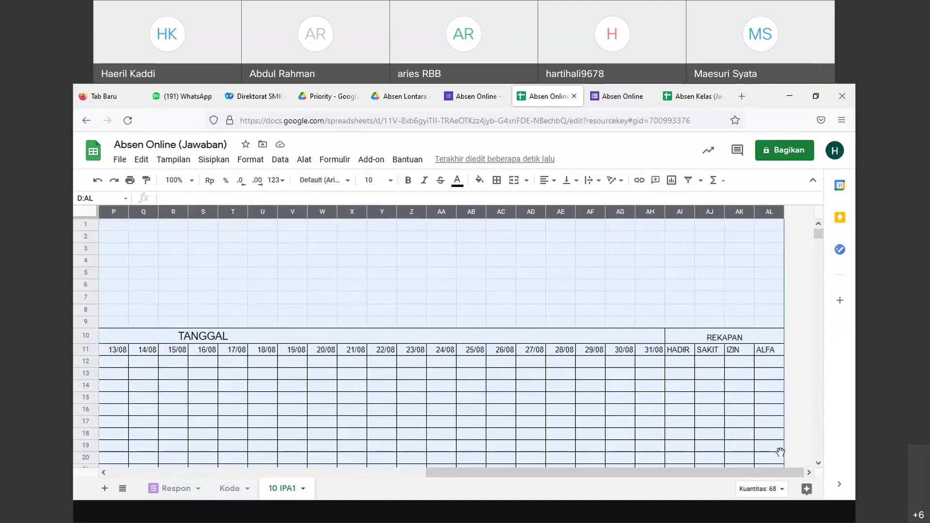
{"action": "left_click_drag", "start_coordinate": [557, 471], "coordinate": [241, 470]}
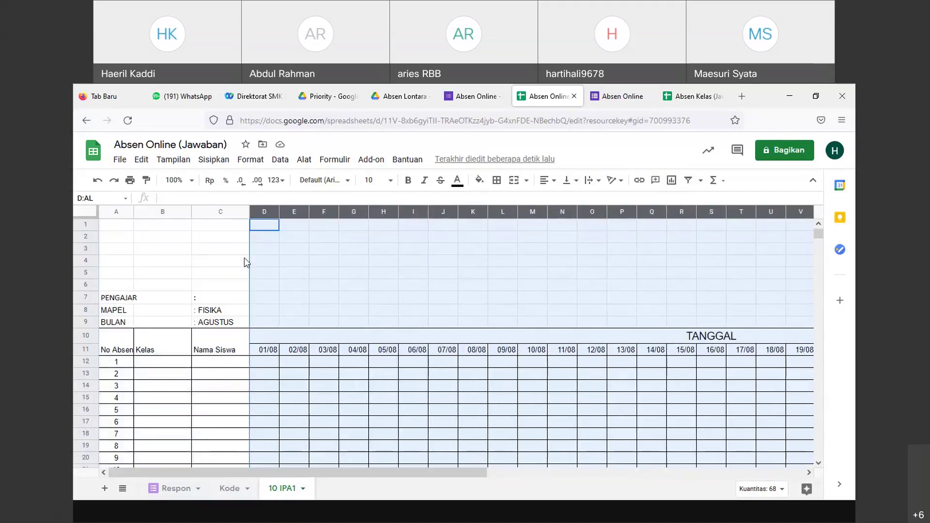
{"action": "left_click", "coordinate": [451, 273]}
Step: Merge cells A2 through AL2 into one title cell spanning the attendance table's full width
{"action": "left_click", "coordinate": [113, 238]}
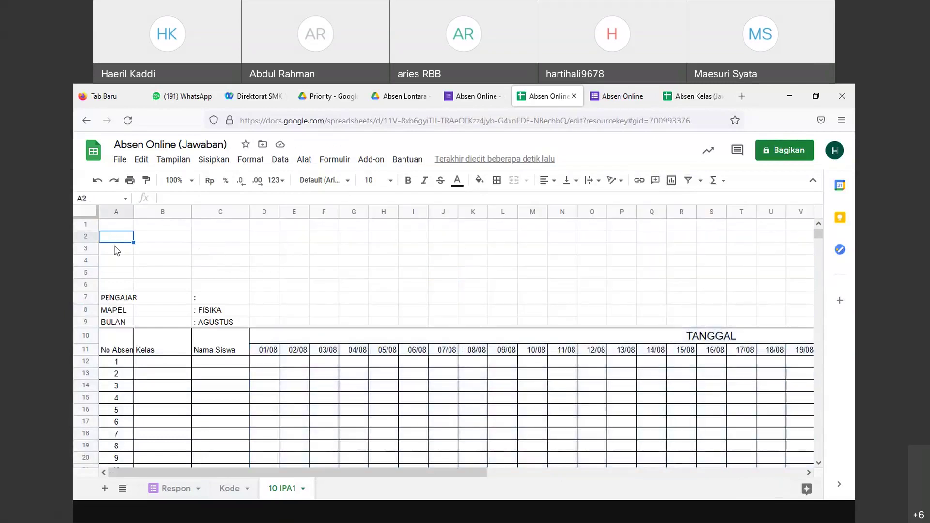
{"action": "key", "text": "shift+Right"}
{"action": "key", "text": "shift+Right"}
{"action": "key", "text": "shift+Right"}
{"action": "key", "text": "shift+Right"}
{"action": "key", "text": "shift+Right"}
{"action": "key", "text": "shift+Right"}
{"action": "key", "text": "shift+Right"}
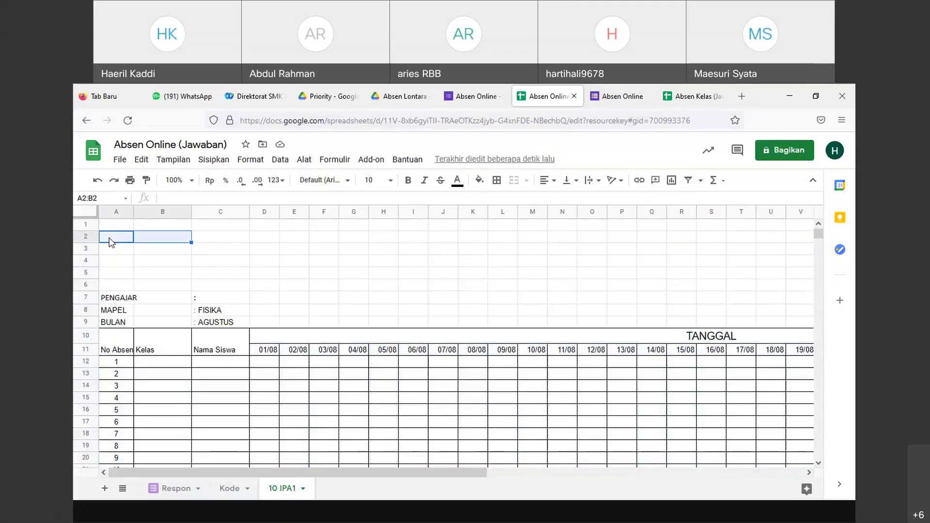
{"action": "key", "text": "shift+Right"}
{"action": "key", "text": "shift+Right"}
{"action": "key", "text": "shift+Right"}
{"action": "key", "text": "shift+Right"}
{"action": "key", "text": "shift+Right"}
{"action": "key", "text": "shift+Right"}
{"action": "key", "text": "shift+Right"}
{"action": "key", "text": "shift+Right"}
{"action": "key", "text": "shift+Right"}
{"action": "key", "text": "shift+Right"}
{"action": "key", "text": "shift+Right"}
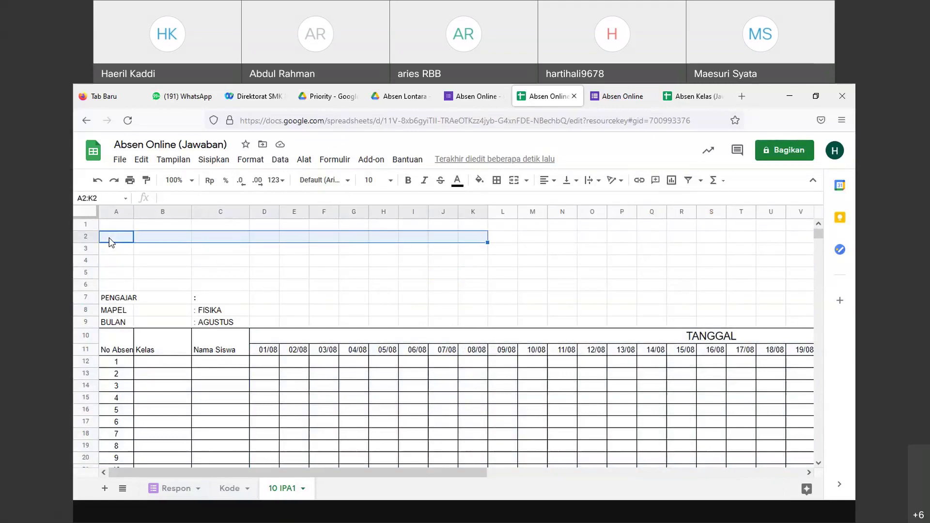
{"action": "key", "text": "shift+Right"}
{"action": "key", "text": "shift+Right"}
{"action": "key", "text": "shift+Right"}
{"action": "key", "text": "shift+Right"}
{"action": "key", "text": "shift+Right"}
{"action": "key", "text": "shift+Right"}
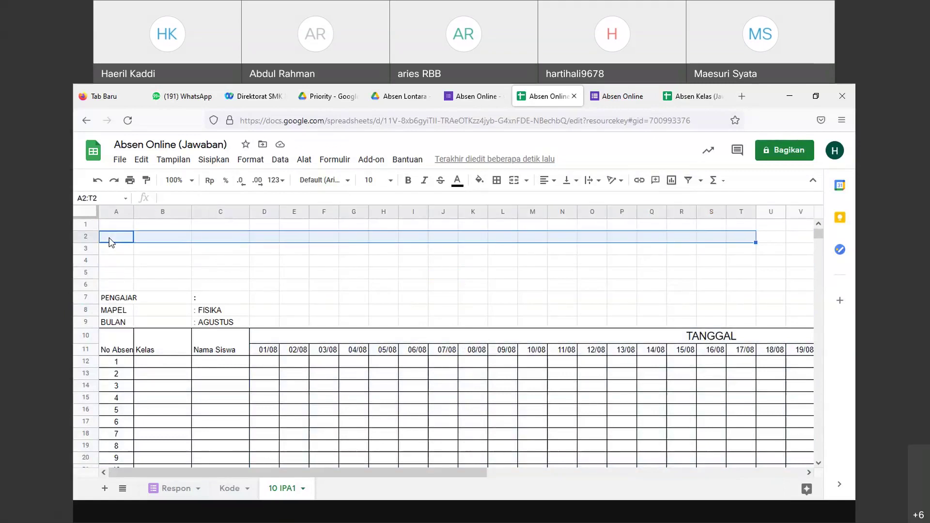
{"action": "key", "text": "shift+Right"}
{"action": "key", "text": "shift+Right"}
{"action": "key", "text": "shift+Right"}
{"action": "key", "text": "shift+Right"}
{"action": "key", "text": "shift+Right"}
{"action": "key", "text": "shift+Right"}
{"action": "key", "text": "shift+Right"}
{"action": "key", "text": "shift+Right"}
{"action": "key", "text": "shift+Right"}
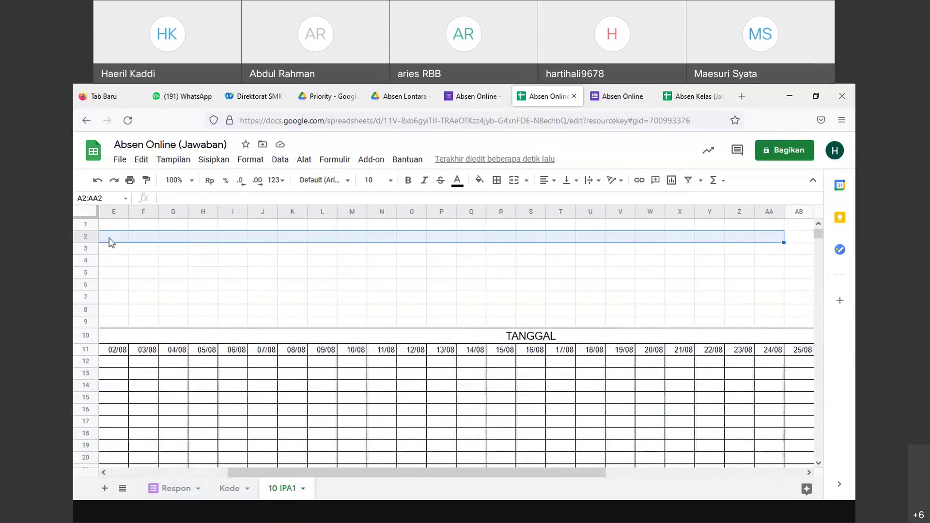
{"action": "key", "text": "shift+Right"}
{"action": "key", "text": "shift+Right"}
{"action": "key", "text": "shift+Right"}
{"action": "key", "text": "shift+Right"}
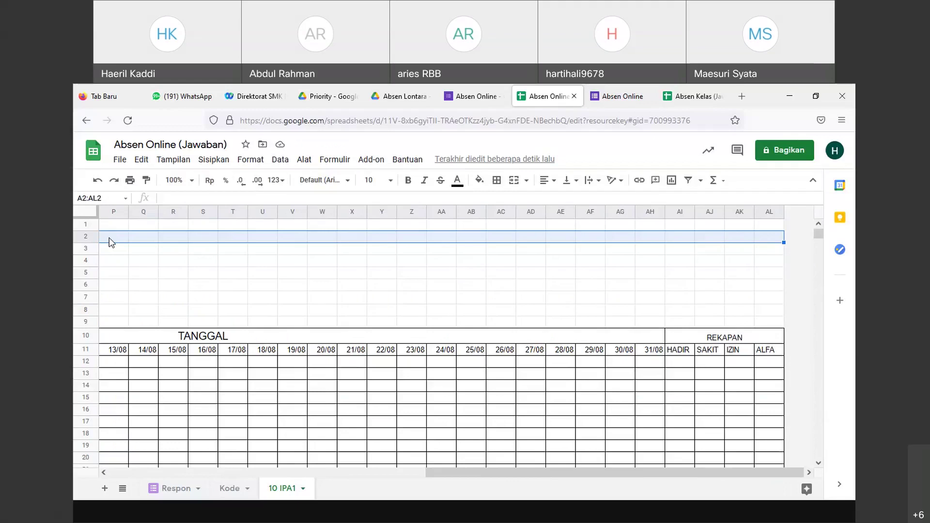
{"action": "left_click", "coordinate": [497, 181]}
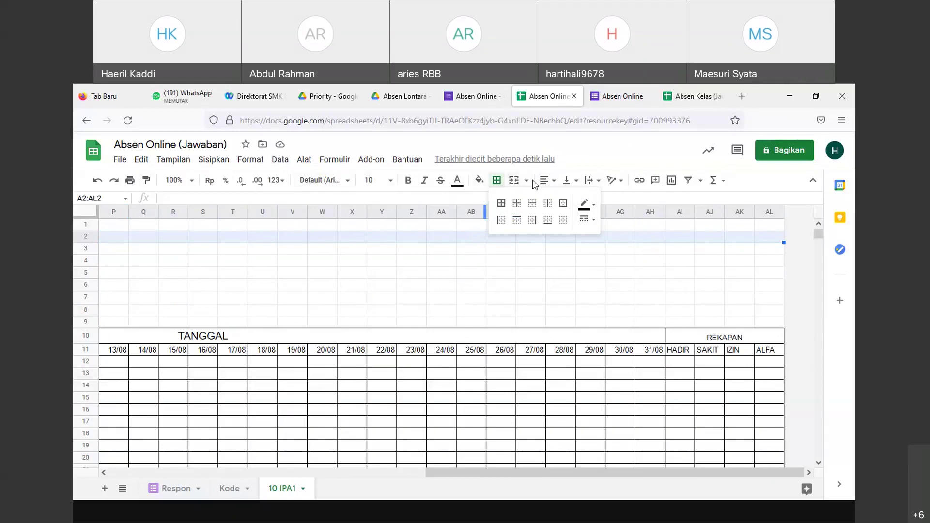
{"action": "left_click", "coordinate": [514, 180]}
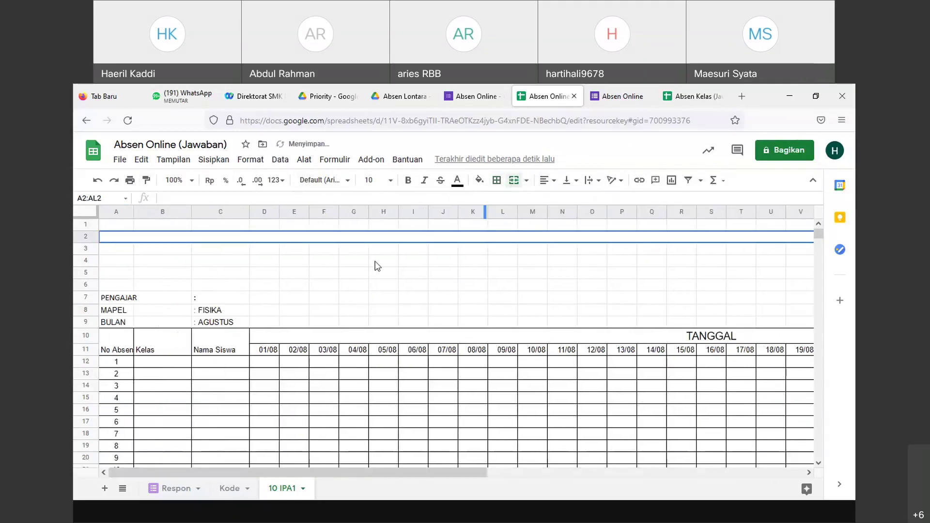
Step: Enter the heading "REKAPAN ABSENSI onLINE" in the merged cell of row 2
{"action": "type", "text": "RE"}
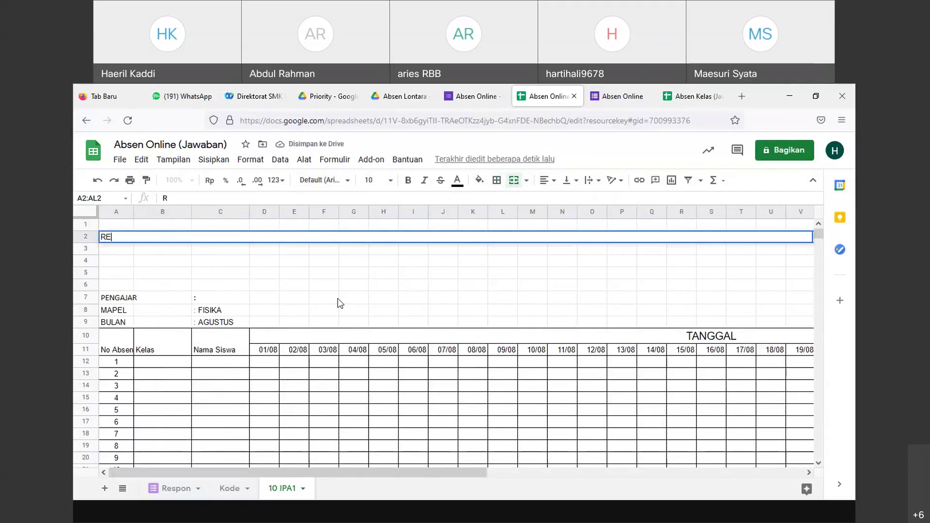
{"action": "type", "text": "KAPAN A"}
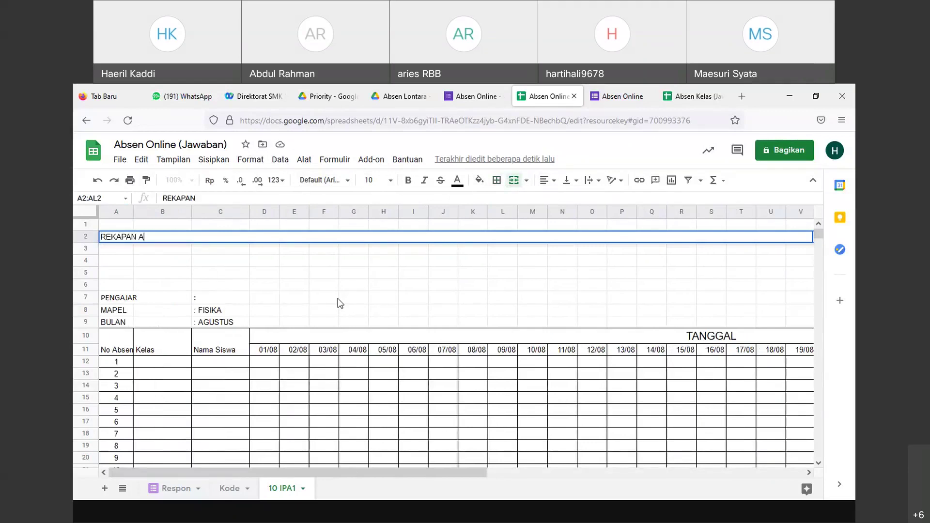
{"action": "type", "text": "BSENSI onLIN"}
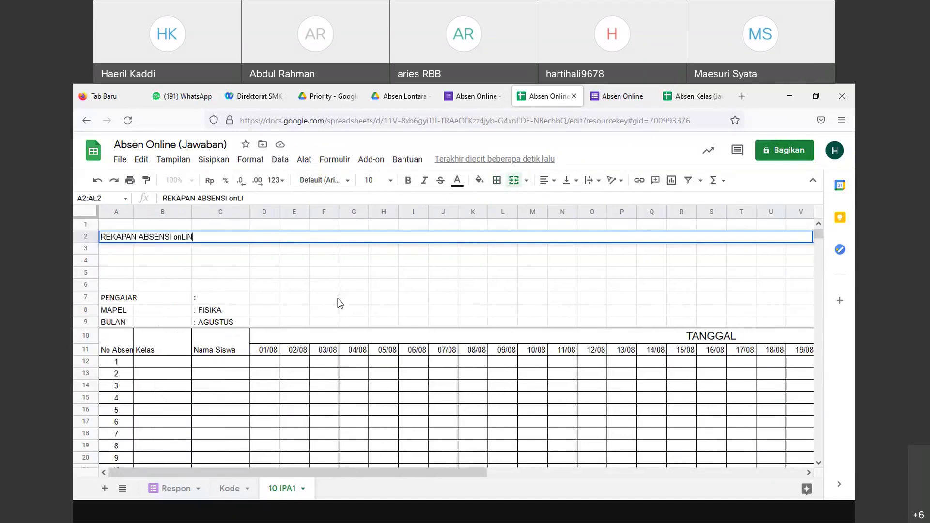
{"action": "type", "text": "E"}
{"action": "left_click", "coordinate": [372, 299]}
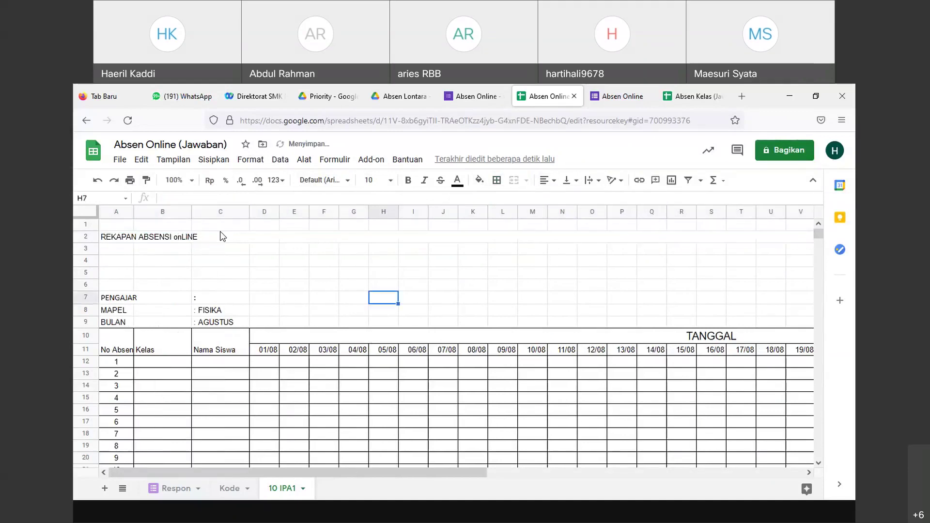
Step: Correct the last word of the row 2 heading to uppercase ONLINE
{"action": "left_click", "coordinate": [138, 240]}
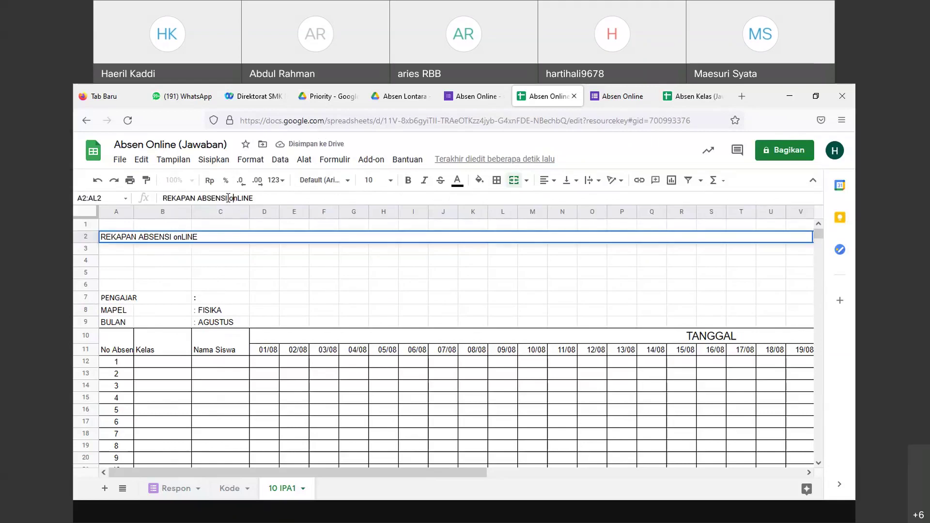
{"action": "left_click_drag", "start_coordinate": [231, 198], "coordinate": [276, 198]}
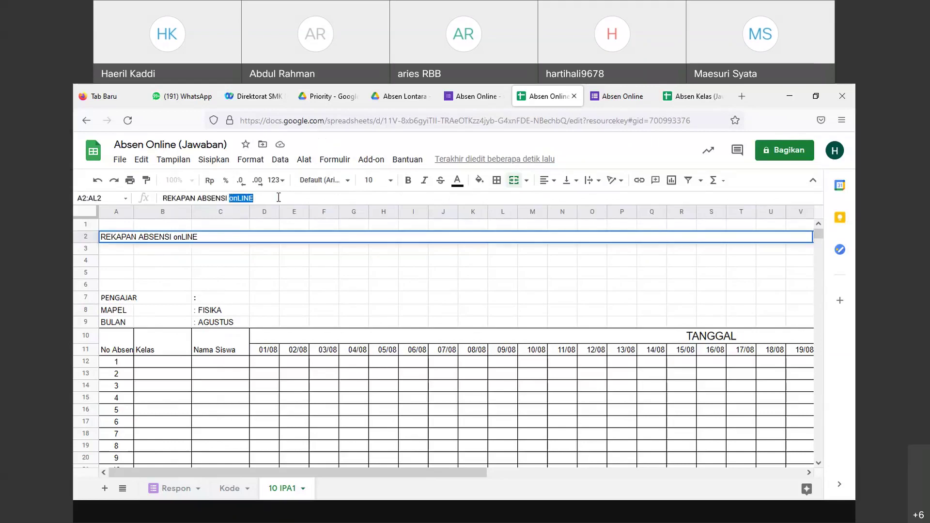
{"action": "key", "text": "BackSpace"}
{"action": "type", "text": "onlin"}
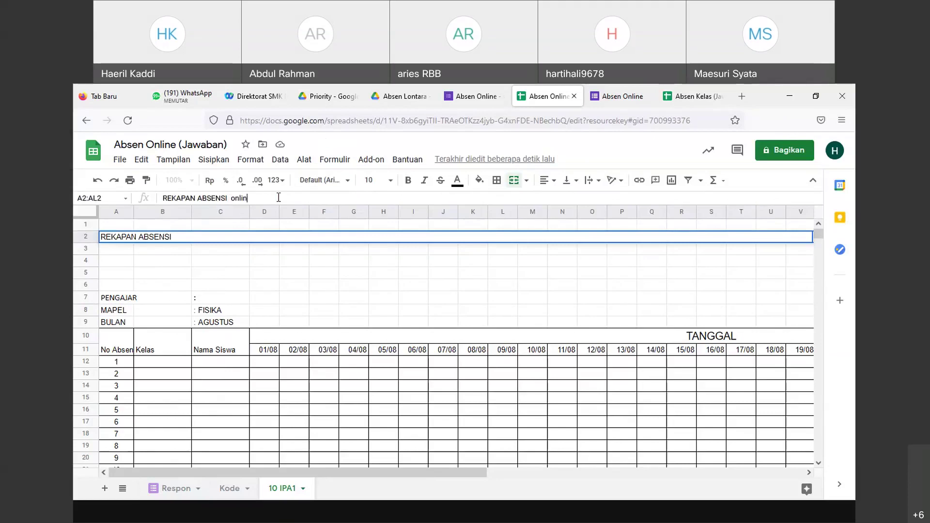
{"action": "key", "text": "BackSpace"}
{"action": "key", "text": "BackSpace"}
{"action": "key", "text": "BackSpace"}
{"action": "key", "text": "BackSpace"}
{"action": "key", "text": "BackSpace"}
{"action": "type", "text": "ONLINE"}
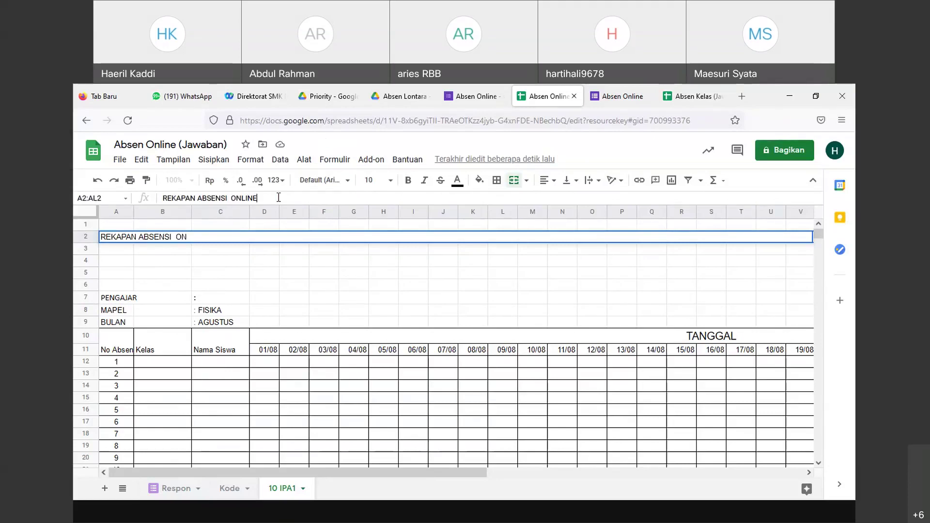
{"action": "left_click", "coordinate": [343, 299]}
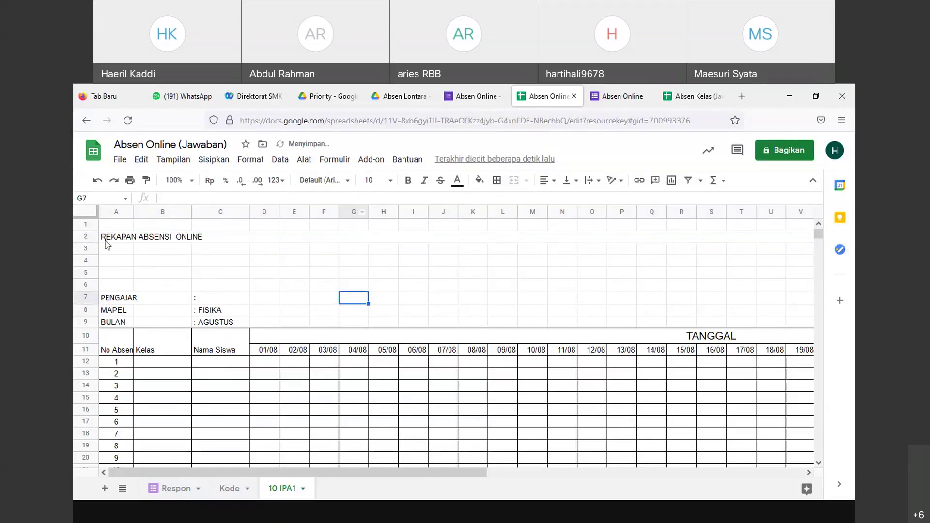
Step: Center the row 2 heading horizontally across the merged cell and set its font size to 24
{"action": "left_click", "coordinate": [105, 240]}
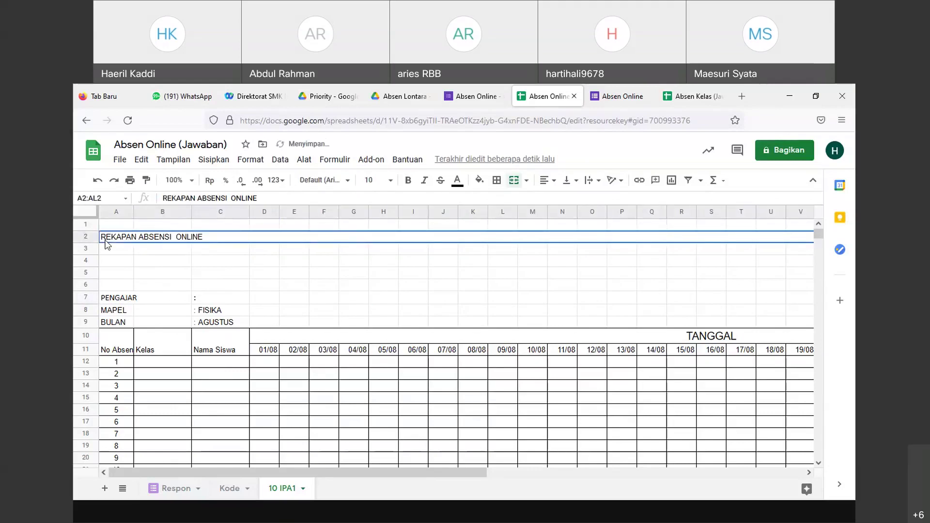
{"action": "scroll", "coordinate": [105, 240], "scroll_direction": "right", "scroll_amount": 10}
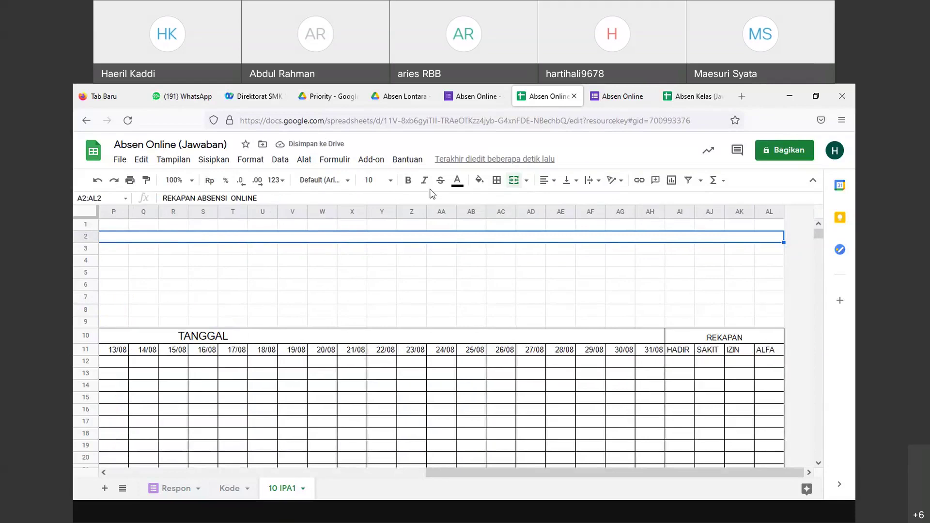
{"action": "left_click", "coordinate": [555, 181]}
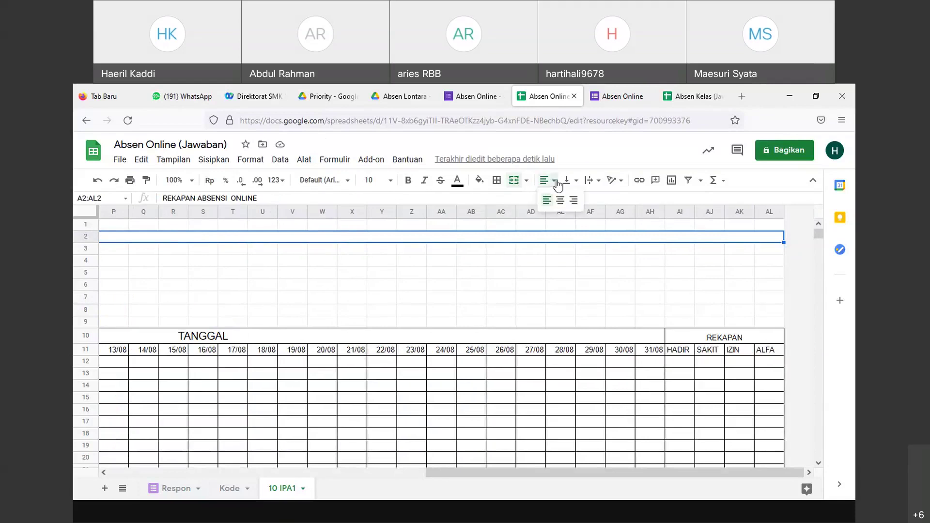
{"action": "left_click", "coordinate": [556, 182]}
{"action": "left_click", "coordinate": [556, 182]}
{"action": "left_click", "coordinate": [562, 202]}
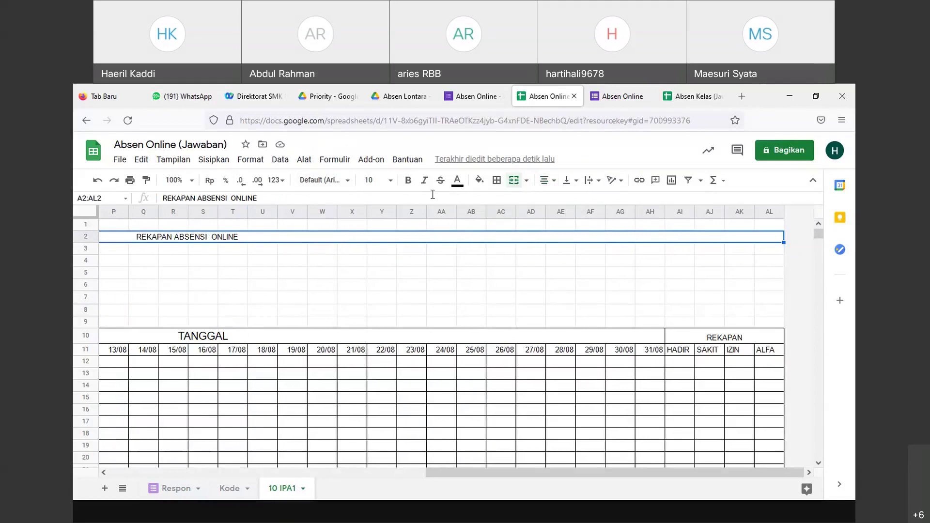
{"action": "left_click", "coordinate": [392, 183]}
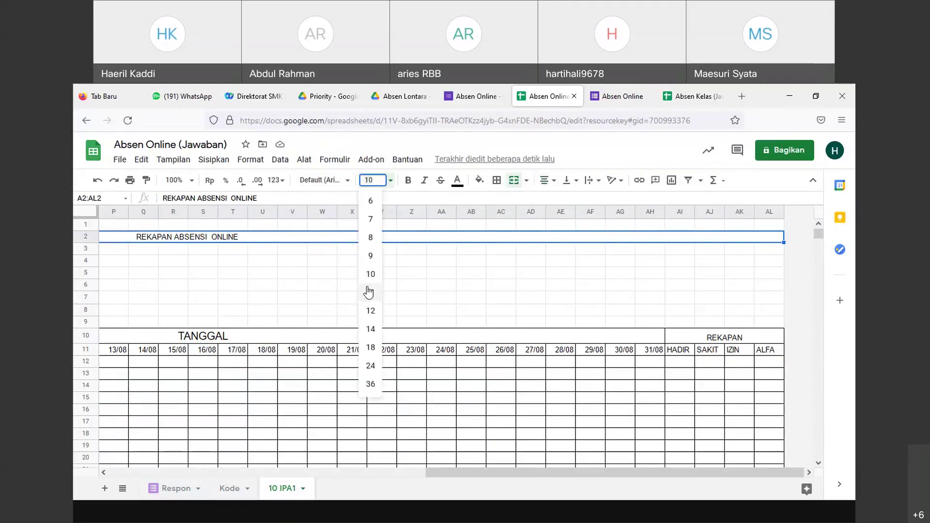
{"action": "left_click", "coordinate": [371, 367]}
{"action": "left_click_drag", "start_coordinate": [513, 469], "coordinate": [106, 391]}
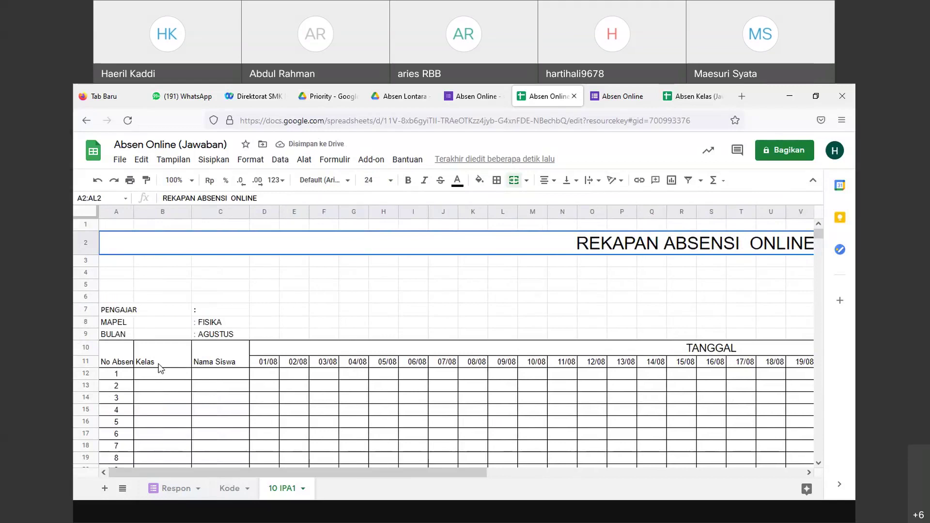
Step: Replace the first two No Absen entries in A12 and A13 with the text values '01 and '02
{"action": "left_click", "coordinate": [117, 378]}
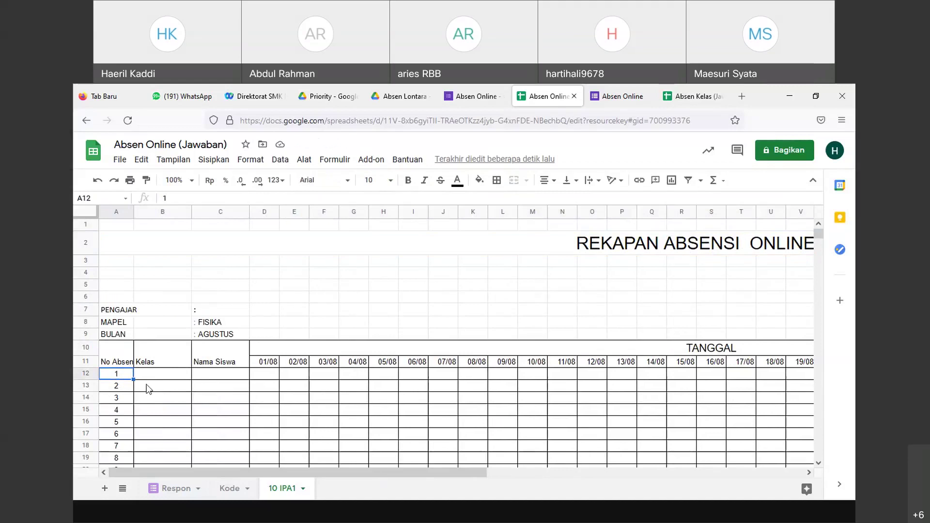
{"action": "double_click", "coordinate": [118, 374]}
{"action": "key", "text": "BackSpace"}
{"action": "type", "text": "'01"}
{"action": "left_click", "coordinate": [120, 386]}
{"action": "double_click", "coordinate": [121, 386]}
{"action": "key", "text": "BackSpace"}
{"action": "type", "text": "'02"}
Step: Fill the two-digit No Absen series from A12:A13 down to A43
{"action": "left_click", "coordinate": [118, 374]}
{"action": "left_click_drag", "start_coordinate": [118, 375], "coordinate": [117, 387]}
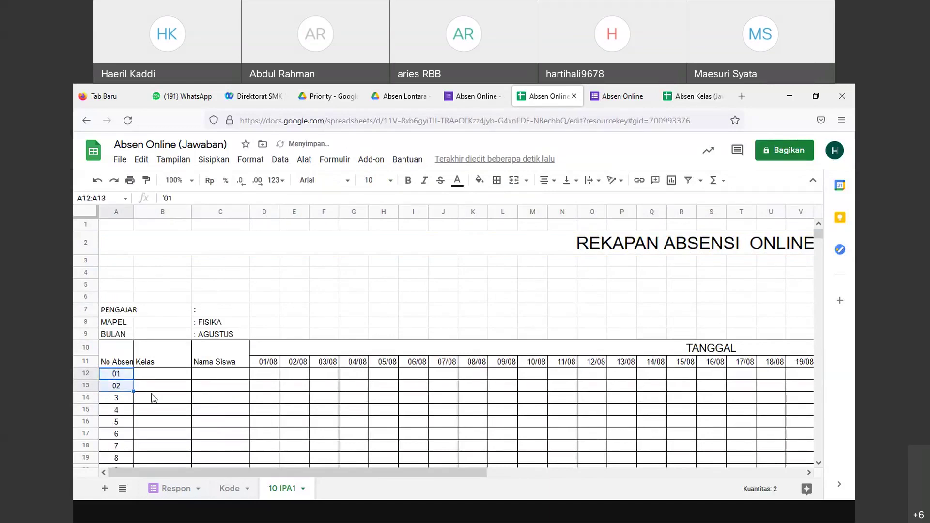
{"action": "left_click", "coordinate": [123, 377]}
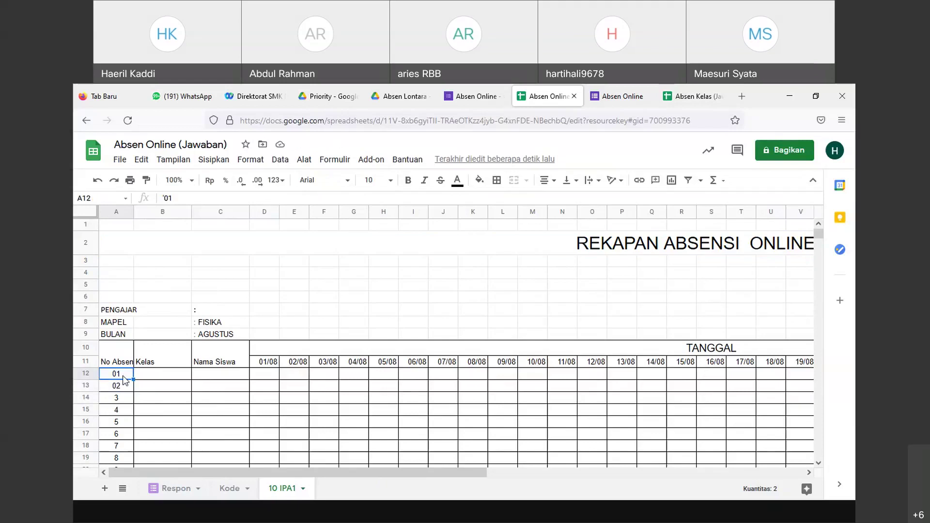
{"action": "key", "text": "shift+Down"}
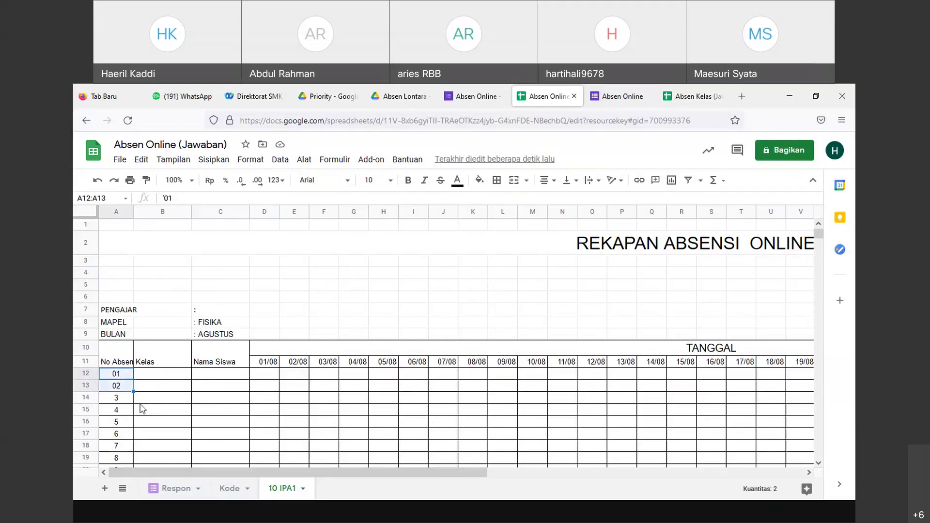
{"action": "left_click_drag", "start_coordinate": [133, 390], "coordinate": [130, 266]}
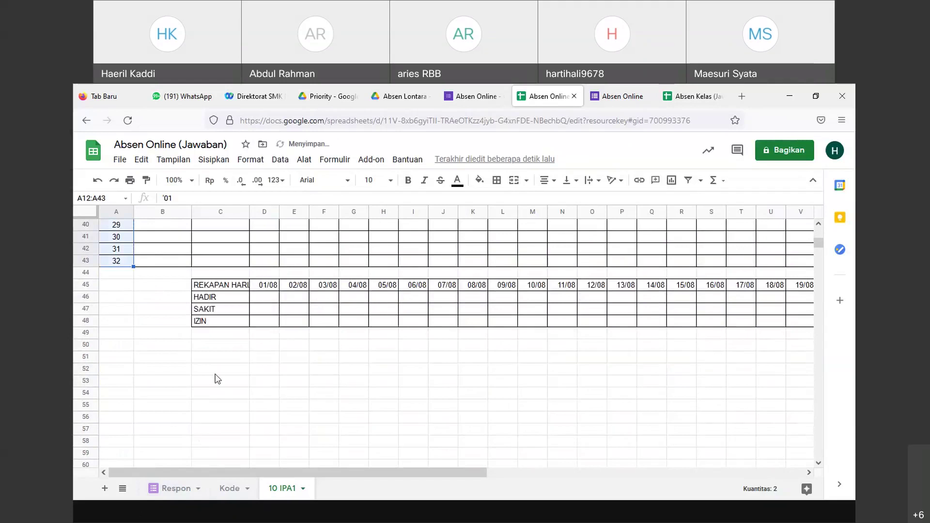
Step: Enter 10 IPA1 as the Kelas value in B12 and copy it into B13
{"action": "scroll", "coordinate": [217, 379], "scroll_direction": "up", "scroll_amount": 10}
{"action": "left_click", "coordinate": [153, 373]}
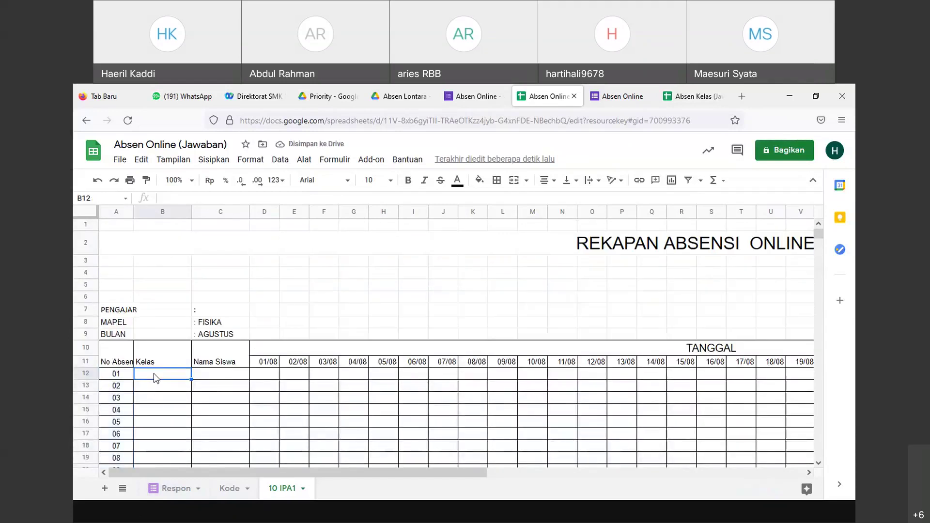
{"action": "type", "text": "10 IPA1"}
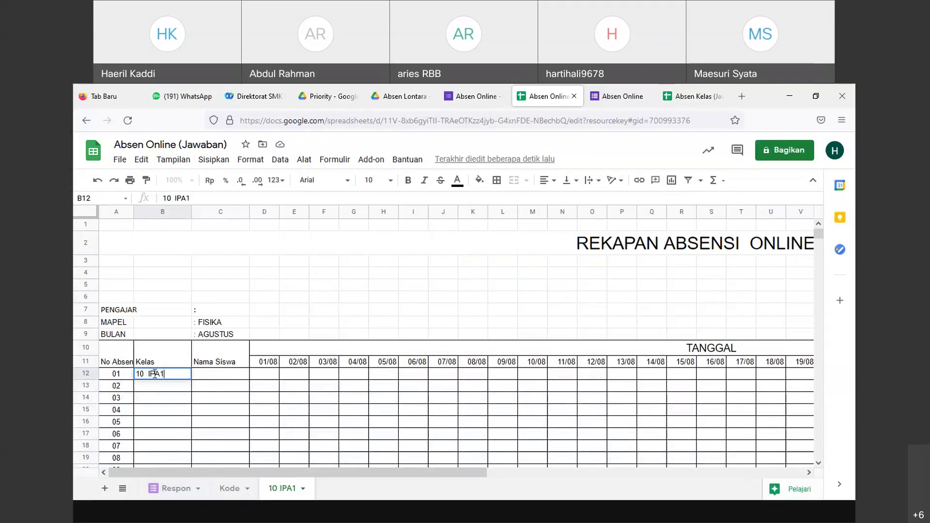
{"action": "left_click", "coordinate": [174, 394]}
{"action": "left_click", "coordinate": [164, 375]}
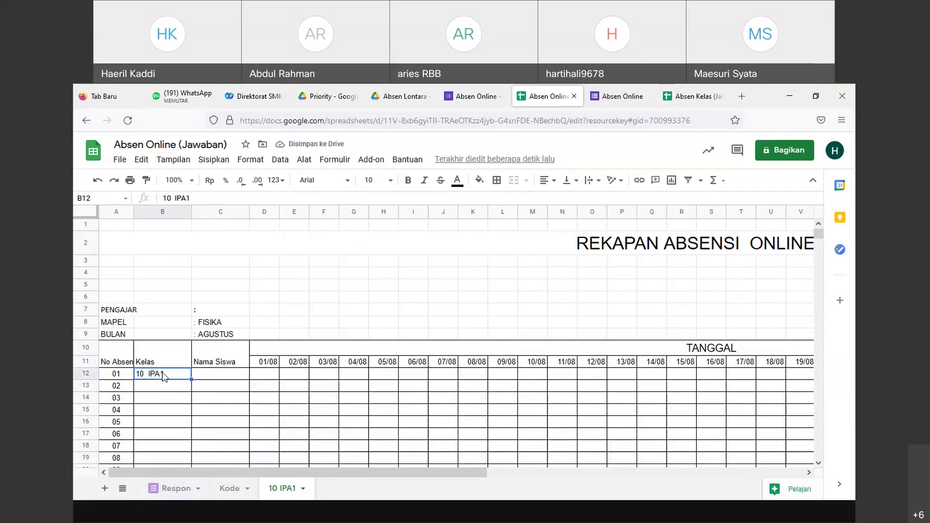
{"action": "left_click", "coordinate": [150, 389]}
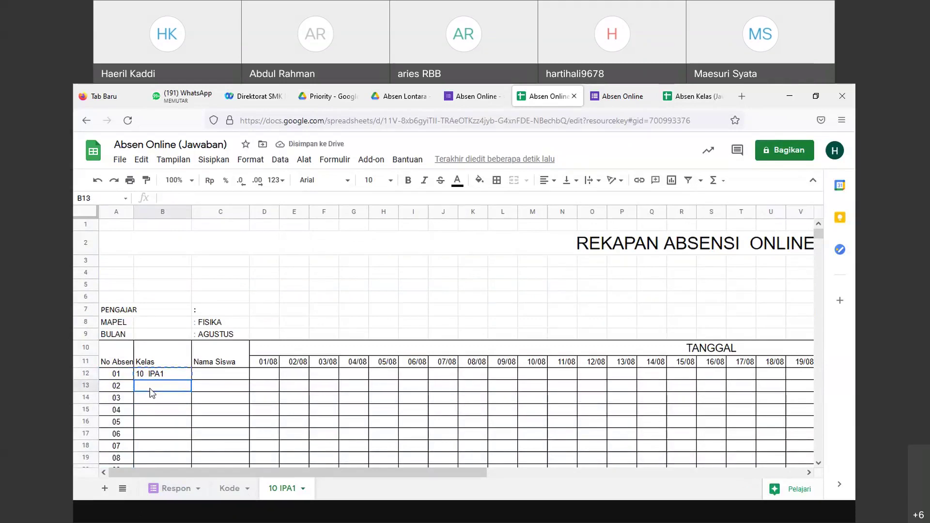
{"action": "key", "text": "ctrl+v"}
Step: Enter 10 IPA1 in B13 and fill the Kelas value from B12:B13 down to B43
{"action": "left_click", "coordinate": [168, 398]}
{"action": "left_click", "coordinate": [168, 373]}
{"action": "key", "text": "shift+Down"}
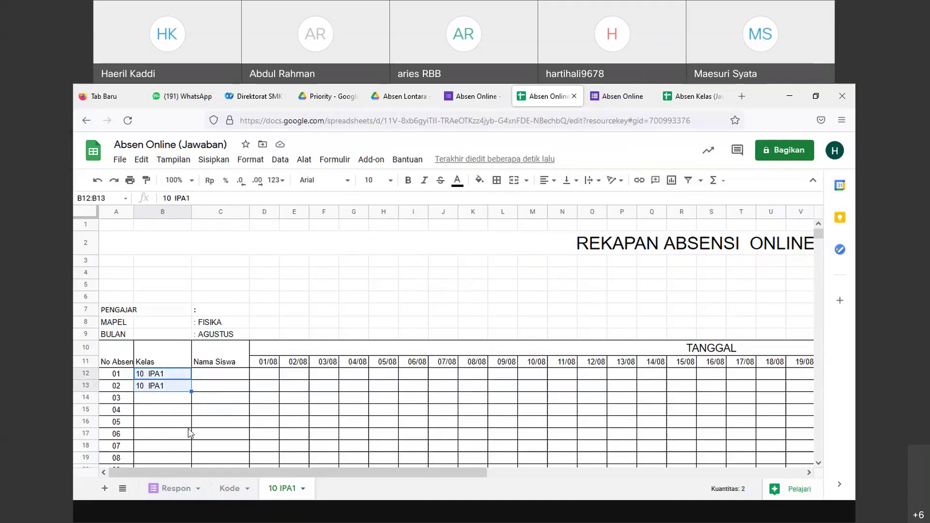
{"action": "scroll", "coordinate": [188, 429], "scroll_direction": "down", "scroll_amount": 5}
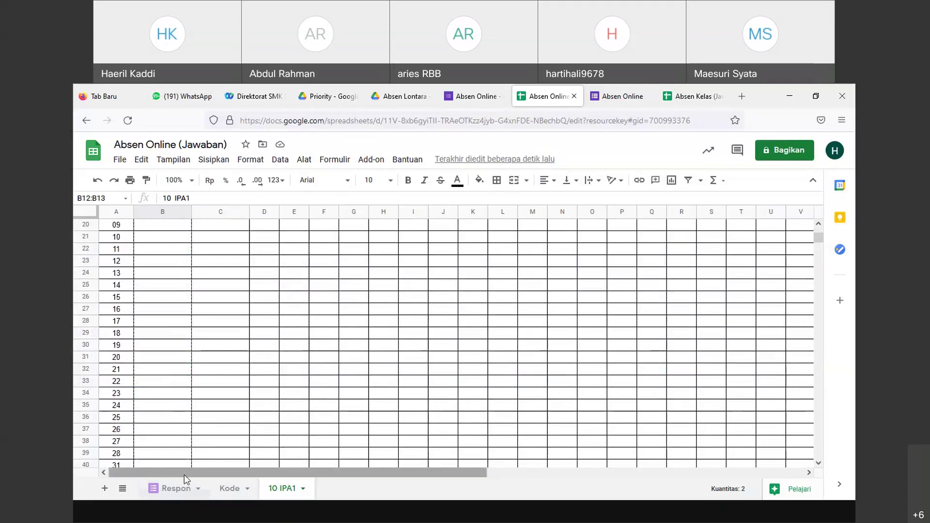
{"action": "scroll", "coordinate": [188, 451], "scroll_direction": "down", "scroll_amount": 2}
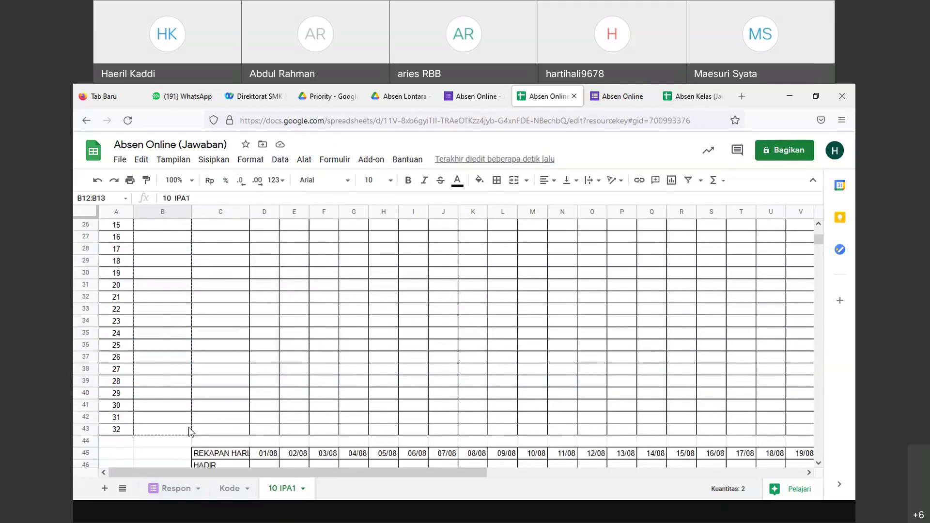
{"action": "left_click_drag", "start_coordinate": [189, 431], "coordinate": [189, 431]}
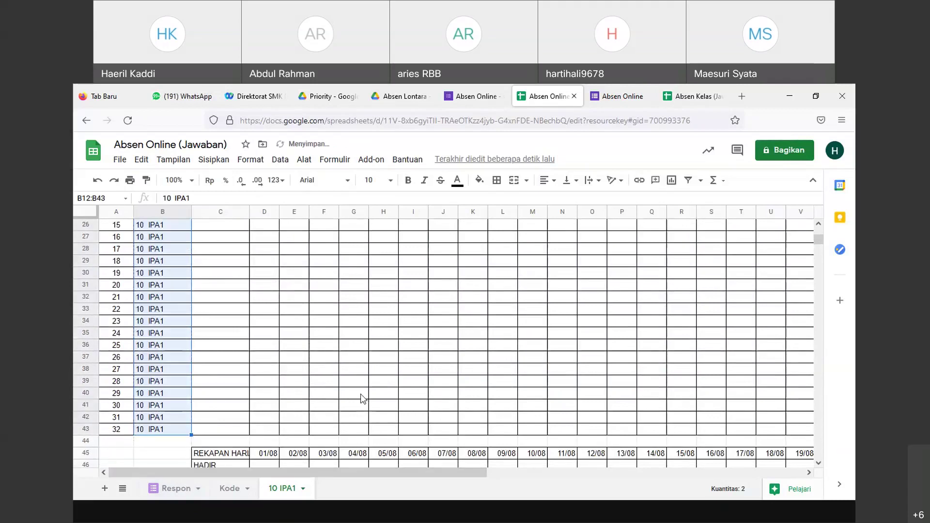
Step: Paste the class's numbered student name list into the Nama Siswa column starting at C12
{"action": "scroll", "coordinate": [363, 397], "scroll_direction": "up", "scroll_amount": 6}
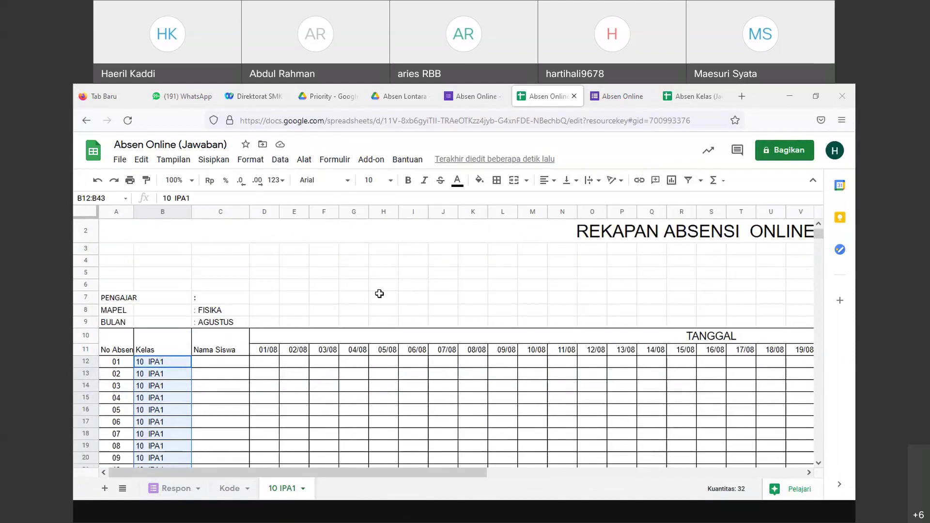
{"action": "key", "text": "alt+Tab"}
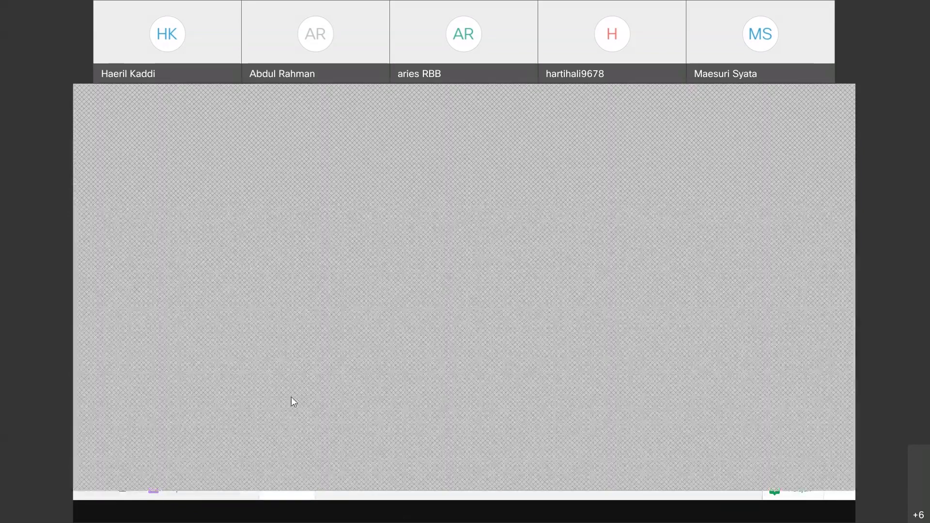
{"action": "left_click", "coordinate": [370, 518]}
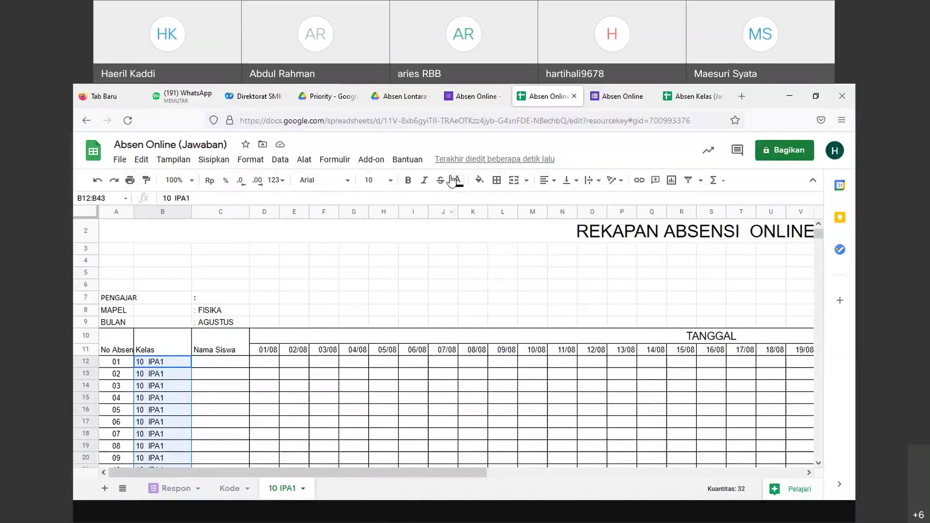
{"action": "left_click", "coordinate": [224, 366]}
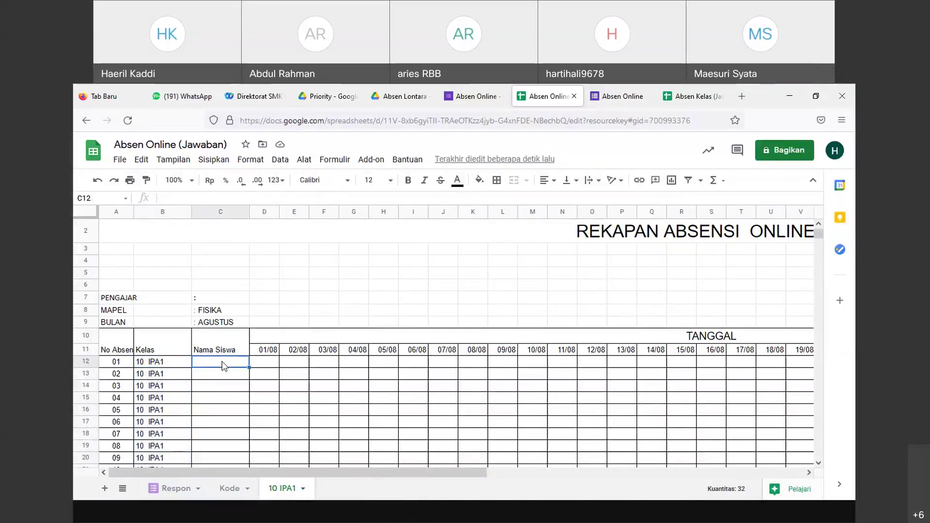
{"action": "key", "text": "ctrl+v"}
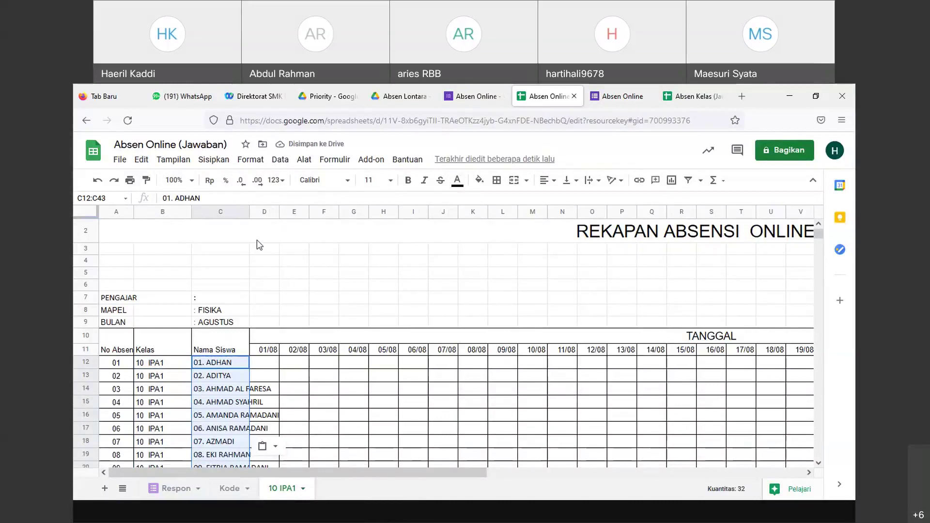
Step: Widen the Nama Siswa column to fit the student names and check the list down to the last student
{"action": "left_click_drag", "start_coordinate": [250, 212], "coordinate": [297, 224]}
{"action": "scroll", "coordinate": [335, 260], "scroll_direction": "down", "scroll_amount": 10}
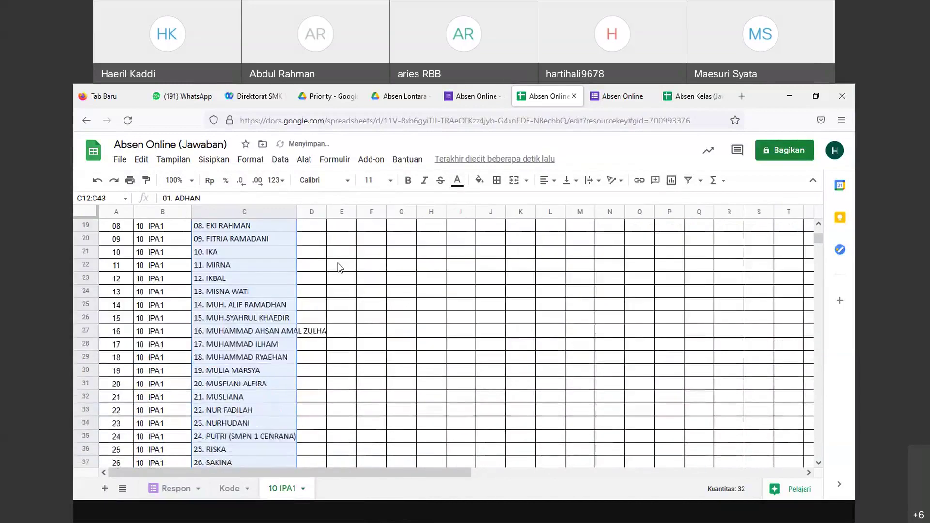
{"action": "scroll", "coordinate": [339, 264], "scroll_direction": "up", "scroll_amount": 8}
{"action": "scroll", "coordinate": [346, 264], "scroll_direction": "down", "scroll_amount": 6}
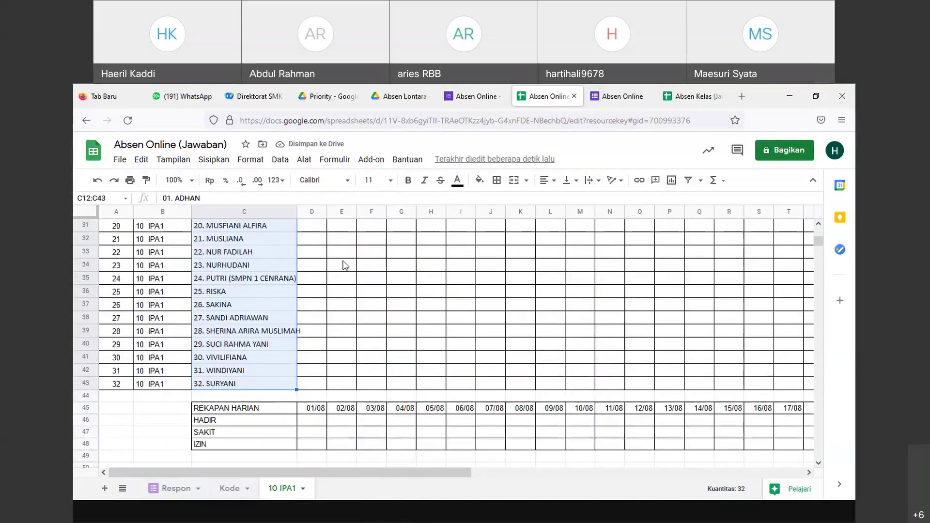
{"action": "scroll", "coordinate": [344, 265], "scroll_direction": "up", "scroll_amount": 8}
{"action": "scroll", "coordinate": [342, 264], "scroll_direction": "up", "scroll_amount": 2}
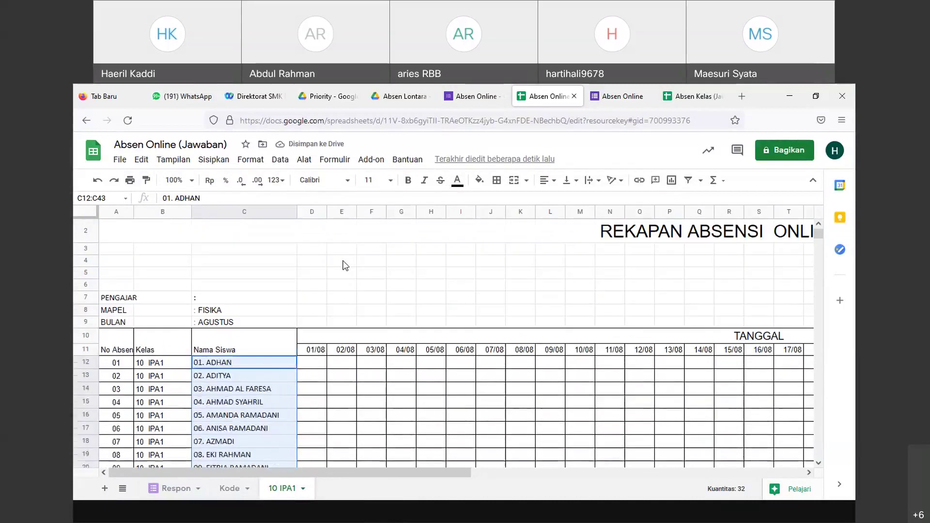
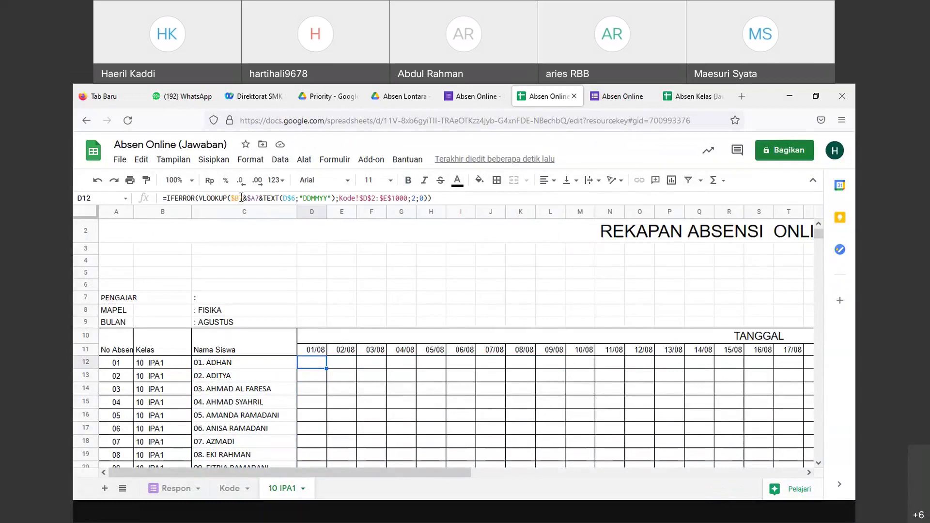
Step: Update the references in D12's IFERROR/VLOOKUP formula to $B12 for the class, $A12 for the attendance number and D$11 for the date
{"action": "left_click", "coordinate": [111, 366]}
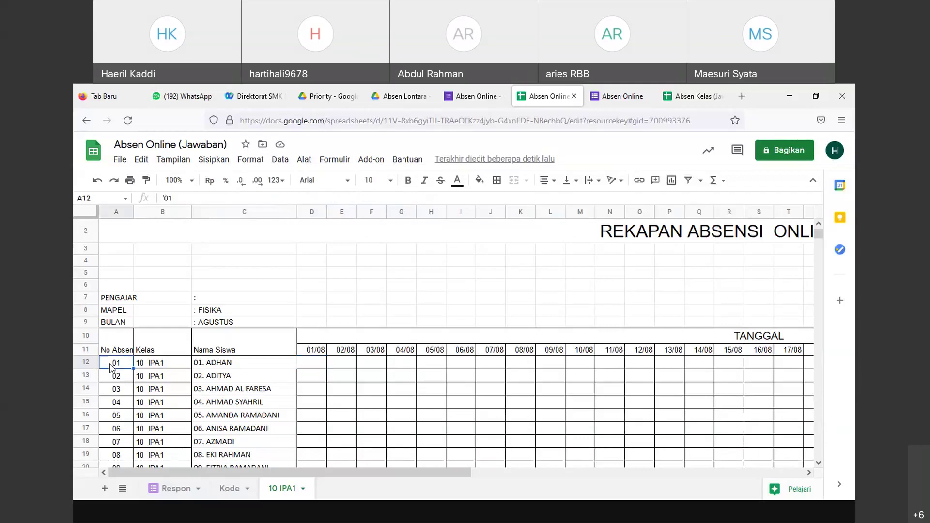
{"action": "left_click", "coordinate": [312, 364]}
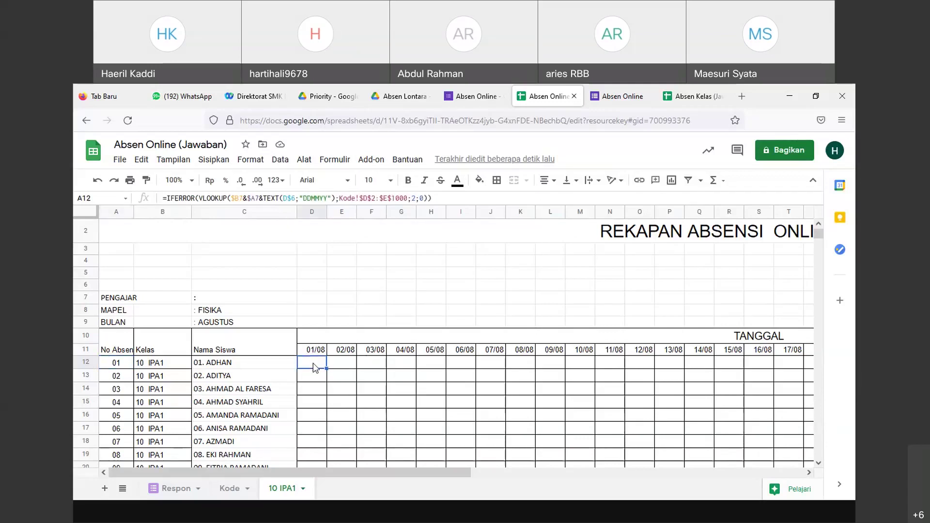
{"action": "double_click", "coordinate": [240, 199]}
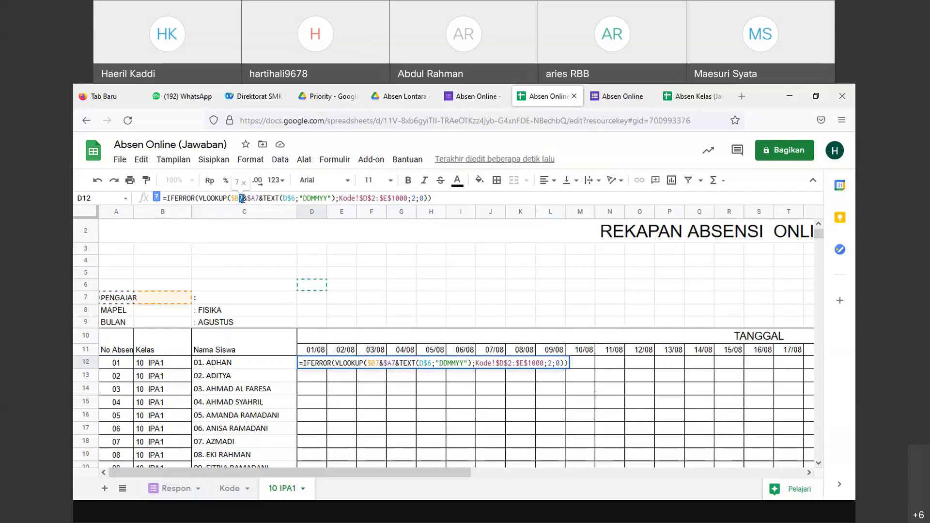
{"action": "type", "text": "12"}
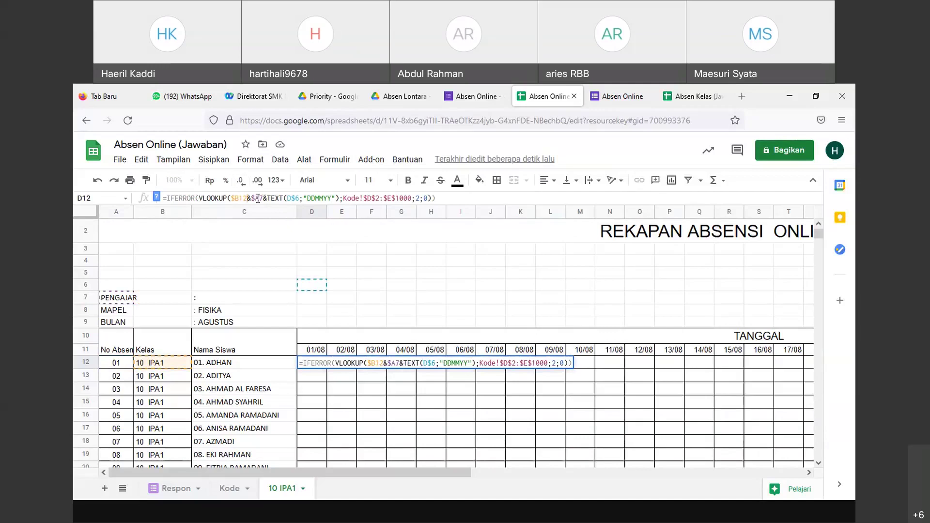
{"action": "left_click_drag", "start_coordinate": [256, 199], "coordinate": [263, 200]}
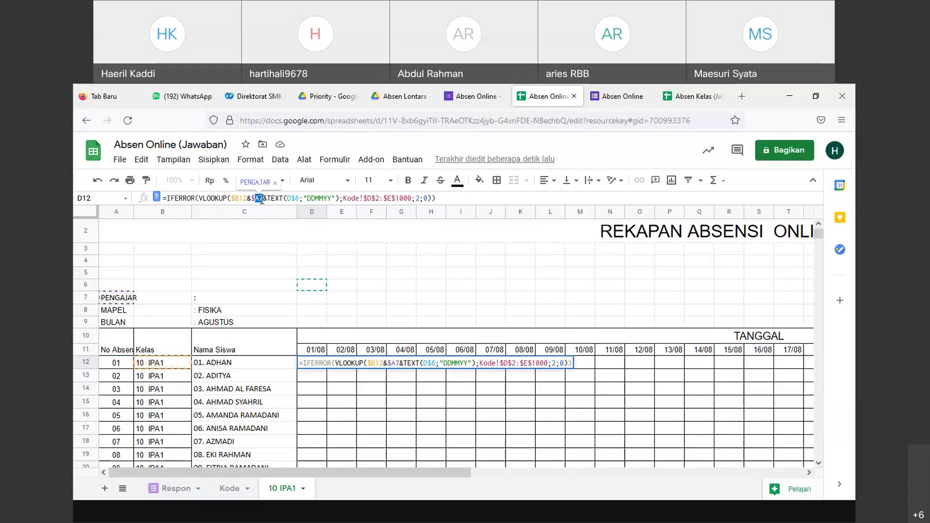
{"action": "left_click", "coordinate": [258, 197]}
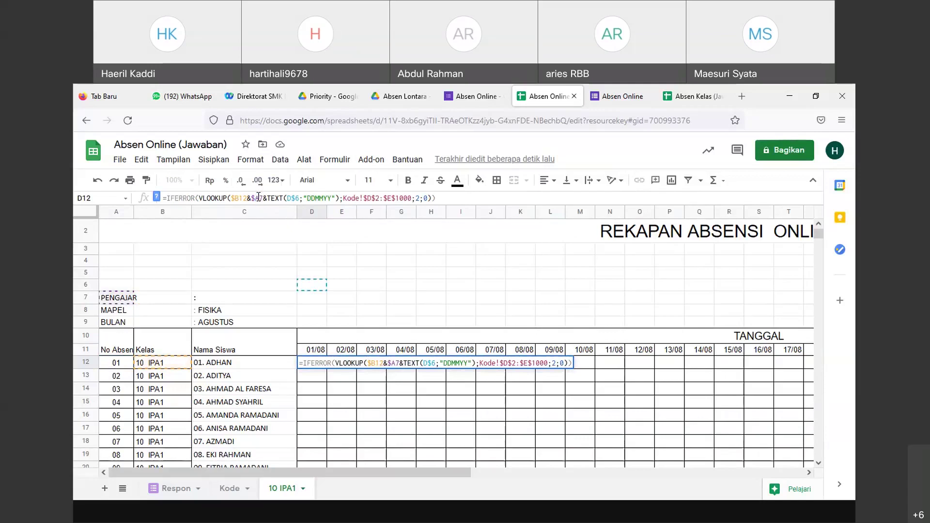
{"action": "type", "text": "12"}
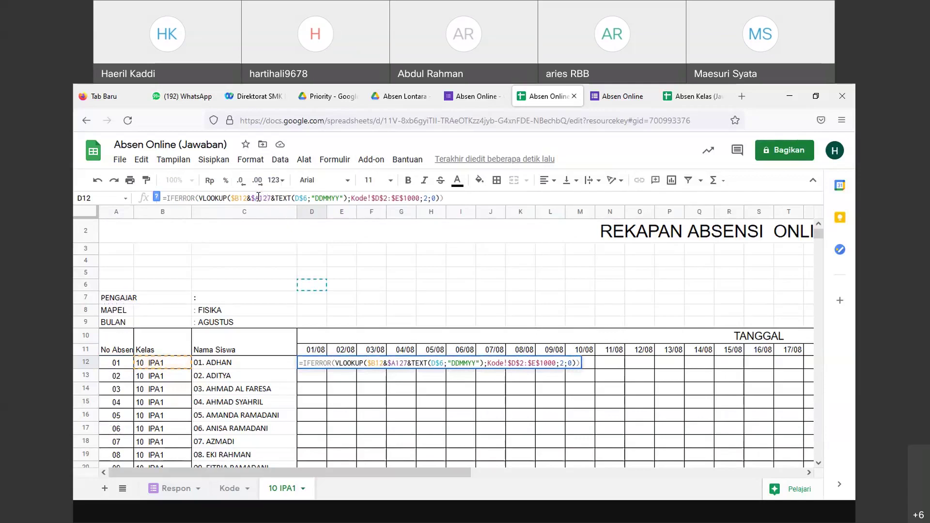
{"action": "key", "text": "Delete"}
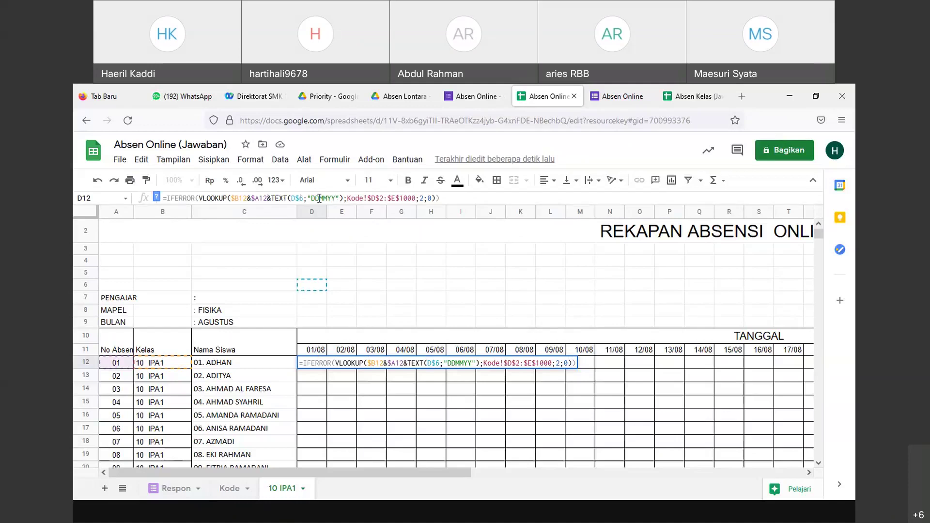
{"action": "left_click_drag", "start_coordinate": [301, 199], "coordinate": [303, 199]}
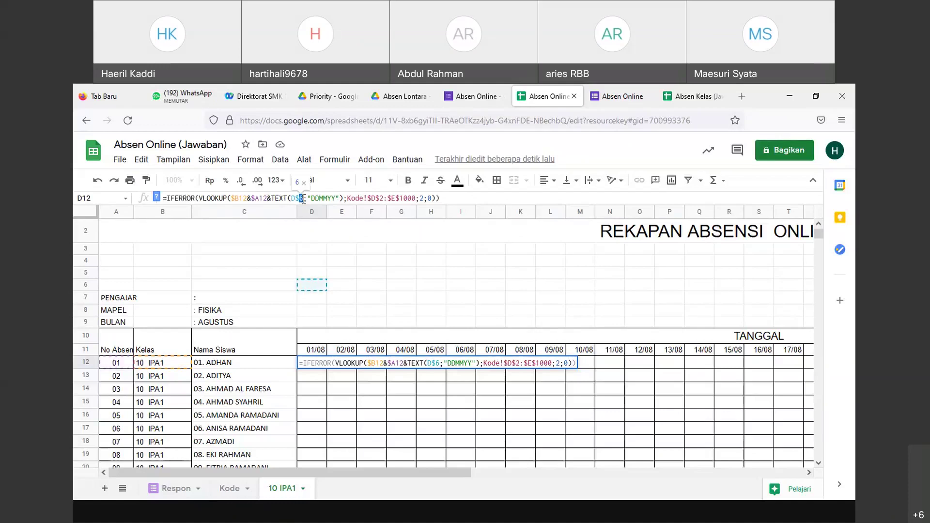
{"action": "type", "text": "11"}
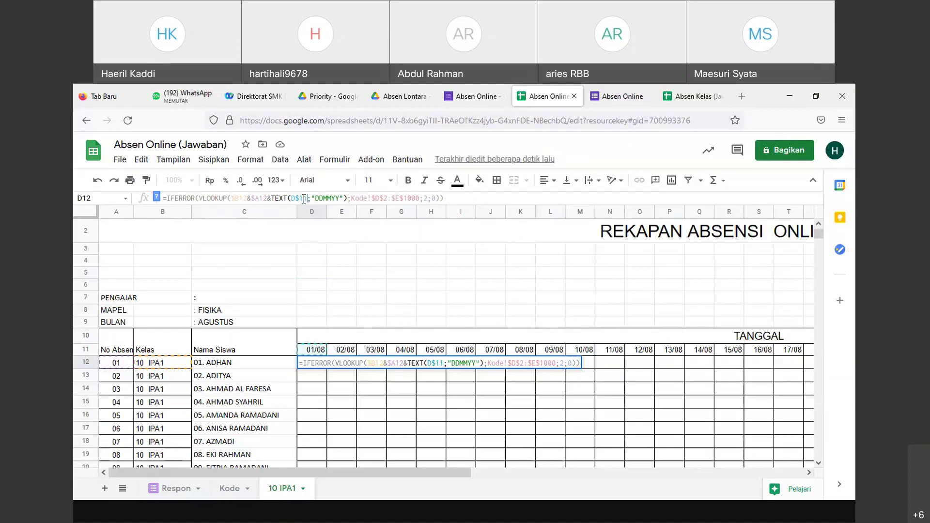
{"action": "key", "text": "Return"}
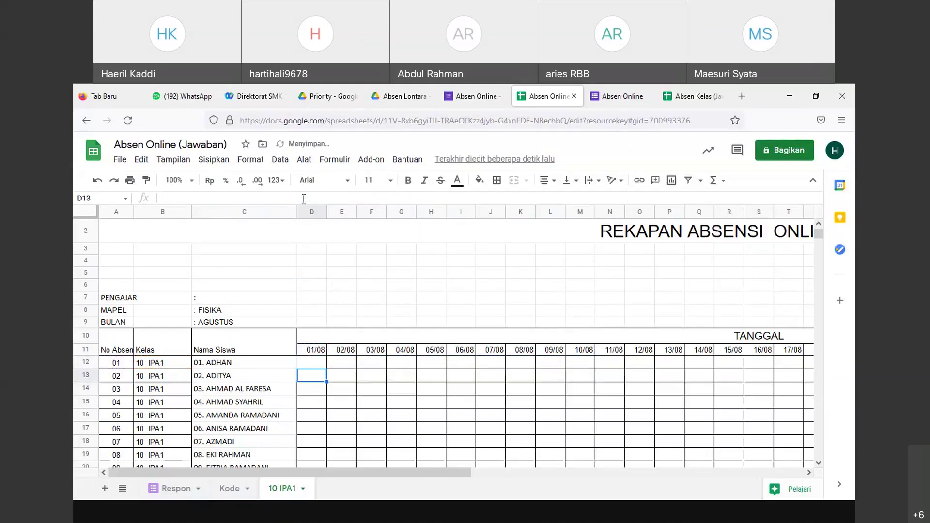
Step: Fill the D12 lookup formula across the first student's row to R12, under the 15/08 date
{"action": "left_click", "coordinate": [314, 368]}
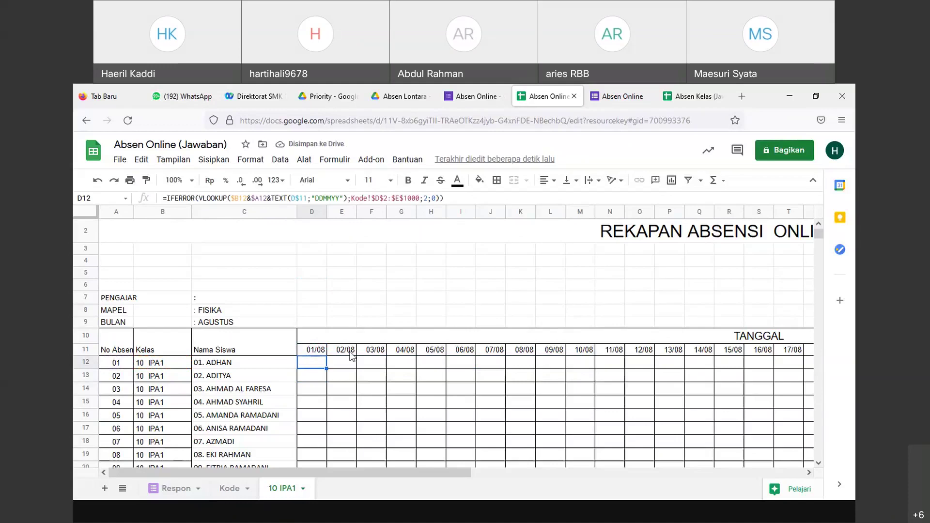
{"action": "left_click", "coordinate": [373, 392]}
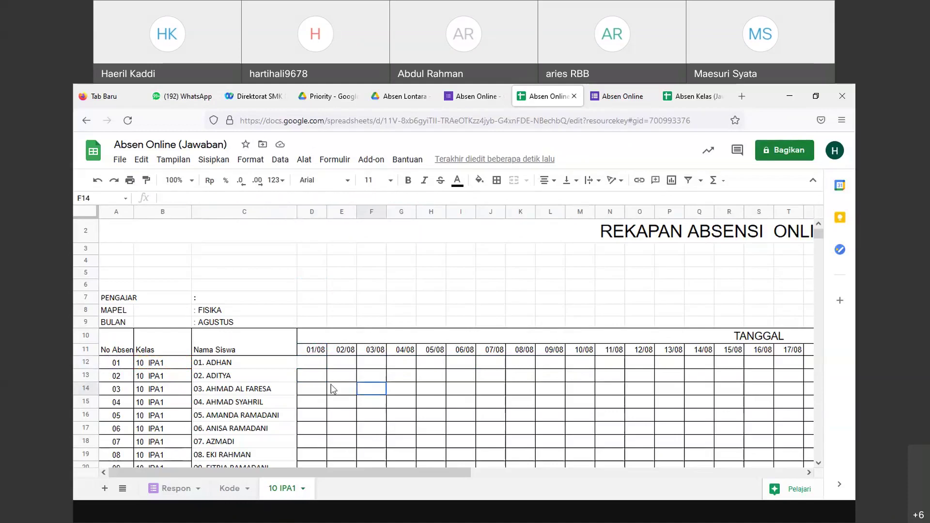
{"action": "left_click", "coordinate": [317, 360]}
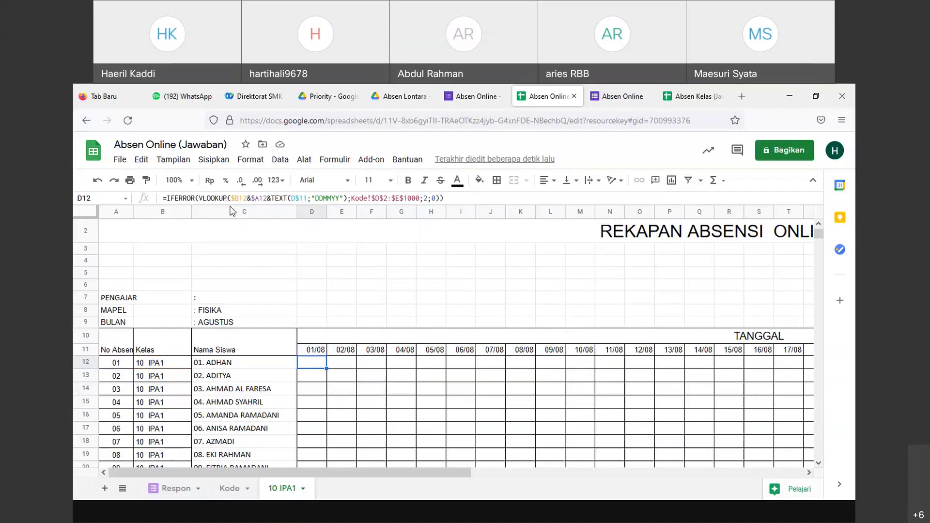
{"action": "left_click", "coordinate": [339, 389]}
{"action": "left_click", "coordinate": [313, 361]}
{"action": "left_click_drag", "start_coordinate": [326, 368], "coordinate": [730, 368]}
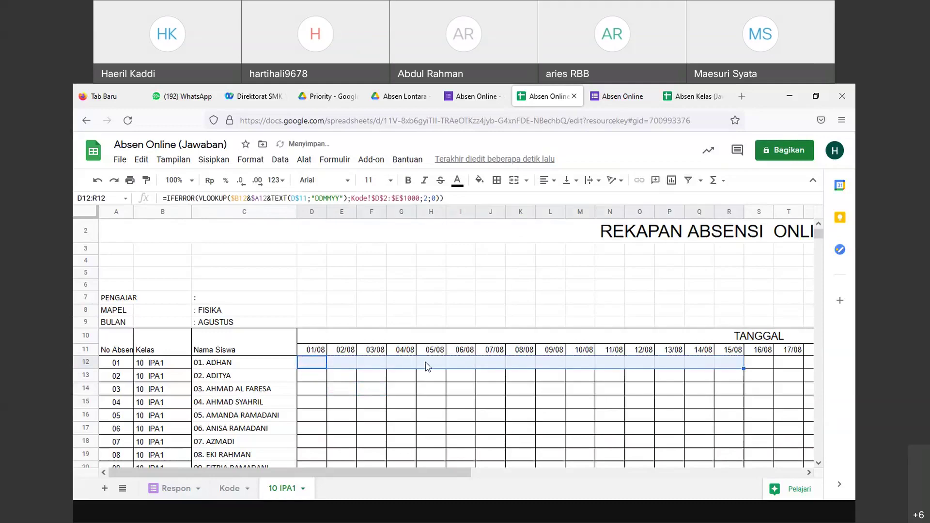
Step: Examine the Kode Siswa and Kehadiran columns on the Kode sheet that the D12 formula looks up
{"action": "left_click", "coordinate": [316, 366]}
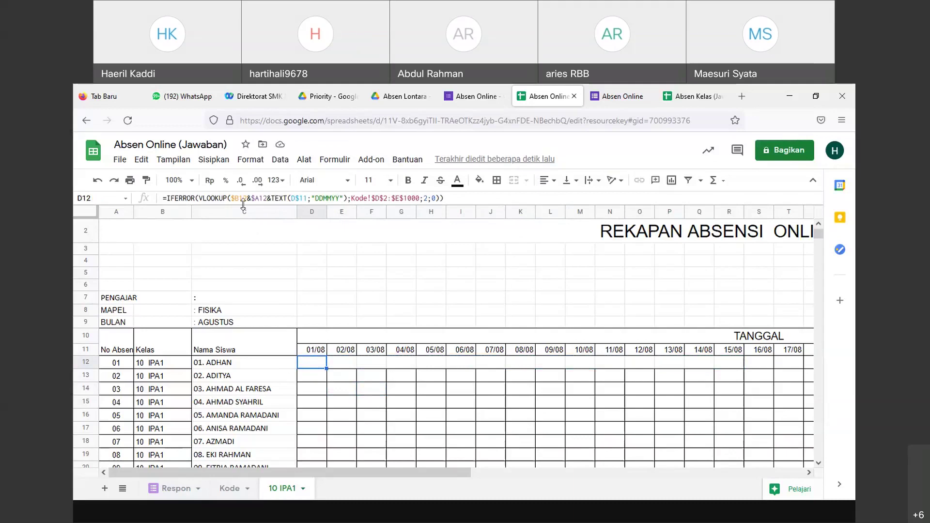
{"action": "left_click", "coordinate": [229, 490]}
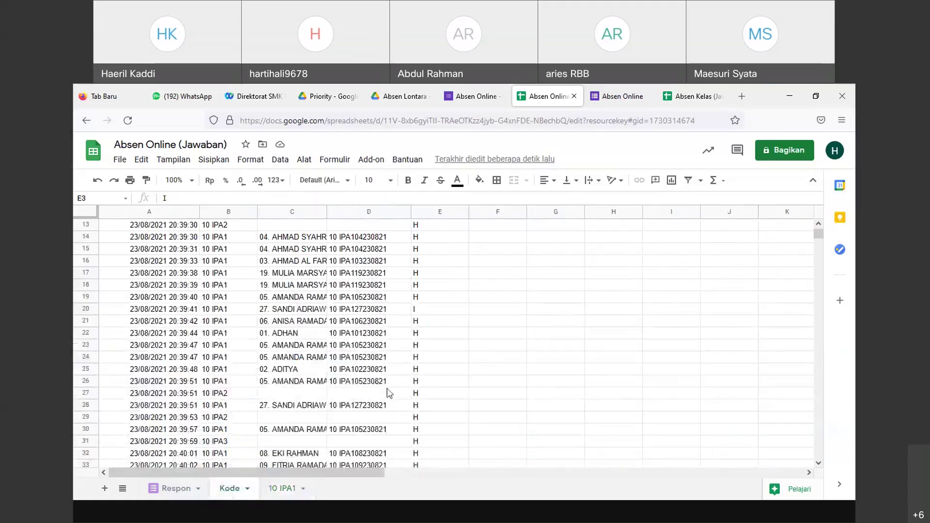
{"action": "scroll", "coordinate": [467, 385], "scroll_direction": "up", "scroll_amount": 4}
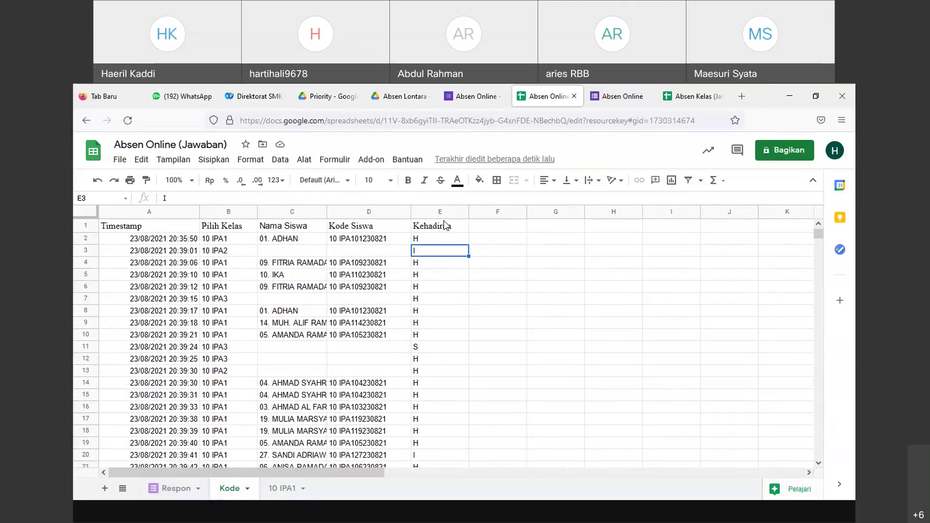
Step: On the 10 IPA1 sheet, replace D12's formula with =IFERROR(VLOOKUP($B7&$A7&TEXT(D$6;"DDMMYY");Kode!$D$2:$E$1000;2;0))
{"action": "left_click", "coordinate": [284, 490]}
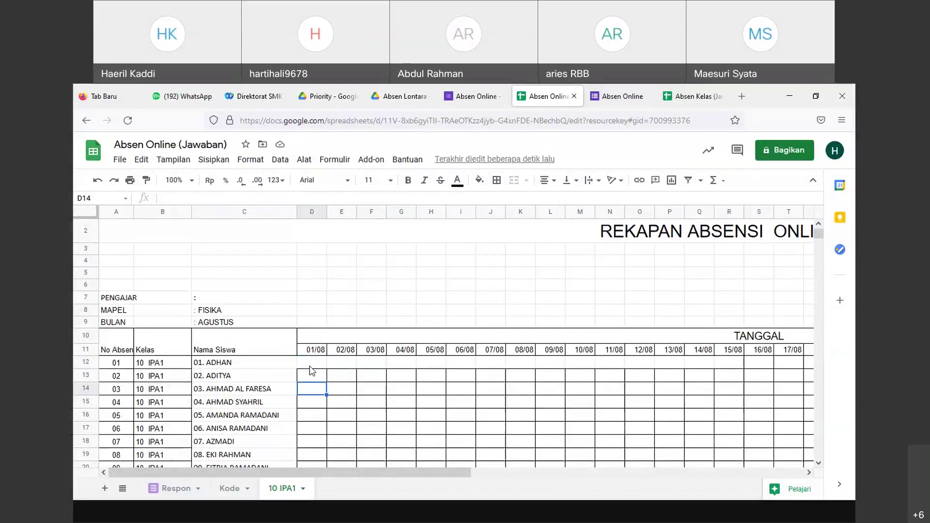
{"action": "left_click_drag", "start_coordinate": [443, 198], "coordinate": [149, 206]}
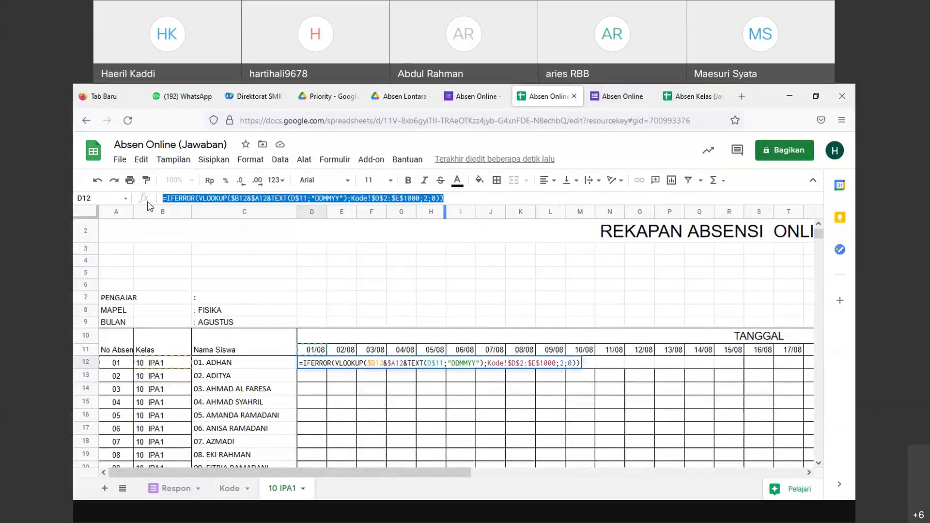
{"action": "key", "text": "BackSpace"}
{"action": "left_click", "coordinate": [310, 367]}
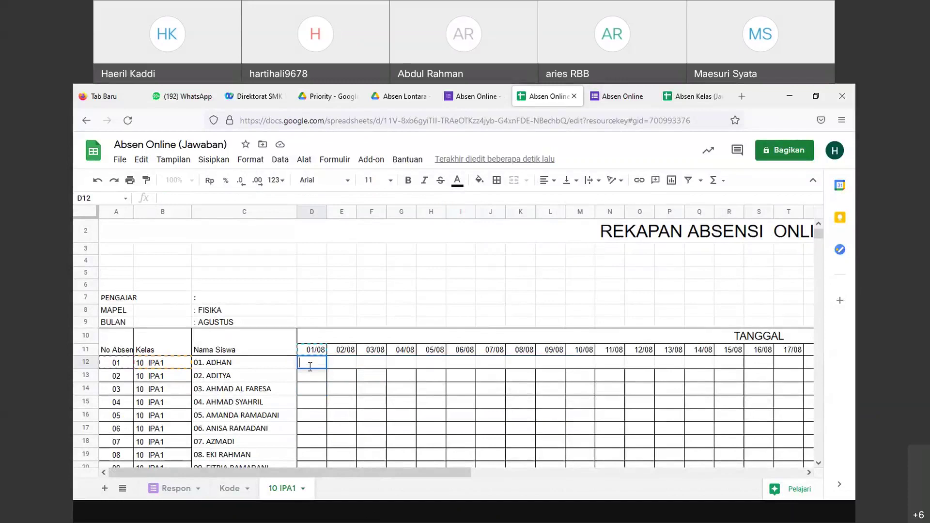
{"action": "type", "text": "=IFERROR(VLOOKUP($B7&$A7&TEXT(D$6;\"DDMMYY\");Kode!$D$2:$E$1000;2;0))"}
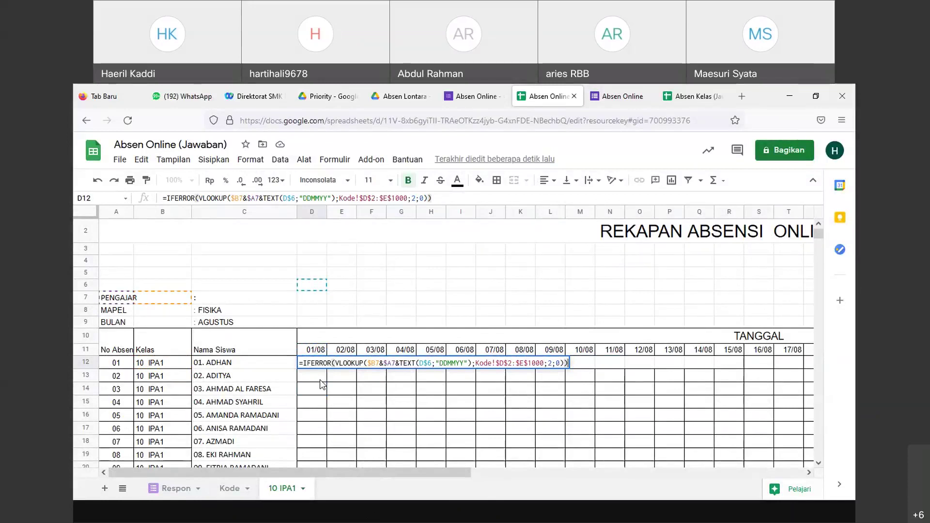
{"action": "key", "text": "Return"}
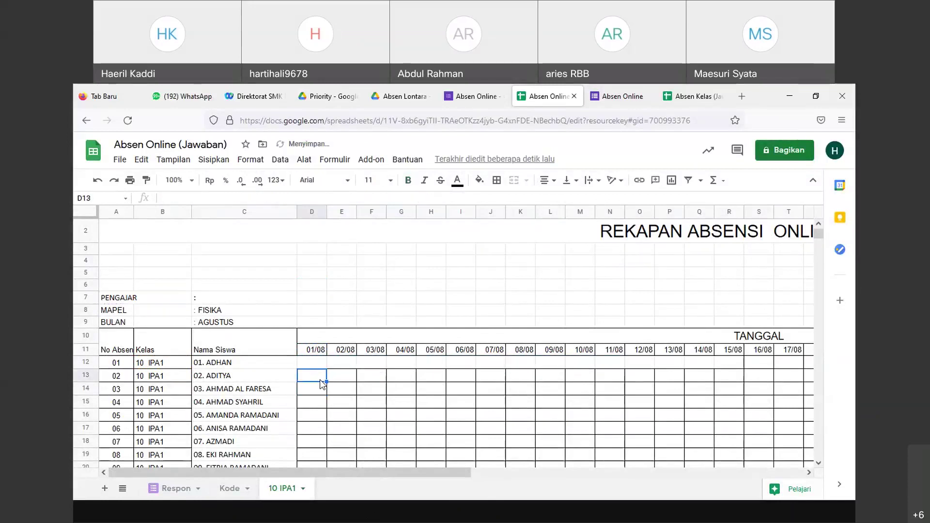
Step: Try to update the references in D12's lookup formula to $B12, $12 and D$11
{"action": "left_click", "coordinate": [315, 364]}
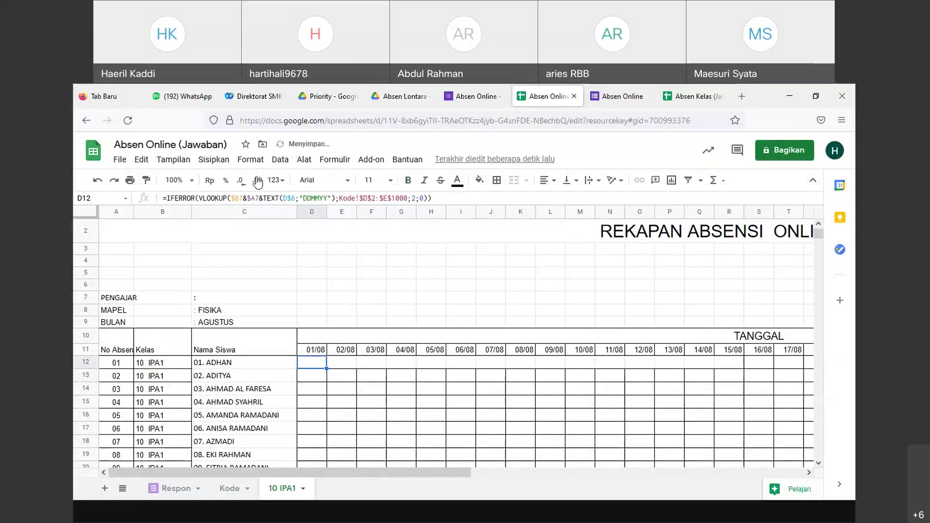
{"action": "left_click", "coordinate": [237, 199]}
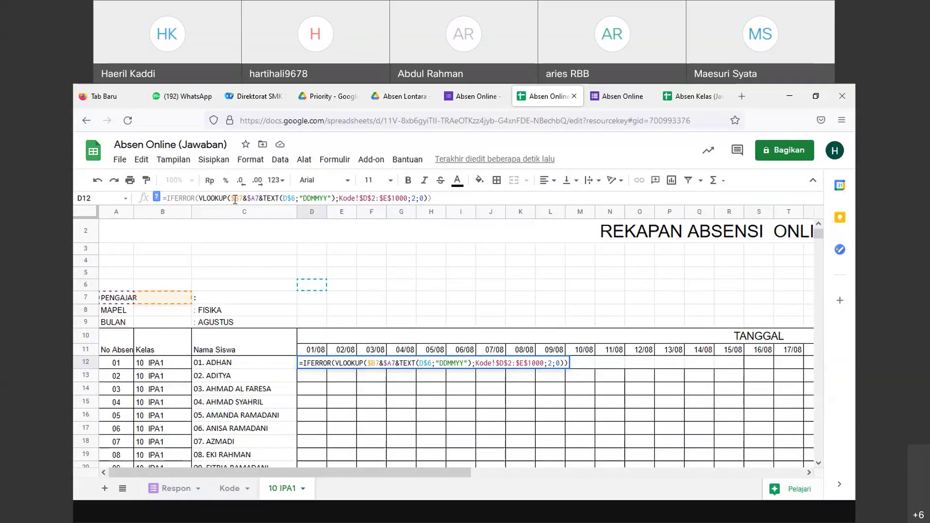
{"action": "left_click_drag", "start_coordinate": [238, 199], "coordinate": [241, 200]}
{"action": "left_click", "coordinate": [243, 200]}
{"action": "key", "text": "BackSpace"}
{"action": "type", "text": "12"}
{"action": "left_click_drag", "start_coordinate": [257, 198], "coordinate": [264, 199]}
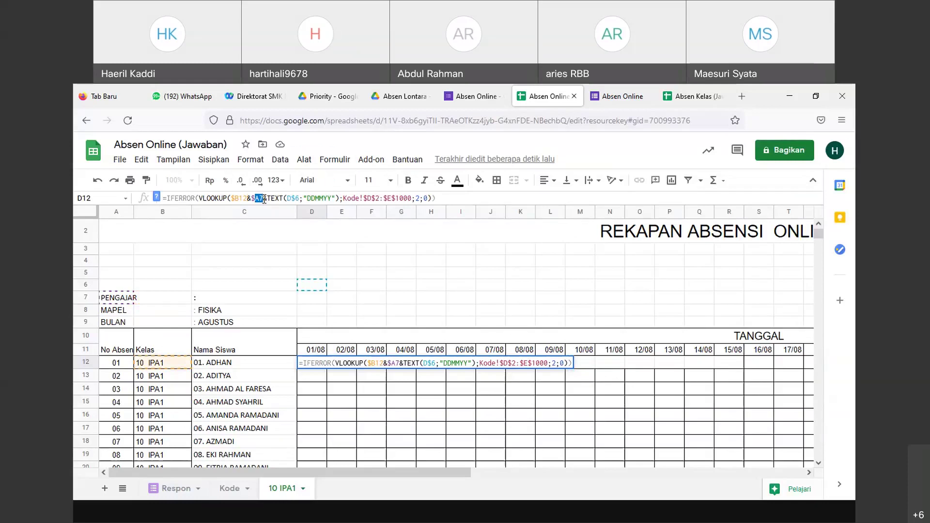
{"action": "type", "text": "12"}
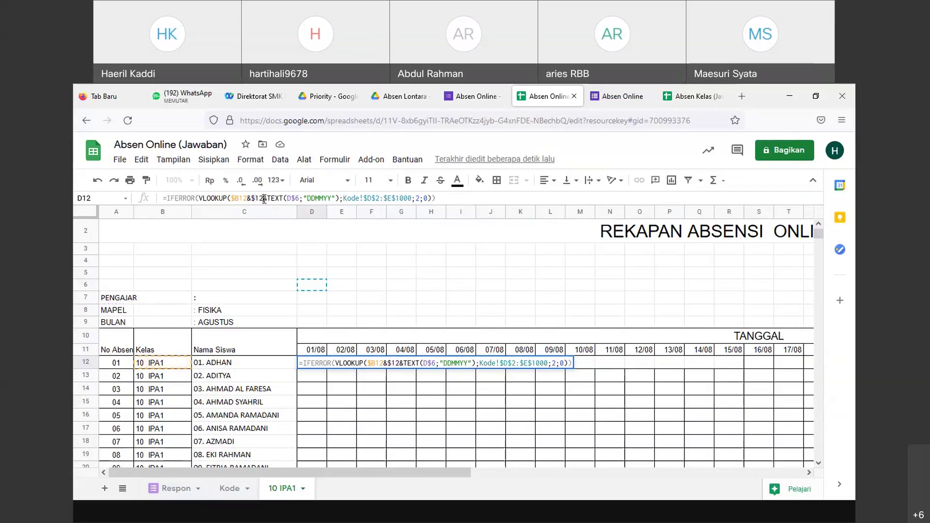
{"action": "double_click", "coordinate": [298, 198]}
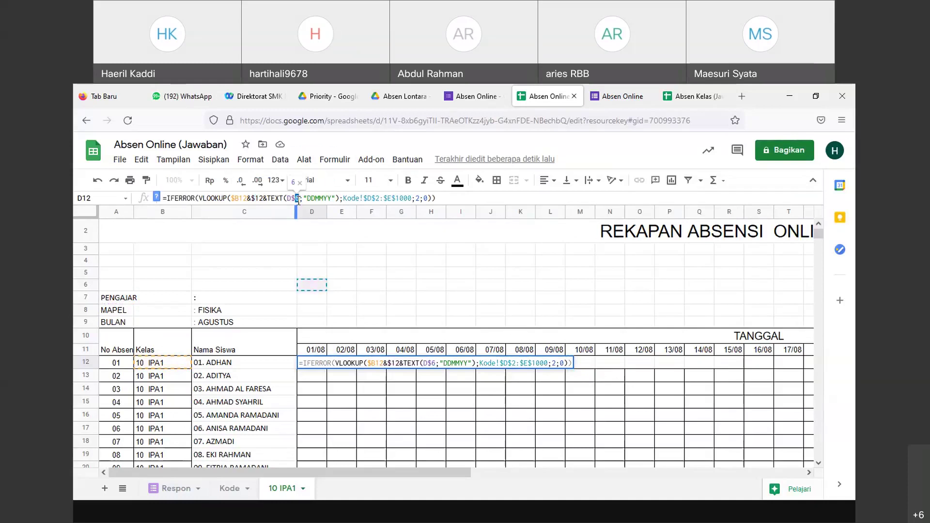
{"action": "type", "text": "11"}
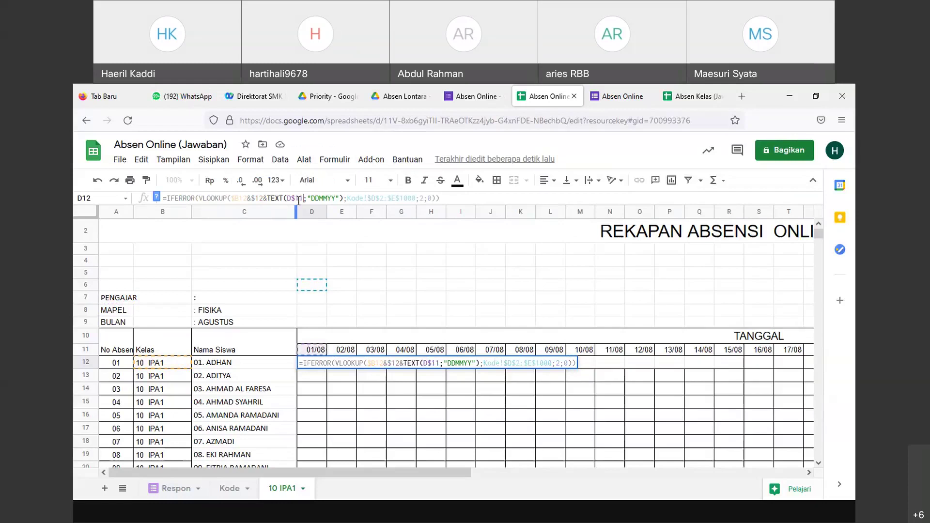
{"action": "key", "text": "Return"}
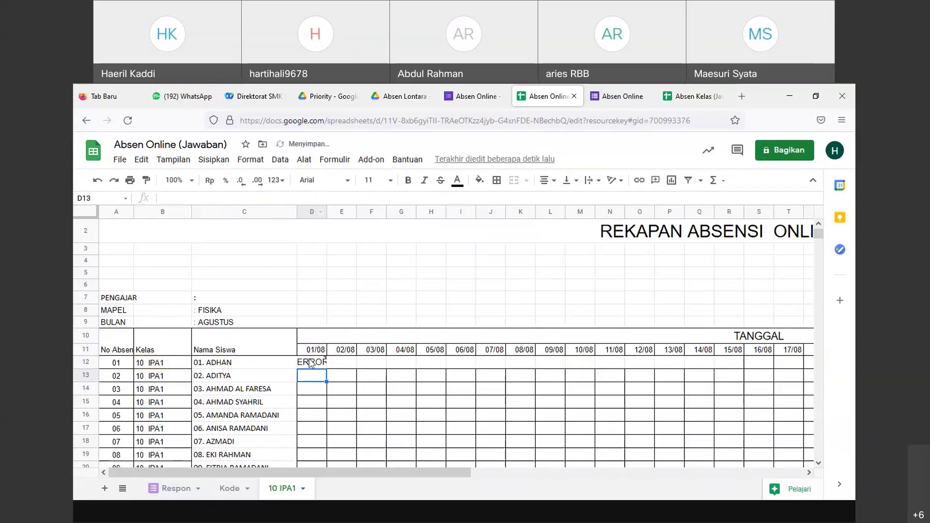
{"action": "left_click", "coordinate": [311, 367]}
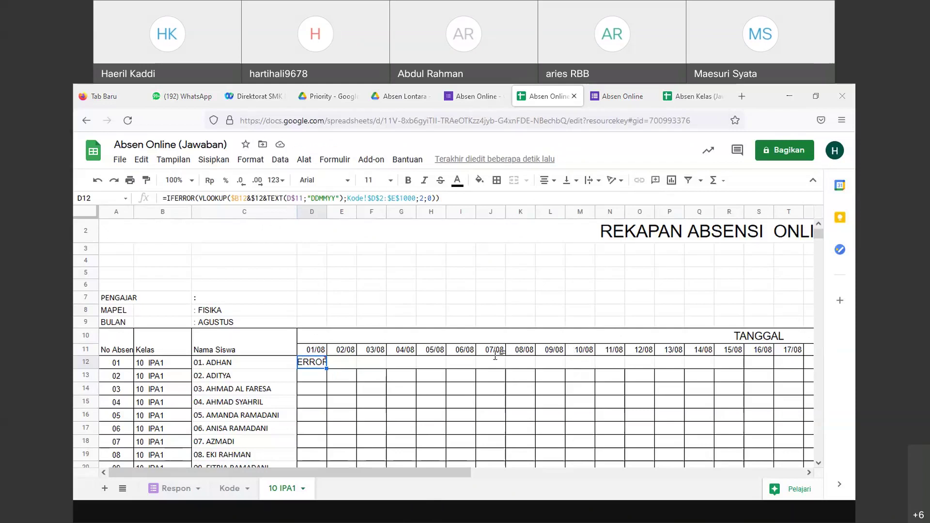
{"action": "left_click_drag", "start_coordinate": [282, 336], "coordinate": [581, 336]}
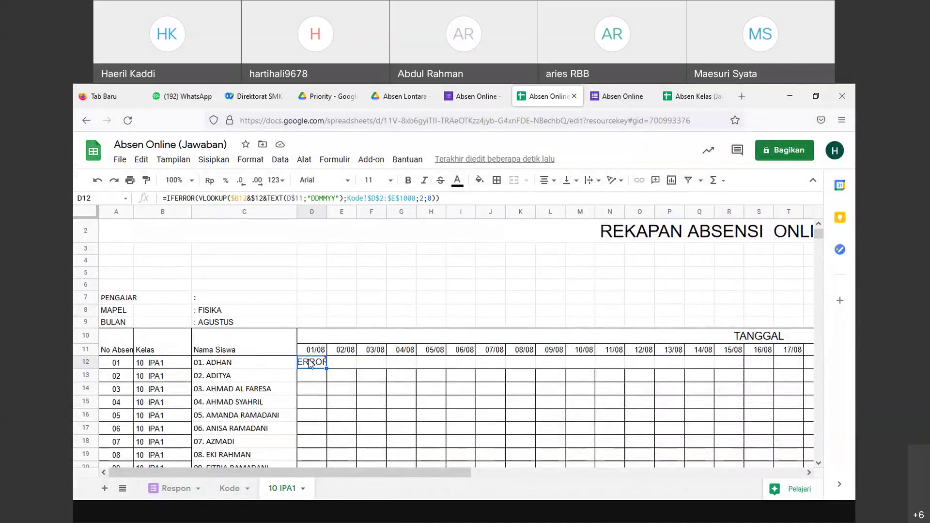
Step: Clear D12's formula and enter =IFERROR(VLOOKUP($B7&$A7&TEXT(D$6;"DDMMYY");Kode!$D$2:$E$1000;2;0)) again
{"action": "left_click", "coordinate": [431, 201]}
{"action": "key", "text": "ctrl+a"}
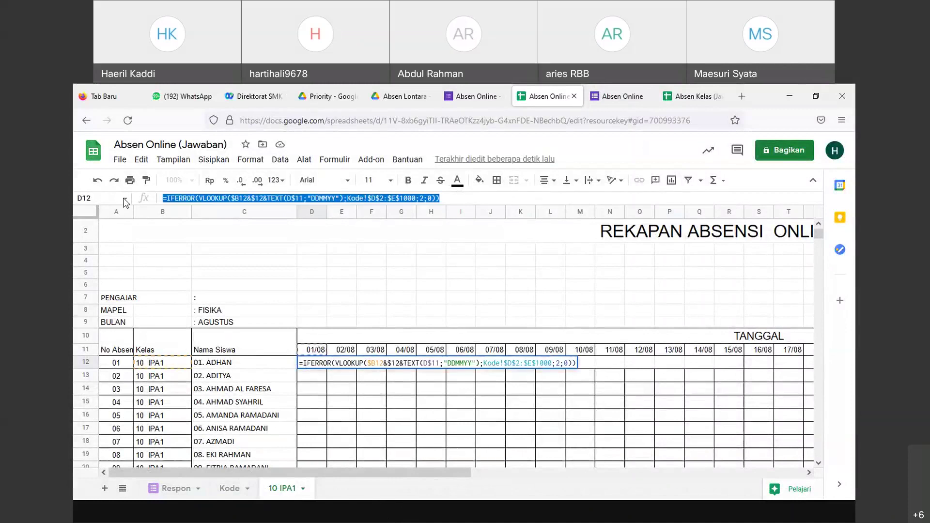
{"action": "key", "text": "BackSpace"}
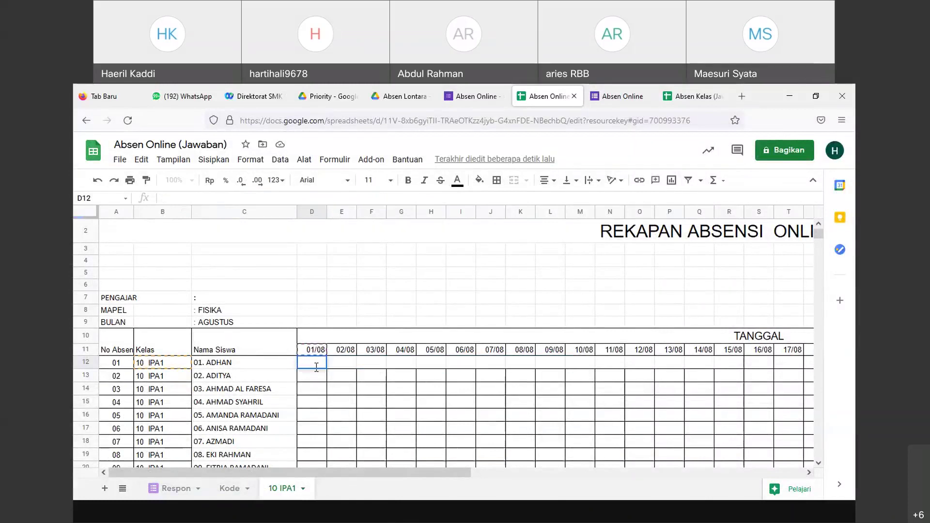
{"action": "type", "text": "=IFERROR(VLOOKUP($B7&$A7&TEXT(D$6;\"DDMMYY\");Kode!$D$2:$E$1000;2;0))"}
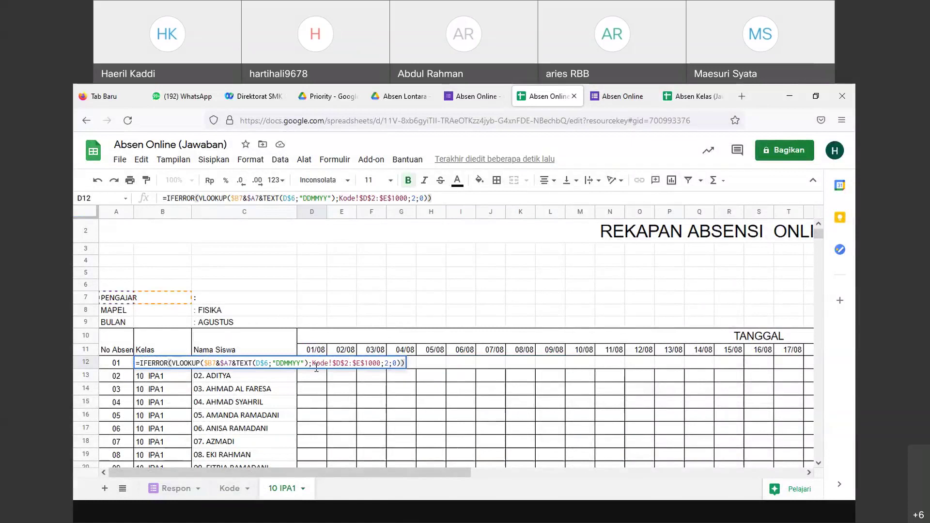
{"action": "key", "text": "Return"}
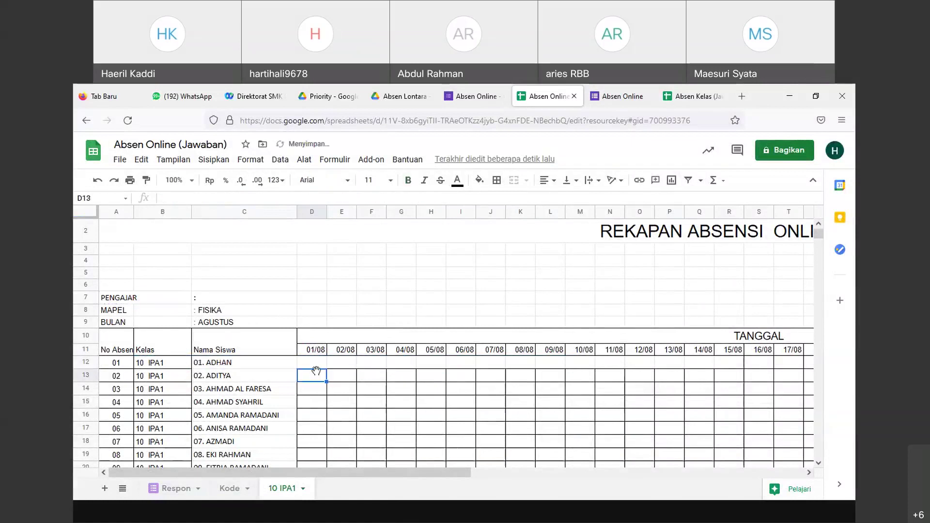
Step: Change the class reference in D12's lookup formula to $B12
{"action": "left_click", "coordinate": [316, 363]}
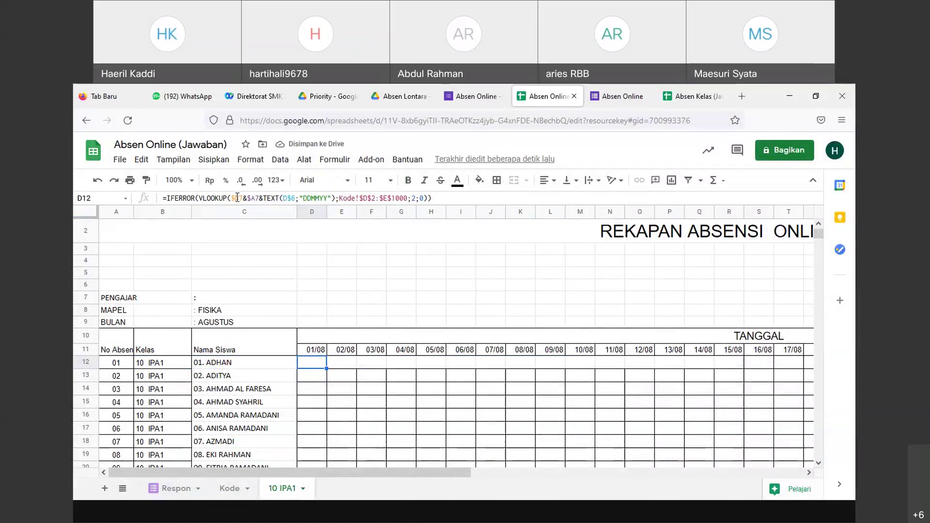
{"action": "left_click_drag", "start_coordinate": [234, 198], "coordinate": [245, 198]}
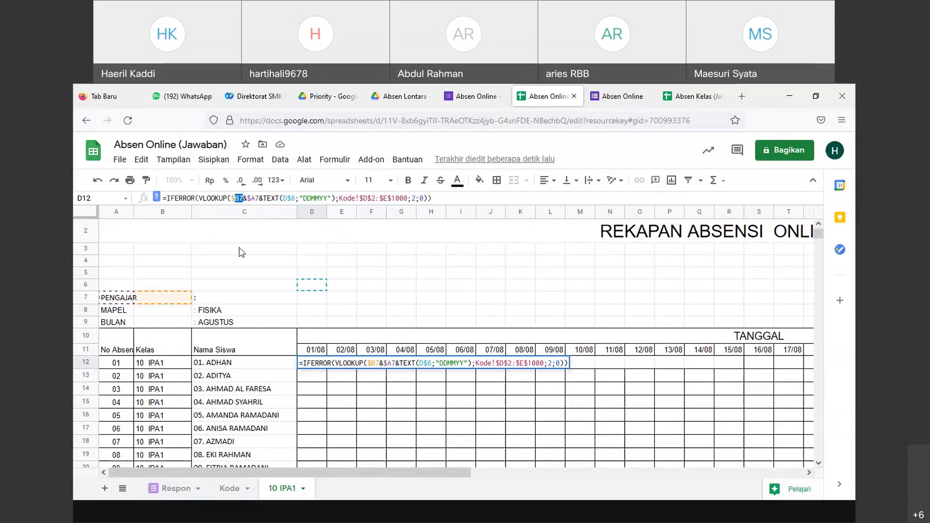
{"action": "type", "text": "12"}
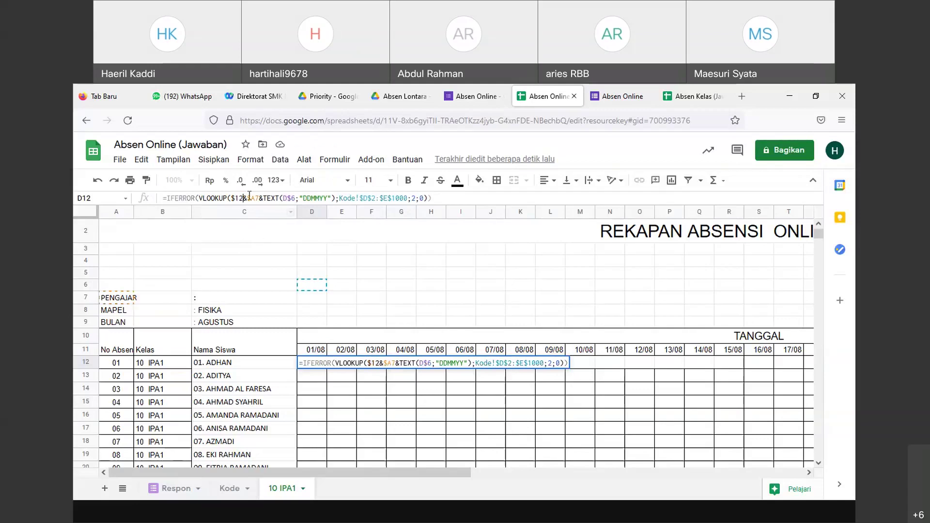
{"action": "left_click_drag", "start_coordinate": [252, 197], "coordinate": [259, 199]}
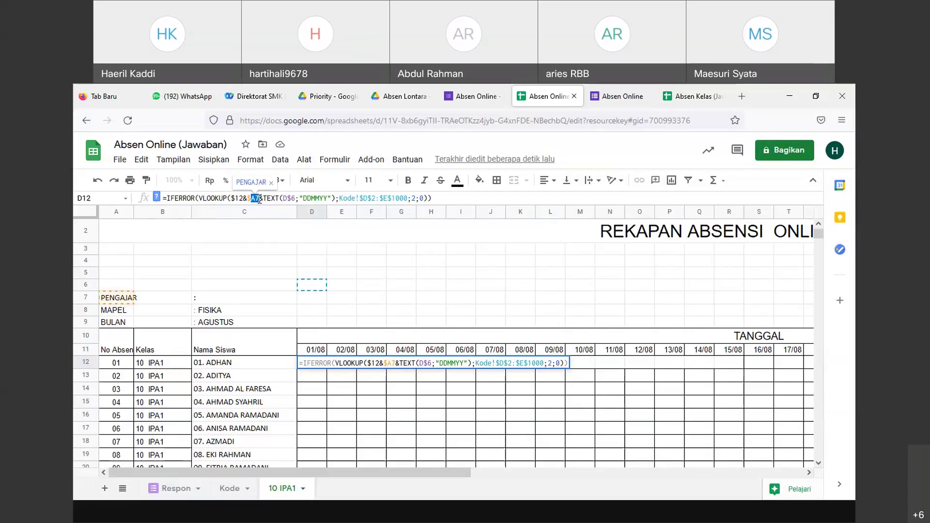
{"action": "left_click", "coordinate": [236, 199]}
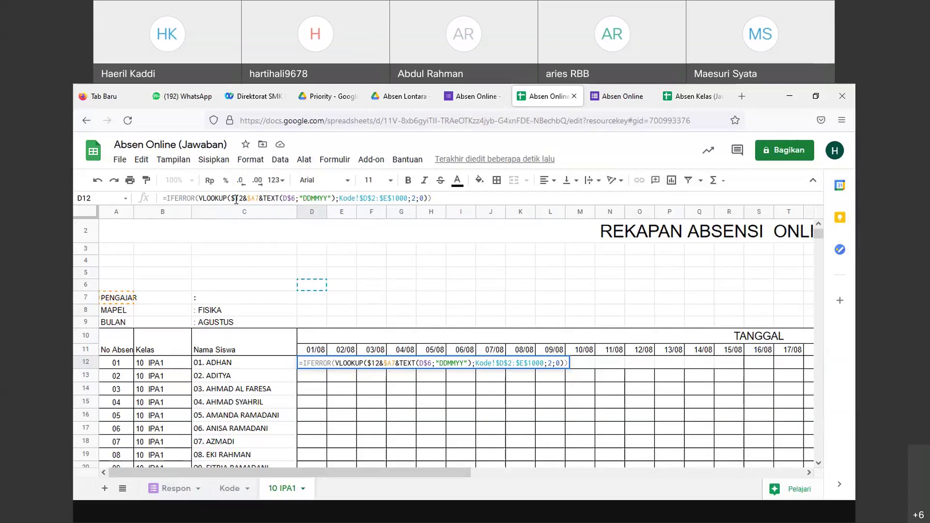
{"action": "type", "text": "b"}
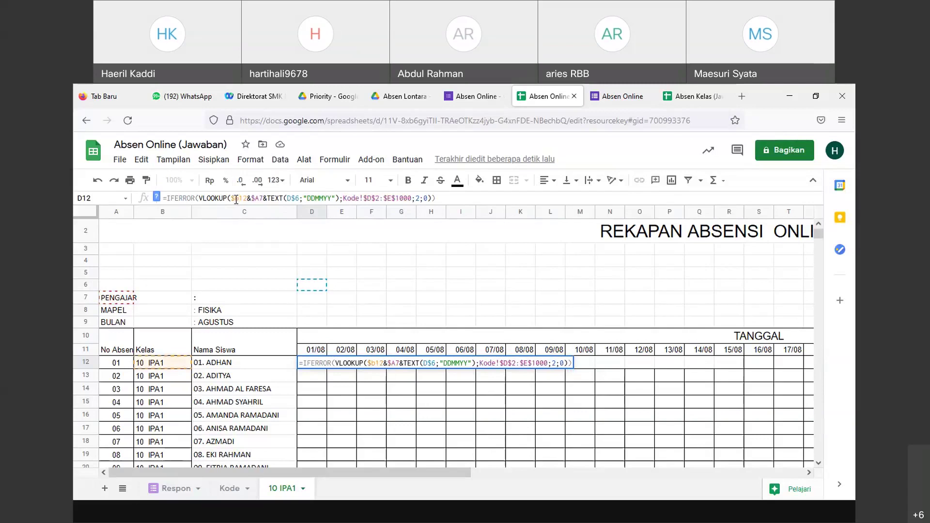
{"action": "key", "text": "BackSpace"}
{"action": "type", "text": "B"}
Step: Set the attendance number reference in D12's formula to $A12 and the date reference to D$11
{"action": "left_click_drag", "start_coordinate": [255, 199], "coordinate": [260, 199]}
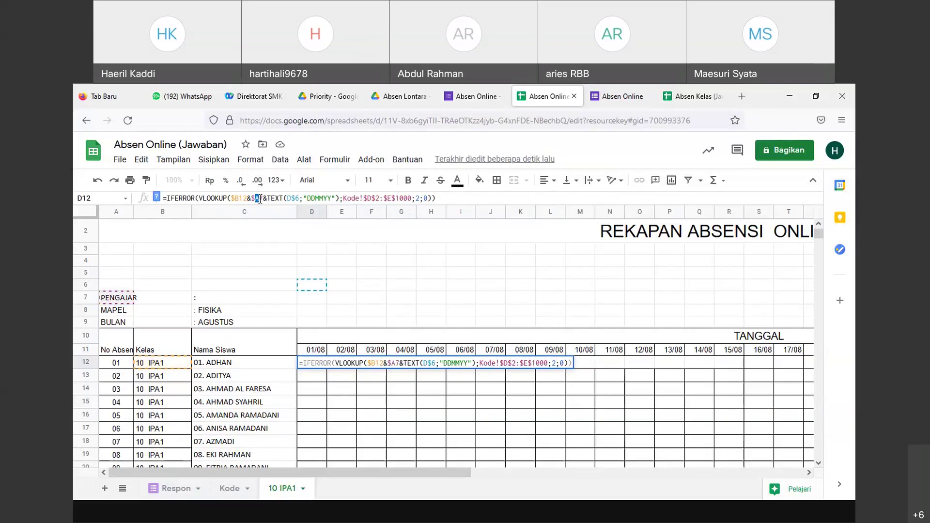
{"action": "left_click", "coordinate": [260, 199]}
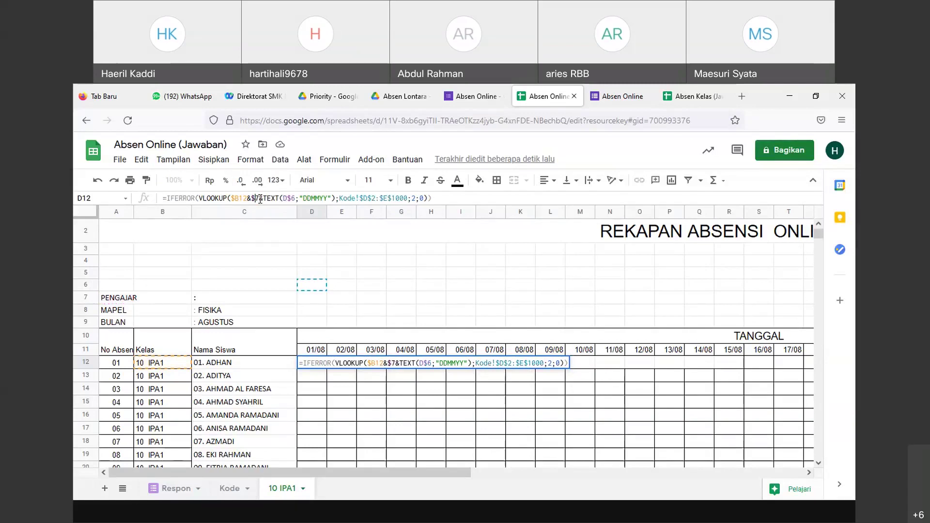
{"action": "type", "text": "12"}
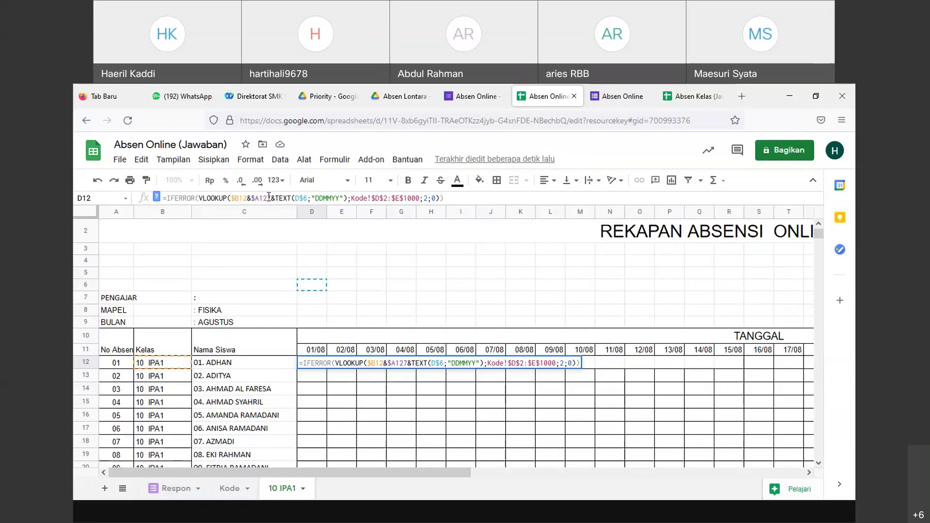
{"action": "key", "text": "Delete"}
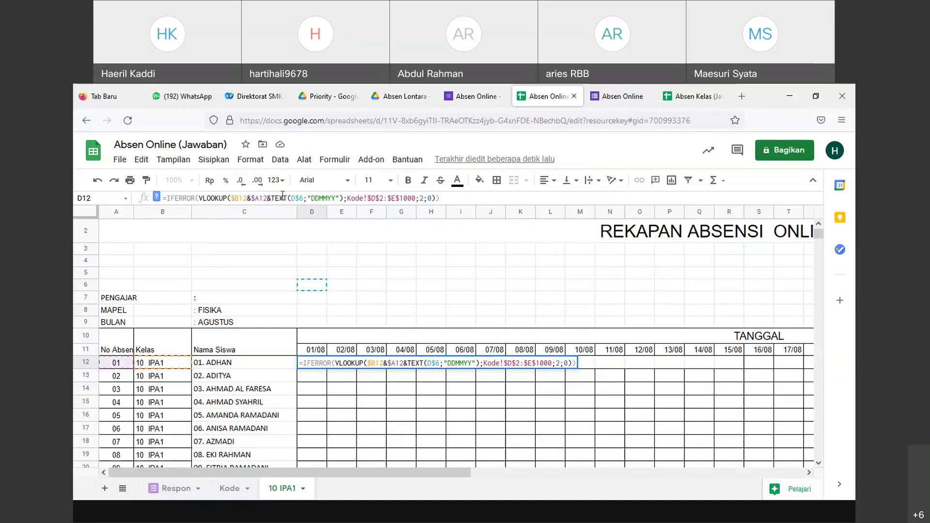
{"action": "left_click_drag", "start_coordinate": [299, 199], "coordinate": [303, 200]}
{"action": "type", "text": "11"}
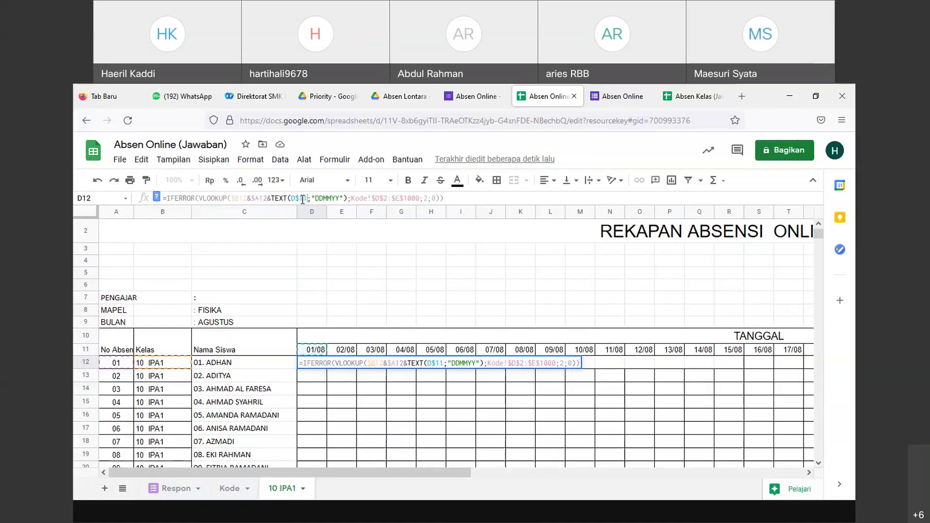
{"action": "key", "text": "Return"}
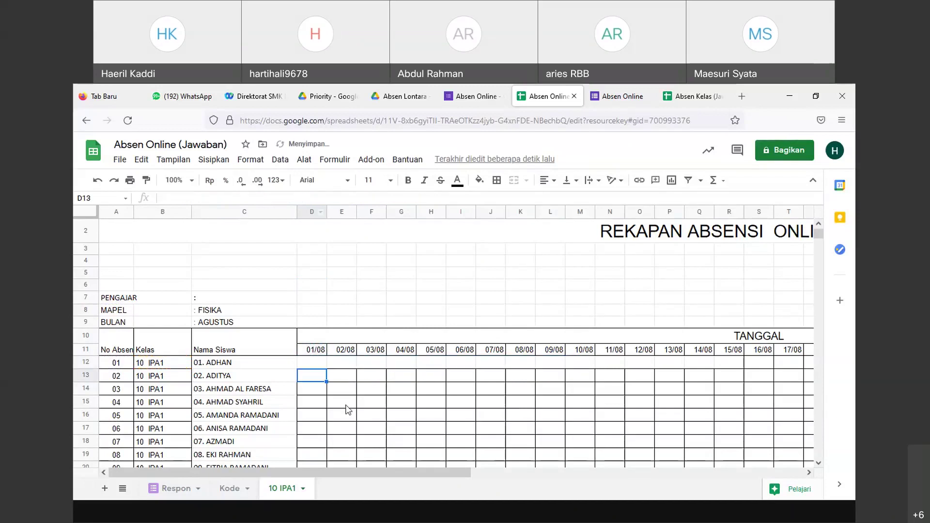
{"action": "left_click", "coordinate": [312, 365]}
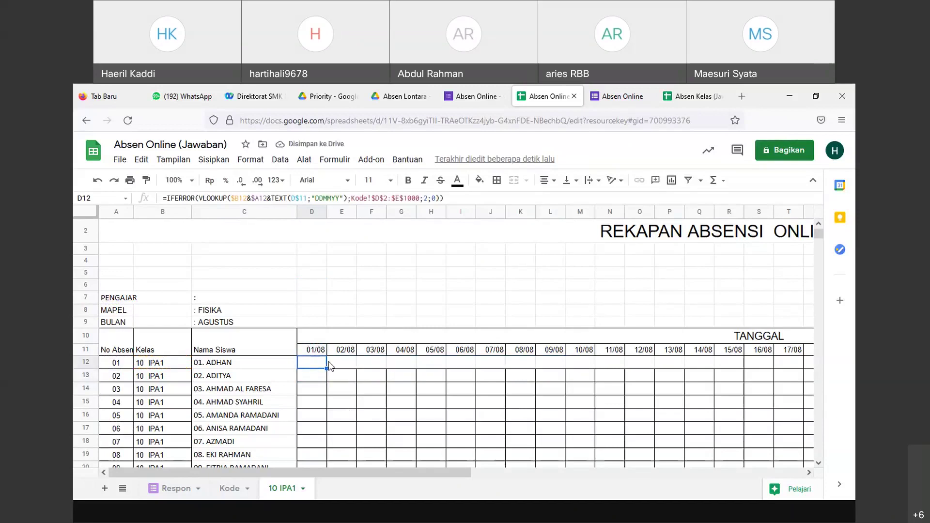
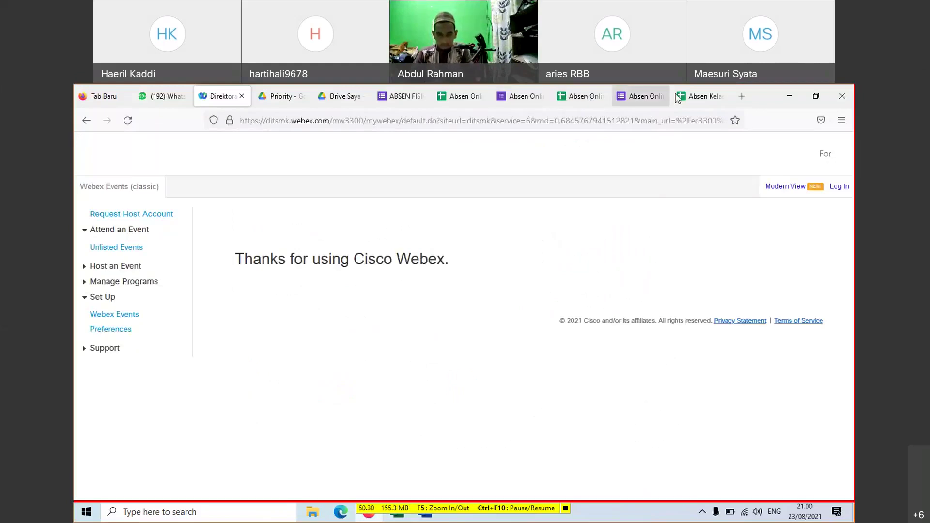
Step: Switch back to the Absen Online (Jawaban) spreadsheet and select D12 to review its lookup formula
{"action": "left_click", "coordinate": [586, 97]}
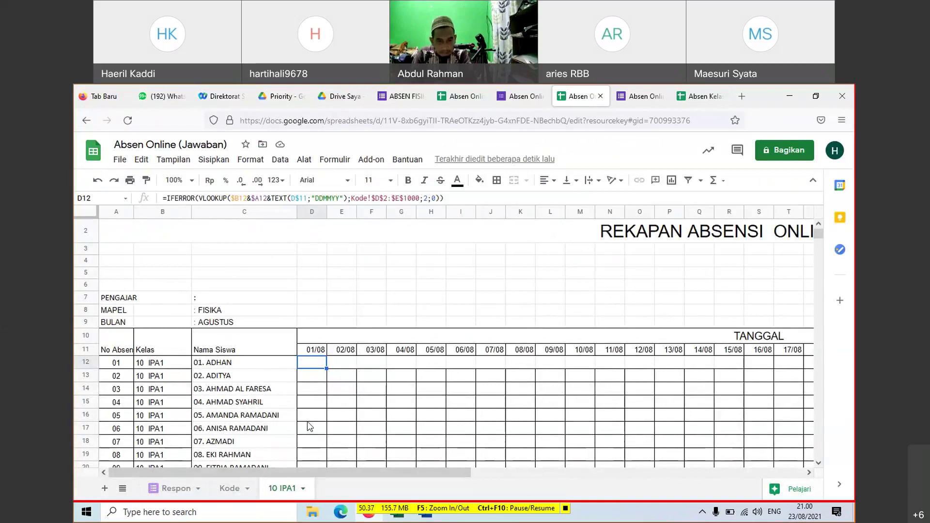
{"action": "left_click", "coordinate": [339, 385]}
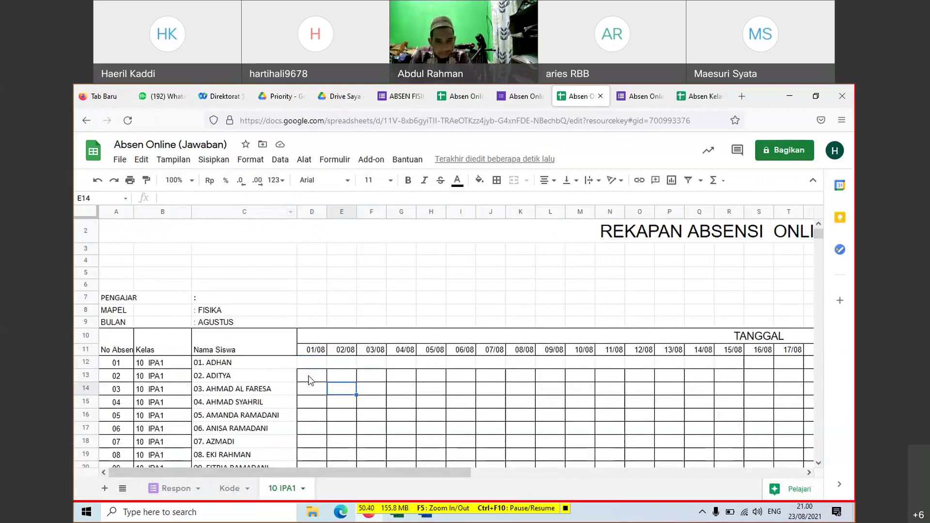
{"action": "left_click", "coordinate": [311, 363]}
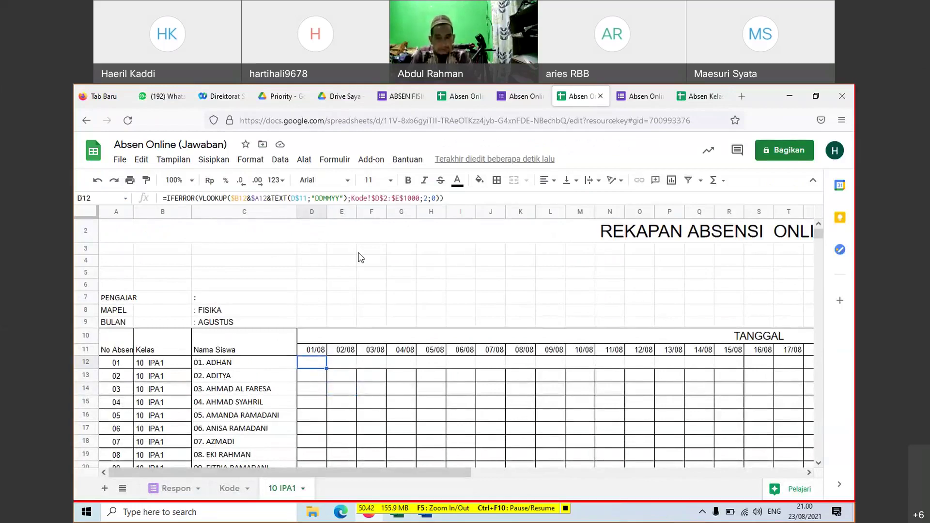
Step: Switch to the ABSEN FISIKA form and view its responses
{"action": "left_click", "coordinate": [348, 97]}
{"action": "left_click", "coordinate": [397, 101]}
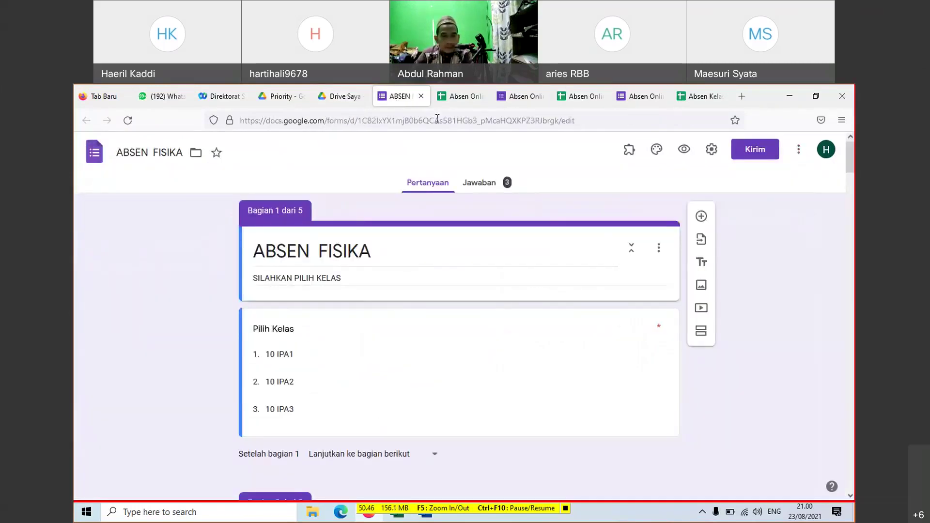
{"action": "left_click", "coordinate": [491, 183]}
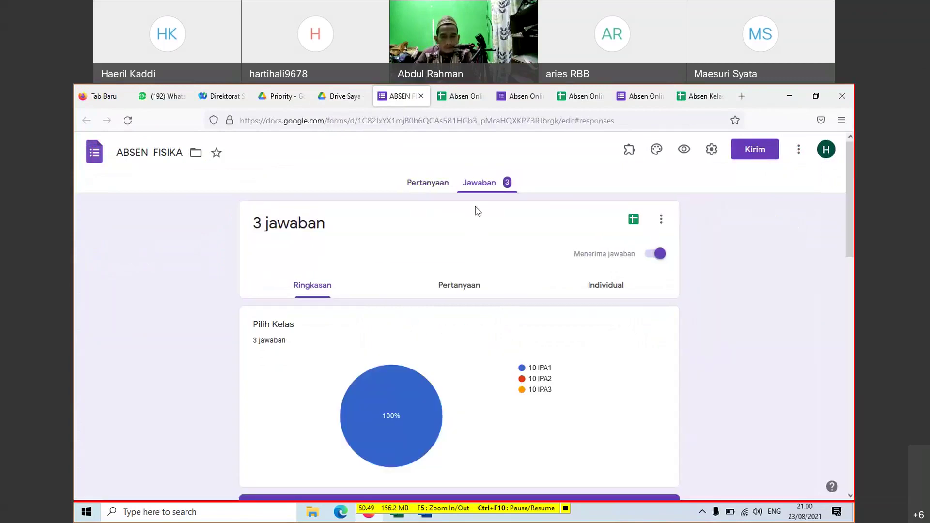
Step: Open the ABSEN FISIKA (Jawaban) spreadsheet from Drive and look through the student list on Sheet3
{"action": "left_click", "coordinate": [341, 99]}
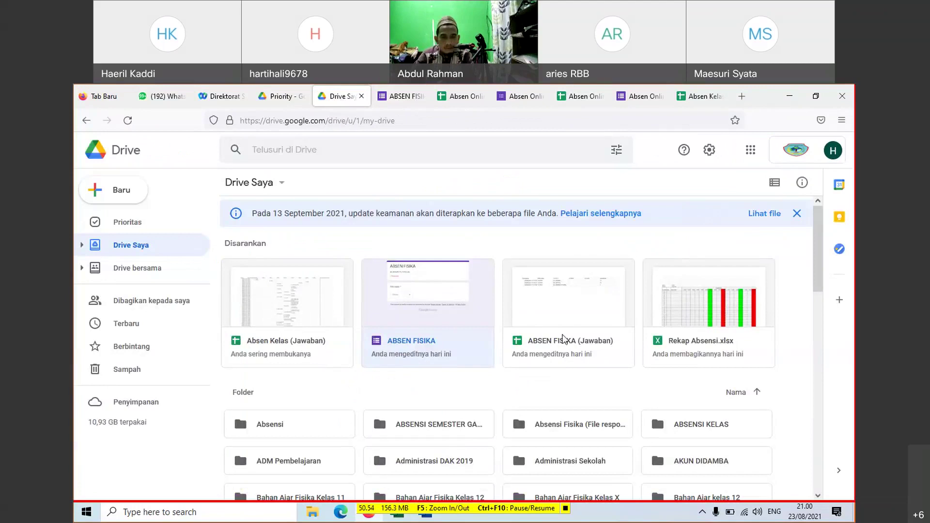
{"action": "double_click", "coordinate": [528, 304]}
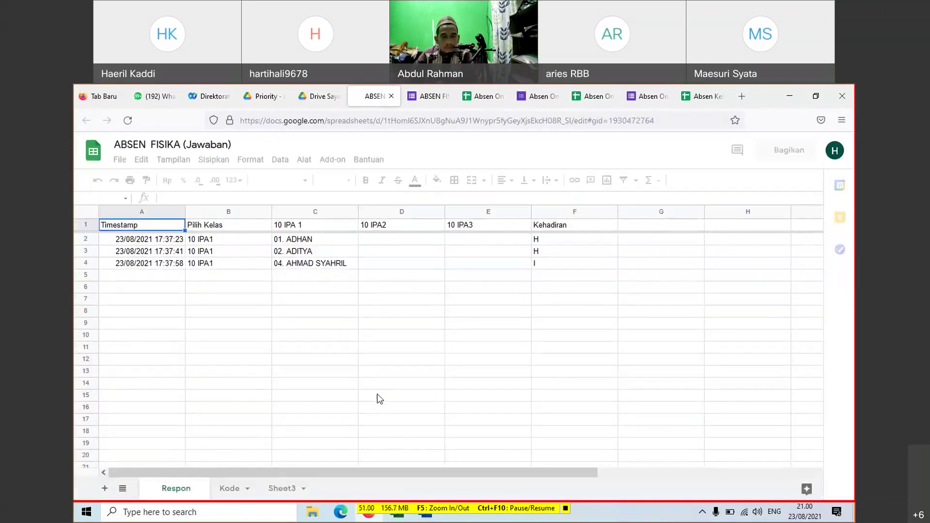
{"action": "left_click", "coordinate": [287, 490]}
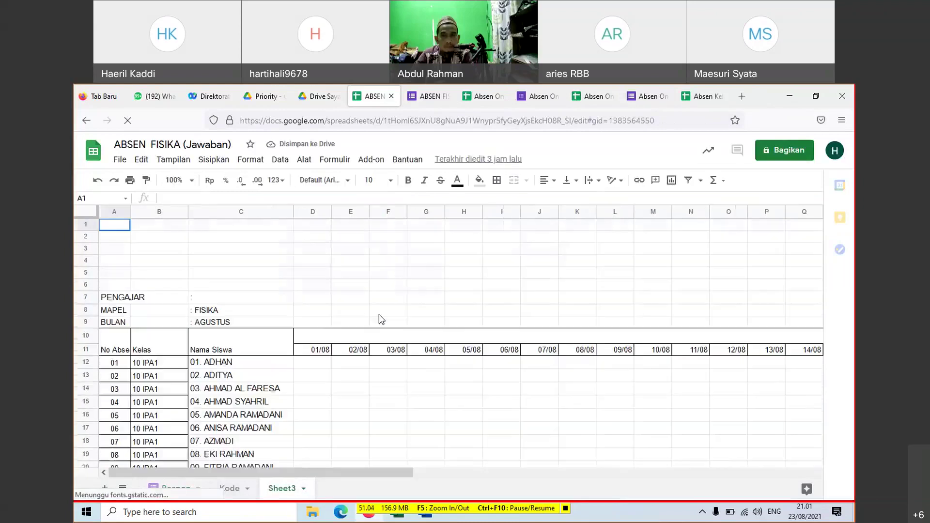
{"action": "scroll", "coordinate": [380, 316], "scroll_direction": "down", "scroll_amount": 2}
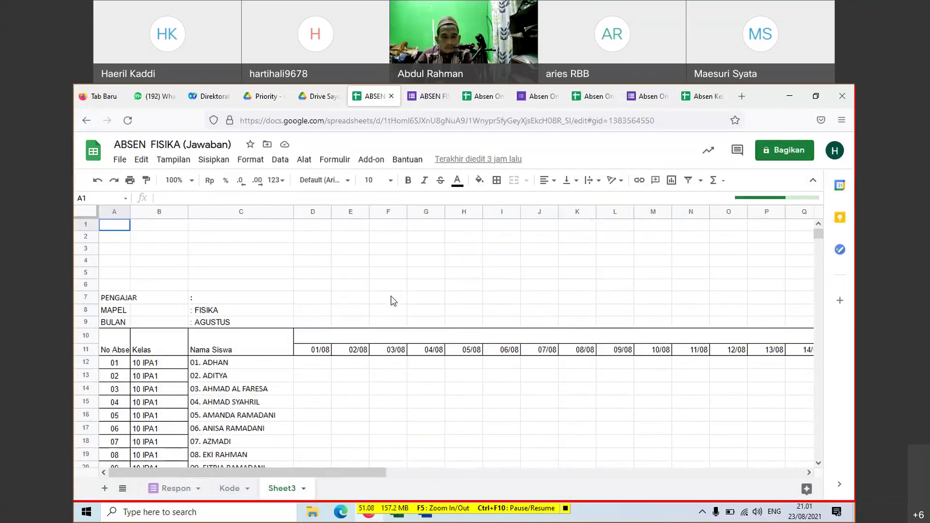
{"action": "scroll", "coordinate": [391, 297], "scroll_direction": "down", "scroll_amount": 4}
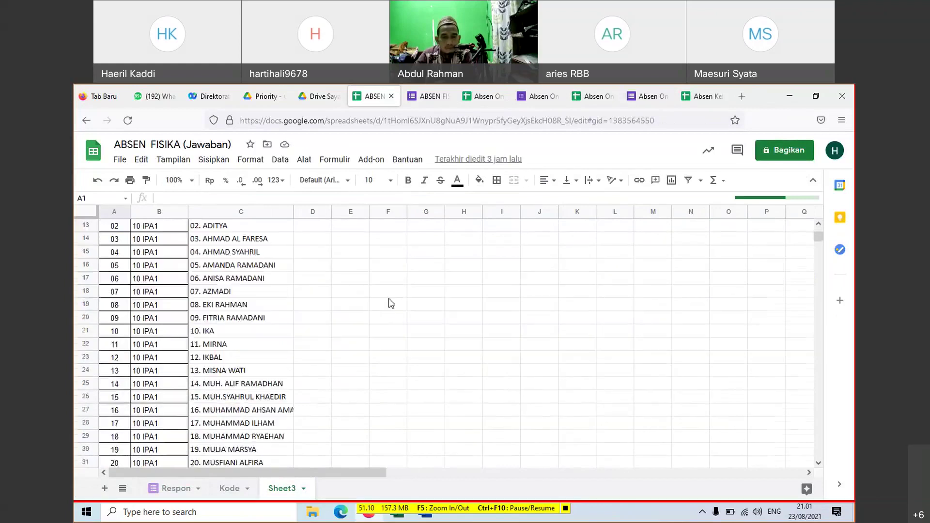
{"action": "scroll", "coordinate": [388, 324], "scroll_direction": "down", "scroll_amount": 8}
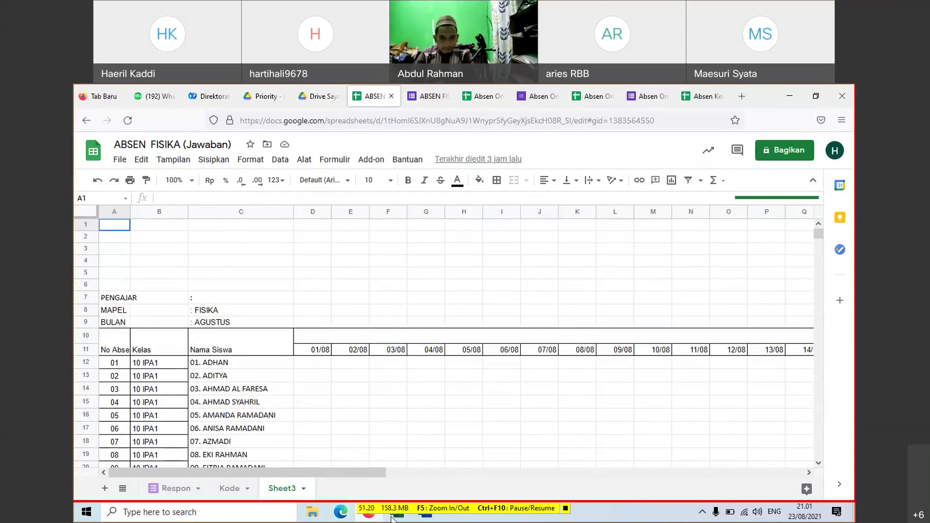
Step: Return to Drive and open the ABSENSI SEMESTER GANJIL folder to view its attendance files
{"action": "mouse_move", "coordinate": [393, 518]}
{"action": "left_click", "coordinate": [311, 99]}
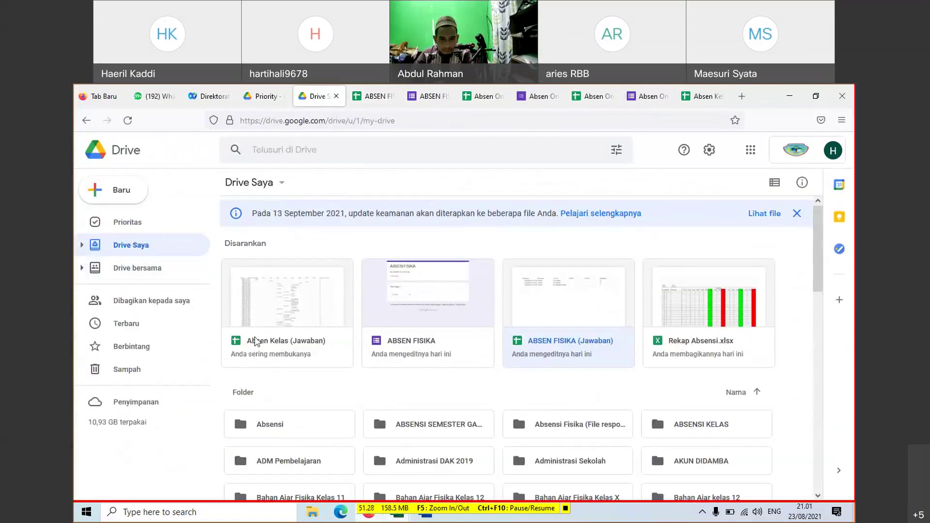
{"action": "scroll", "coordinate": [465, 368], "scroll_direction": "down", "scroll_amount": 2}
{"action": "scroll", "coordinate": [476, 379], "scroll_direction": "down", "scroll_amount": 2}
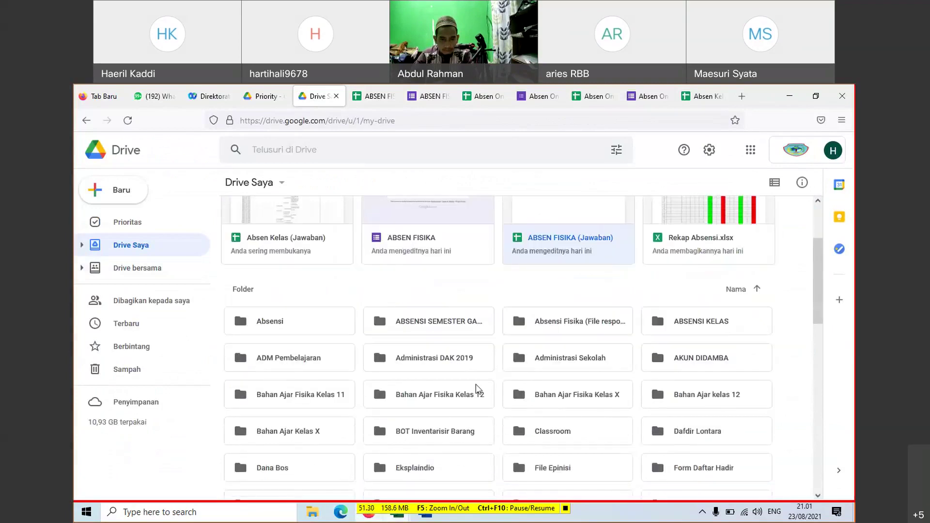
{"action": "double_click", "coordinate": [423, 321]}
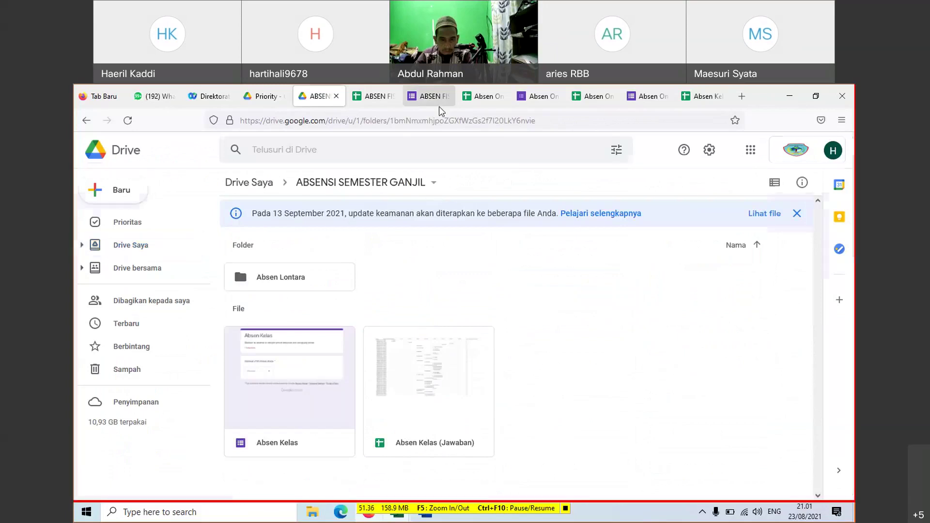
Step: Switch to the Absen Kelas (Jawaban) spreadsheet and copy the lookup formula from D10 of the 10 MIPA 3 sheet
{"action": "left_click", "coordinate": [430, 97]}
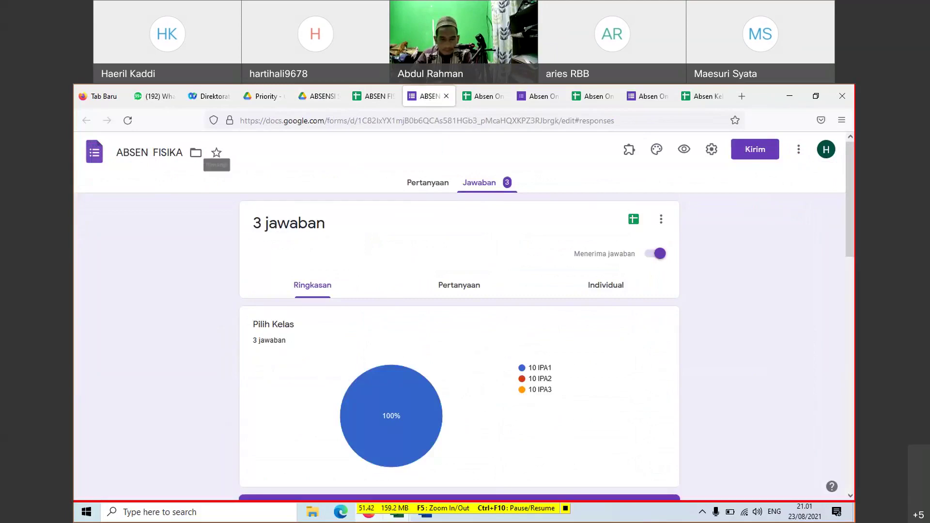
{"action": "left_click", "coordinate": [371, 96]}
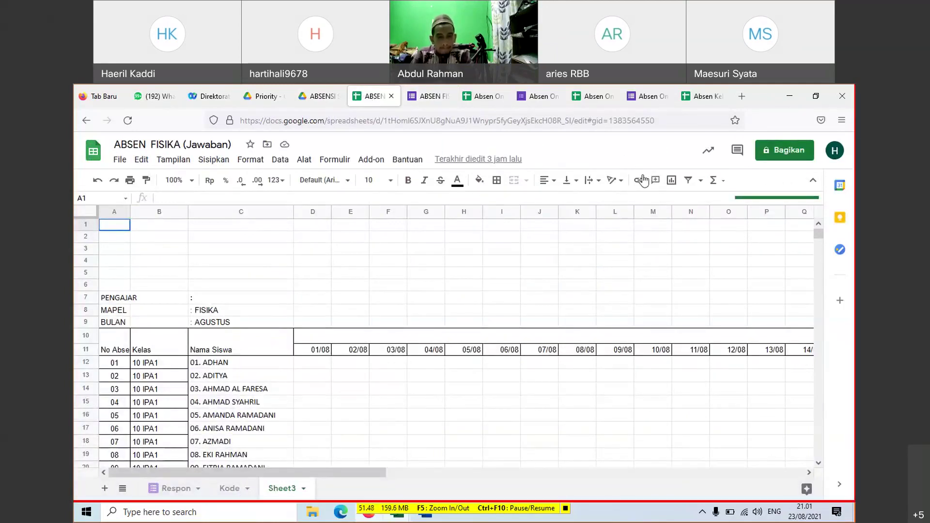
{"action": "left_click", "coordinate": [597, 98]}
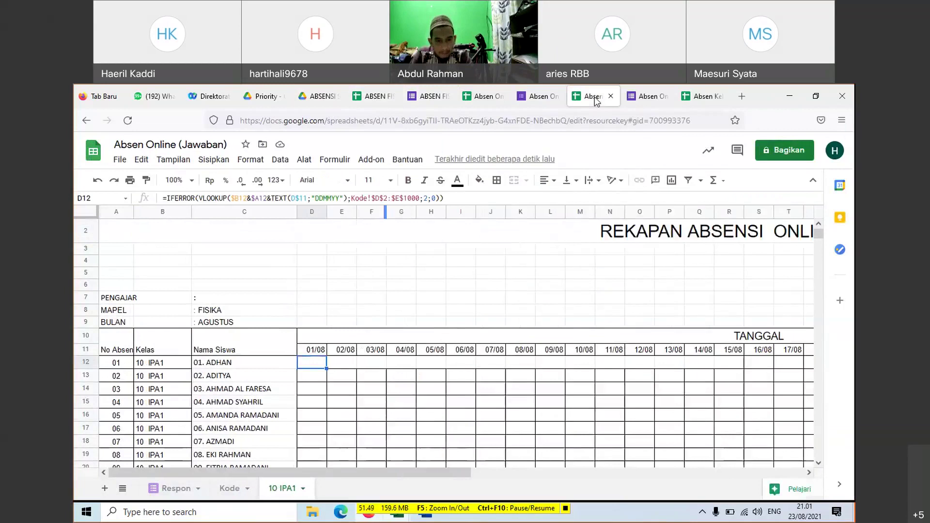
{"action": "left_click", "coordinate": [707, 97]}
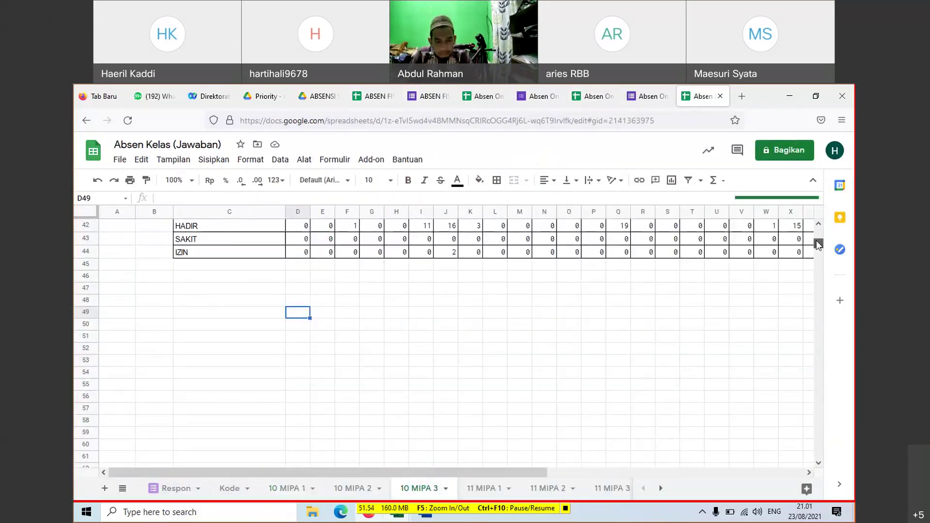
{"action": "left_click_drag", "start_coordinate": [818, 245], "coordinate": [815, 224]}
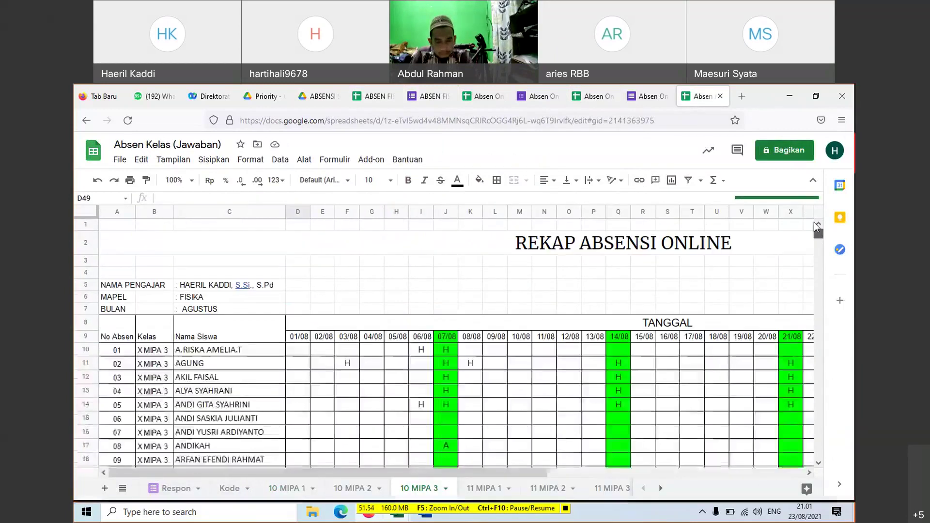
{"action": "left_click", "coordinate": [299, 350]}
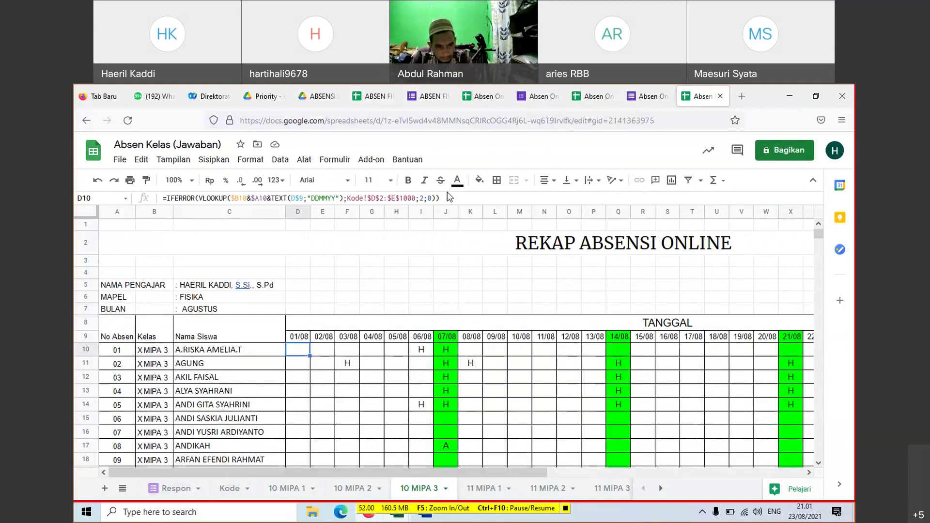
{"action": "left_click_drag", "start_coordinate": [444, 198], "coordinate": [156, 218]}
{"action": "key", "text": "ctrl+c"}
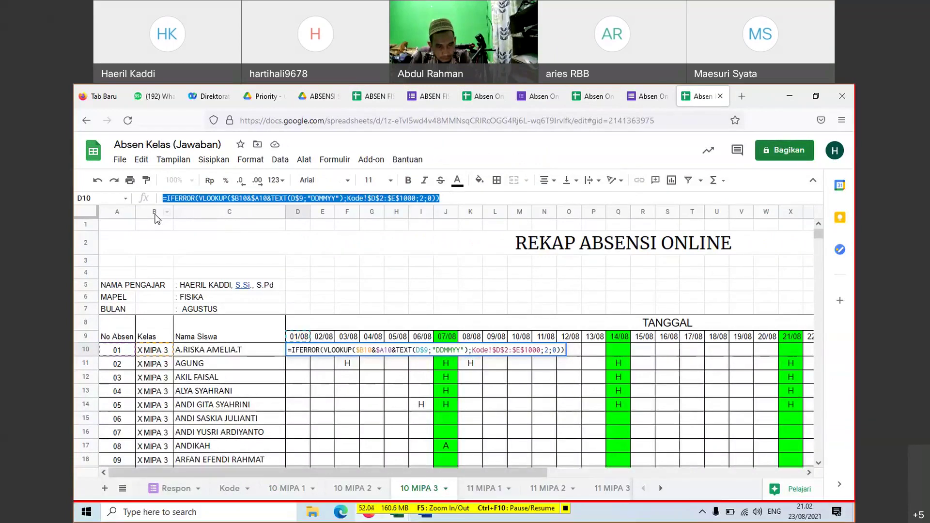
Step: In Absen Online (Jawaban), replace D12's formula on the 10 IPA1 sheet with the copied =IFERROR(VLOOKUP($B10&$A10&TEXT(D$9;"DDMMYY");Kode!$D$2:$E$1000;2;0))
{"action": "left_click", "coordinate": [369, 97]}
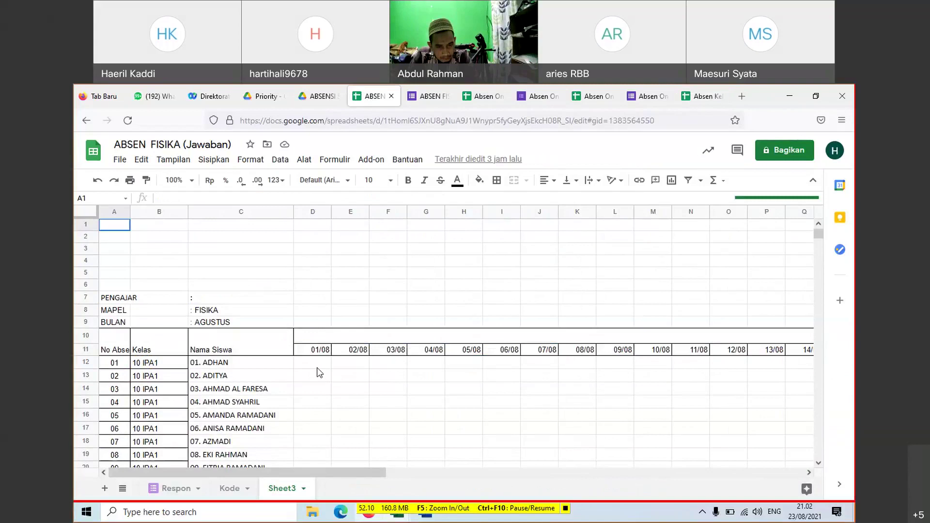
{"action": "scroll", "coordinate": [327, 388], "scroll_direction": "down", "scroll_amount": 5}
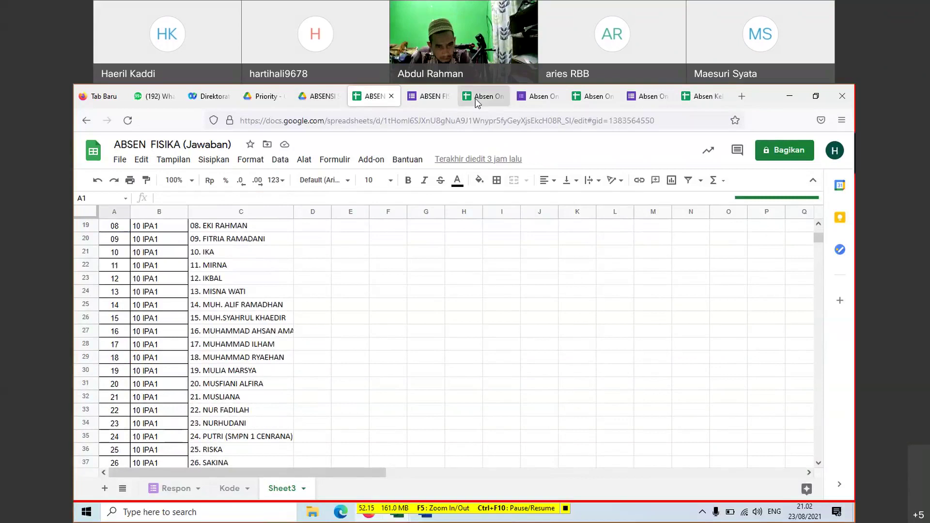
{"action": "left_click", "coordinate": [429, 101]}
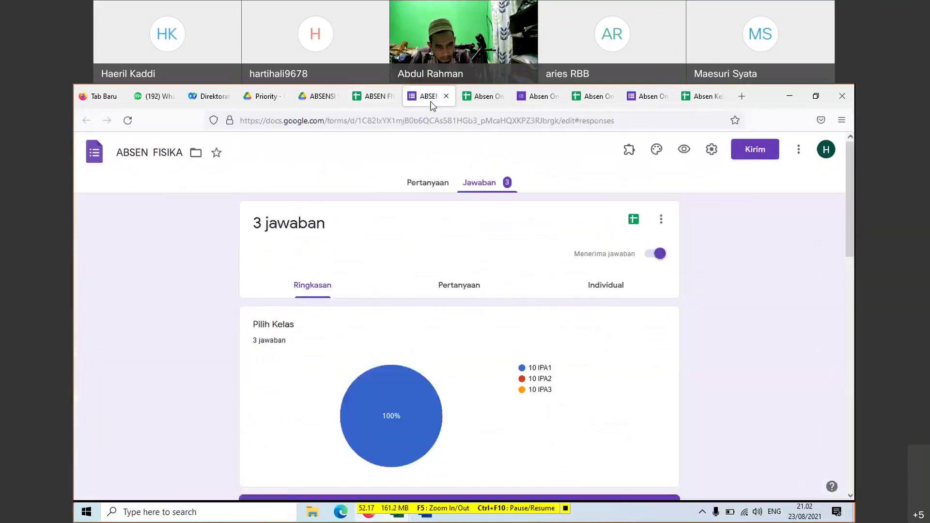
{"action": "left_click", "coordinate": [492, 102]}
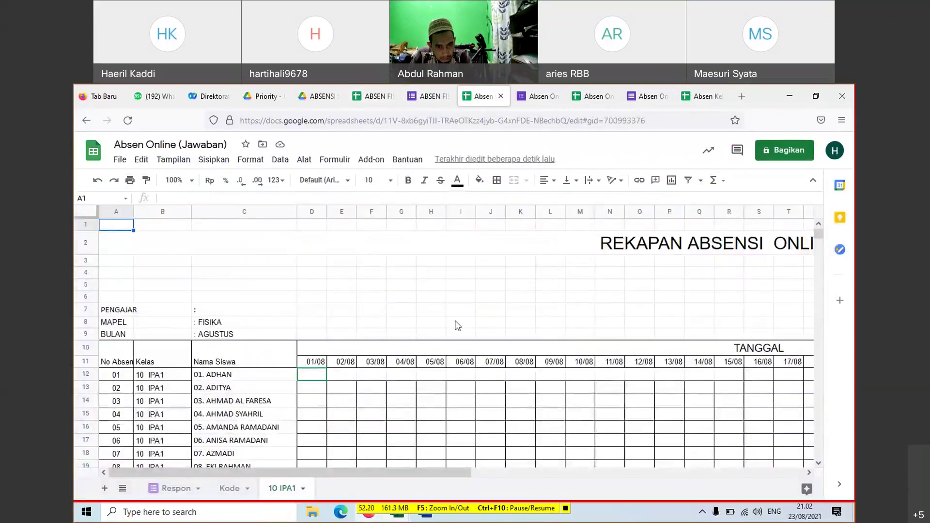
{"action": "scroll", "coordinate": [455, 388], "scroll_direction": "down", "scroll_amount": 4}
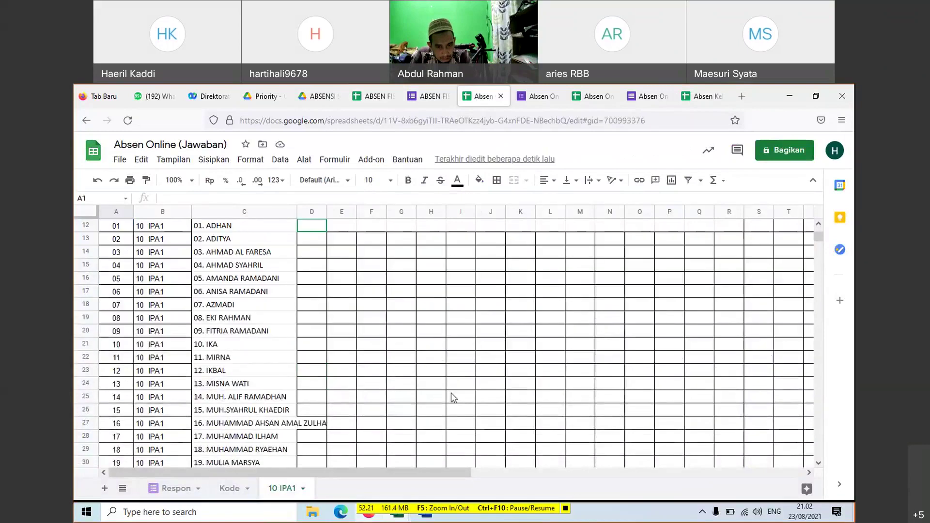
{"action": "scroll", "coordinate": [305, 329], "scroll_direction": "up", "scroll_amount": 2}
{"action": "left_click", "coordinate": [315, 303]}
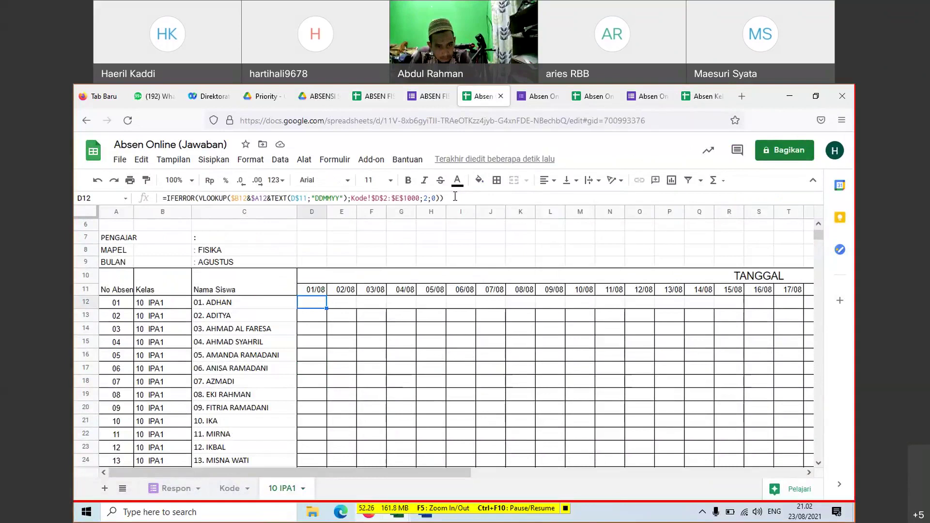
{"action": "left_click_drag", "start_coordinate": [266, 196], "coordinate": [125, 201]}
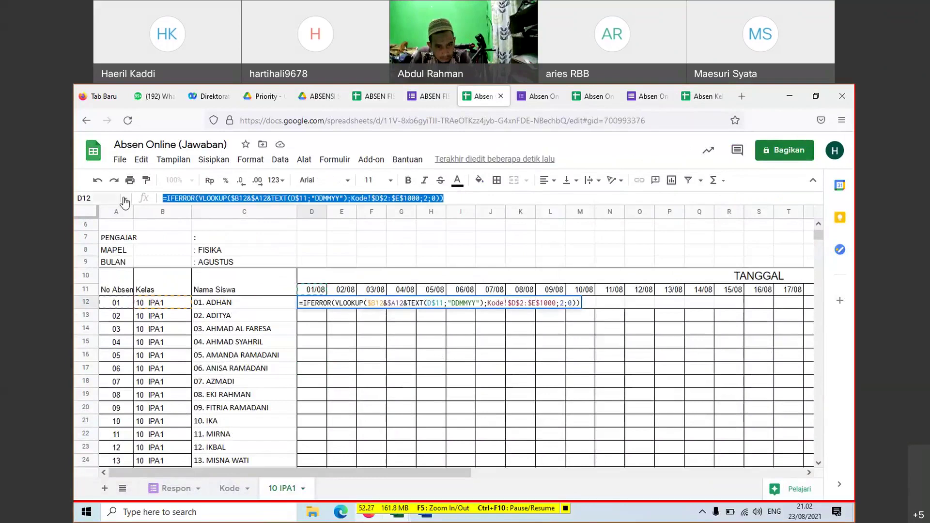
{"action": "key", "text": "ctrl+v"}
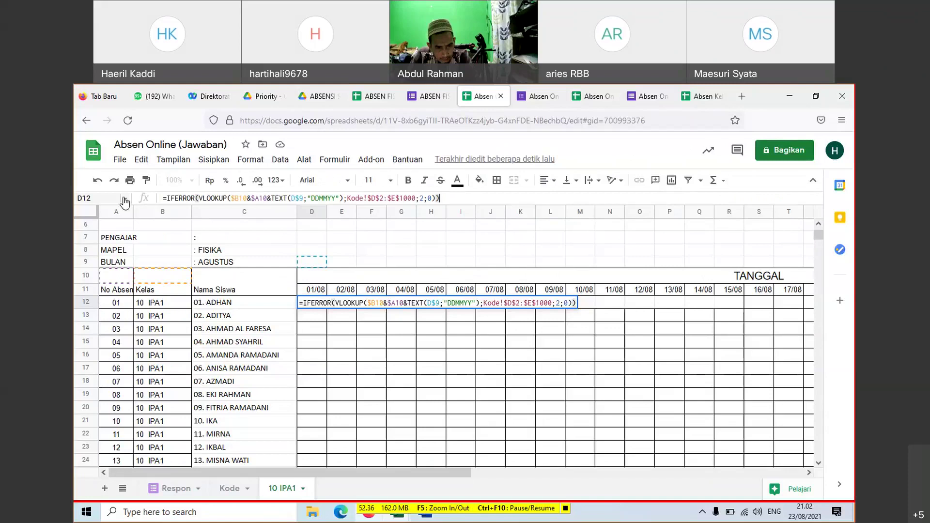
{"action": "key", "text": "Return"}
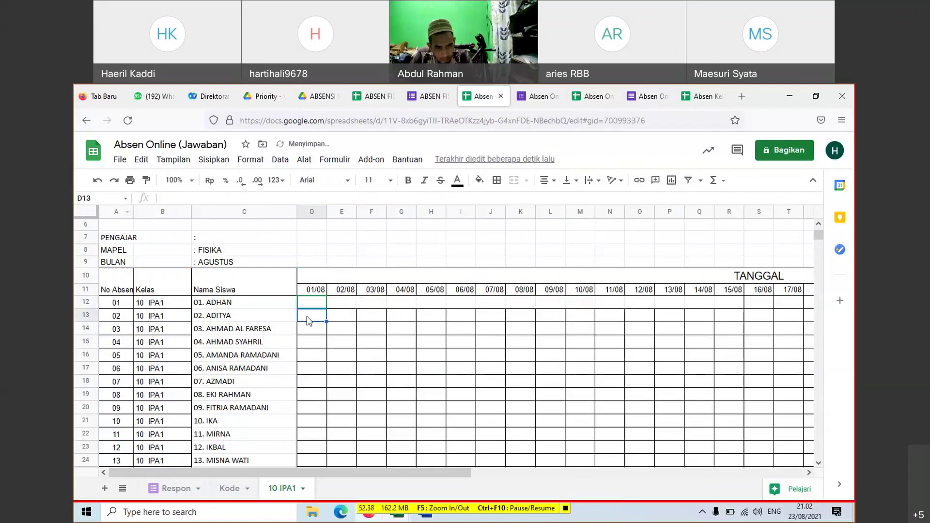
Step: Change the class reference in D12's formula to $B12 and the attendance number reference to $A12
{"action": "left_click", "coordinate": [307, 303]}
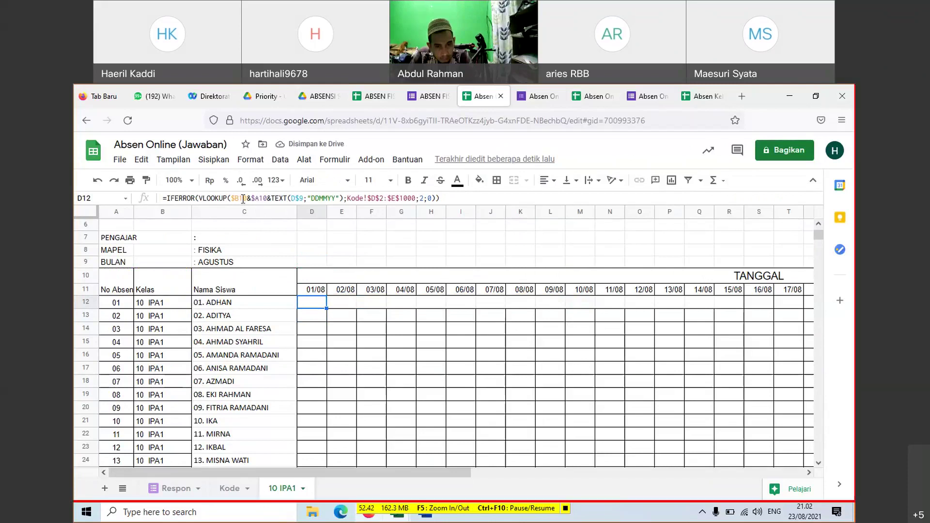
{"action": "left_click_drag", "start_coordinate": [244, 198], "coordinate": [247, 202]}
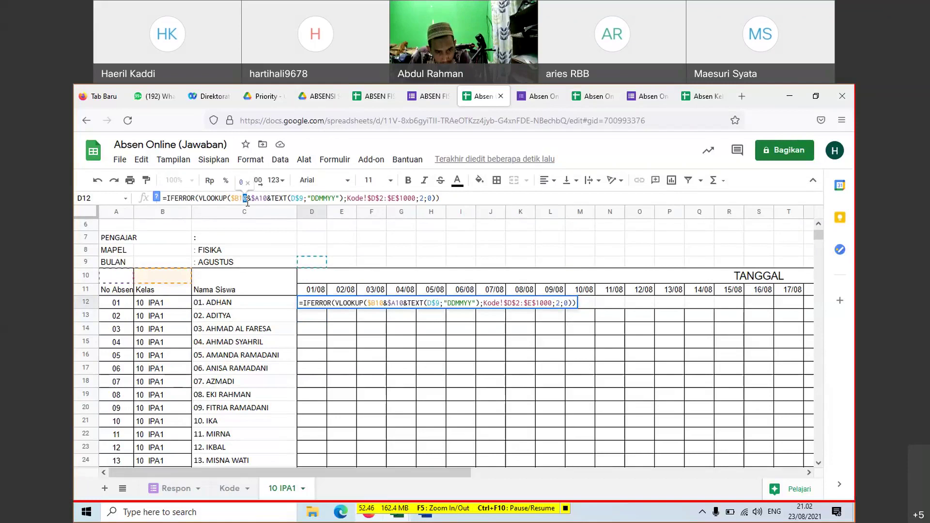
{"action": "type", "text": "2"}
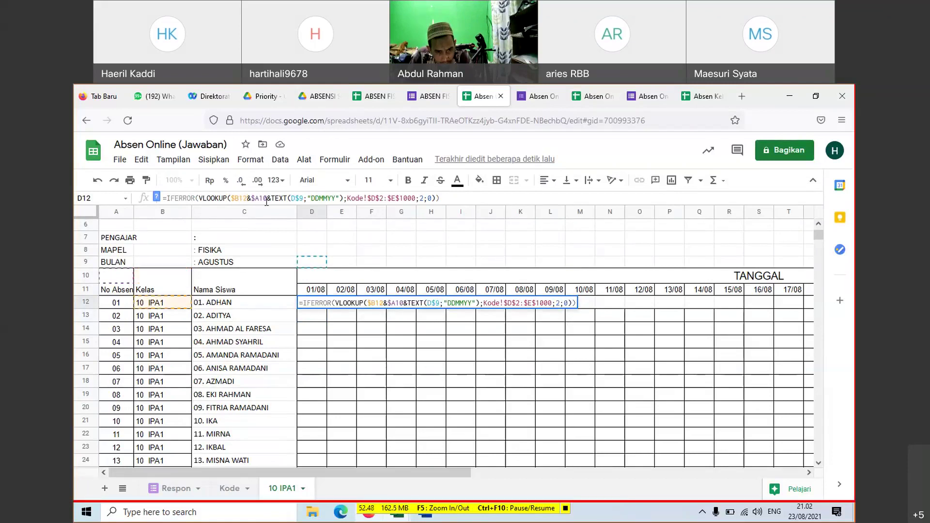
{"action": "left_click_drag", "start_coordinate": [266, 202], "coordinate": [264, 201]}
{"action": "type", "text": "2"}
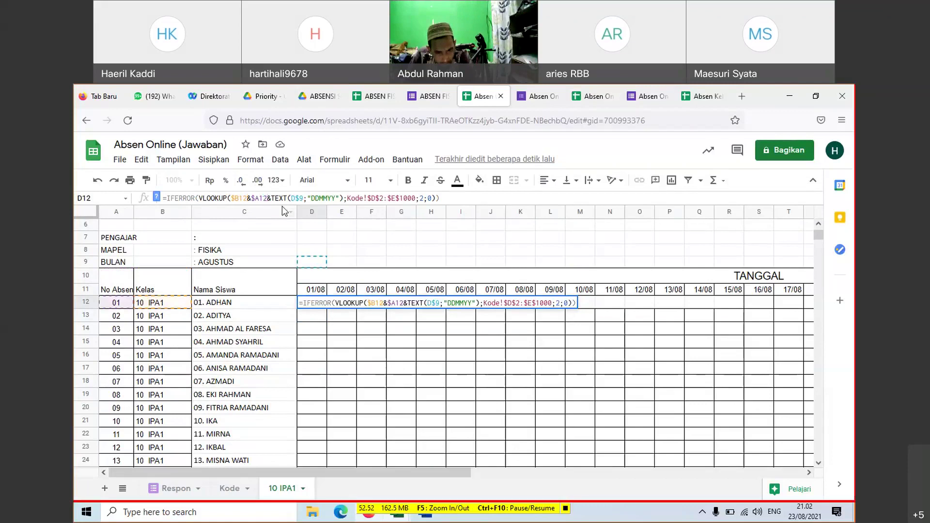
Step: Set the date reference in D12's formula to D$11 and commit the edited formula
{"action": "left_click_drag", "start_coordinate": [297, 199], "coordinate": [301, 199]}
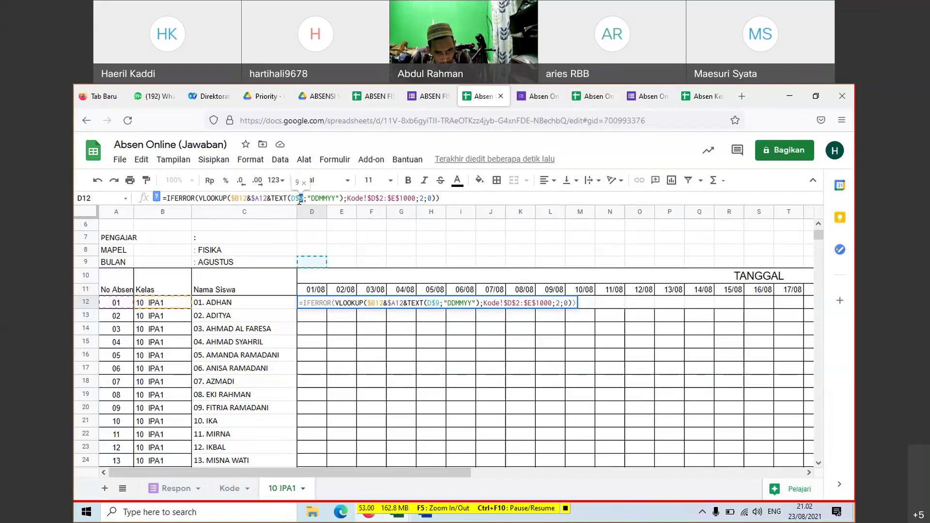
{"action": "type", "text": "11"}
{"action": "key", "text": "Return"}
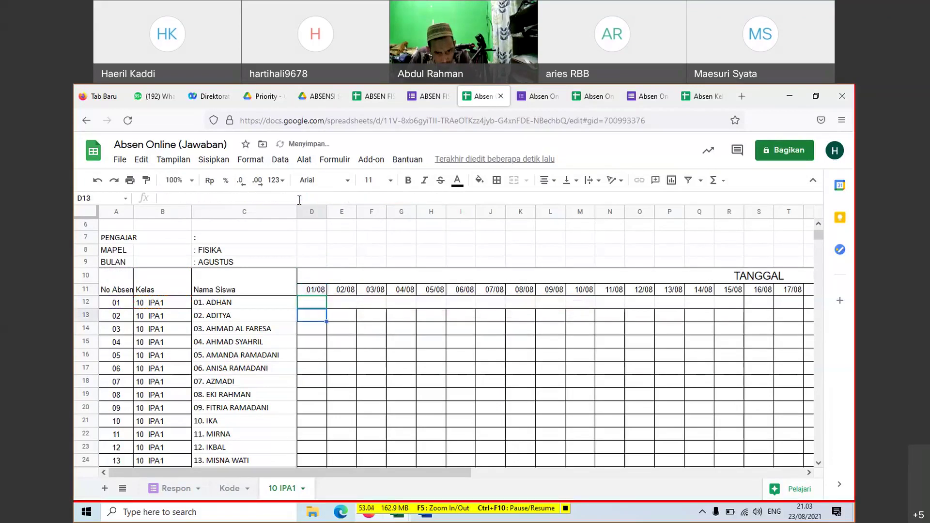
{"action": "left_click", "coordinate": [366, 321]}
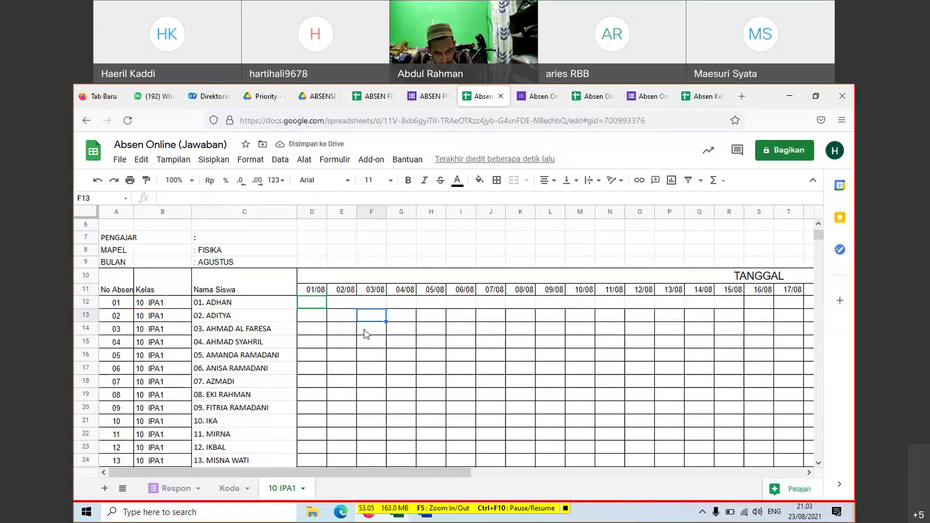
{"action": "left_click", "coordinate": [338, 373]}
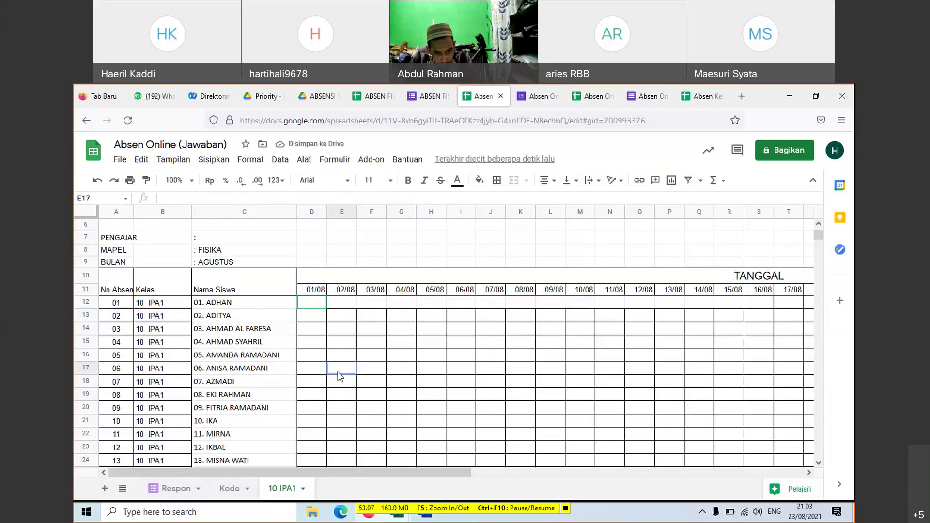
Step: Switch to the Formula Absen Otomatis document in Word and copy the IFERROR(VLOOKUP formula listed for columns D to K of the class sheet
{"action": "left_click", "coordinate": [310, 306]}
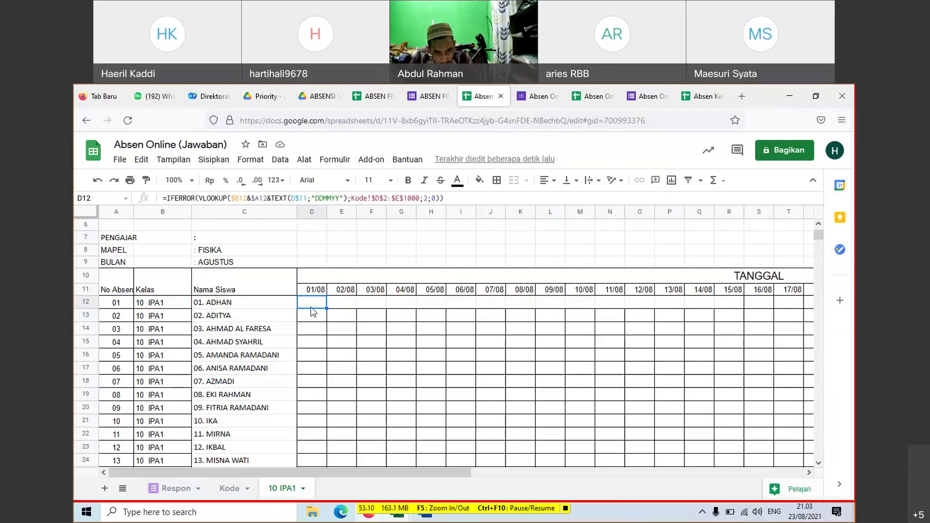
{"action": "left_click", "coordinate": [424, 517]}
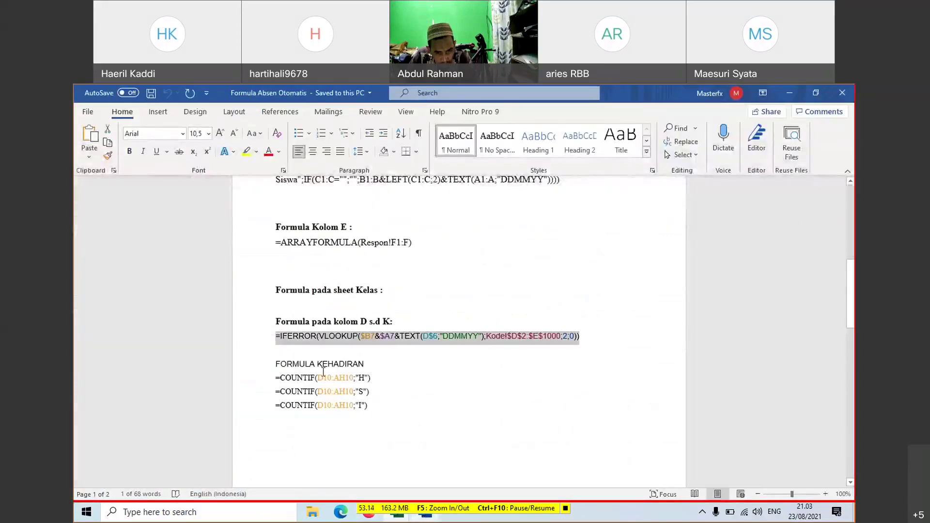
{"action": "left_click", "coordinate": [276, 346]}
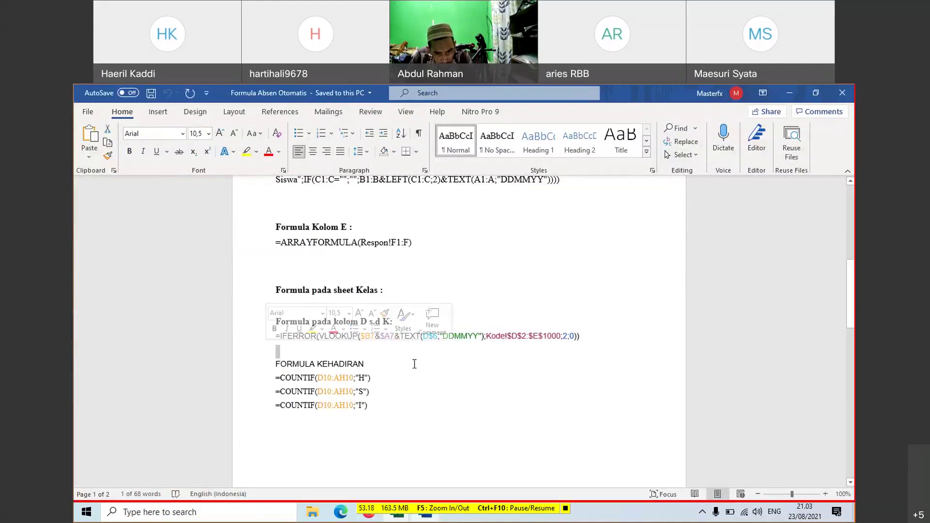
{"action": "left_click", "coordinate": [455, 378]}
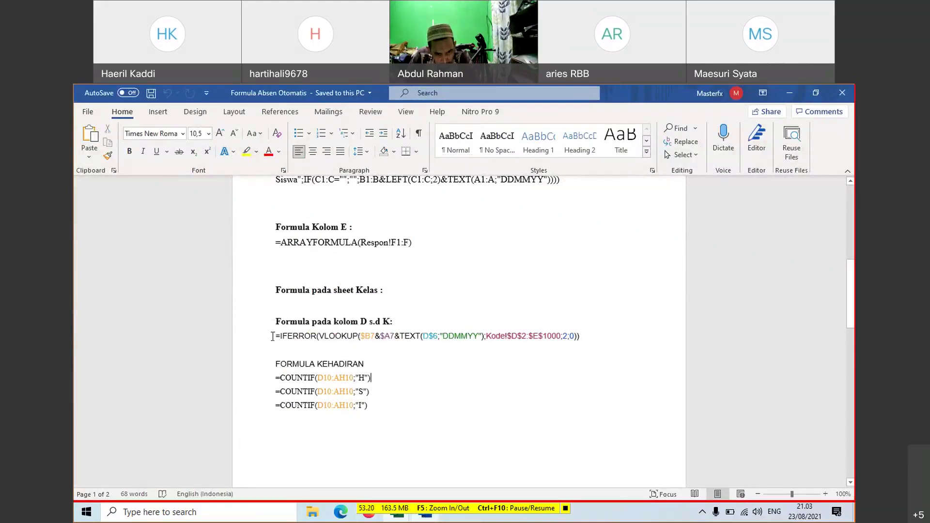
{"action": "left_click_drag", "start_coordinate": [274, 334], "coordinate": [591, 339]}
{"action": "key", "text": "ctrl+c"}
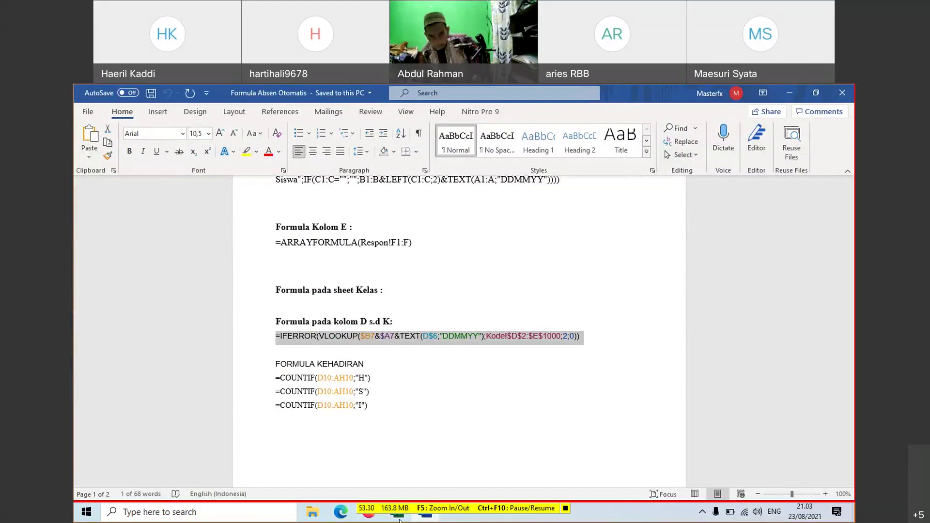
Step: Back in Absen Online (Jawaban), replace D12's formula with the copied =IFERROR(VLOOKUP($B7&$A7&TEXT(D$6;"DDMMYY");Kode!$D$2:$E$1000;2;0)) and reselect D12
{"action": "left_click", "coordinate": [440, 518]}
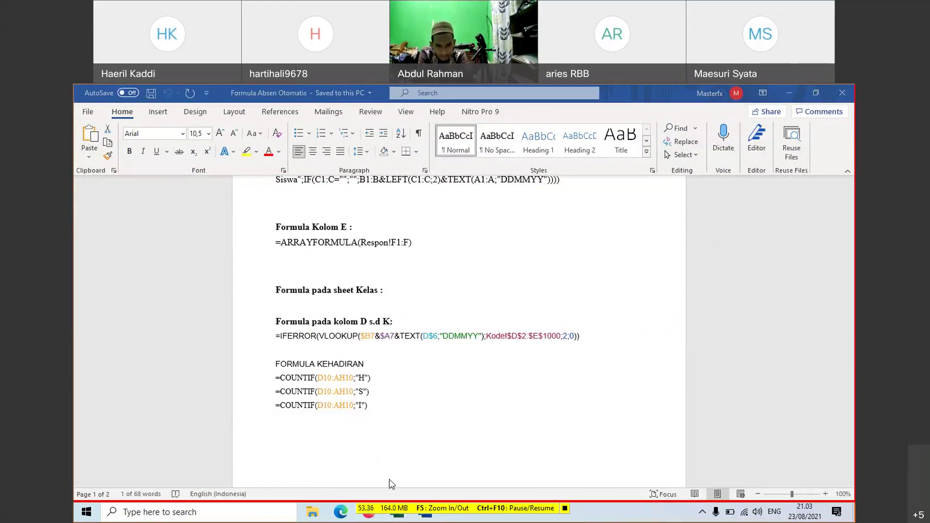
{"action": "left_click", "coordinate": [368, 515]}
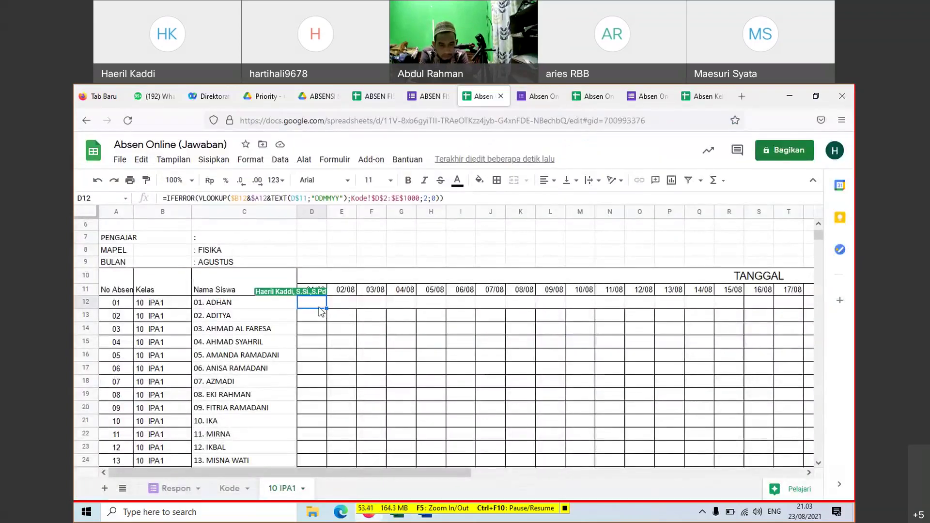
{"action": "key", "text": "ctrl+v"}
{"action": "left_click_drag", "start_coordinate": [452, 199], "coordinate": [158, 202]}
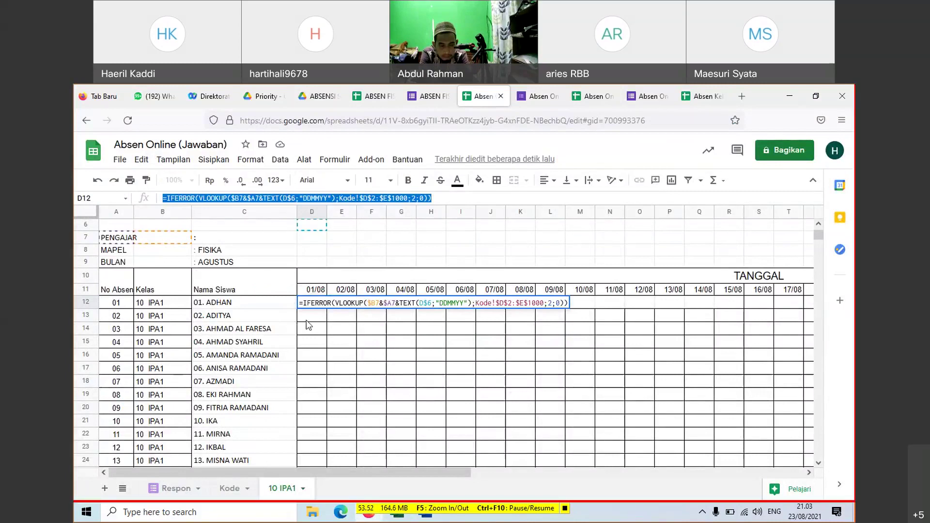
{"action": "key", "text": "ctrl+v"}
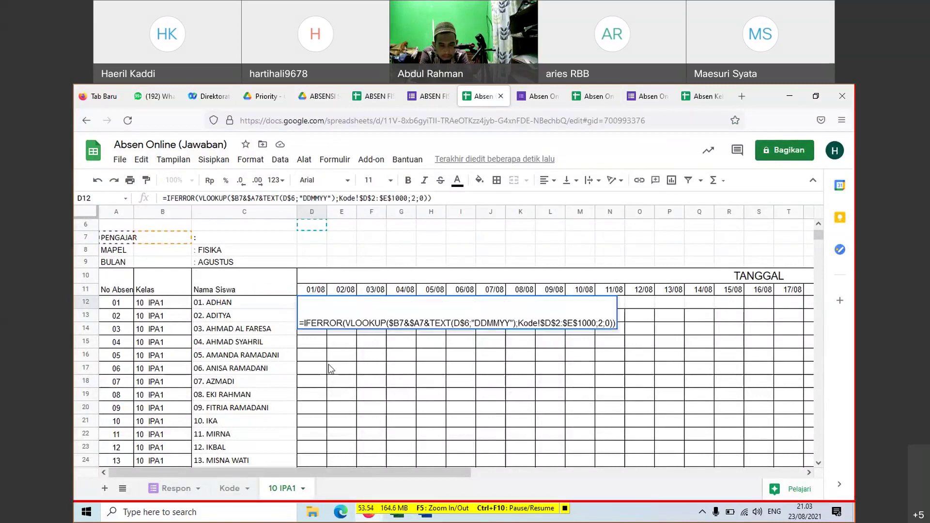
{"action": "key", "text": "Return"}
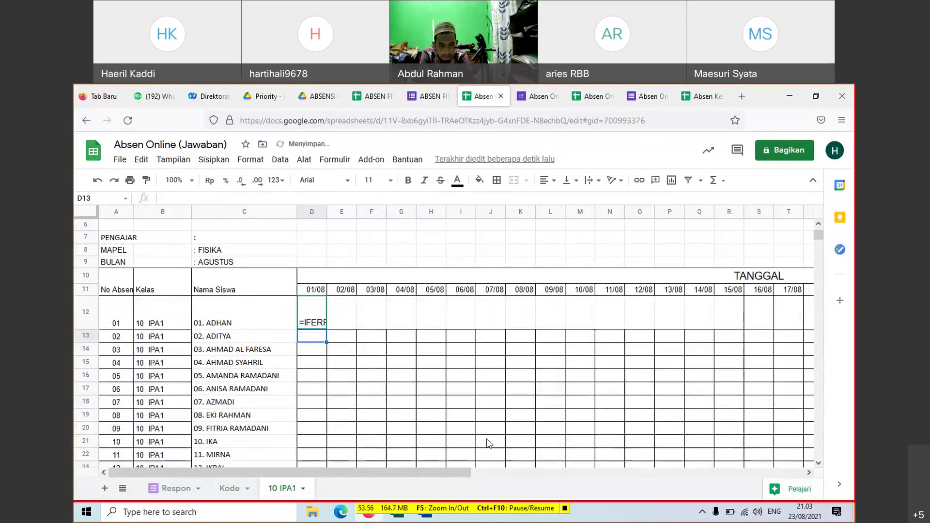
{"action": "left_click", "coordinate": [460, 402]}
{"action": "left_click", "coordinate": [320, 327]}
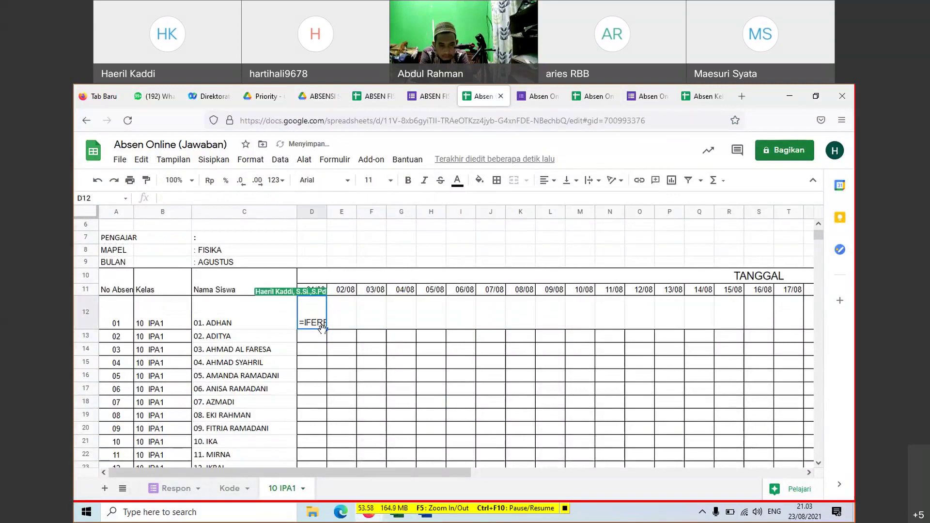
Step: Copy the IFERROR VLOOKUP formula for columns D to K from the Formula Absen Otomatis Word document and return to the browser
{"action": "left_click", "coordinate": [351, 354]}
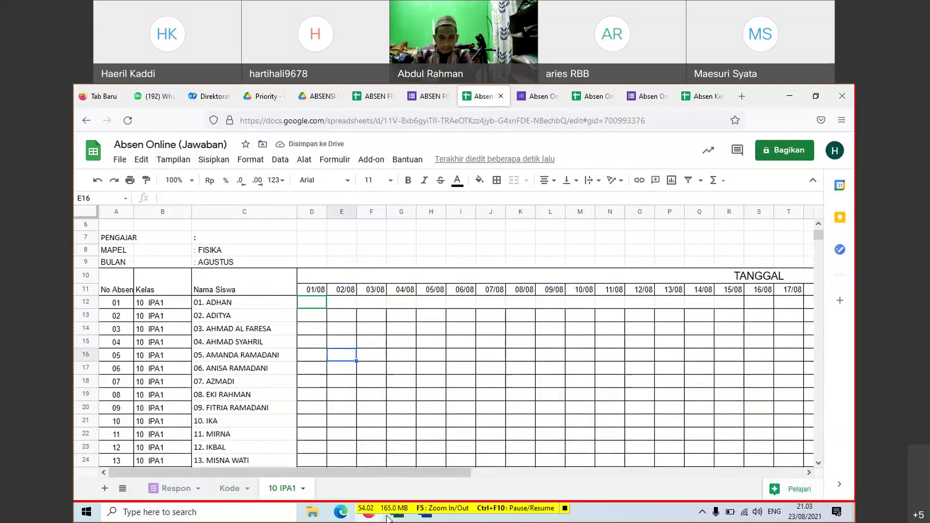
{"action": "left_click", "coordinate": [427, 516]}
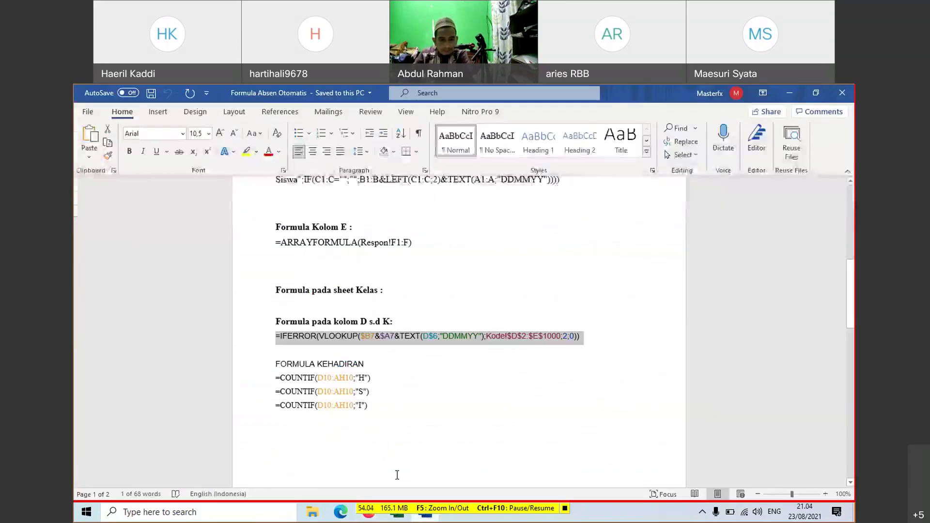
{"action": "left_click", "coordinate": [278, 335]}
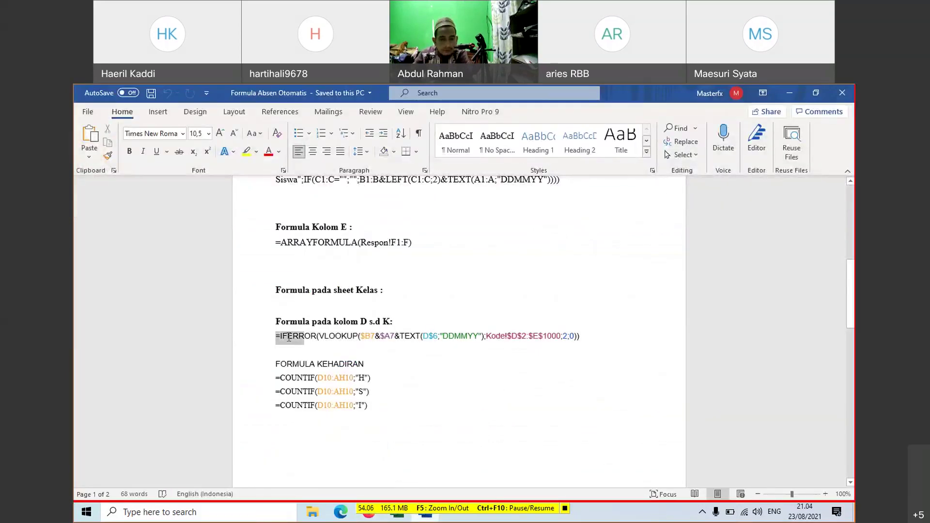
{"action": "left_click", "coordinate": [583, 334], "text": "shift"}
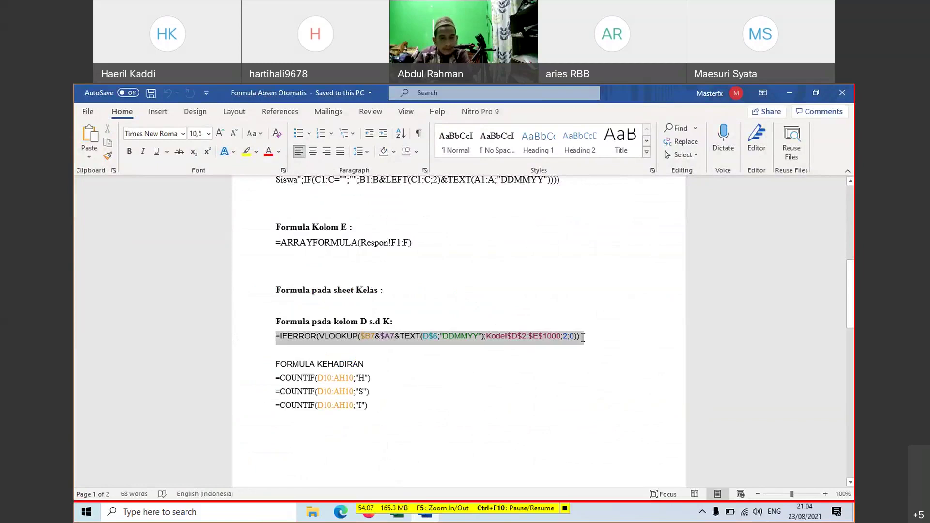
{"action": "key", "text": "ctrl+c"}
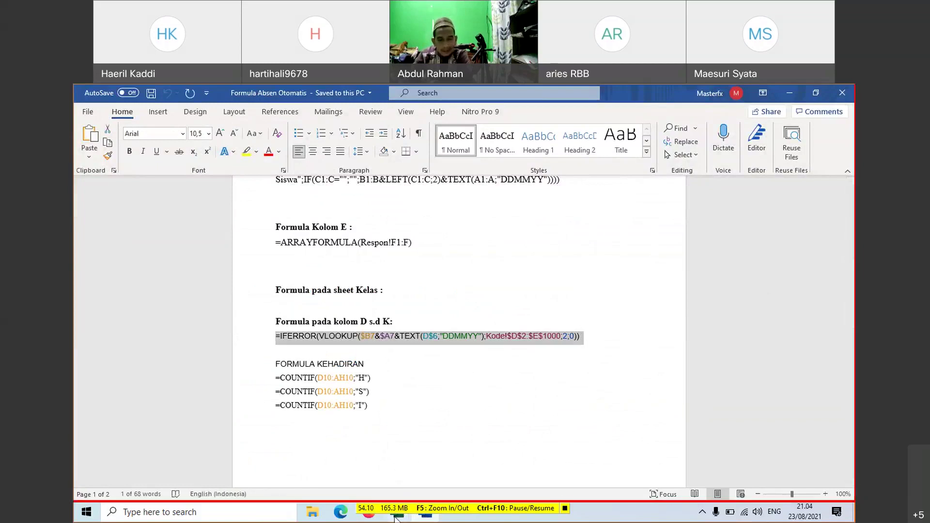
{"action": "left_click", "coordinate": [395, 518]}
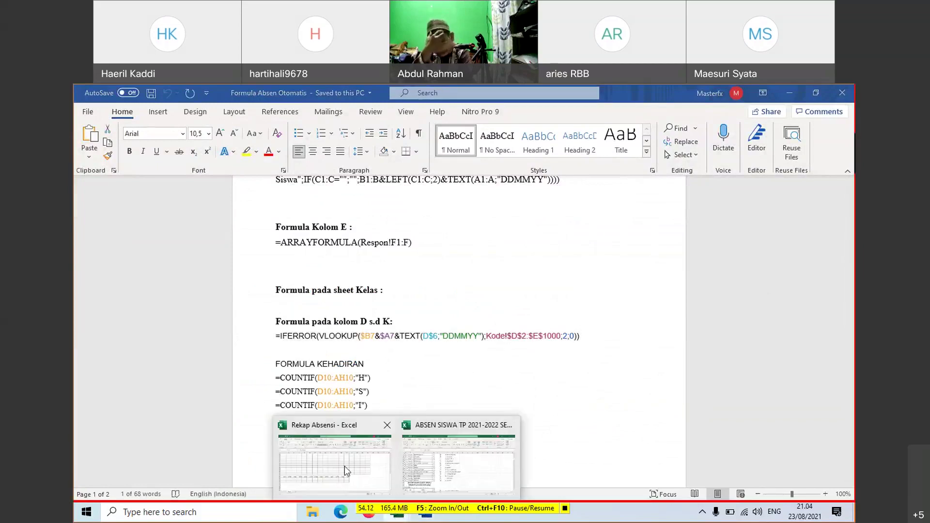
{"action": "left_click", "coordinate": [367, 517]}
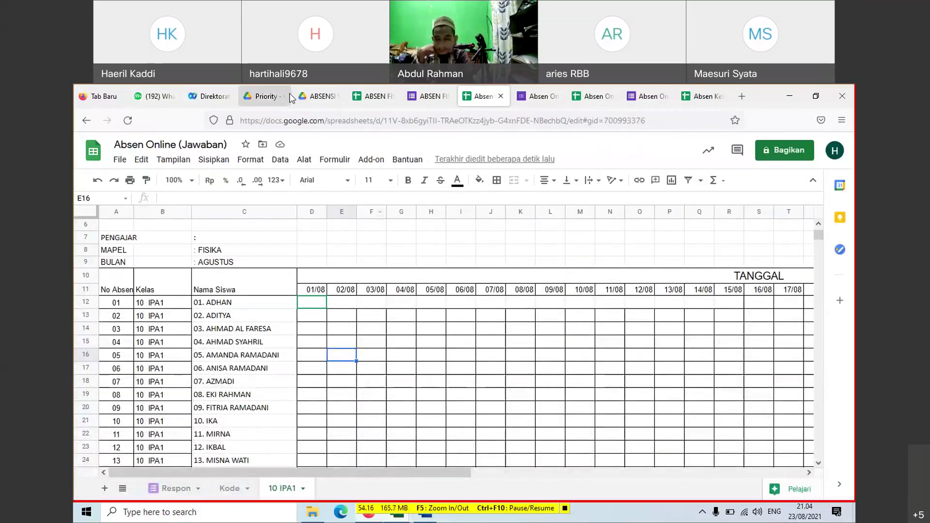
Step: Look through the My Drive folders and the ABSENSI SEMESTER GANJIL folder for the attendance files
{"action": "left_click", "coordinate": [329, 100]}
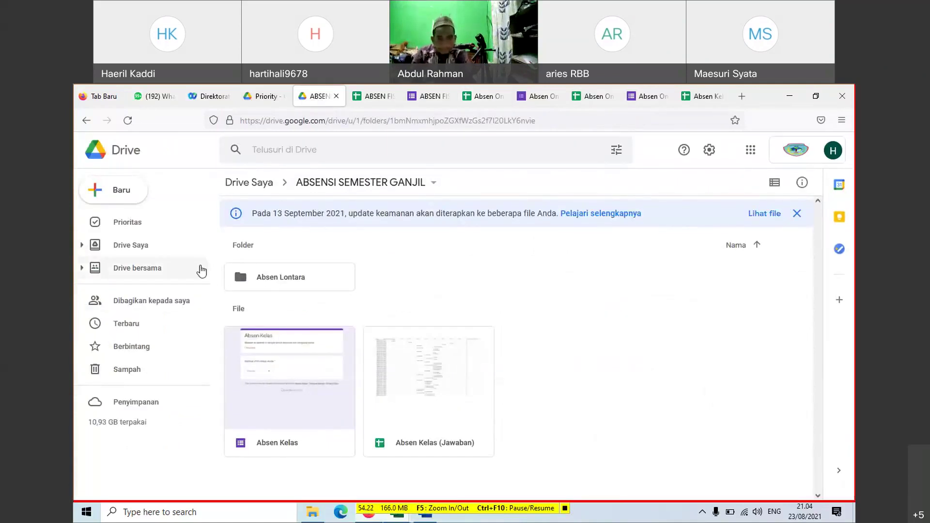
{"action": "left_click", "coordinate": [139, 250]}
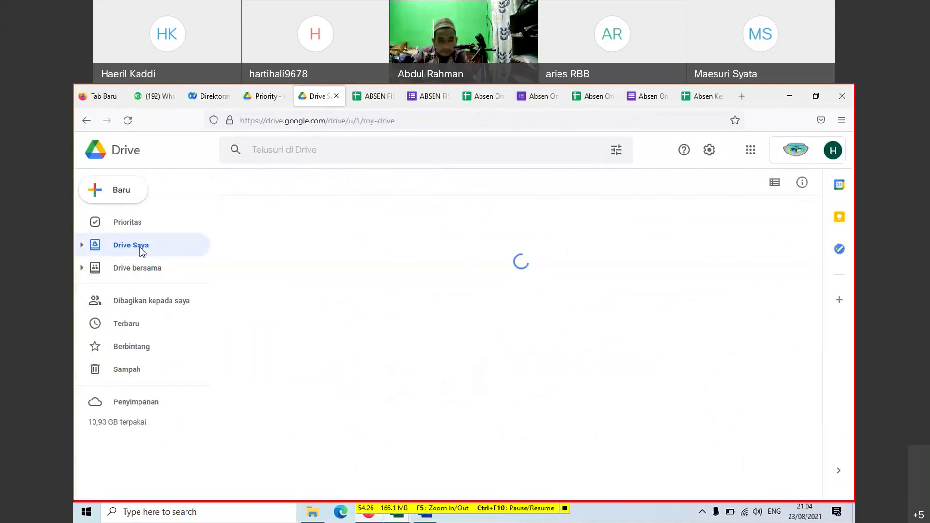
{"action": "scroll", "coordinate": [495, 327], "scroll_direction": "down", "scroll_amount": 2}
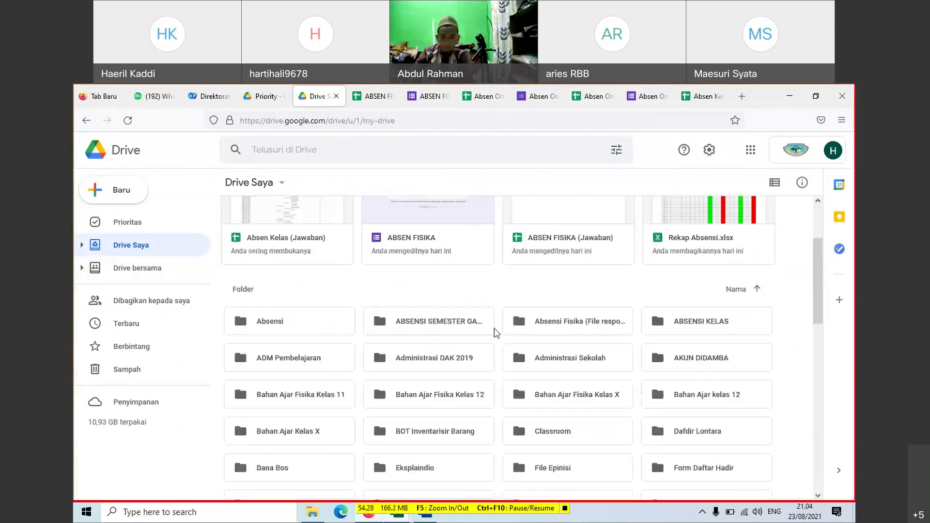
{"action": "scroll", "coordinate": [498, 333], "scroll_direction": "down", "scroll_amount": 1}
{"action": "scroll", "coordinate": [499, 334], "scroll_direction": "down", "scroll_amount": 3}
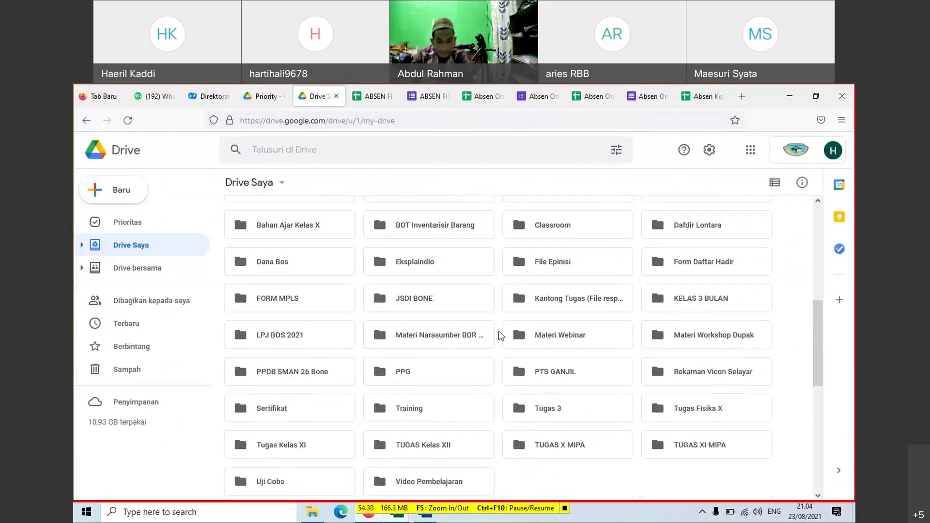
{"action": "scroll", "coordinate": [501, 335], "scroll_direction": "up", "scroll_amount": 3}
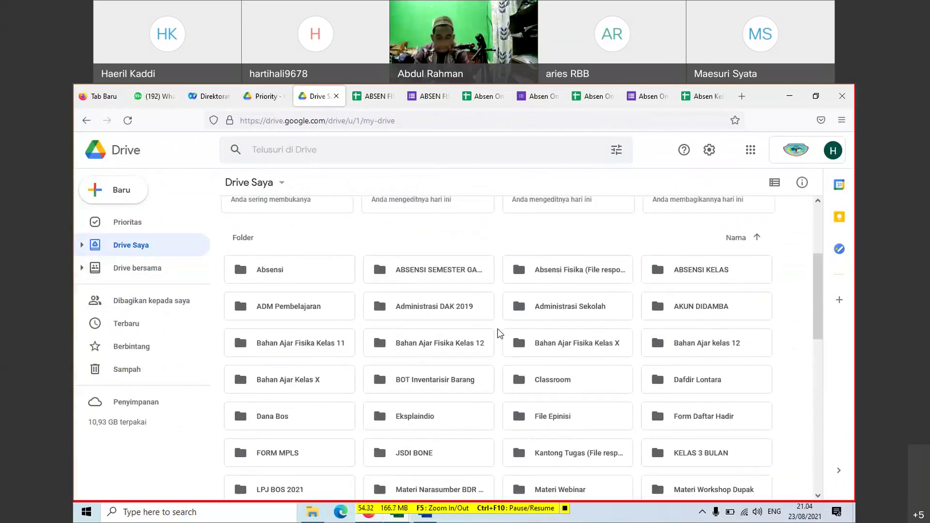
{"action": "scroll", "coordinate": [500, 333], "scroll_direction": "up", "scroll_amount": 1}
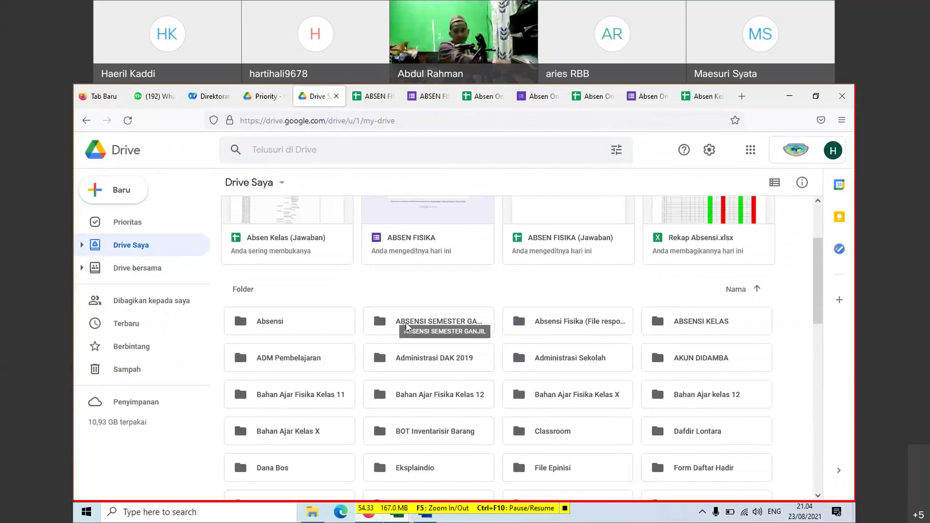
{"action": "left_click", "coordinate": [432, 323]}
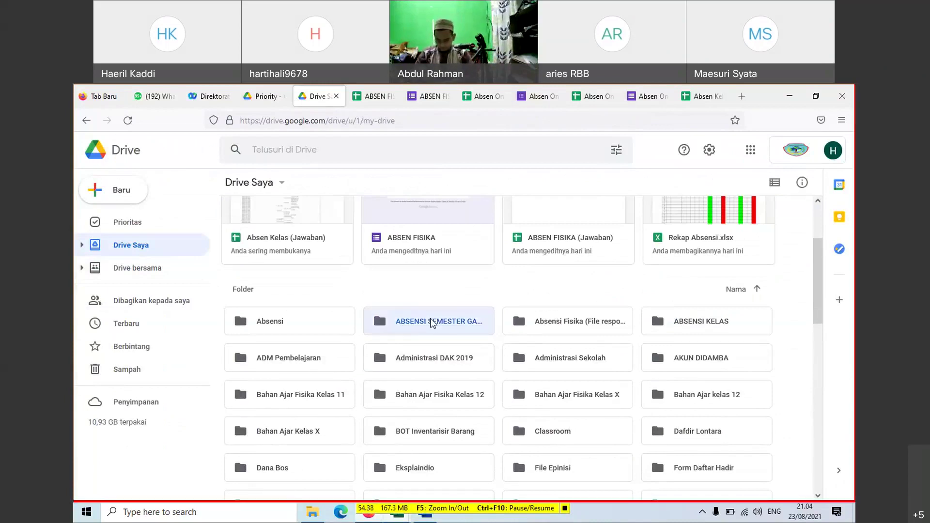
{"action": "double_click", "coordinate": [433, 322]}
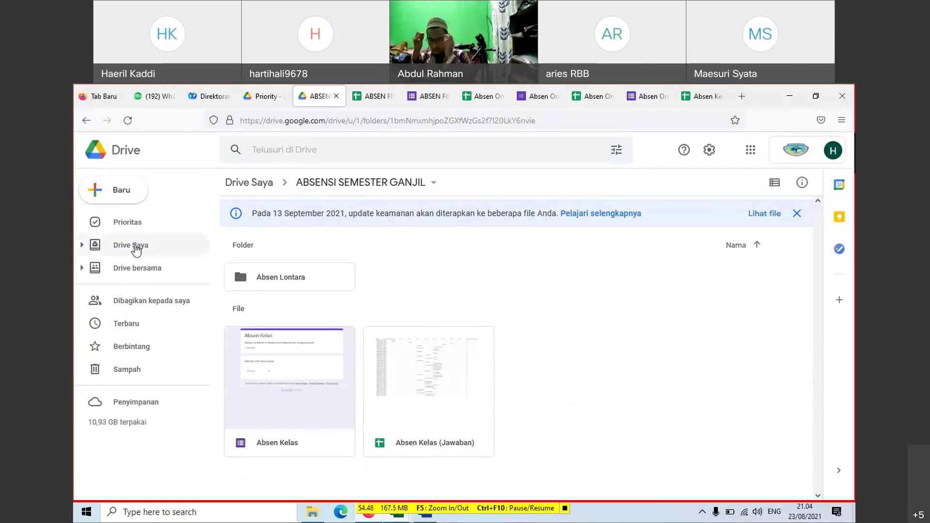
{"action": "left_click", "coordinate": [139, 249]}
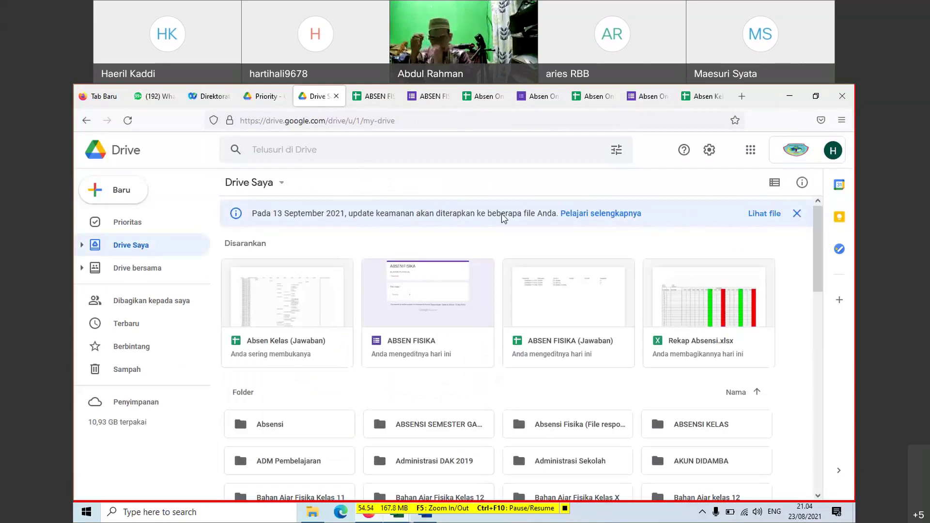
{"action": "left_click", "coordinate": [436, 154]}
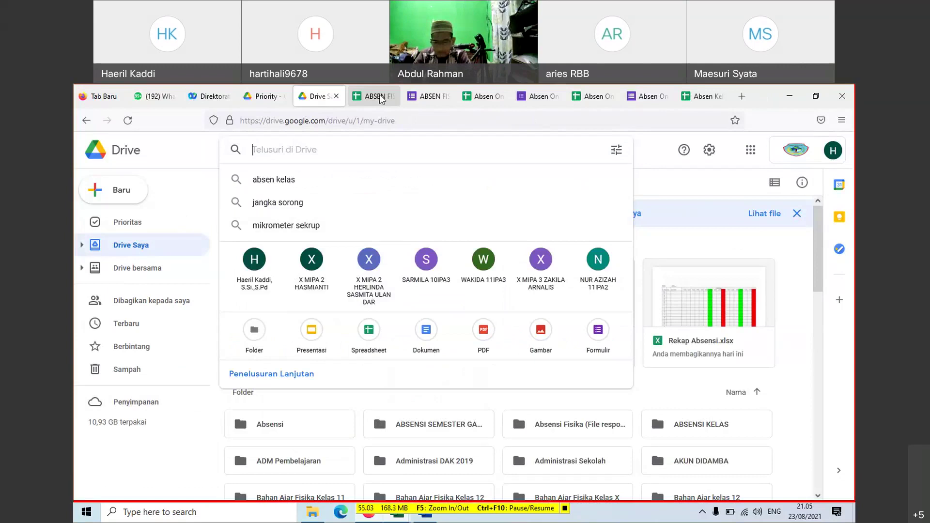
Step: Copy the IFERROR VLOOKUP formula from cell D10 on the 10 MIPA 3 sheet of Absen Kelas (Jawaban)
{"action": "left_click", "coordinate": [393, 101]}
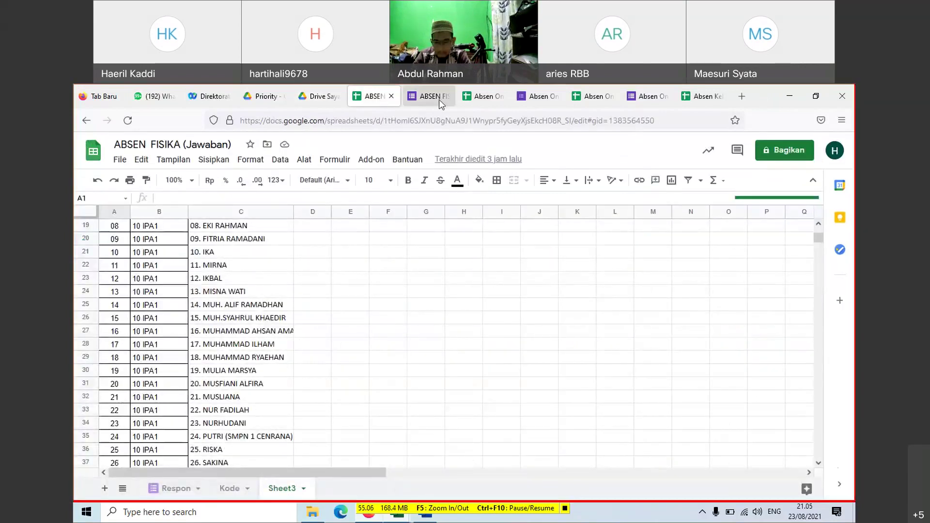
{"action": "left_click", "coordinate": [434, 99]}
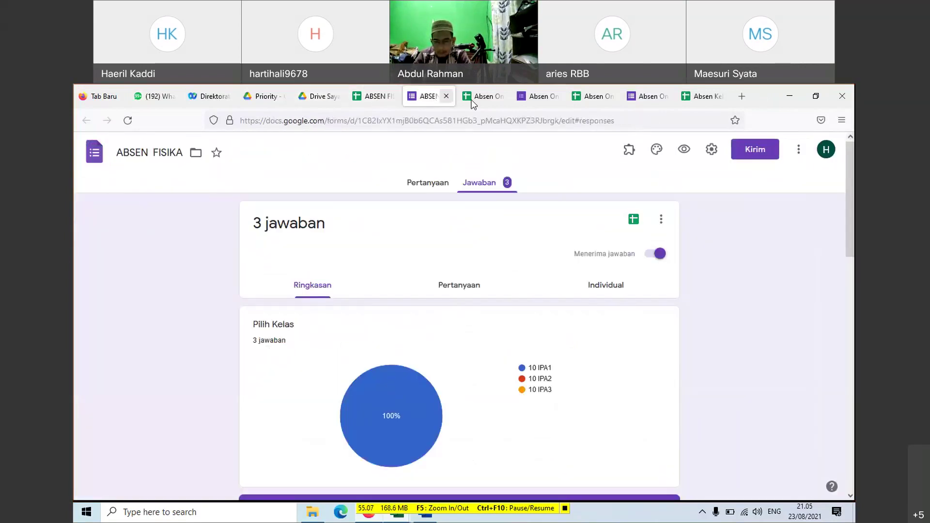
{"action": "left_click", "coordinate": [472, 101]}
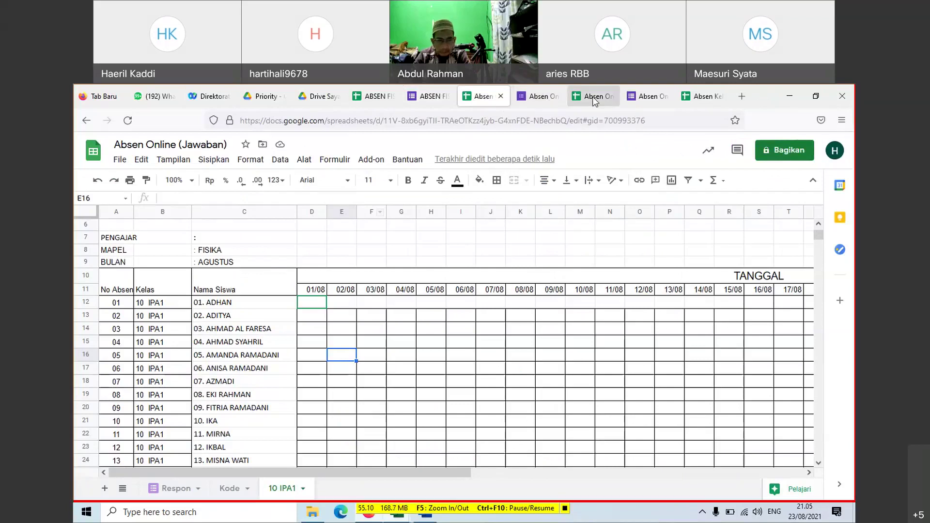
{"action": "left_click", "coordinate": [645, 99]}
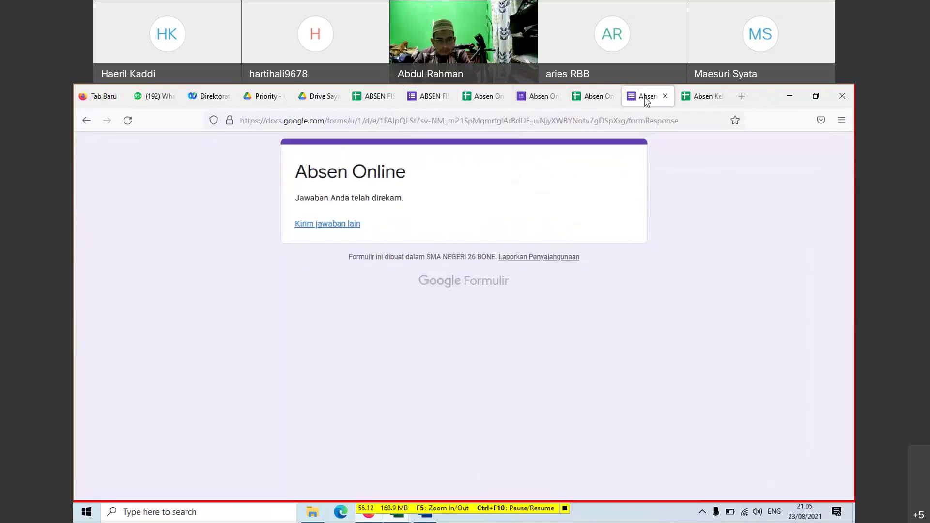
{"action": "left_click", "coordinate": [699, 98]}
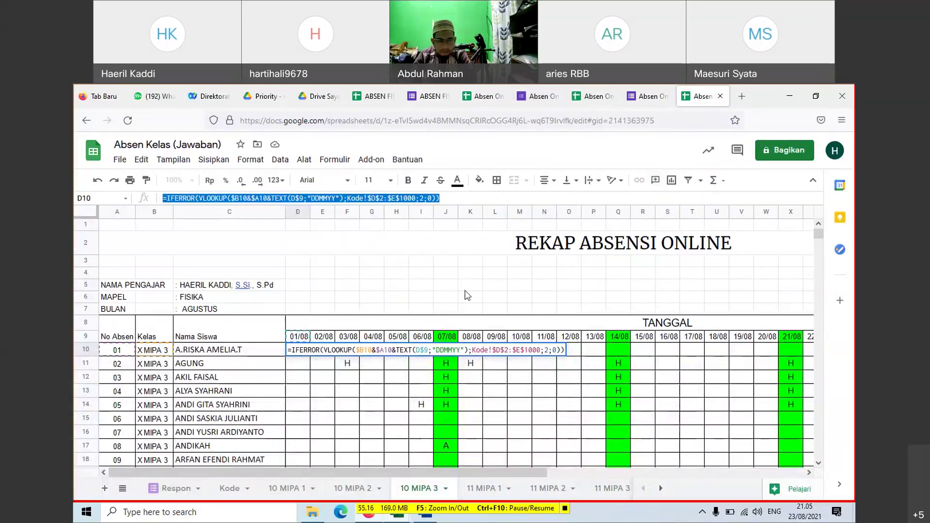
{"action": "key", "text": "Escape"}
{"action": "left_click", "coordinate": [395, 273]}
{"action": "left_click", "coordinate": [293, 354]}
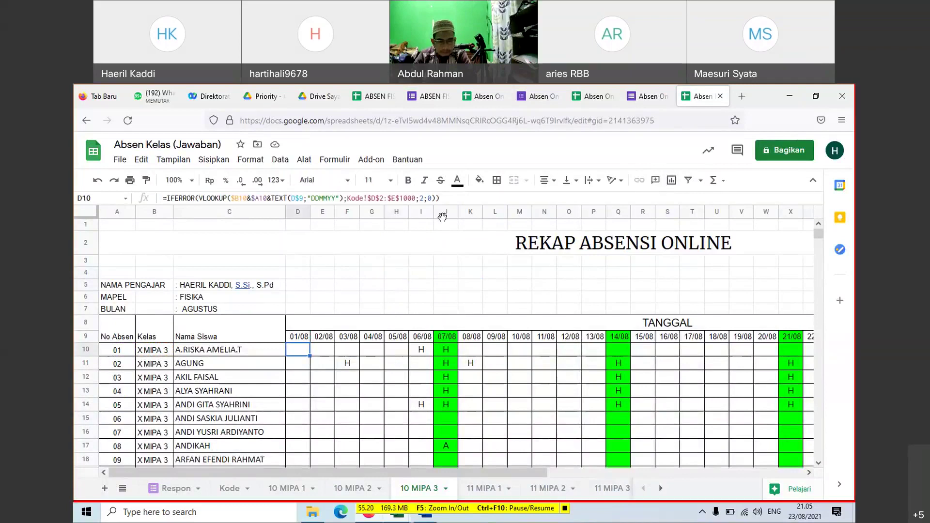
{"action": "left_click_drag", "start_coordinate": [440, 198], "coordinate": [163, 200]}
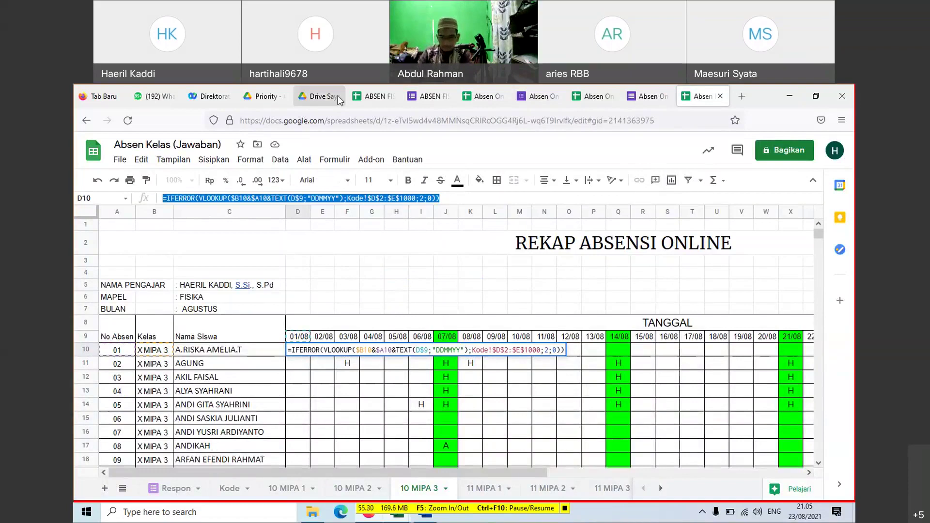
Step: Examine the attendance table layout on Sheet3 of ABSEN FISIKA (Jawaban)
{"action": "left_click", "coordinate": [380, 97]}
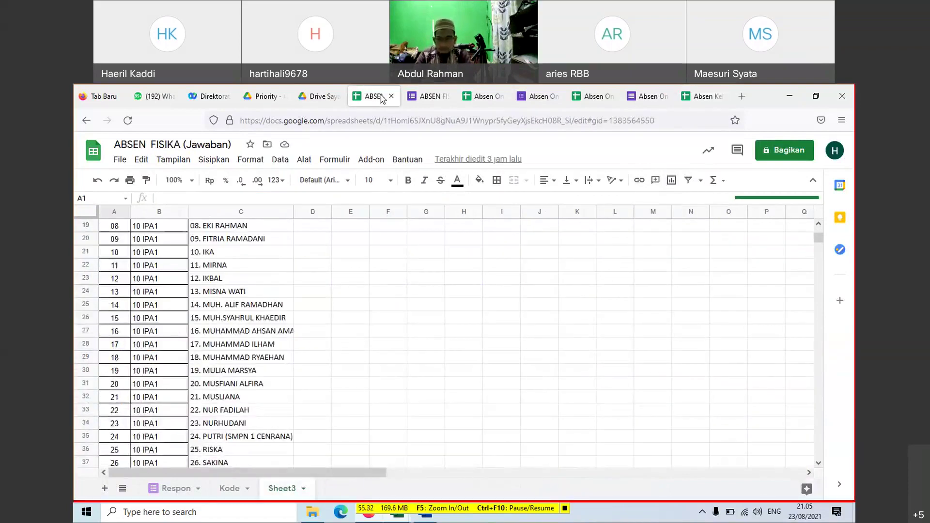
{"action": "scroll", "coordinate": [421, 337], "scroll_direction": "up", "scroll_amount": 4}
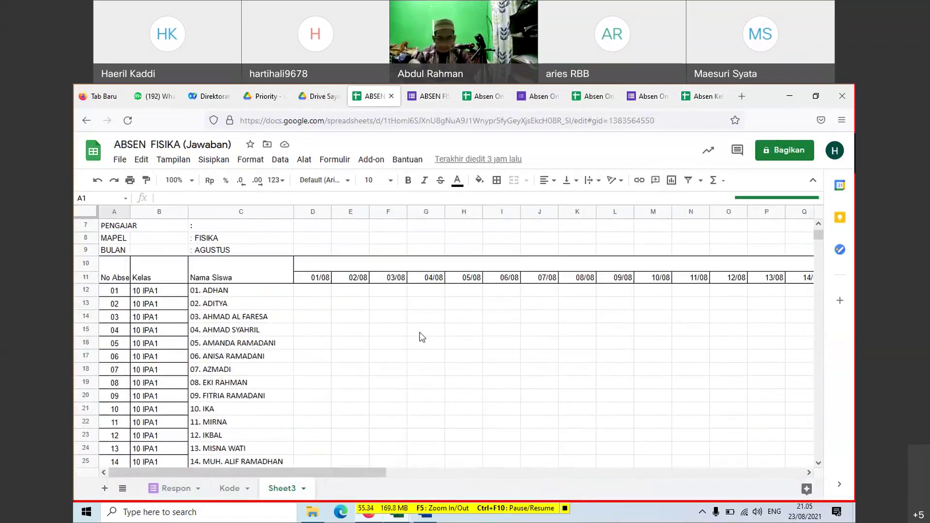
{"action": "scroll", "coordinate": [419, 333], "scroll_direction": "up", "scroll_amount": 2}
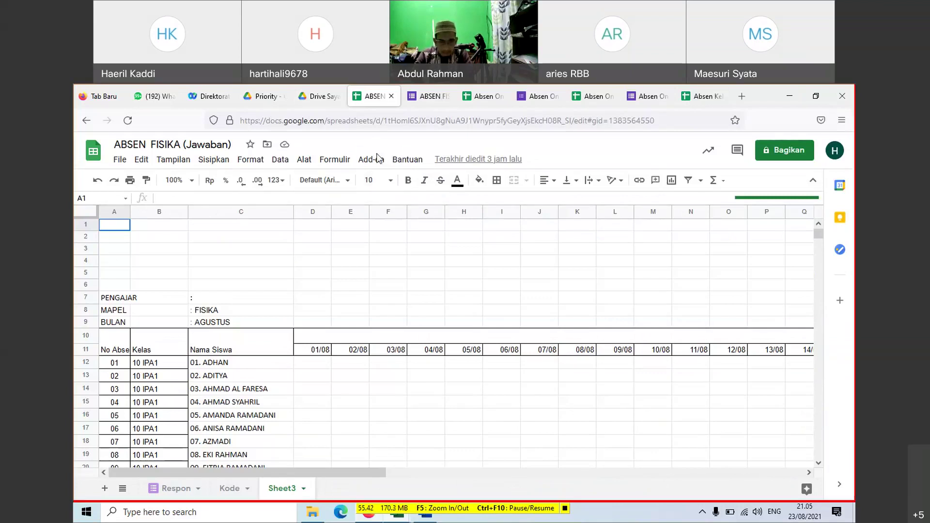
{"action": "left_click", "coordinate": [432, 288]}
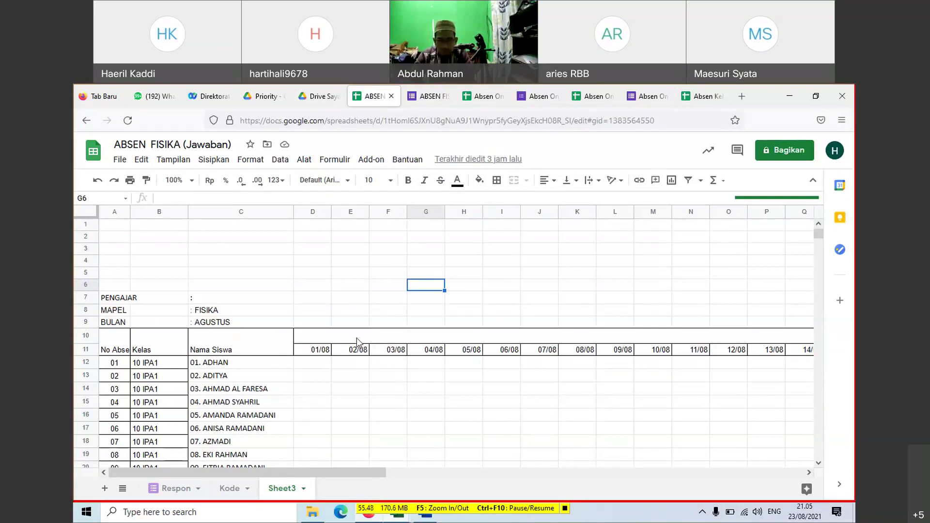
{"action": "scroll", "coordinate": [359, 339], "scroll_direction": "down", "scroll_amount": 6}
{"action": "scroll", "coordinate": [357, 338], "scroll_direction": "up", "scroll_amount": 6}
Step: Paste the copied lookup formula into cell D12 on the 10 IPA1 sheet of Absen Online (Jawaban)
{"action": "left_click", "coordinate": [486, 100]}
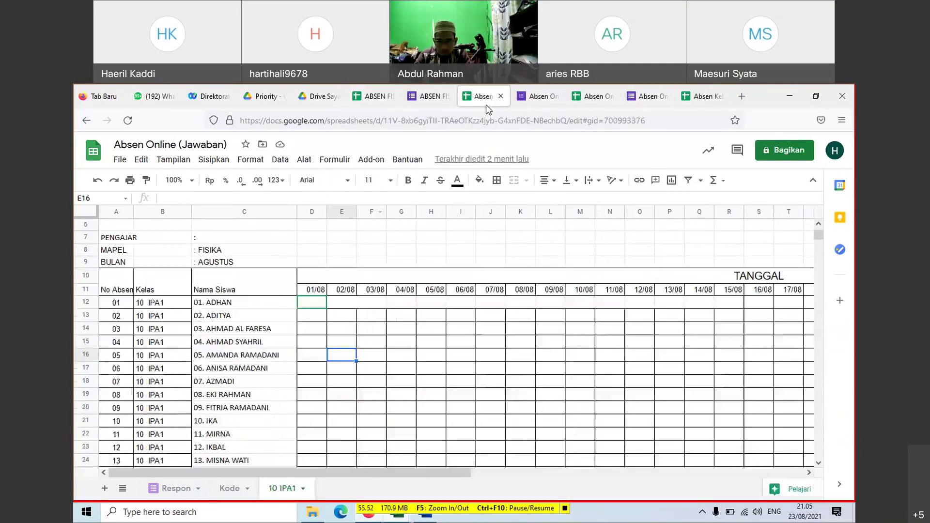
{"action": "left_click", "coordinate": [323, 306]}
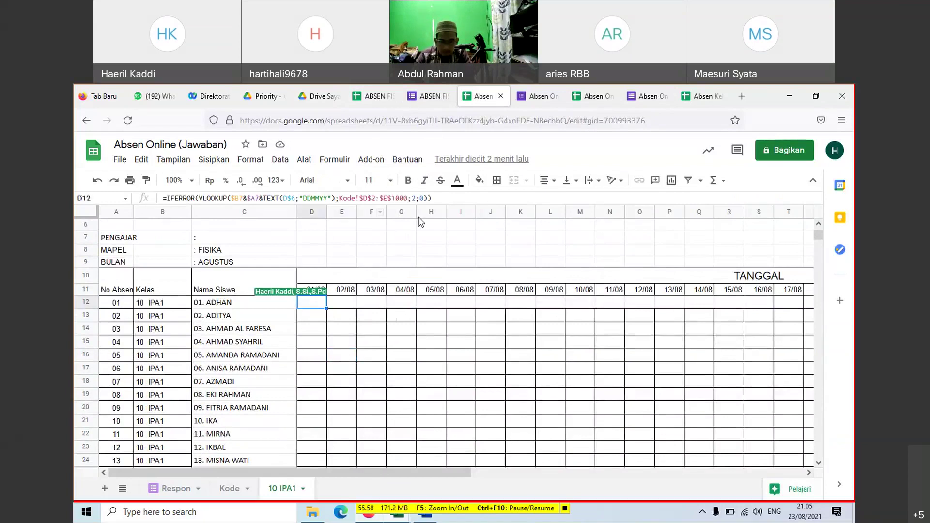
{"action": "key", "text": "ctrl+v"}
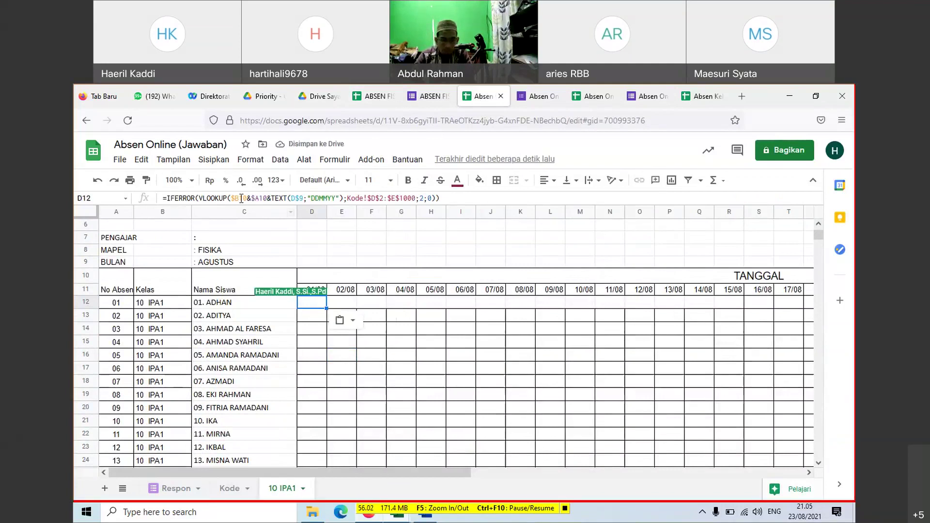
Step: Update the lookup formula in cell D12 to reference $B12, $A12 and the date in D$11
{"action": "double_click", "coordinate": [249, 198]}
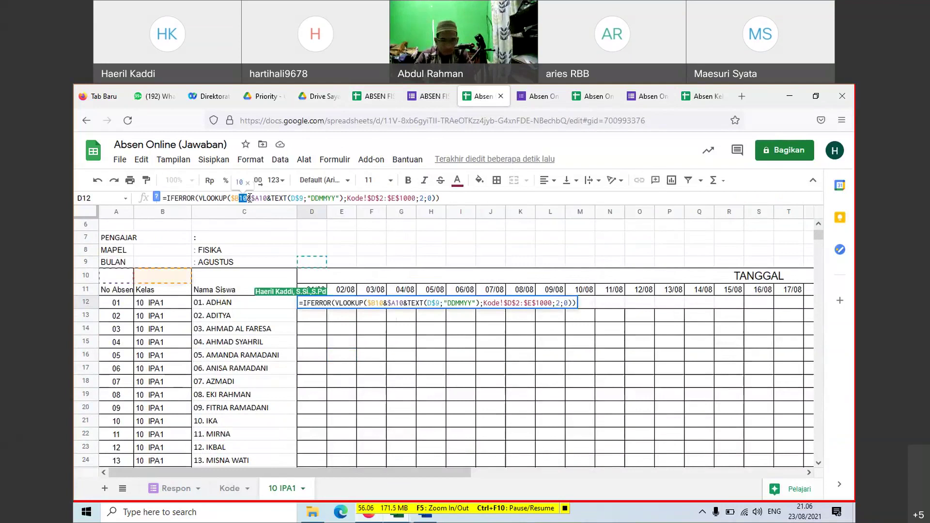
{"action": "type", "text": "12"}
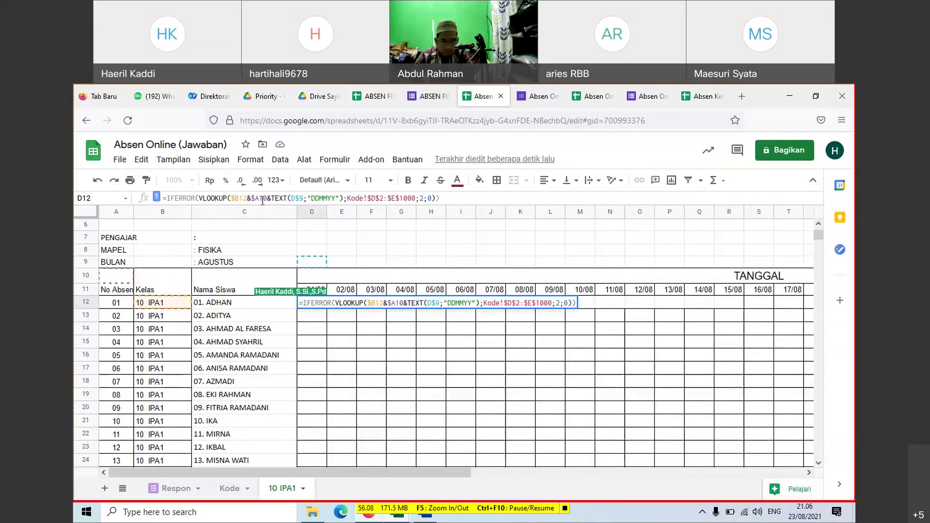
{"action": "left_click_drag", "start_coordinate": [262, 201], "coordinate": [266, 201]}
{"action": "type", "text": "2"}
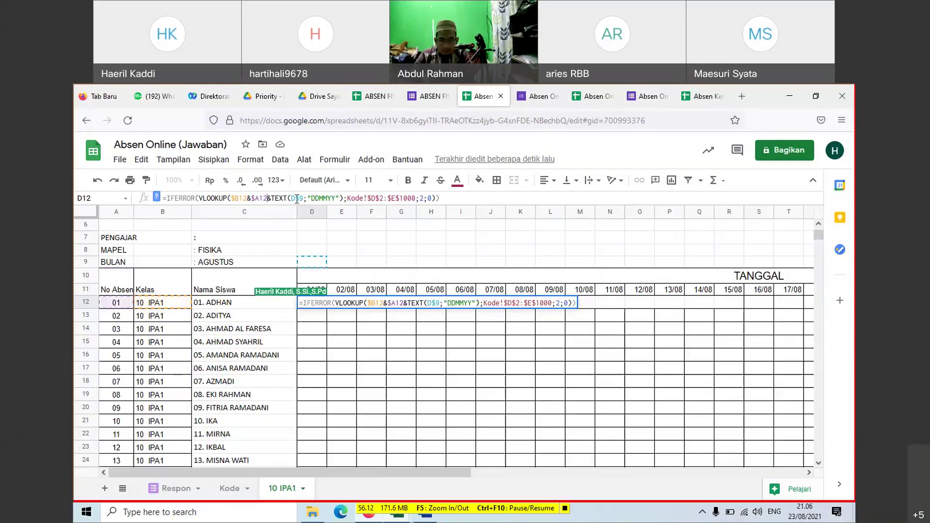
{"action": "left_click_drag", "start_coordinate": [305, 200], "coordinate": [301, 200]}
{"action": "type", "text": "11"}
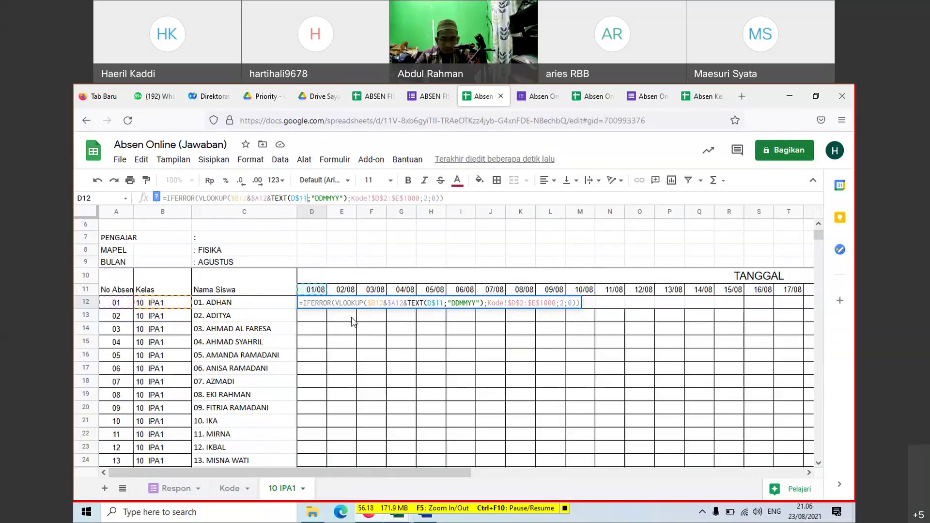
{"action": "key", "text": "Return"}
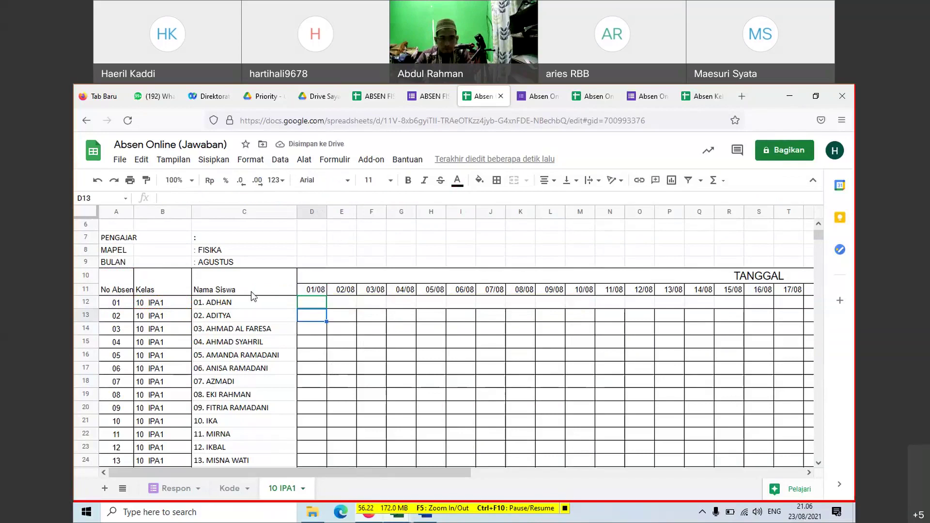
Step: Delete the empty rows 5 and 6 above the PENGAJAR line on the 10 IPA1 sheet
{"action": "scroll", "coordinate": [291, 310], "scroll_direction": "down", "scroll_amount": 4}
{"action": "scroll", "coordinate": [291, 313], "scroll_direction": "up", "scroll_amount": 6}
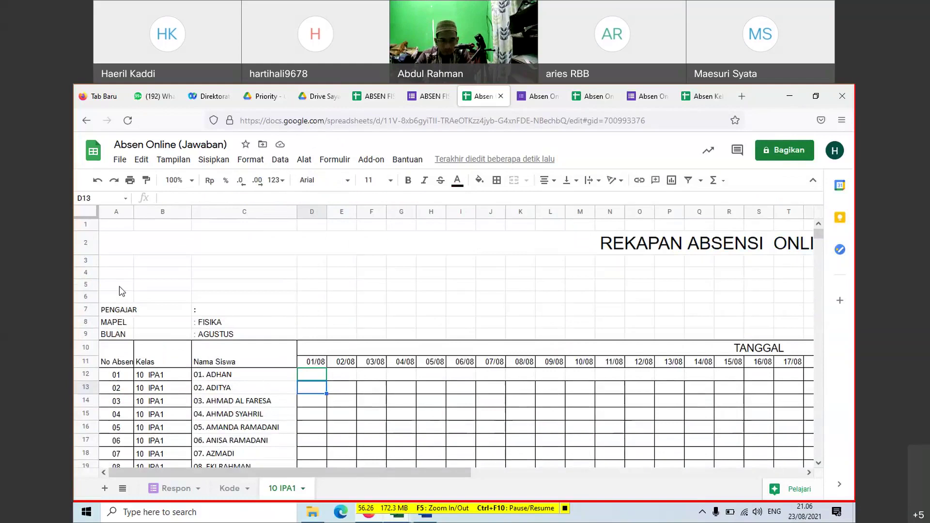
{"action": "left_click", "coordinate": [84, 261]}
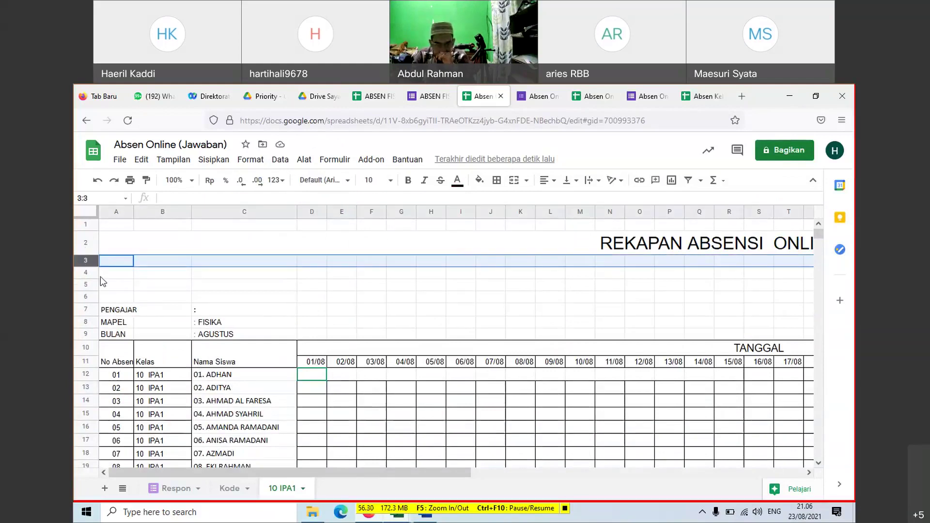
{"action": "left_click", "coordinate": [173, 286]}
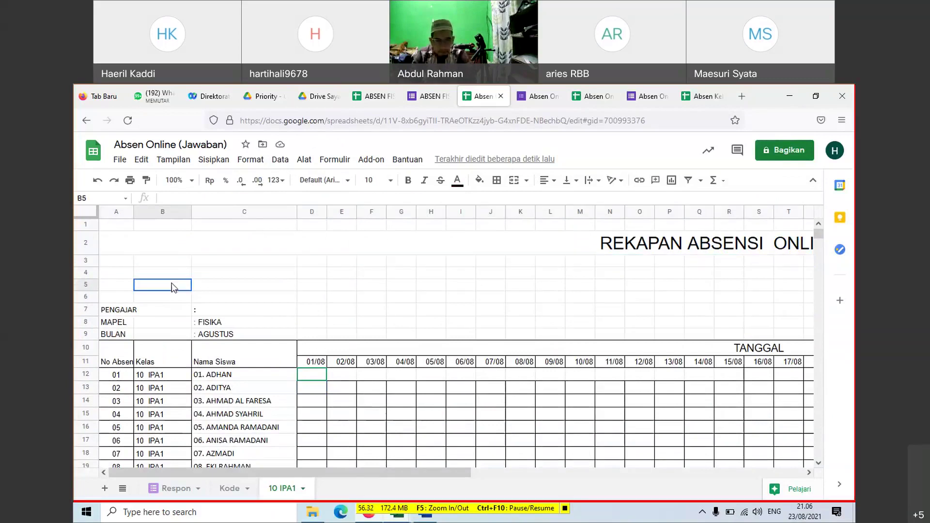
{"action": "left_click", "coordinate": [85, 285]}
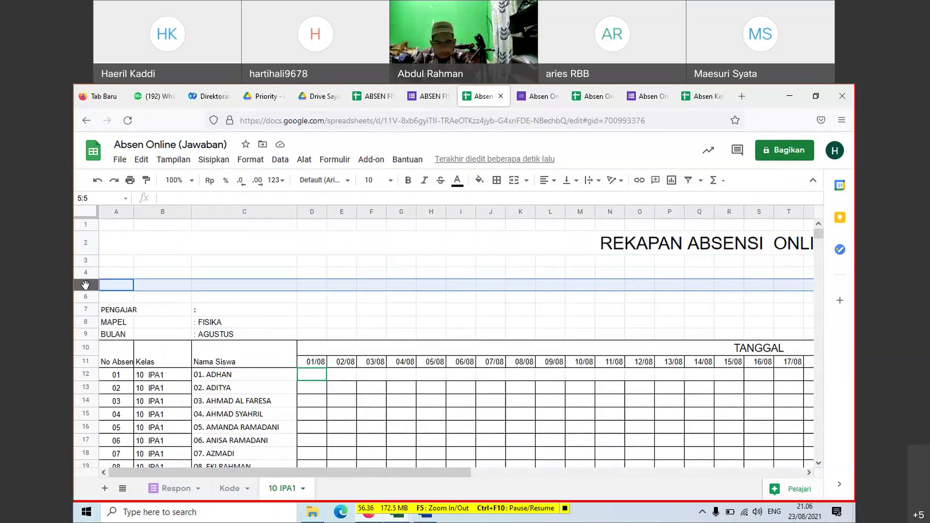
{"action": "key", "text": "shift+Down"}
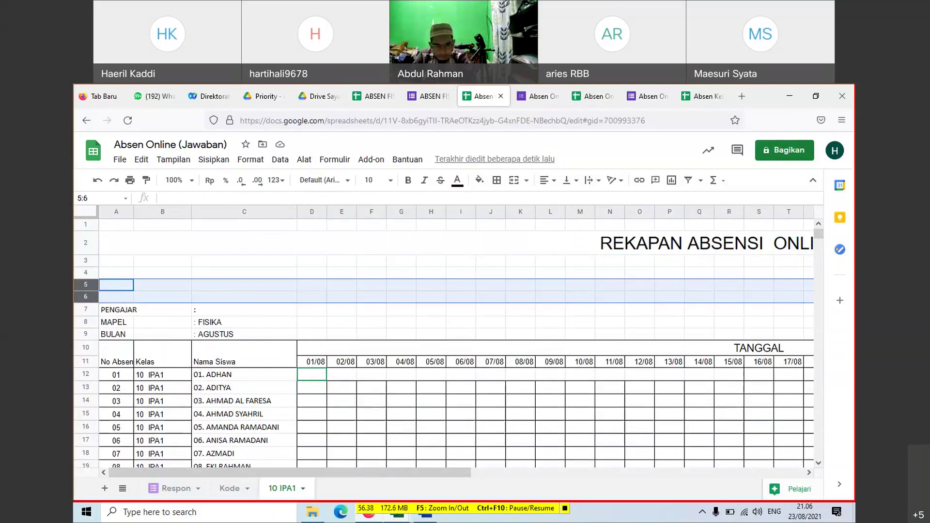
{"action": "right_click", "coordinate": [86, 286]}
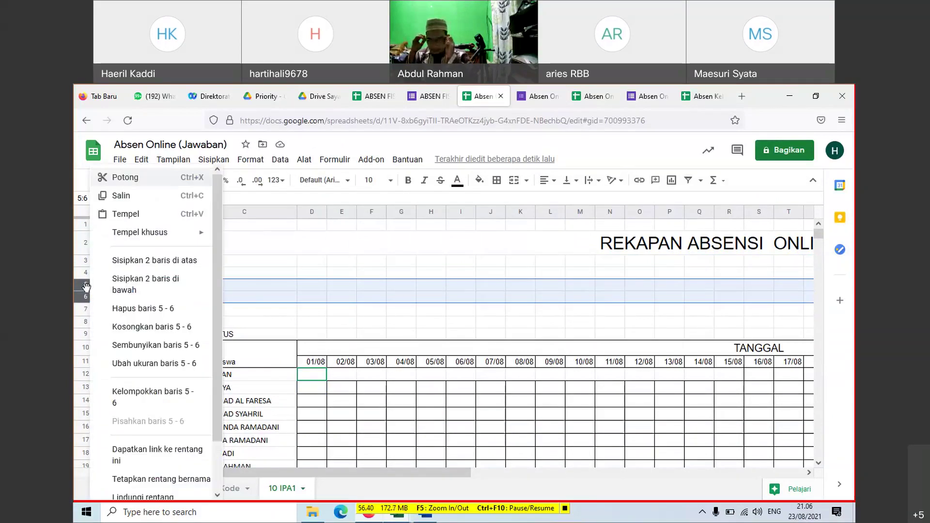
{"action": "left_click", "coordinate": [135, 309]}
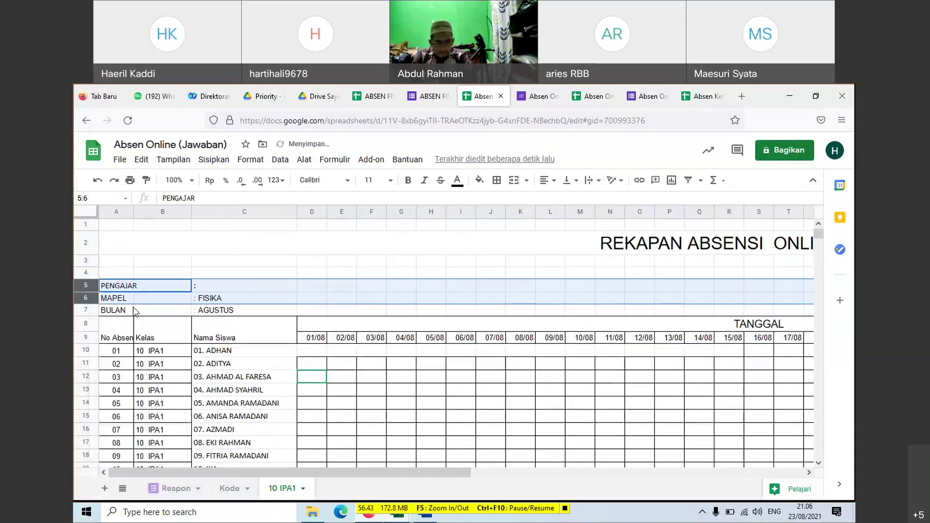
{"action": "left_click", "coordinate": [313, 252]}
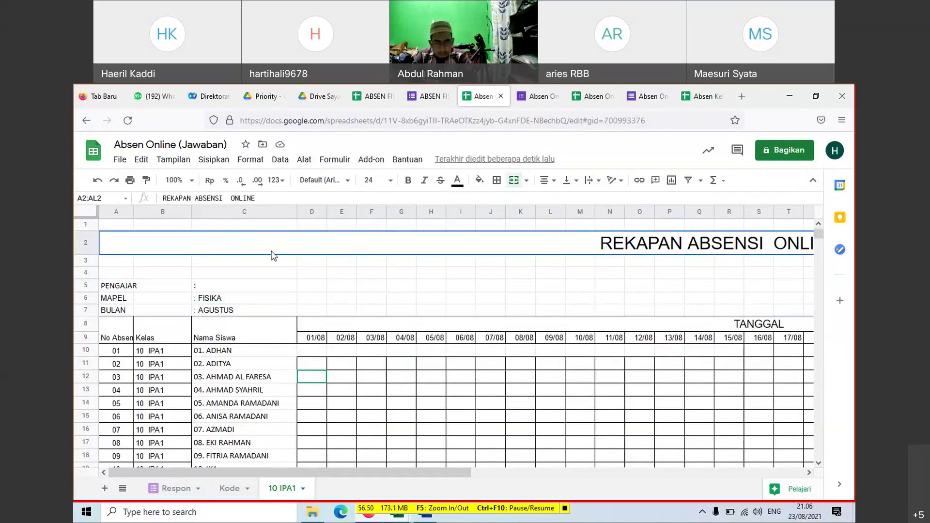
Step: Paste the copied lookup formula into cell D10 and check its cell references
{"action": "left_click", "coordinate": [318, 352]}
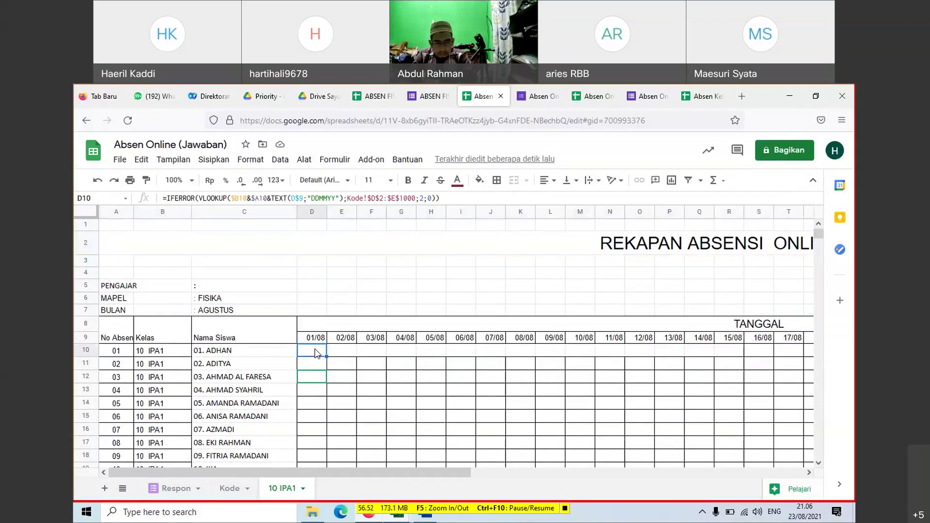
{"action": "key", "text": "ctrl+v"}
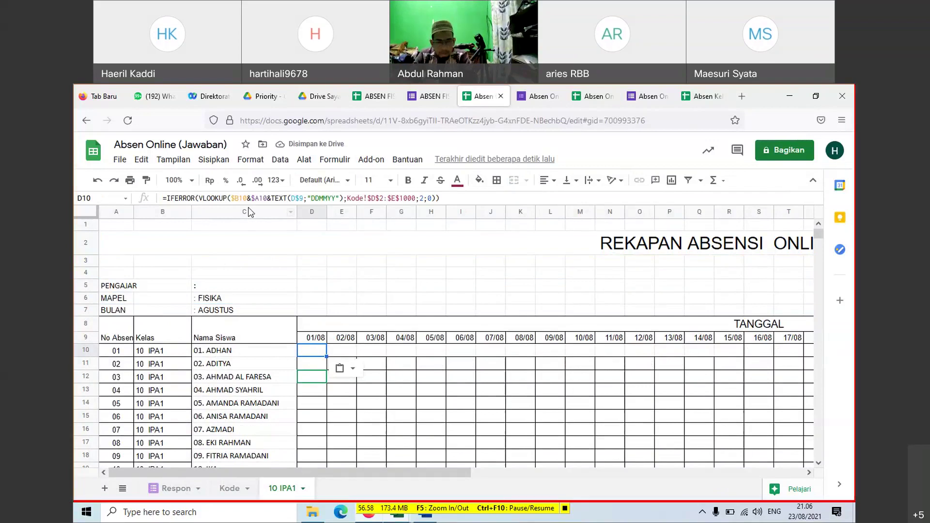
{"action": "left_click", "coordinate": [338, 380]}
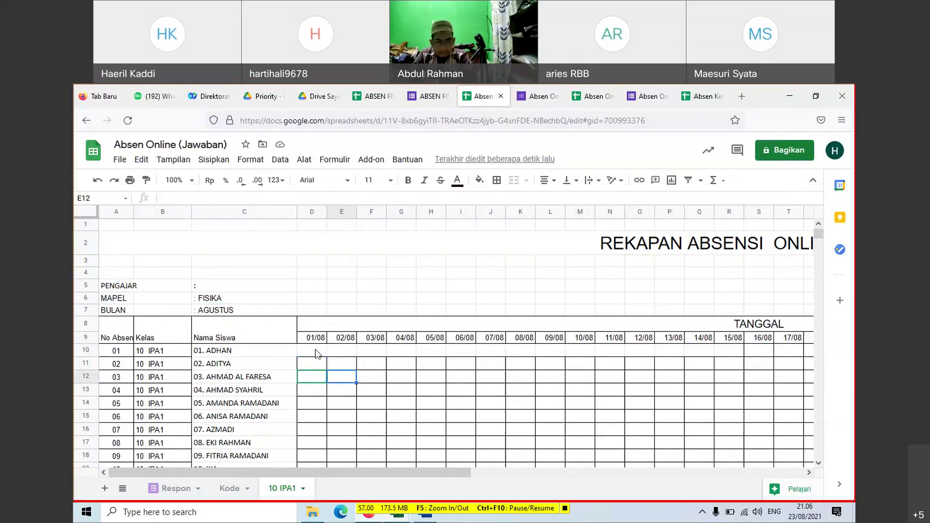
{"action": "left_click", "coordinate": [314, 352]}
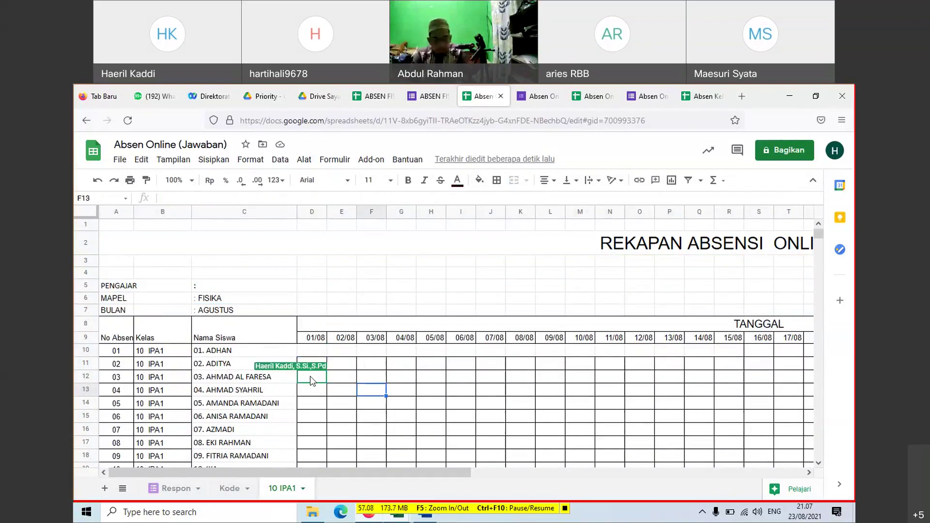
{"action": "left_click", "coordinate": [313, 350]}
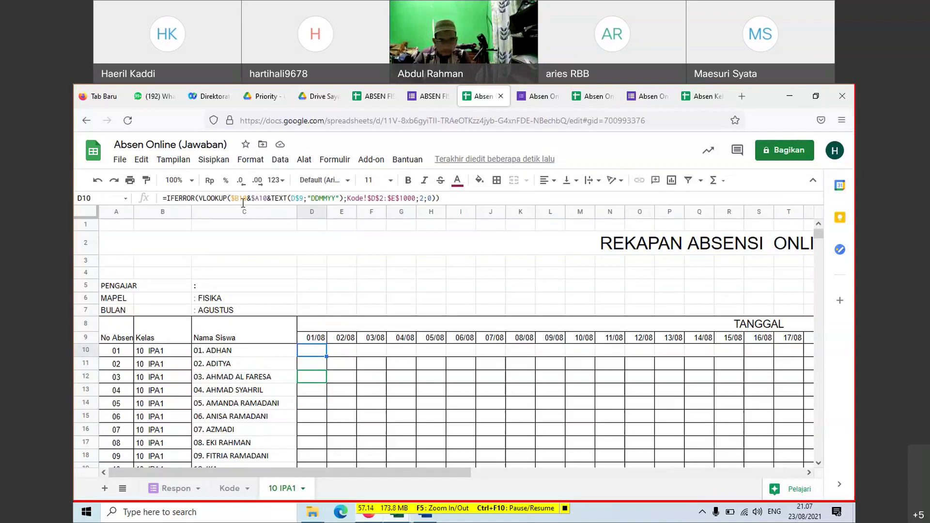
{"action": "left_click", "coordinate": [341, 380]}
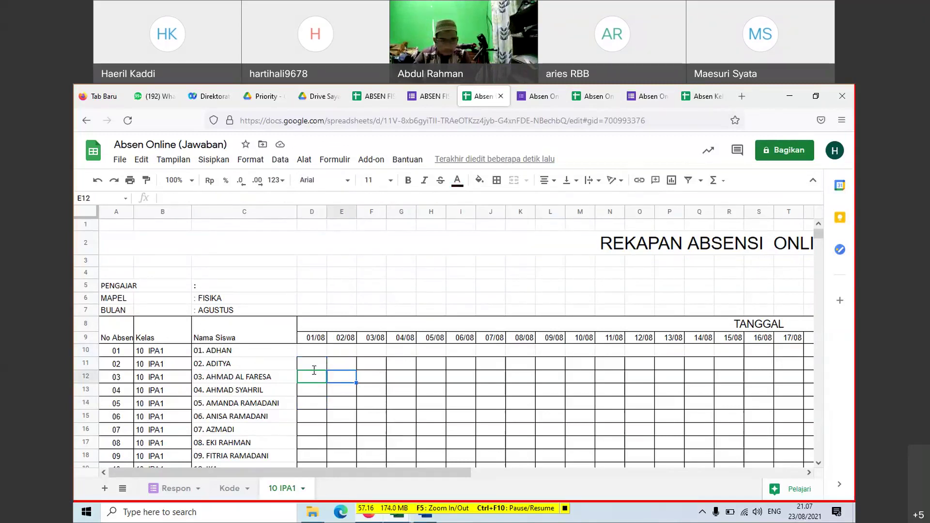
Step: Cut the entire IFERROR VLOOKUP formula out of cell D10
{"action": "left_click", "coordinate": [317, 351]}
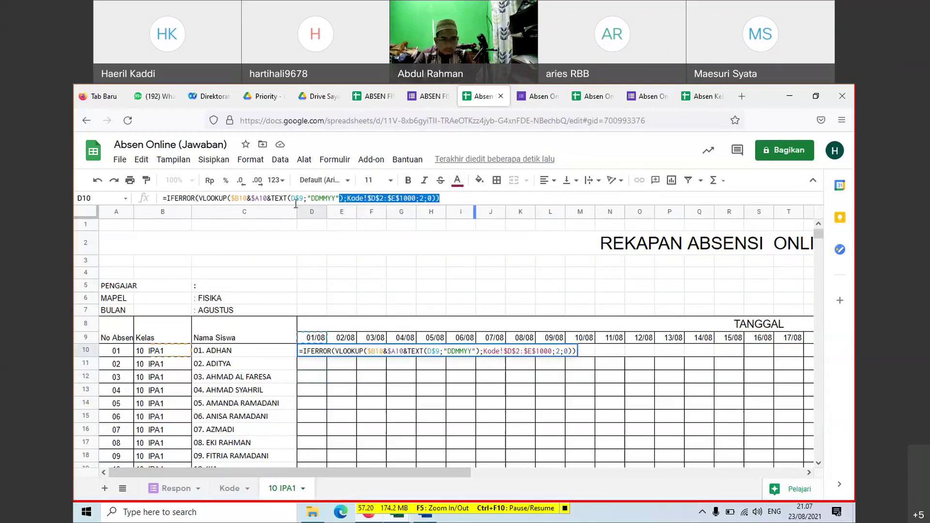
{"action": "left_click_drag", "start_coordinate": [446, 199], "coordinate": [163, 204]}
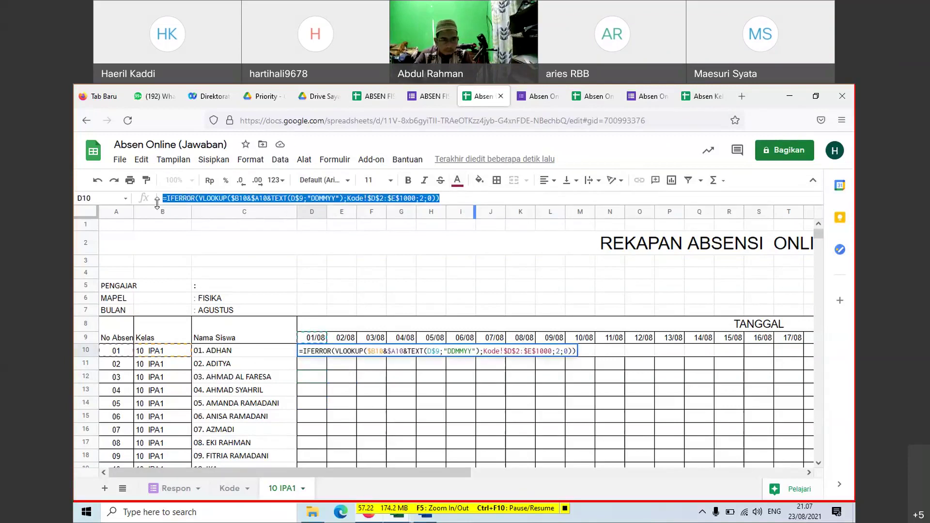
{"action": "key", "text": "ctrl+x"}
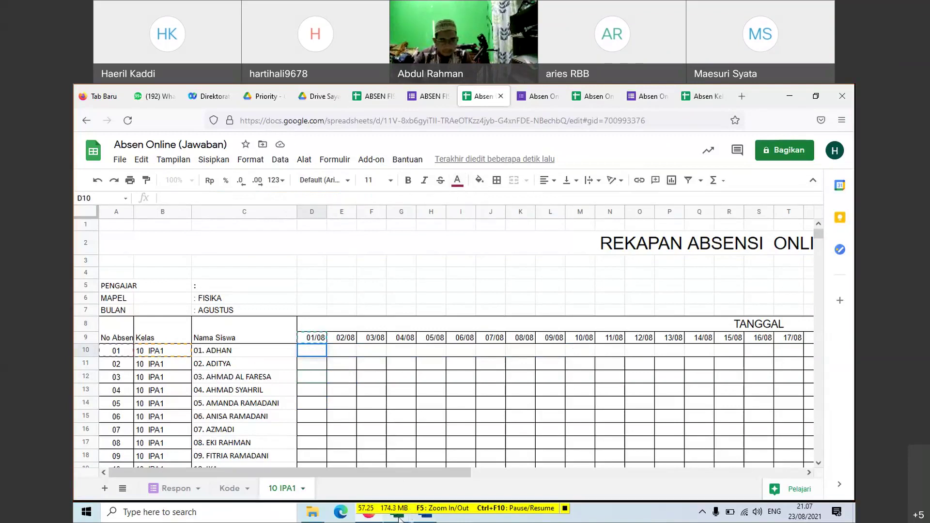
Step: Switch to the Formula Absen Otomatis document in Word and select the IFERROR VLOOKUP formula for columns D to K
{"action": "mouse_move", "coordinate": [398, 517]}
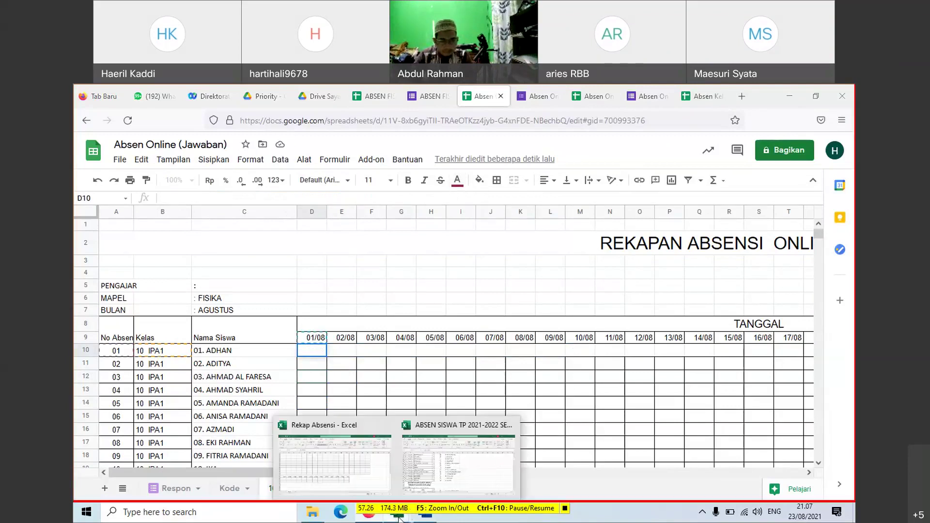
{"action": "left_click", "coordinate": [424, 517]}
{"action": "triple_click", "coordinate": [320, 337]}
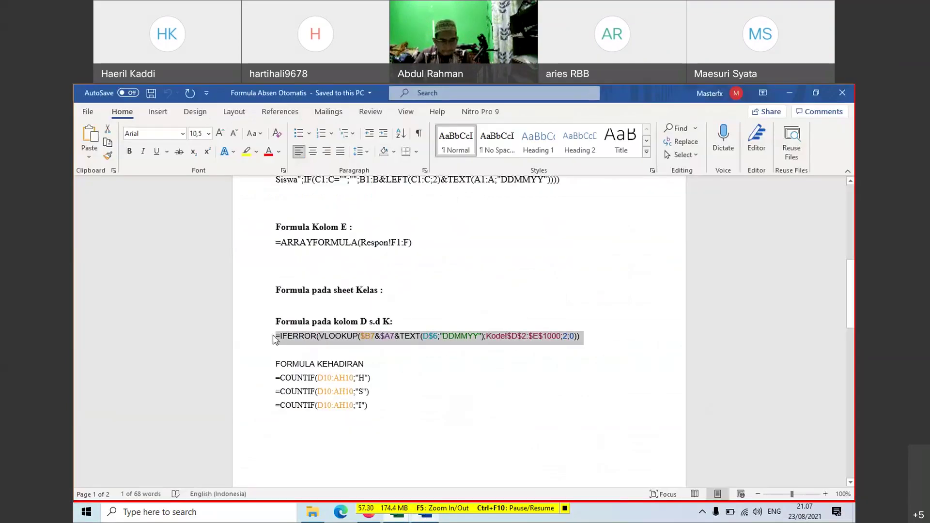
{"action": "double_click", "coordinate": [278, 352]}
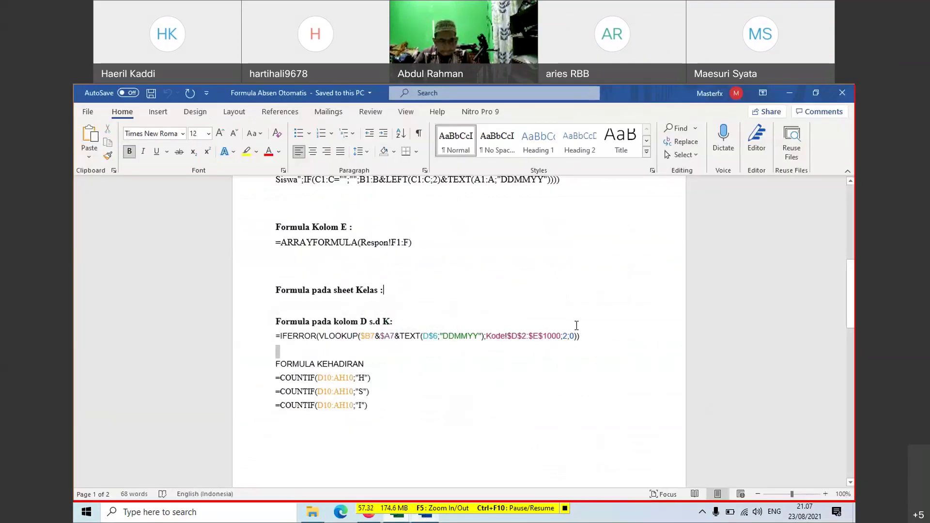
{"action": "left_click_drag", "start_coordinate": [584, 334], "coordinate": [270, 341]}
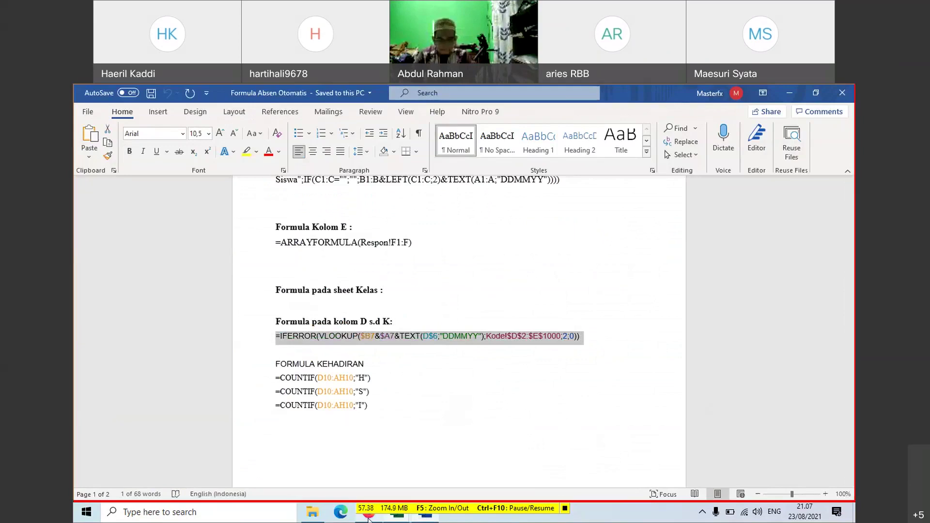
Step: Return to the 10 IPA1 sheet in the browser and paste the lookup formula into cell D10
{"action": "mouse_move", "coordinate": [367, 516]}
{"action": "left_click", "coordinate": [366, 460]}
{"action": "left_click", "coordinate": [357, 375]}
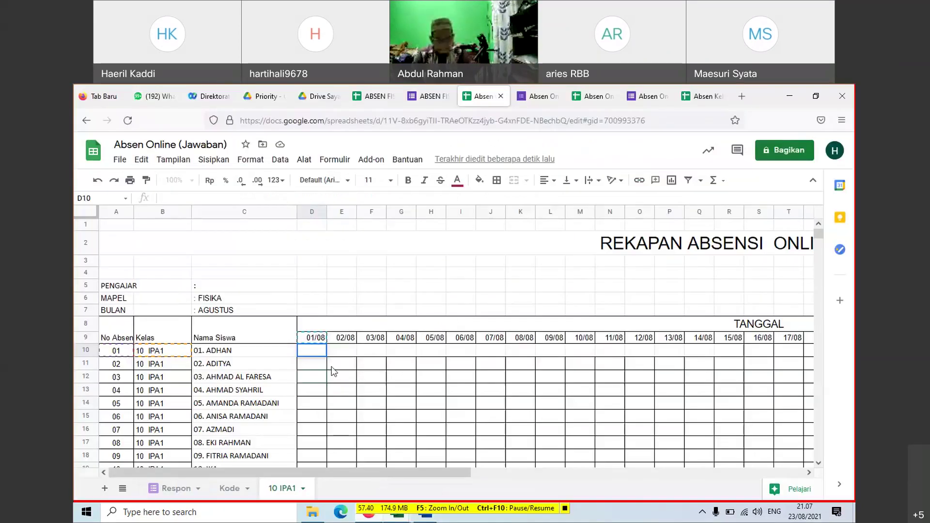
{"action": "left_click", "coordinate": [314, 353]}
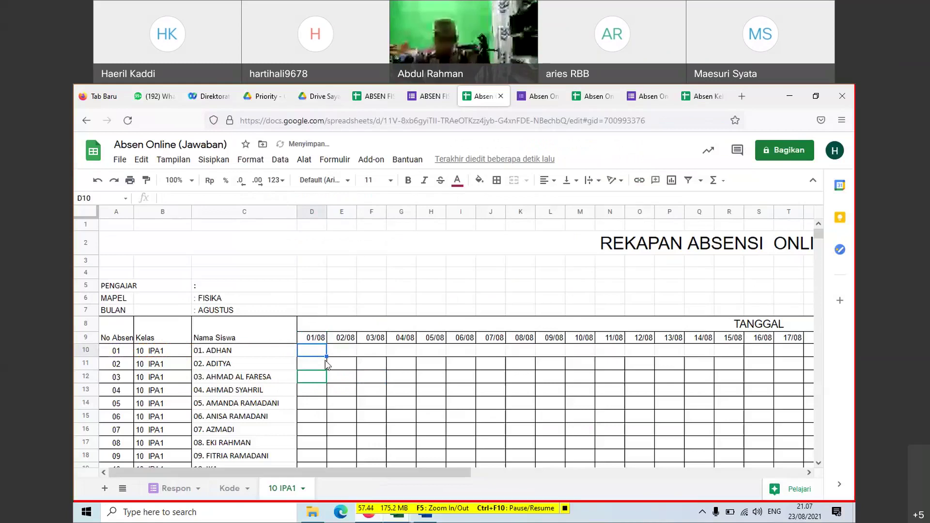
{"action": "key", "text": "ctrl+v"}
{"action": "left_click", "coordinate": [339, 274]}
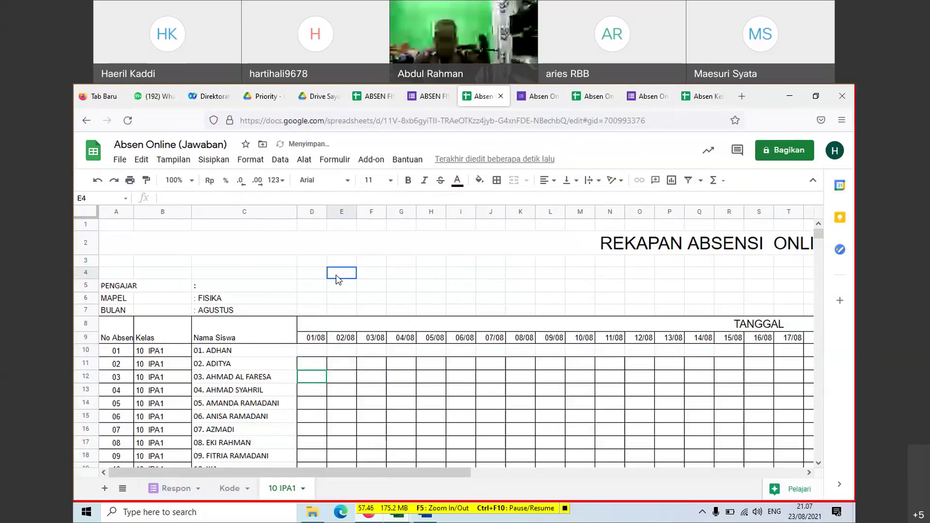
Step: Review the formula in cell E10 and the attendance table down to the REKAPAN HARIAN rows and across the date columns
{"action": "left_click", "coordinate": [340, 356]}
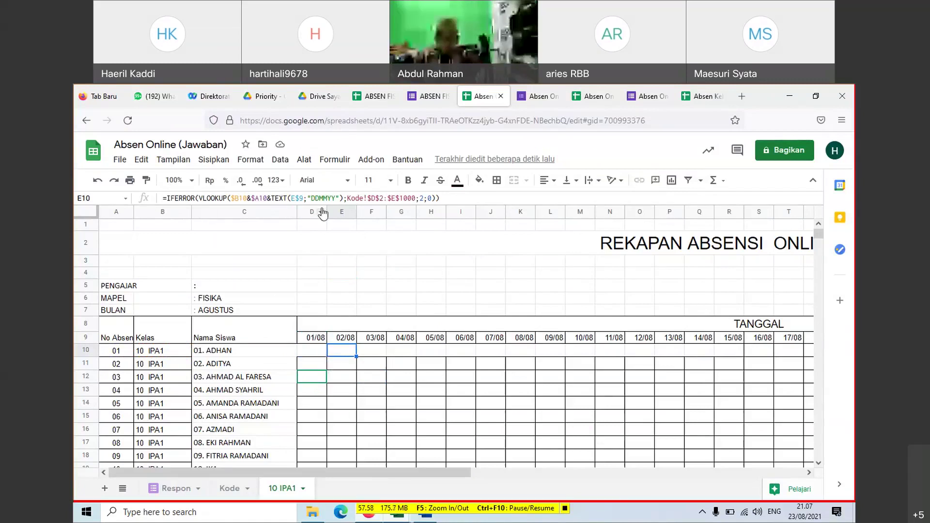
{"action": "left_click", "coordinate": [440, 406]}
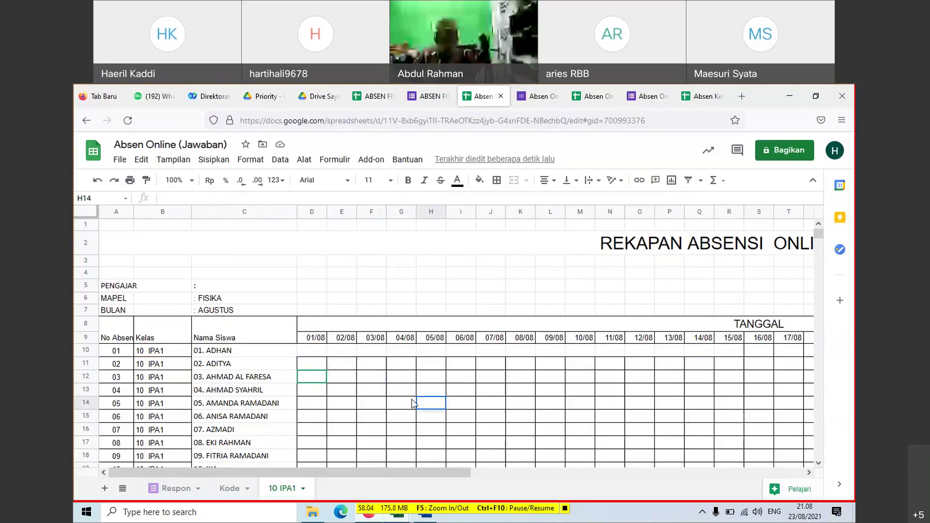
{"action": "left_click", "coordinate": [372, 404]}
{"action": "scroll", "coordinate": [411, 380], "scroll_direction": "down", "scroll_amount": 5}
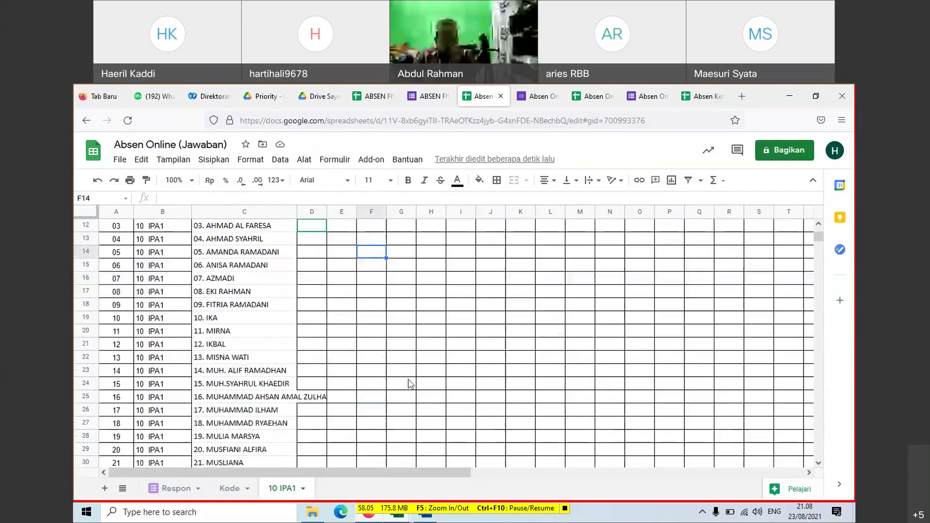
{"action": "scroll", "coordinate": [409, 388], "scroll_direction": "down", "scroll_amount": 6}
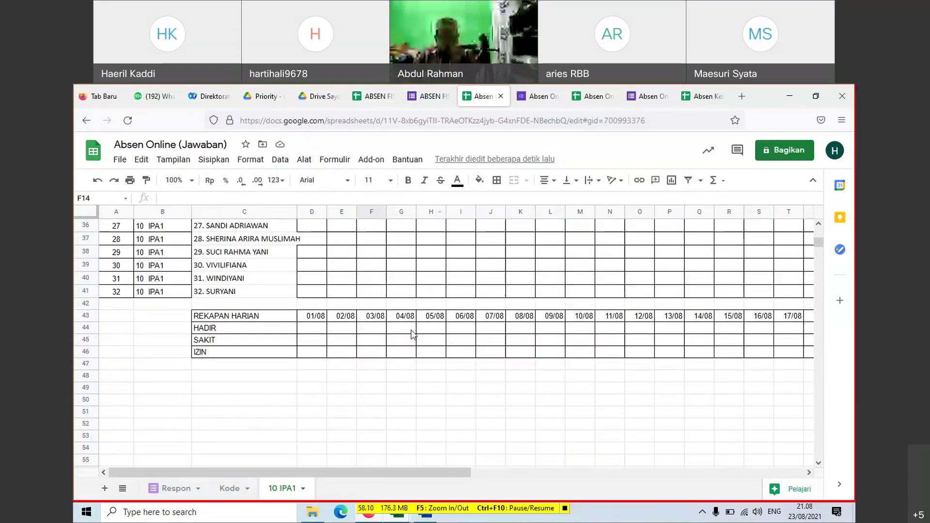
{"action": "scroll", "coordinate": [412, 334], "scroll_direction": "up", "scroll_amount": 6}
{"action": "scroll", "coordinate": [411, 334], "scroll_direction": "up", "scroll_amount": 6}
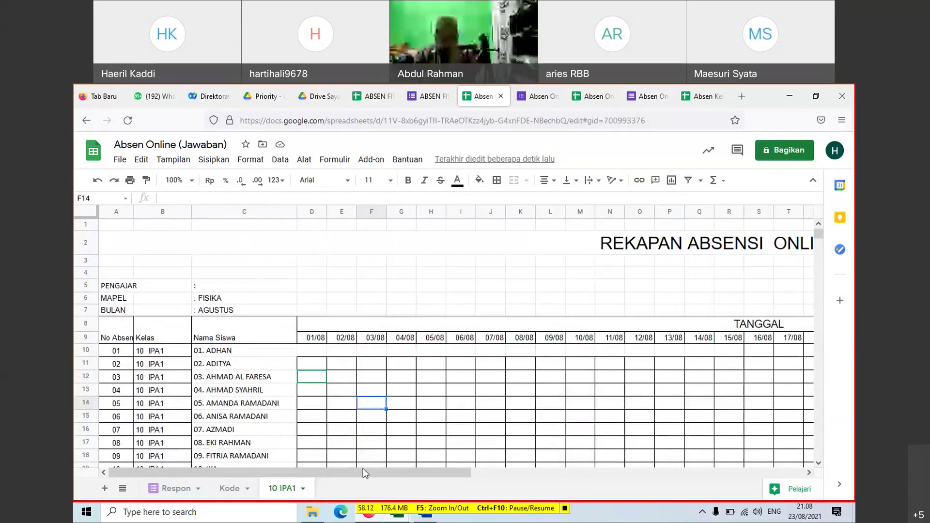
{"action": "left_click_drag", "start_coordinate": [401, 474], "coordinate": [529, 473]}
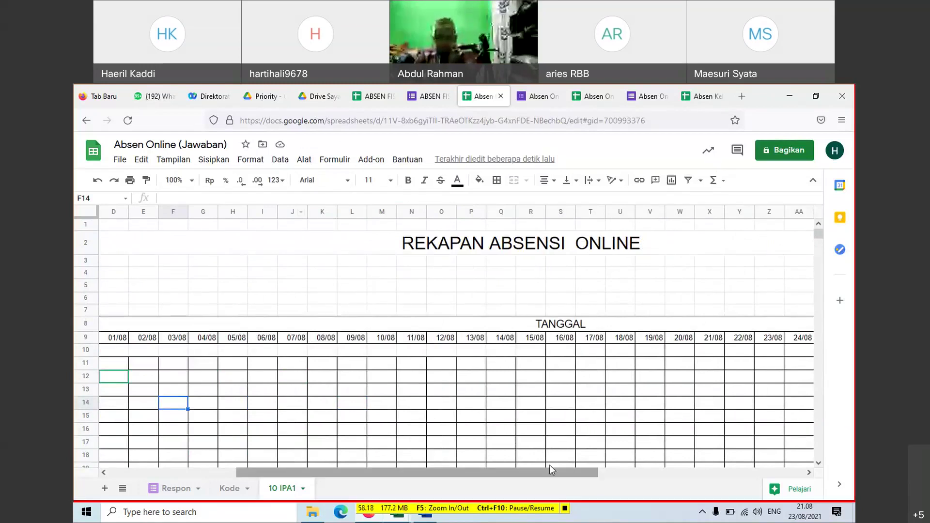
Step: Change the class and attendance-number references in D10's lookup formula to $B10 and $A10
{"action": "left_click_drag", "start_coordinate": [527, 474], "coordinate": [401, 474]}
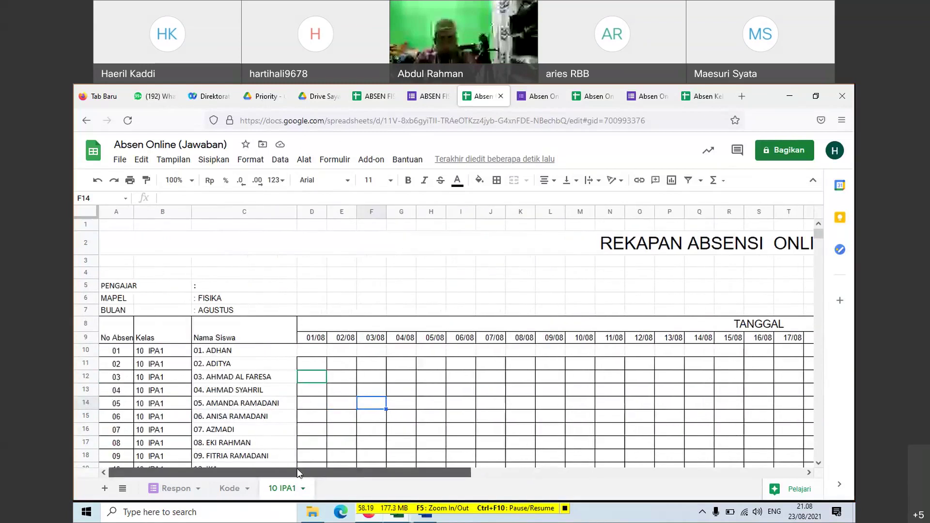
{"action": "left_click", "coordinate": [310, 353]}
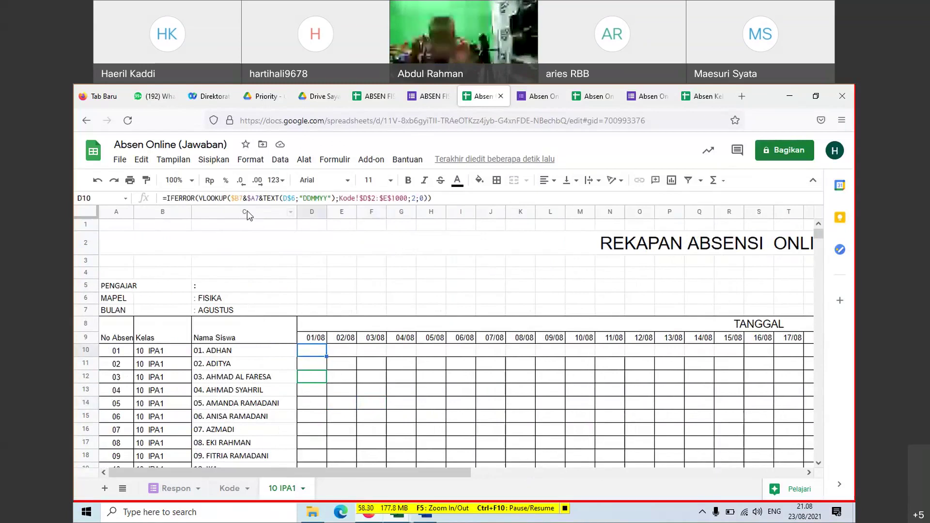
{"action": "left_click", "coordinate": [241, 198]}
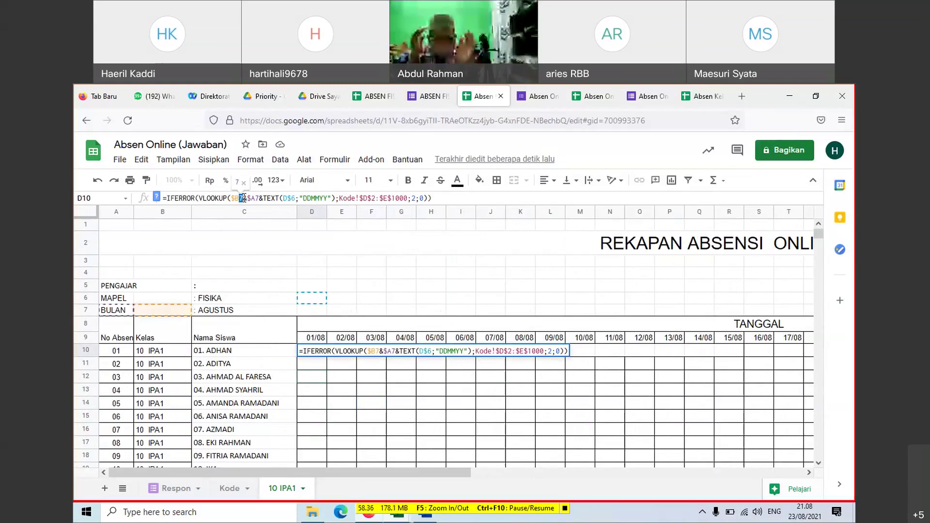
{"action": "type", "text": "1"}
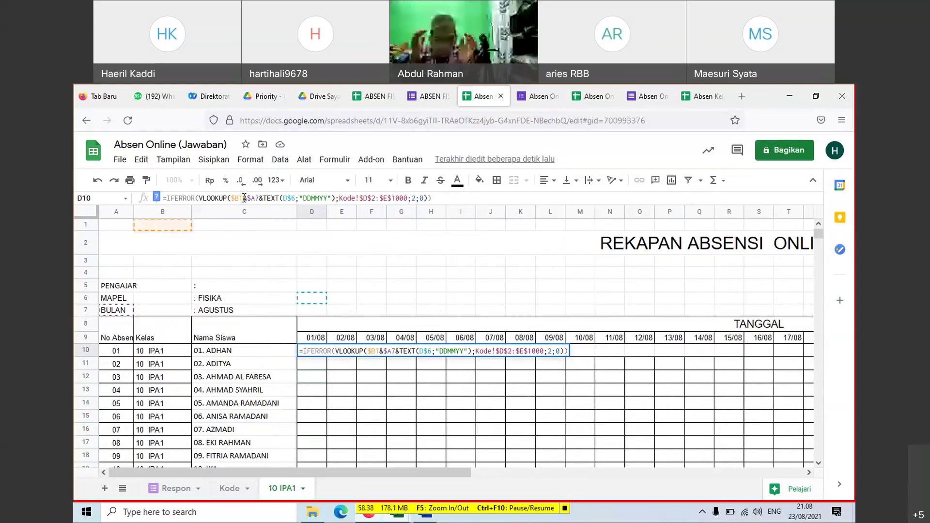
{"action": "type", "text": "0"}
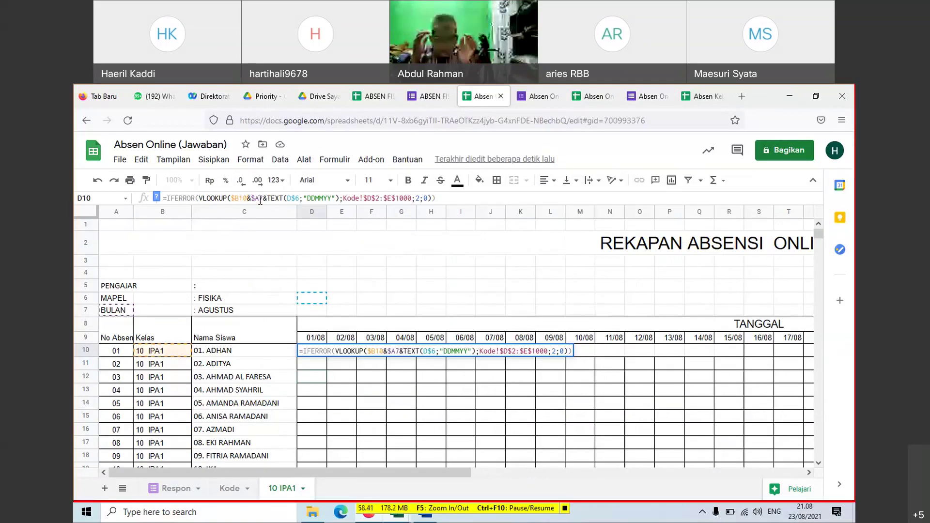
{"action": "left_click", "coordinate": [263, 198]}
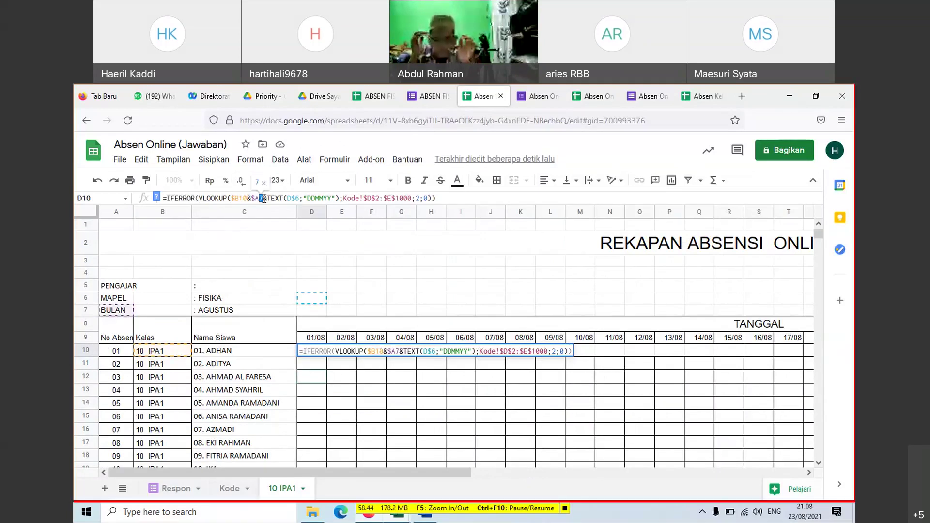
{"action": "key", "text": "BackSpace"}
{"action": "type", "text": "10"}
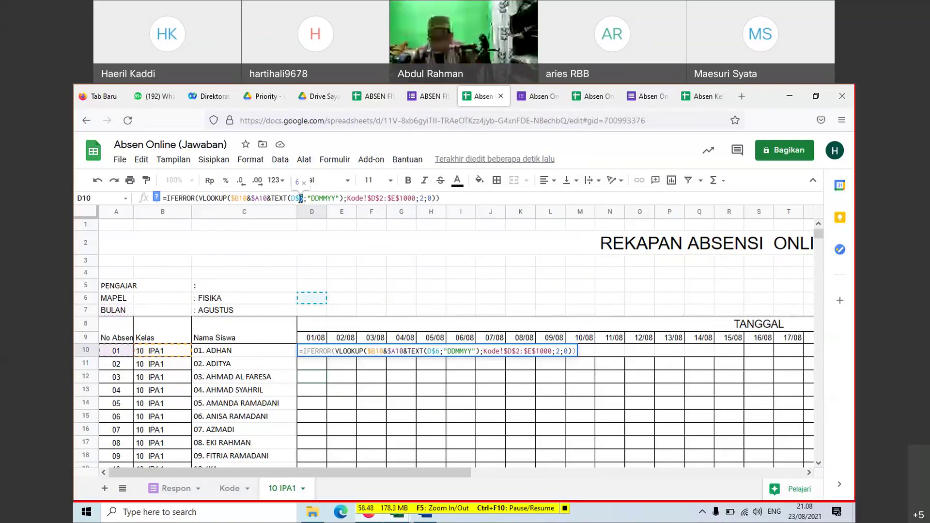
Step: Set the date reference in D10's lookup formula to D$9, and select the whole formula text for review
{"action": "key", "text": "BackSpace"}
{"action": "type", "text": "9"}
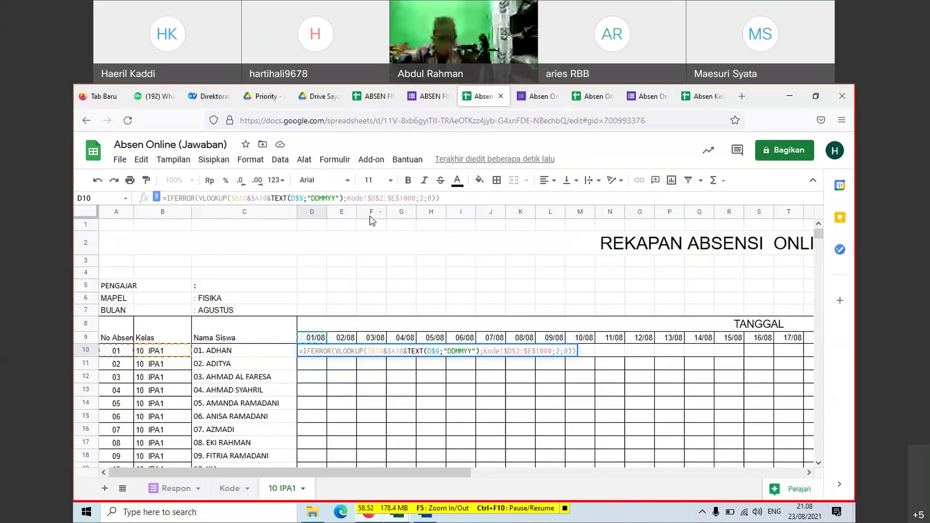
{"action": "key", "text": "Return"}
{"action": "left_click", "coordinate": [306, 352]}
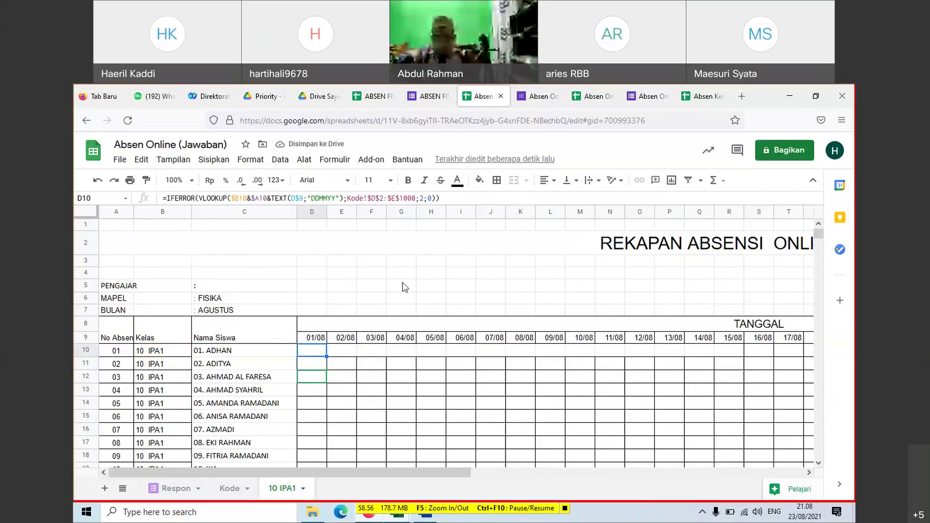
{"action": "left_click", "coordinate": [447, 199]}
{"action": "left_click_drag", "start_coordinate": [446, 199], "coordinate": [157, 199]}
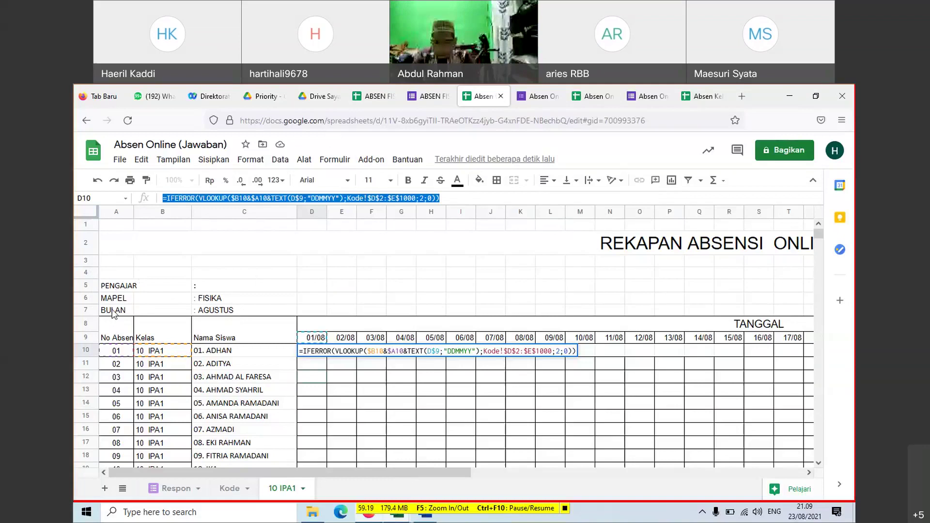
Step: Clear the PENGAJAR, MAPEL and BULAN labels in A5:B7 and their entries in C5:C7
{"action": "left_click", "coordinate": [119, 286]}
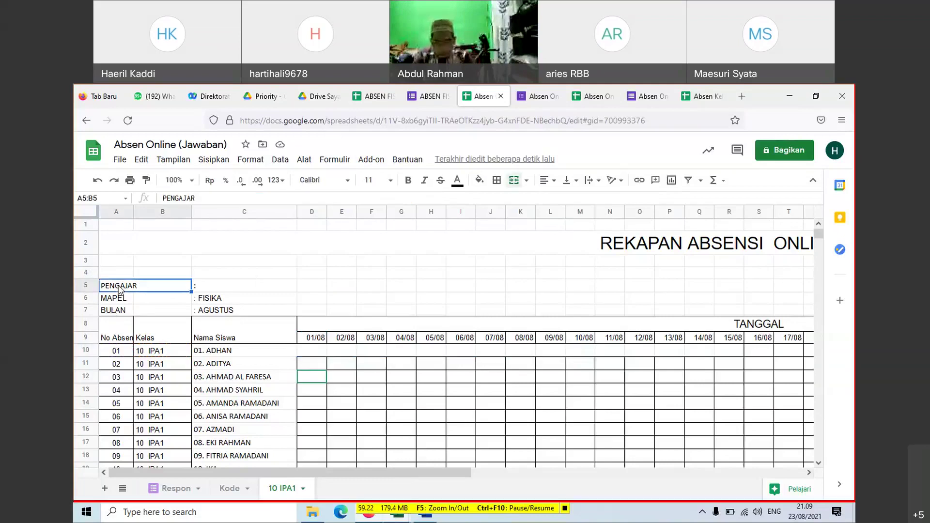
{"action": "key", "text": "shift+Down"}
{"action": "key", "text": "shift+Down"}
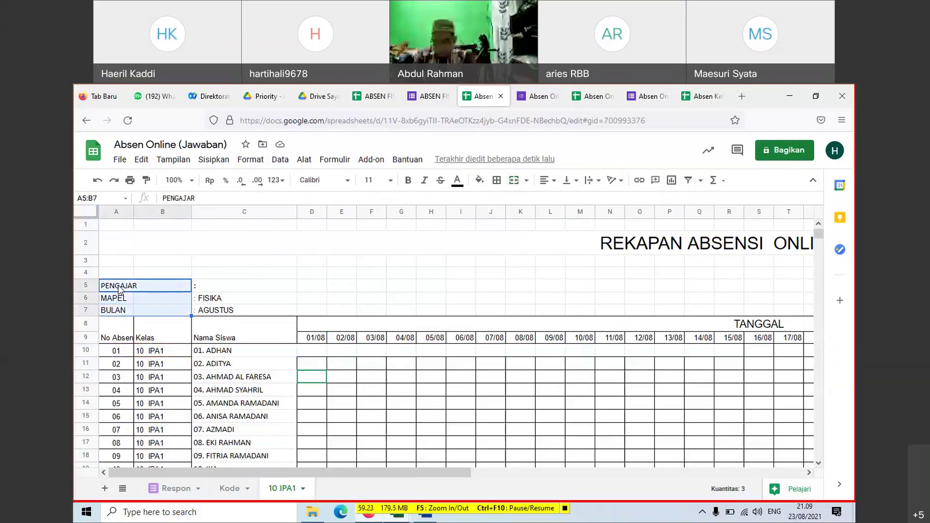
{"action": "key", "text": "Delete"}
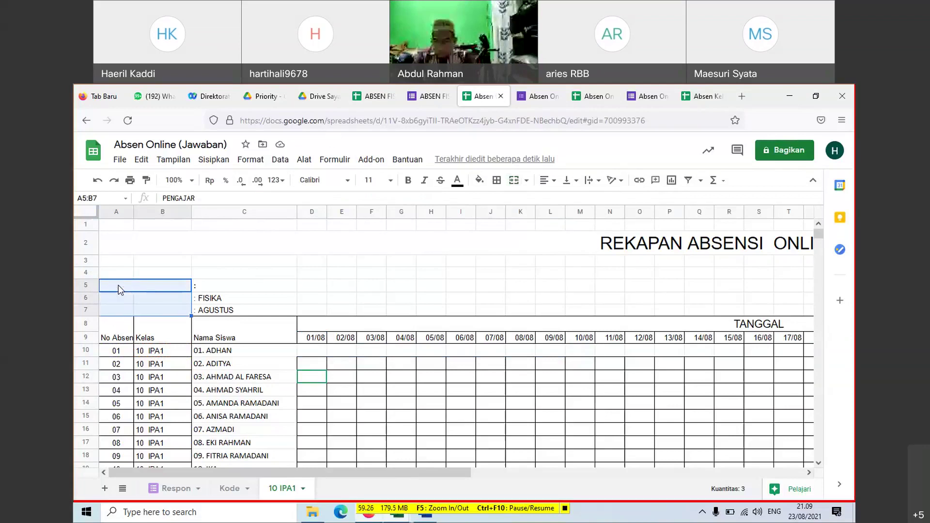
{"action": "left_click", "coordinate": [212, 288]}
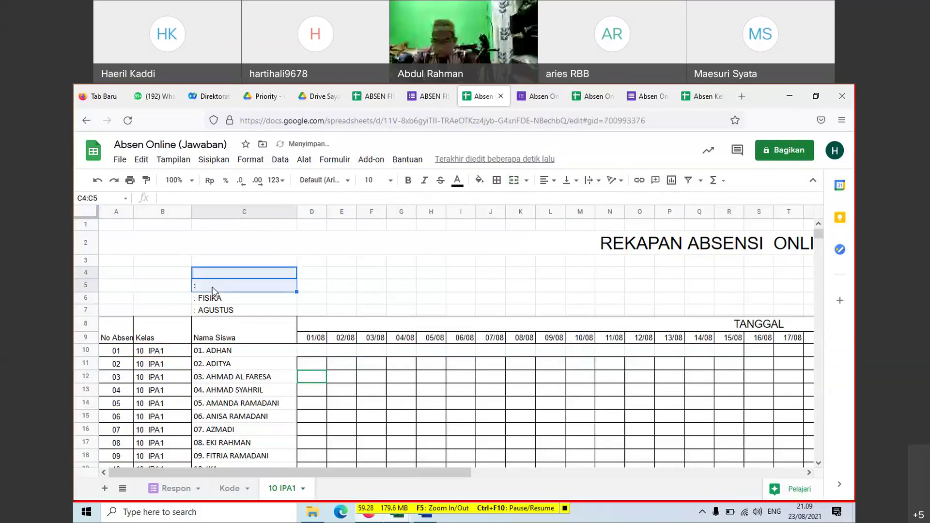
{"action": "key", "text": "shift+Down"}
{"action": "key", "text": "shift+Down"}
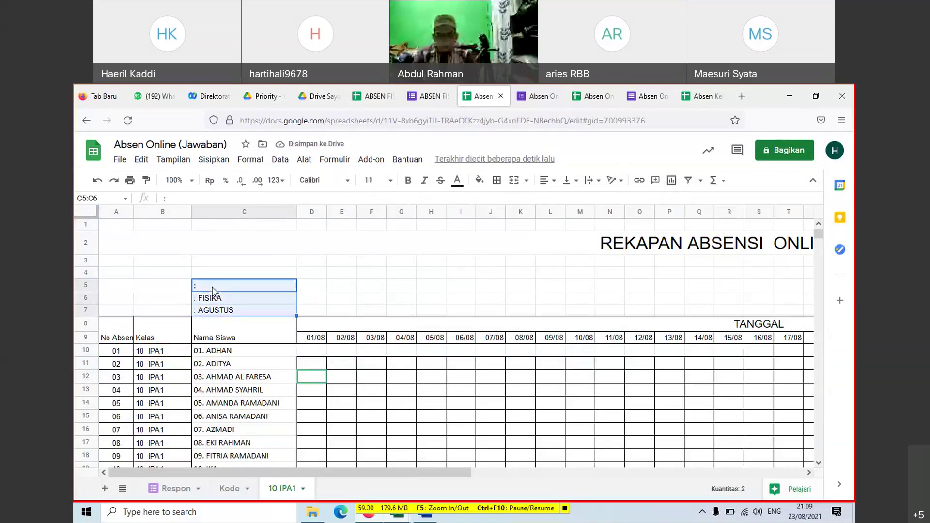
{"action": "key", "text": "Delete"}
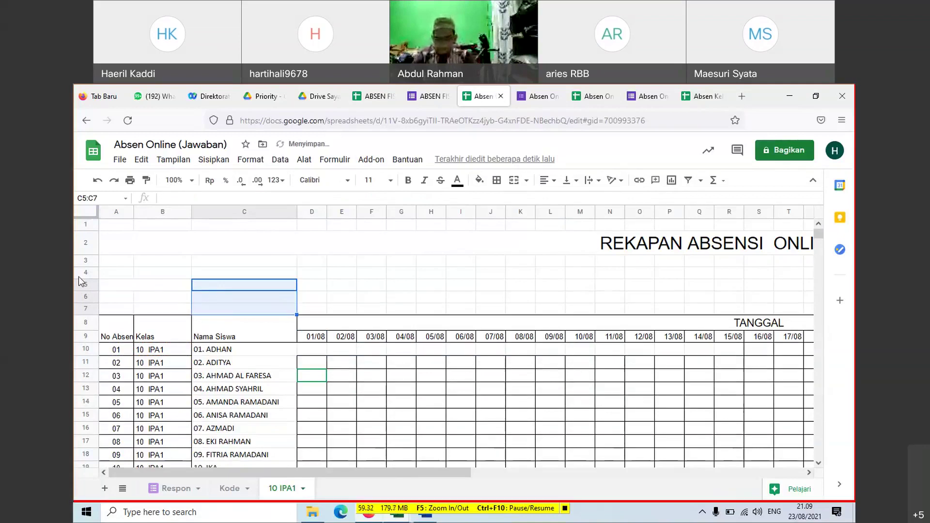
Step: Delete rows 4 to 6 above the attendance table
{"action": "left_click", "coordinate": [87, 274]}
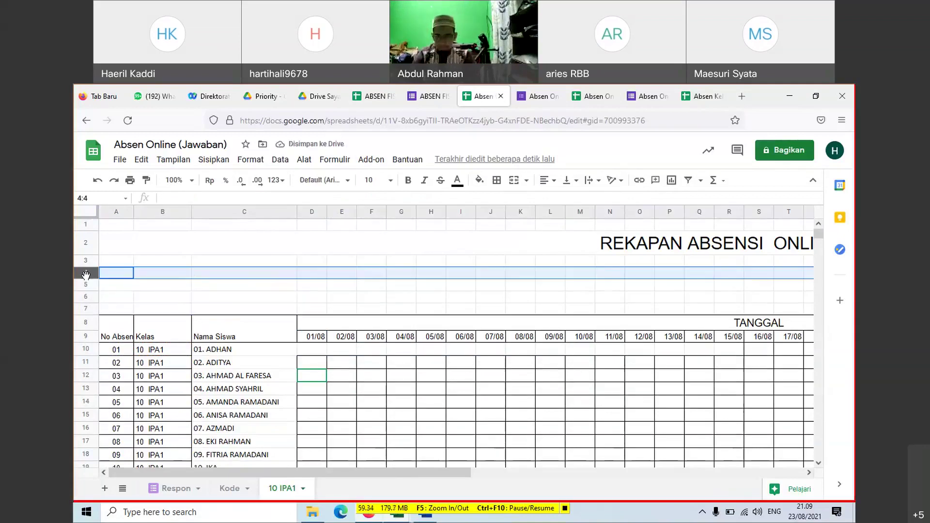
{"action": "key", "text": "shift+Down"}
{"action": "key", "text": "shift+Down"}
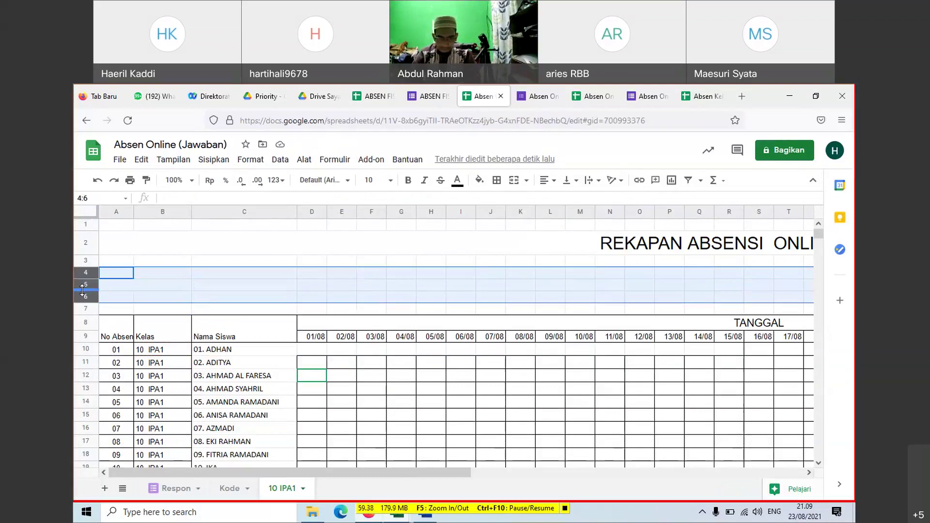
{"action": "right_click", "coordinate": [82, 289]}
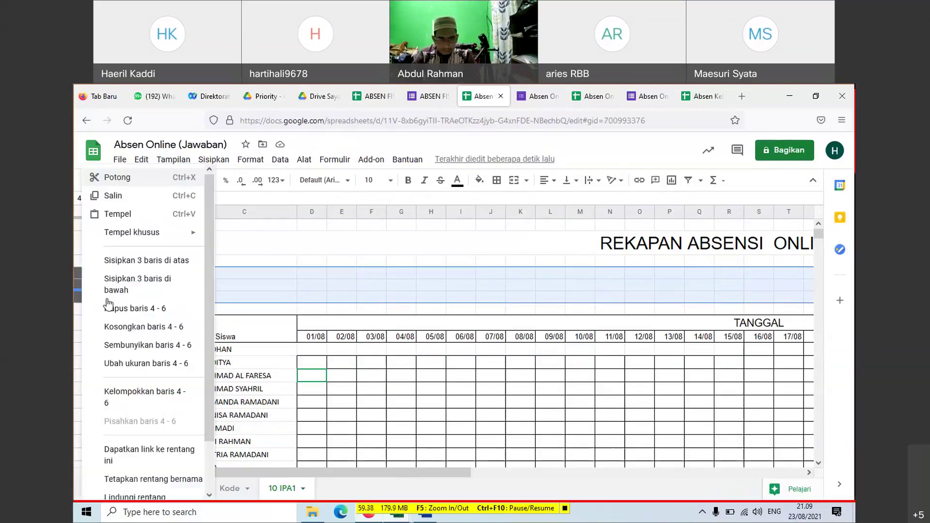
{"action": "left_click", "coordinate": [136, 309]}
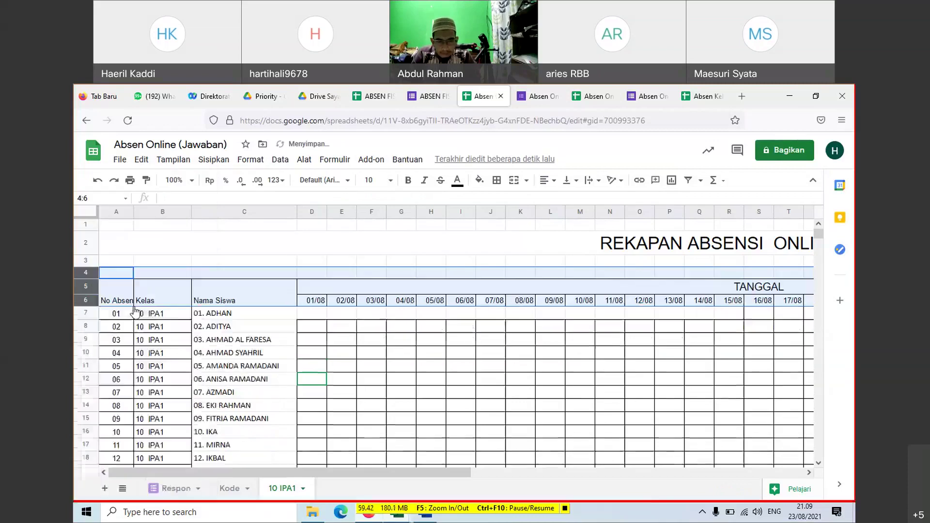
{"action": "left_click", "coordinate": [266, 249]}
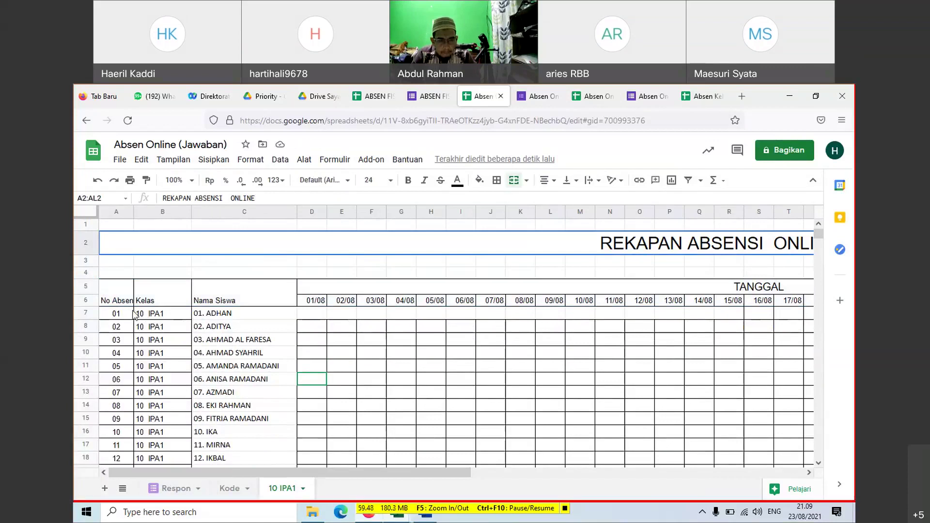
Step: Switch to the Formula Absen Otomatis document in Word and copy the IFERROR VLOOKUP formula for columns D to K
{"action": "left_click", "coordinate": [423, 520]}
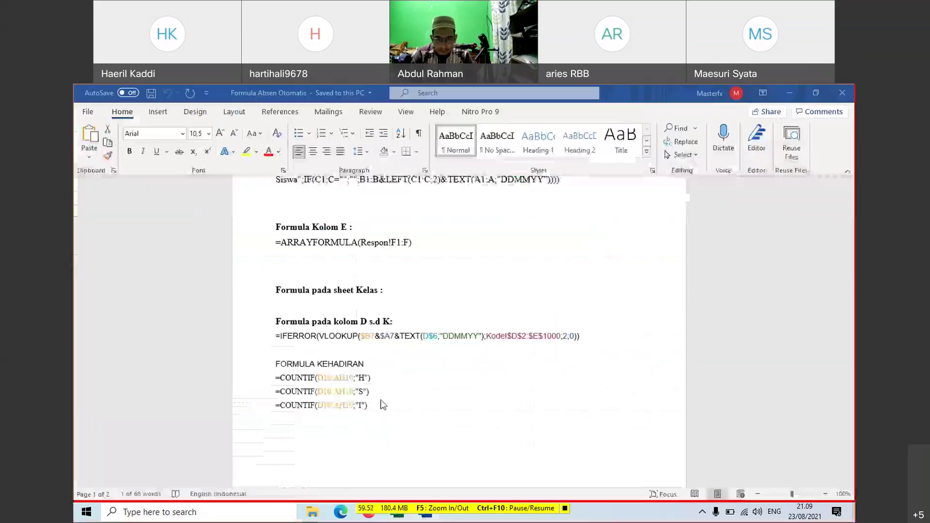
{"action": "left_click", "coordinate": [264, 337]}
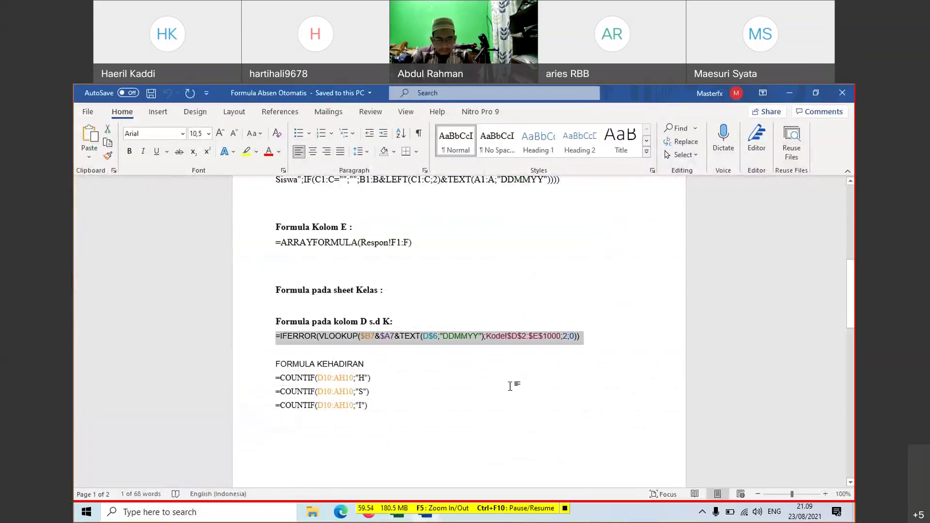
{"action": "left_click", "coordinate": [268, 349]}
{"action": "left_click_drag", "start_coordinate": [275, 337], "coordinate": [603, 337]}
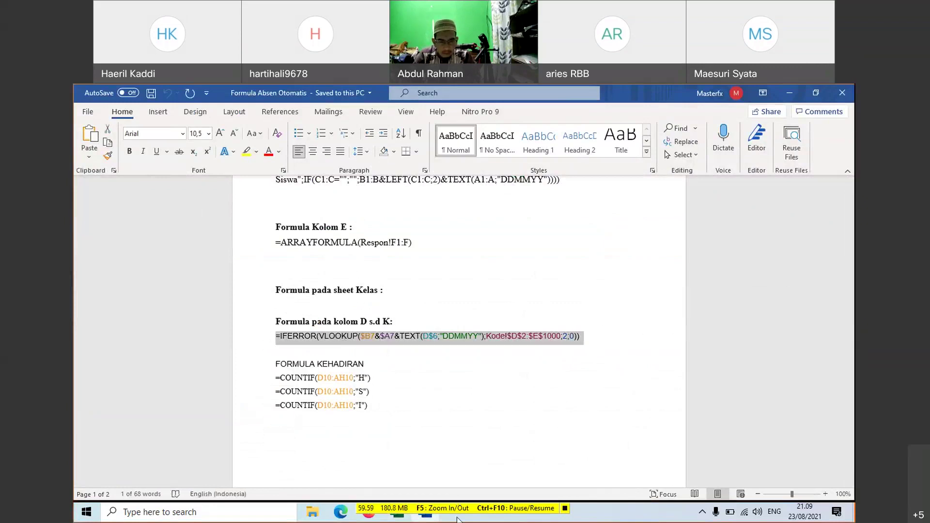
{"action": "left_click", "coordinate": [398, 516]}
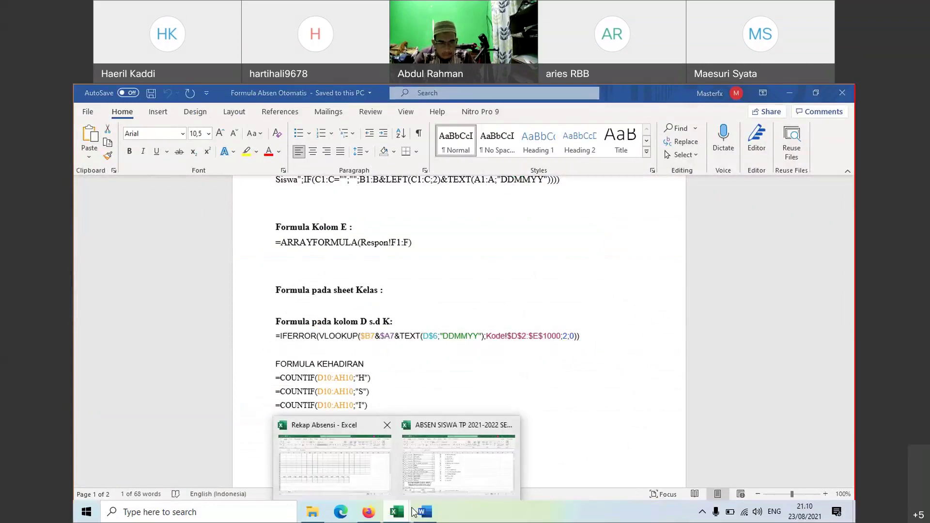
Step: Return to the 10 IPA1 sheet in the browser and try replacing the formula in D7 with the copied Word formula
{"action": "left_click", "coordinate": [368, 512]}
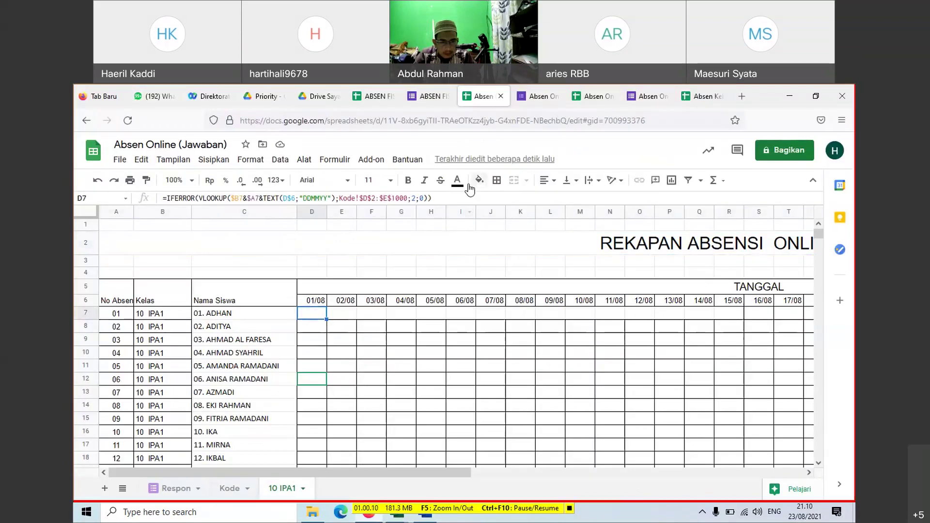
{"action": "left_click_drag", "start_coordinate": [434, 198], "coordinate": [155, 197]}
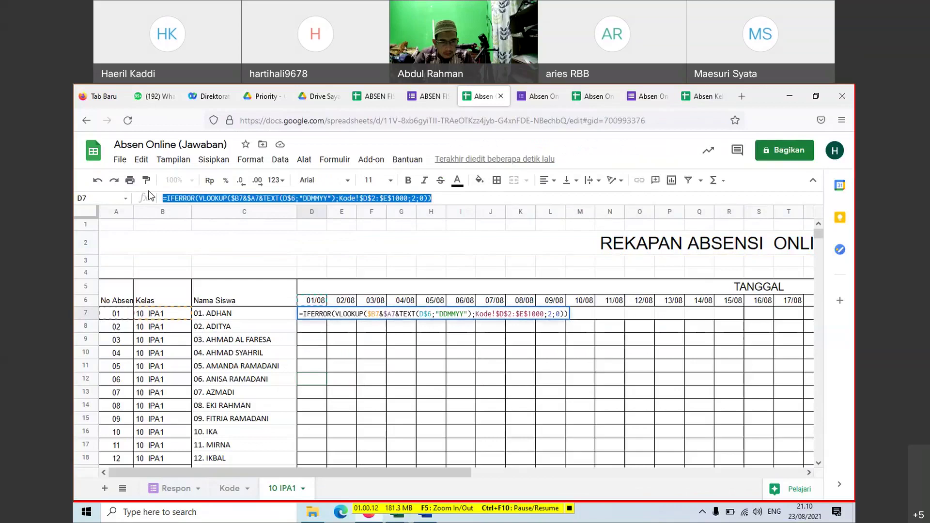
{"action": "key", "text": "ctrl+x"}
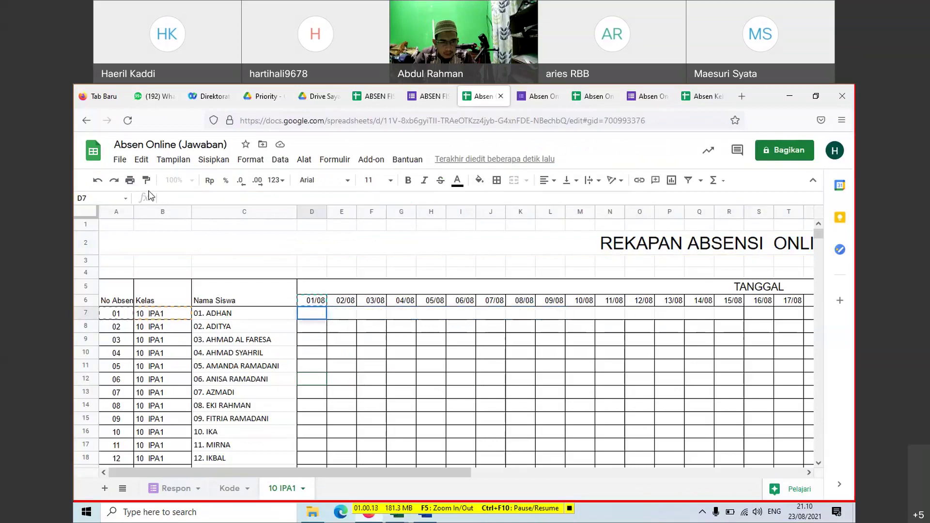
{"action": "key", "text": "ctrl+v"}
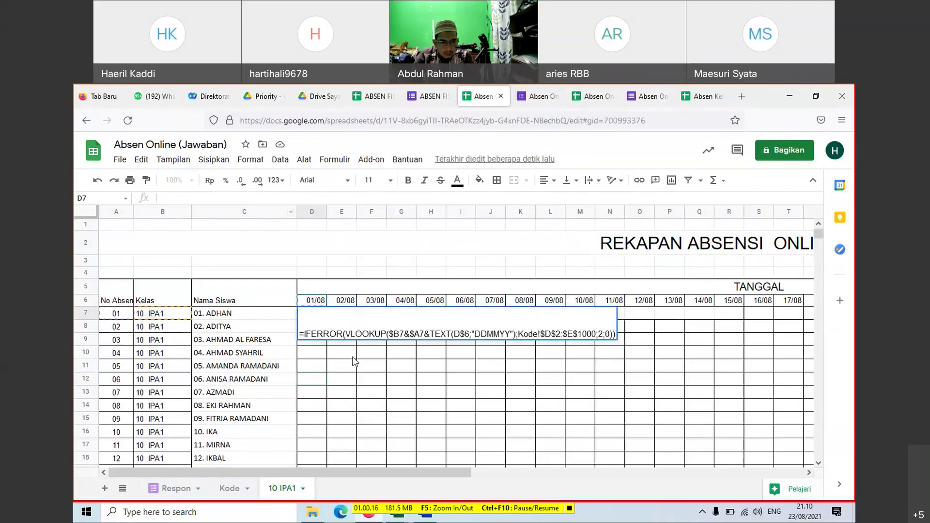
{"action": "left_click_drag", "start_coordinate": [430, 394], "coordinate": [431, 386]}
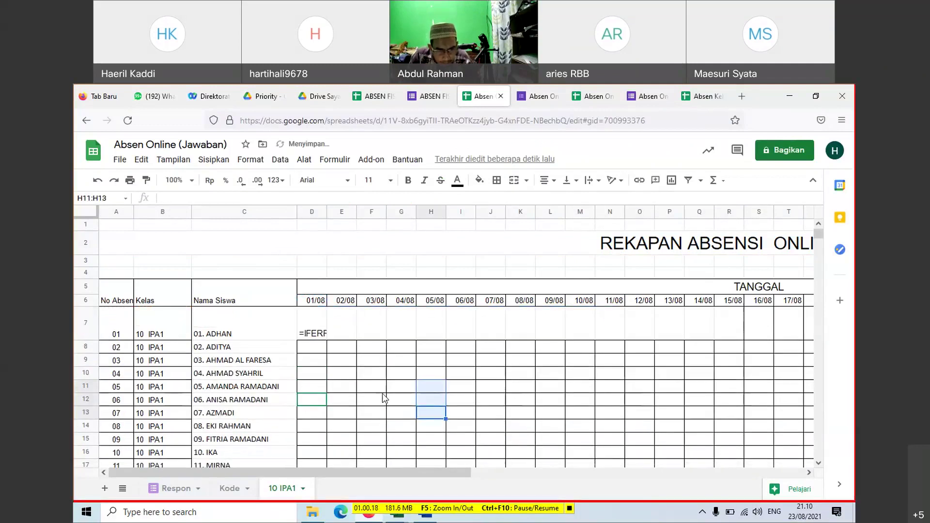
Step: Undo the formula replacement in cell D7
{"action": "key", "text": "ctrl+z"}
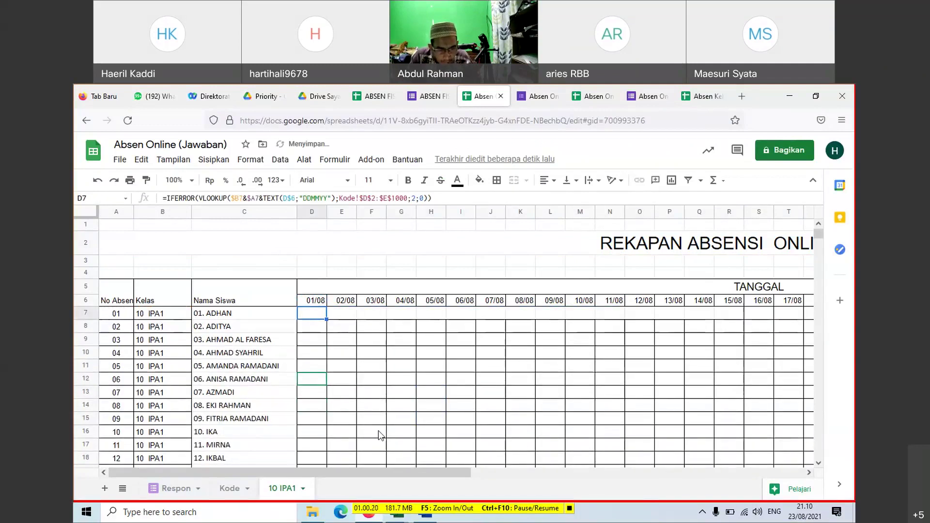
{"action": "left_click", "coordinate": [343, 405]}
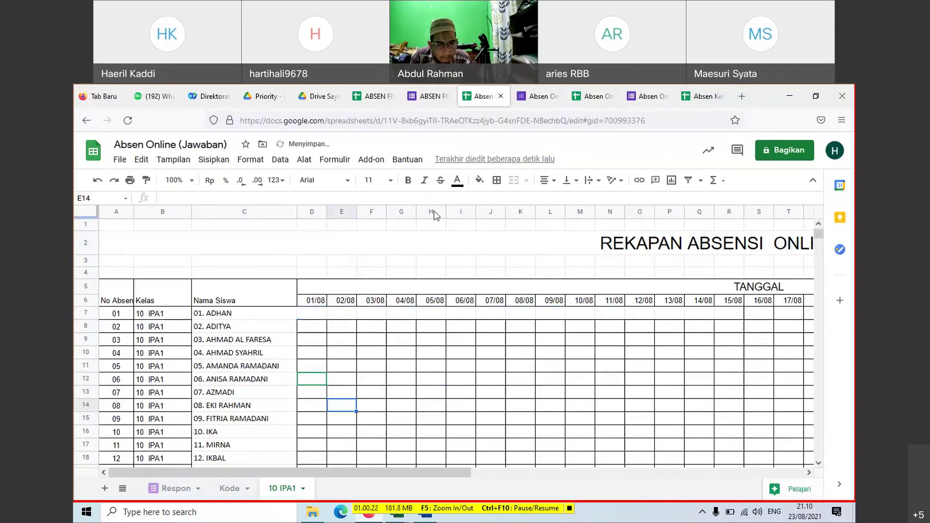
{"action": "key", "text": "ctrl+z"}
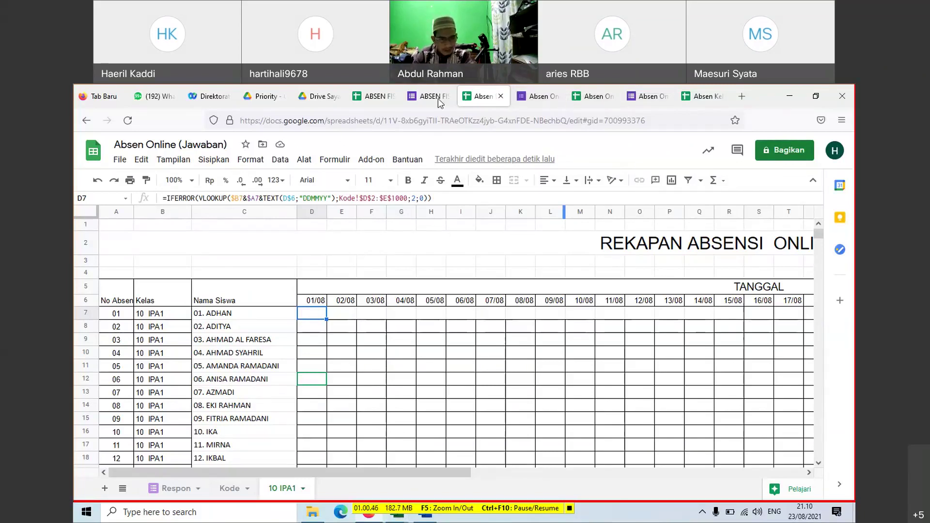
{"action": "left_click", "coordinate": [383, 253]}
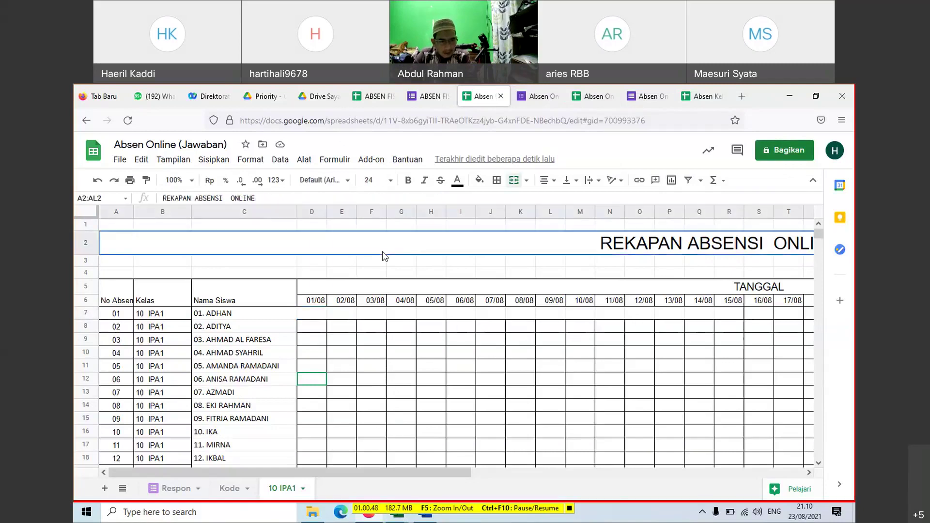
{"action": "left_click", "coordinate": [379, 362]}
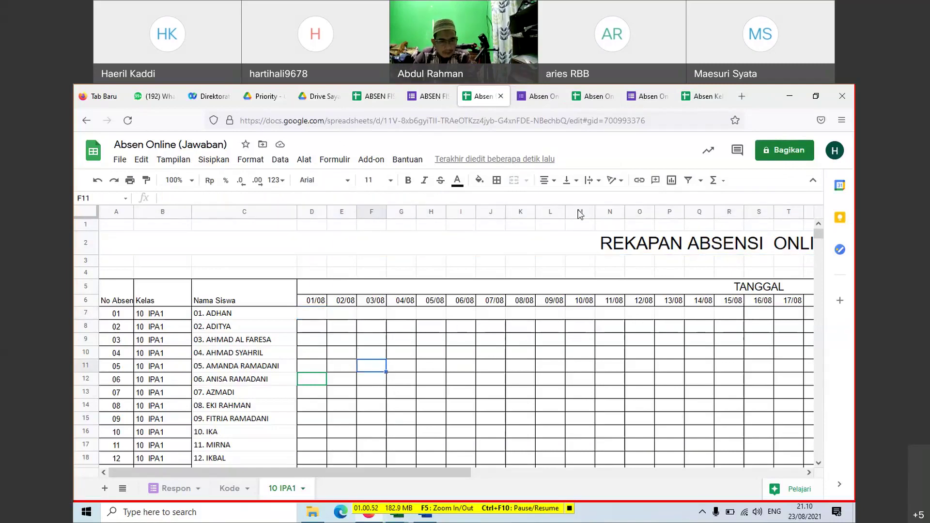
Step: Switch to the Absen Kelas (Jawaban) spreadsheet and copy the IFERROR VLOOKUP formula from cell D10 of the 10 MIPA 3 sheet
{"action": "left_click", "coordinate": [589, 262]}
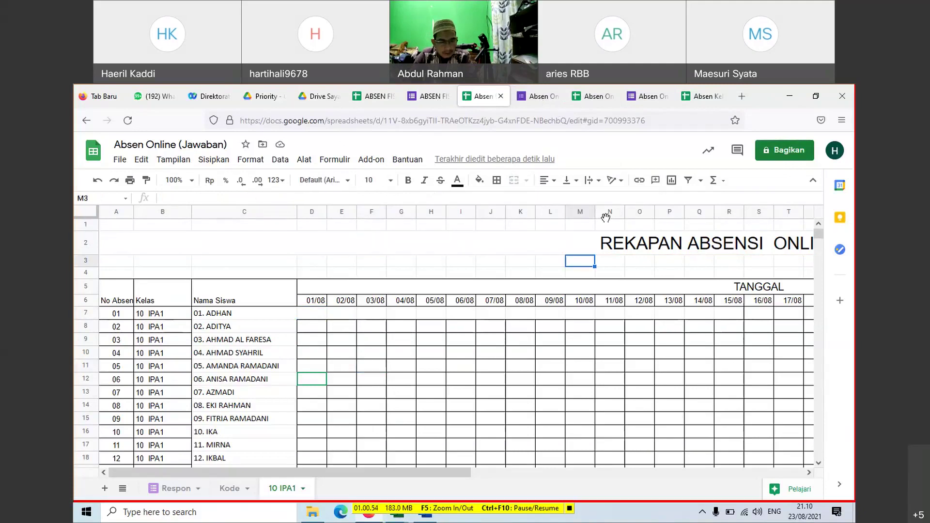
{"action": "left_click", "coordinate": [723, 97]}
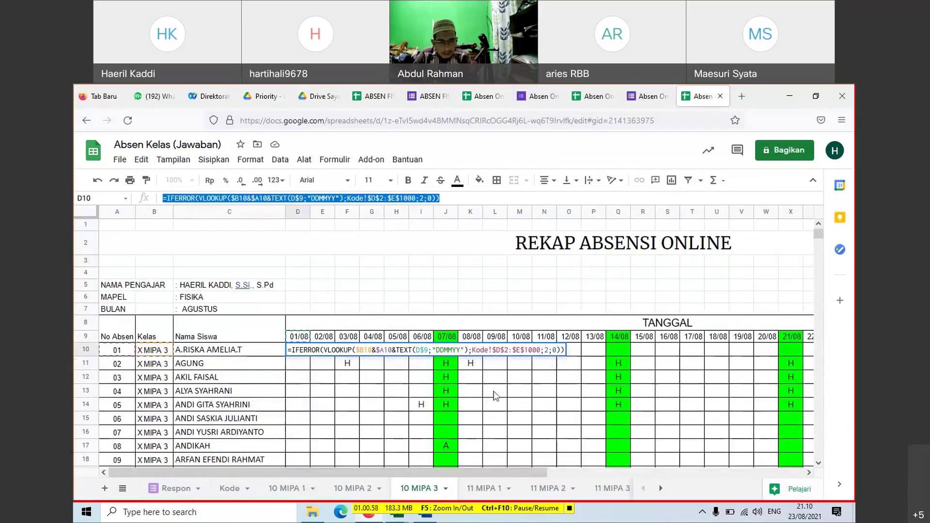
{"action": "key", "text": "Return"}
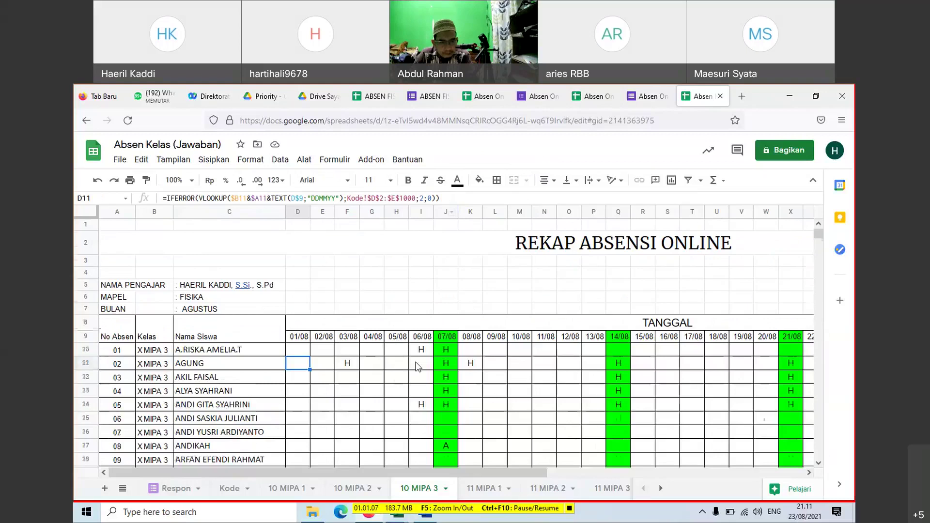
{"action": "scroll", "coordinate": [422, 369], "scroll_direction": "down", "scroll_amount": 4}
{"action": "scroll", "coordinate": [419, 369], "scroll_direction": "up", "scroll_amount": 2}
{"action": "scroll", "coordinate": [419, 370], "scroll_direction": "up", "scroll_amount": 2}
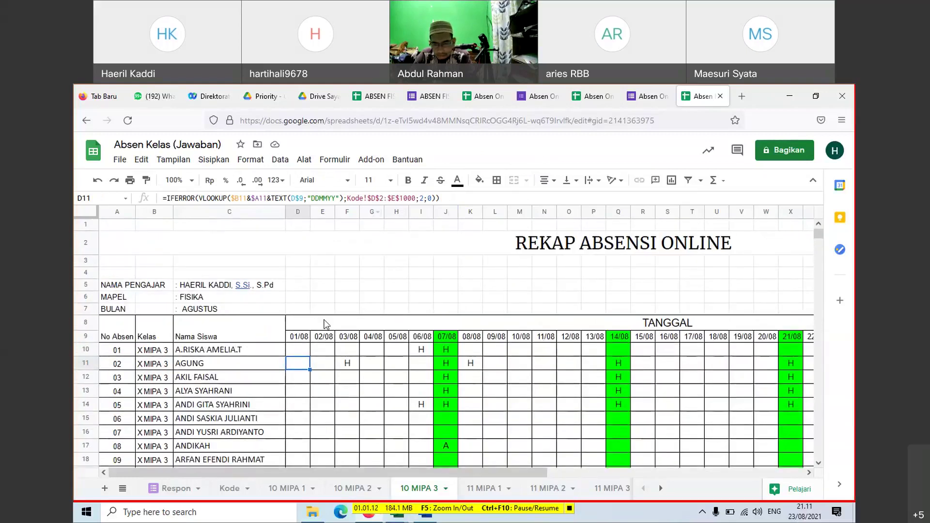
{"action": "left_click", "coordinate": [306, 352]}
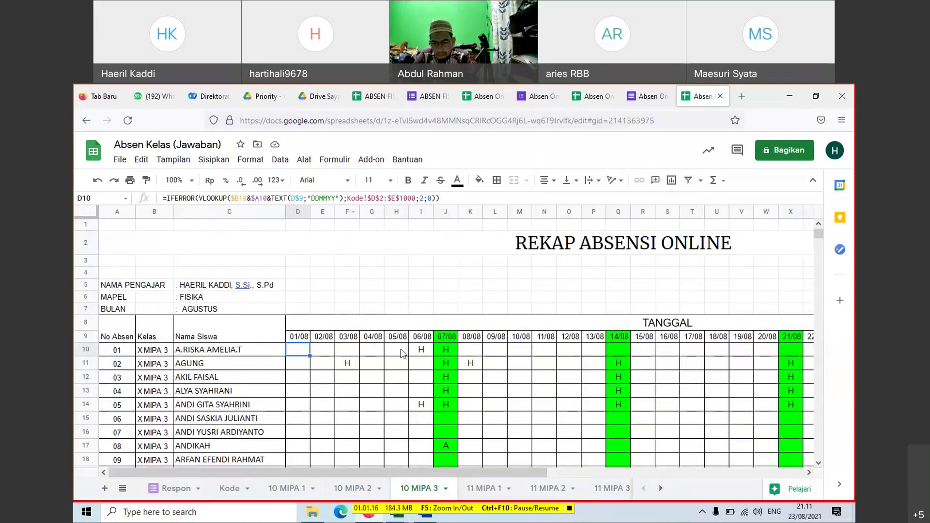
{"action": "scroll", "coordinate": [406, 341], "scroll_direction": "down", "scroll_amount": 2}
{"action": "scroll", "coordinate": [406, 342], "scroll_direction": "down", "scroll_amount": 5}
{"action": "scroll", "coordinate": [383, 349], "scroll_direction": "up", "scroll_amount": 7}
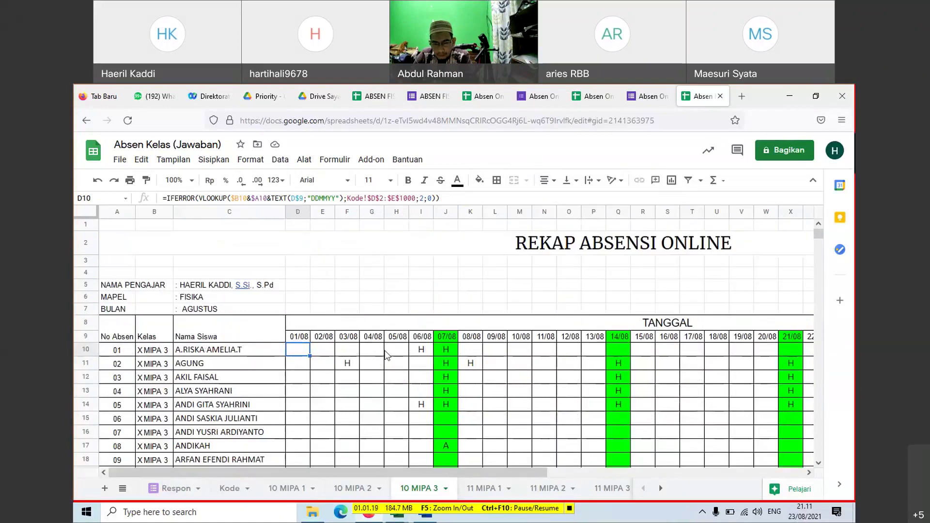
{"action": "key", "text": "Down"}
{"action": "left_click", "coordinate": [303, 351]}
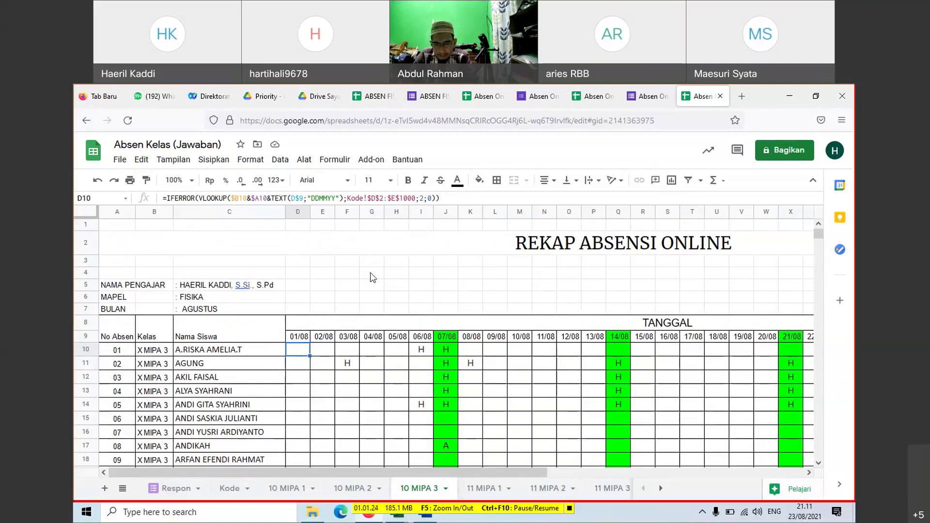
{"action": "left_click_drag", "start_coordinate": [446, 198], "coordinate": [164, 198]}
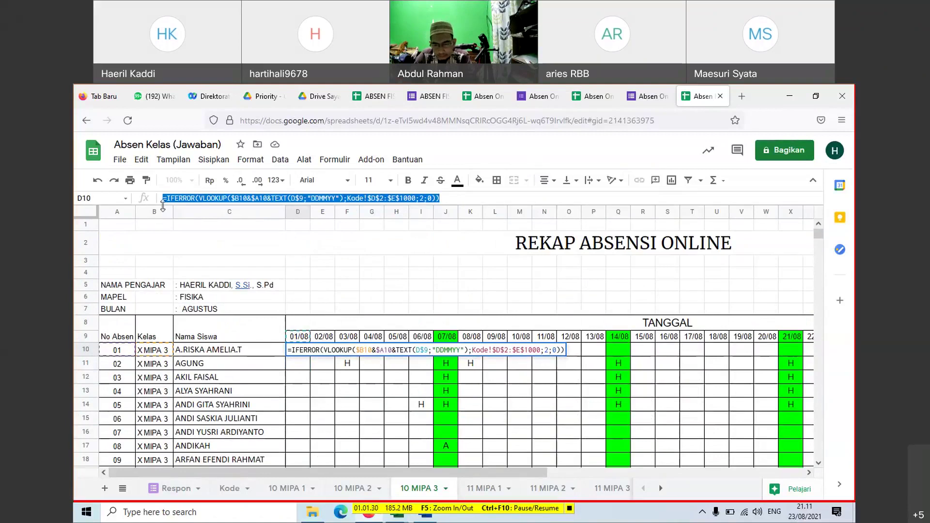
Step: Look through the student list on Sheet3 of the ABSEN FISIKA (Jawaban) spreadsheet
{"action": "left_click", "coordinate": [373, 96]}
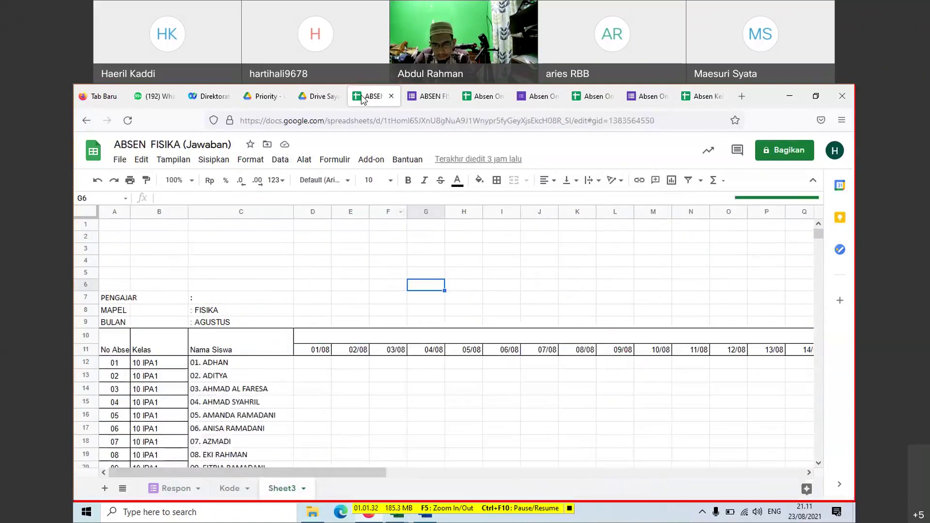
{"action": "scroll", "coordinate": [361, 349], "scroll_direction": "down", "scroll_amount": 10}
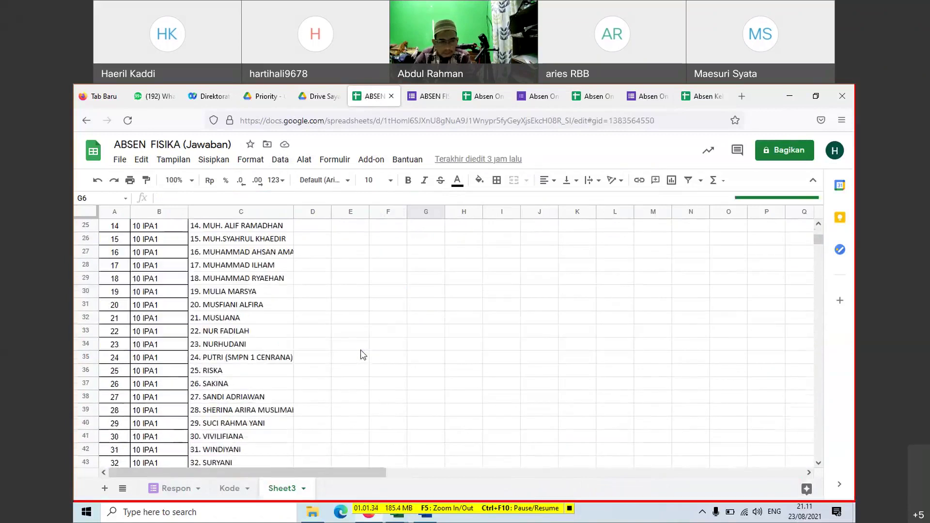
{"action": "scroll", "coordinate": [364, 356], "scroll_direction": "up", "scroll_amount": 3}
{"action": "scroll", "coordinate": [364, 356], "scroll_direction": "up", "scroll_amount": 8}
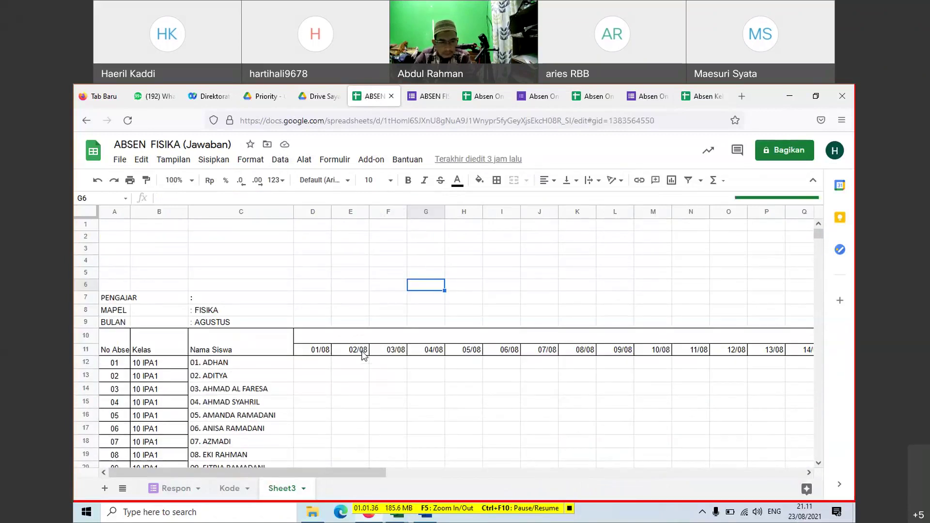
{"action": "scroll", "coordinate": [364, 352], "scroll_direction": "down", "scroll_amount": 8}
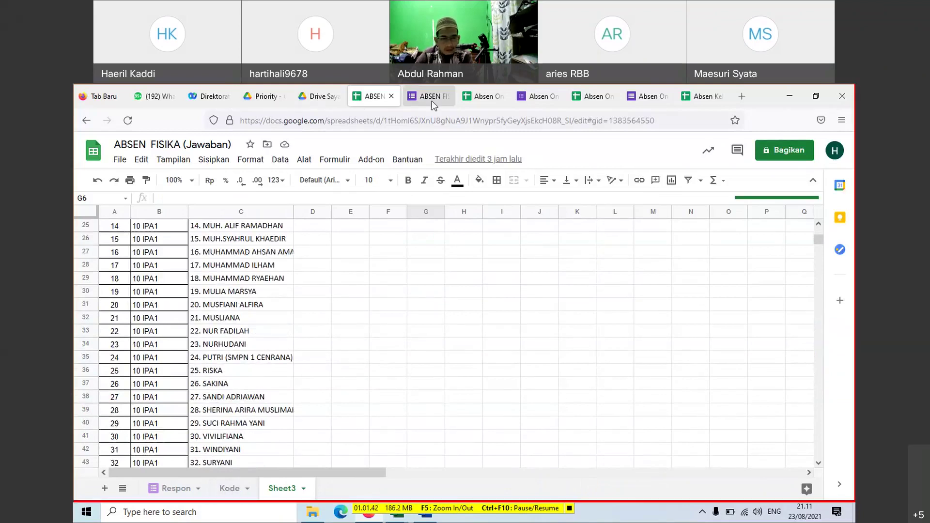
Step: Return to the Absen Online (Jawaban) spreadsheet and paste the copied formula into cell D7 of the 10 IPA1 sheet
{"action": "left_click", "coordinate": [483, 97]}
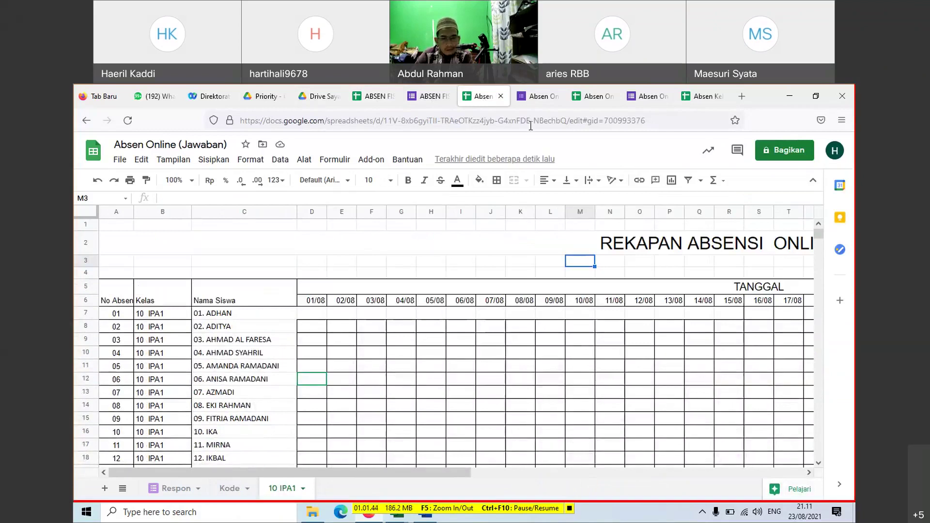
{"action": "left_click", "coordinate": [318, 317]}
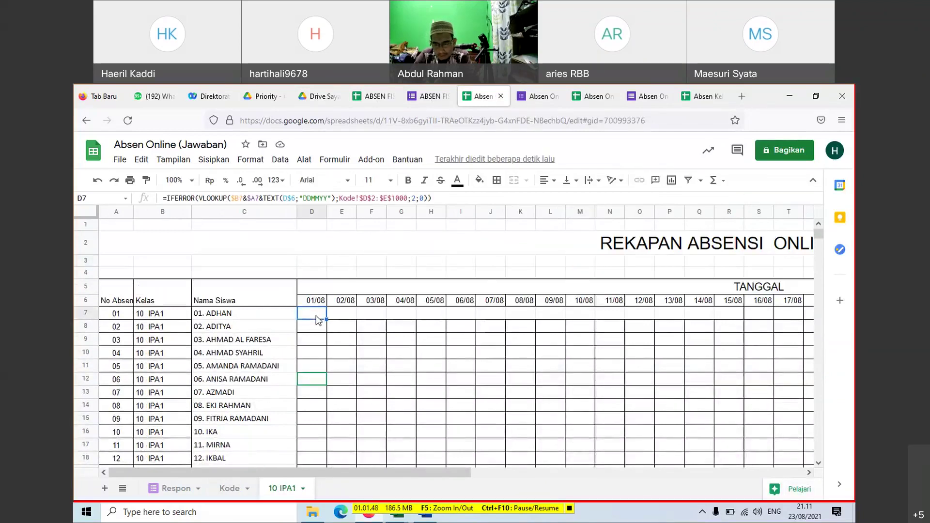
{"action": "key", "text": "ctrl+v"}
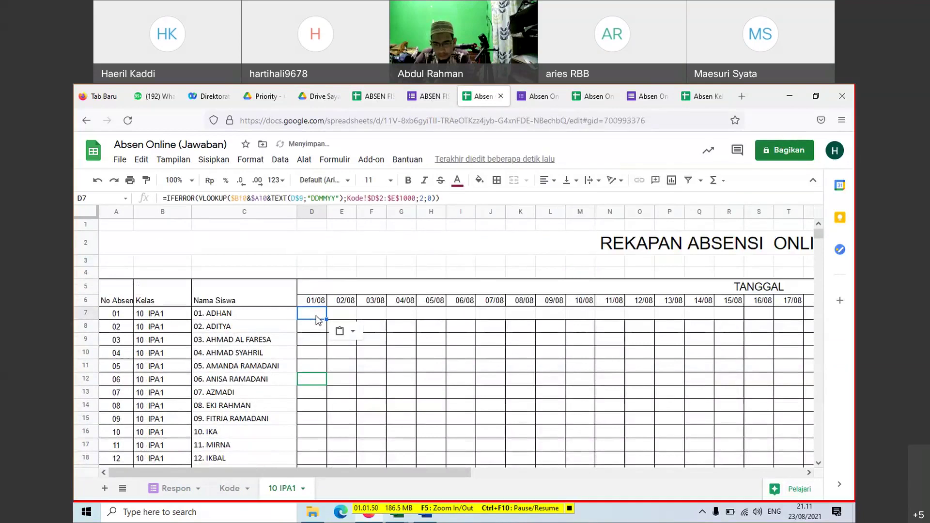
Step: Change the row references in the D7 formula to $B7, $A7 and D$6
{"action": "double_click", "coordinate": [316, 316]}
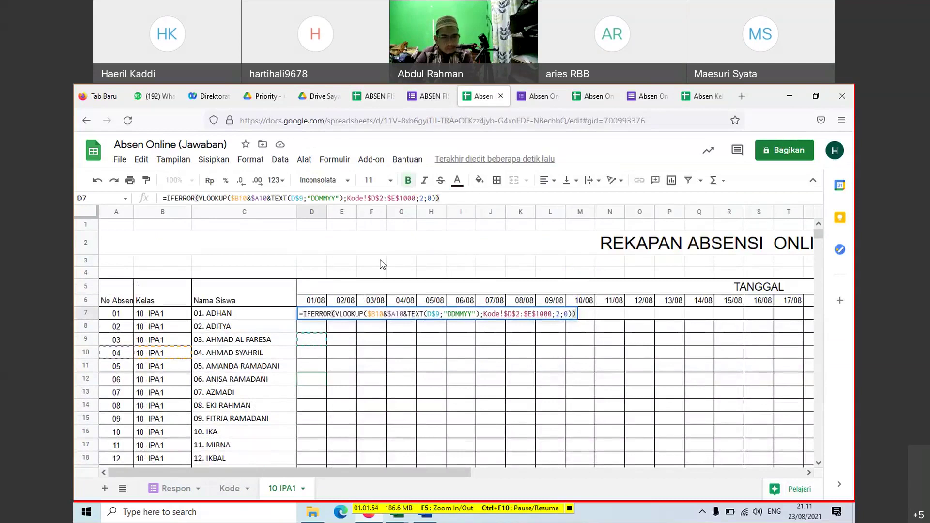
{"action": "left_click", "coordinate": [243, 198]}
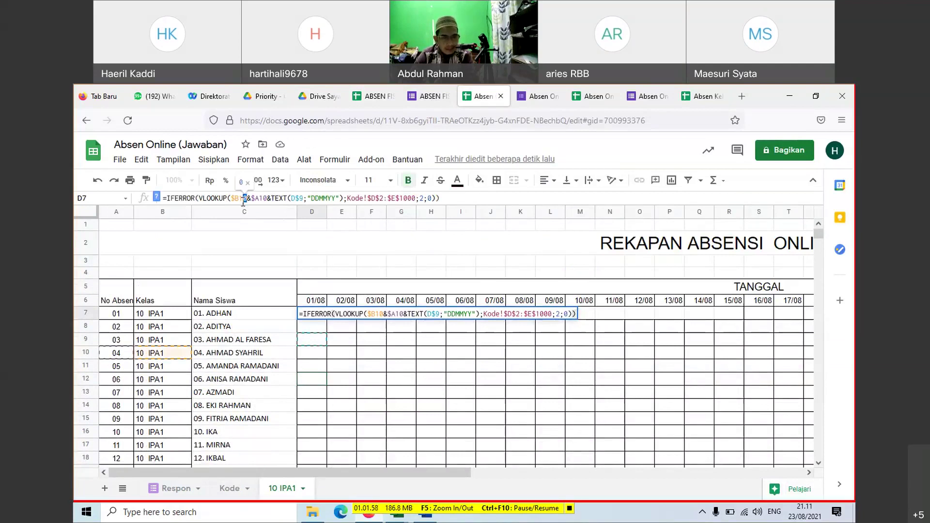
{"action": "key", "text": "BackSpace"}
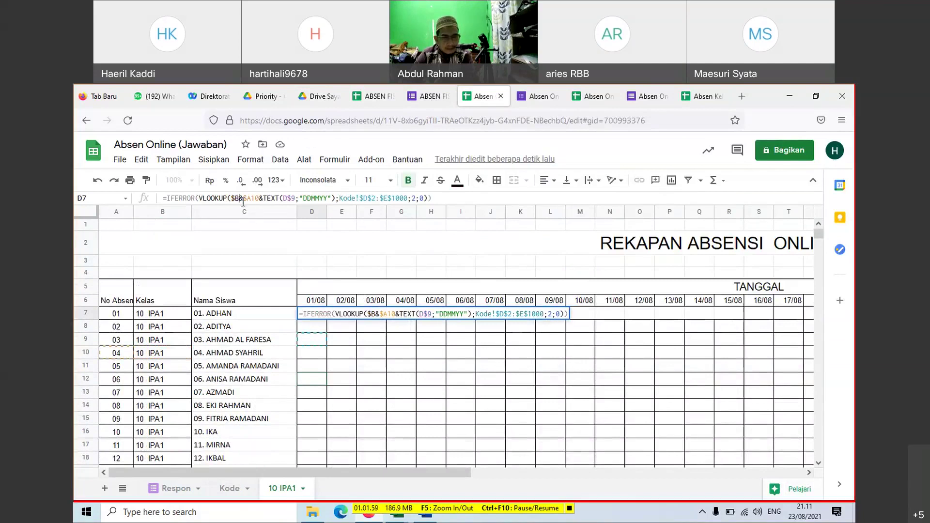
{"action": "type", "text": "7"}
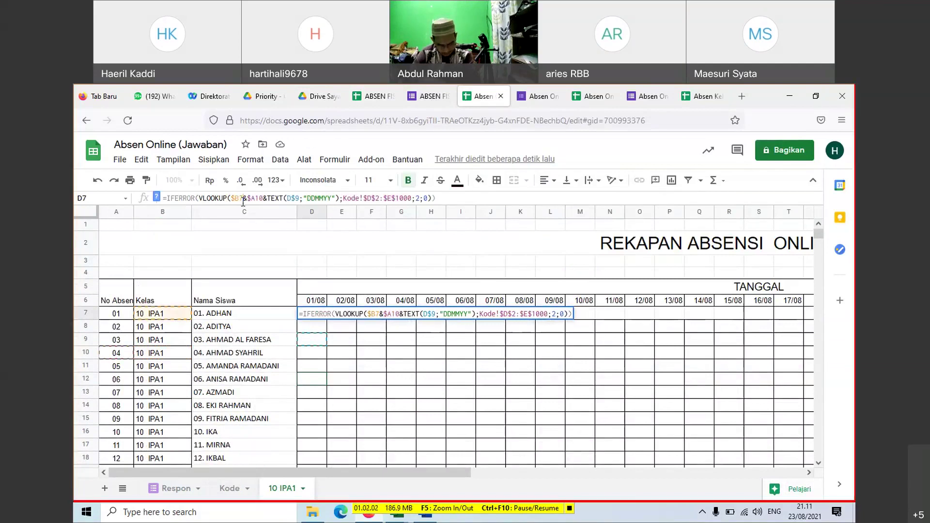
{"action": "left_click", "coordinate": [264, 199]}
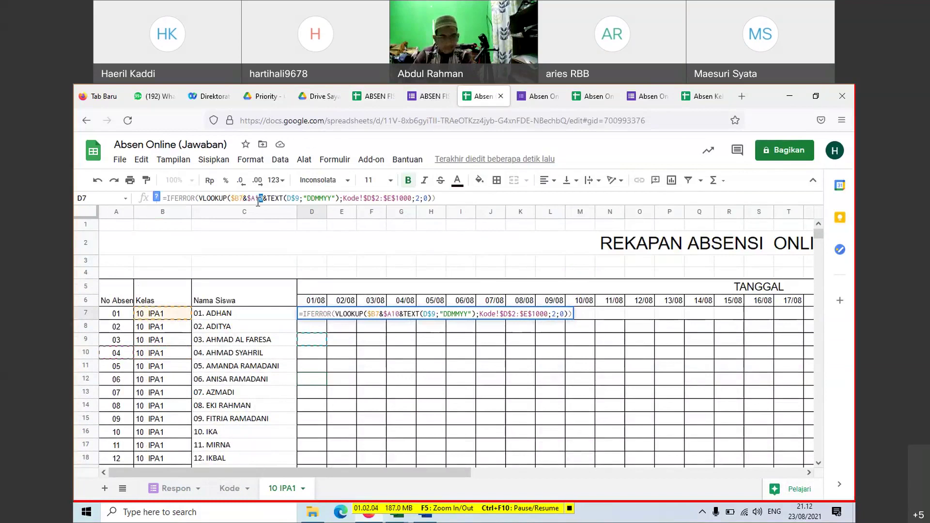
{"action": "key", "text": "BackSpace"}
{"action": "key", "text": "BackSpace"}
{"action": "type", "text": "7"}
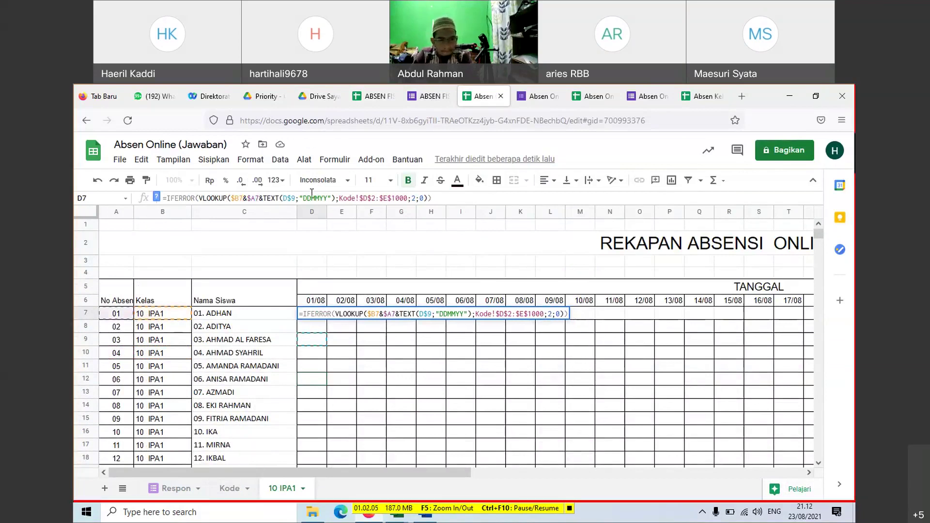
{"action": "left_click", "coordinate": [292, 202]}
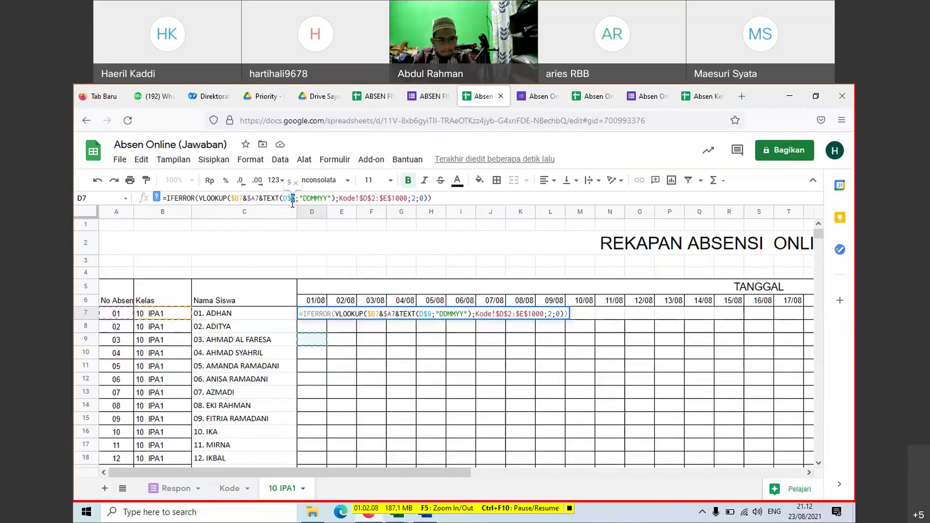
{"action": "type", "text": "6"}
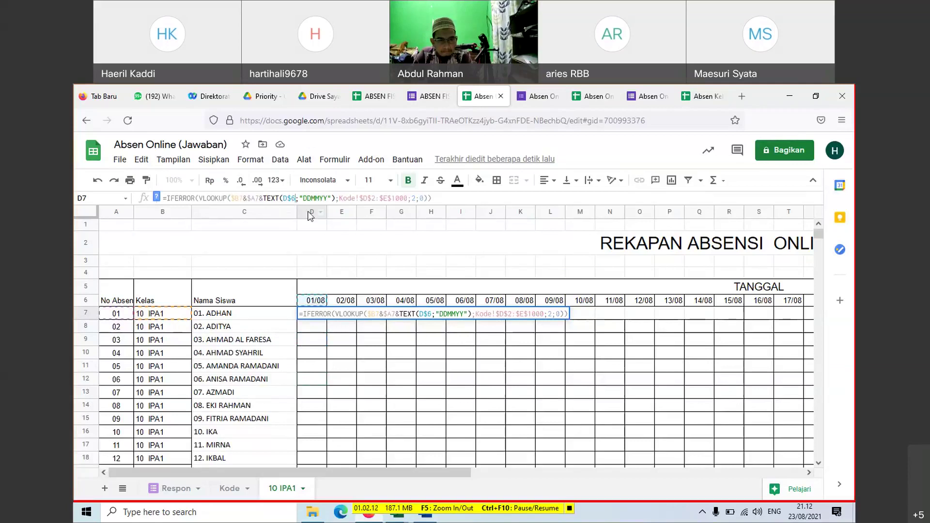
{"action": "key", "text": "Return"}
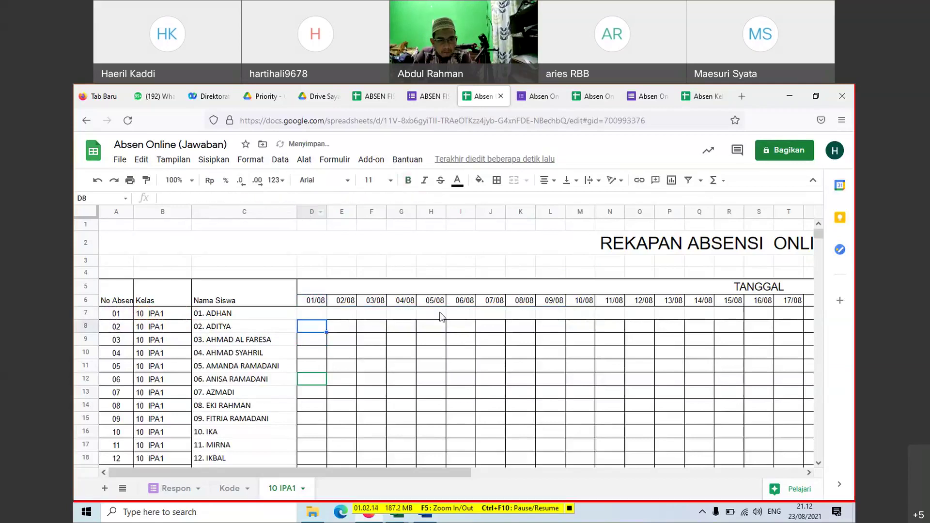
Step: Fill the D7 formula across row 7 to AH7, the 31/08 column
{"action": "left_click", "coordinate": [408, 338]}
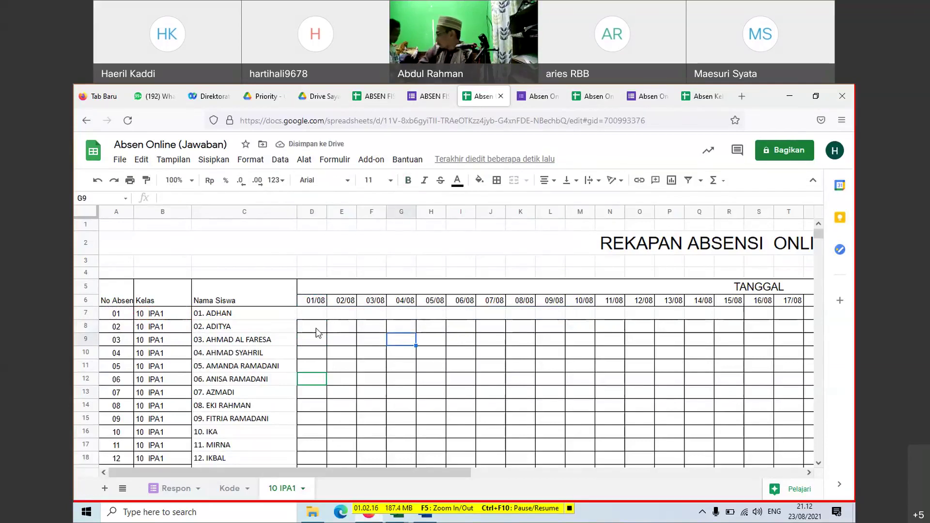
{"action": "left_click", "coordinate": [311, 318]}
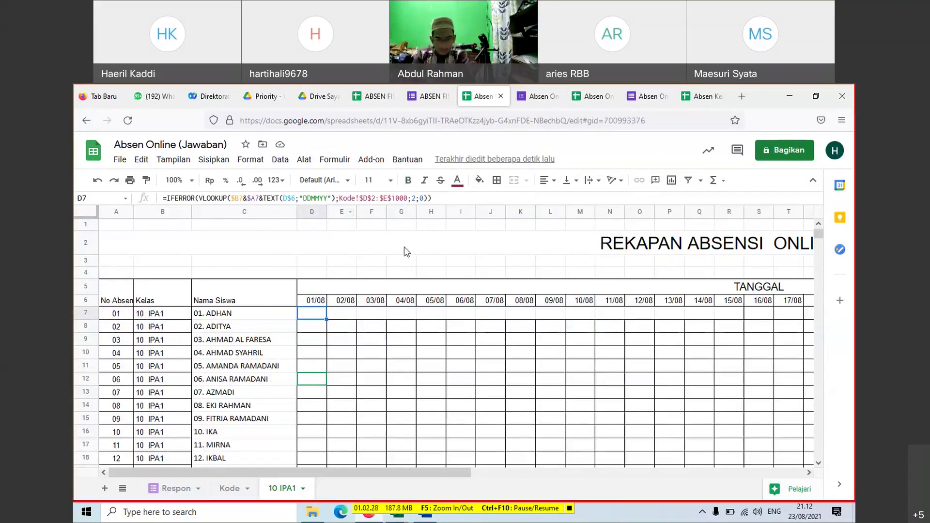
{"action": "scroll", "coordinate": [411, 262], "scroll_direction": "down", "scroll_amount": 2}
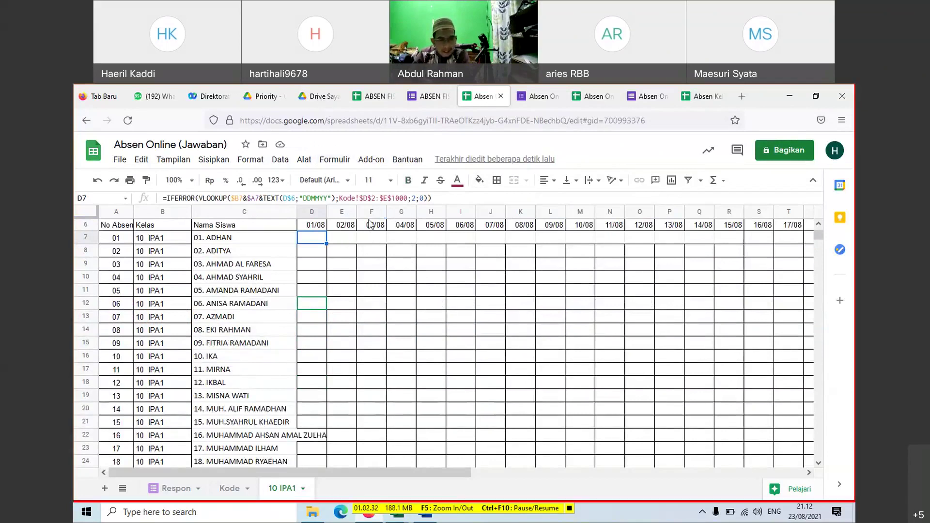
{"action": "scroll", "coordinate": [364, 325], "scroll_direction": "up", "scroll_amount": 2}
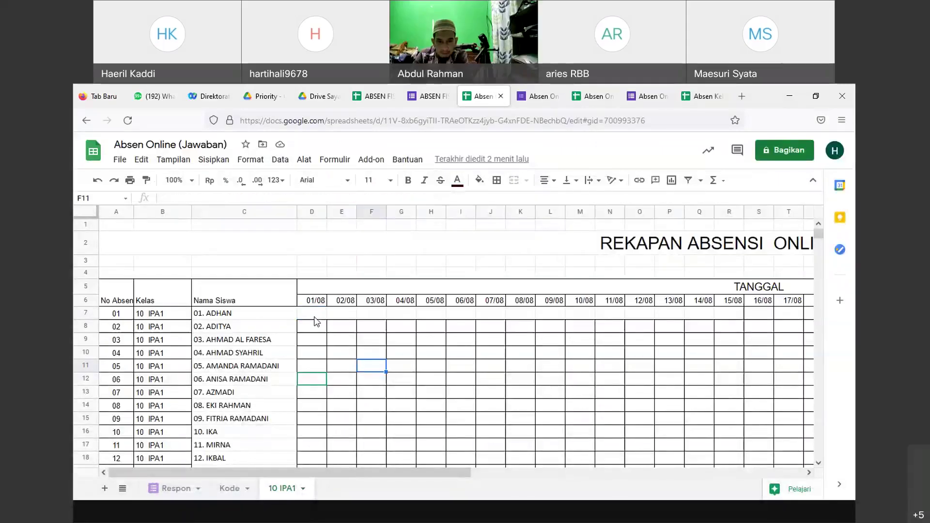
{"action": "left_click", "coordinate": [315, 316]}
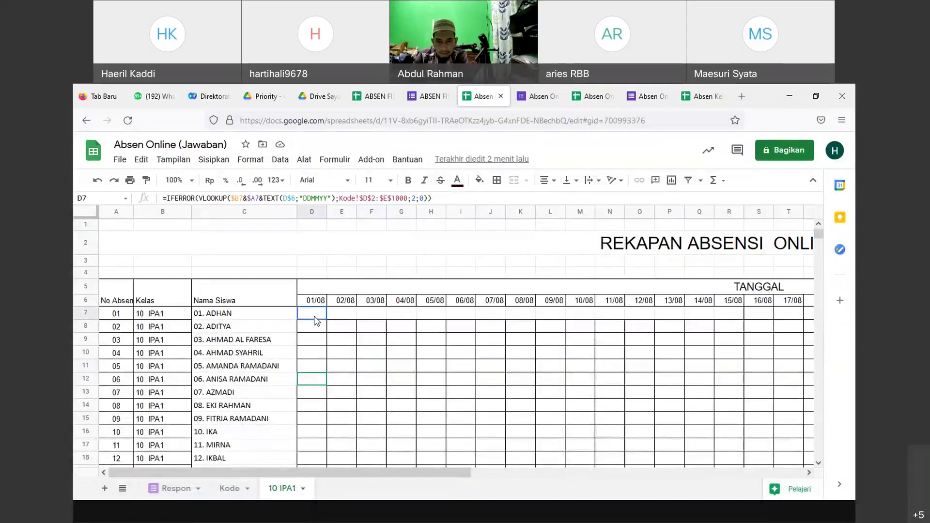
{"action": "left_click_drag", "start_coordinate": [326, 317], "coordinate": [690, 322]}
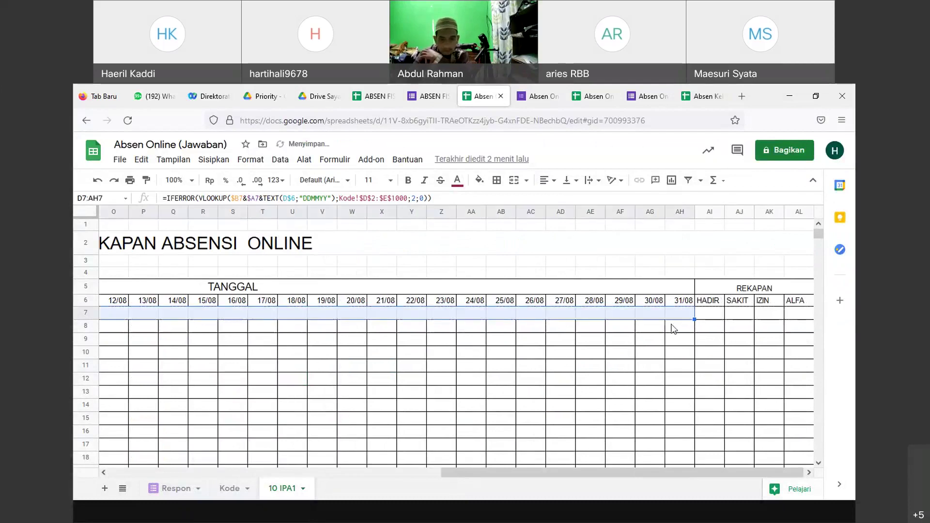
{"action": "left_click", "coordinate": [549, 358]}
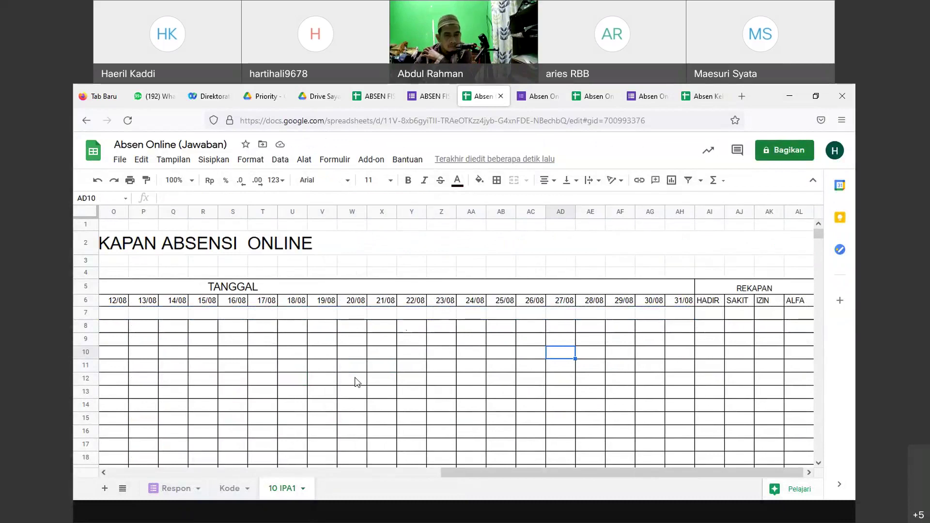
Step: Review the D7 formula and examine the student codes and attendance on the Kode sheet it refers to
{"action": "left_click_drag", "start_coordinate": [647, 473], "coordinate": [248, 473]}
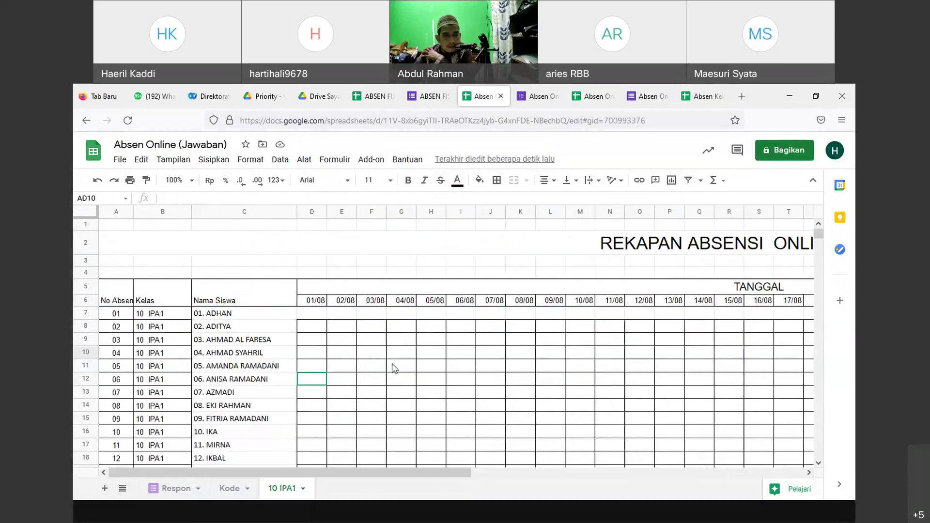
{"action": "left_click", "coordinate": [310, 314]}
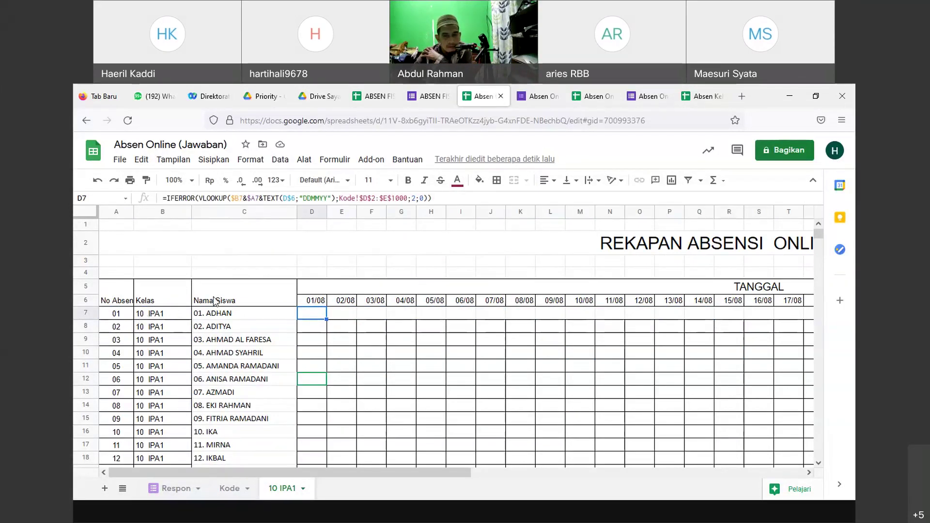
{"action": "left_click", "coordinate": [239, 489]}
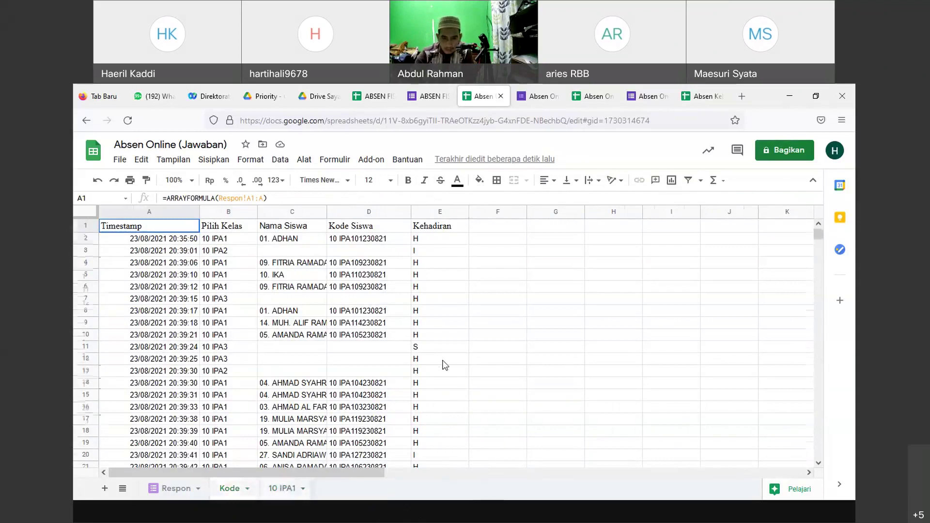
{"action": "scroll", "coordinate": [424, 347], "scroll_direction": "up", "scroll_amount": 3}
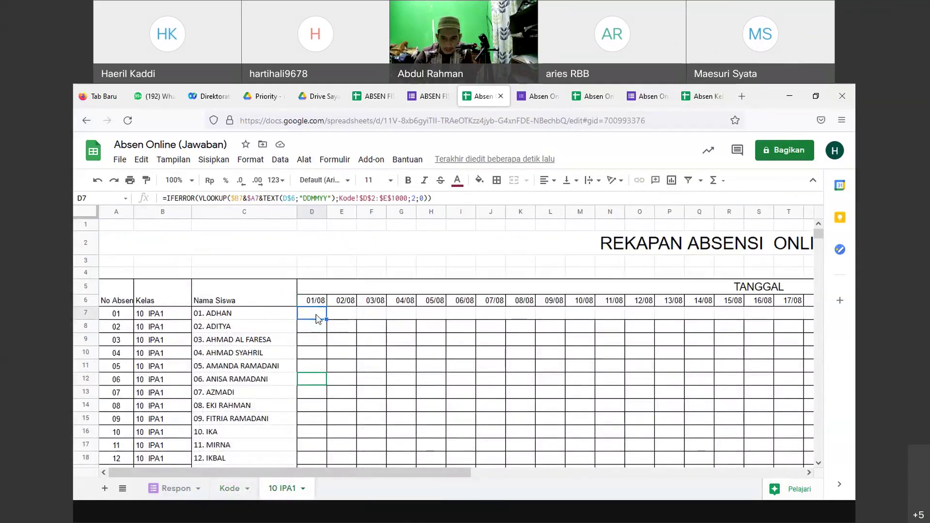
Step: Start a new VLOOKUP formula in D7 of the 10 IPA1 sheet with the class cell B7 as its lookup value
{"action": "type", "text": "=V"}
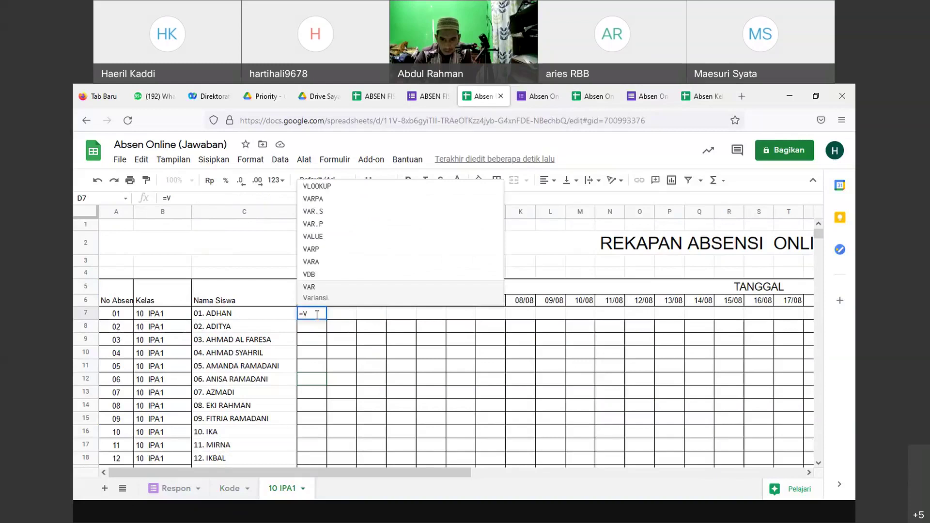
{"action": "type", "text": "L"}
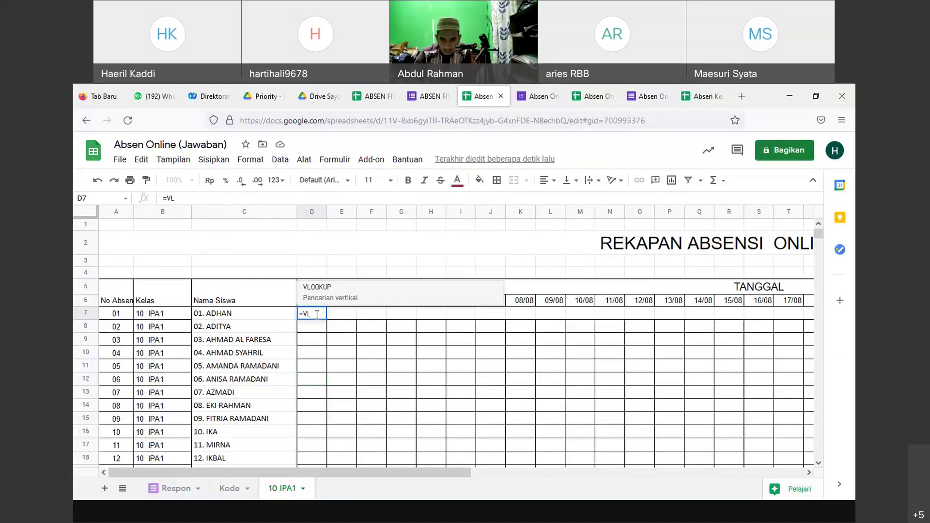
{"action": "type", "text": "OOO"}
{"action": "key", "text": "BackSpace"}
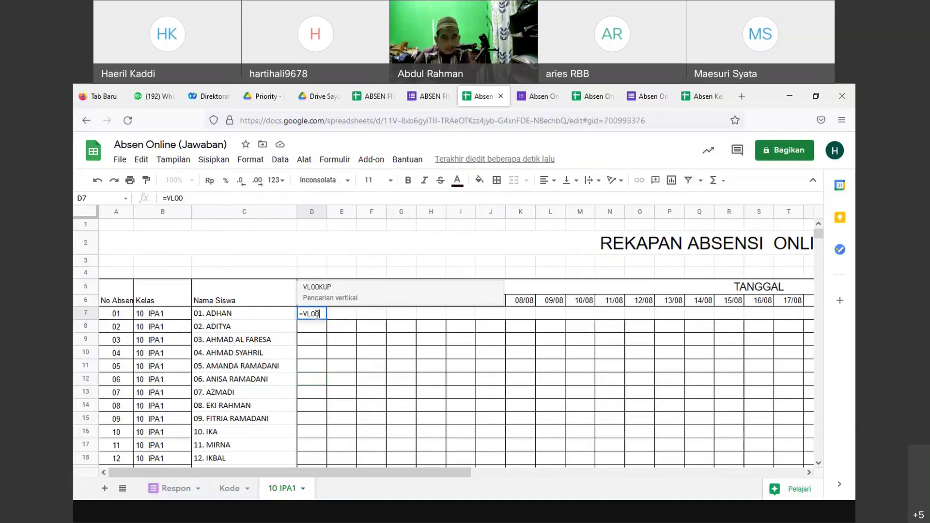
{"action": "type", "text": "KUP"}
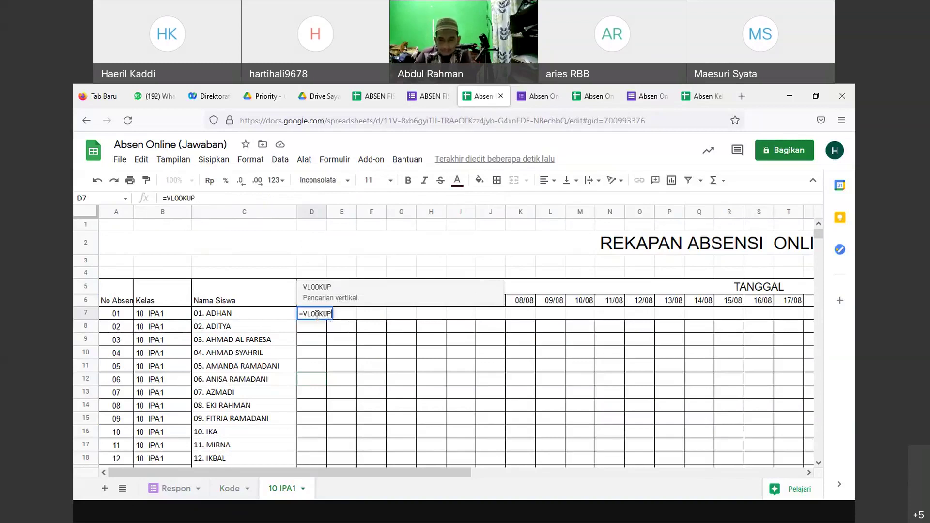
{"action": "type", "text": "("}
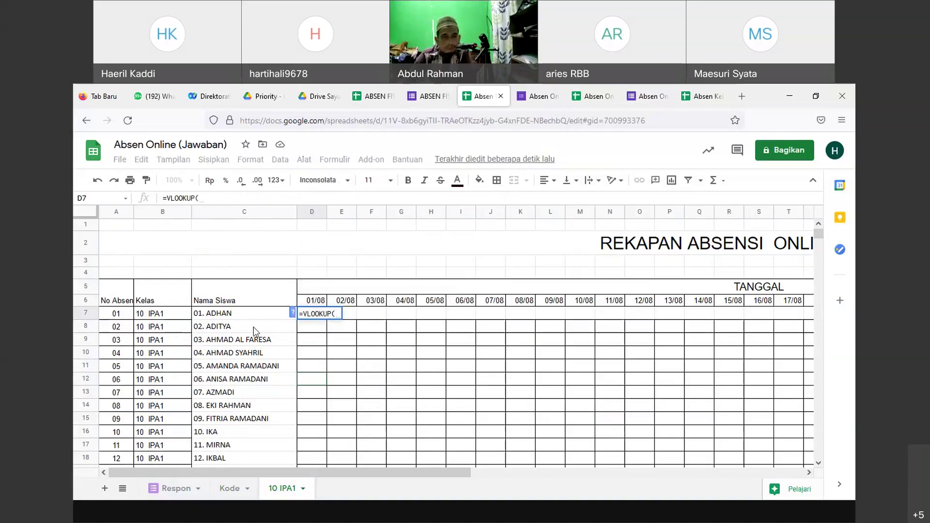
{"action": "left_click", "coordinate": [153, 317]}
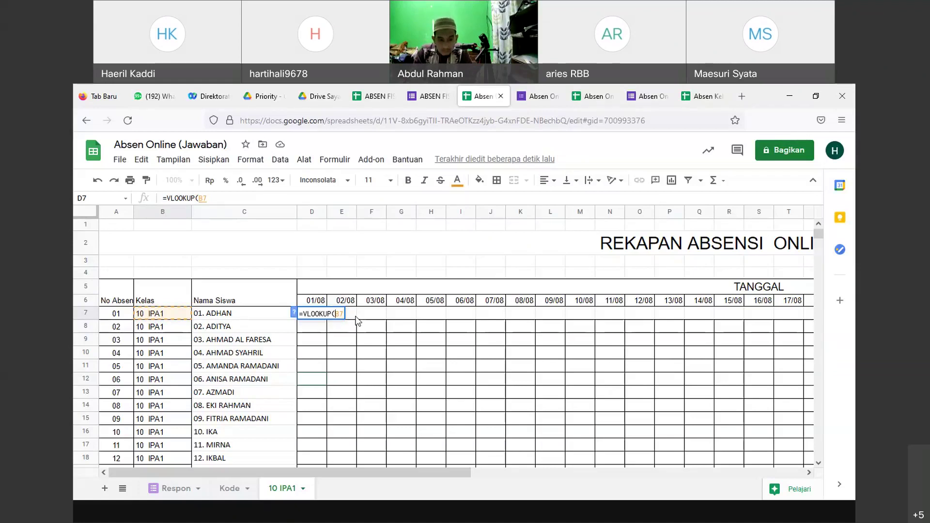
Step: Extend the D7 lookup value with & operators and the attendance number cell A7, giving &B7&A7&
{"action": "type", "text": "&"}
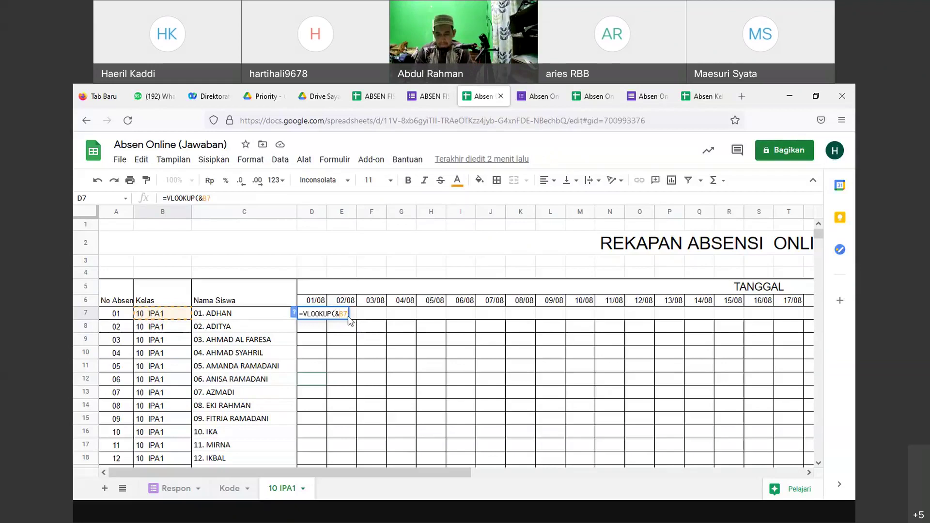
{"action": "type", "text": "&"}
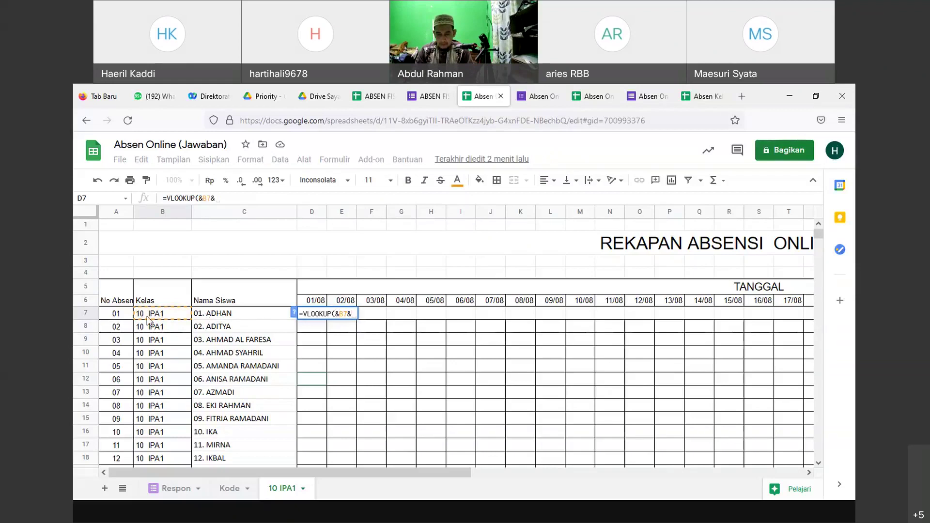
{"action": "left_click", "coordinate": [116, 315]}
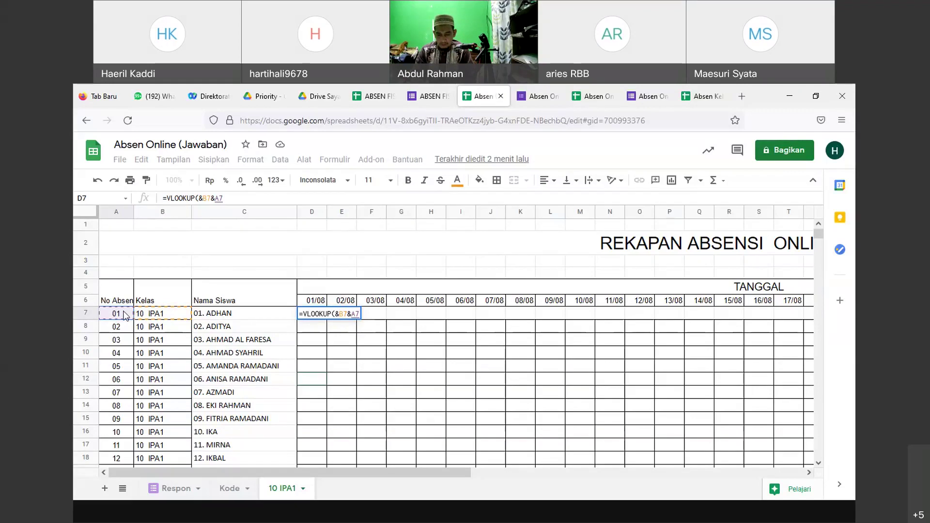
{"action": "type", "text": "&"}
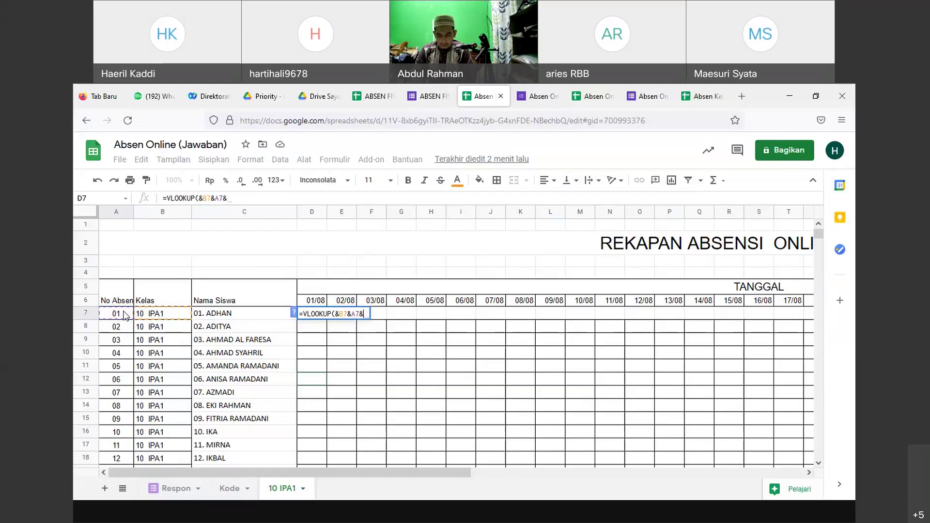
Step: Append a TEXT function to the D7 lookup value, referring to the date header cell D6
{"action": "type", "text": "text"}
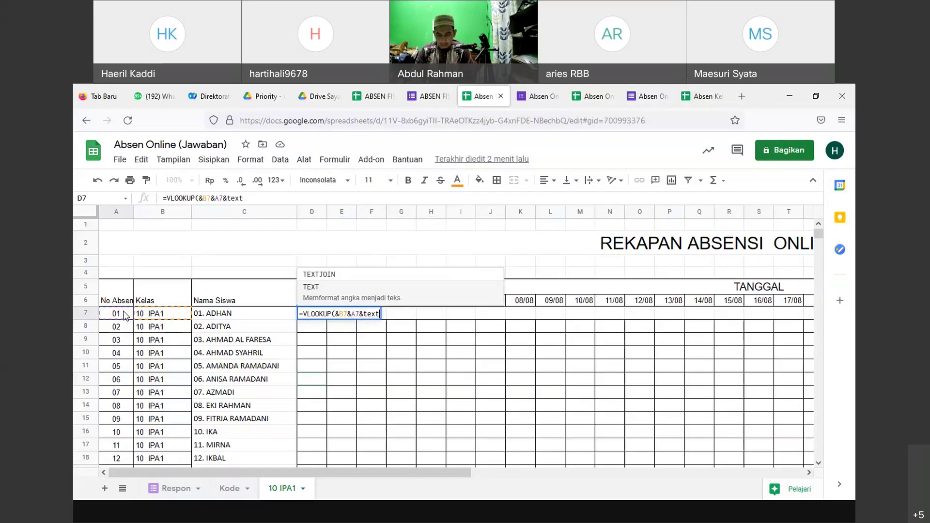
{"action": "key", "text": "BackSpace"}
{"action": "key", "text": "BackSpace"}
{"action": "key", "text": "BackSpace"}
{"action": "key", "text": "BackSpace"}
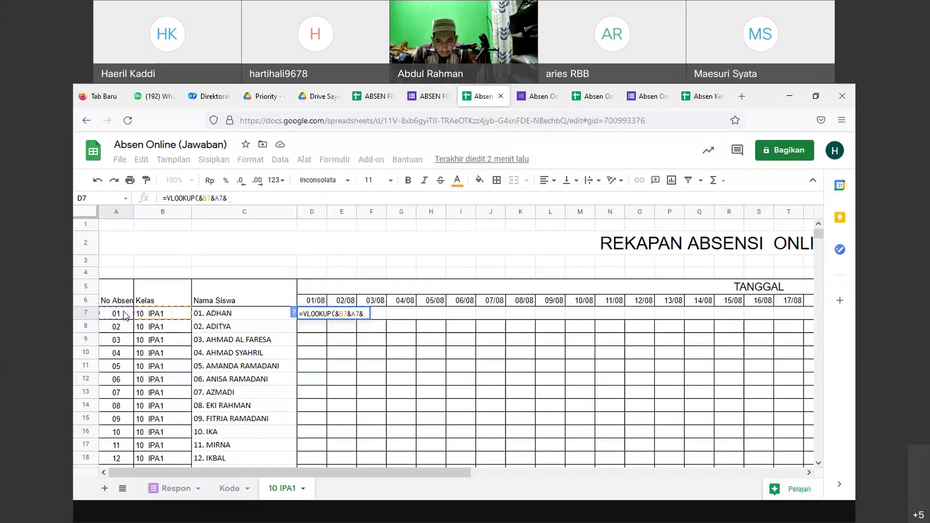
{"action": "type", "text": "T"}
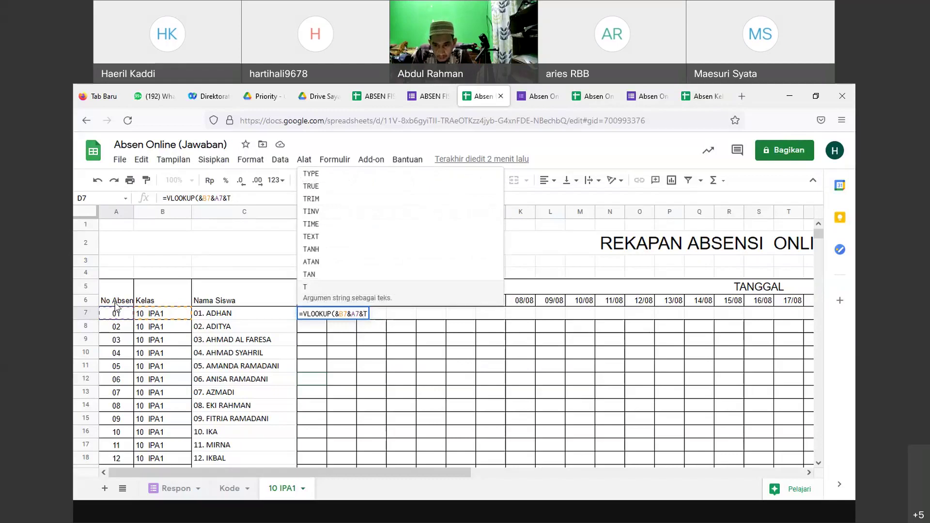
{"action": "left_click", "coordinate": [311, 238]}
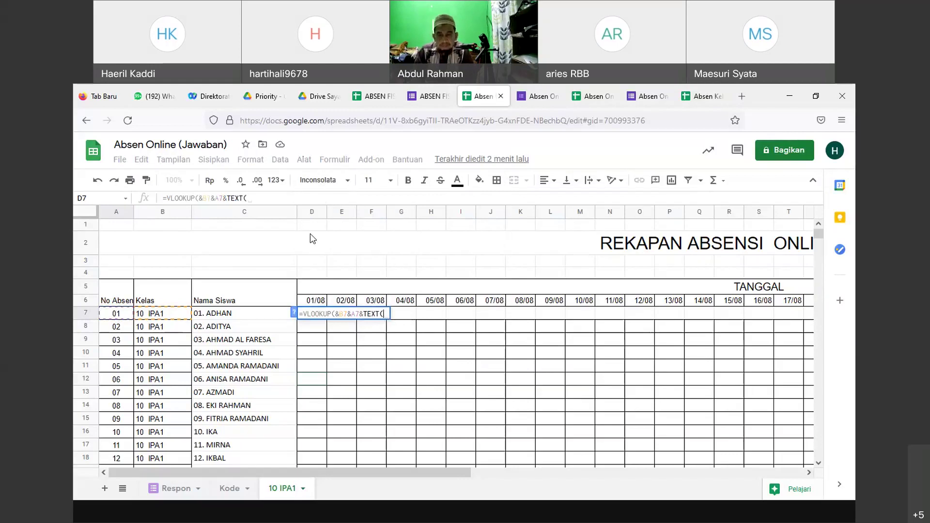
{"action": "left_click", "coordinate": [318, 305]}
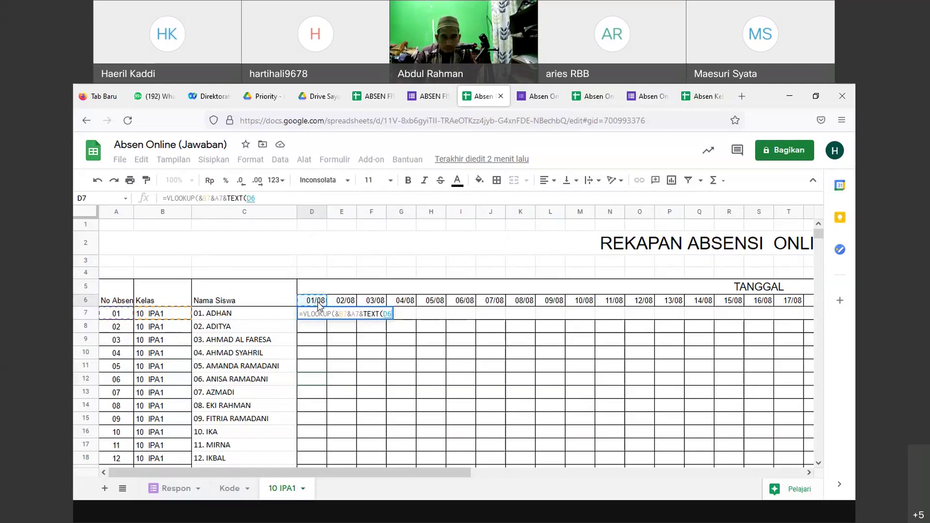
Step: Add "DDMM" as the date format of the TEXT function and commit the D7 formula
{"action": "type", "text": ";mm"}
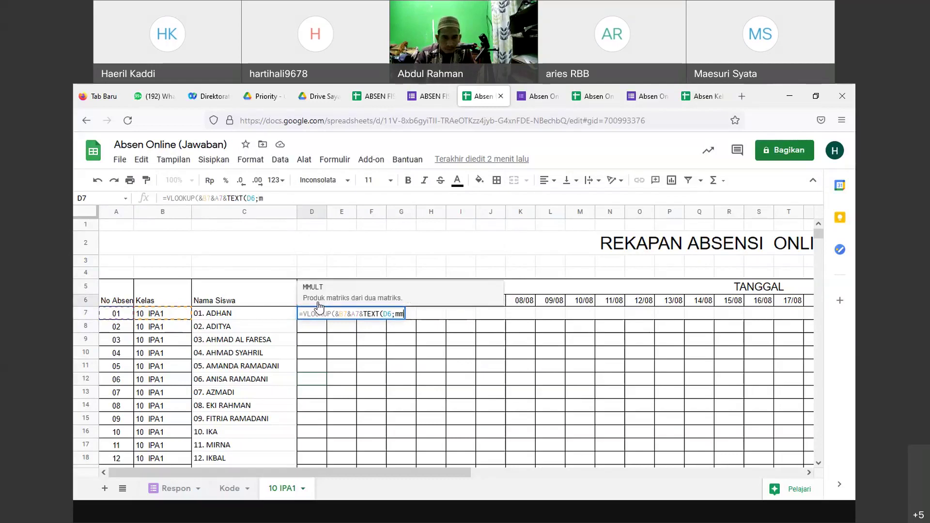
{"action": "key", "text": "BackSpace"}
{"action": "key", "text": "BackSpace"}
{"action": "type", "text": "MM"}
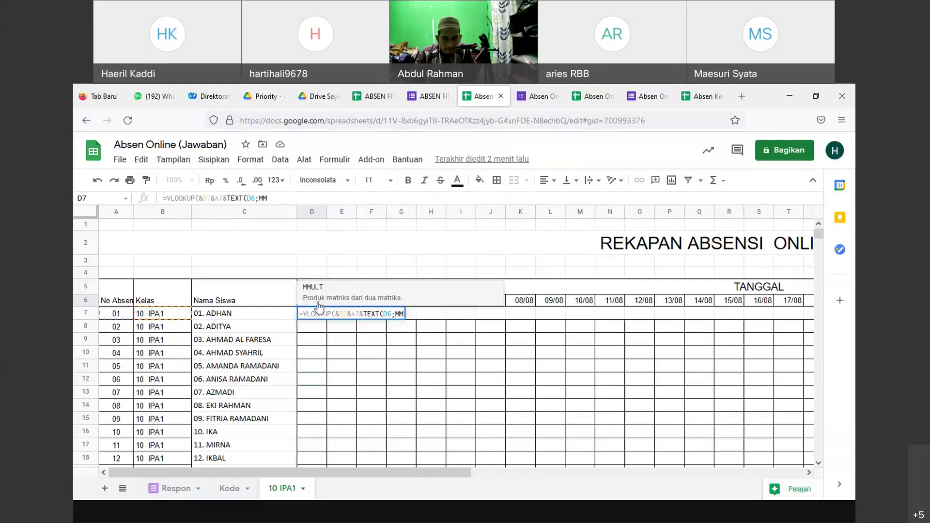
{"action": "key", "text": "BackSpace"}
{"action": "key", "text": "BackSpace"}
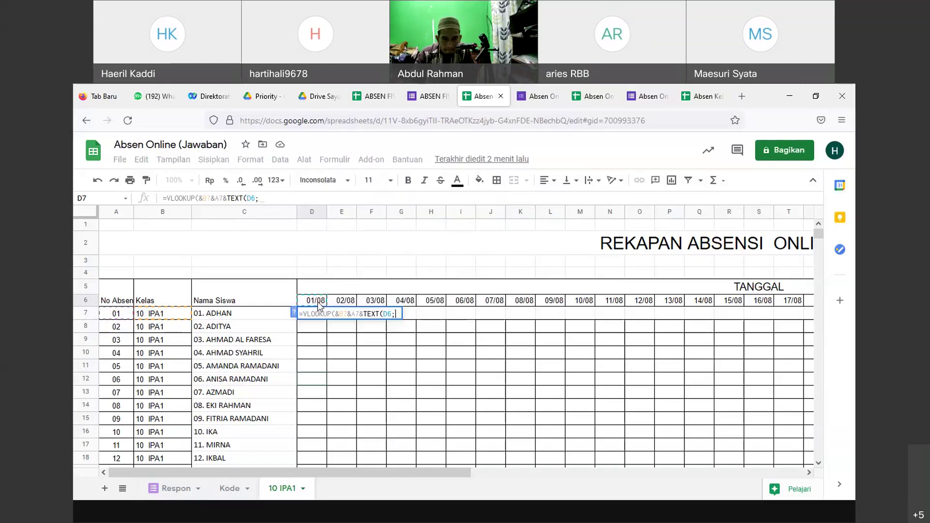
{"action": "type", "text": "DDMM"}
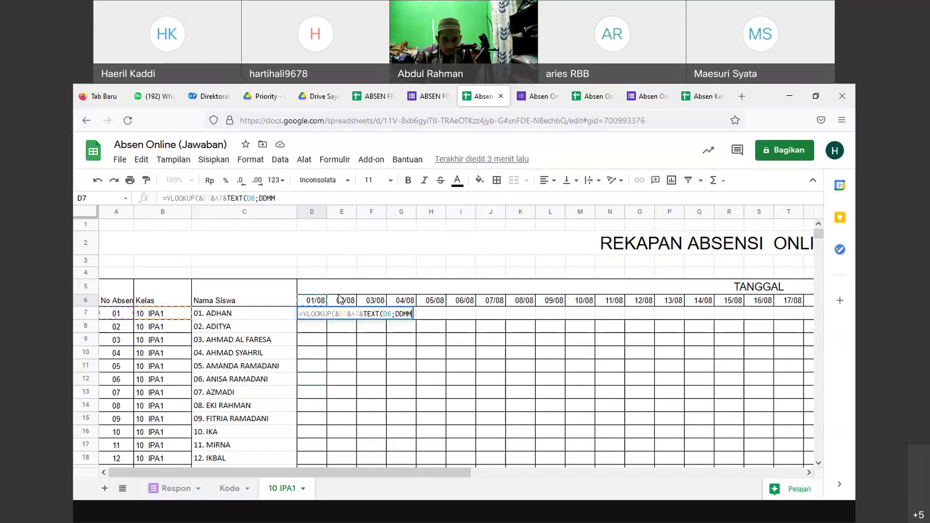
{"action": "left_click", "coordinate": [397, 312]}
{"action": "type", "text": "\""}
{"action": "left_click", "coordinate": [419, 314]}
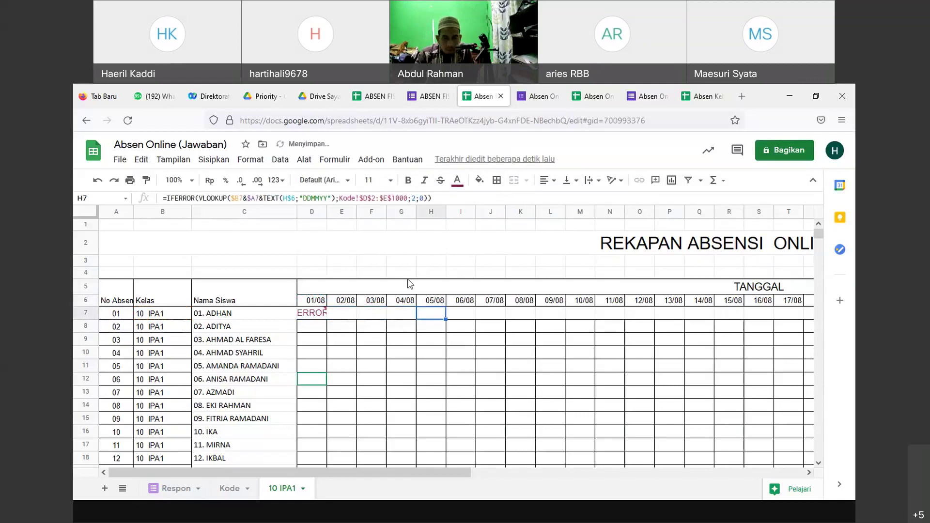
Step: Extend the date format in the D7 formula to DDMMYYYY and end the TEXT part with a closing bracket and semicolon
{"action": "left_click", "coordinate": [319, 321]}
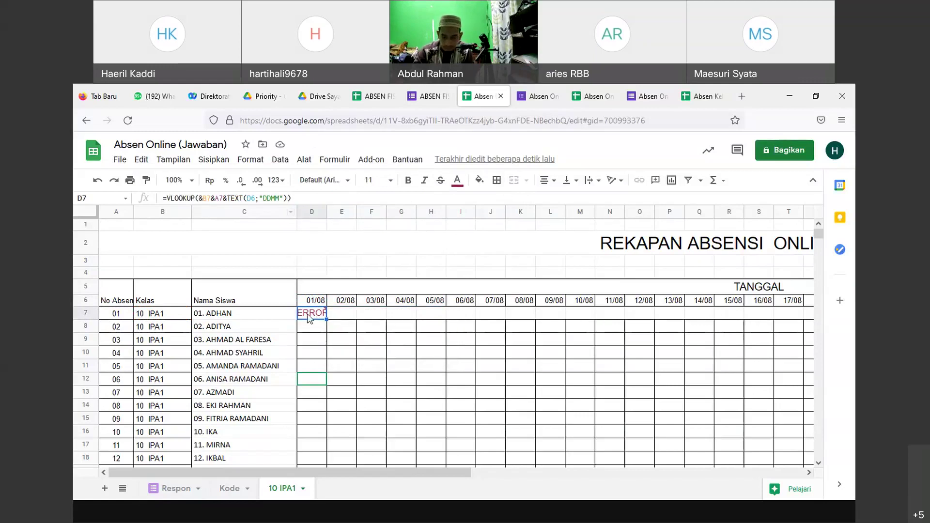
{"action": "left_click", "coordinate": [329, 339]}
{"action": "left_click", "coordinate": [314, 314]}
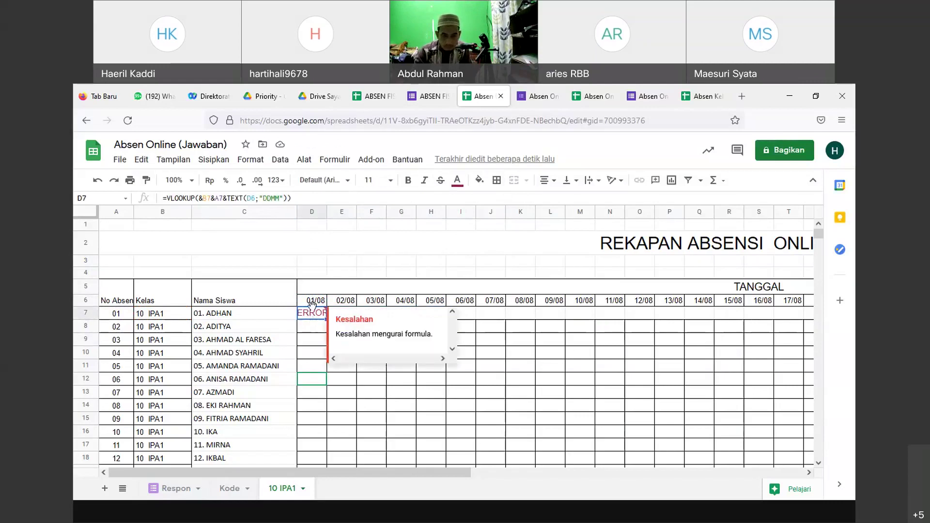
{"action": "left_click", "coordinate": [288, 199]}
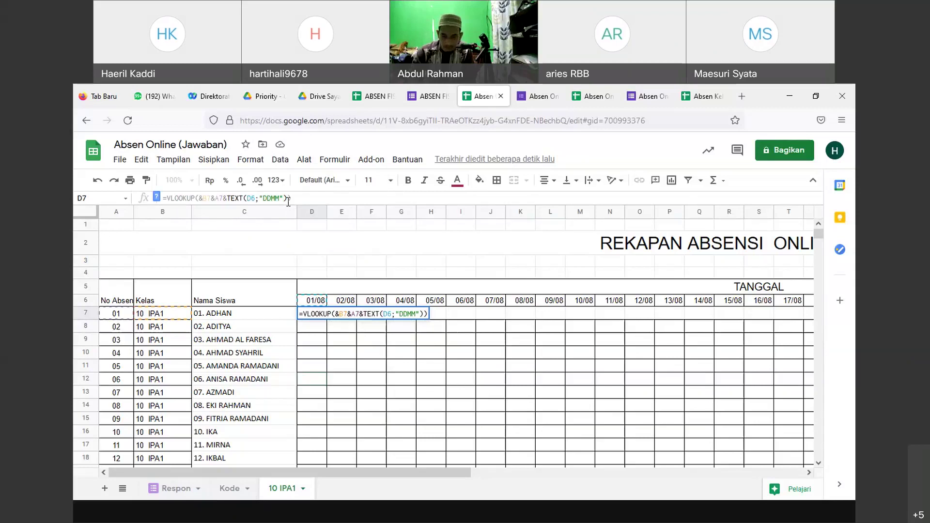
{"action": "type", "text": "YYYY"}
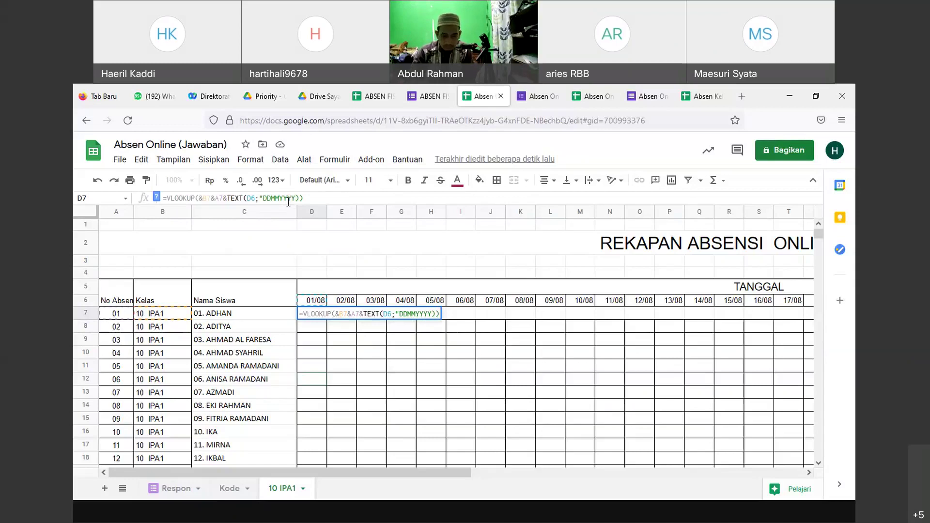
{"action": "type", "text": ")"}
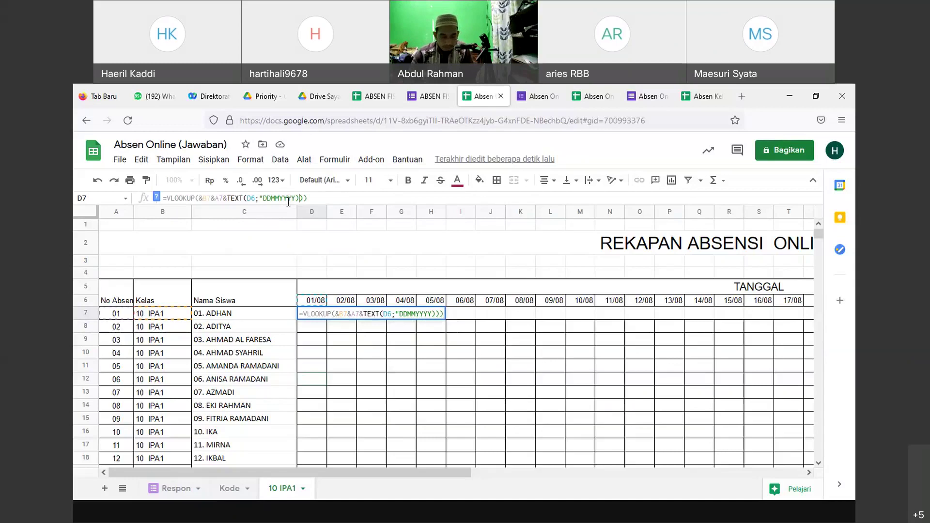
{"action": "type", "text": ";"}
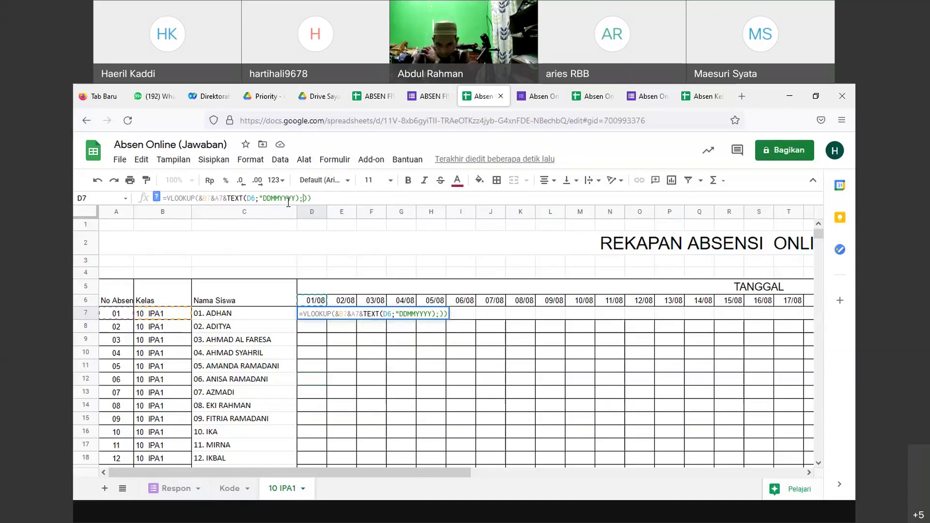
{"action": "key", "text": "Delete"}
{"action": "key", "text": "Delete"}
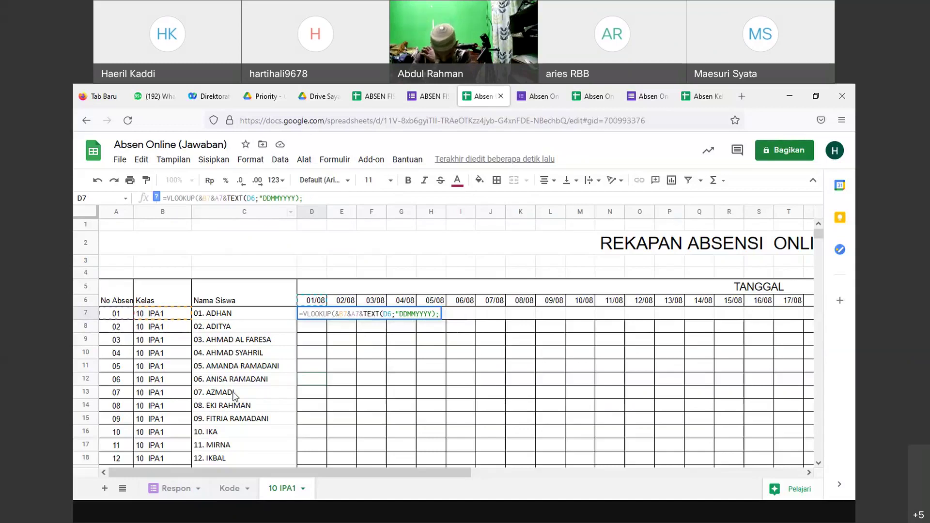
Step: Select the Kode Siswa and Kehadiran columns D:E on the Kode sheet and look through their rows
{"action": "left_click", "coordinate": [231, 489]}
{"action": "left_click", "coordinate": [353, 213]}
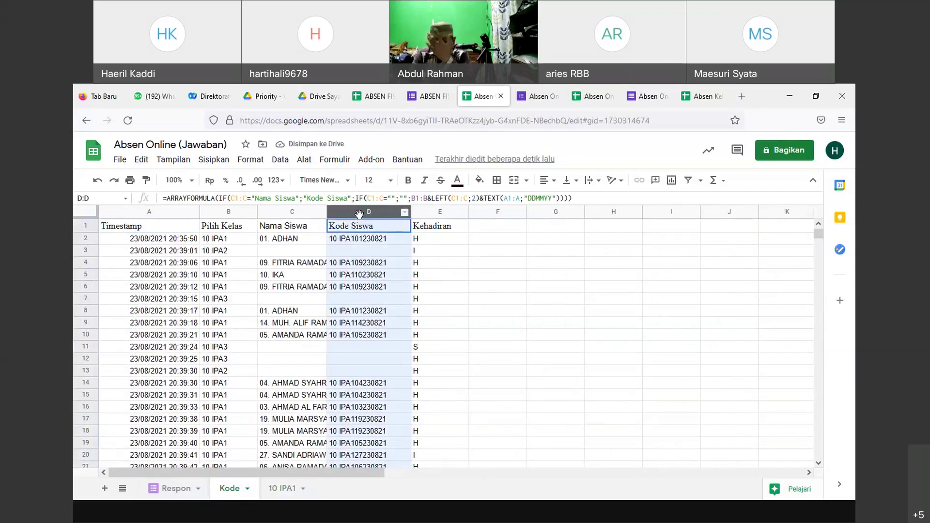
{"action": "left_click_drag", "start_coordinate": [377, 214], "coordinate": [446, 226]}
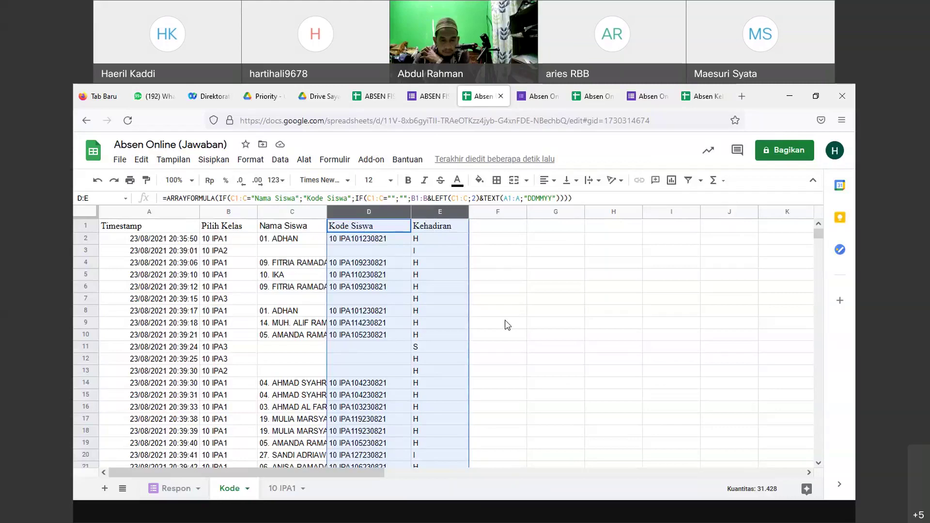
{"action": "scroll", "coordinate": [507, 329], "scroll_direction": "down", "scroll_amount": 20}
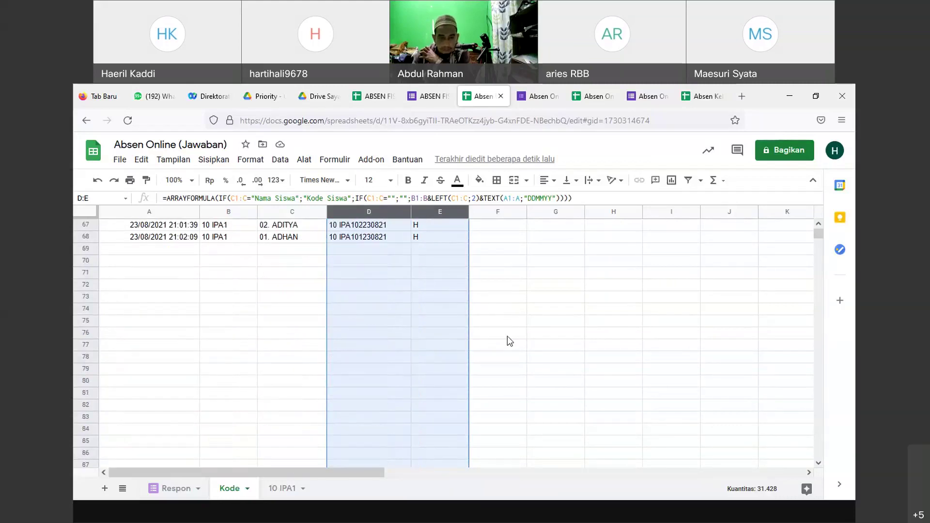
{"action": "scroll", "coordinate": [509, 341], "scroll_direction": "down", "scroll_amount": 2}
{"action": "scroll", "coordinate": [510, 341], "scroll_direction": "up", "scroll_amount": 11}
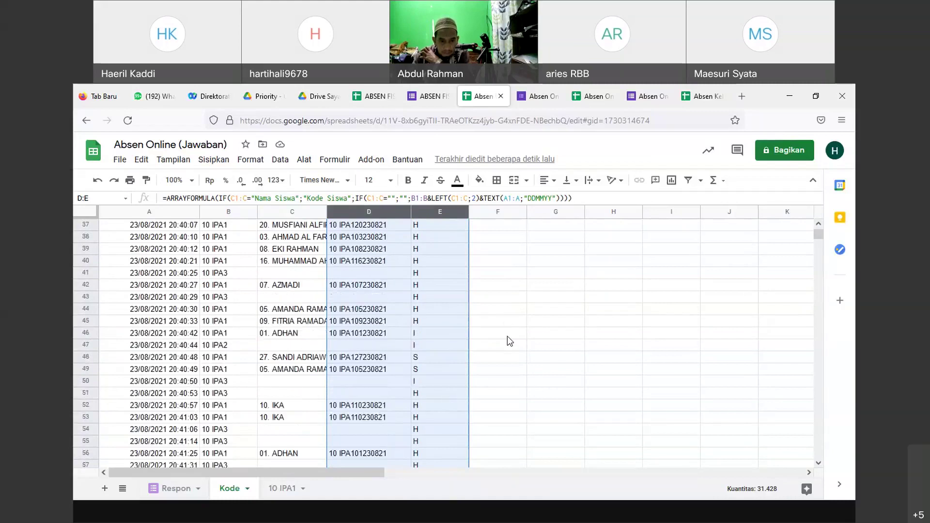
{"action": "scroll", "coordinate": [510, 341], "scroll_direction": "up", "scroll_amount": 6}
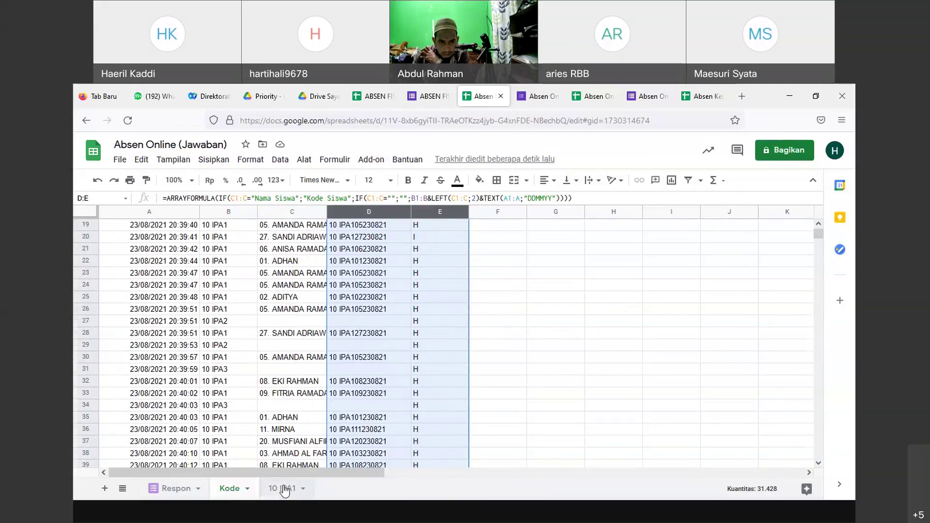
Step: Return to the 10 IPA1 sheet and remove the surplus quote and brackets after the semicolon in the D7 formula
{"action": "left_click", "coordinate": [285, 490]}
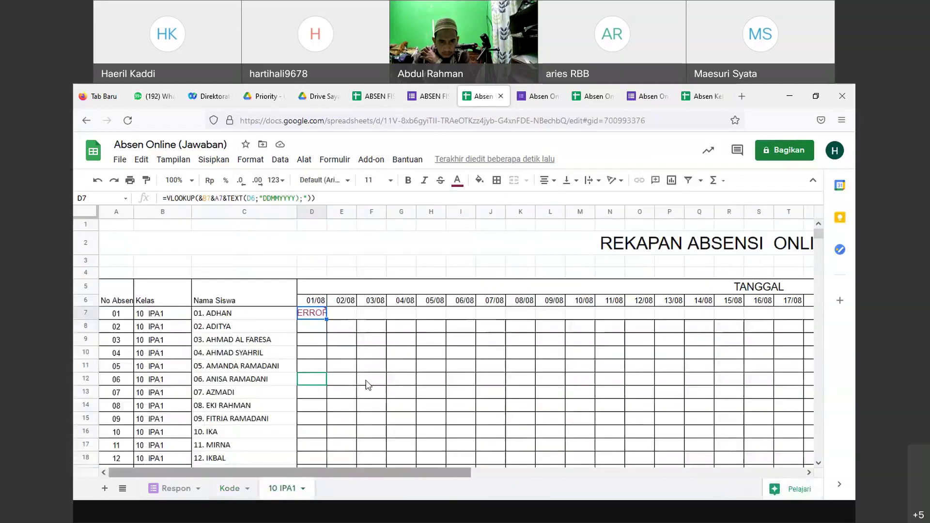
{"action": "left_click", "coordinate": [304, 197]}
{"action": "type", "text": "\""}
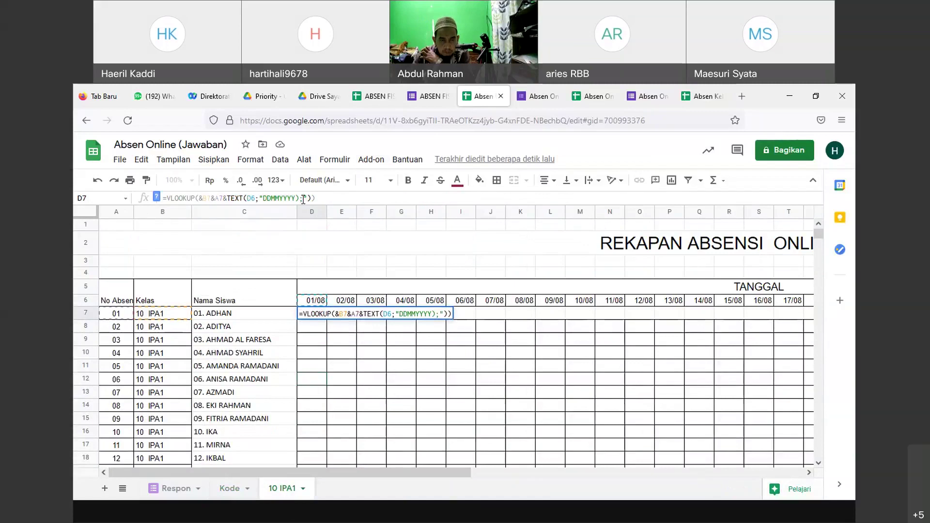
{"action": "key", "text": "Delete"}
{"action": "key", "text": "Delete"}
{"action": "key", "text": "Delete"}
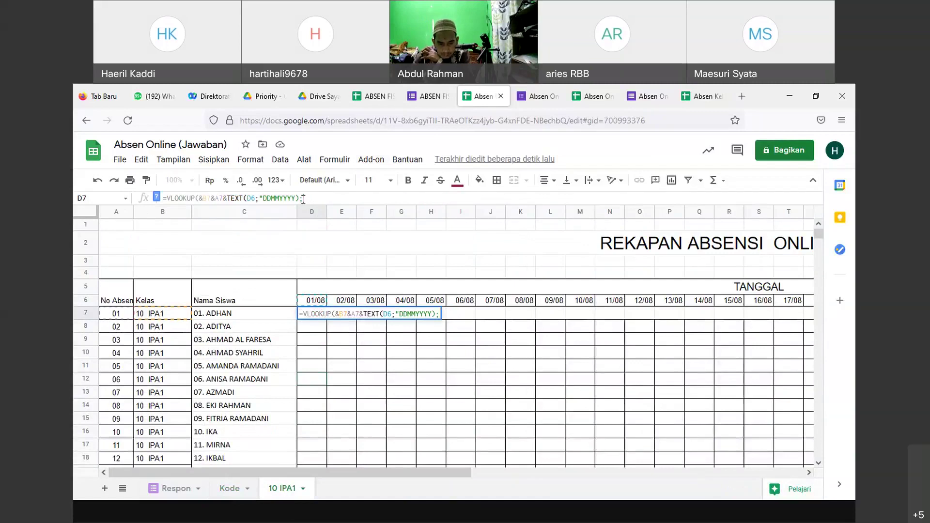
Step: Select the student codes and attendance range D2:E91 on the Kode sheet
{"action": "left_click", "coordinate": [232, 489]}
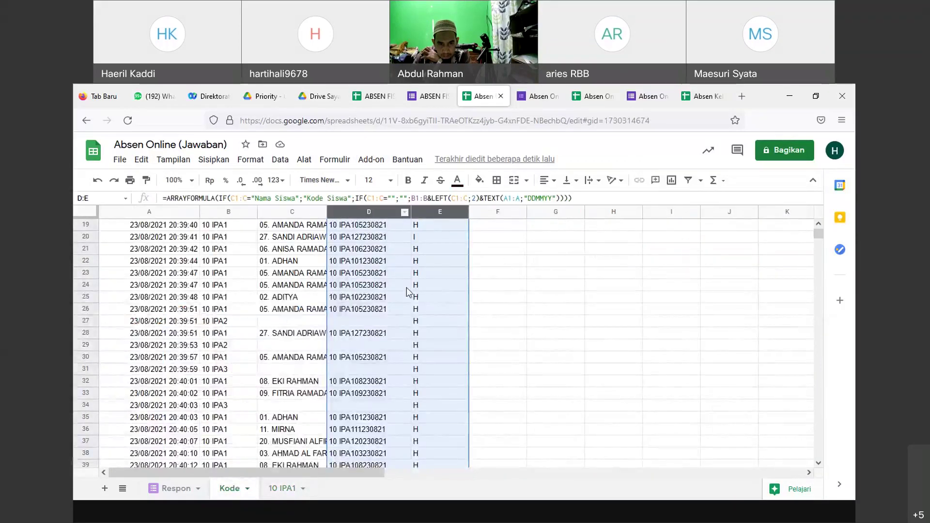
{"action": "left_click_drag", "start_coordinate": [818, 234], "coordinate": [818, 229]}
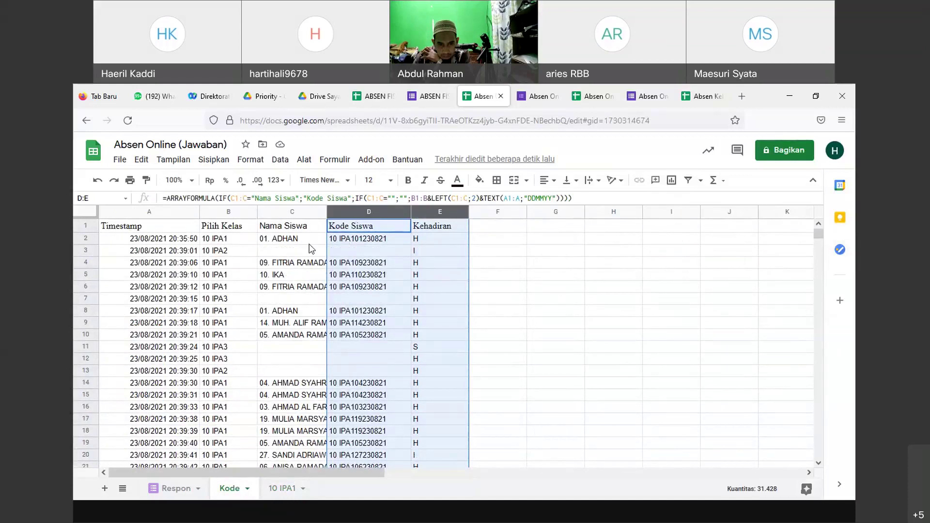
{"action": "left_click", "coordinate": [341, 244]}
{"action": "left_click_drag", "start_coordinate": [341, 243], "coordinate": [438, 449]}
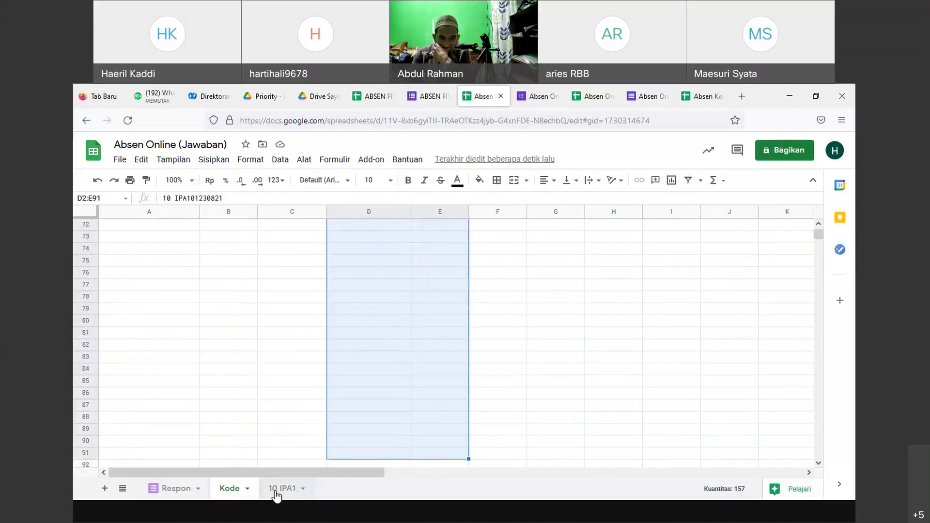
Step: Return to the 10 IPA1 sheet and add the sheet reference Kode!$ after the semicolon in the D7 formula
{"action": "left_click", "coordinate": [280, 488]}
{"action": "left_click", "coordinate": [307, 197]}
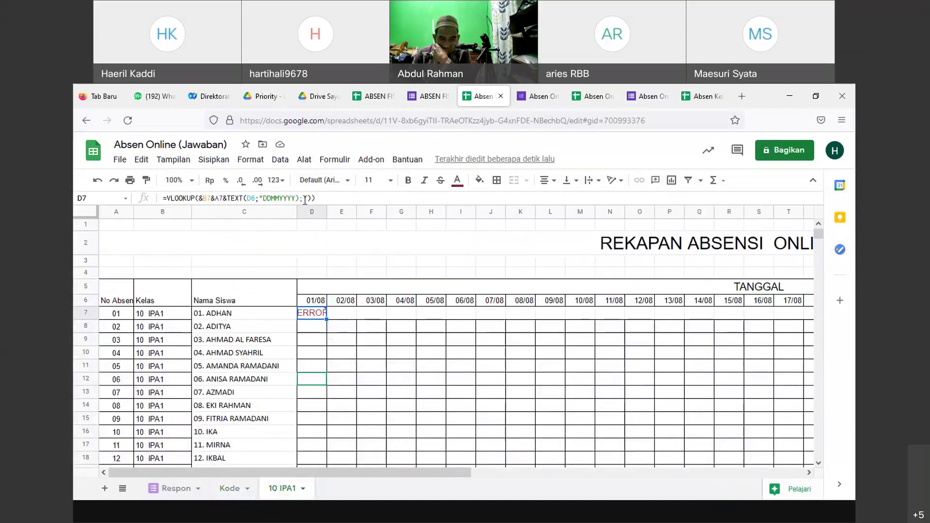
{"action": "type", "text": "\""}
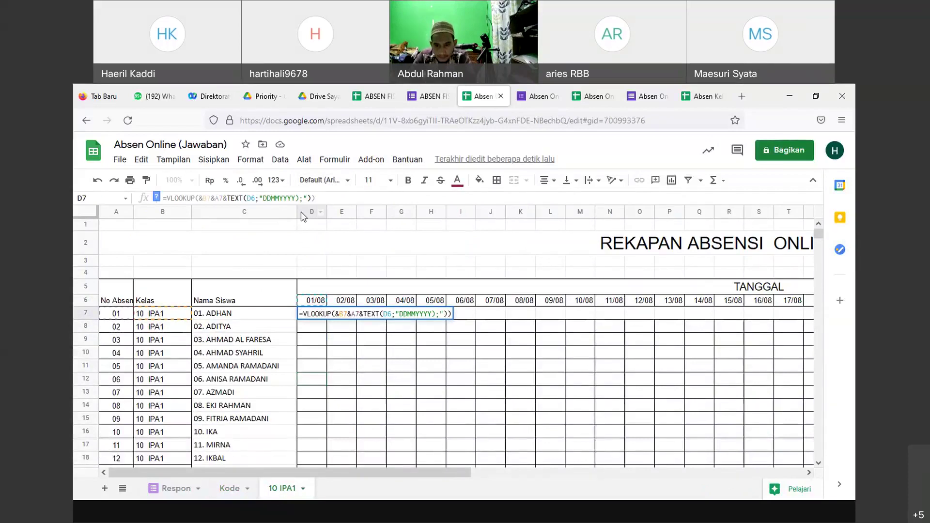
{"action": "type", "text": "kode"}
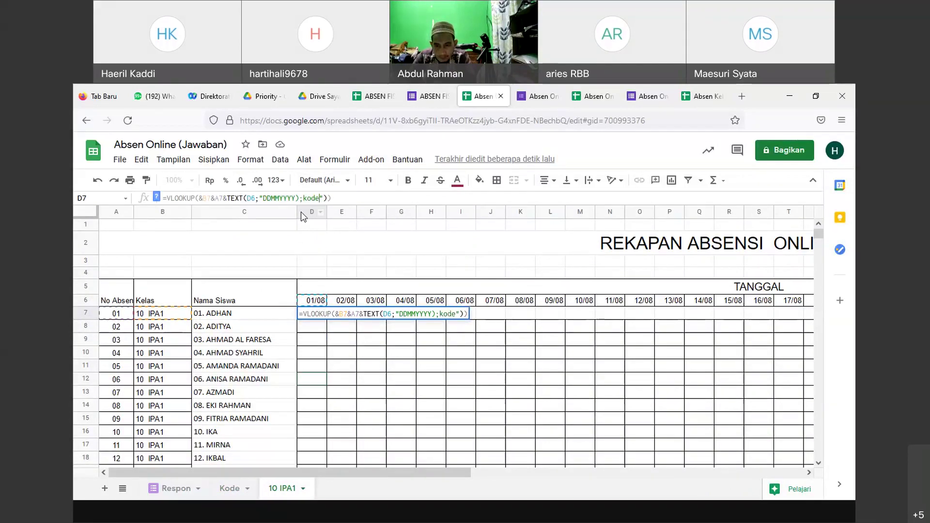
{"action": "key", "text": "BackSpace"}
{"action": "key", "text": "BackSpace"}
{"action": "key", "text": "BackSpace"}
{"action": "key", "text": "BackSpace"}
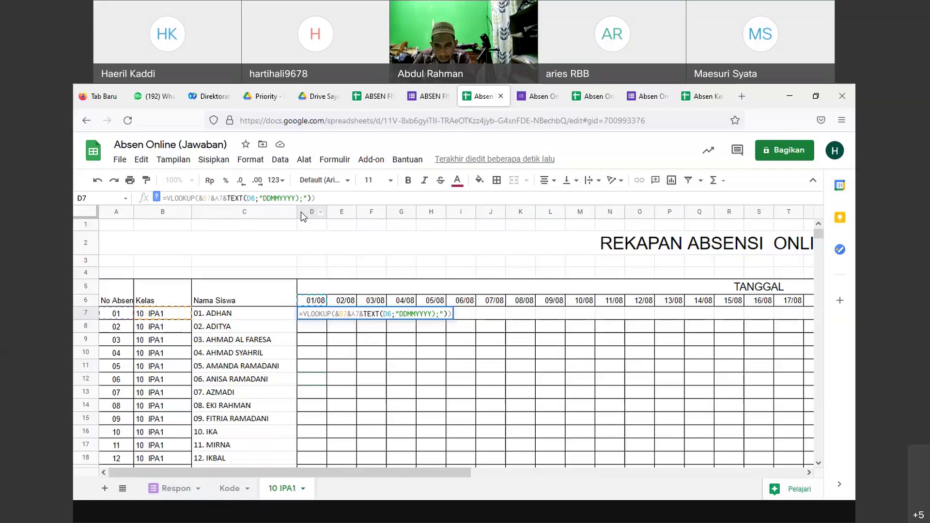
{"action": "type", "text": "Ko"}
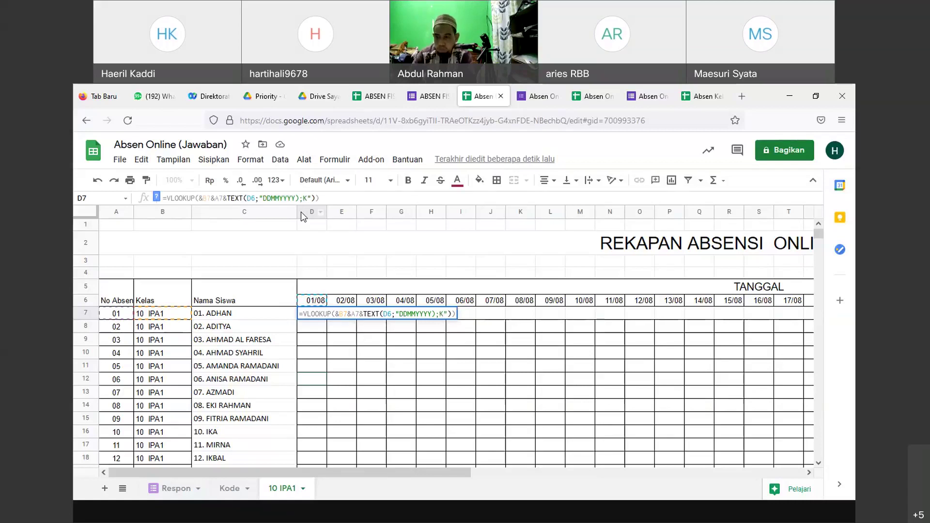
{"action": "type", "text": "de"}
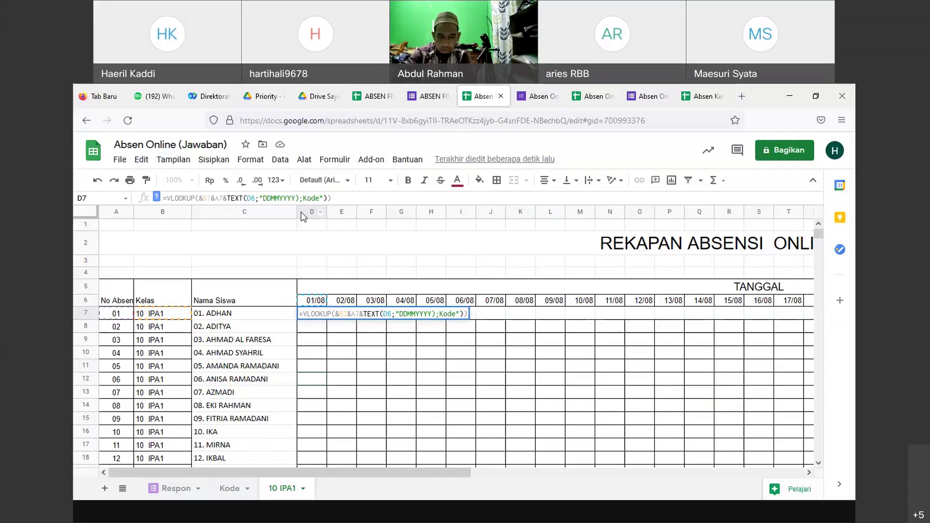
{"action": "type", "text": "!"}
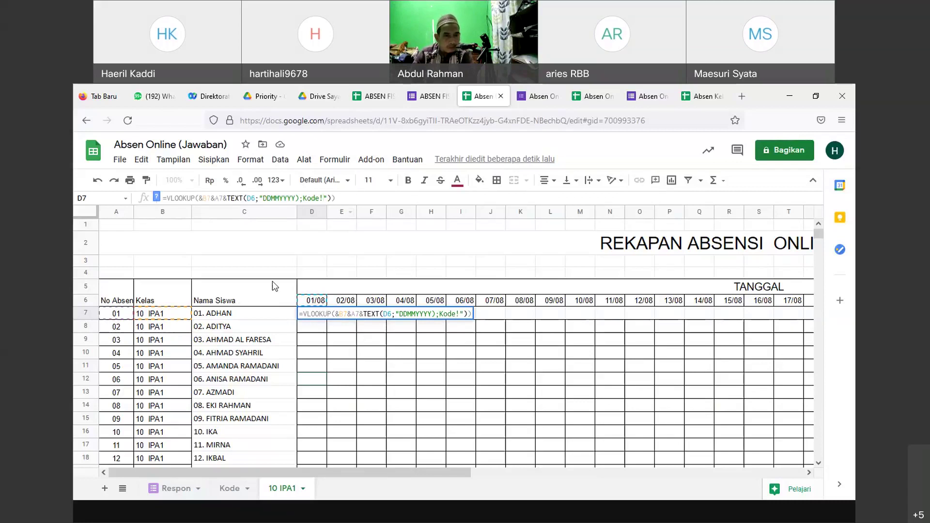
{"action": "type", "text": "$"}
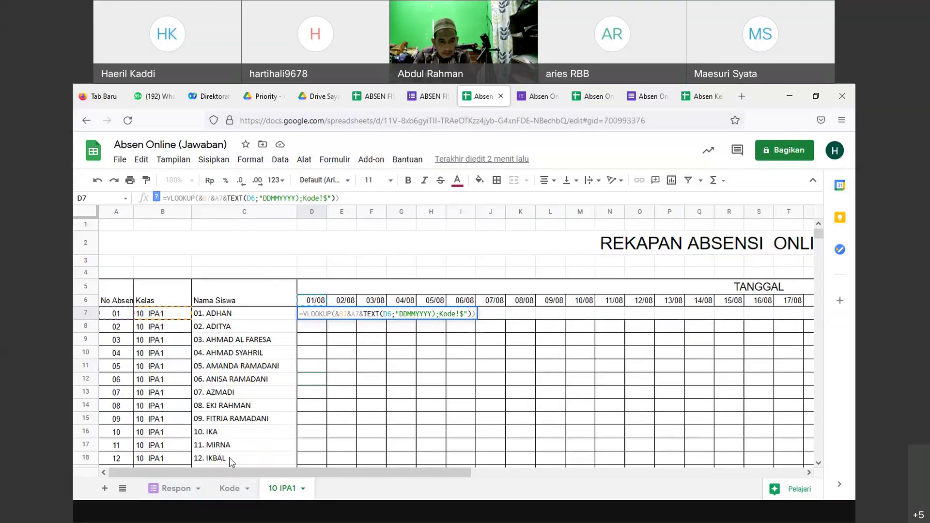
Step: Check where the codes start on the Kode sheet, remove the stray quote in D7's formula and complete the reference as Kode!$D$2
{"action": "left_click", "coordinate": [226, 490]}
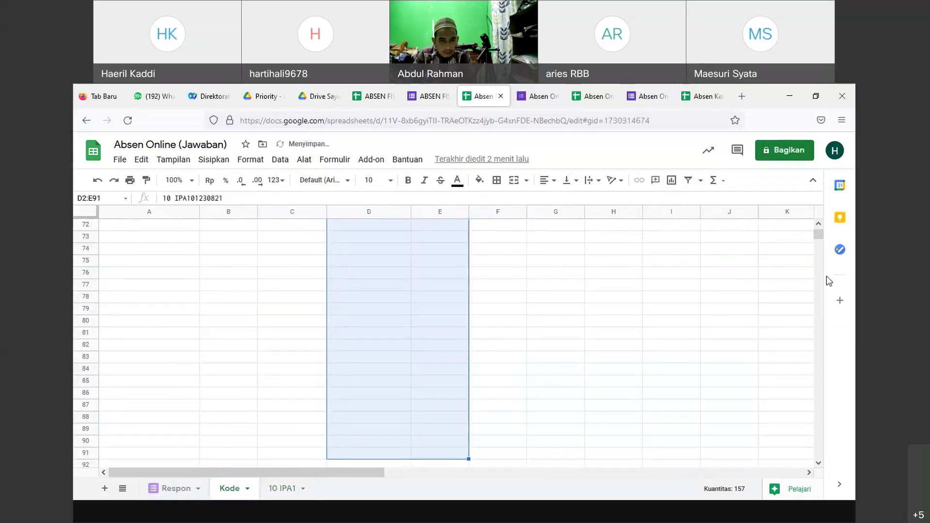
{"action": "left_click_drag", "start_coordinate": [818, 237], "coordinate": [817, 231]}
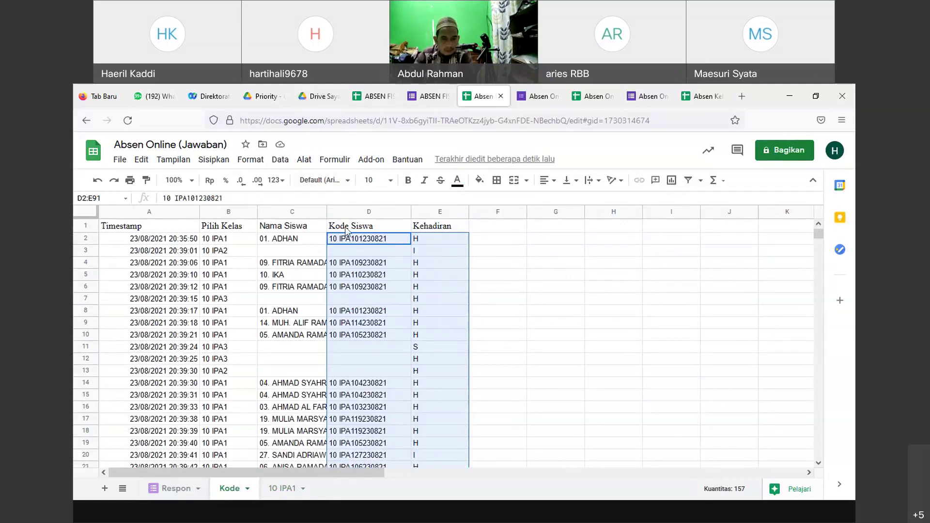
{"action": "left_click", "coordinate": [279, 488]}
{"action": "left_click", "coordinate": [333, 199]}
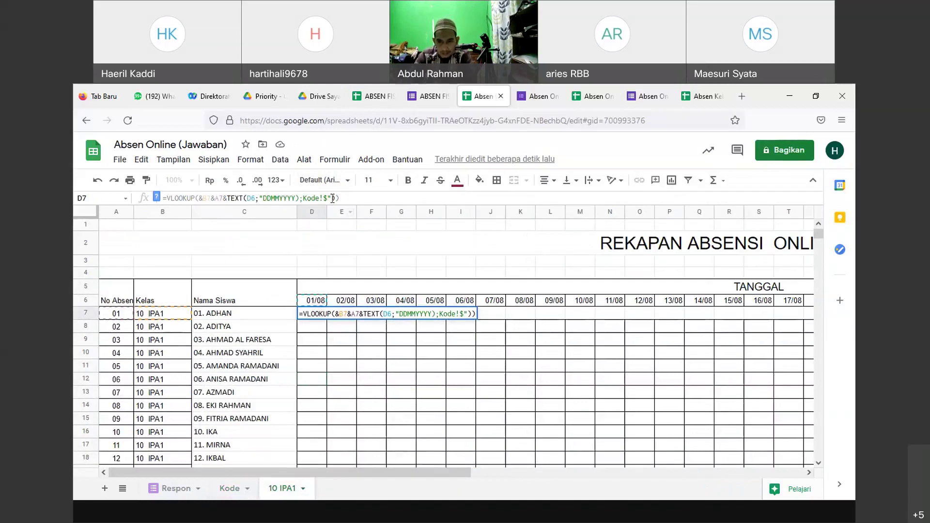
{"action": "key", "text": "BackSpace"}
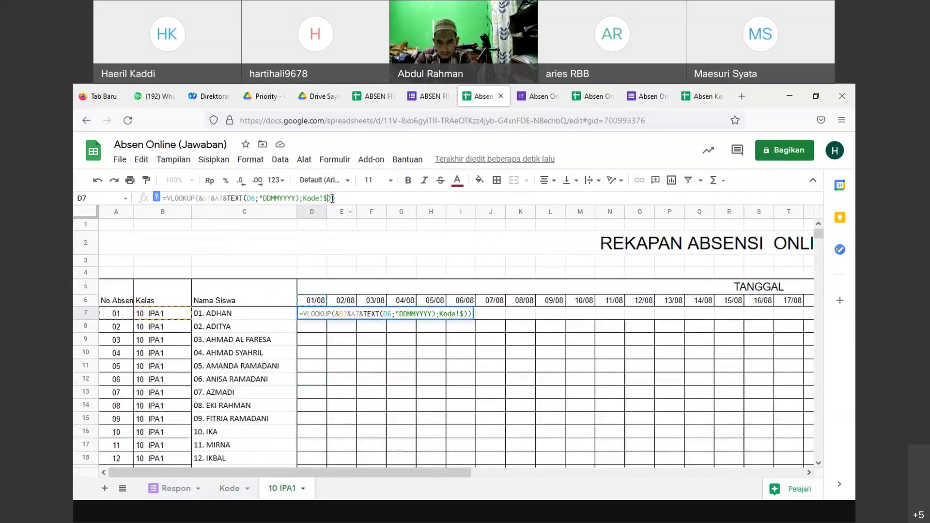
{"action": "type", "text": "D2"}
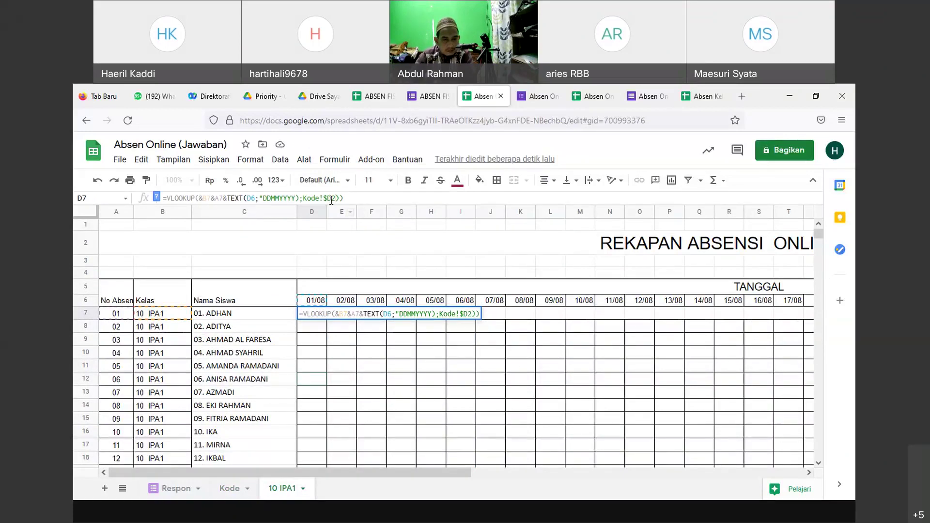
{"action": "left_click", "coordinate": [331, 200]}
{"action": "type", "text": "$"}
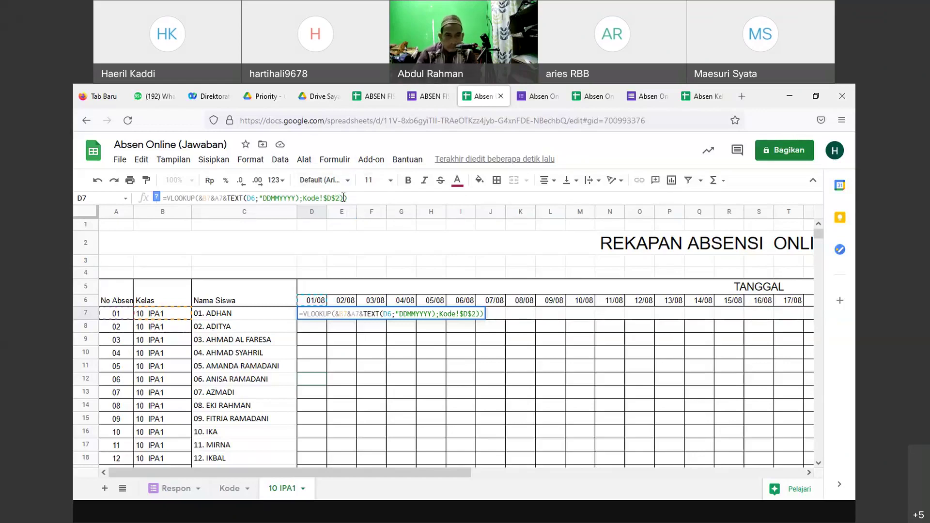
Step: Add a semicolon after Kode!$D$2 in the D7 formula and commit it
{"action": "type", "text": ":"}
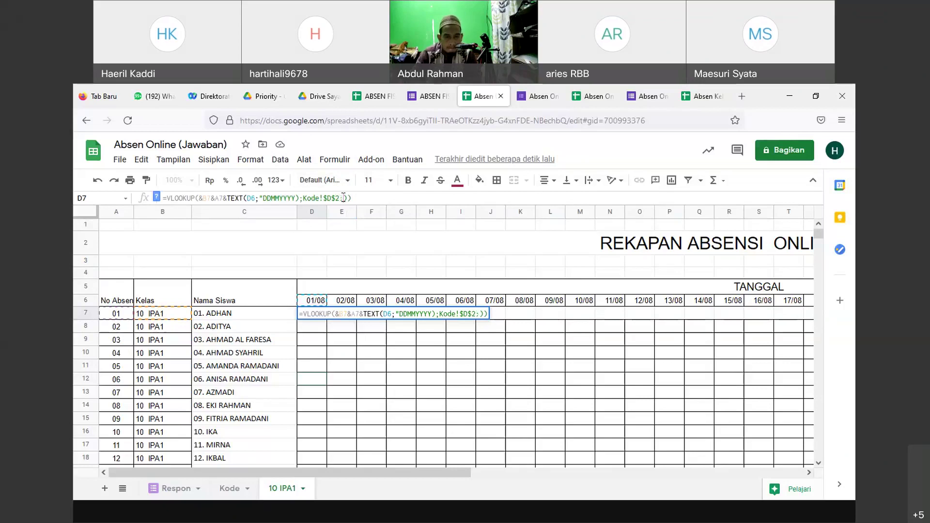
{"action": "key", "text": "BackSpace"}
{"action": "type", "text": ";"}
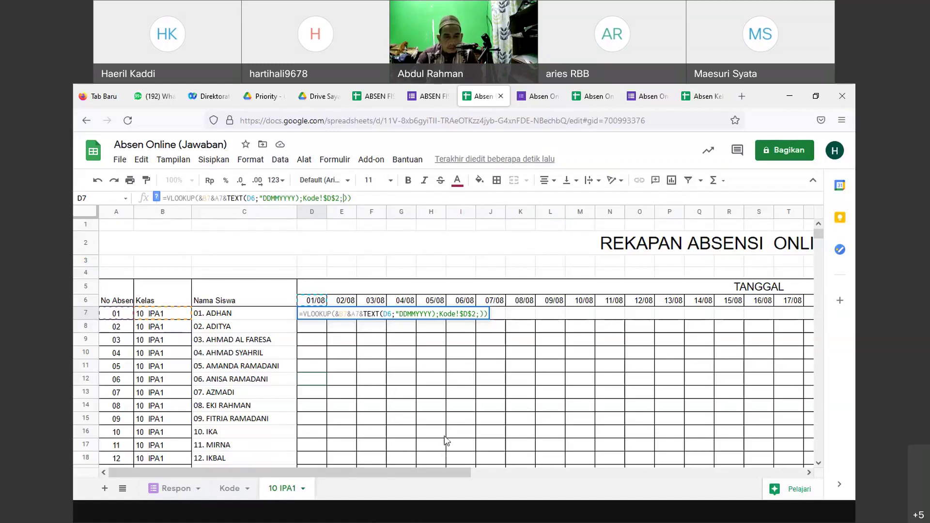
{"action": "key", "text": "Return"}
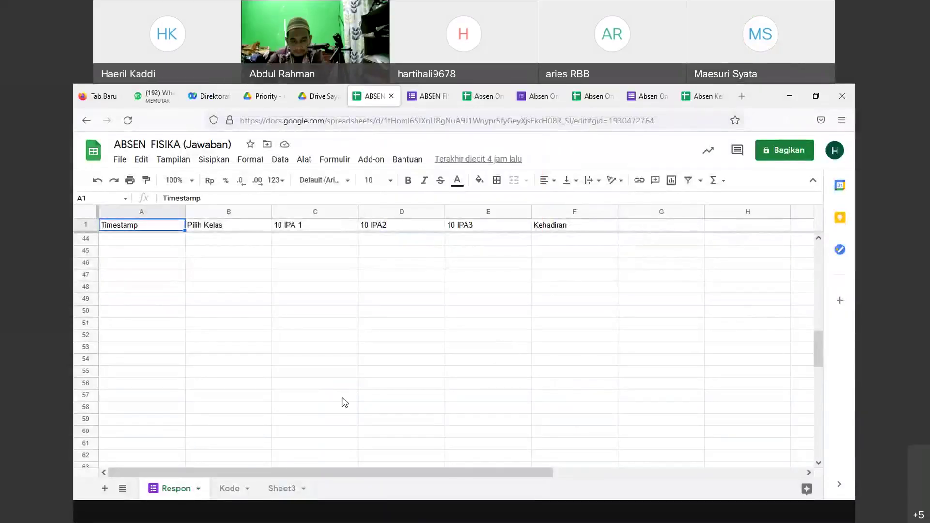
Step: Switch to the Absen Kelas (Jawaban) workbook and inspect the first student's 01/08 attendance cell on the 10 MIPA 3 sheet
{"action": "left_click", "coordinate": [700, 97]}
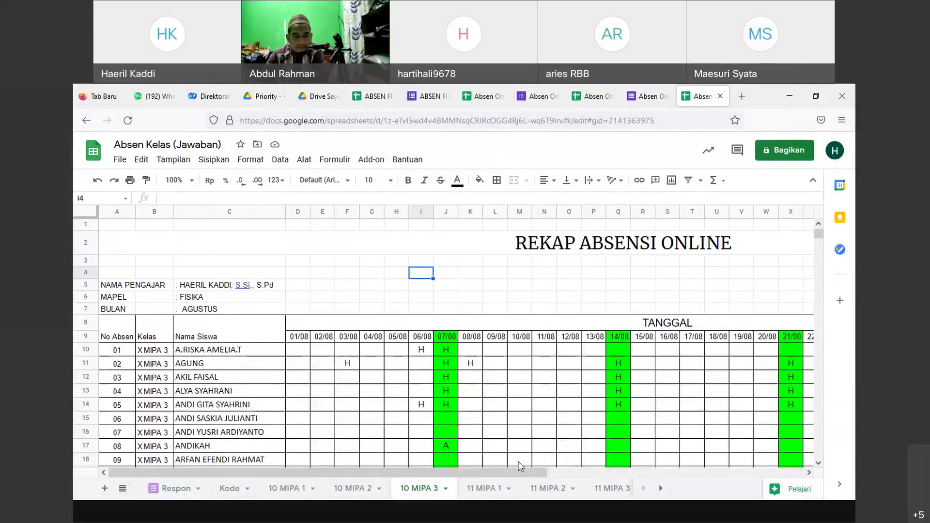
{"action": "left_click_drag", "start_coordinate": [519, 467], "coordinate": [298, 349]}
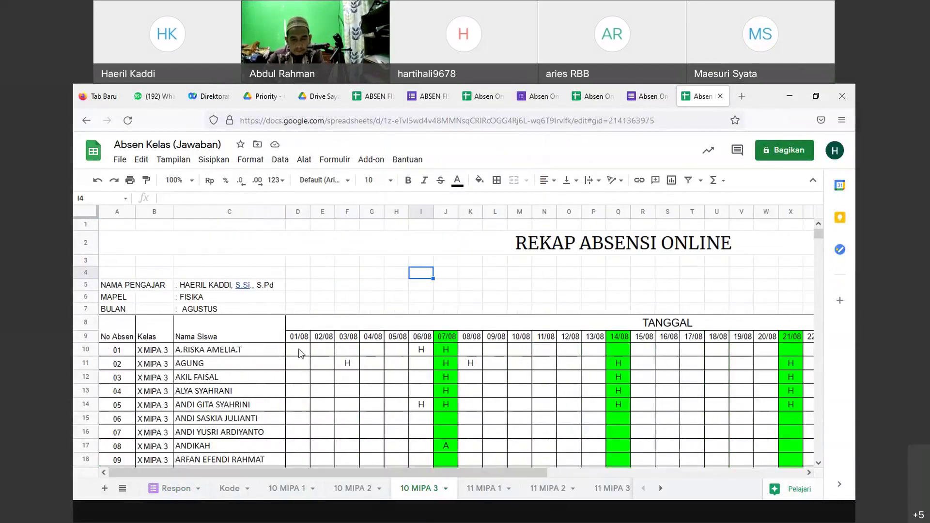
{"action": "left_click", "coordinate": [299, 351]}
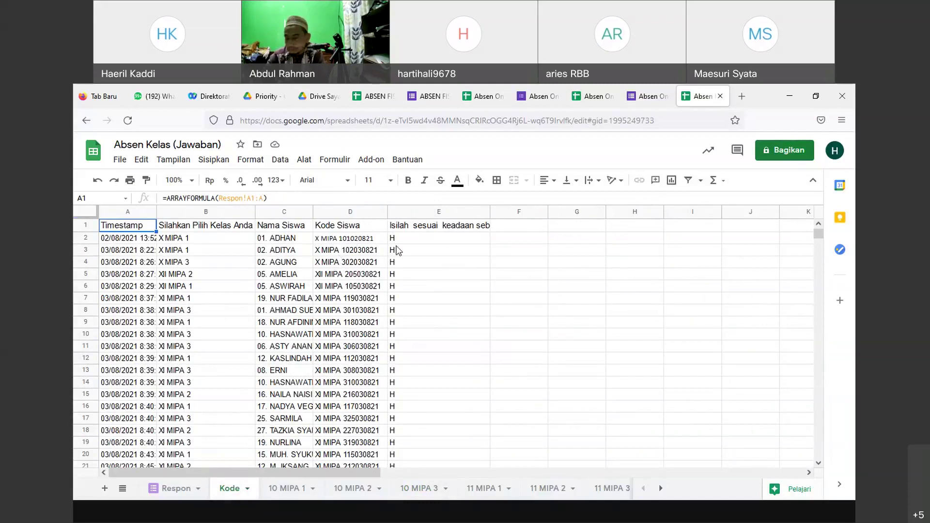
Step: Look through the student code and attendance rows on the Kode sheet of Absen Kelas (Jawaban)
{"action": "scroll", "coordinate": [424, 318], "scroll_direction": "down", "scroll_amount": 10}
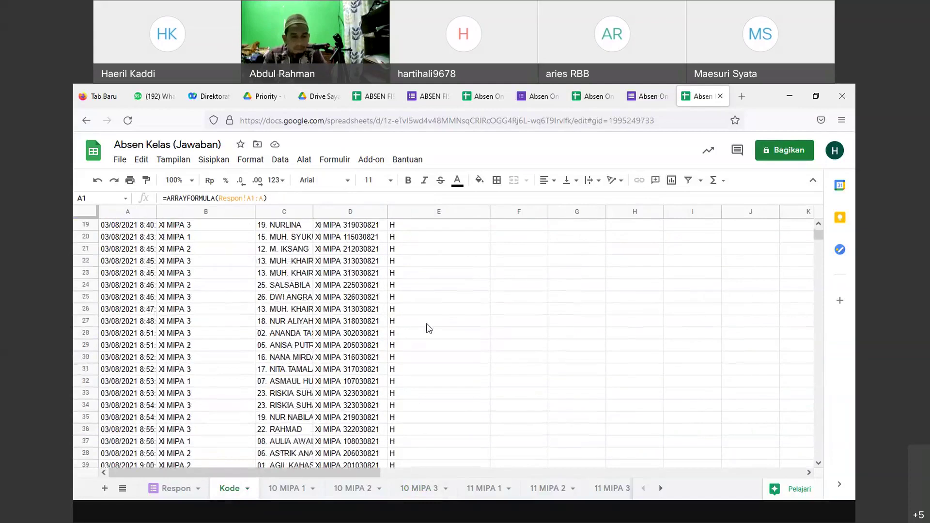
{"action": "scroll", "coordinate": [431, 332], "scroll_direction": "down", "scroll_amount": 16}
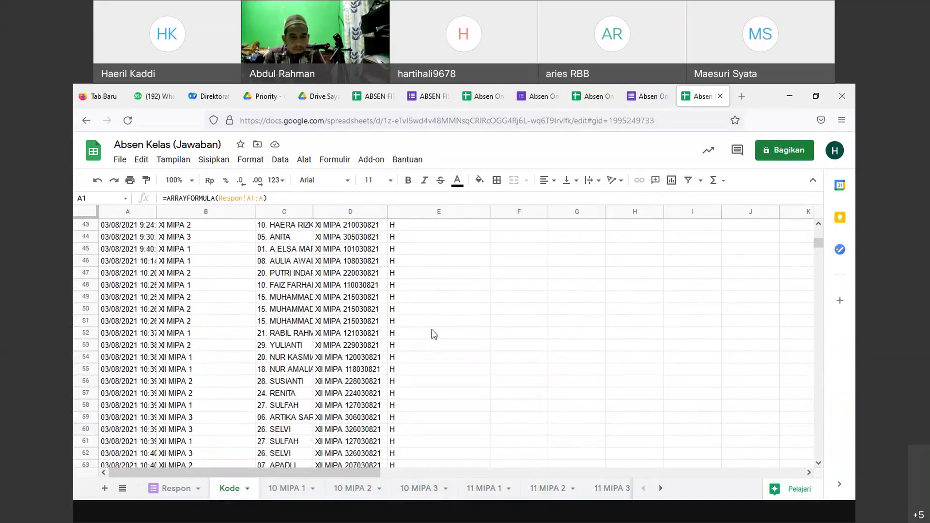
{"action": "scroll", "coordinate": [433, 348], "scroll_direction": "down", "scroll_amount": 9}
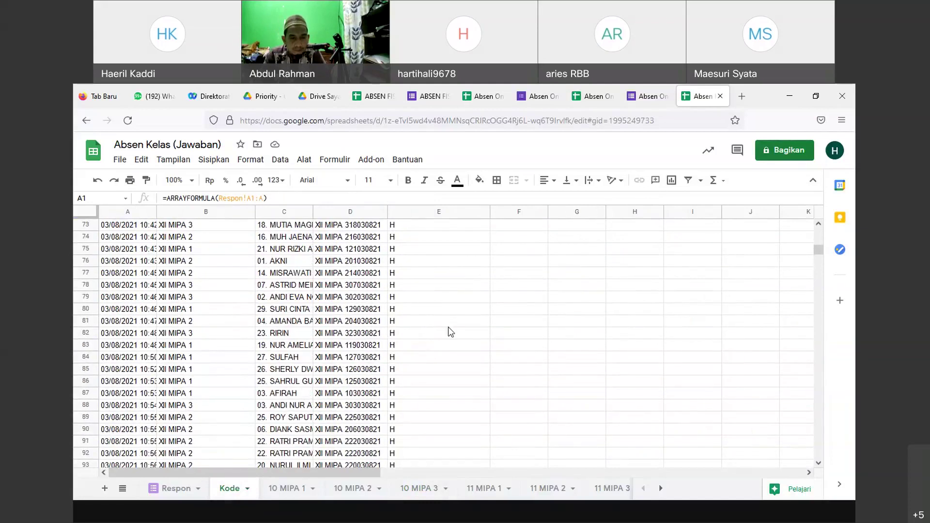
{"action": "scroll", "coordinate": [441, 348], "scroll_direction": "up", "scroll_amount": 10}
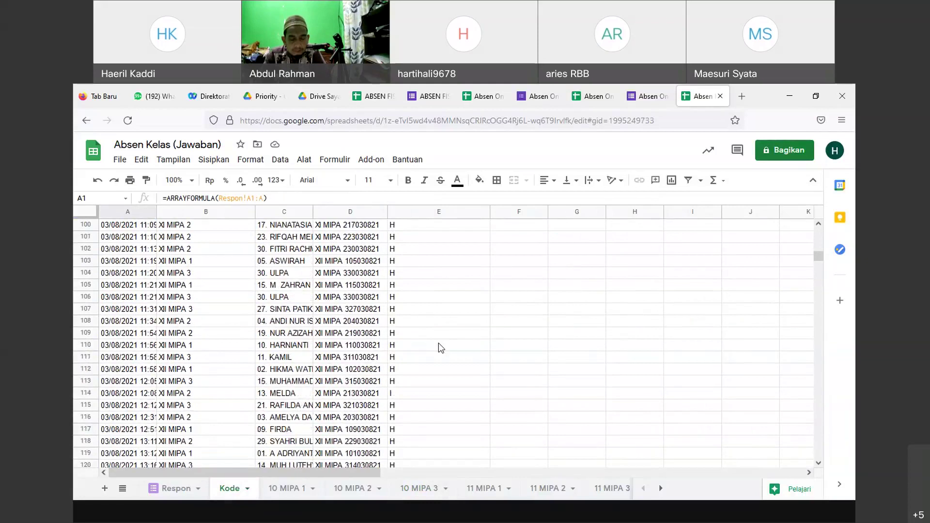
{"action": "scroll", "coordinate": [441, 348], "scroll_direction": "up", "scroll_amount": 20}
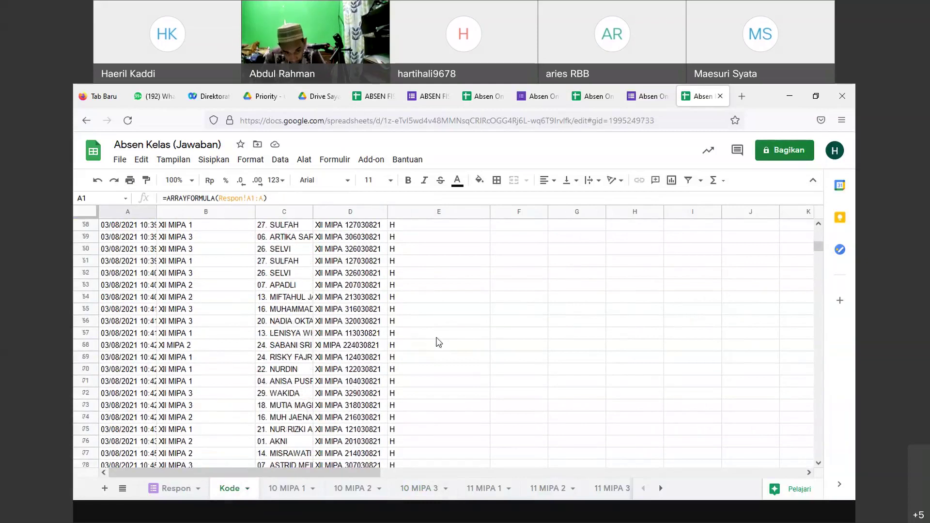
{"action": "scroll", "coordinate": [427, 331], "scroll_direction": "up", "scroll_amount": 3}
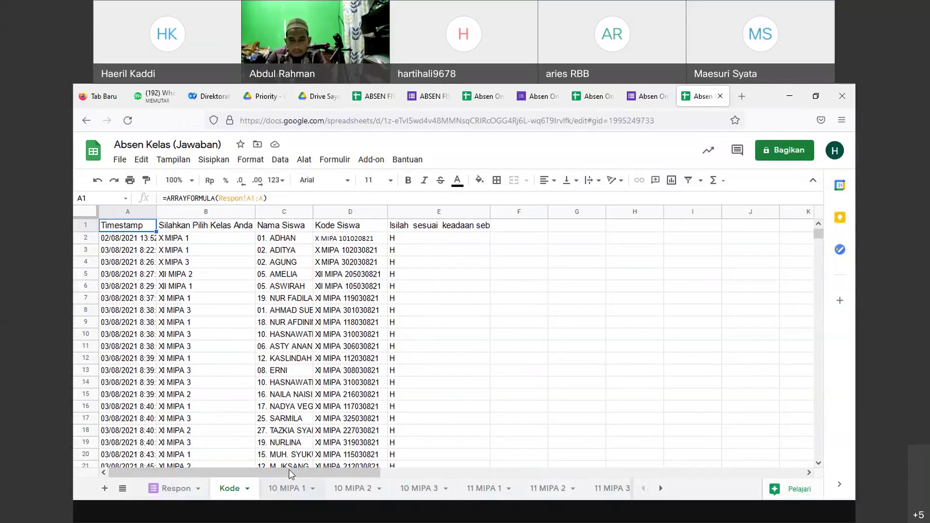
Step: Examine the date columns and REKAPAN totals on the 10 MIPA 1 sheet, including the HADIR formula in AI10
{"action": "left_click", "coordinate": [294, 491]}
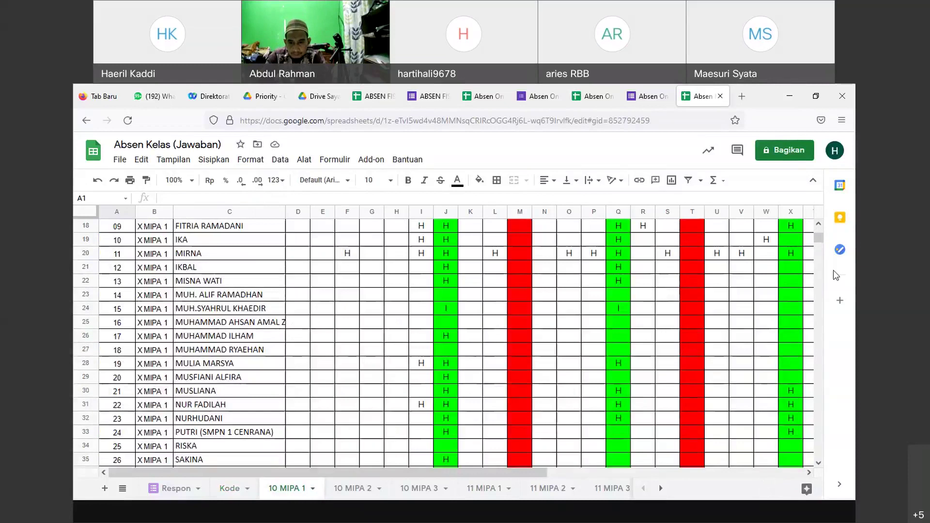
{"action": "left_click_drag", "start_coordinate": [818, 237], "coordinate": [818, 230]}
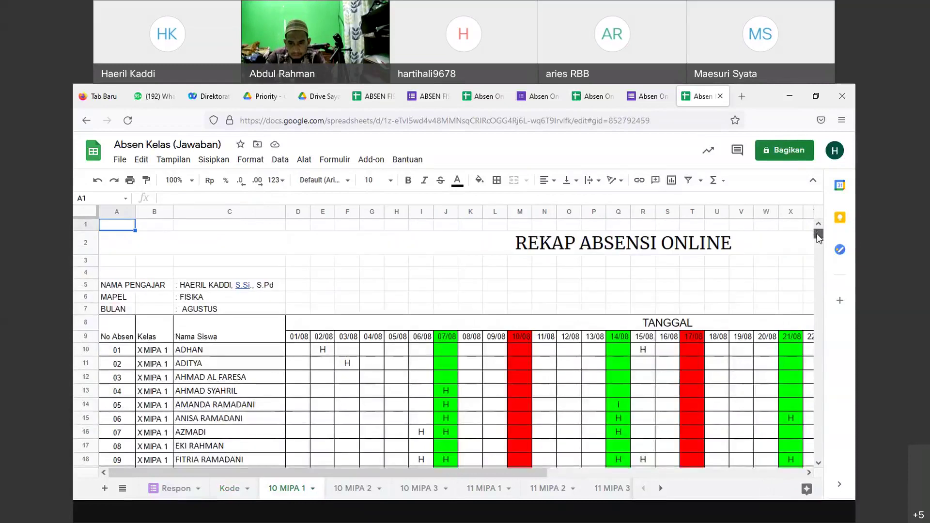
{"action": "left_click_drag", "start_coordinate": [408, 475], "coordinate": [746, 427]}
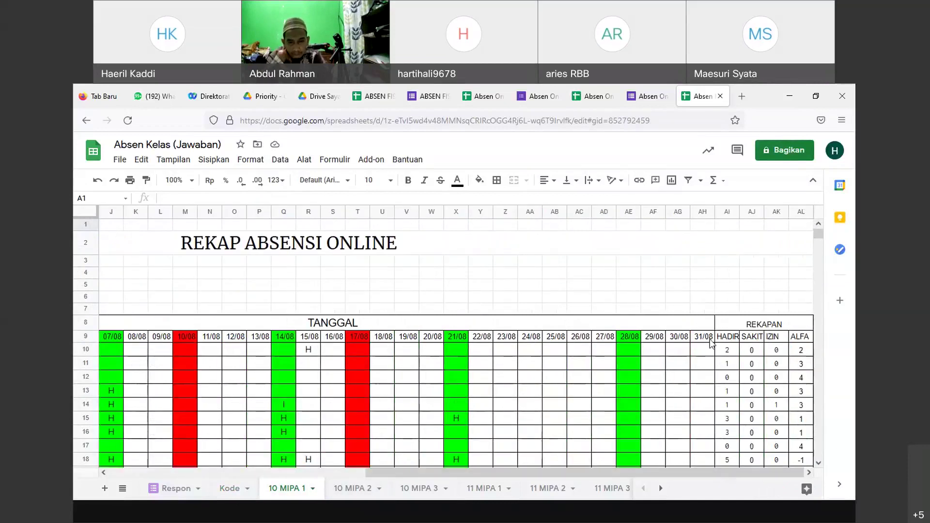
{"action": "left_click", "coordinate": [728, 349]}
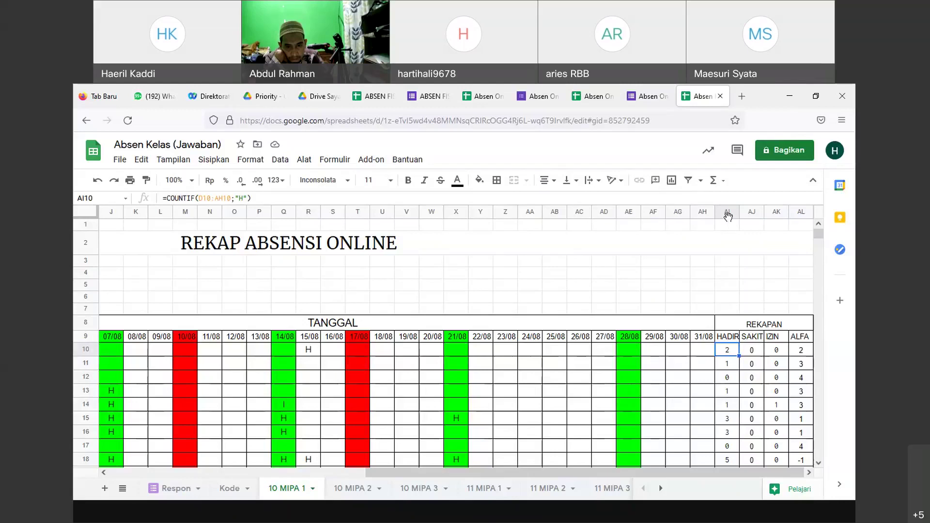
{"action": "left_click_drag", "start_coordinate": [483, 472], "coordinate": [286, 489]}
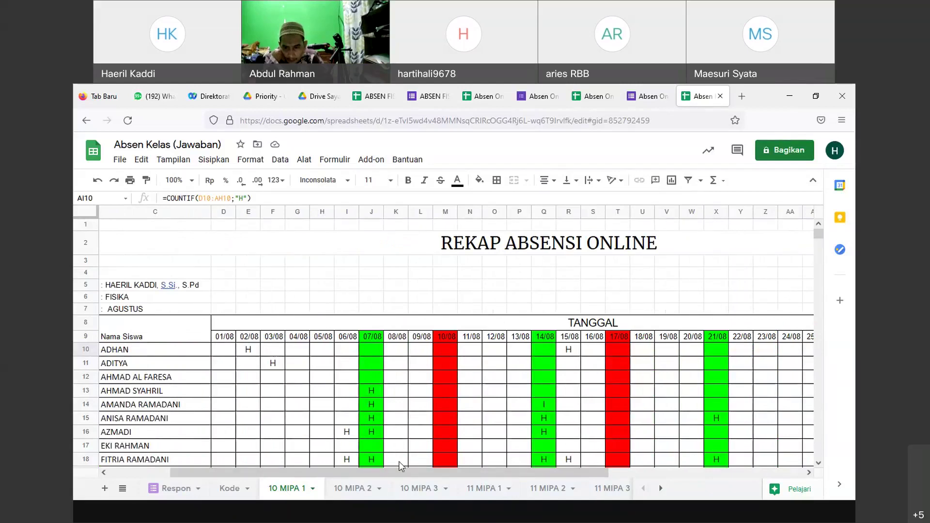
{"action": "left_click_drag", "start_coordinate": [409, 476], "coordinate": [671, 447]}
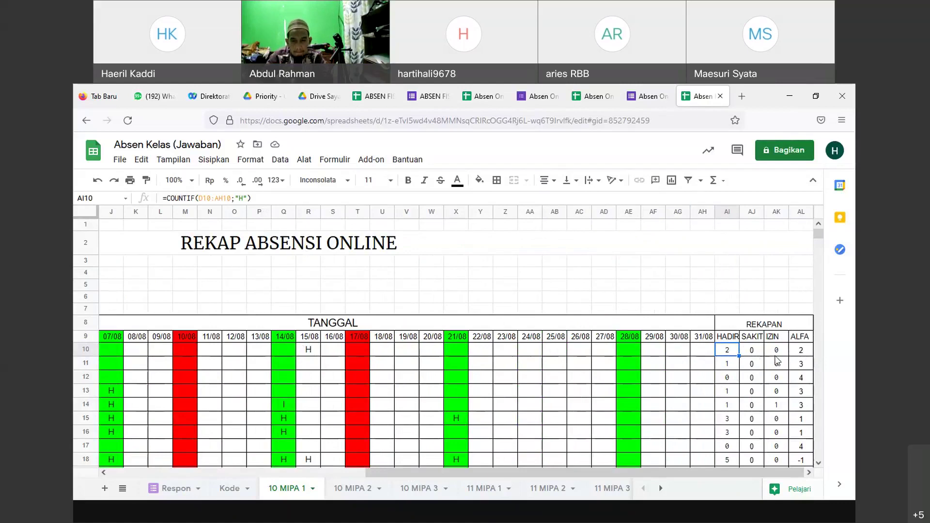
Step: Duplicate the 10 MIPA 1 sheet
{"action": "scroll", "coordinate": [434, 381], "scroll_direction": "down", "scroll_amount": 12}
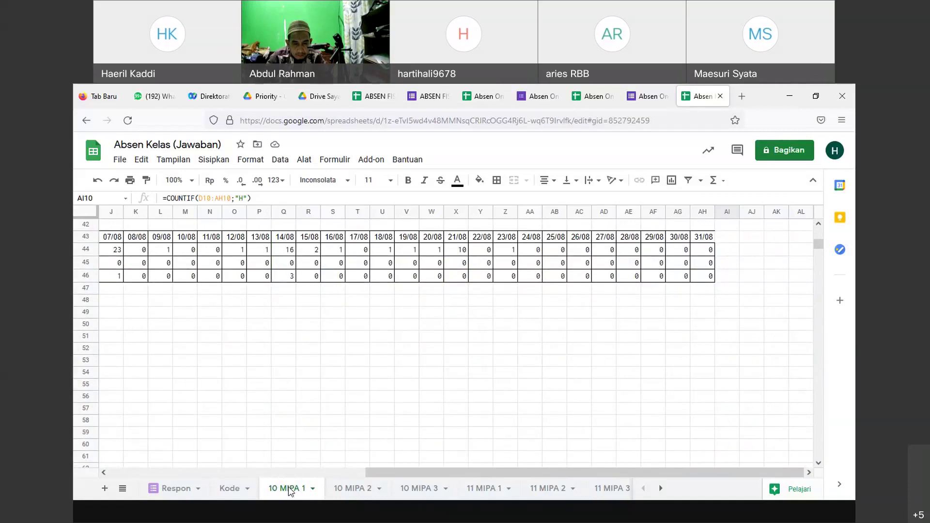
{"action": "right_click", "coordinate": [289, 486]}
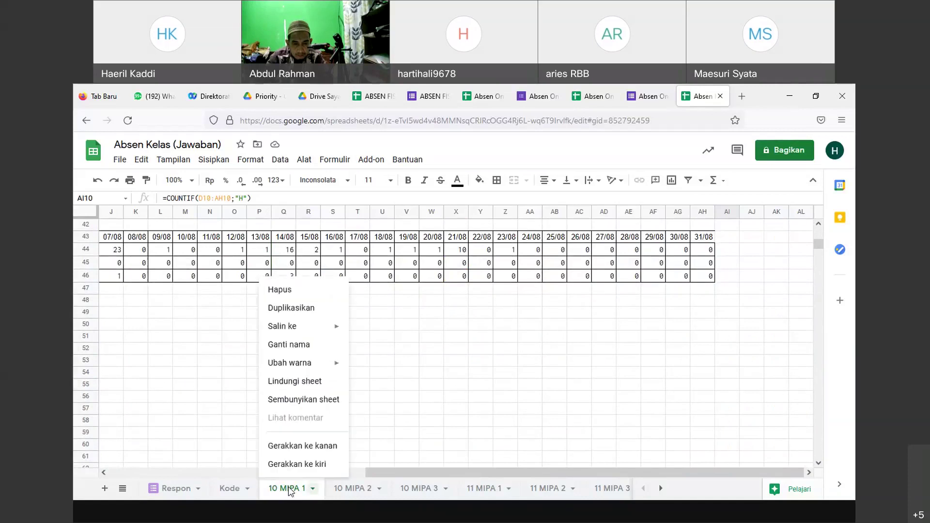
{"action": "left_click", "coordinate": [293, 310]}
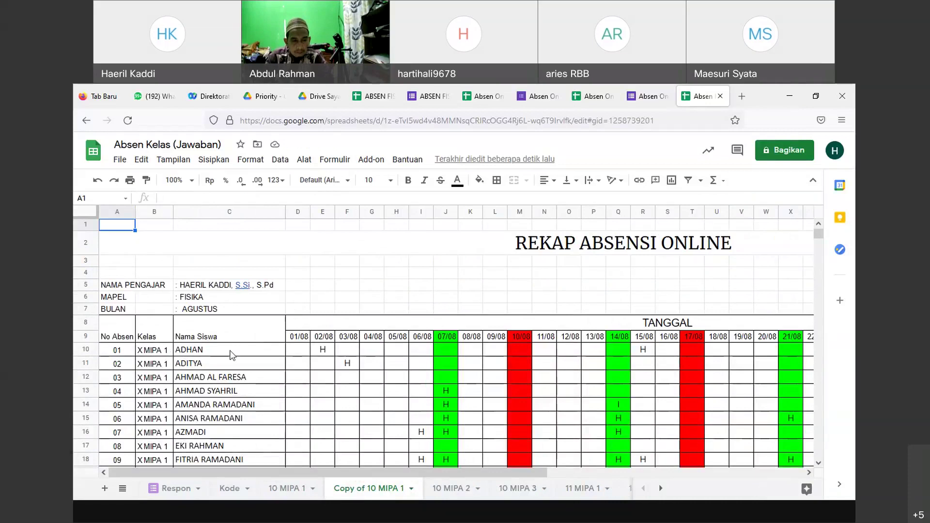
Step: Look through the student rows, date columns and REKAPAN HARIAN block on the Copy of 10 MIPA 1 sheet
{"action": "left_click", "coordinate": [204, 351]}
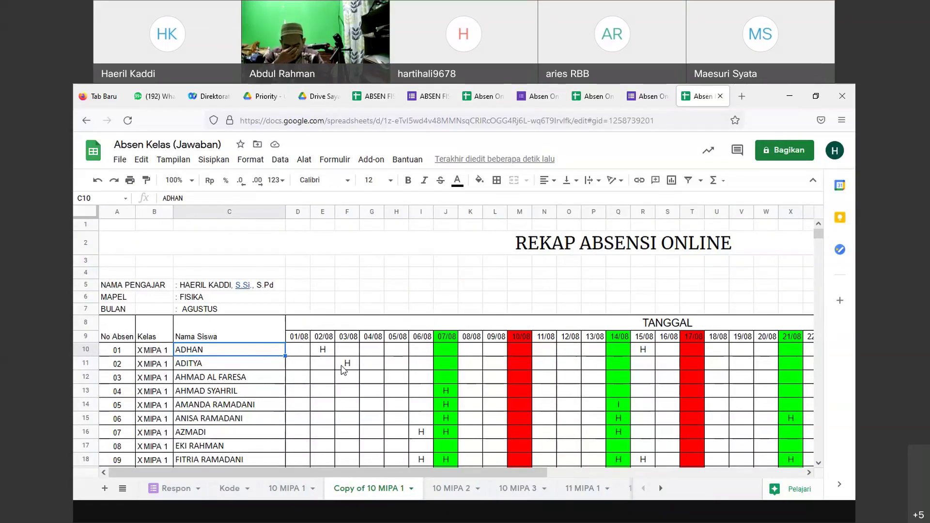
{"action": "scroll", "coordinate": [487, 341], "scroll_direction": "down", "scroll_amount": 5}
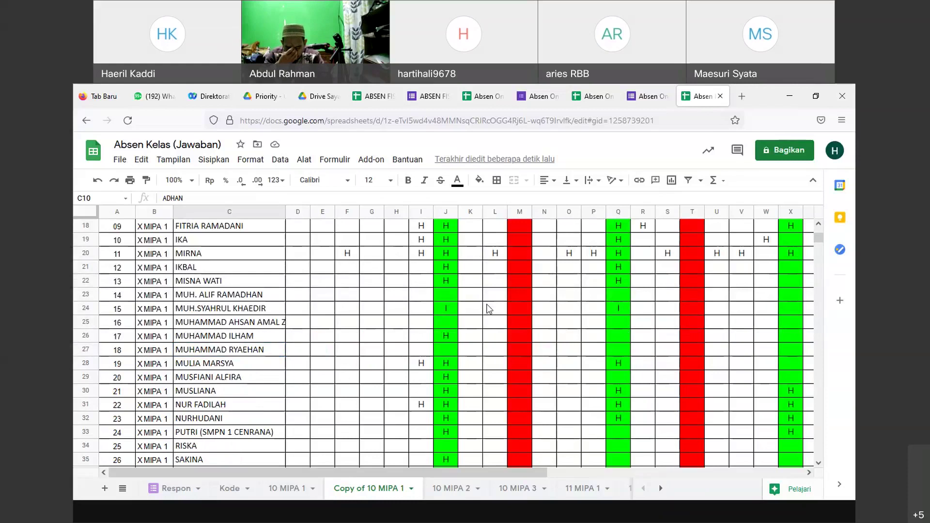
{"action": "scroll", "coordinate": [482, 319], "scroll_direction": "down", "scroll_amount": 10}
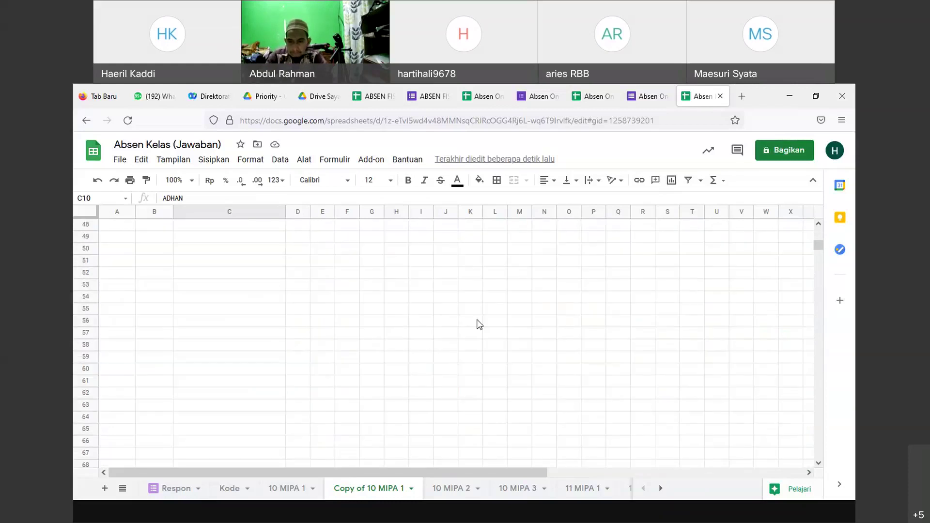
{"action": "scroll", "coordinate": [478, 322], "scroll_direction": "up", "scroll_amount": 15}
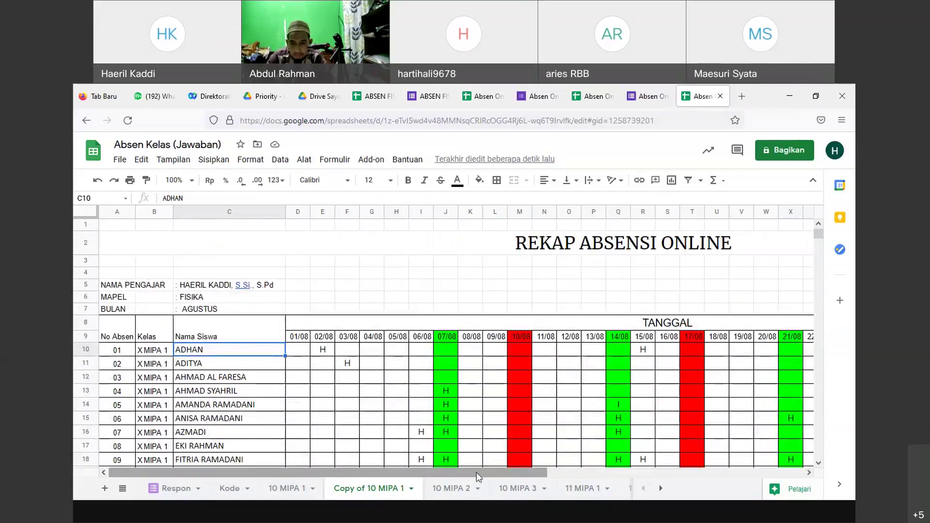
{"action": "left_click", "coordinate": [563, 469]}
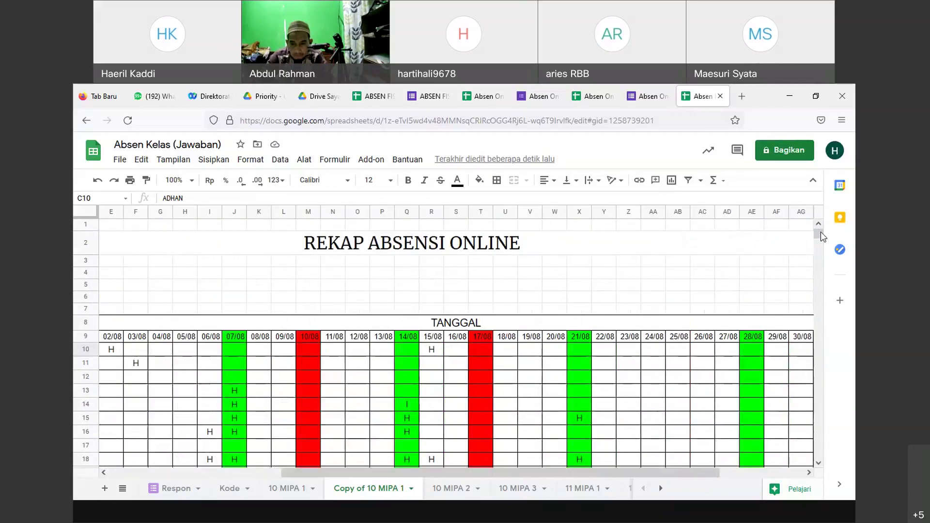
{"action": "left_click_drag", "start_coordinate": [818, 231], "coordinate": [820, 241]}
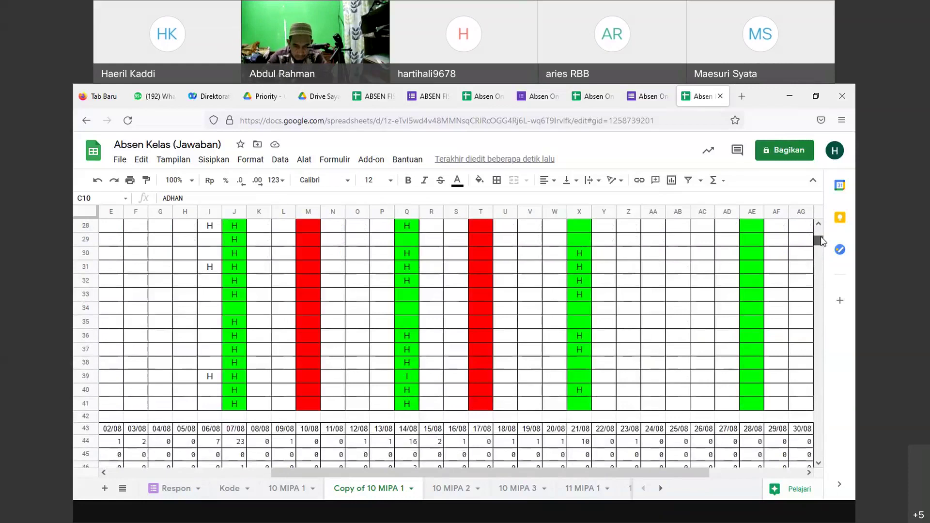
{"action": "scroll", "coordinate": [821, 241], "scroll_direction": "down", "scroll_amount": 4}
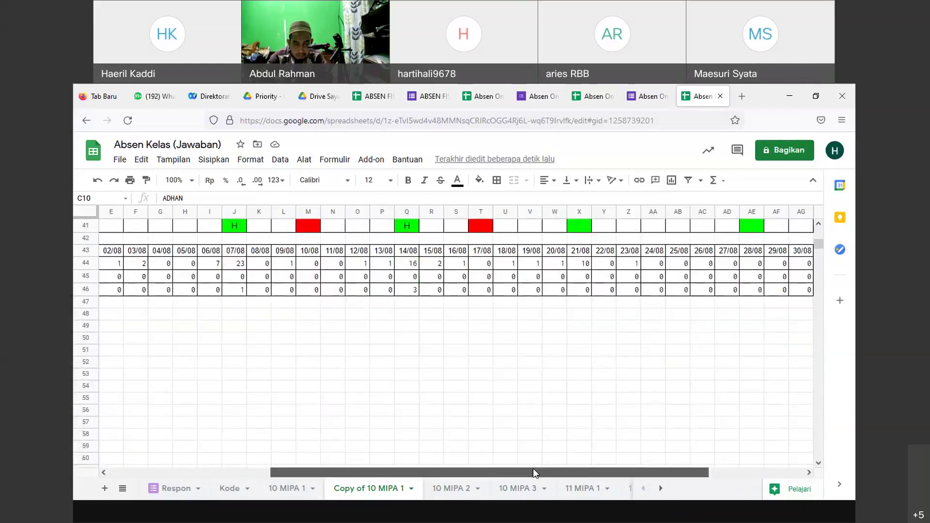
{"action": "left_click_drag", "start_coordinate": [532, 468], "coordinate": [371, 468]}
{"action": "scroll", "coordinate": [468, 427], "scroll_direction": "up", "scroll_amount": 4}
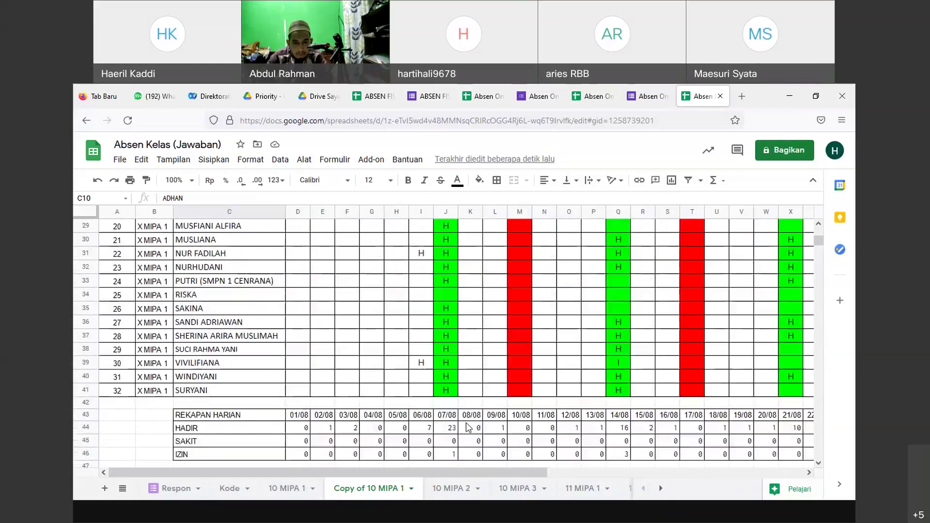
{"action": "scroll", "coordinate": [468, 427], "scroll_direction": "up", "scroll_amount": 9}
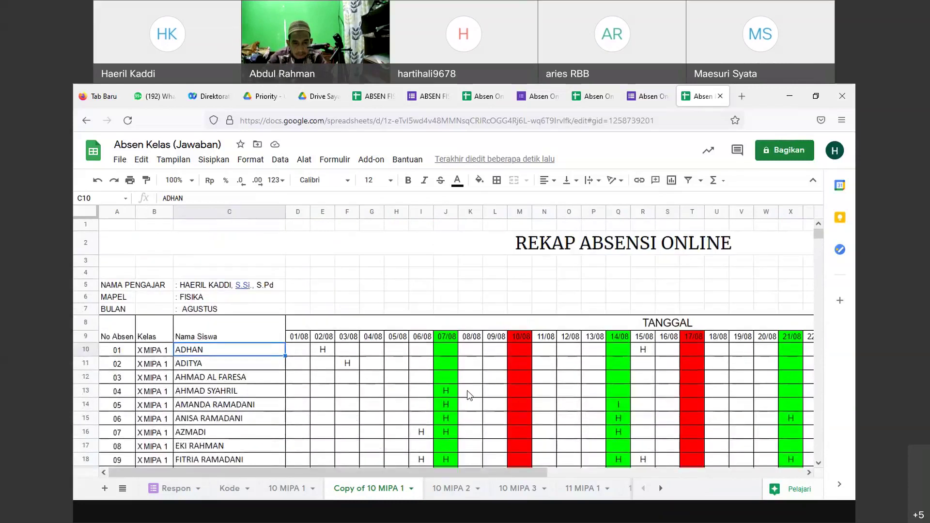
{"action": "scroll", "coordinate": [468, 395], "scroll_direction": "down", "scroll_amount": 3}
{"action": "scroll", "coordinate": [468, 395], "scroll_direction": "up", "scroll_amount": 3}
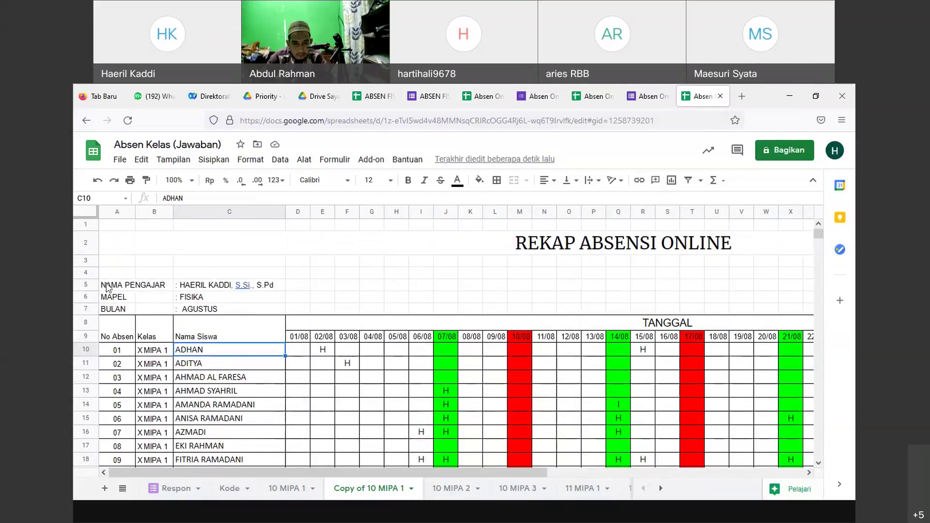
Step: Copy the whole recap block A2:AL46, from the REKAP ABSENSI ONLINE title to the IZIN row, and paste it at A49
{"action": "left_click", "coordinate": [486, 242]}
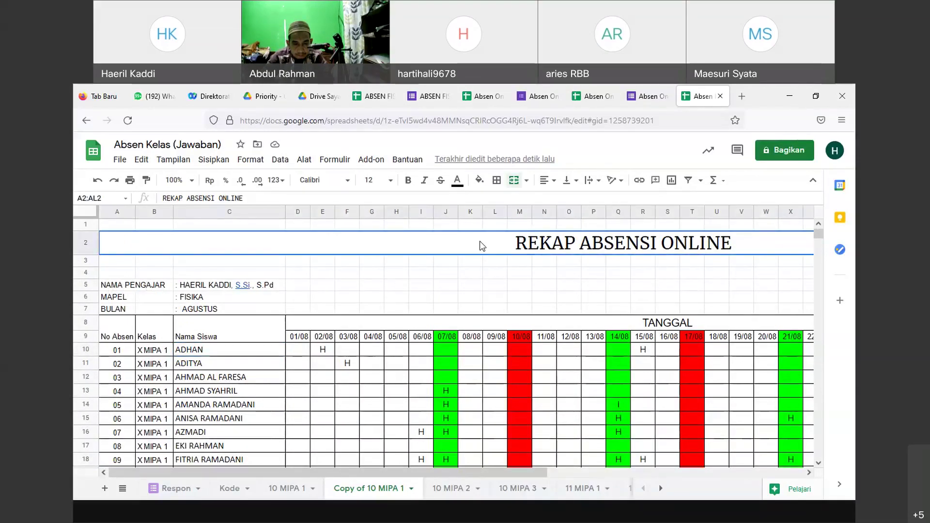
{"action": "key", "text": "shift+Down"}
{"action": "key", "text": "shift+Down"}
{"action": "key", "text": "shift+Down"}
{"action": "key", "text": "shift+Down"}
{"action": "key", "text": "shift+Down"}
{"action": "key", "text": "shift+Down"}
{"action": "key", "text": "shift+Down"}
{"action": "key", "text": "shift+Down"}
{"action": "key", "text": "shift+Down"}
{"action": "key", "text": "shift+Down"}
{"action": "key", "text": "shift+Down"}
{"action": "key", "text": "shift+Down"}
{"action": "key", "text": "shift+Down"}
{"action": "key", "text": "shift+Down"}
{"action": "key", "text": "shift+Down"}
{"action": "key", "text": "shift+Down"}
{"action": "key", "text": "shift+Down"}
{"action": "key", "text": "shift+Down"}
{"action": "key", "text": "shift+Down"}
{"action": "key", "text": "shift+Down"}
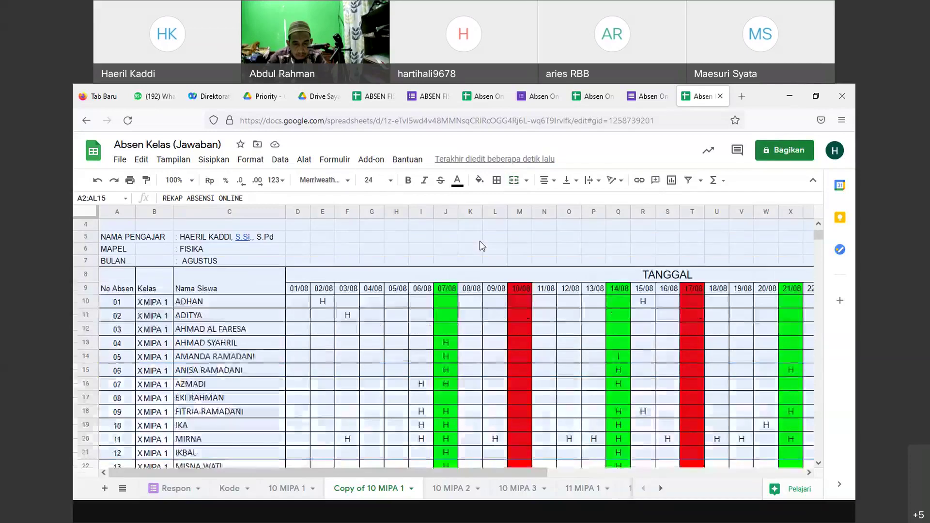
{"action": "key", "text": "shift+Down"}
{"action": "key", "text": "shift+Down"}
{"action": "key", "text": "shift+Down"}
{"action": "key", "text": "shift+Down"}
{"action": "key", "text": "shift+Down"}
{"action": "key", "text": "shift+Down"}
{"action": "key", "text": "shift+Down"}
{"action": "key", "text": "shift+Down"}
{"action": "key", "text": "shift+Down"}
{"action": "key", "text": "shift+Down"}
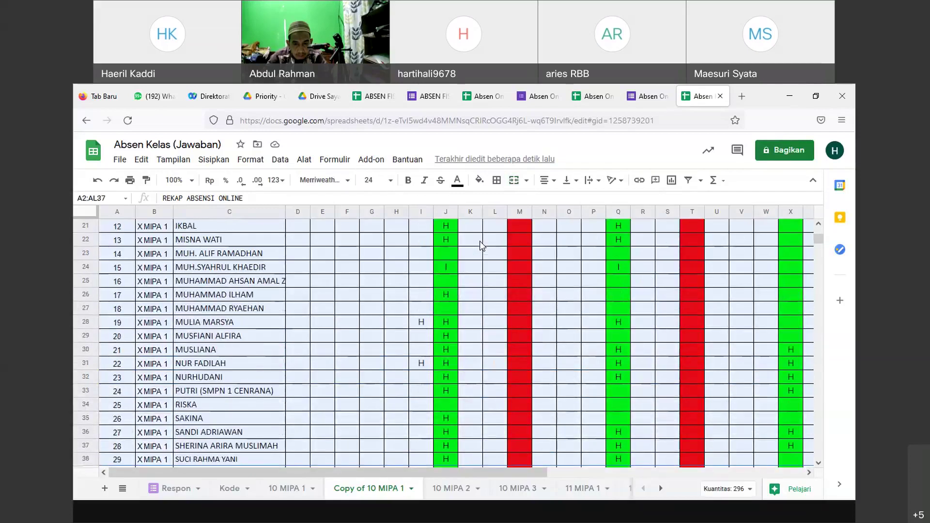
{"action": "key", "text": "shift+Down"}
{"action": "key", "text": "shift+Down"}
{"action": "key", "text": "shift+Down"}
{"action": "key", "text": "shift+Down"}
{"action": "key", "text": "shift+Down"}
{"action": "key", "text": "shift+Down"}
{"action": "key", "text": "shift+Down"}
{"action": "key", "text": "shift+Down"}
{"action": "key", "text": "shift+Down"}
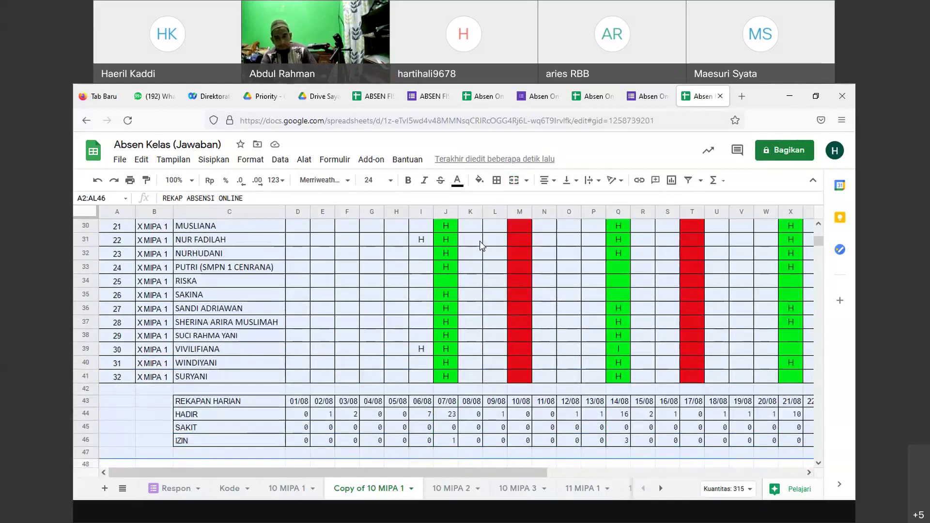
{"action": "key", "text": "shift+Up"}
{"action": "key", "text": "shift+Up"}
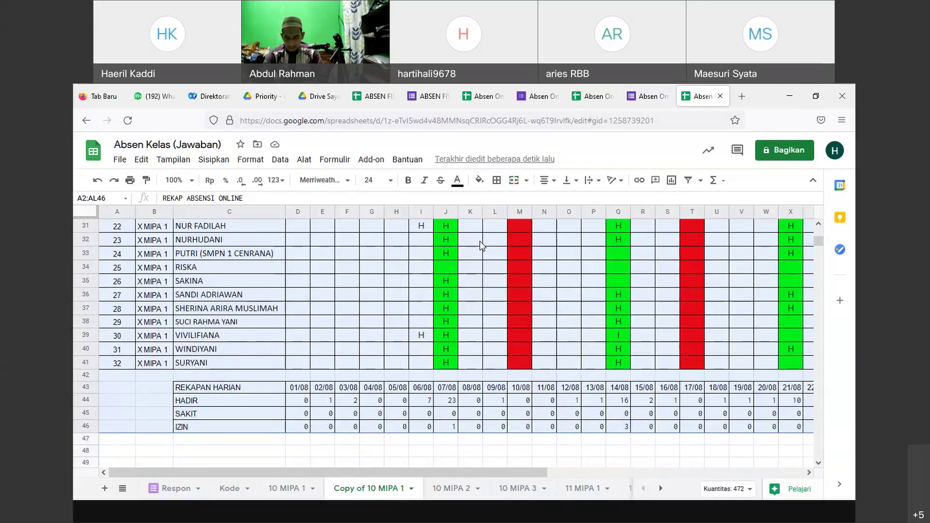
{"action": "key", "text": "ctrl+c"}
{"action": "scroll", "coordinate": [370, 357], "scroll_direction": "down", "scroll_amount": 4}
{"action": "scroll", "coordinate": [114, 380], "scroll_direction": "up", "scroll_amount": 2}
{"action": "left_click", "coordinate": [114, 380]}
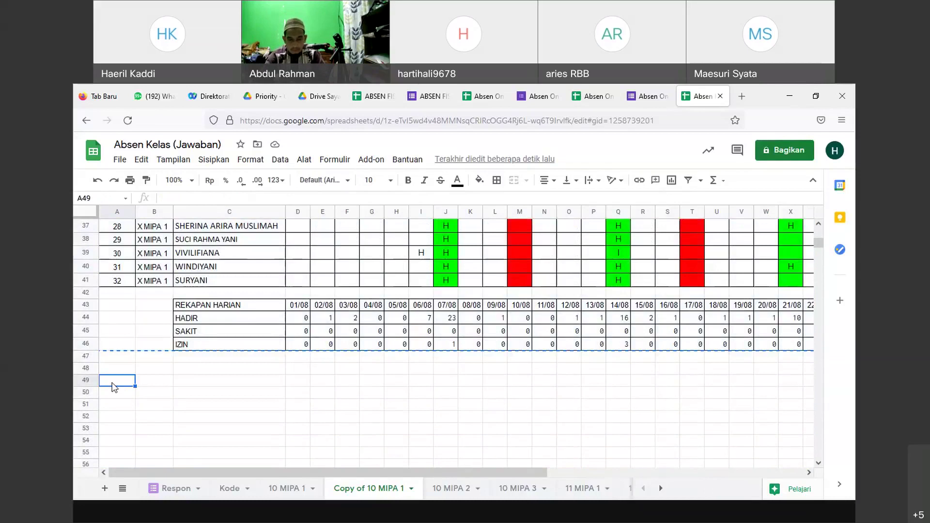
{"action": "key", "text": "ctrl+v"}
Step: Examine the pasted recap block in rows 49 to 93, including its REKAPAN columns, and the empty rows below it
{"action": "scroll", "coordinate": [200, 400], "scroll_direction": "down", "scroll_amount": 6}
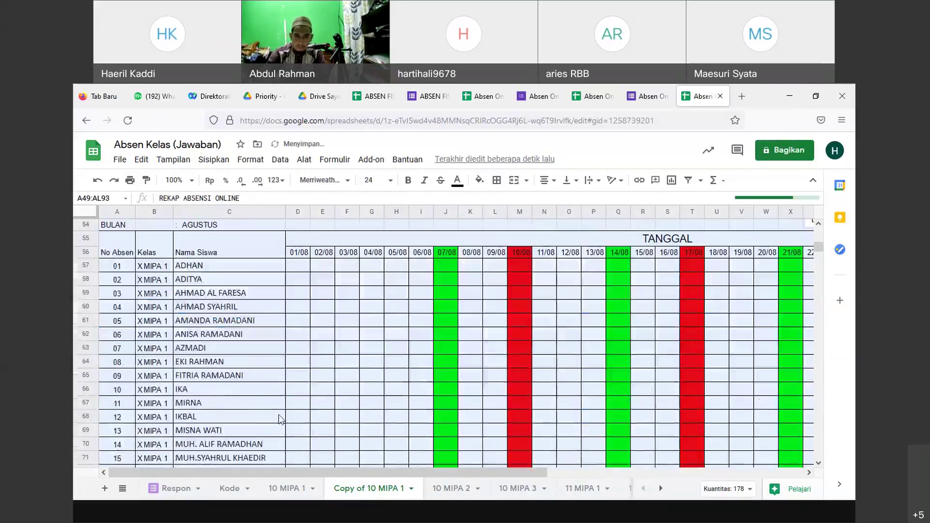
{"action": "scroll", "coordinate": [300, 415], "scroll_direction": "up", "scroll_amount": 6}
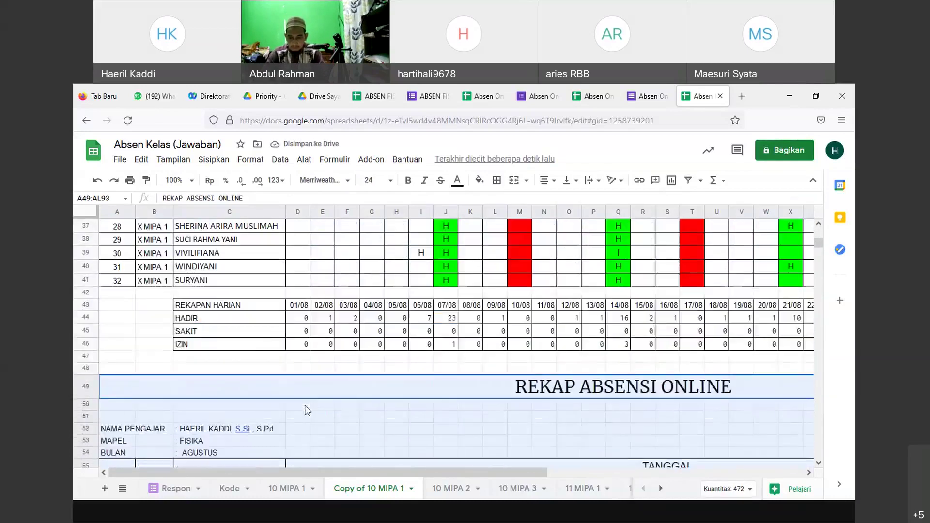
{"action": "scroll", "coordinate": [307, 411], "scroll_direction": "down", "scroll_amount": 4}
{"action": "left_click_drag", "start_coordinate": [426, 472], "coordinate": [746, 472]}
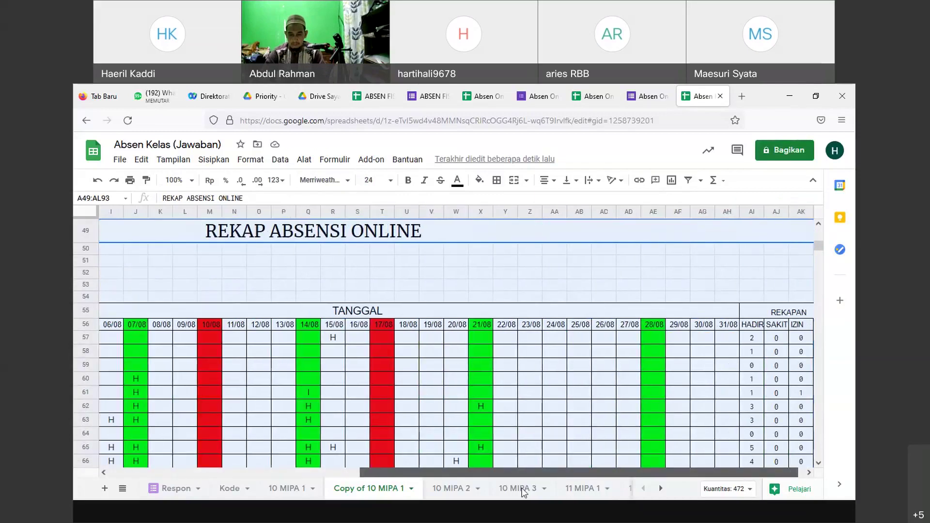
{"action": "left_click_drag", "start_coordinate": [524, 493], "coordinate": [411, 492]}
{"action": "scroll", "coordinate": [491, 405], "scroll_direction": "down", "scroll_amount": 6}
{"action": "scroll", "coordinate": [493, 412], "scroll_direction": "up", "scroll_amount": 2}
{"action": "scroll", "coordinate": [495, 413], "scroll_direction": "down", "scroll_amount": 8}
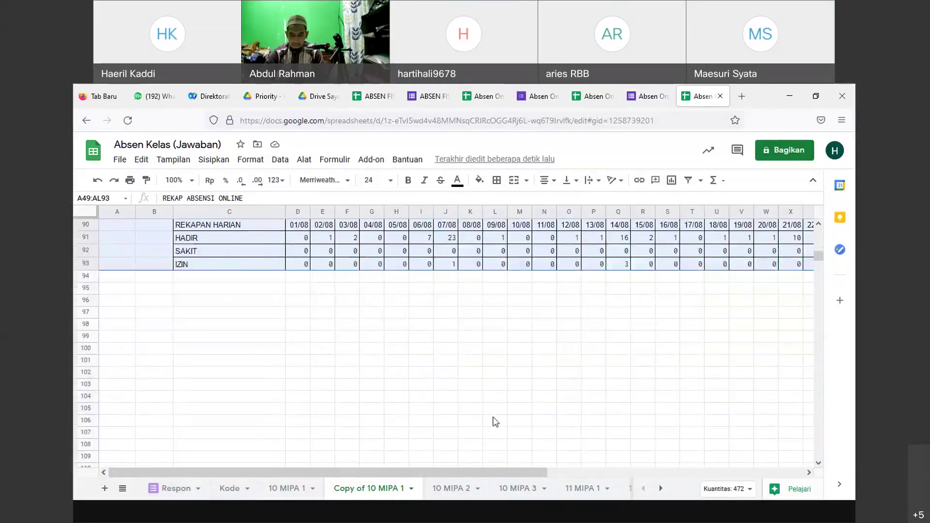
{"action": "scroll", "coordinate": [494, 420], "scroll_direction": "up", "scroll_amount": 6}
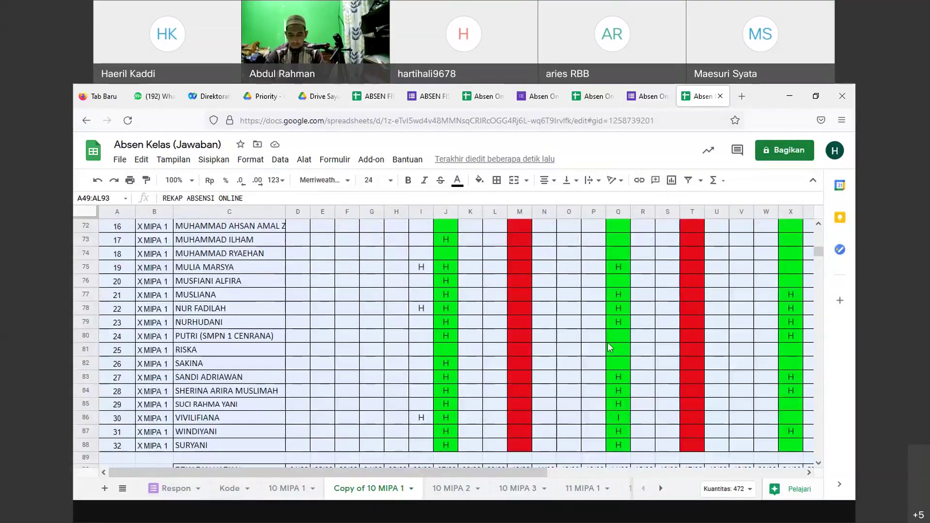
{"action": "left_click_drag", "start_coordinate": [817, 250], "coordinate": [814, 282]}
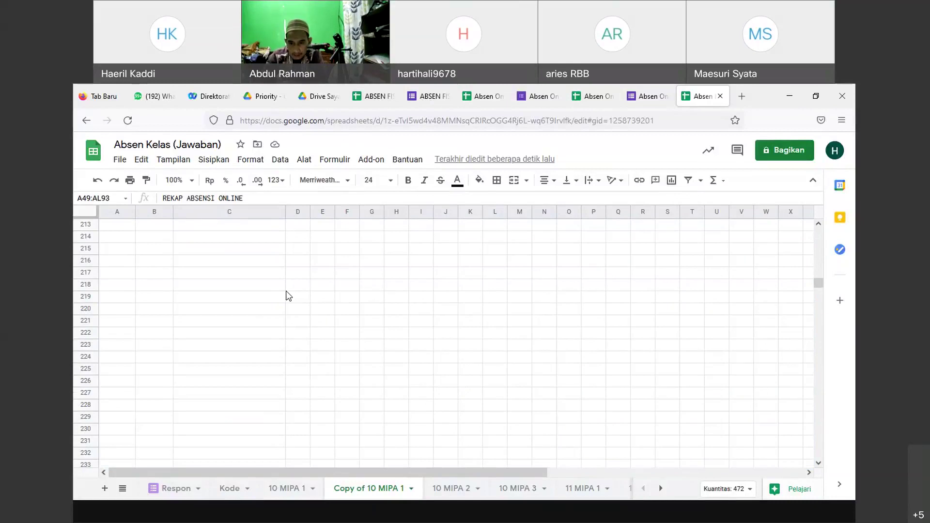
{"action": "left_click_drag", "start_coordinate": [445, 477], "coordinate": [729, 476]}
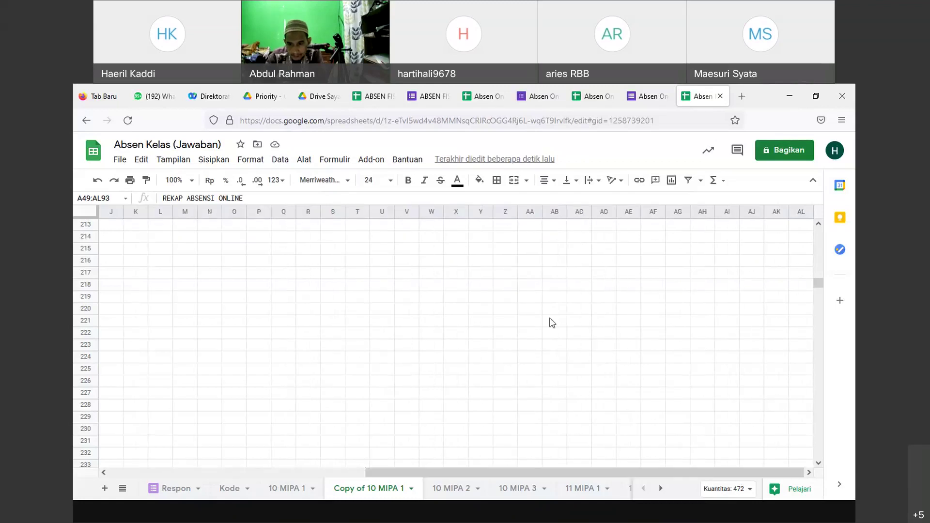
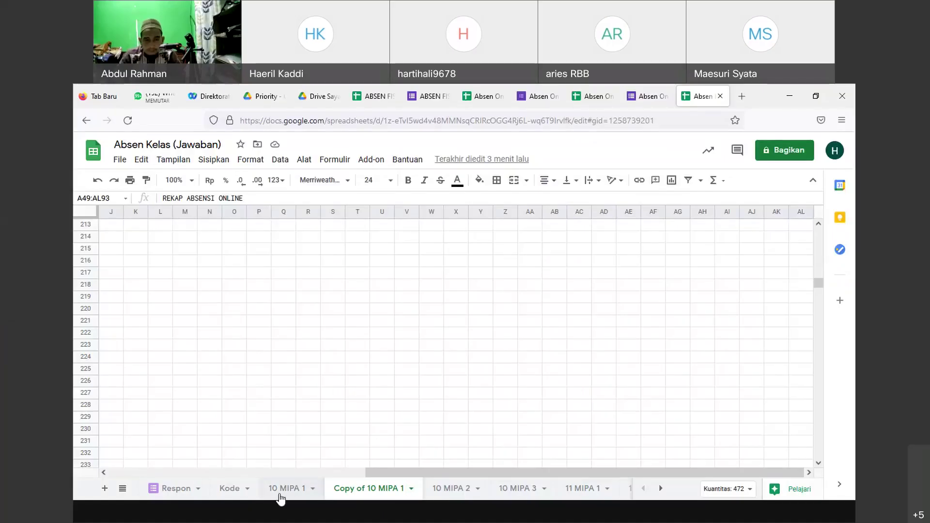
Step: On the 10 MIPA 1 sheet, extend the first student's ALFA formula in AL10 to =4-AI10-AJ10-AK10, subtracting SAKIT and IZIN too
{"action": "left_click", "coordinate": [288, 494]}
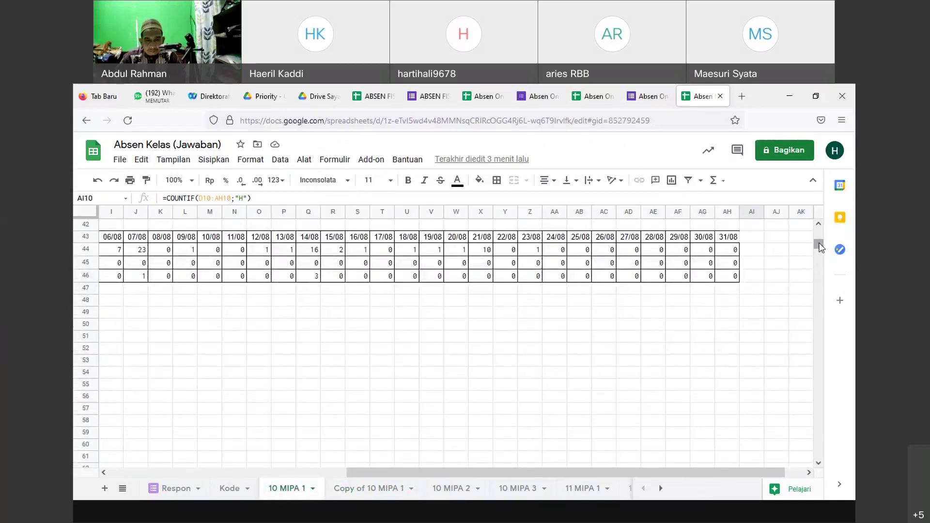
{"action": "left_click_drag", "start_coordinate": [820, 245], "coordinate": [819, 234]}
{"action": "left_click_drag", "start_coordinate": [549, 475], "coordinate": [669, 456]}
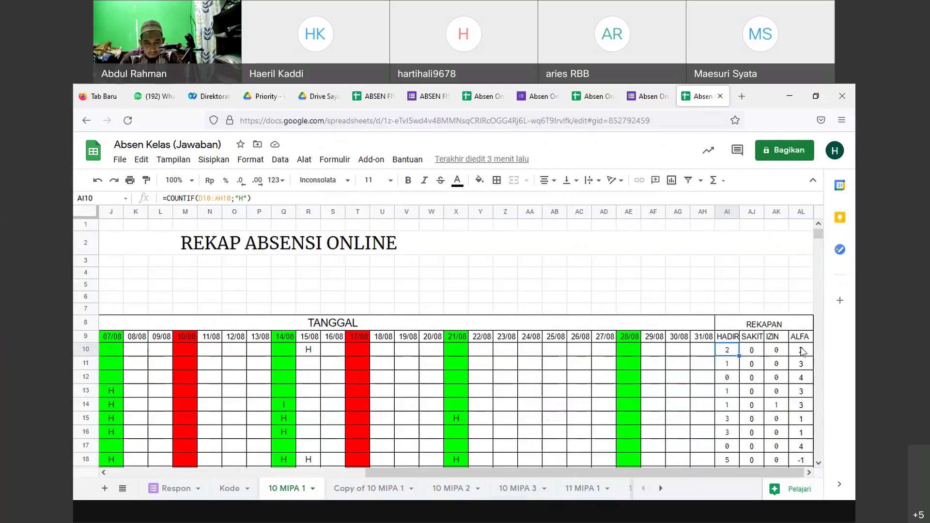
{"action": "left_click", "coordinate": [800, 350]}
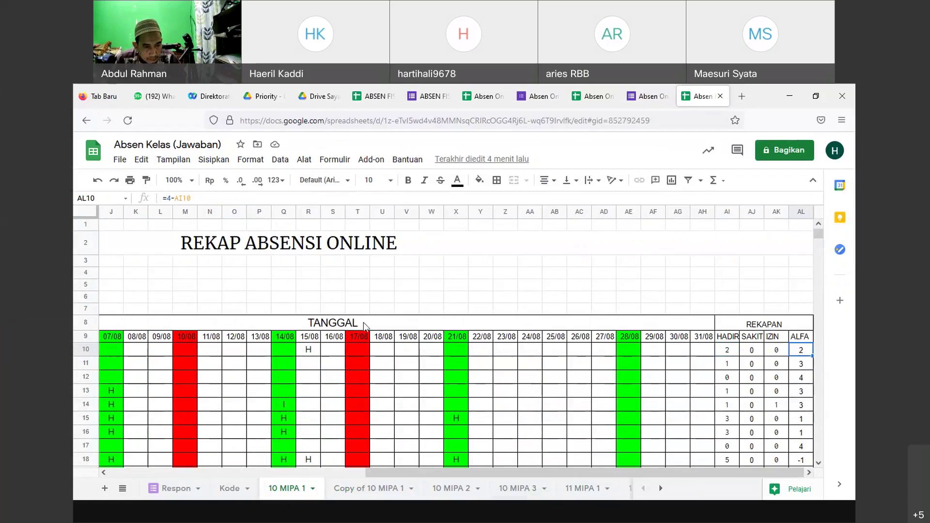
{"action": "left_click_drag", "start_coordinate": [592, 467], "coordinate": [645, 465]}
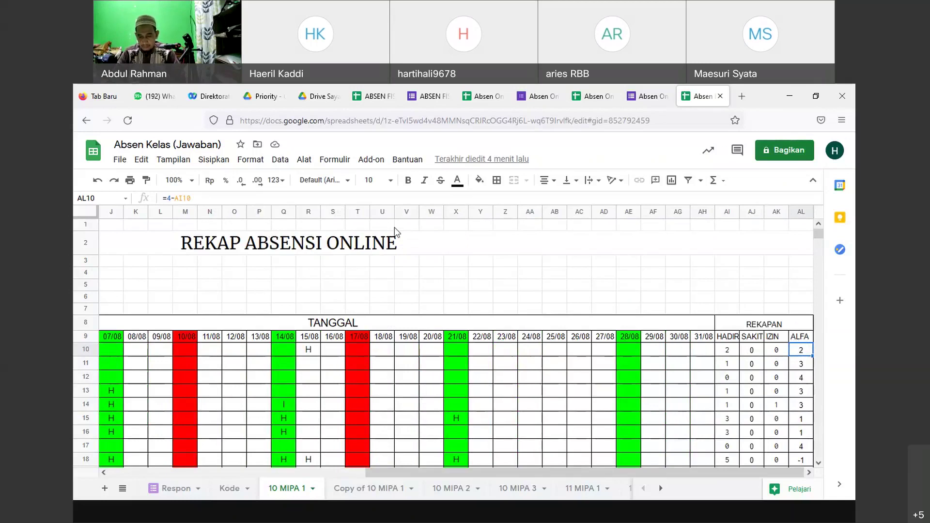
{"action": "key", "text": "F2"}
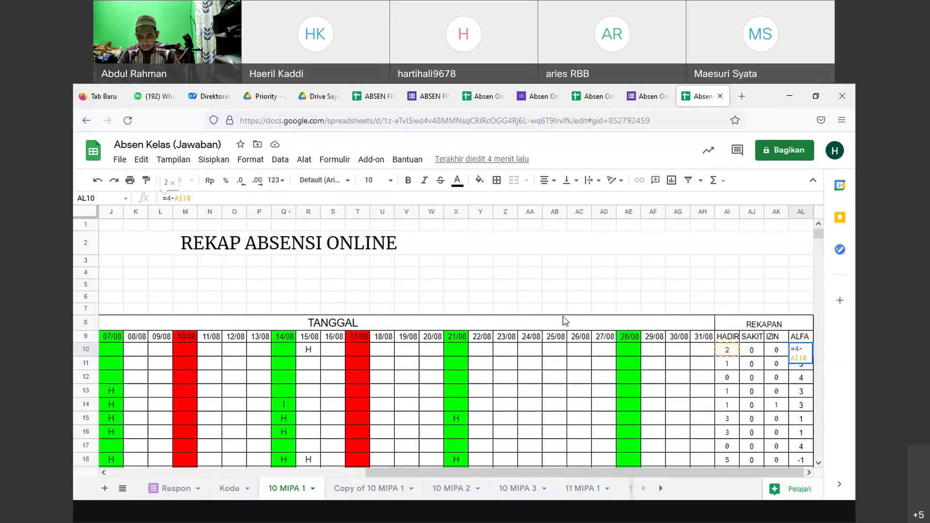
{"action": "type", "text": "-"}
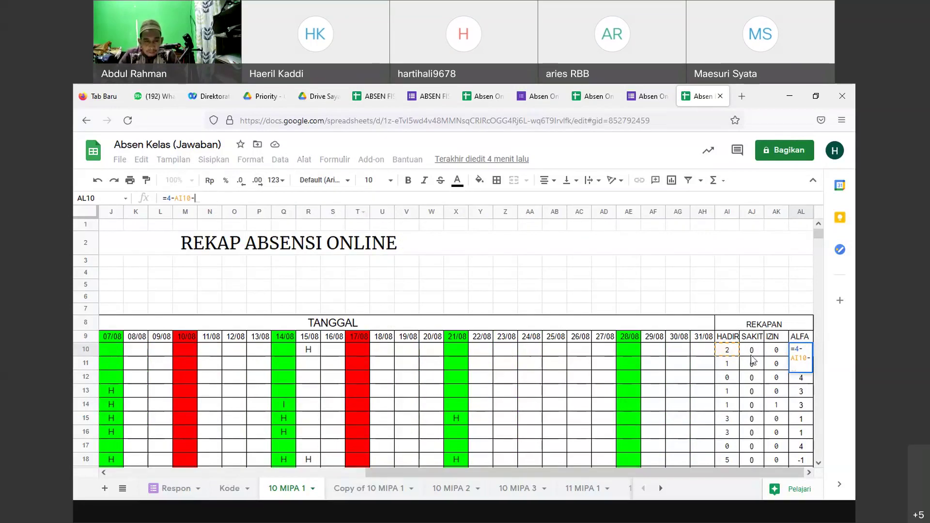
{"action": "left_click", "coordinate": [751, 351]}
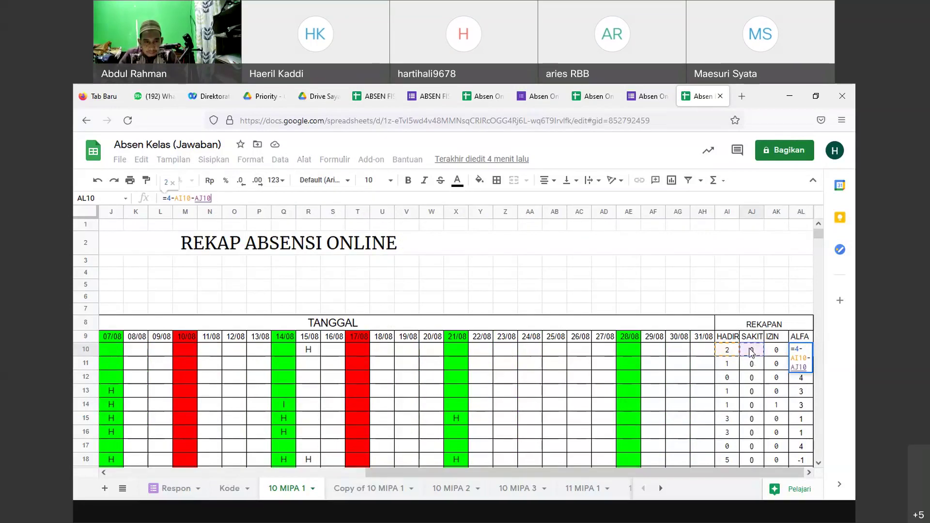
{"action": "type", "text": "-"}
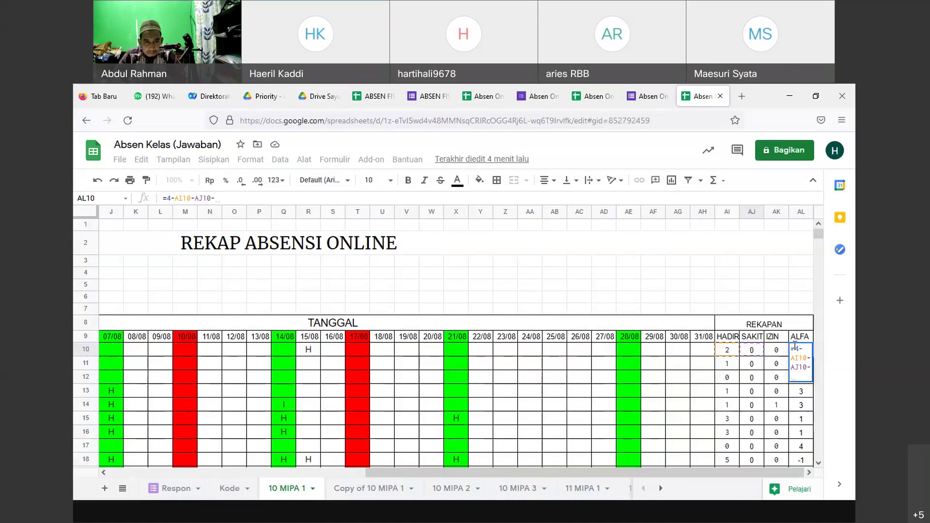
{"action": "left_click", "coordinate": [776, 351]}
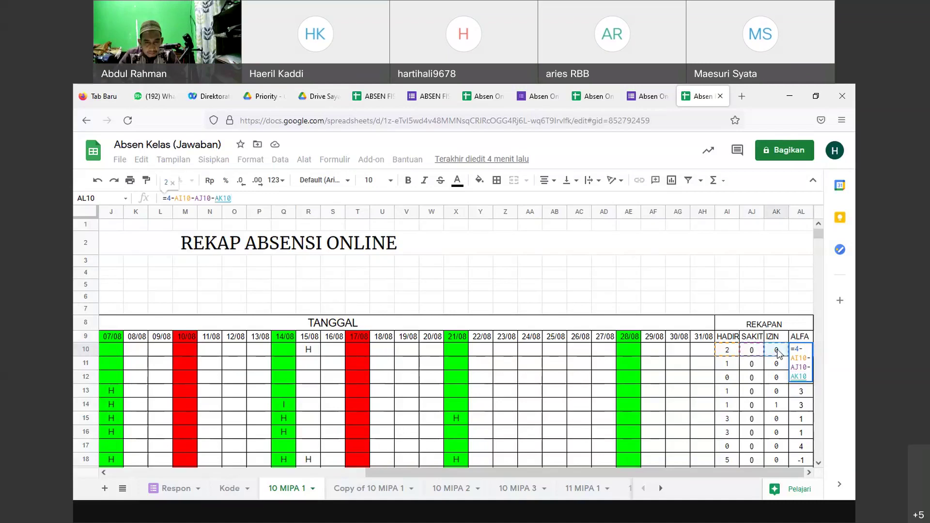
{"action": "key", "text": "Return"}
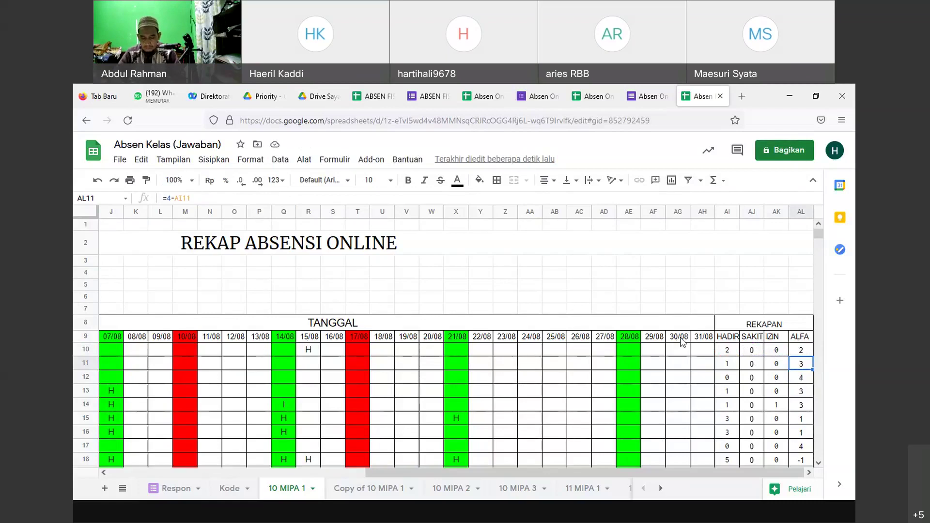
Step: Review the August date columns, attendance marks, REKAPAN columns and student list on the 10 MIPA 1 sheet
{"action": "left_click_drag", "start_coordinate": [585, 476], "coordinate": [402, 479]}
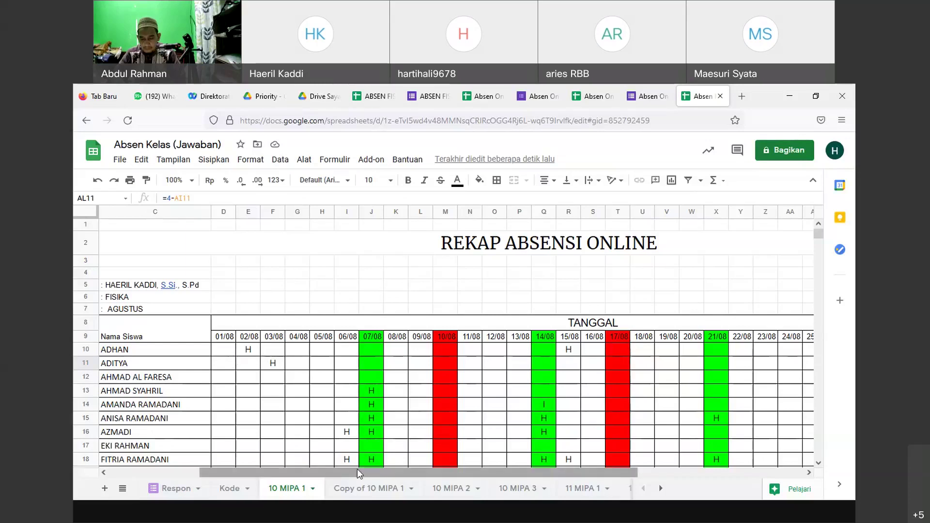
{"action": "left_click_drag", "start_coordinate": [361, 474], "coordinate": [524, 476]}
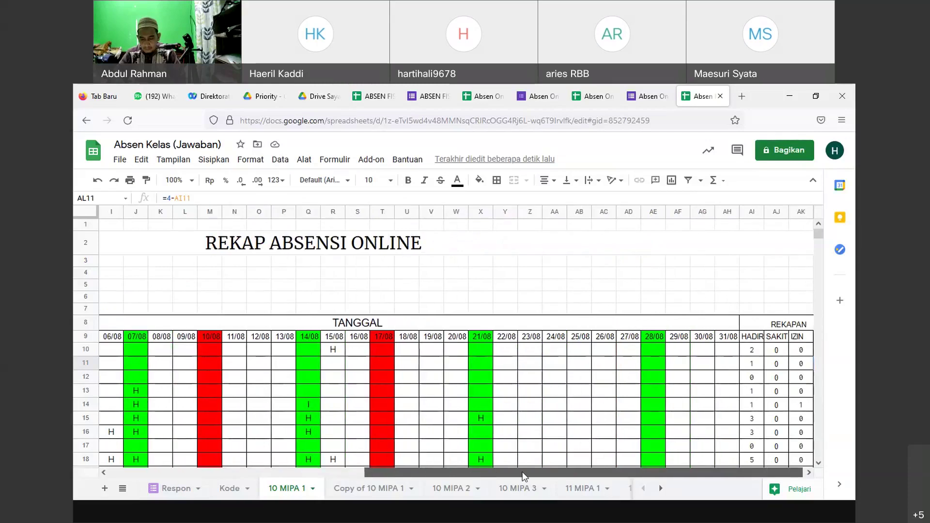
{"action": "left_click_drag", "start_coordinate": [524, 476], "coordinate": [432, 474]}
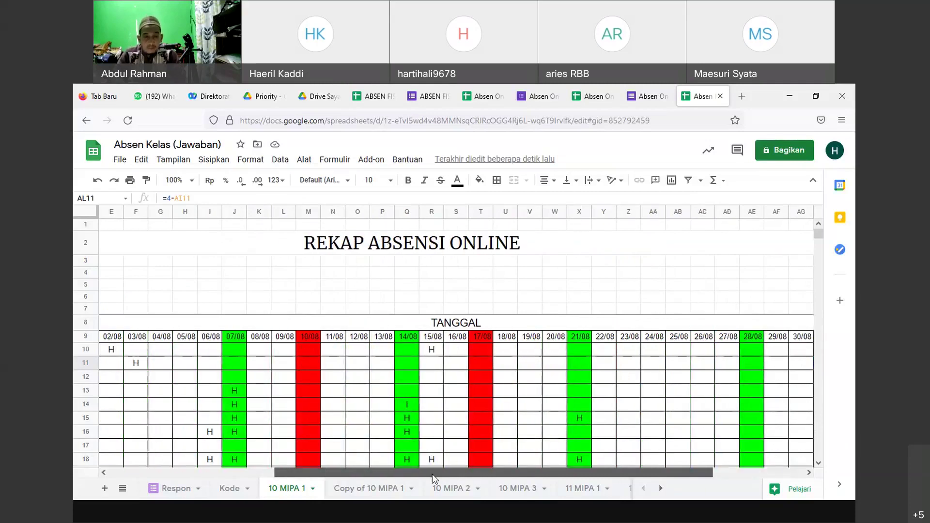
{"action": "left_click_drag", "start_coordinate": [432, 474], "coordinate": [353, 479]}
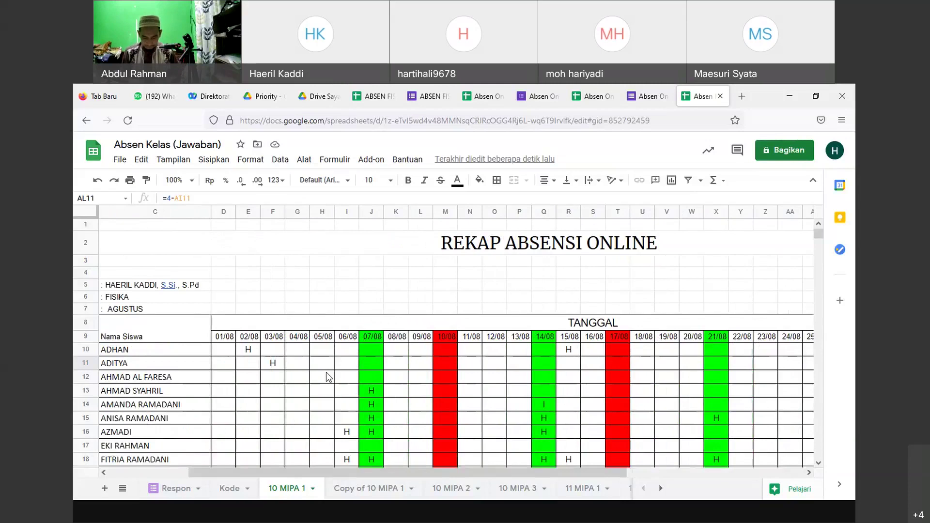
{"action": "left_click_drag", "start_coordinate": [335, 469], "coordinate": [237, 468]}
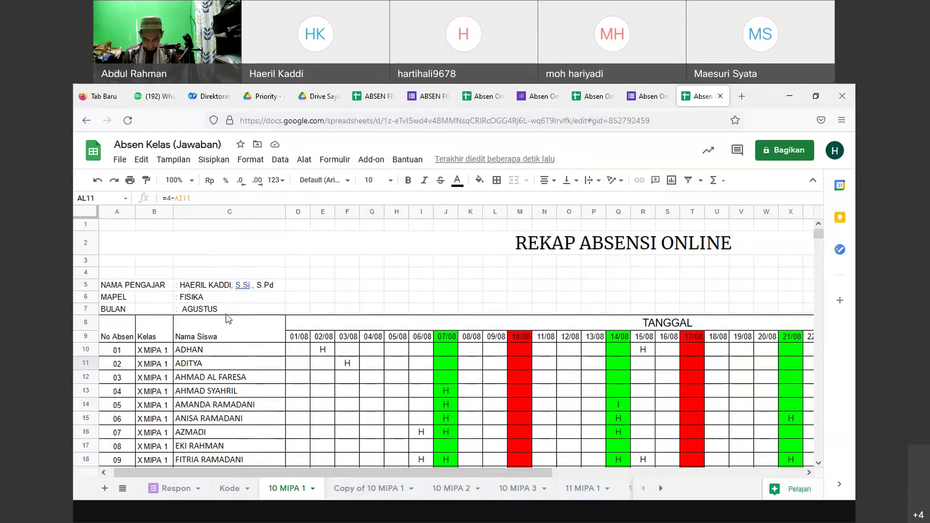
{"action": "scroll", "coordinate": [259, 360], "scroll_direction": "down", "scroll_amount": 2}
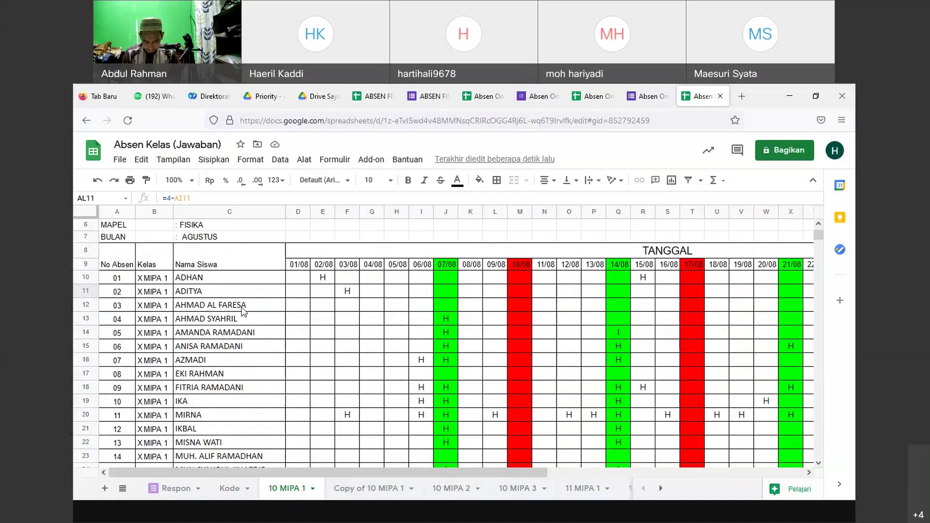
Step: Look through the timestamped form responses on the Respon sheet down to the most recent entries
{"action": "left_click", "coordinate": [193, 487]}
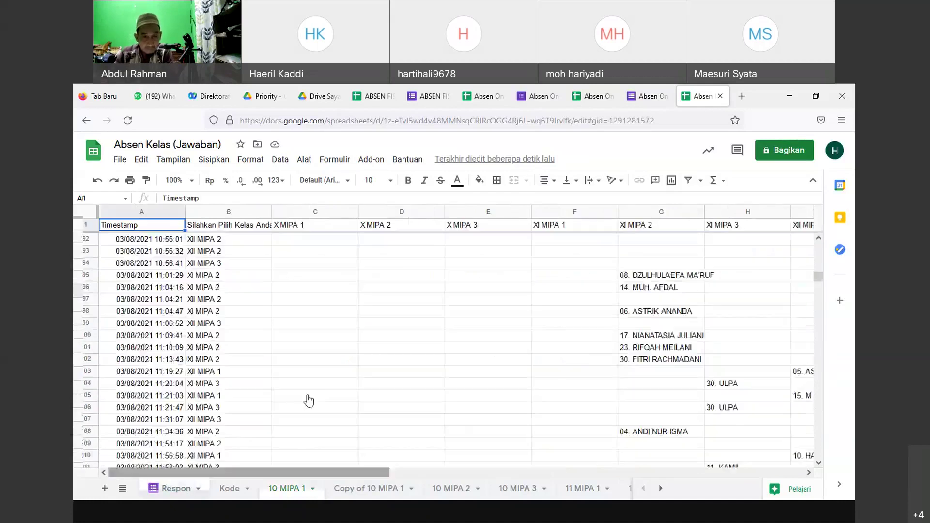
{"action": "scroll", "coordinate": [309, 397], "scroll_direction": "down", "scroll_amount": 15}
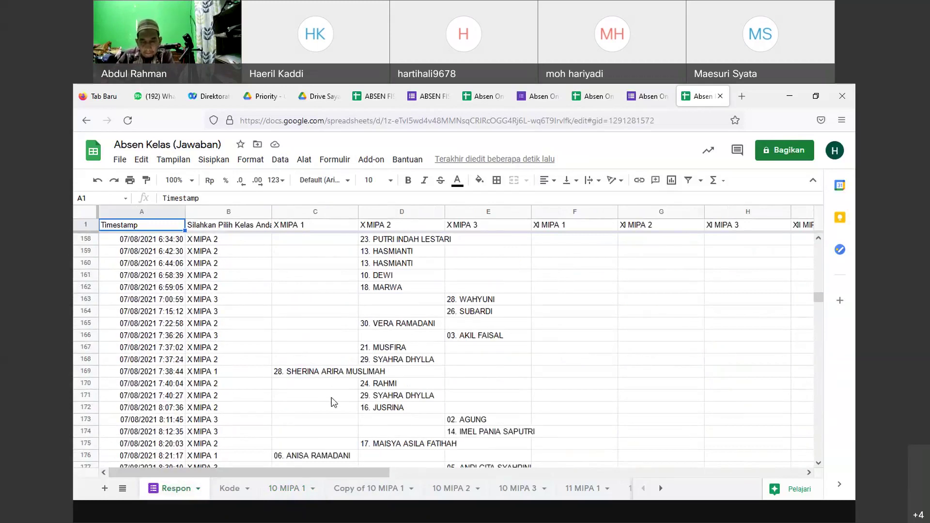
{"action": "scroll", "coordinate": [345, 393], "scroll_direction": "down", "scroll_amount": 15}
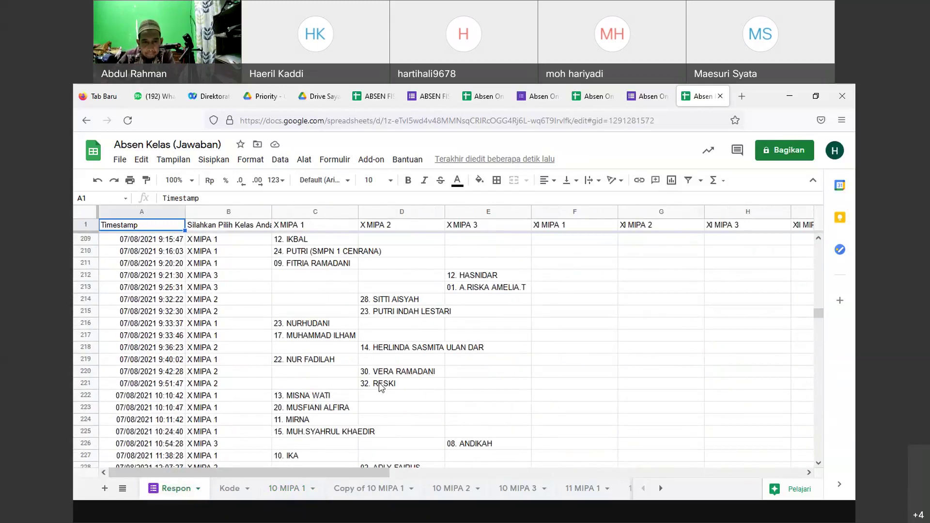
{"action": "scroll", "coordinate": [398, 404], "scroll_direction": "down", "scroll_amount": 20}
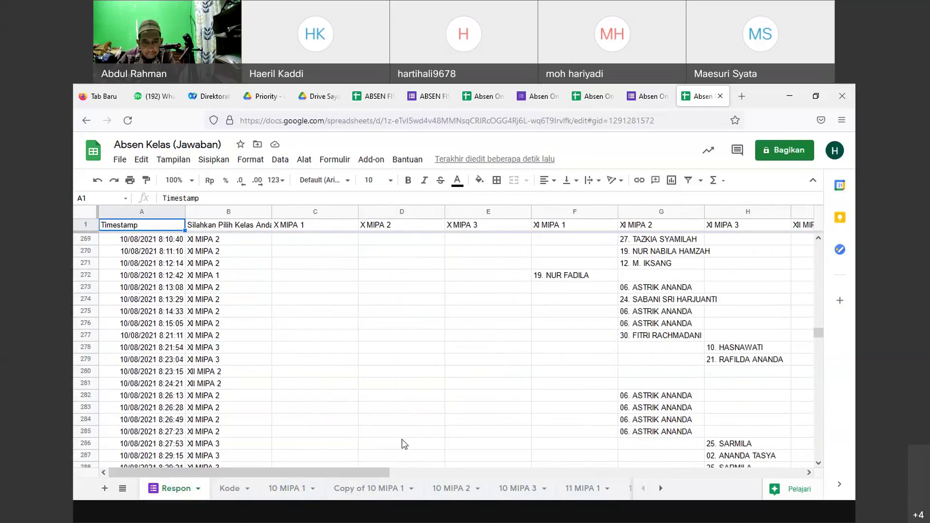
{"action": "scroll", "coordinate": [509, 417], "scroll_direction": "down", "scroll_amount": 12}
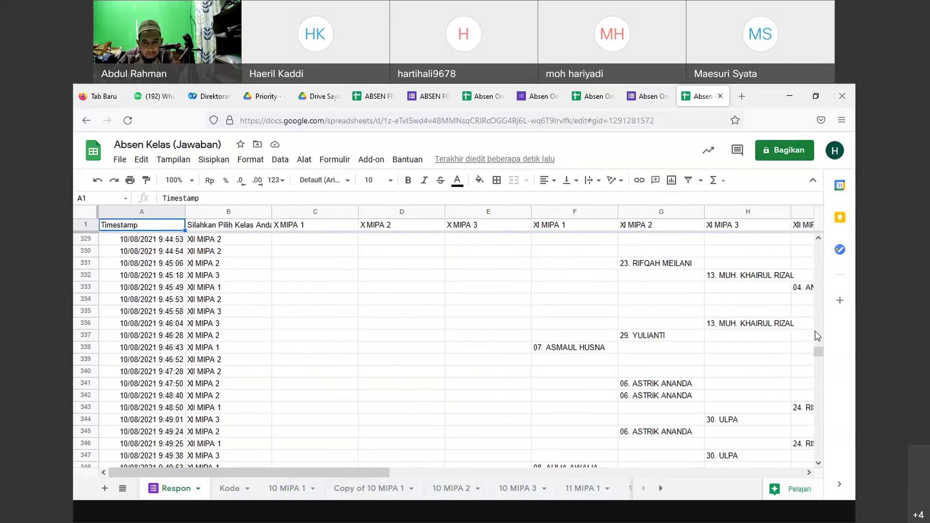
{"action": "scroll", "coordinate": [820, 351], "scroll_direction": "up", "scroll_amount": 4}
{"action": "left_click_drag", "start_coordinate": [821, 357], "coordinate": [808, 422]}
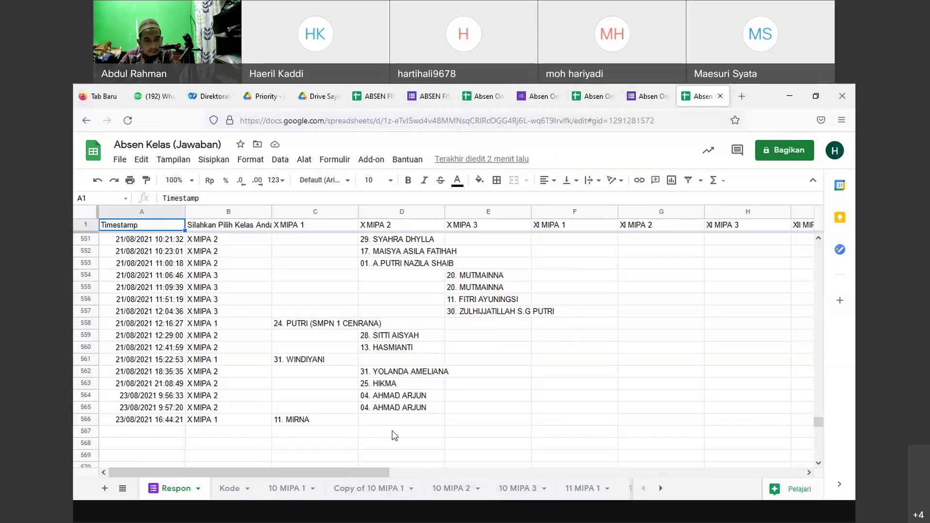
Step: Compare the latest X MIPA 2 responses on the Respon sheet with the marks and REKAPAN HARIAN block on the 10 MIPA 2 sheet
{"action": "left_click", "coordinate": [457, 489]}
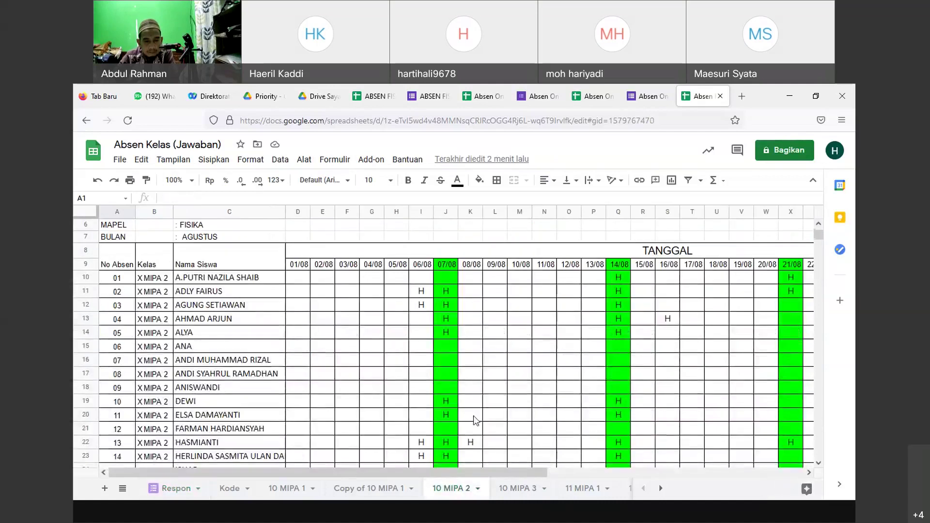
{"action": "left_click_drag", "start_coordinate": [554, 469], "coordinate": [713, 457]}
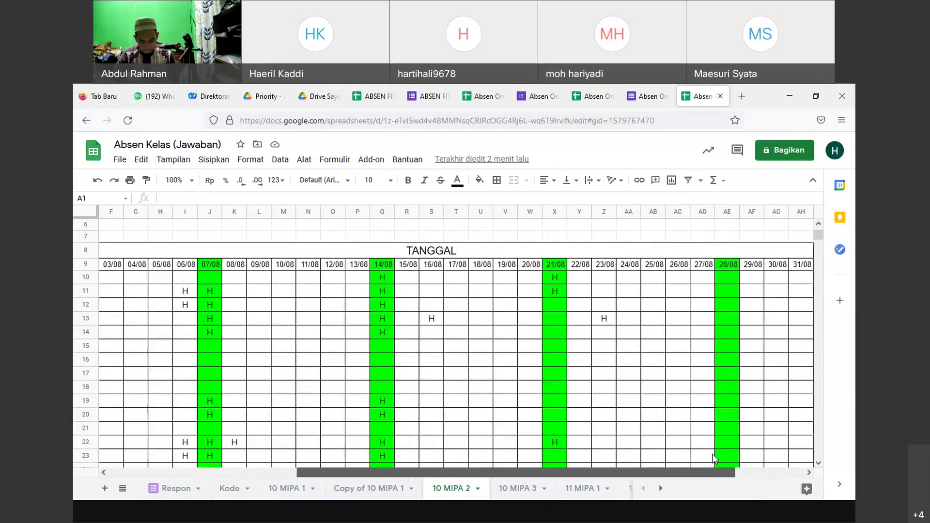
{"action": "left_click", "coordinate": [180, 490]}
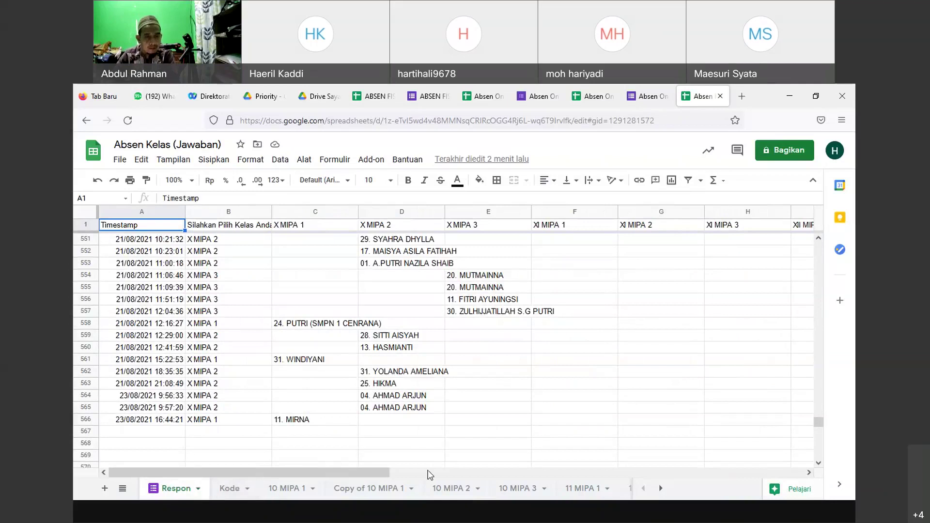
{"action": "left_click", "coordinate": [450, 489]}
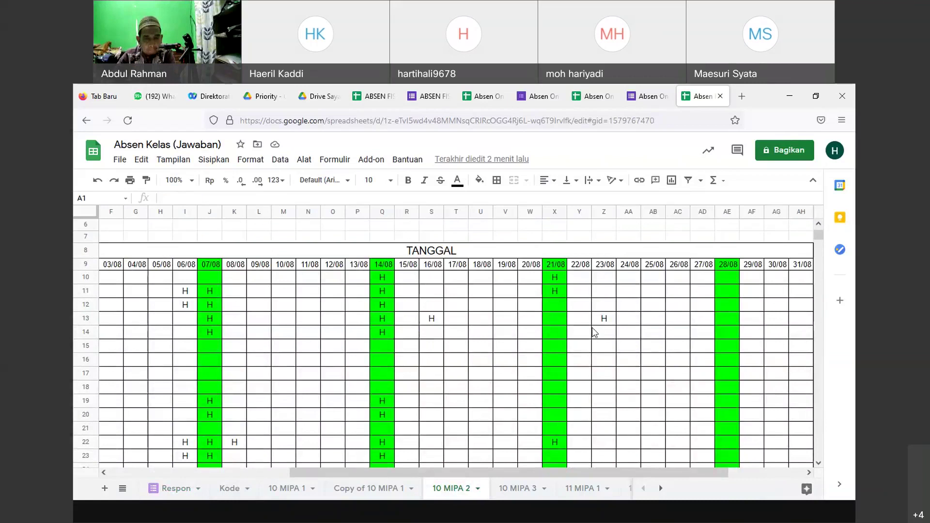
{"action": "left_click_drag", "start_coordinate": [606, 472], "coordinate": [423, 484]}
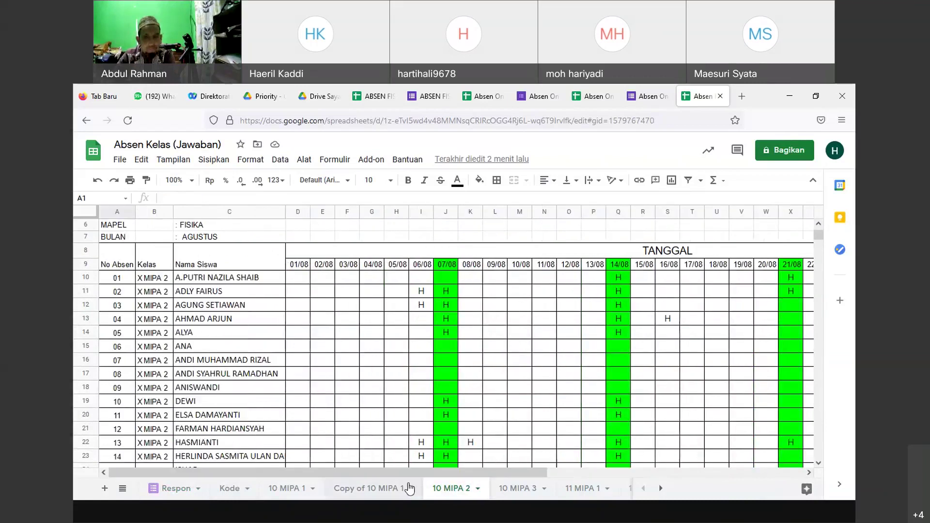
{"action": "scroll", "coordinate": [257, 366], "scroll_direction": "down", "scroll_amount": 2}
{"action": "scroll", "coordinate": [257, 366], "scroll_direction": "down", "scroll_amount": 6}
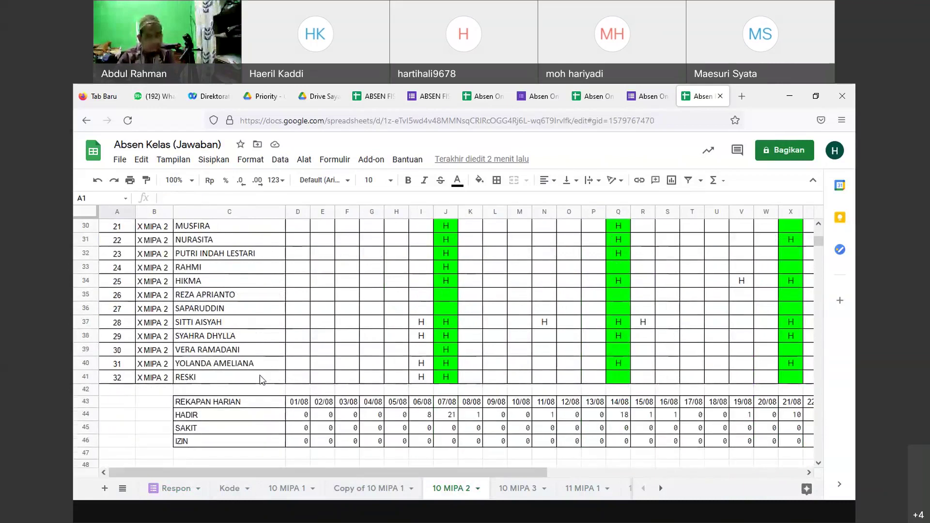
Step: Examine the student codes and attendance statuses on the Kode sheet, including the mid-August rows
{"action": "left_click", "coordinate": [230, 489]}
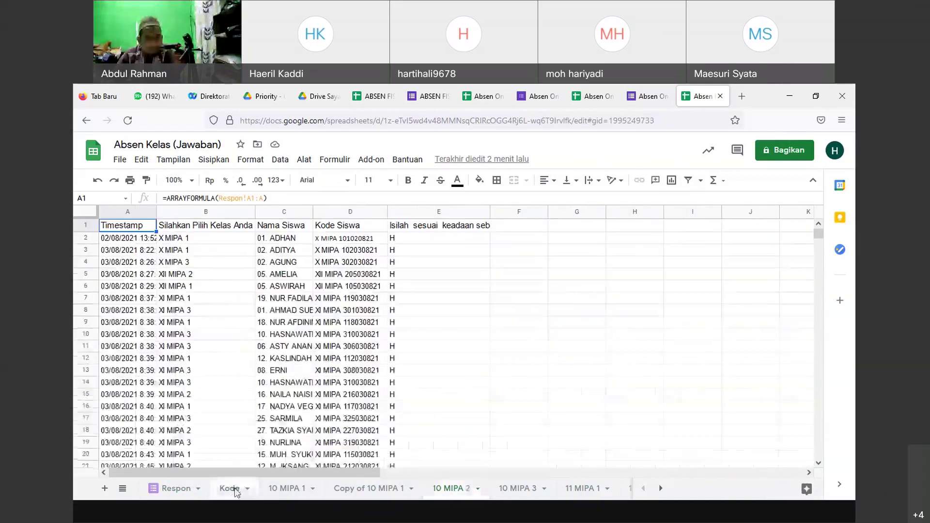
{"action": "scroll", "coordinate": [490, 430], "scroll_direction": "down", "scroll_amount": 10}
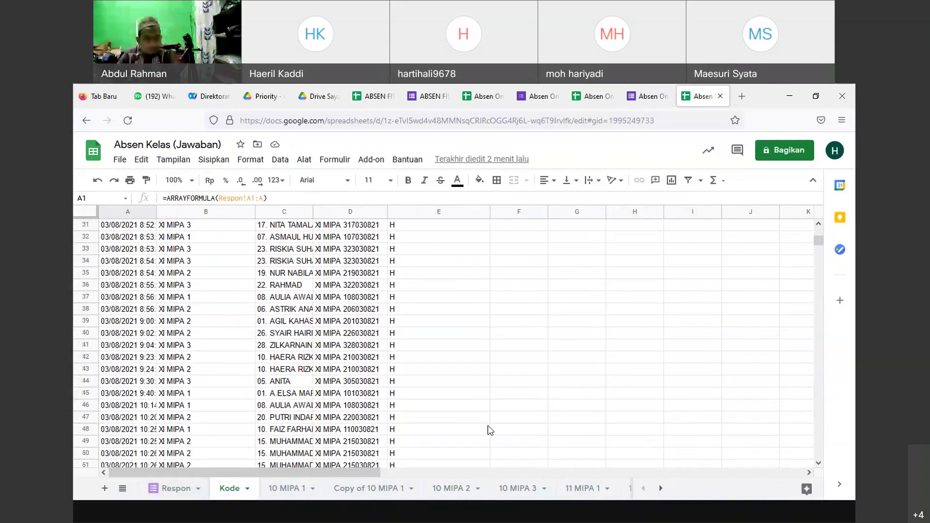
{"action": "scroll", "coordinate": [487, 426], "scroll_direction": "down", "scroll_amount": 10}
{"action": "left_click_drag", "start_coordinate": [819, 247], "coordinate": [808, 380]}
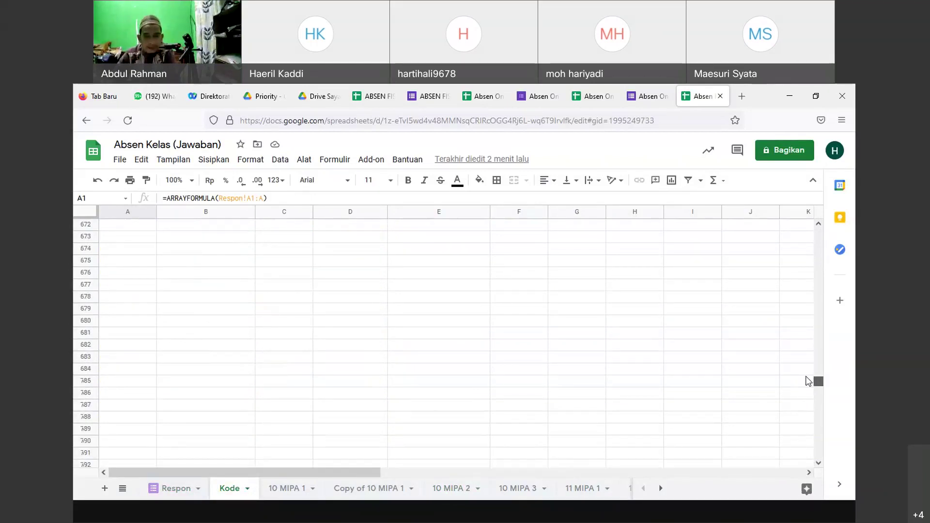
{"action": "left_click_drag", "start_coordinate": [808, 381], "coordinate": [807, 343]}
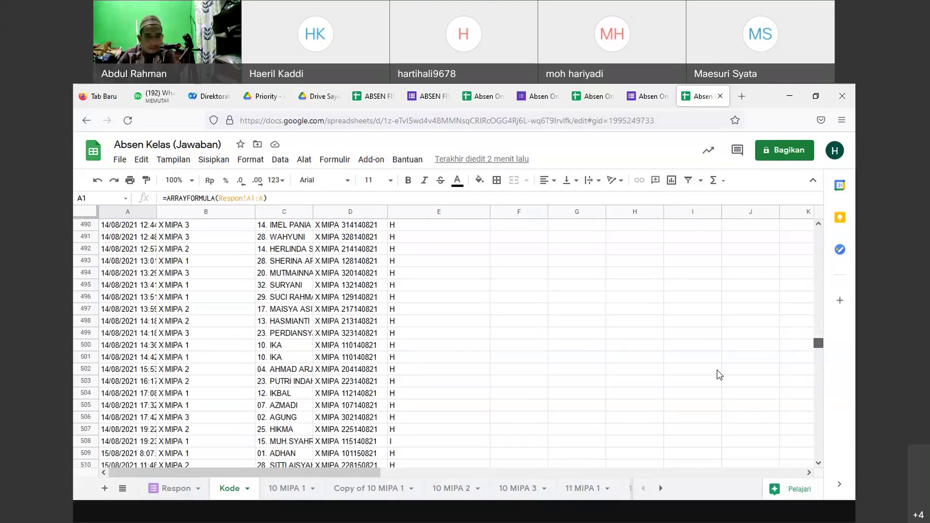
Step: Return to the 10 MIPA 2 sheet and check its header, student rows and date columns
{"action": "left_click", "coordinate": [455, 489]}
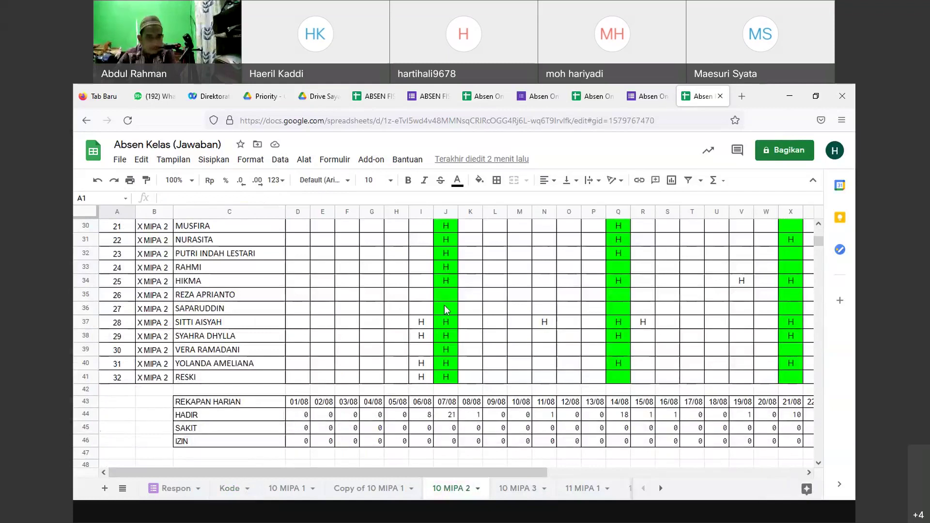
{"action": "scroll", "coordinate": [446, 308], "scroll_direction": "up", "scroll_amount": 10}
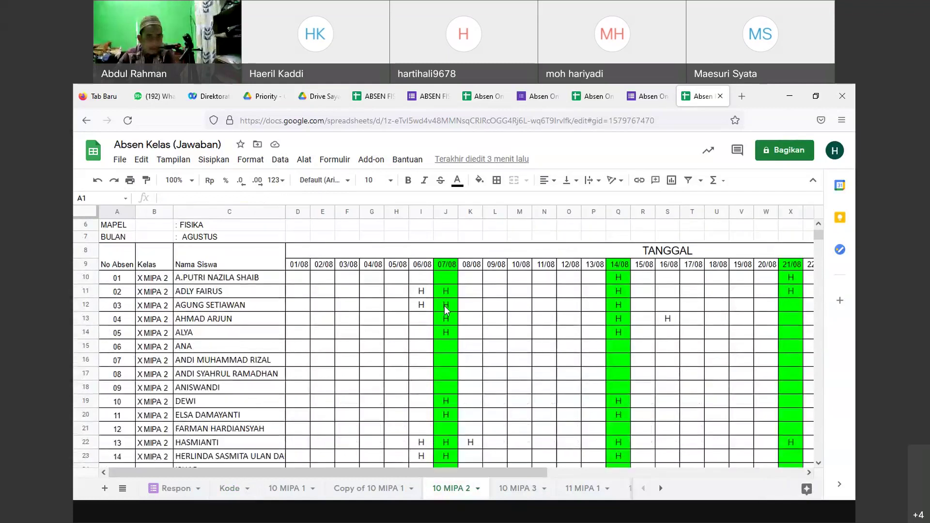
{"action": "scroll", "coordinate": [445, 309], "scroll_direction": "down", "scroll_amount": 4}
{"action": "scroll", "coordinate": [444, 306], "scroll_direction": "up", "scroll_amount": 4}
{"action": "scroll", "coordinate": [443, 306], "scroll_direction": "down", "scroll_amount": 2}
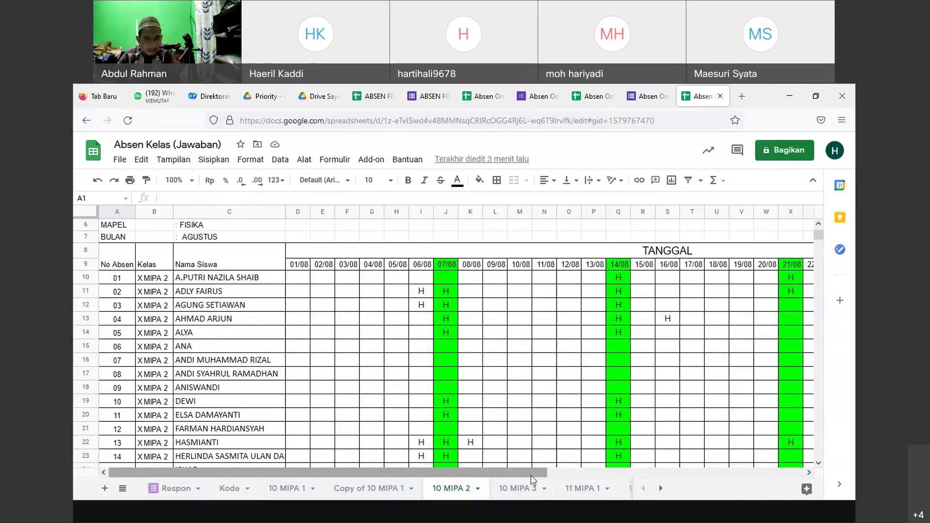
Step: Review the students' August attendance marks across the 10 MIPA 2 date columns and the REKAPAN columns HADIR, SAKIT, IZIN and ALFA
{"action": "left_click_drag", "start_coordinate": [535, 475], "coordinate": [592, 473]}
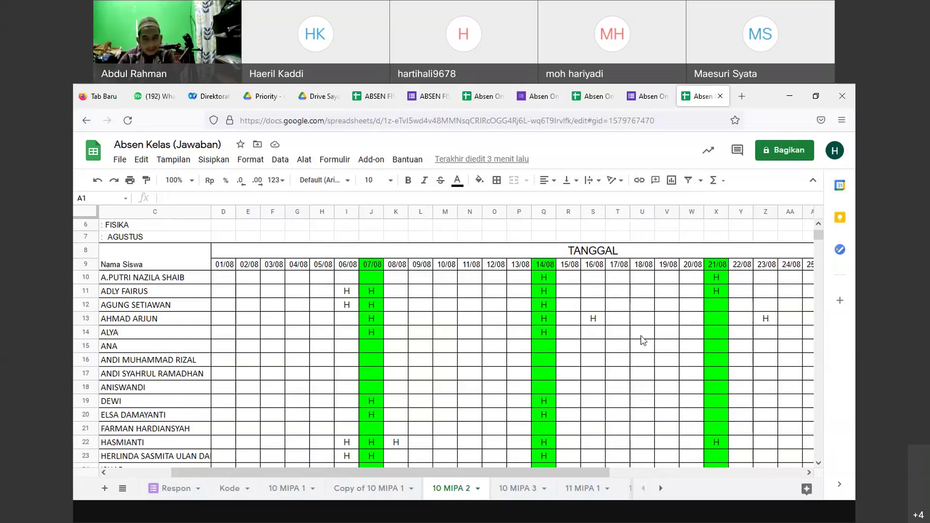
{"action": "scroll", "coordinate": [617, 335], "scroll_direction": "down", "scroll_amount": 4}
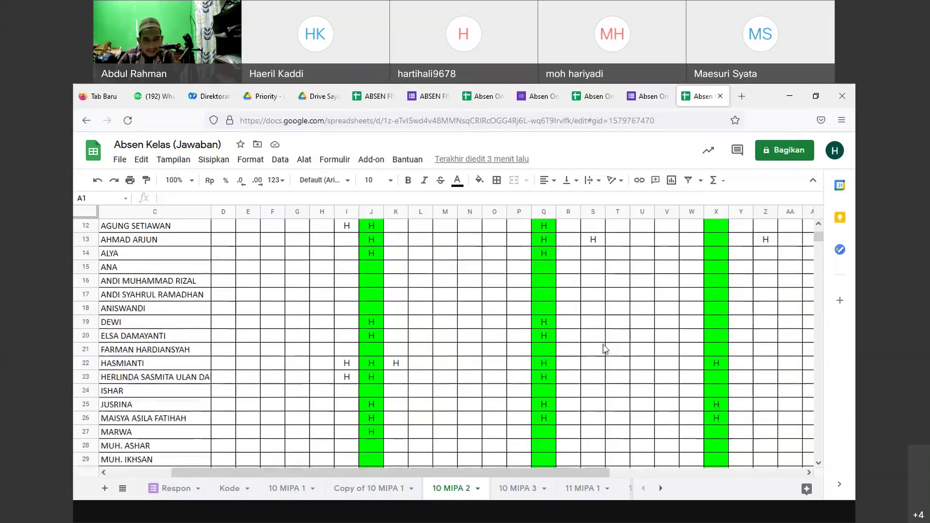
{"action": "scroll", "coordinate": [602, 348], "scroll_direction": "up", "scroll_amount": 5}
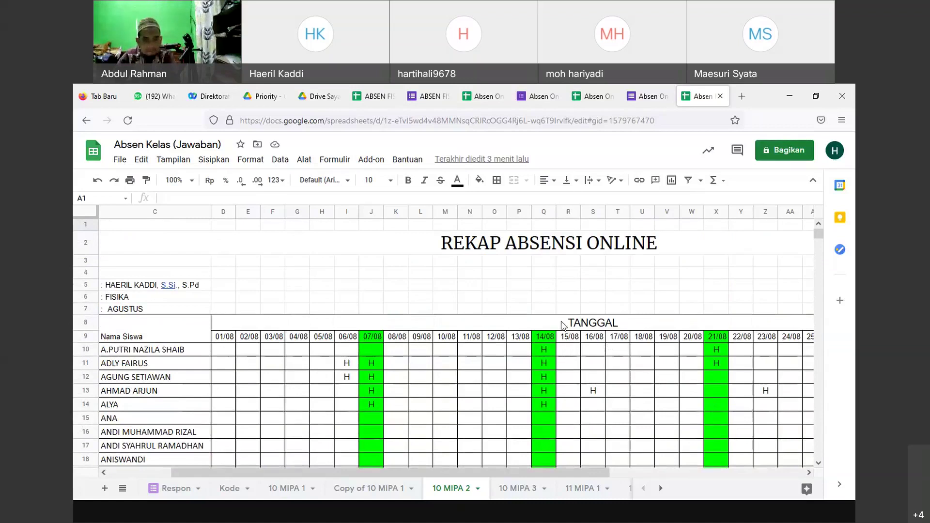
{"action": "scroll", "coordinate": [566, 324], "scroll_direction": "down", "scroll_amount": 2}
{"action": "scroll", "coordinate": [566, 324], "scroll_direction": "down", "scroll_amount": 4}
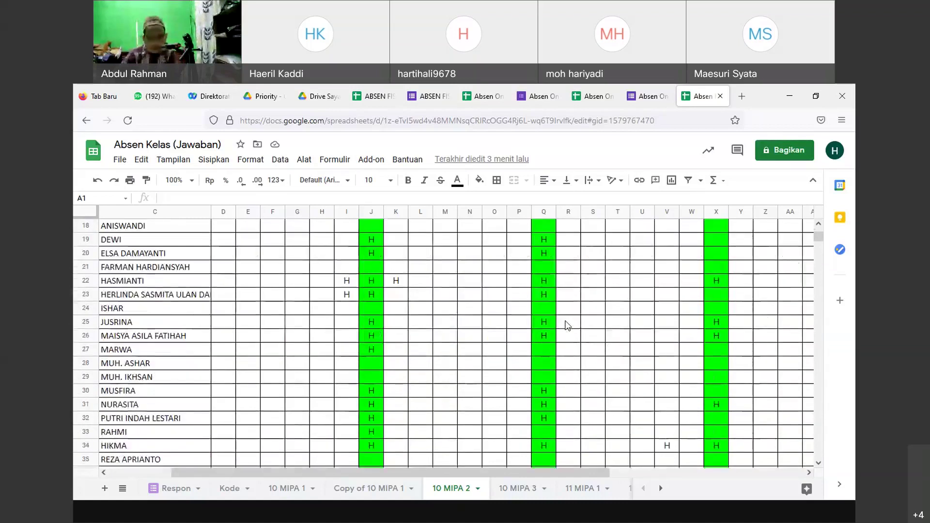
{"action": "scroll", "coordinate": [566, 325], "scroll_direction": "up", "scroll_amount": 6}
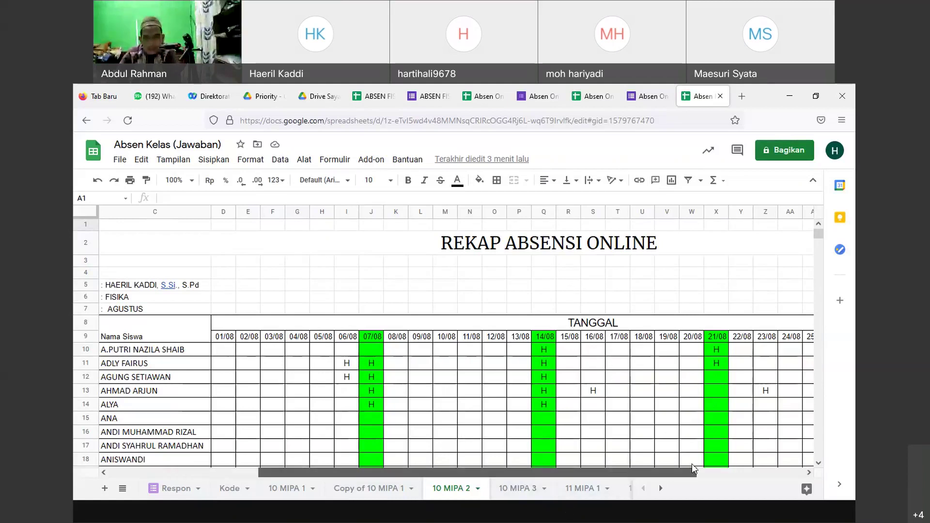
{"action": "scroll", "coordinate": [726, 463], "scroll_direction": "right", "scroll_amount": 5}
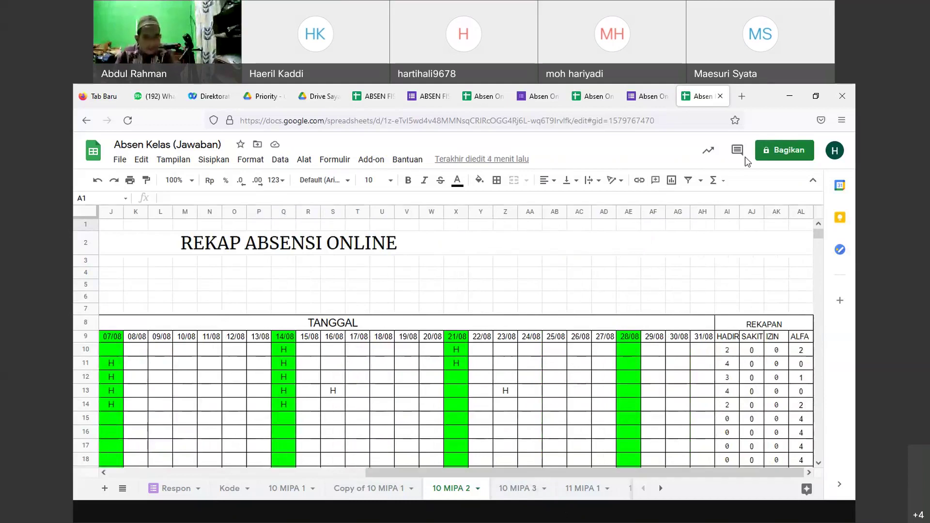